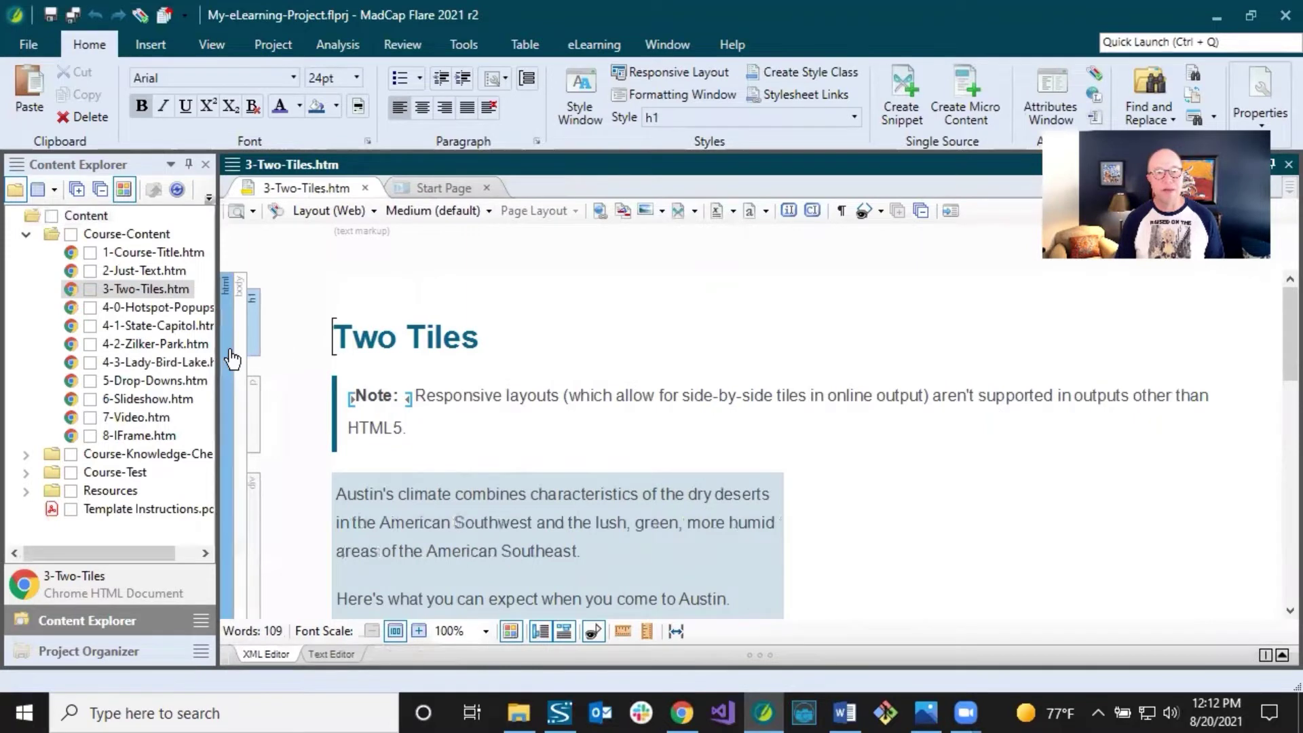
Widen the topic editor by narrowing the Content Explorer, review the Two Tiles topic, and open the Responsive Layout settings.
{"action": "left_click_drag", "start_coordinate": [232, 344], "coordinate": [170, 360]}
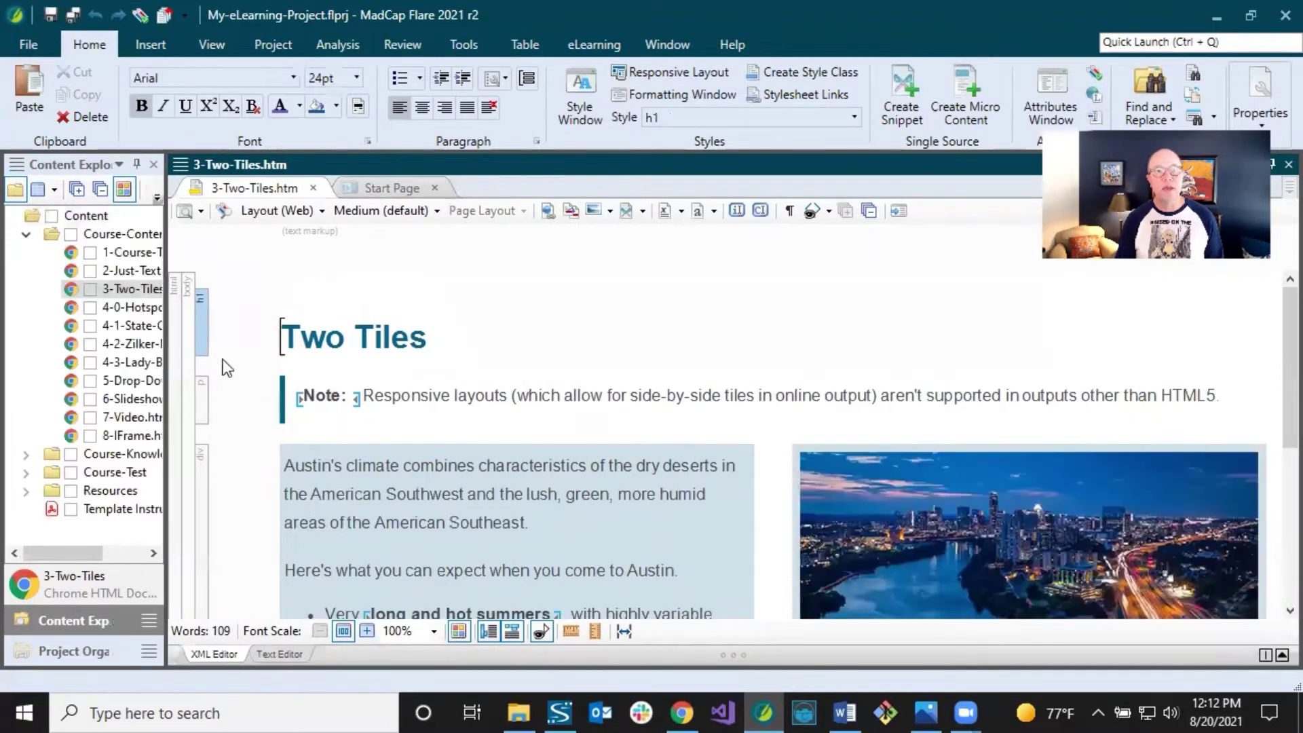
{"action": "left_click", "coordinate": [466, 394]}
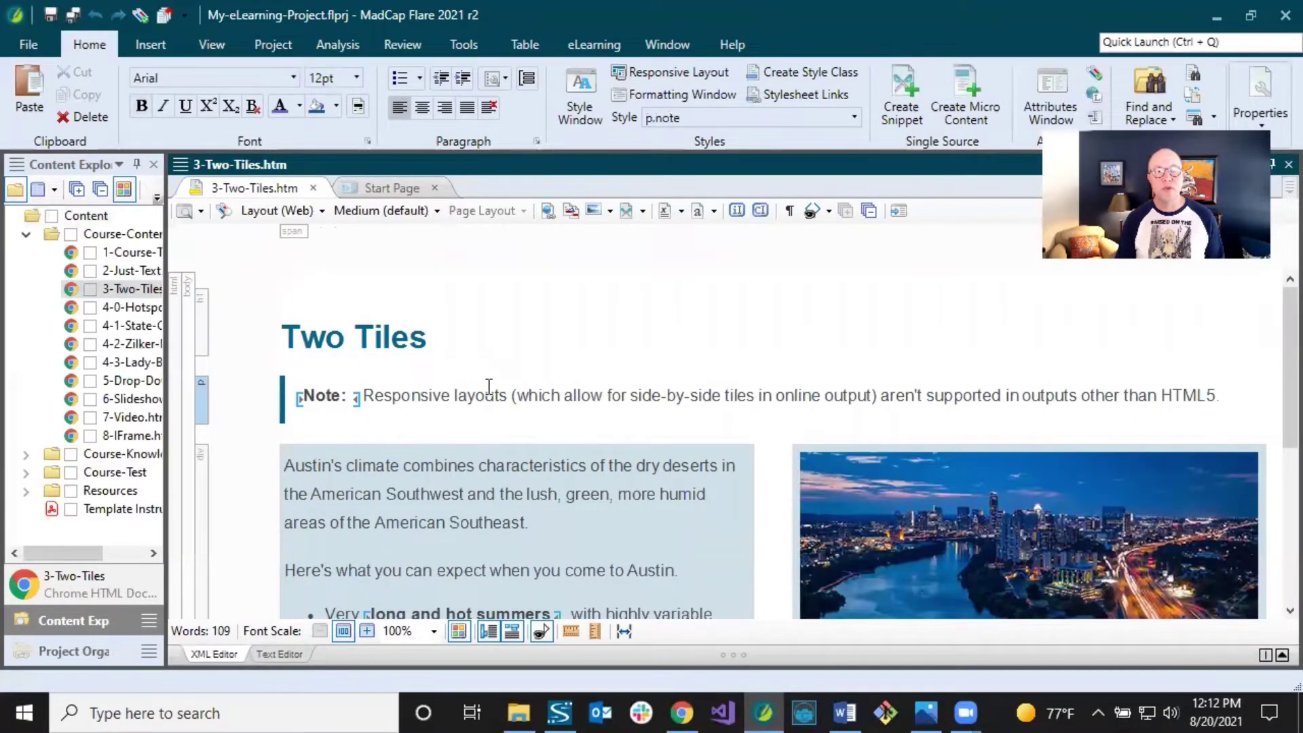
{"action": "scroll", "coordinate": [456, 384], "scroll_direction": "down", "scroll_amount": 3}
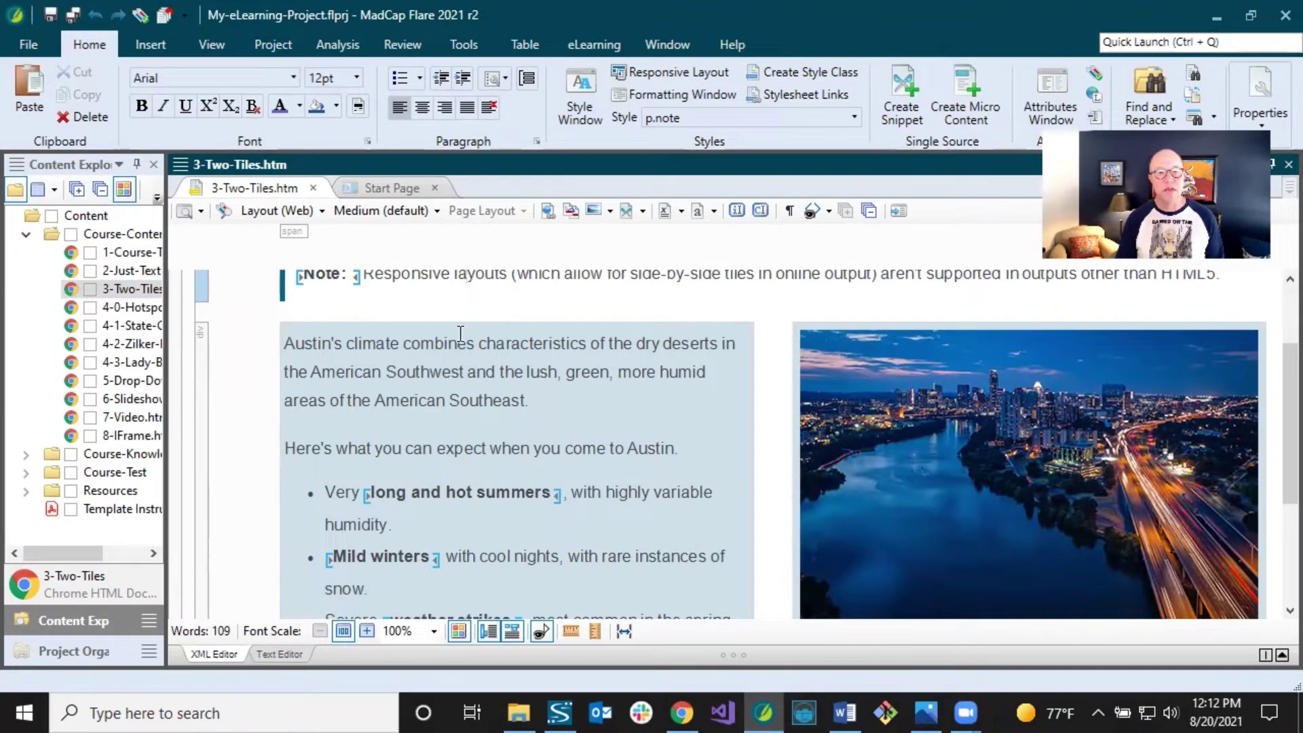
{"action": "scroll", "coordinate": [428, 330], "scroll_direction": "up", "scroll_amount": 3}
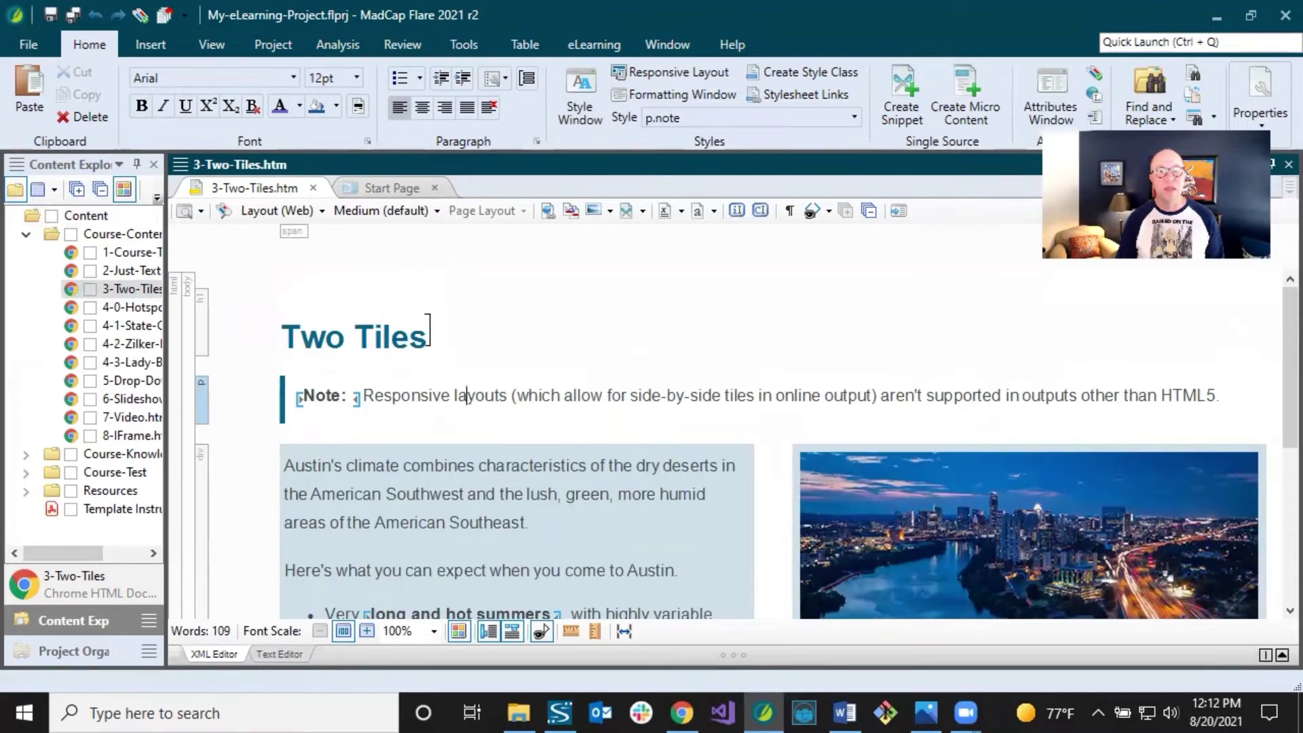
{"action": "scroll", "coordinate": [431, 331], "scroll_direction": "down", "scroll_amount": 3}
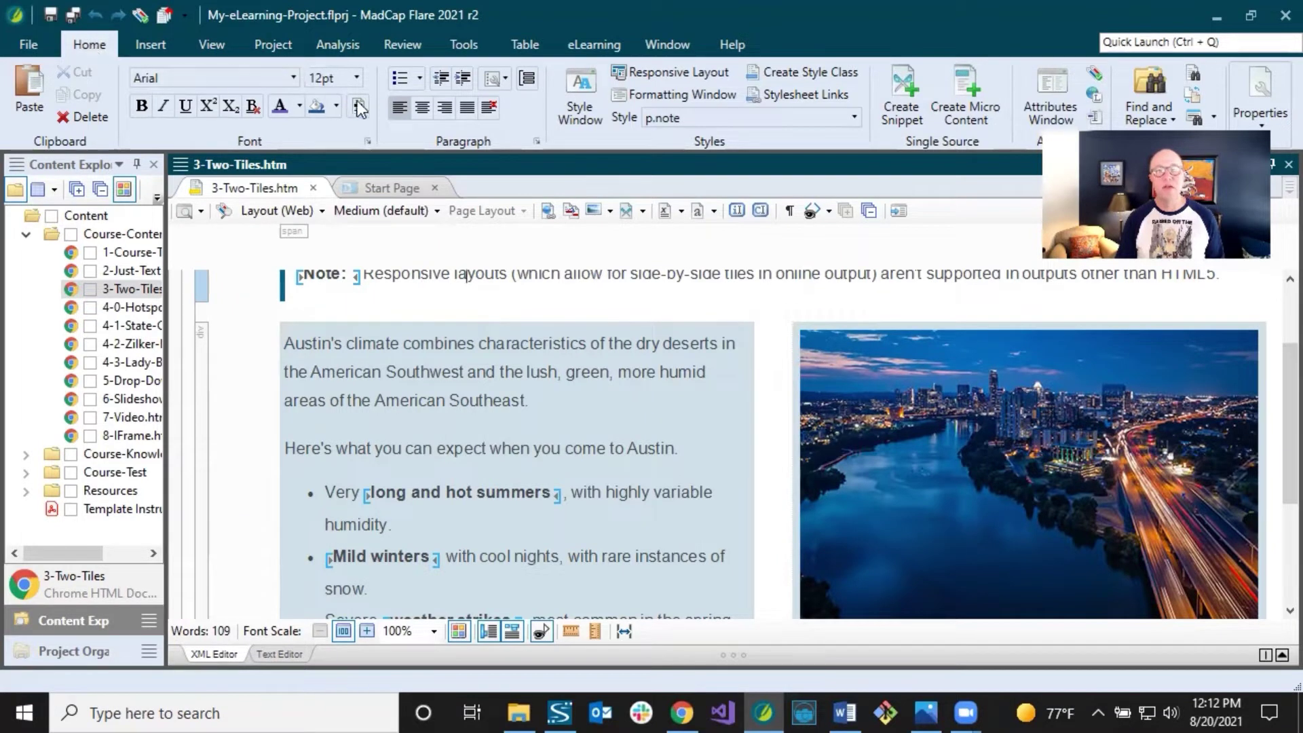
{"action": "left_click", "coordinate": [667, 74]}
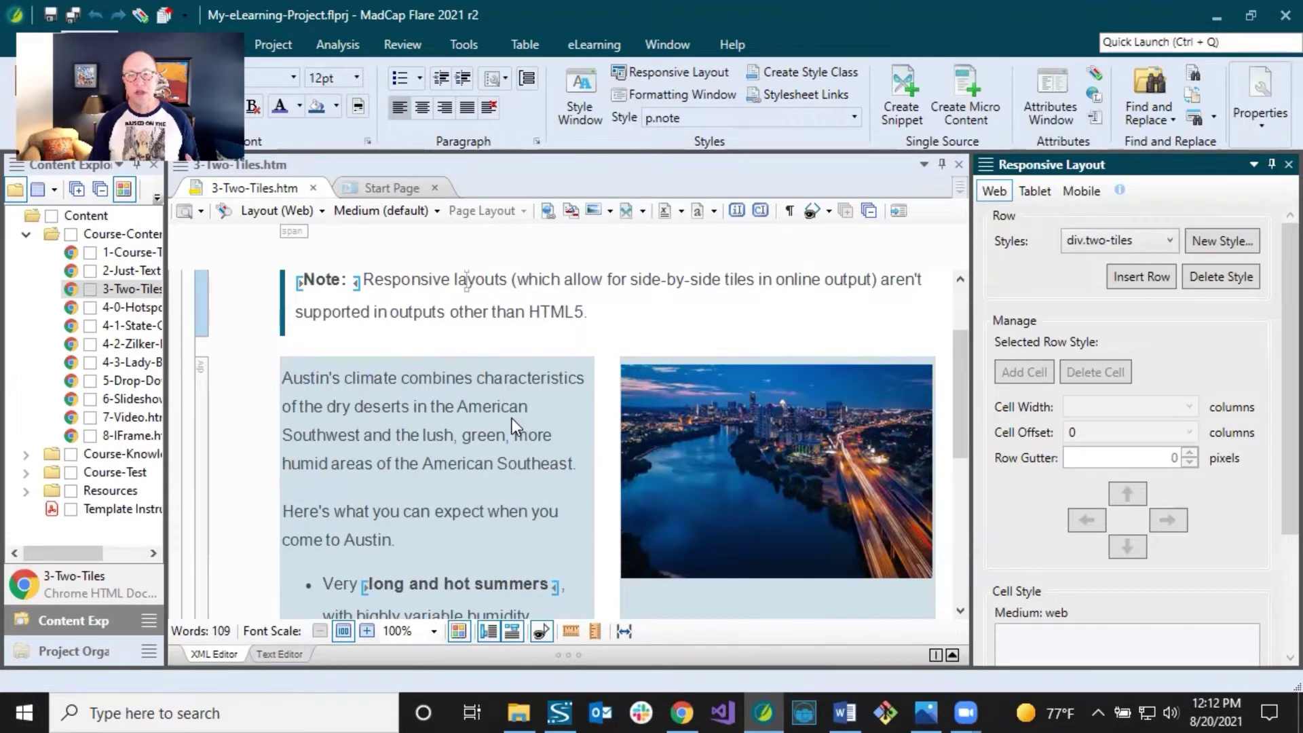
Examine the div and paragraph structure of the Austin climate text tile and the settings of its responsive row.
{"action": "left_click", "coordinate": [374, 378]}
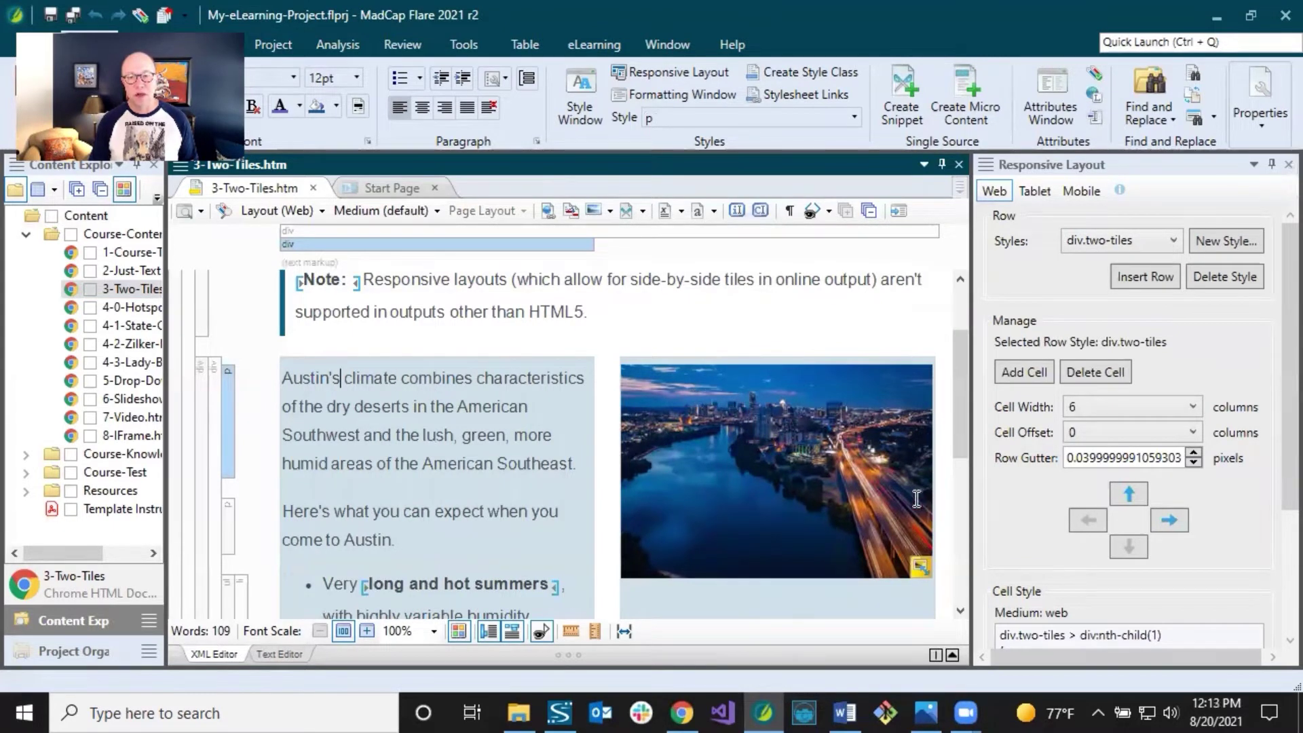
{"action": "left_click", "coordinate": [421, 400]}
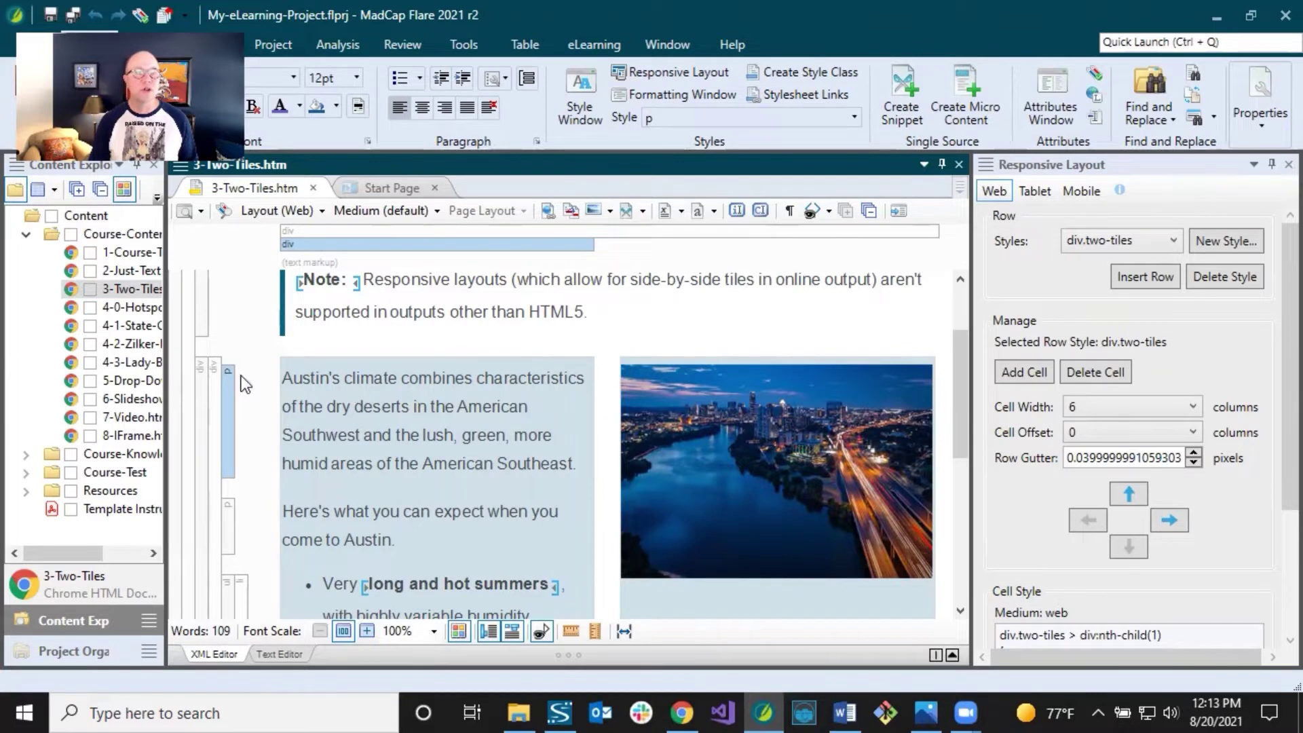
{"action": "left_click", "coordinate": [202, 393]}
{"action": "left_click", "coordinate": [368, 395]}
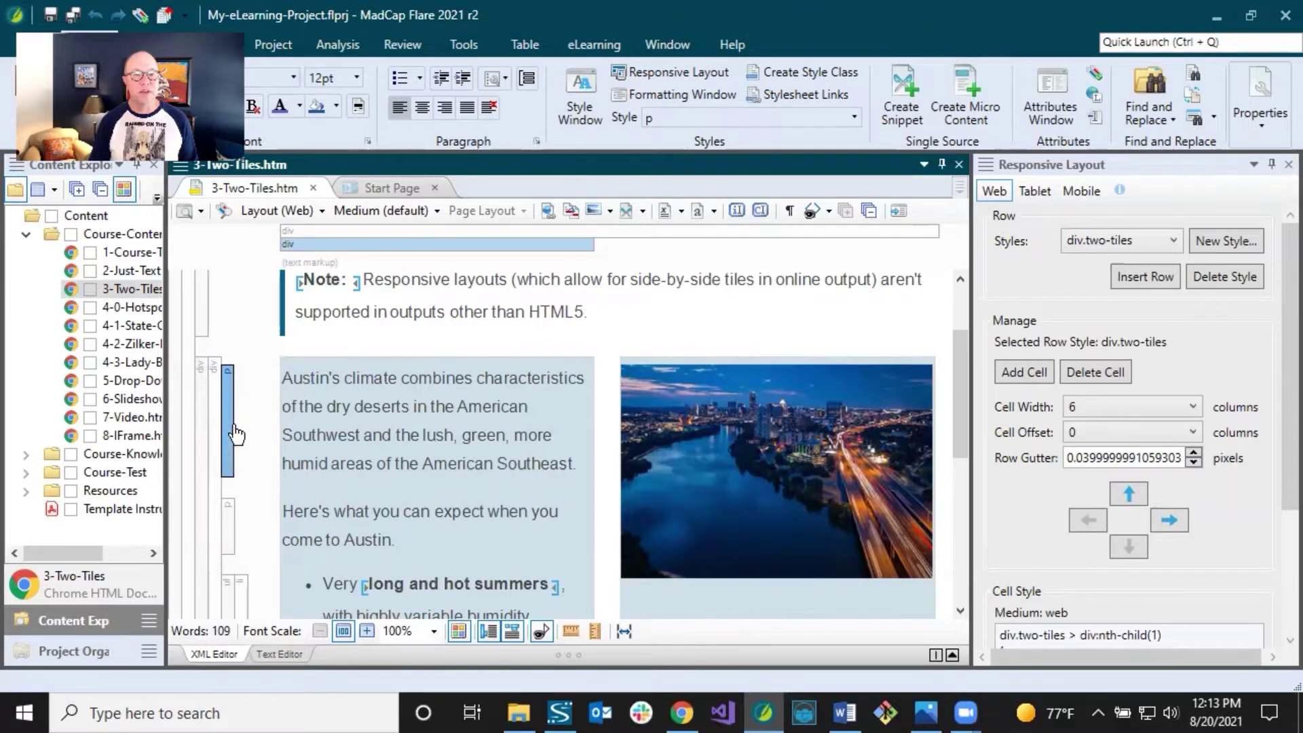
{"action": "left_click", "coordinate": [347, 511]}
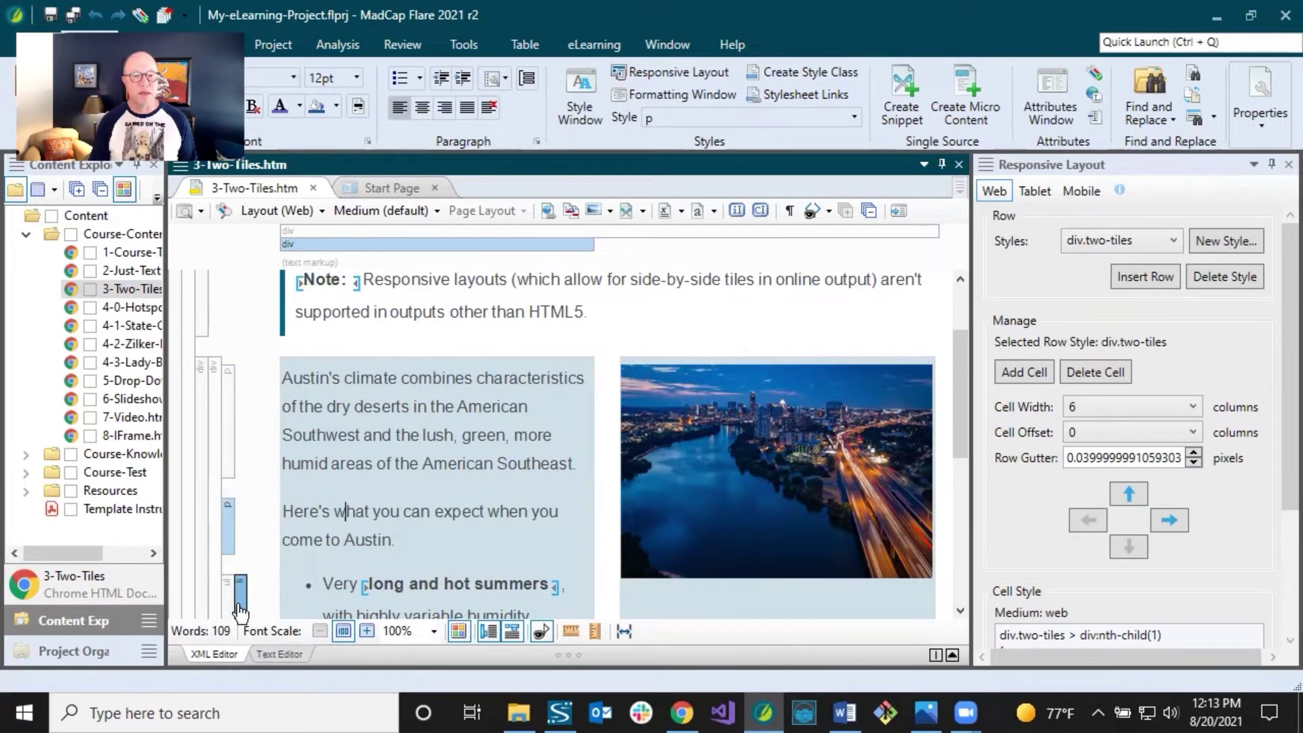
{"action": "left_click", "coordinate": [397, 435]}
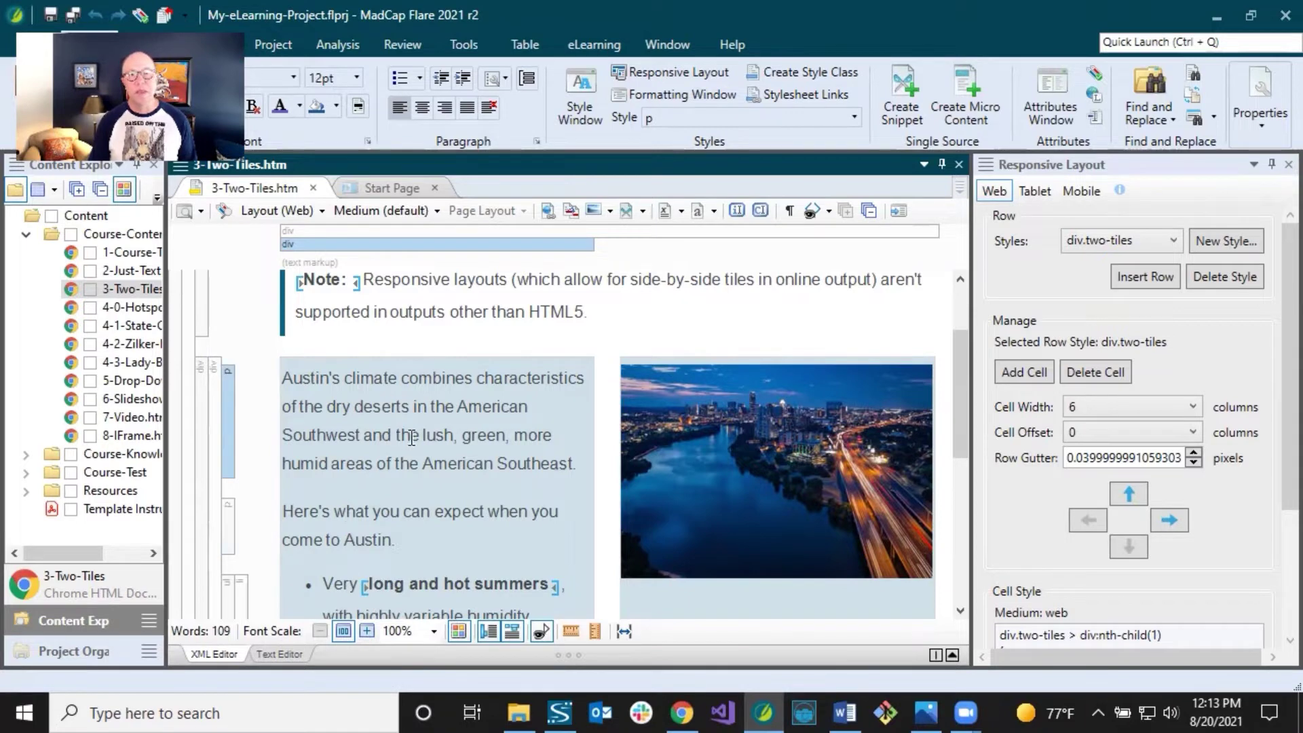
{"action": "left_click", "coordinate": [383, 409]}
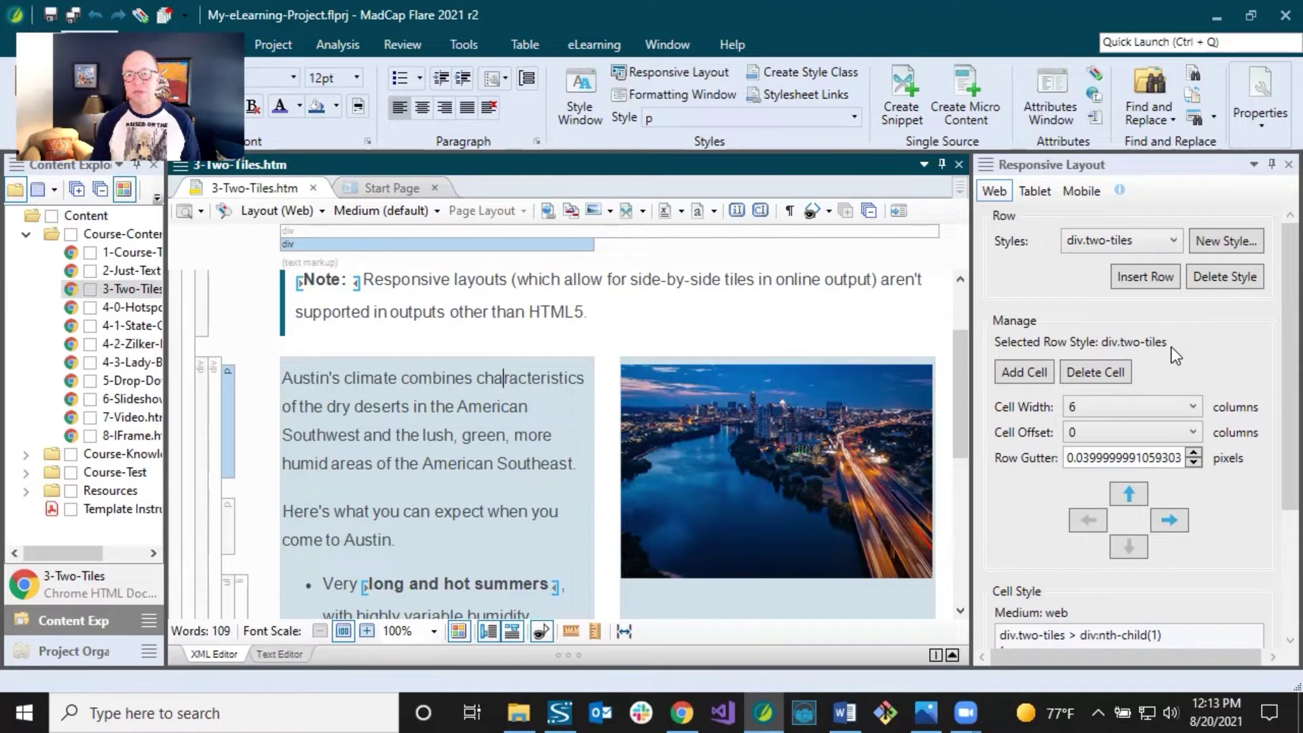
Compare the Web cell styles of the text tile and the image tile, and view the available cell width options.
{"action": "scroll", "coordinate": [1272, 319], "scroll_direction": "down", "scroll_amount": 3}
{"action": "scroll", "coordinate": [1271, 335], "scroll_direction": "down", "scroll_amount": 3}
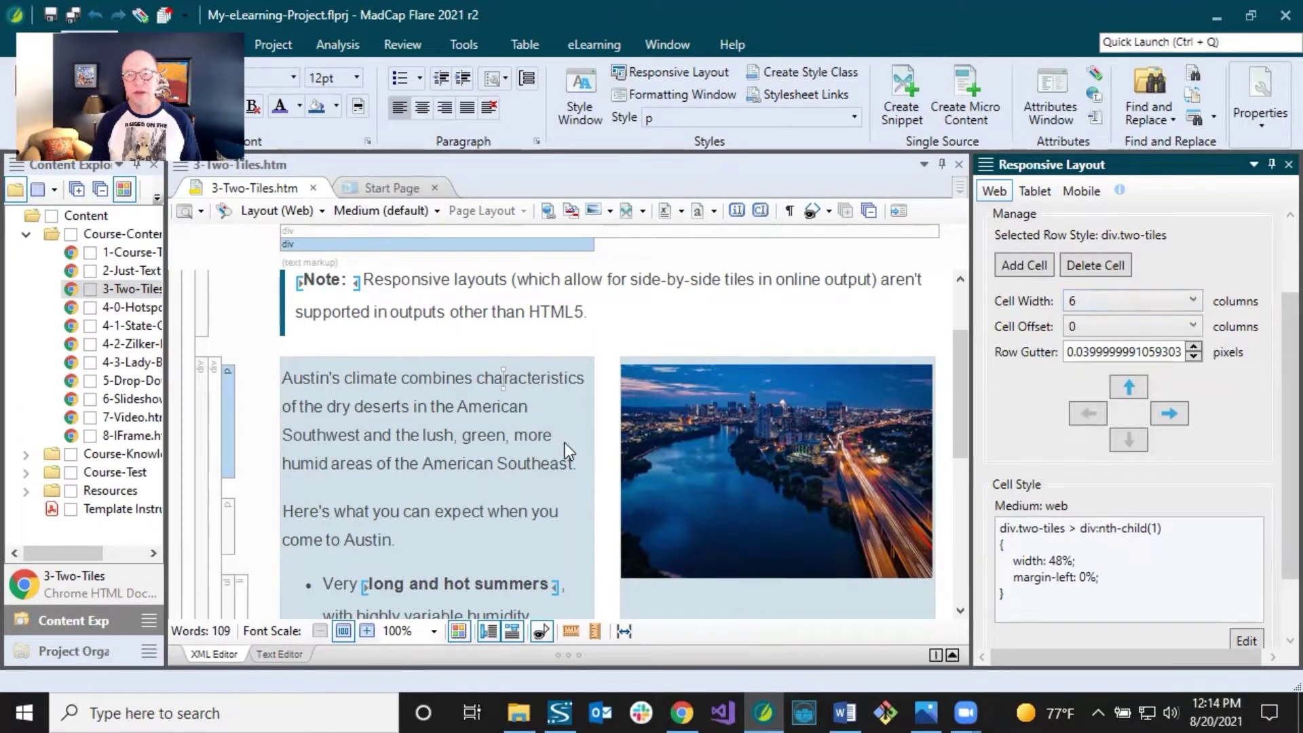
{"action": "left_click", "coordinate": [511, 383]}
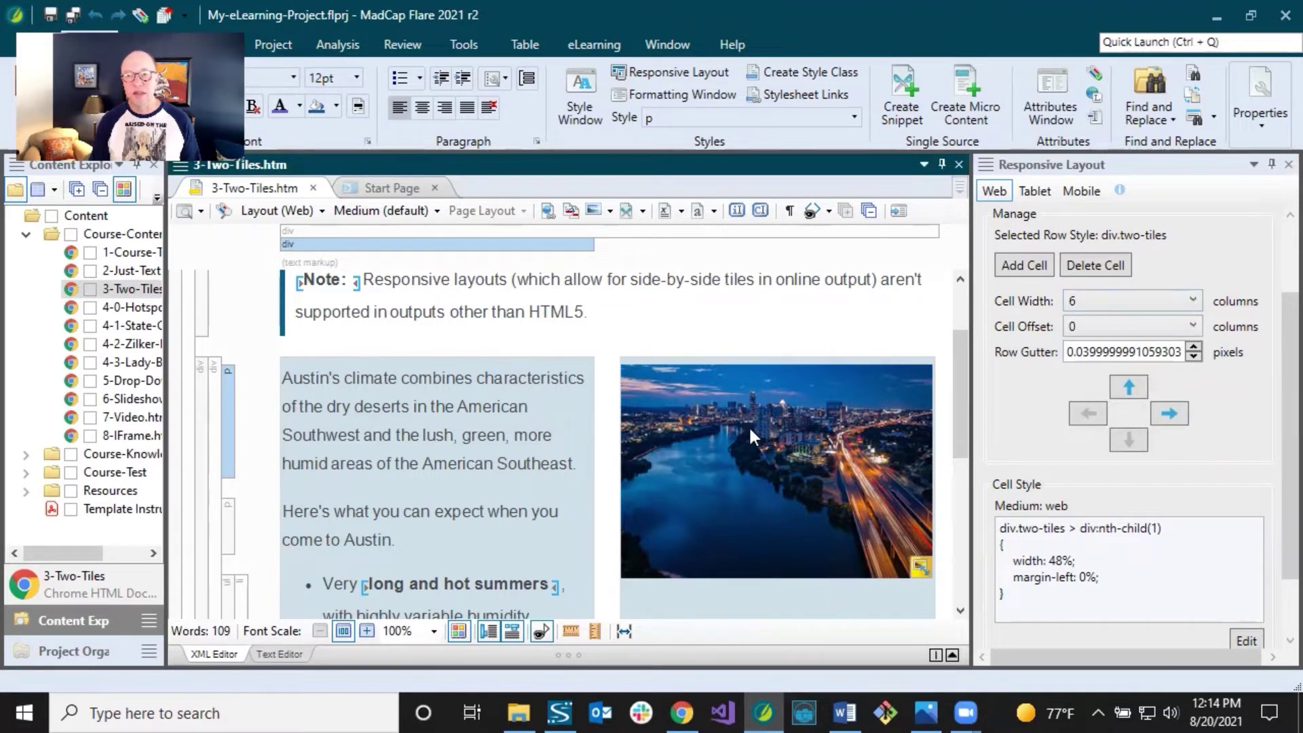
{"action": "left_click", "coordinate": [703, 408]}
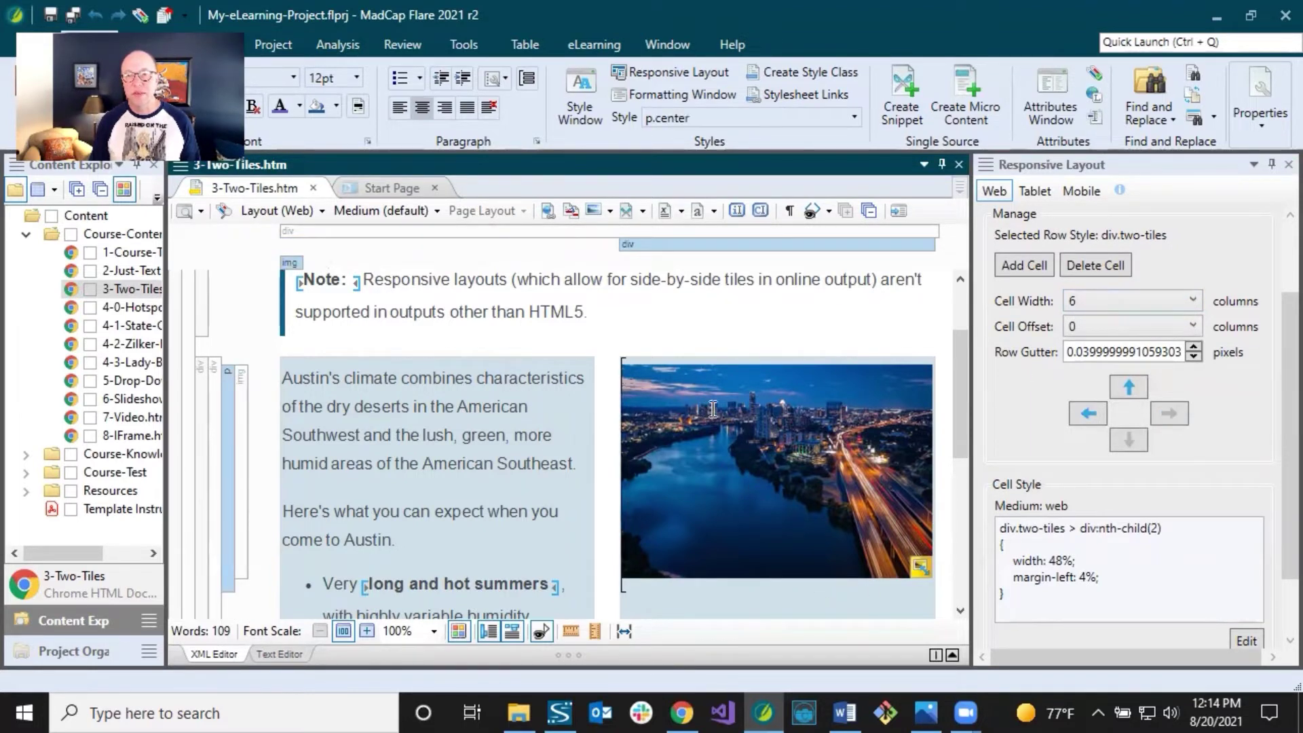
{"action": "left_click", "coordinate": [1095, 303]}
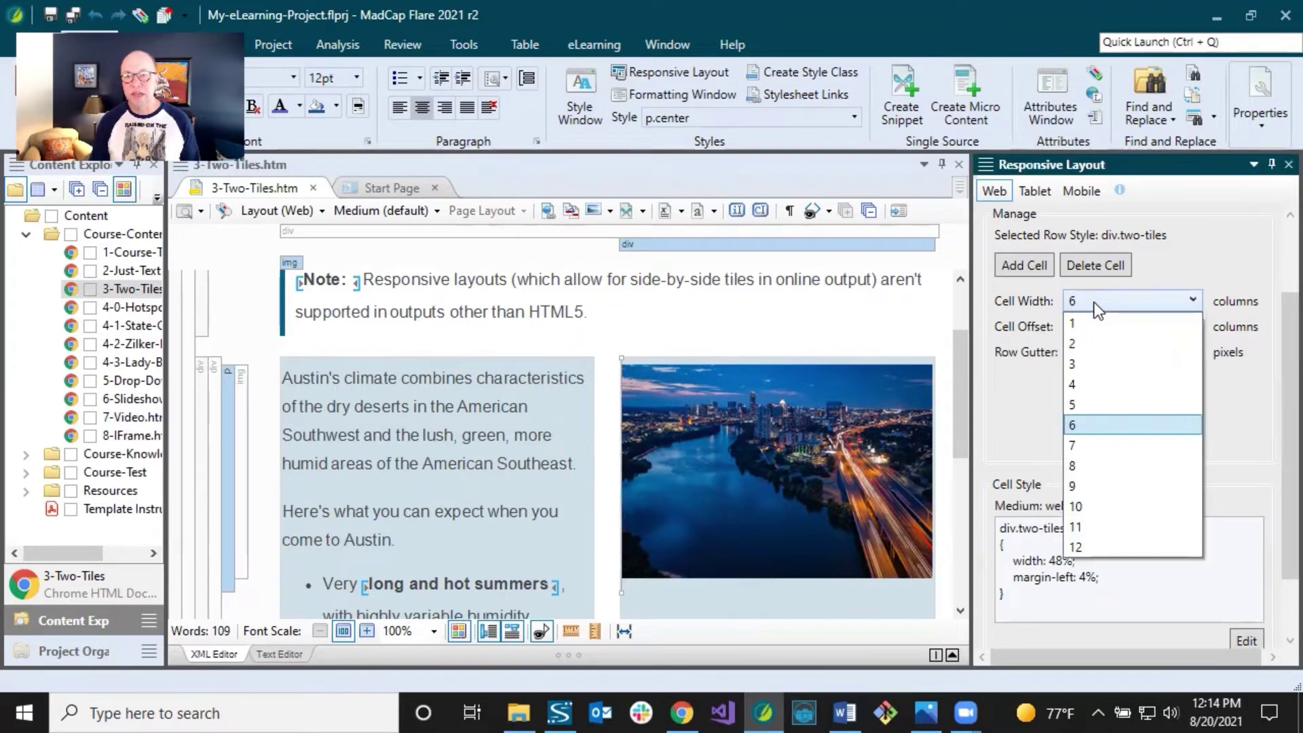
{"action": "left_click", "coordinate": [1094, 303]}
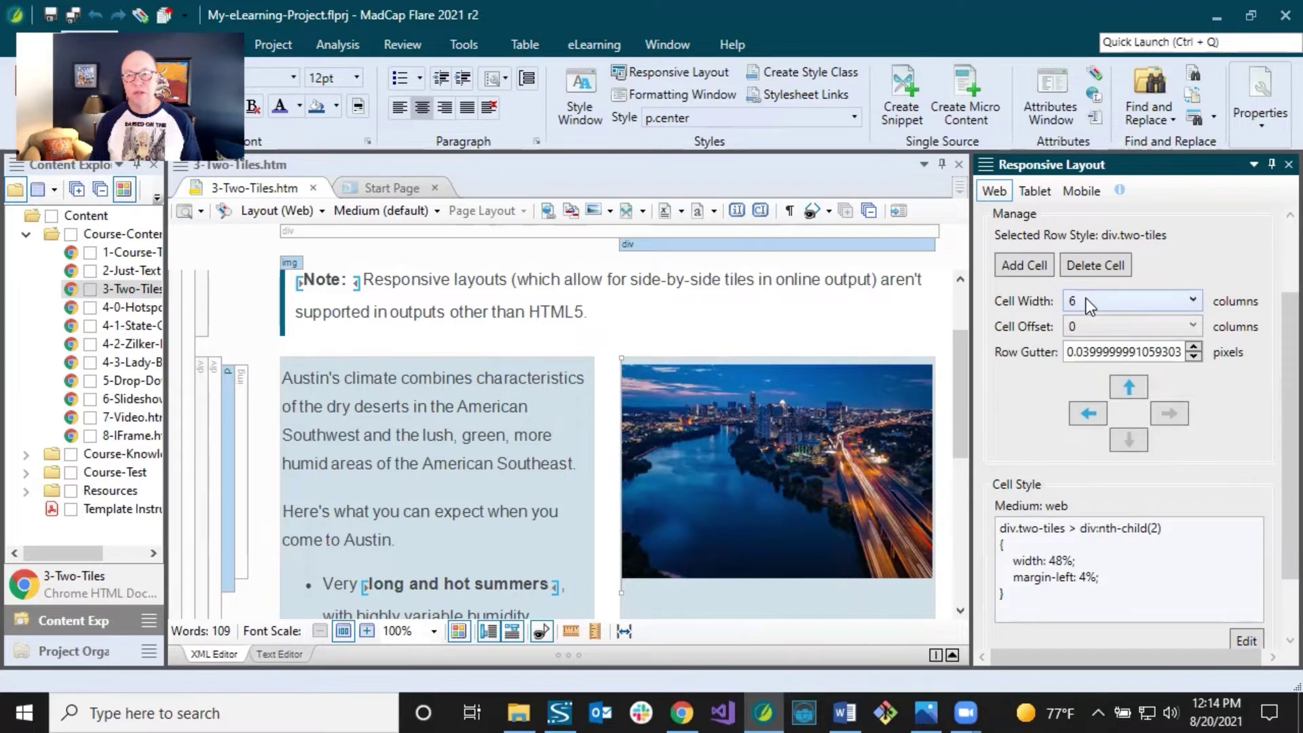
Show the topic in the Tablet layout and examine the cell settings of the text tile and the image tile.
{"action": "left_click", "coordinate": [474, 412]}
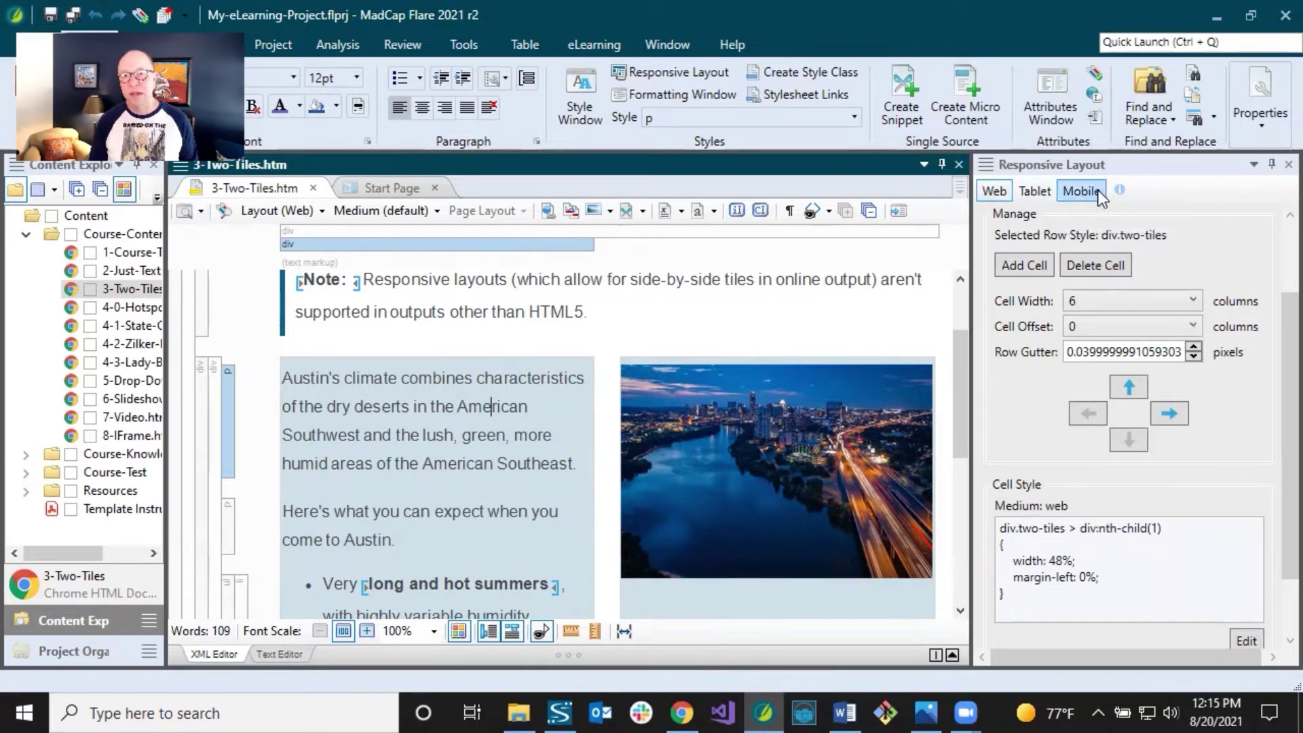
{"action": "left_click", "coordinate": [1032, 190]}
{"action": "left_click", "coordinate": [646, 375]}
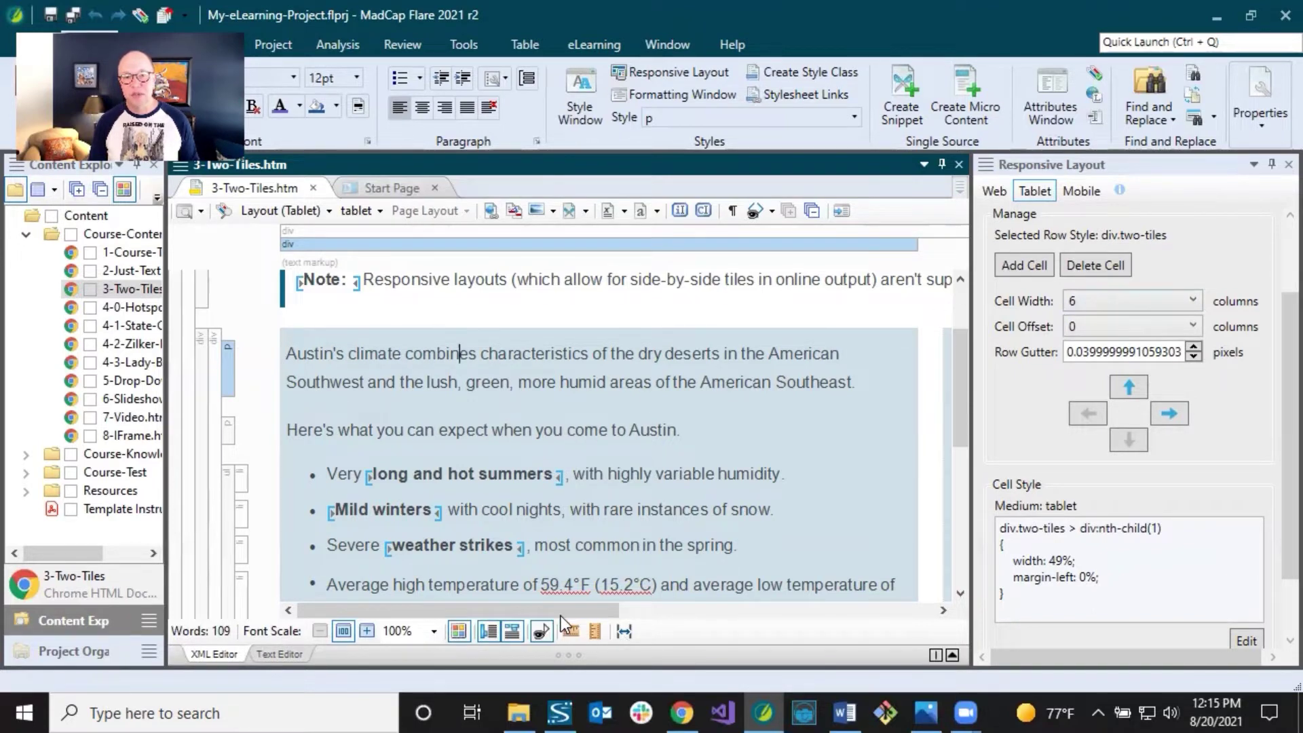
{"action": "left_click_drag", "start_coordinate": [561, 613], "coordinate": [724, 605]}
{"action": "left_click", "coordinate": [706, 424]}
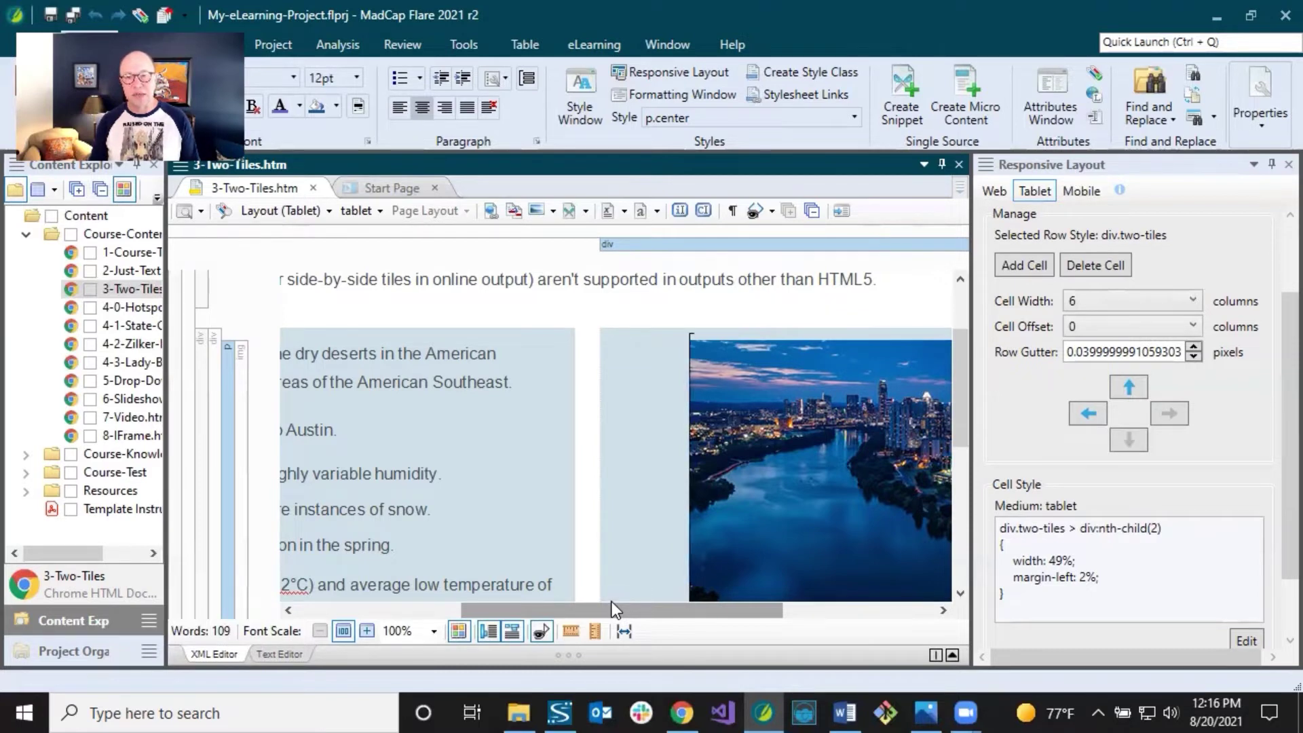
Show the topic in the Mobile layout and check which stylesheet mediums are active for the text tile.
{"action": "left_click", "coordinate": [1076, 193]}
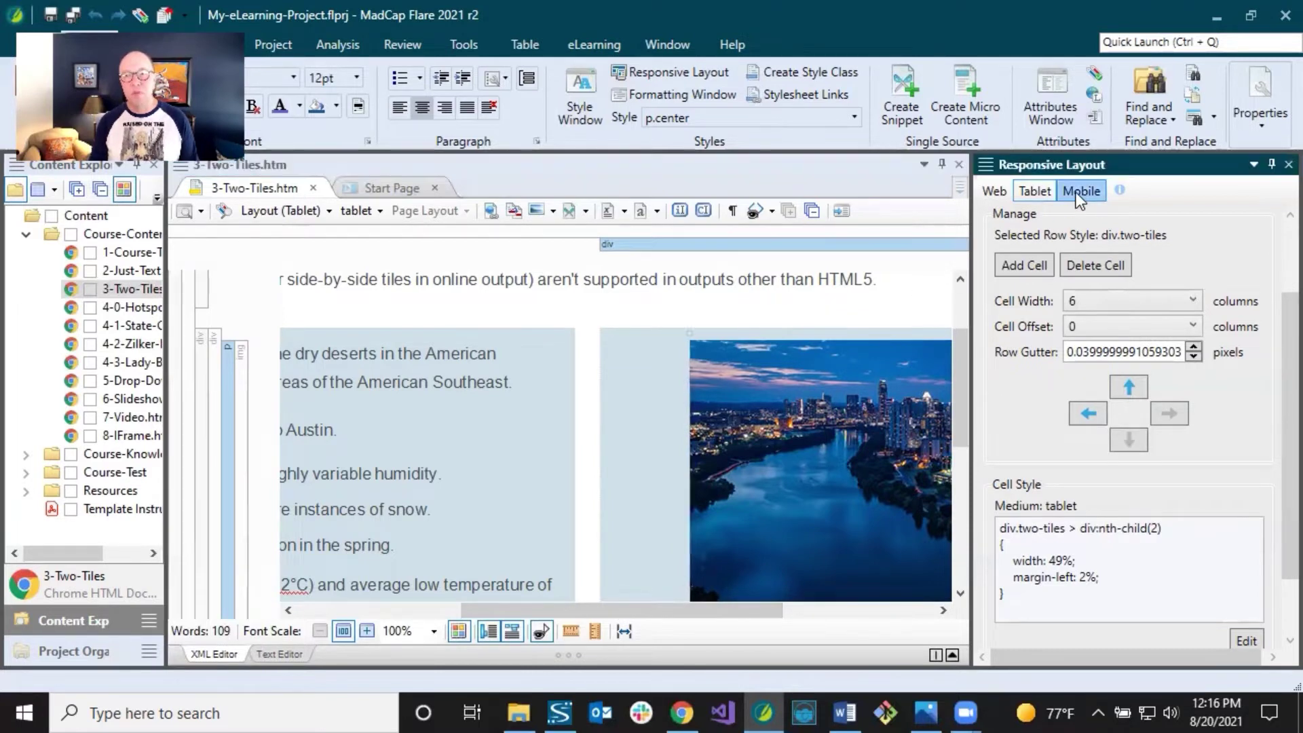
{"action": "left_click", "coordinate": [637, 380]}
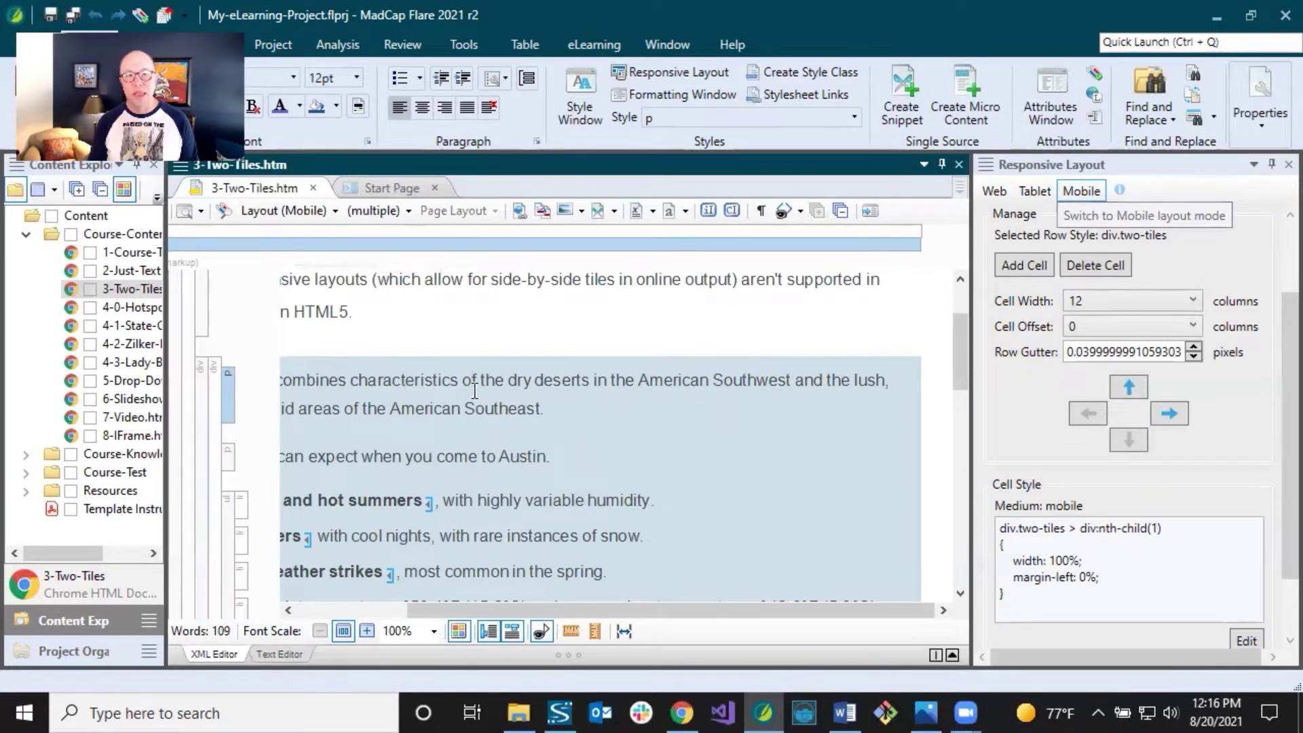
{"action": "left_click", "coordinate": [410, 211]}
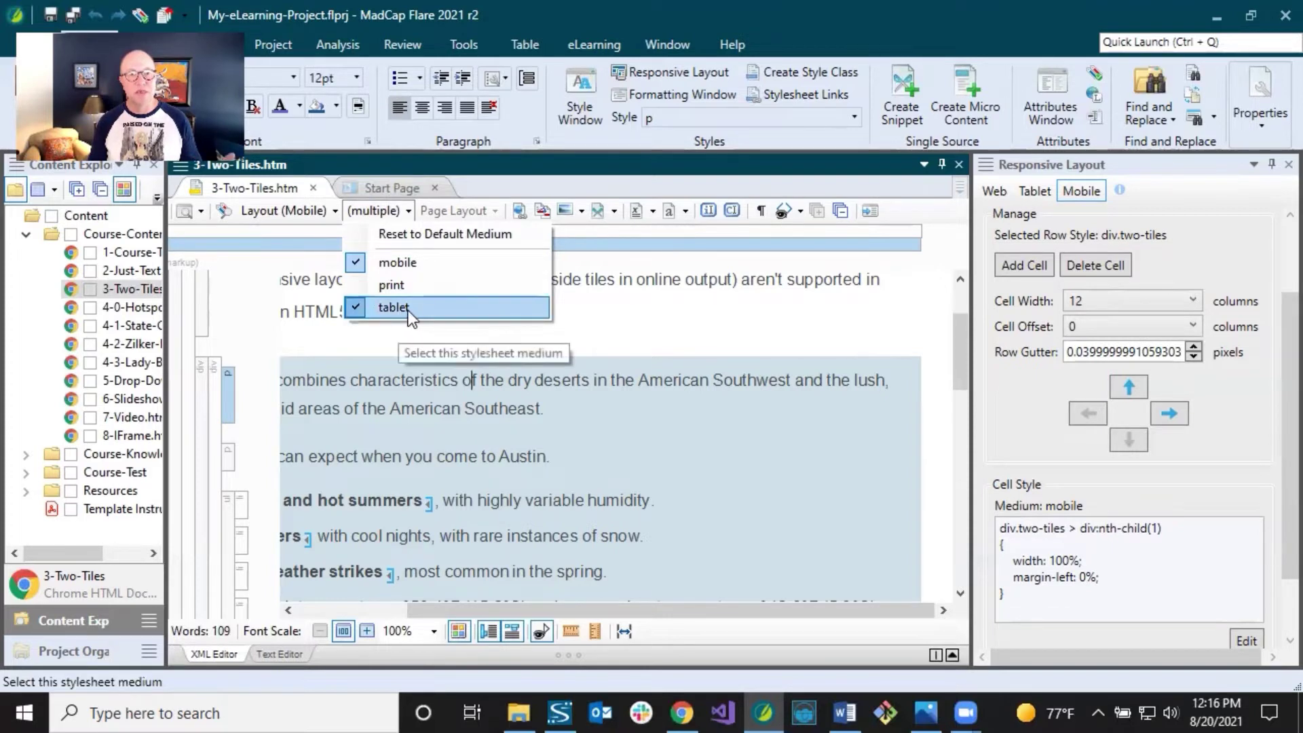
{"action": "left_click", "coordinate": [442, 372]}
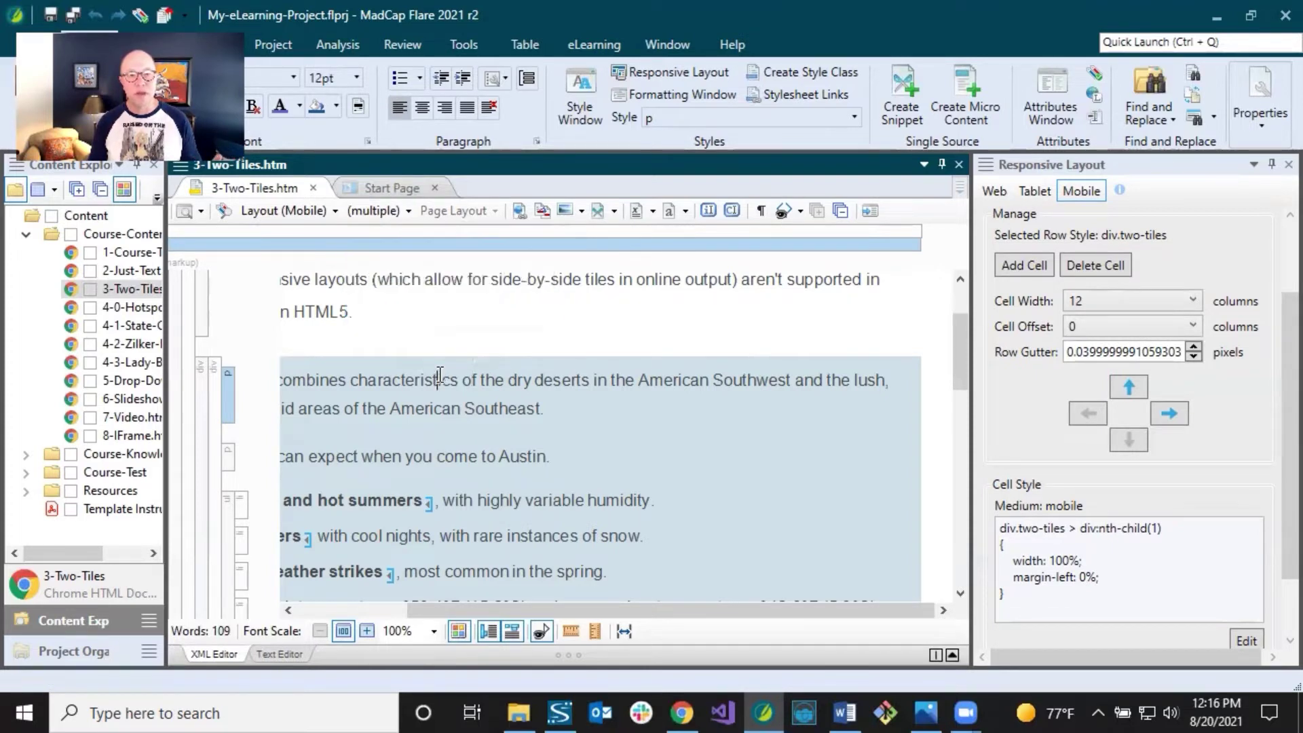
Examine how the text and image tiles are arranged on mobile, along with the image tile's cell style.
{"action": "left_click_drag", "start_coordinate": [431, 608], "coordinate": [304, 604]}
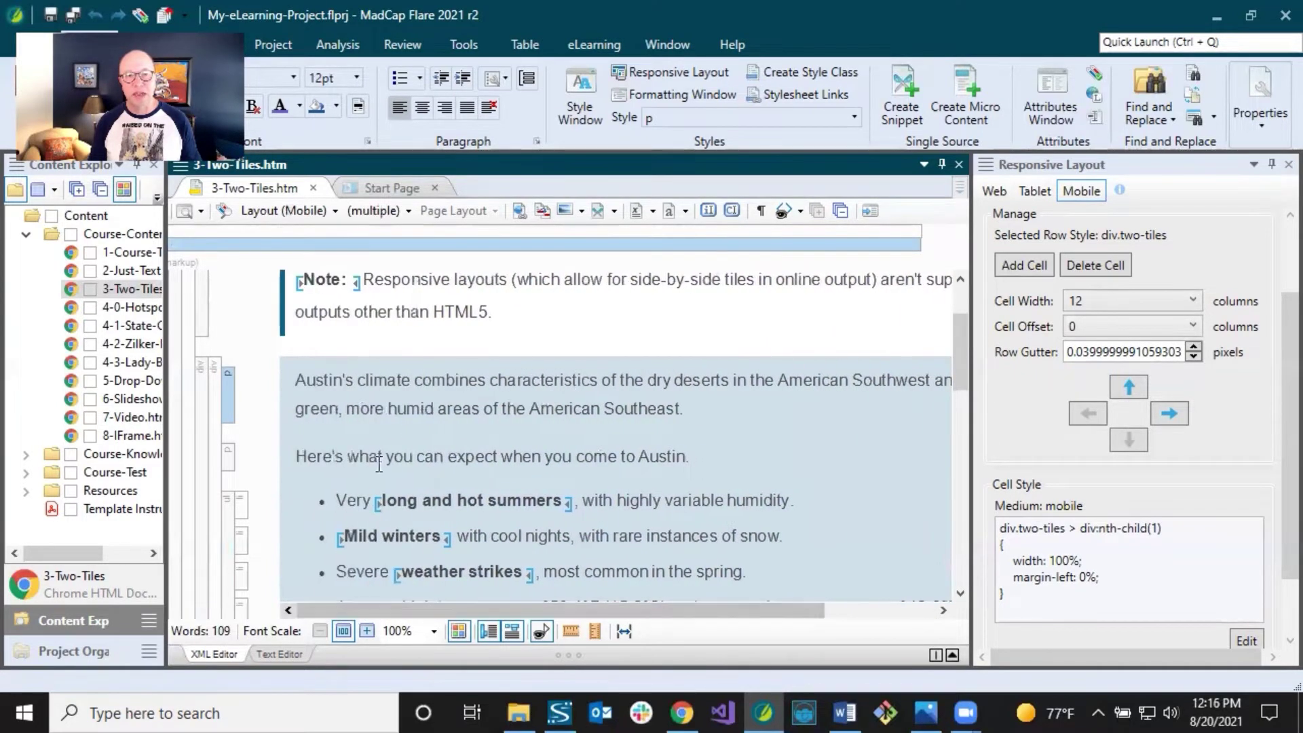
{"action": "left_click_drag", "start_coordinate": [957, 361], "coordinate": [921, 360]}
{"action": "left_click", "coordinate": [421, 312]}
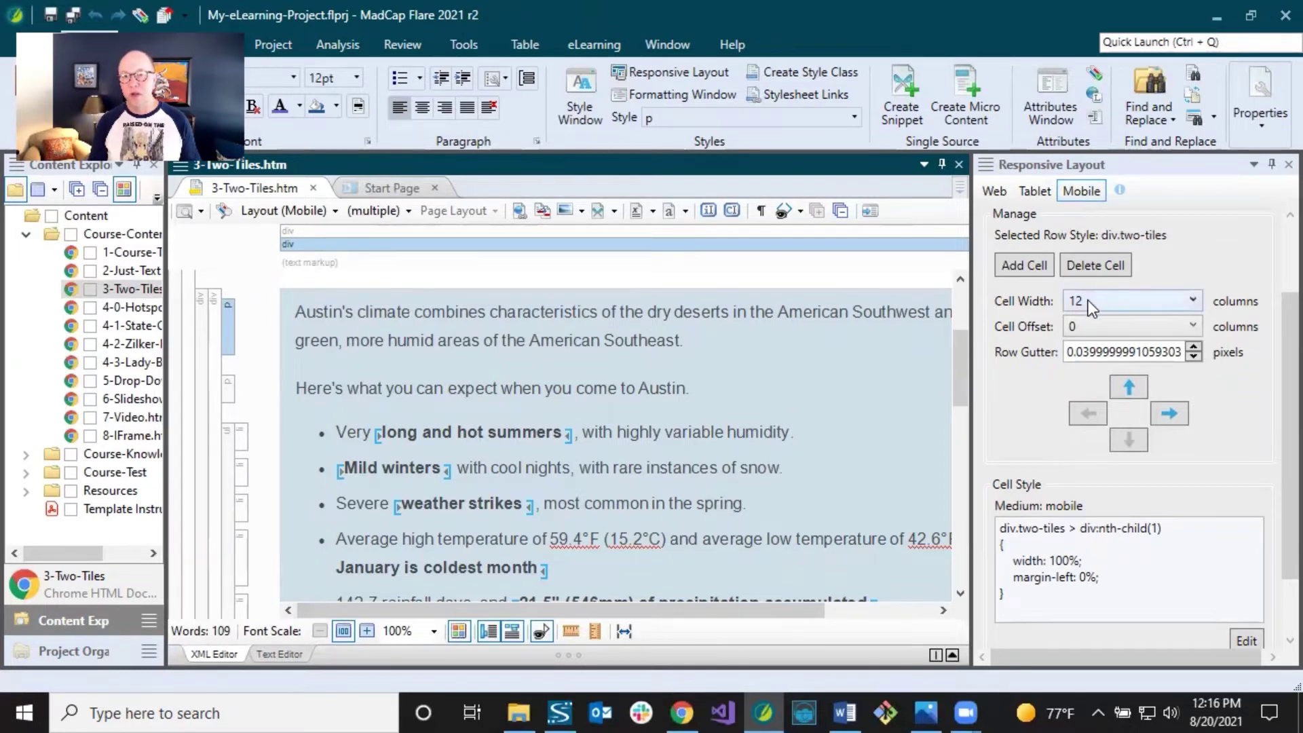
{"action": "scroll", "coordinate": [707, 378], "scroll_direction": "down", "scroll_amount": 5}
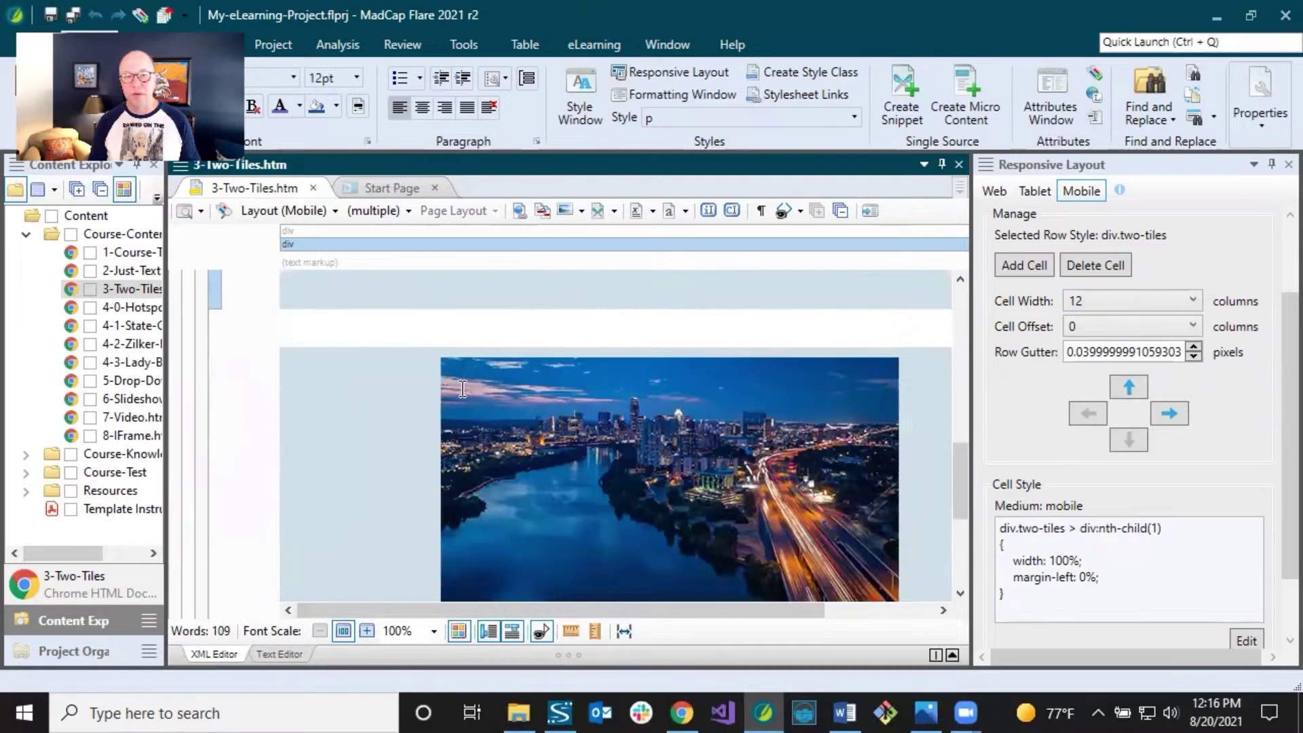
{"action": "left_click", "coordinate": [462, 388]}
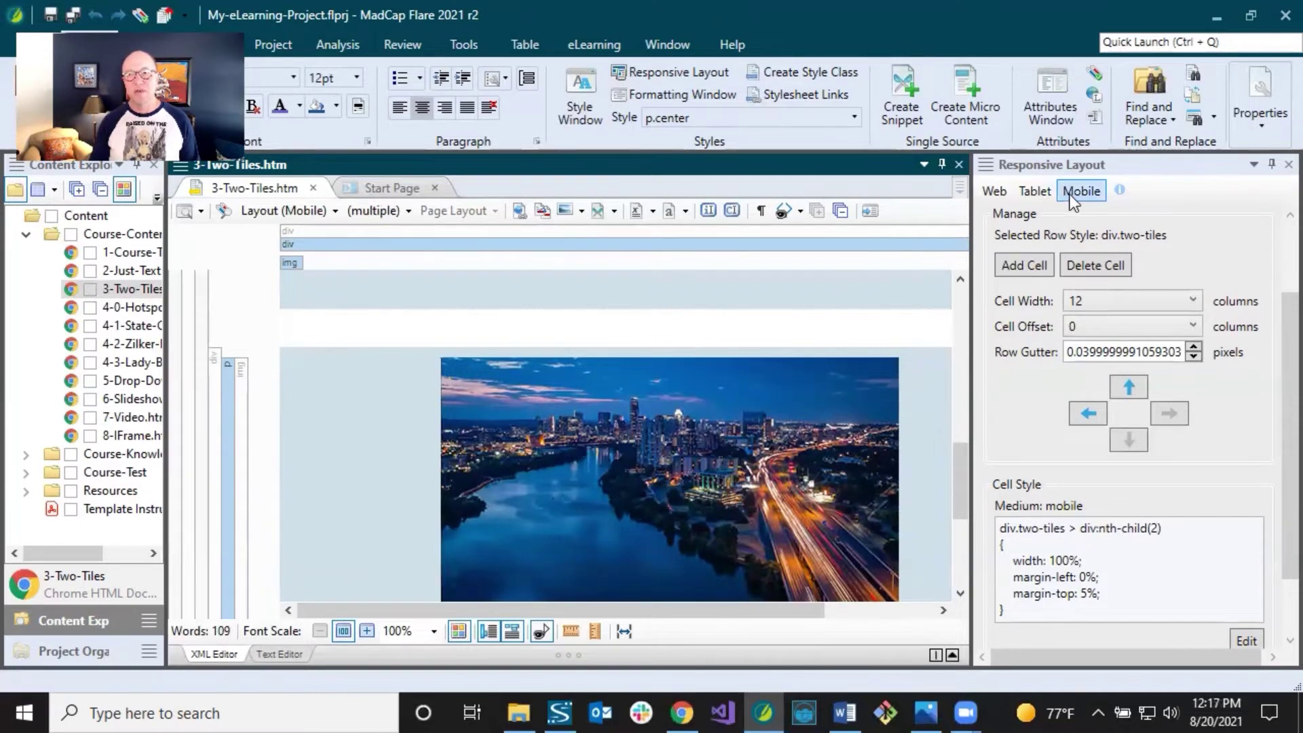
Return to the Web layout and place the cursor in the text tile's first paragraph.
{"action": "left_click", "coordinate": [997, 193]}
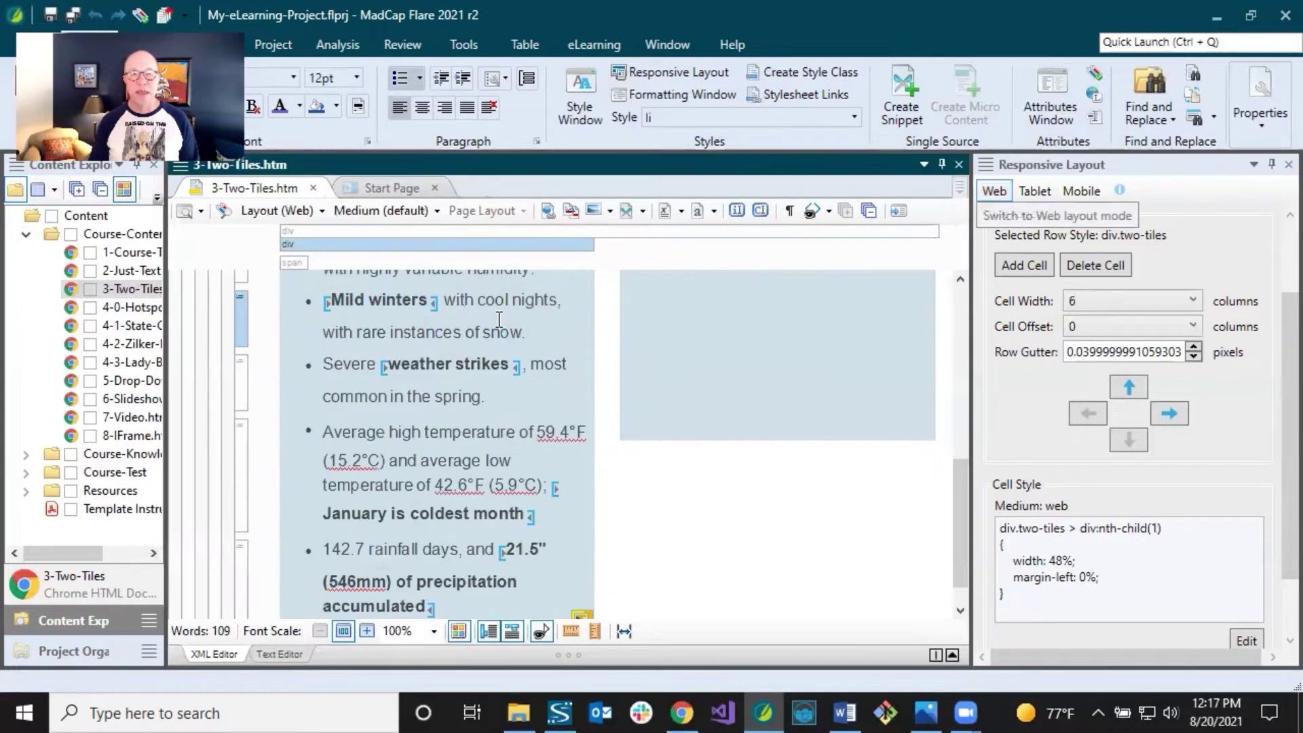
{"action": "scroll", "coordinate": [485, 311], "scroll_direction": "up", "scroll_amount": 6}
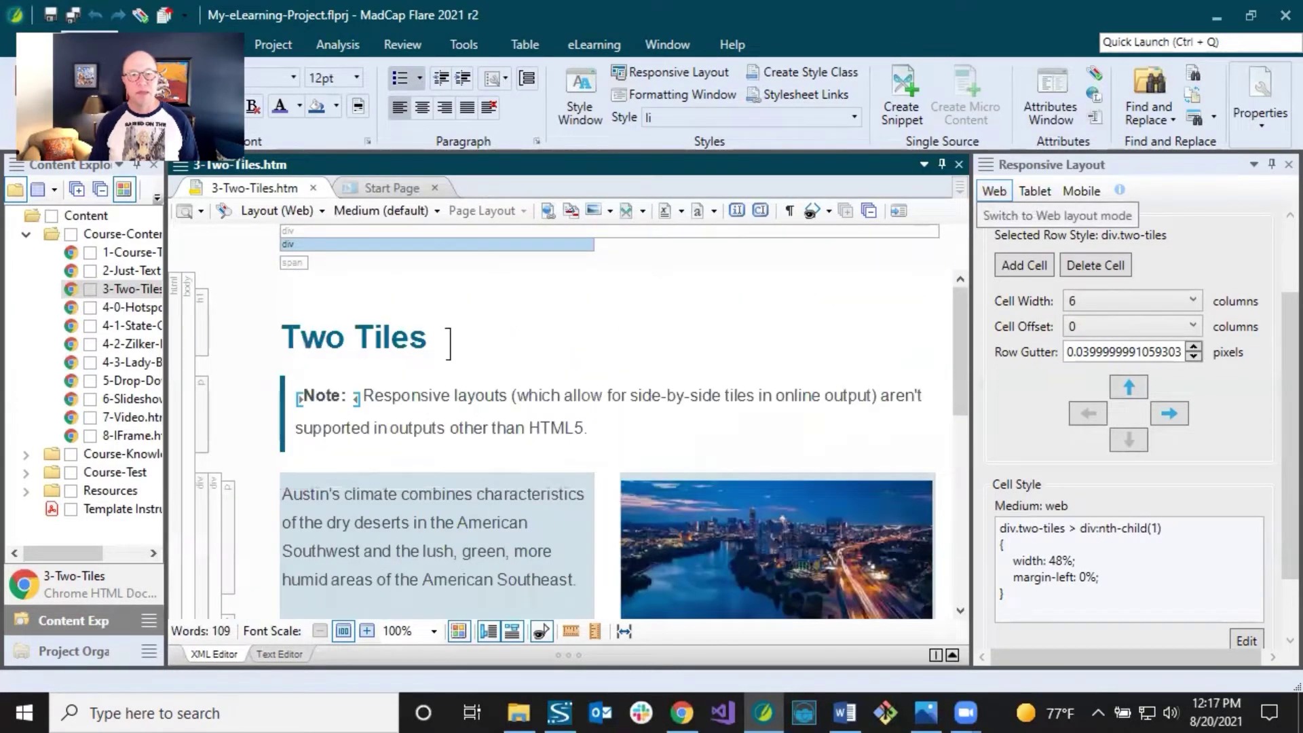
{"action": "left_click", "coordinate": [468, 342]}
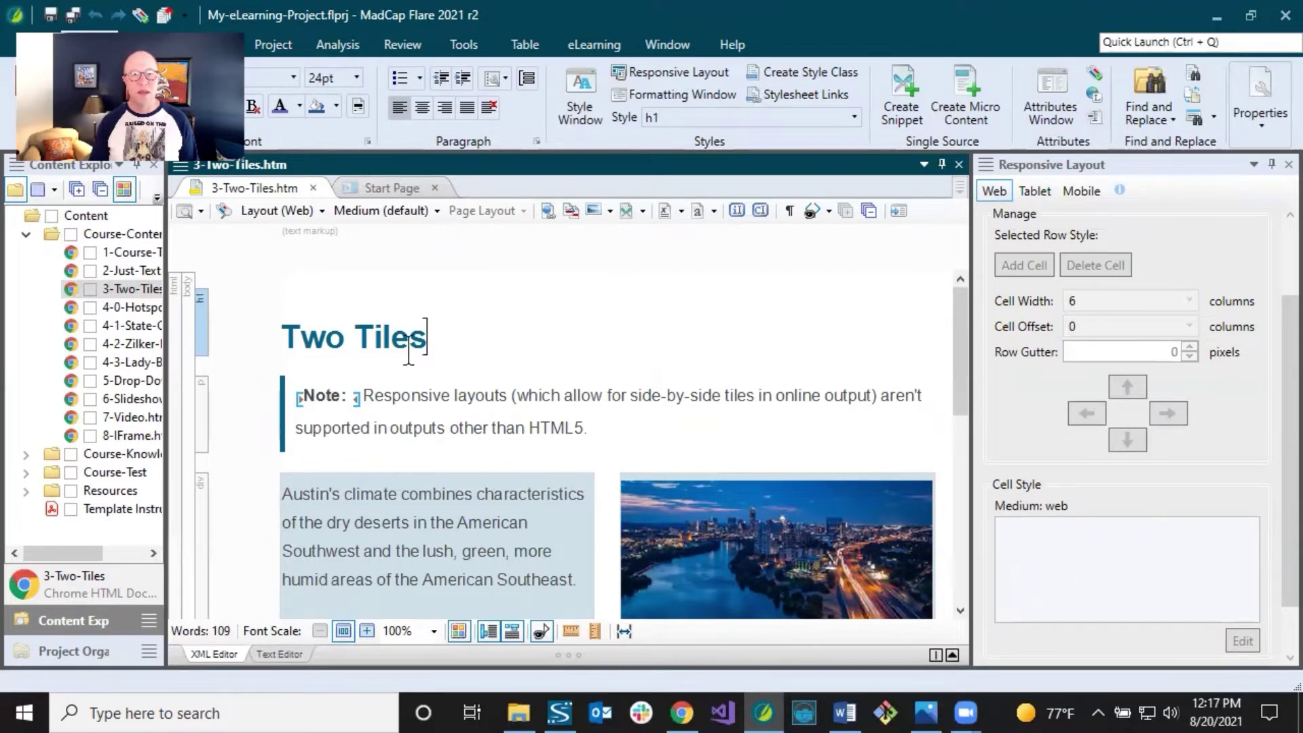
{"action": "scroll", "coordinate": [418, 348], "scroll_direction": "down", "scroll_amount": 2}
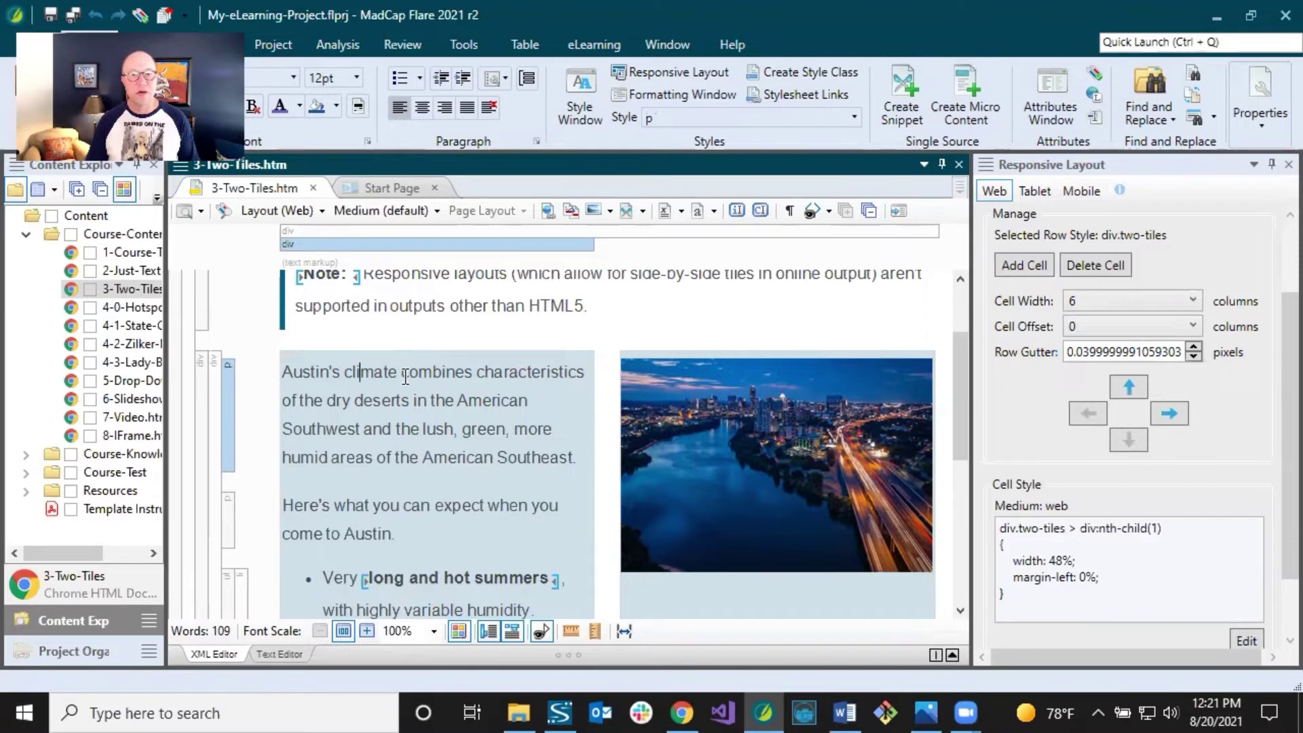
{"action": "left_click", "coordinate": [361, 373]}
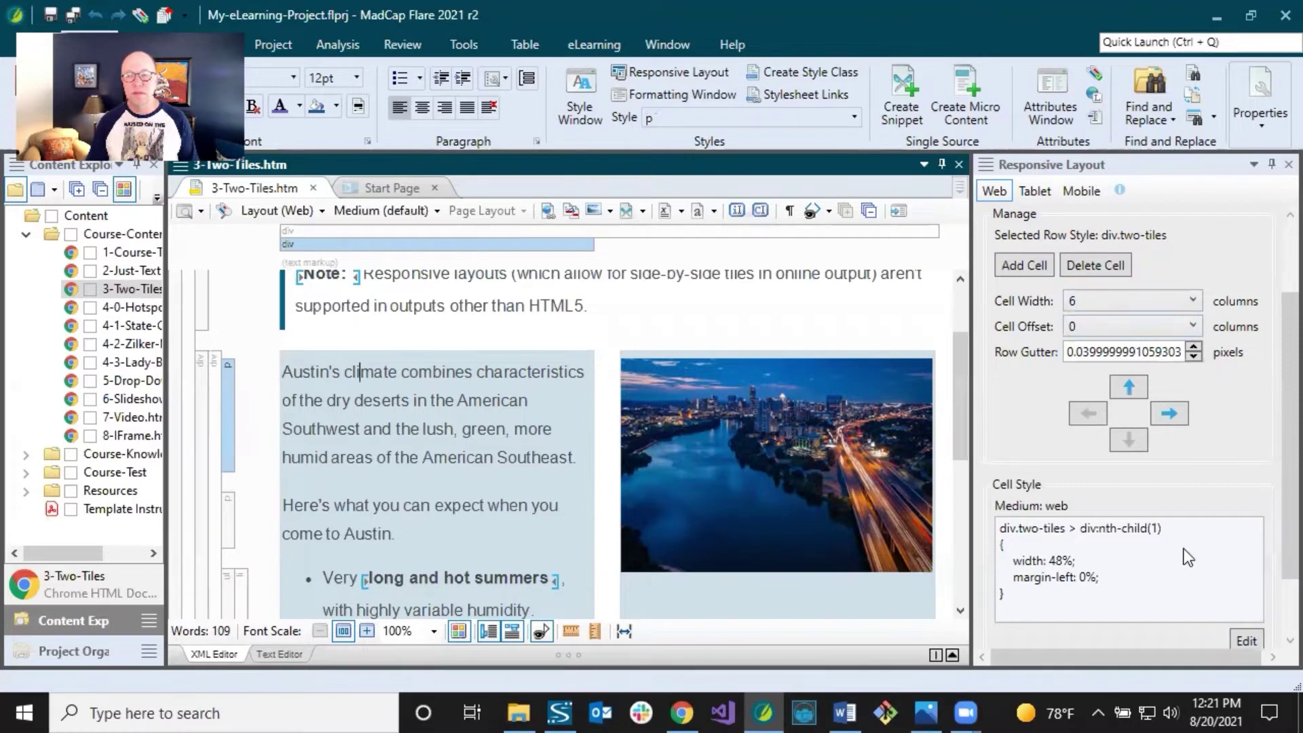
Review the text tile's Web cell style and the Auto-save Stylesheet setting in the Responsive Layout options.
{"action": "scroll", "coordinate": [1272, 483], "scroll_direction": "down", "scroll_amount": 1}
{"action": "scroll", "coordinate": [1272, 503], "scroll_direction": "down", "scroll_amount": 4}
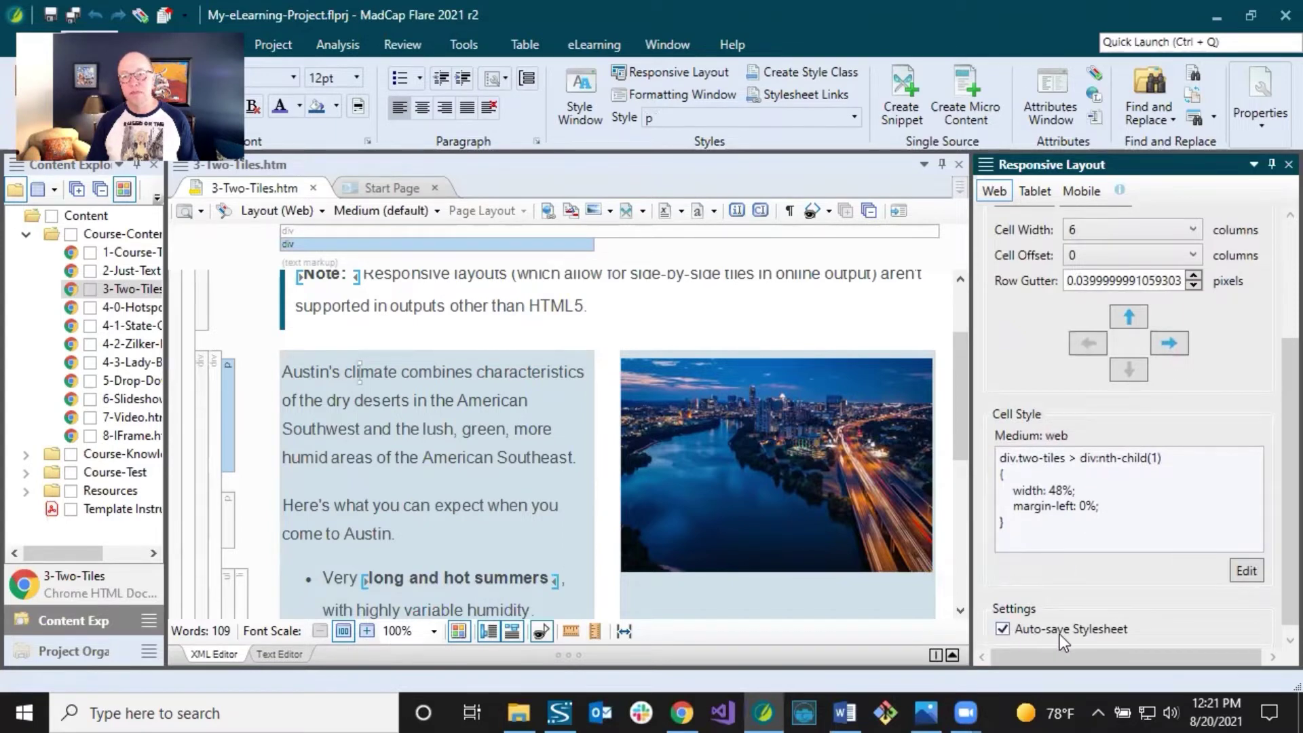
{"action": "scroll", "coordinate": [1272, 540], "scroll_direction": "down", "scroll_amount": 1}
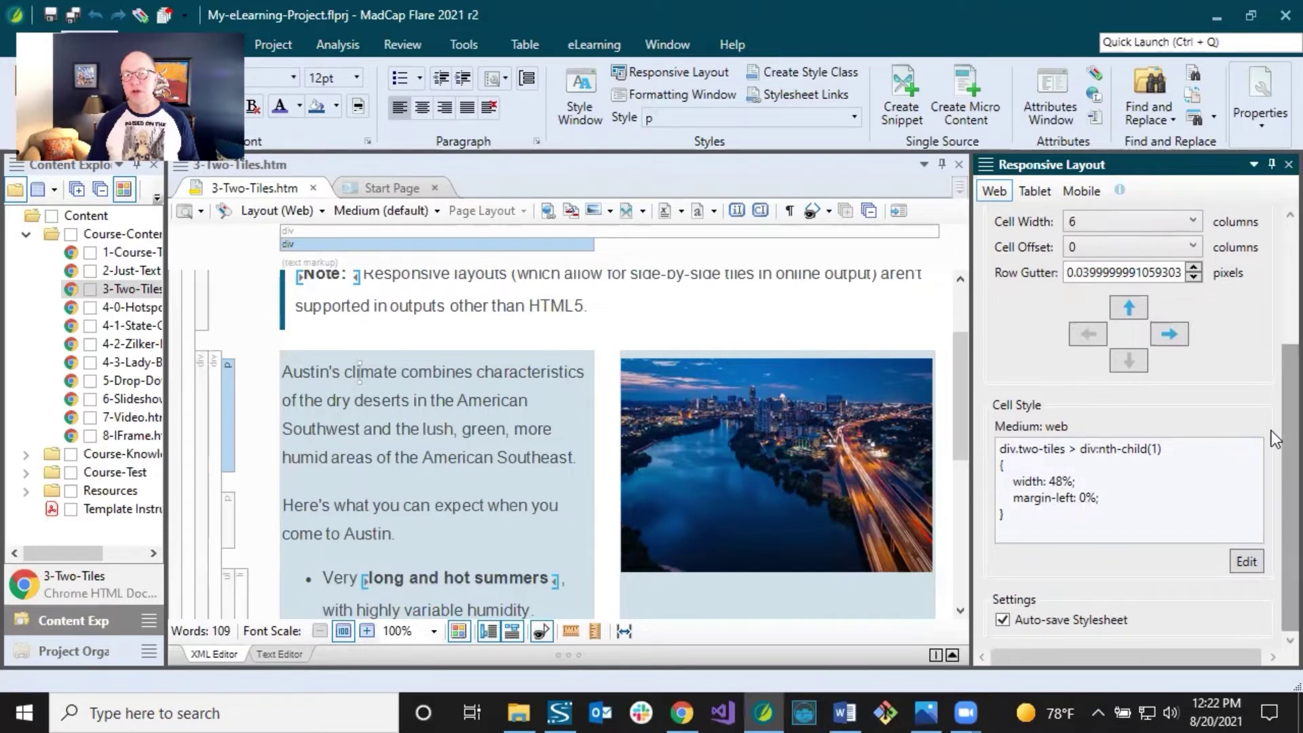
Review the text tile's Web cell style together with its cell width and cell offset settings.
{"action": "scroll", "coordinate": [1272, 417], "scroll_direction": "up", "scroll_amount": 1}
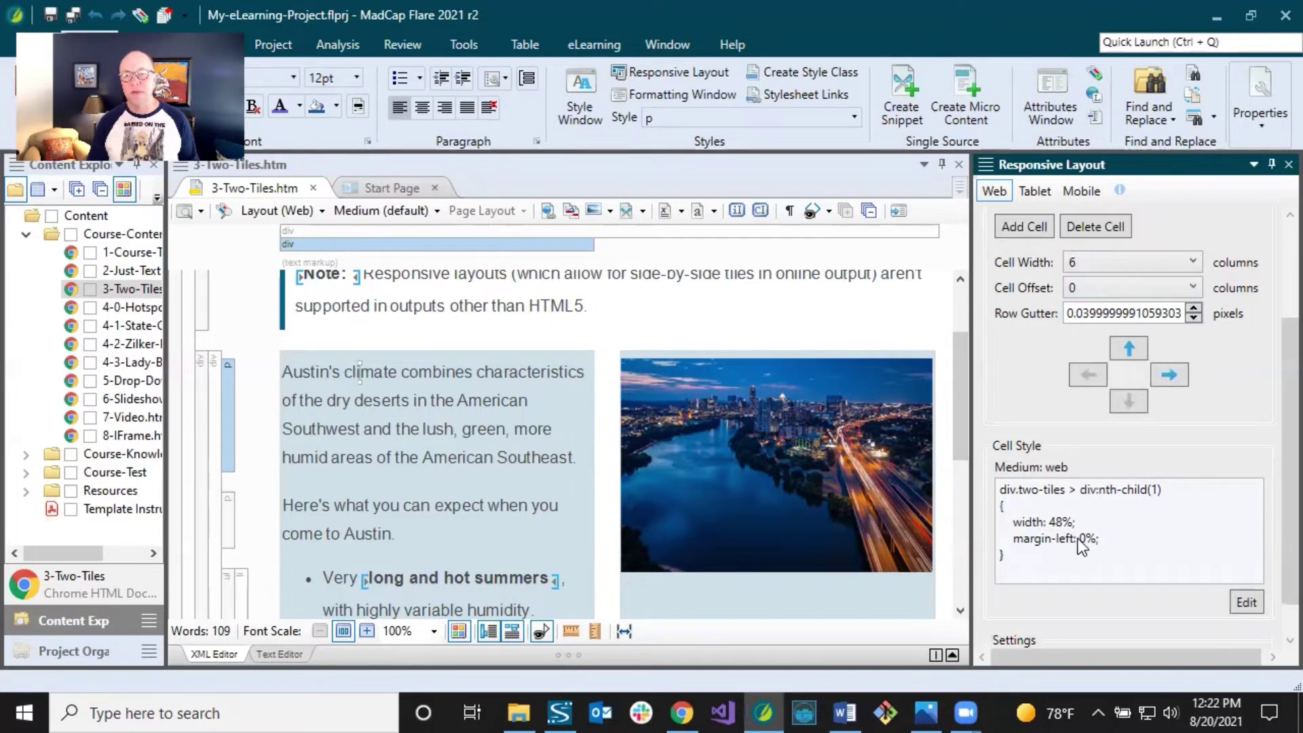
{"action": "left_click", "coordinate": [425, 311]}
{"action": "left_click", "coordinate": [410, 372]}
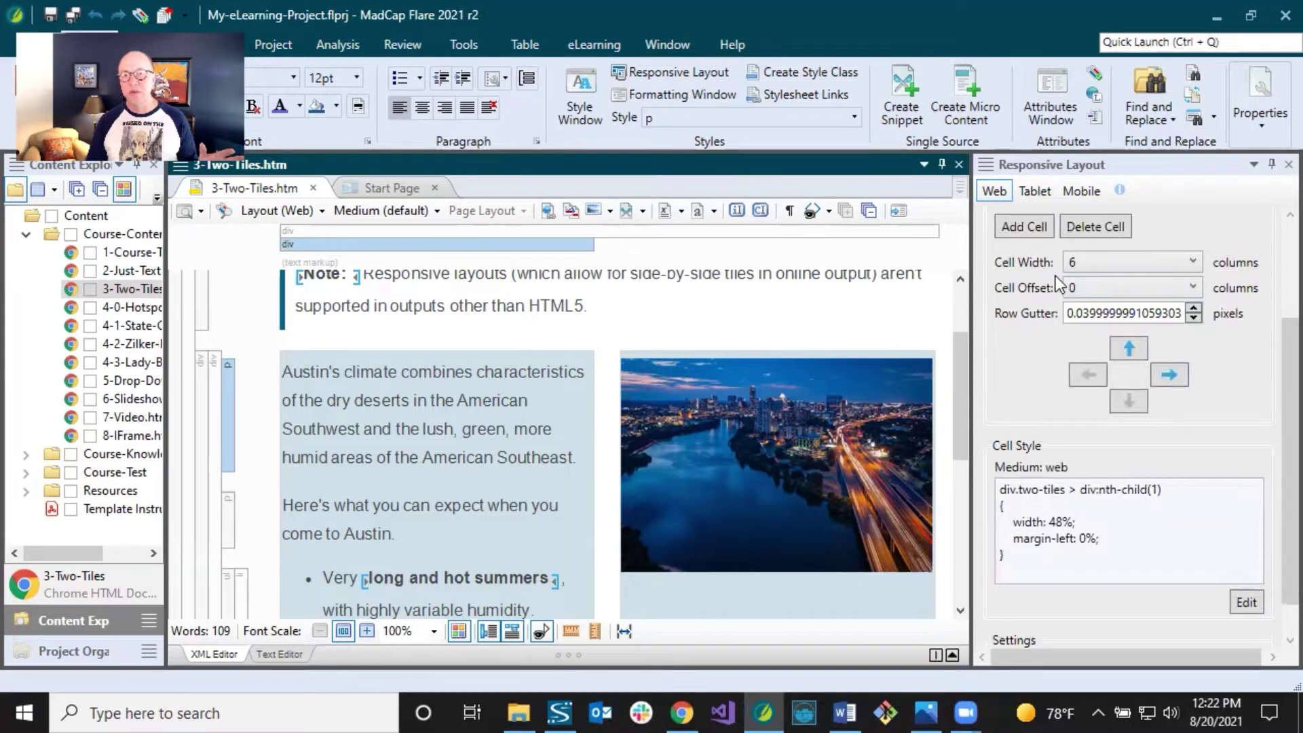
{"action": "left_click", "coordinate": [1092, 286]}
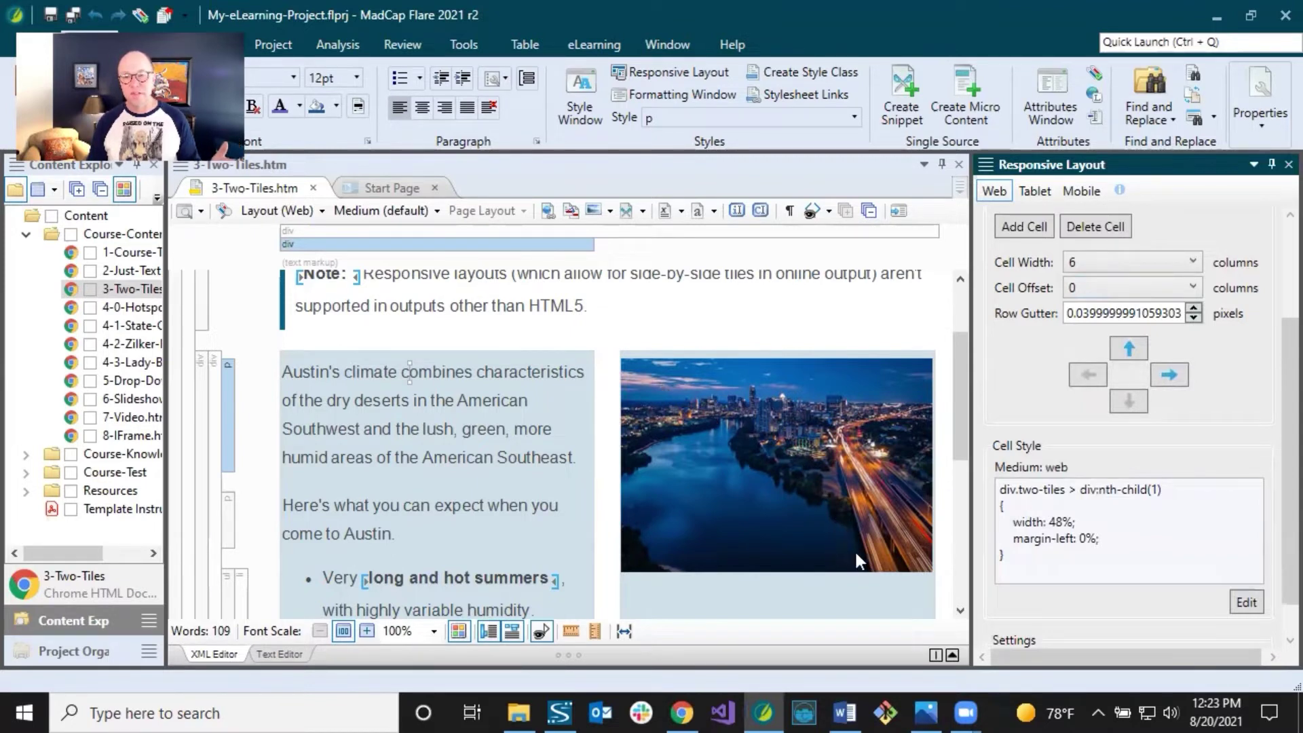
Switch to Photos to study the margin, border and padding diagram, and minimize it to return to Flare.
{"action": "left_click", "coordinate": [927, 712]}
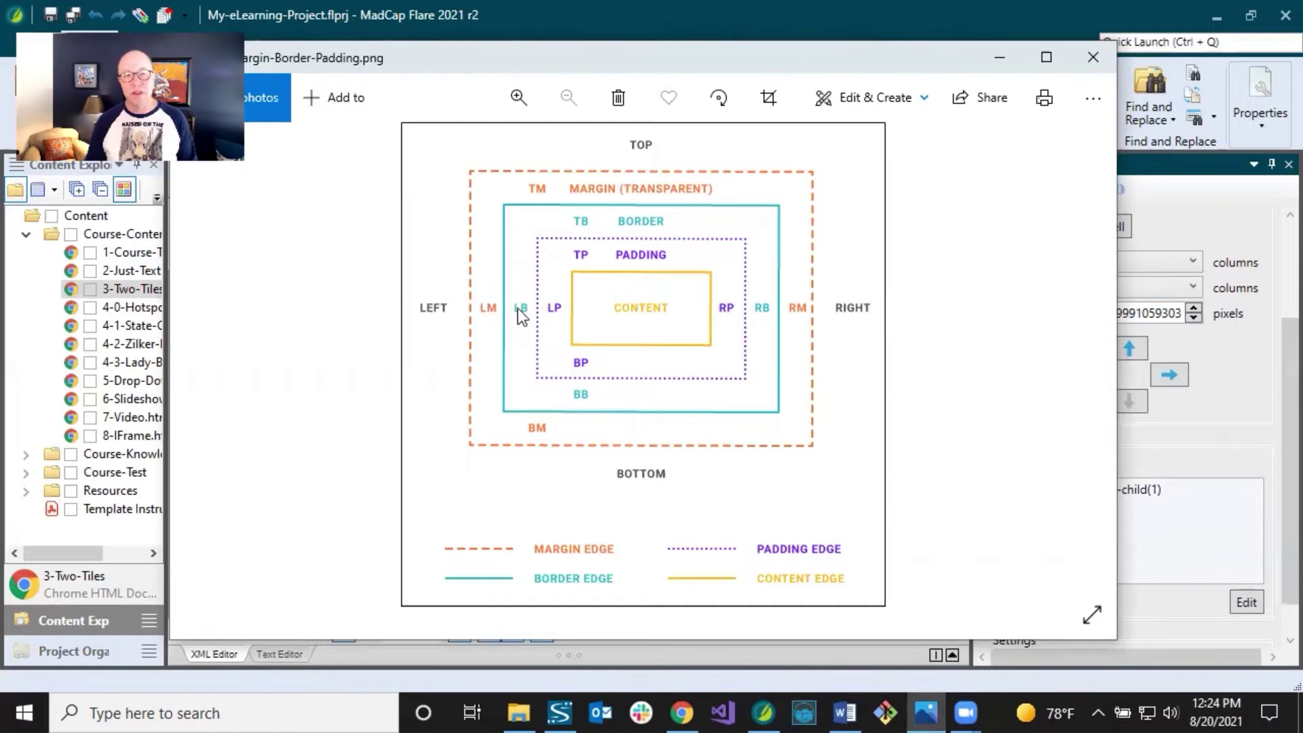
{"action": "left_click", "coordinate": [995, 58]}
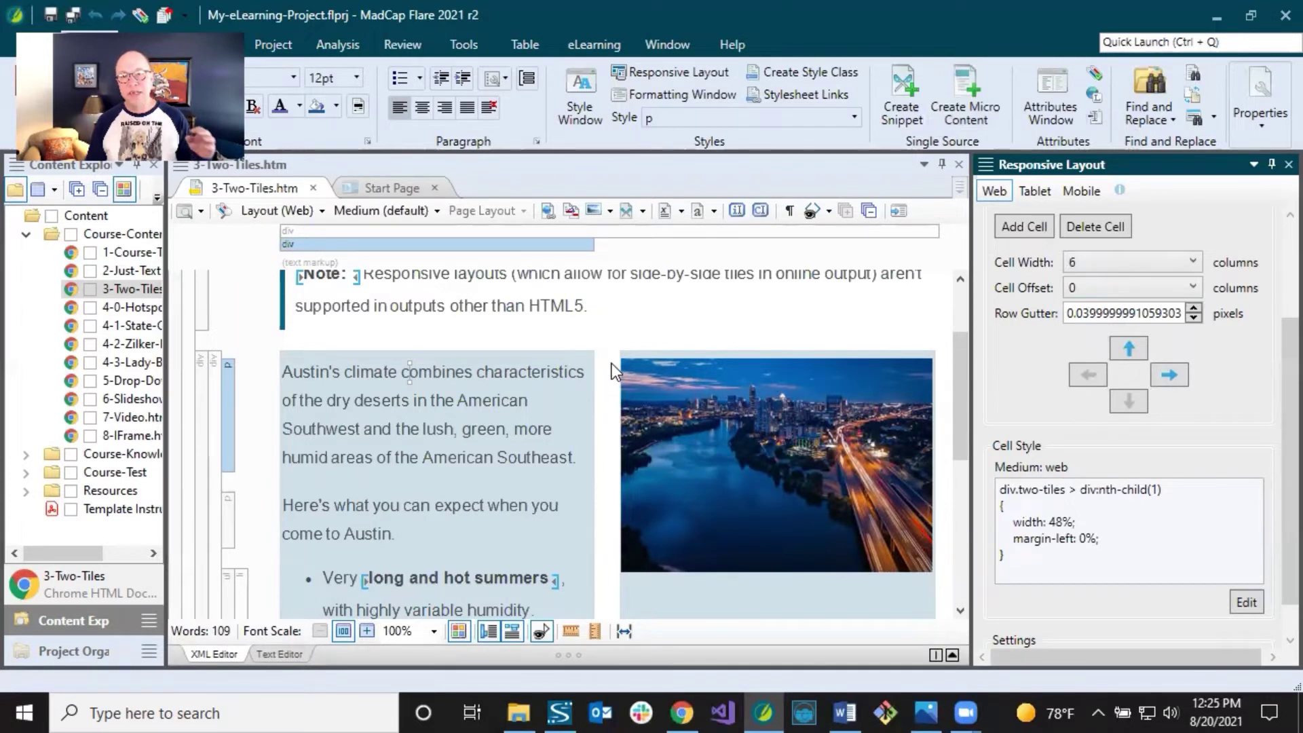
Compare the Web cell styles of the image tile and the text tile by selecting each in turn.
{"action": "left_click", "coordinate": [740, 547]}
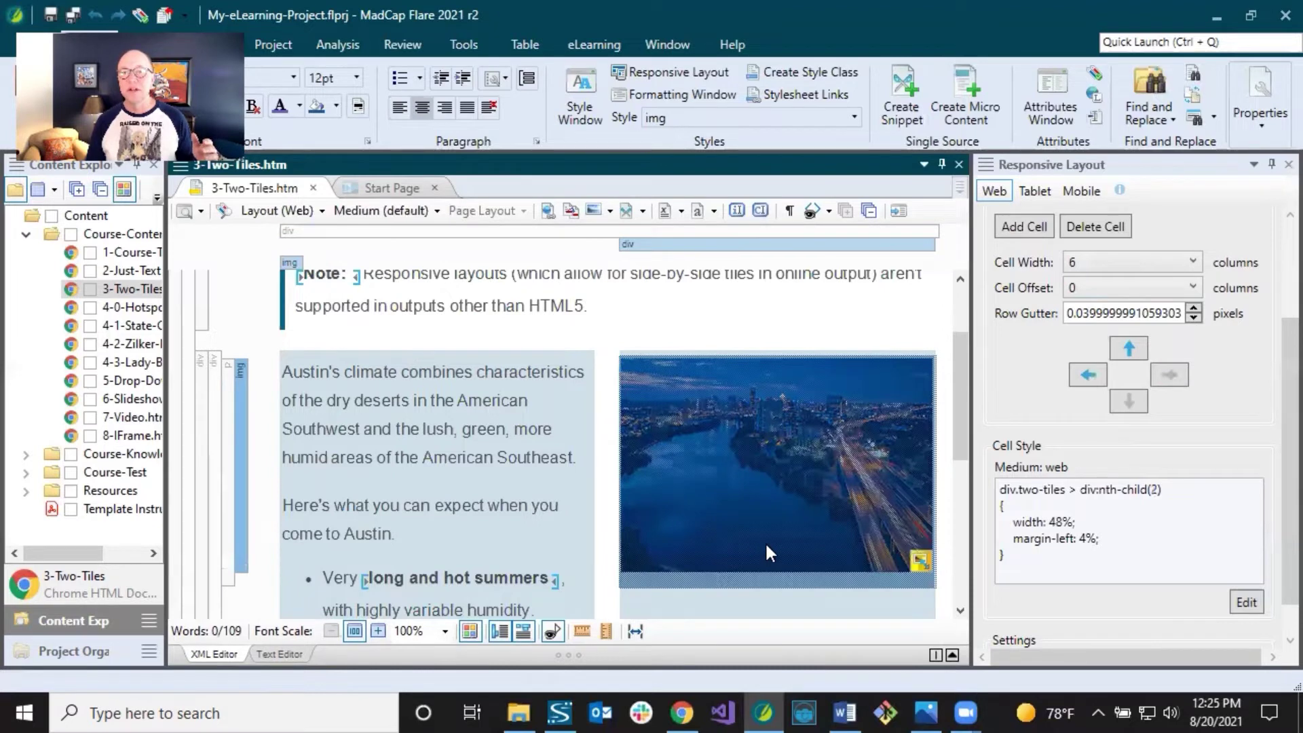
{"action": "left_click", "coordinate": [787, 585]}
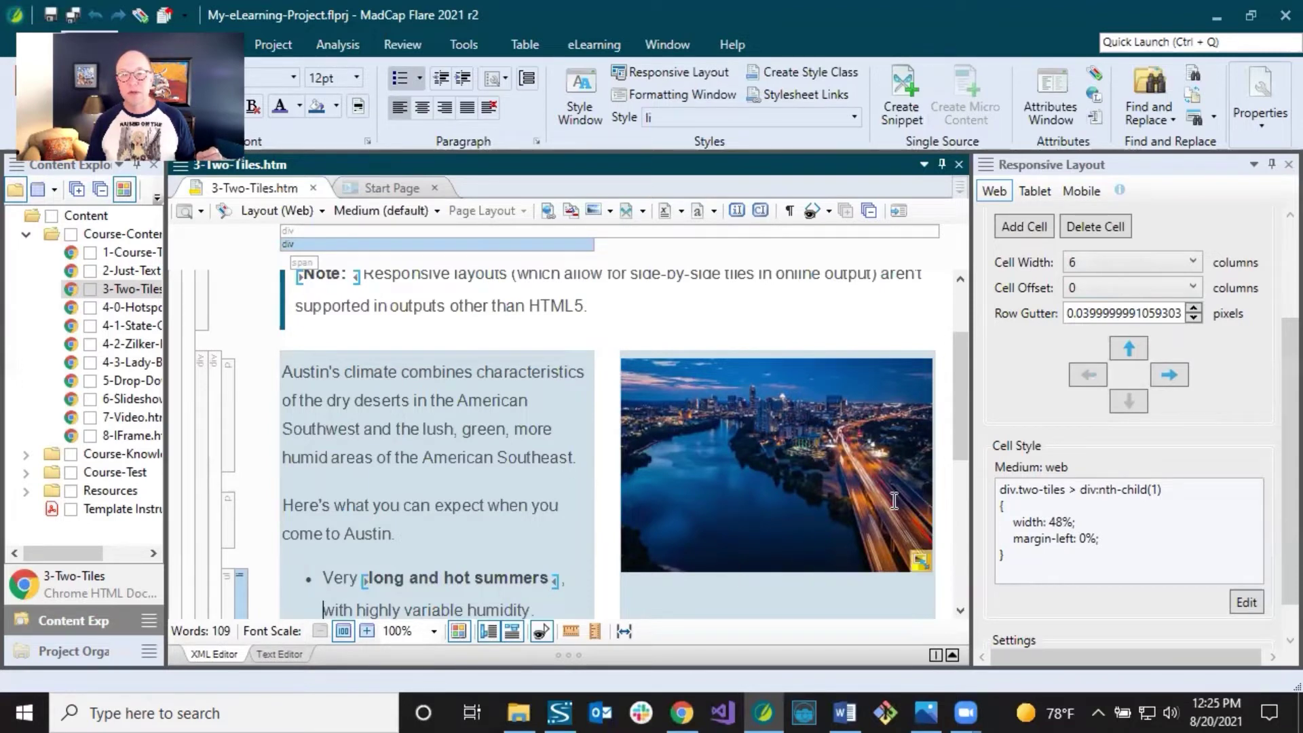
{"action": "left_click", "coordinate": [928, 470]}
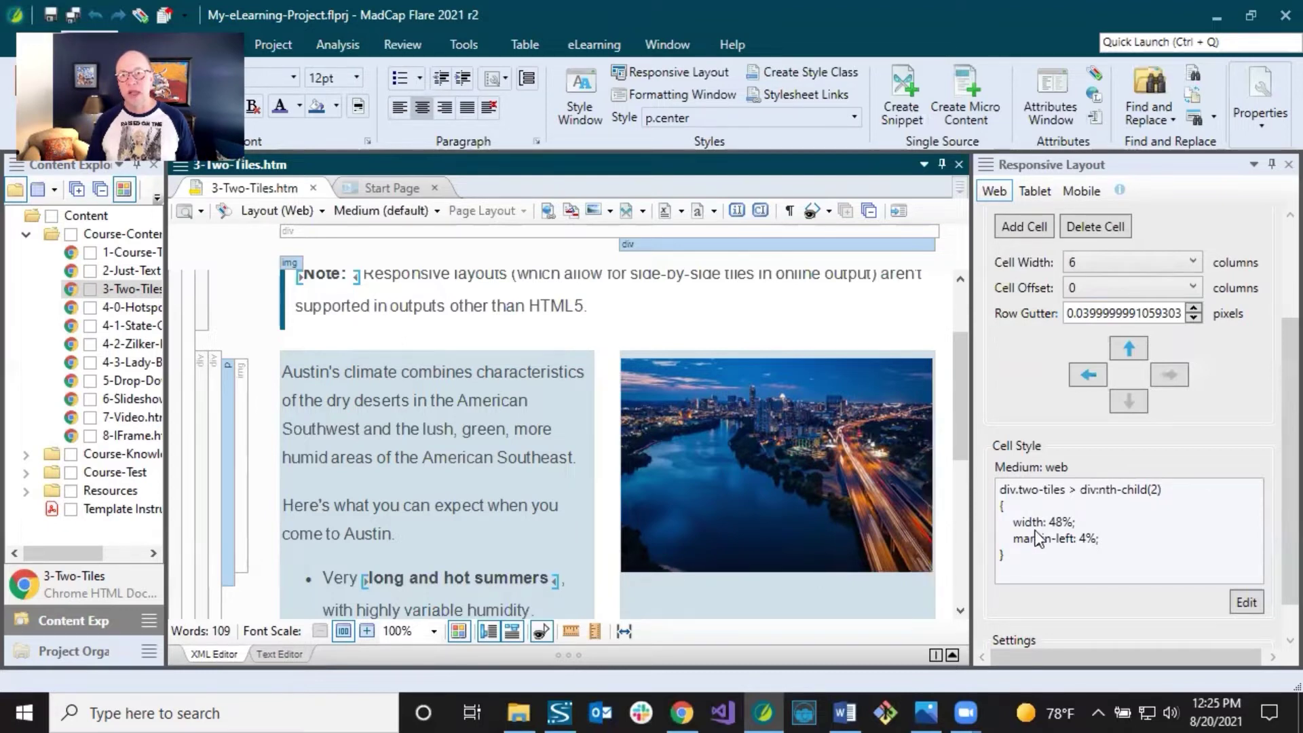
{"action": "left_click", "coordinate": [482, 404]}
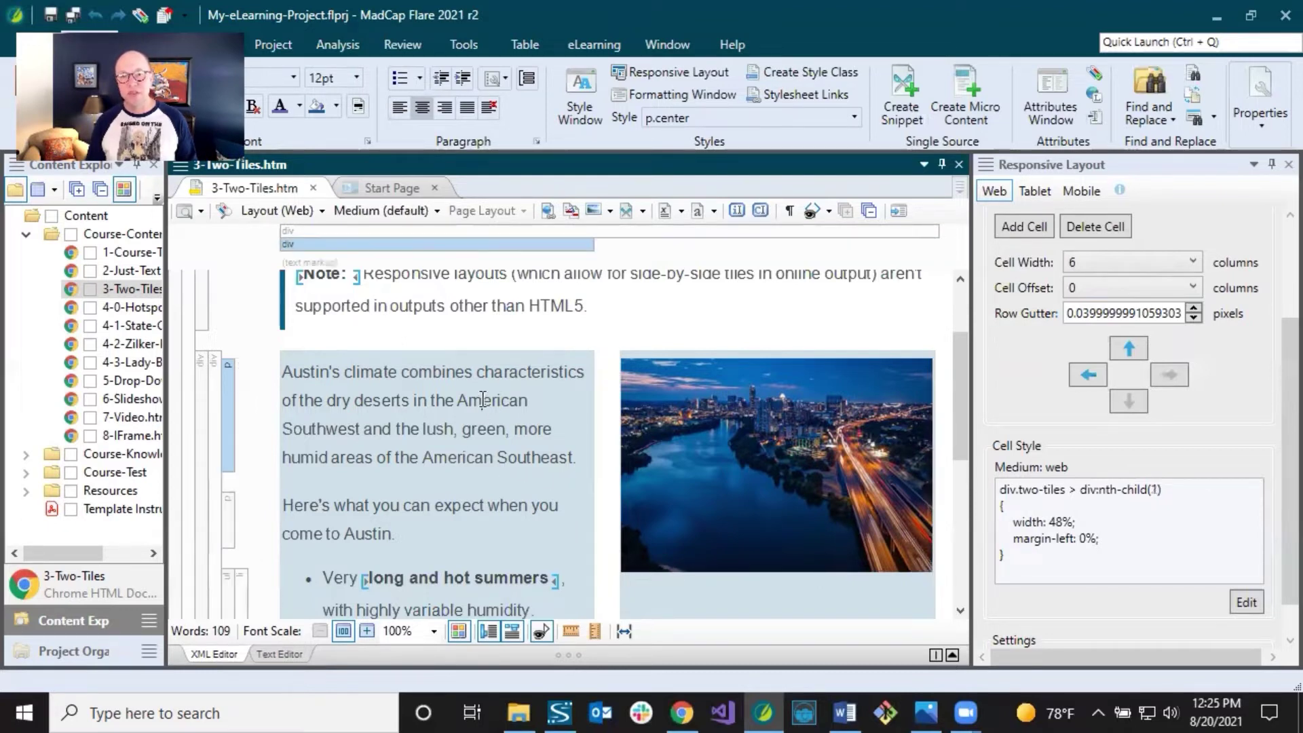
{"action": "left_click", "coordinate": [671, 516]}
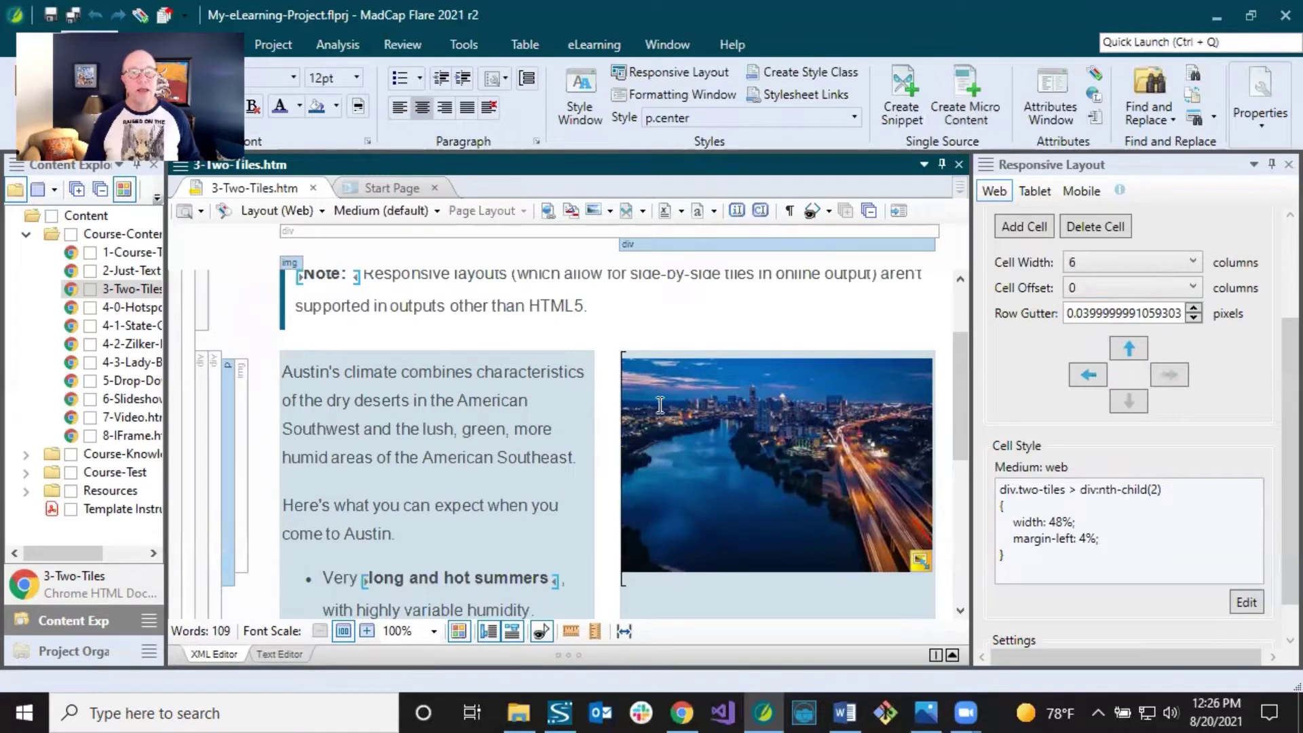
Examine the row's tag structure through the outer div, the text tile's div and paragraphs, and the image tile.
{"action": "left_click", "coordinate": [201, 372]}
{"action": "left_click", "coordinate": [375, 372]}
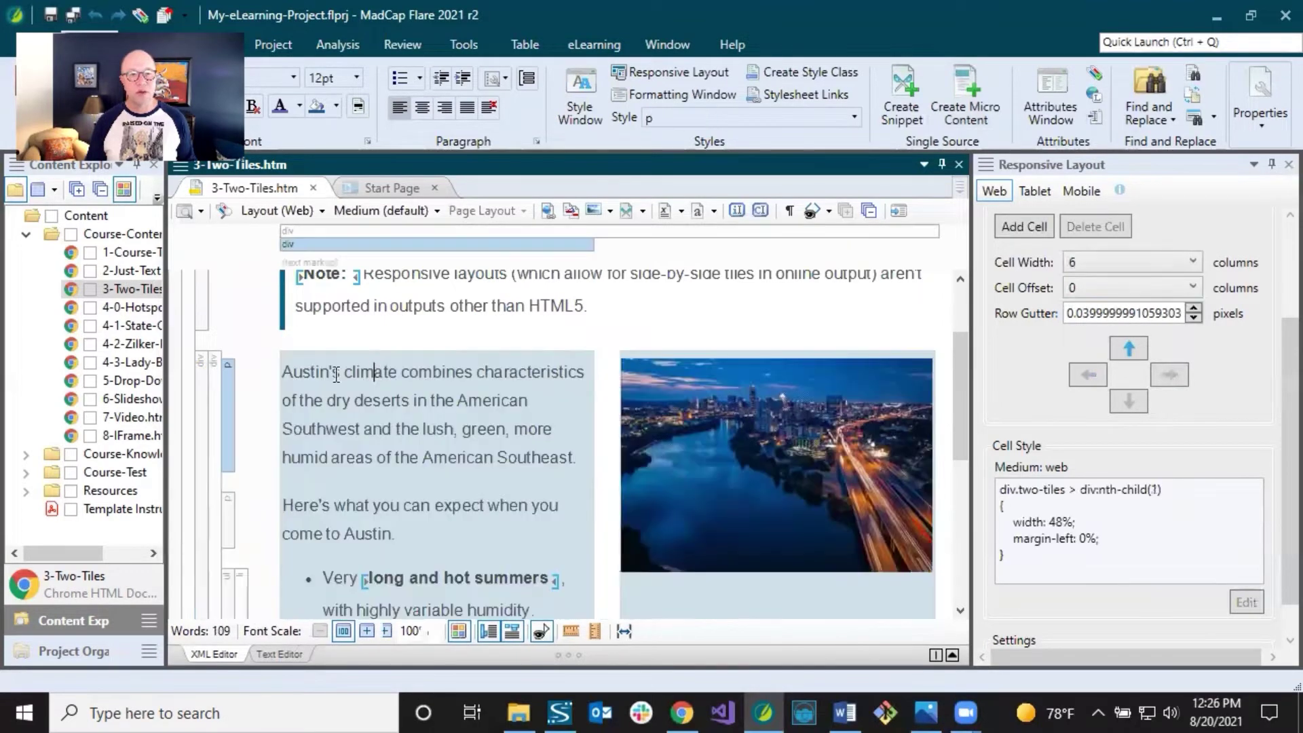
{"action": "left_click", "coordinate": [201, 373]}
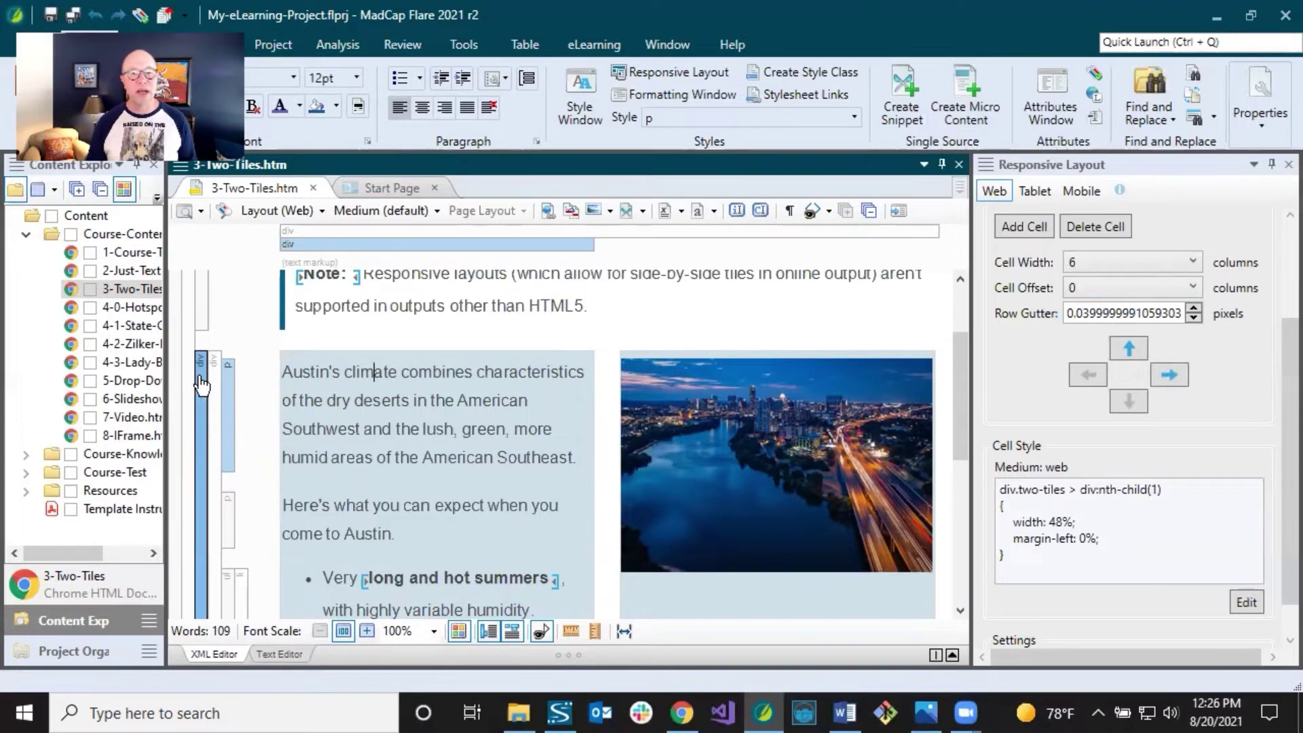
{"action": "left_click", "coordinate": [216, 375]}
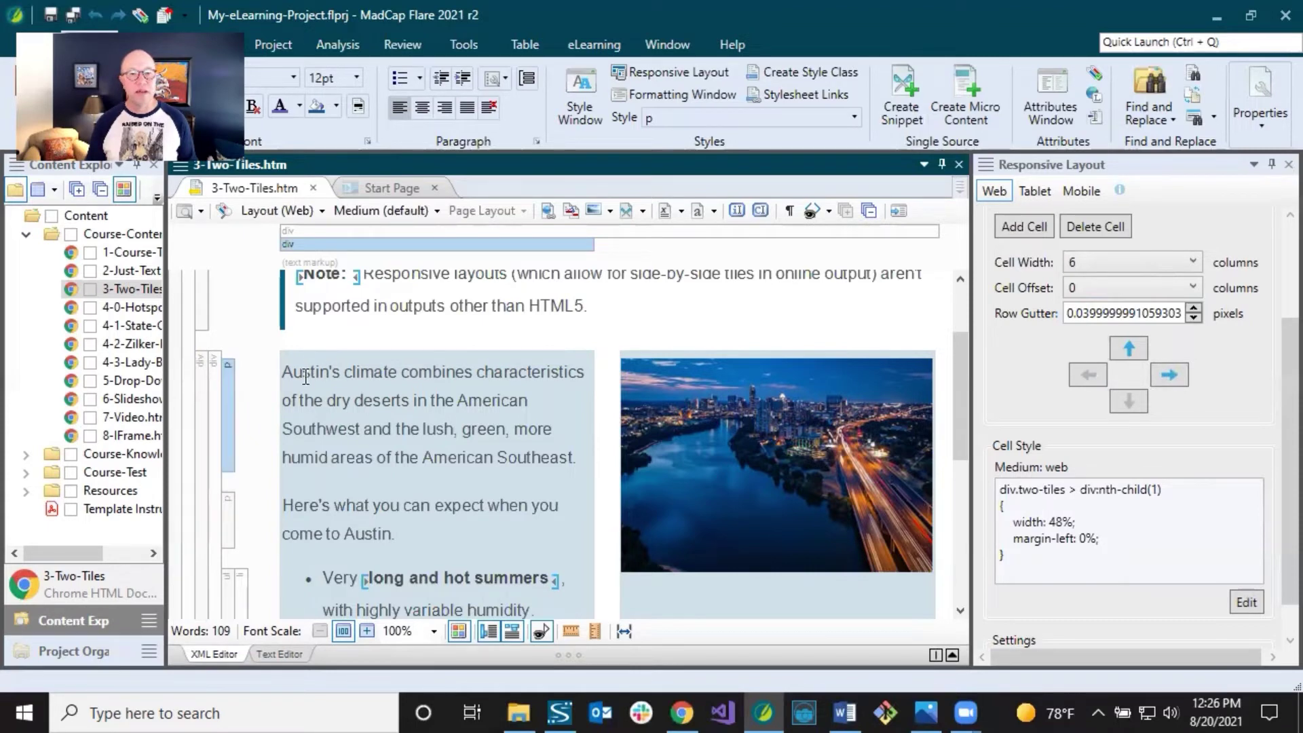
{"action": "left_click", "coordinate": [214, 381]}
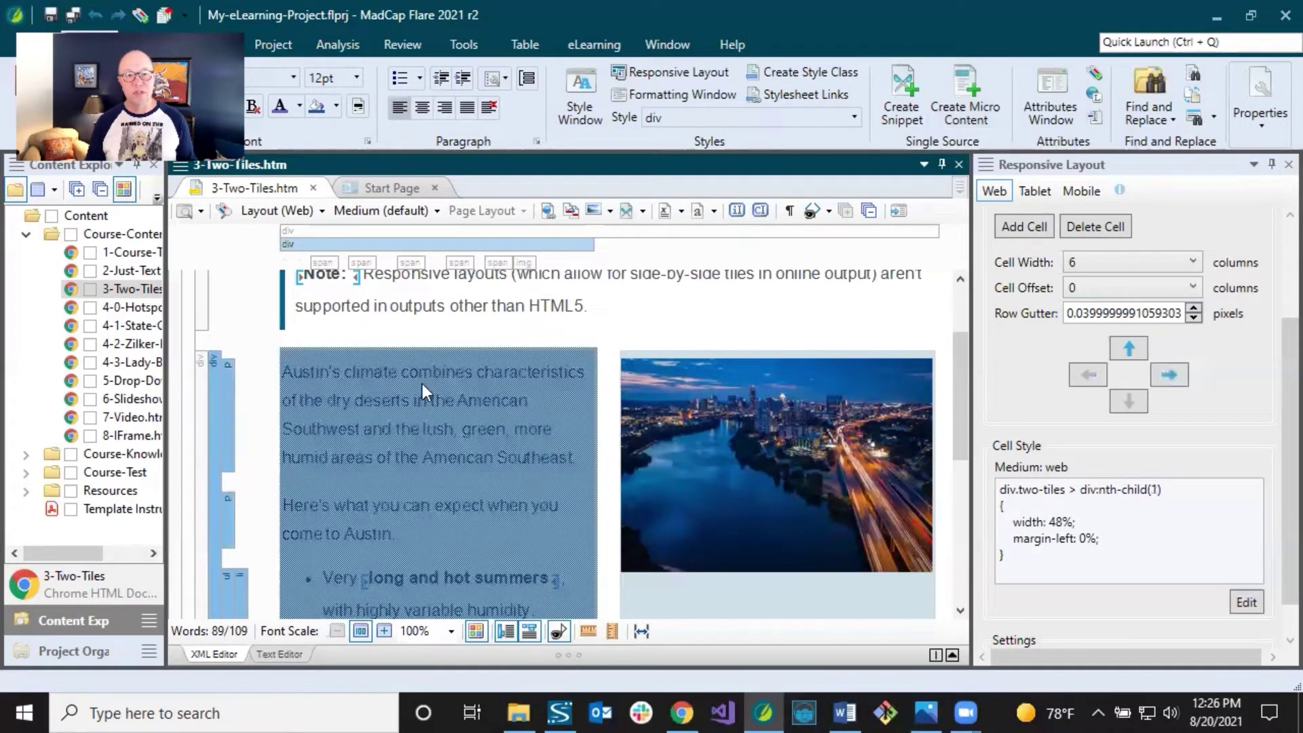
{"action": "left_click", "coordinate": [360, 401]}
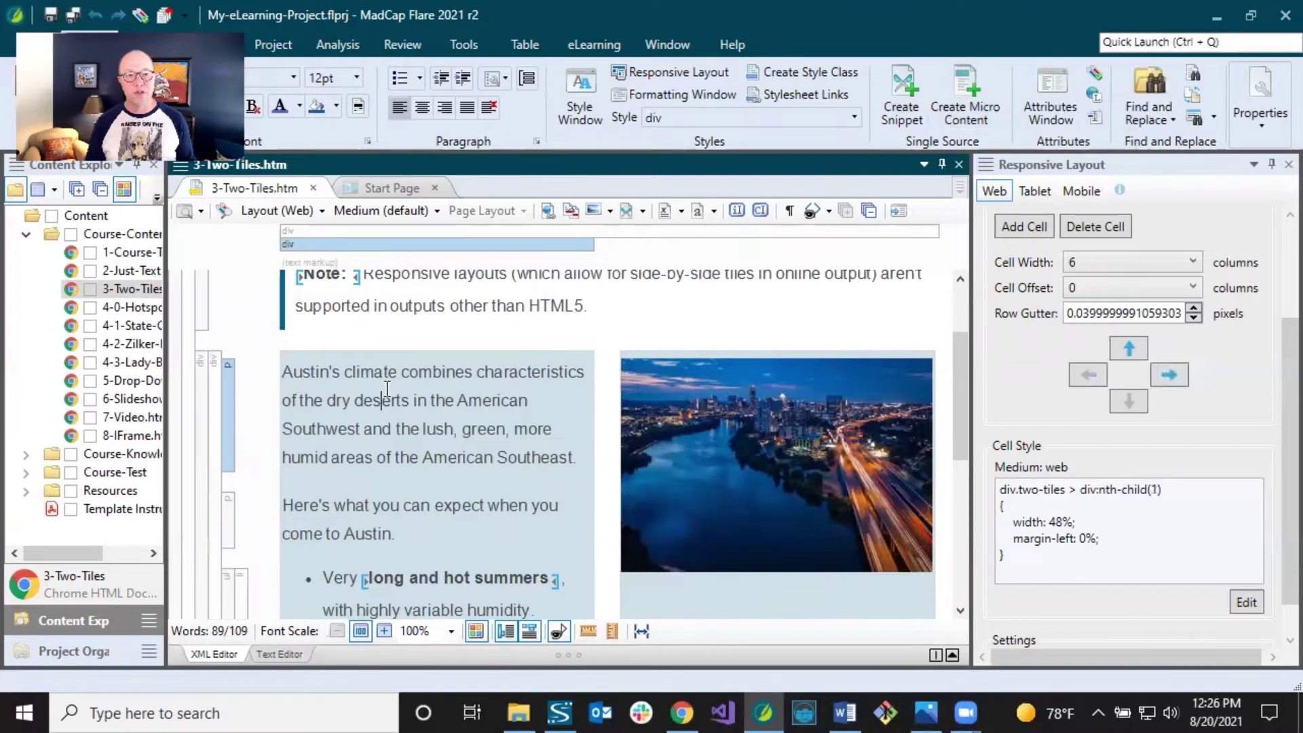
{"action": "left_click", "coordinate": [230, 404]}
{"action": "left_click", "coordinate": [228, 519]}
{"action": "scroll", "coordinate": [282, 506], "scroll_direction": "down", "scroll_amount": 3}
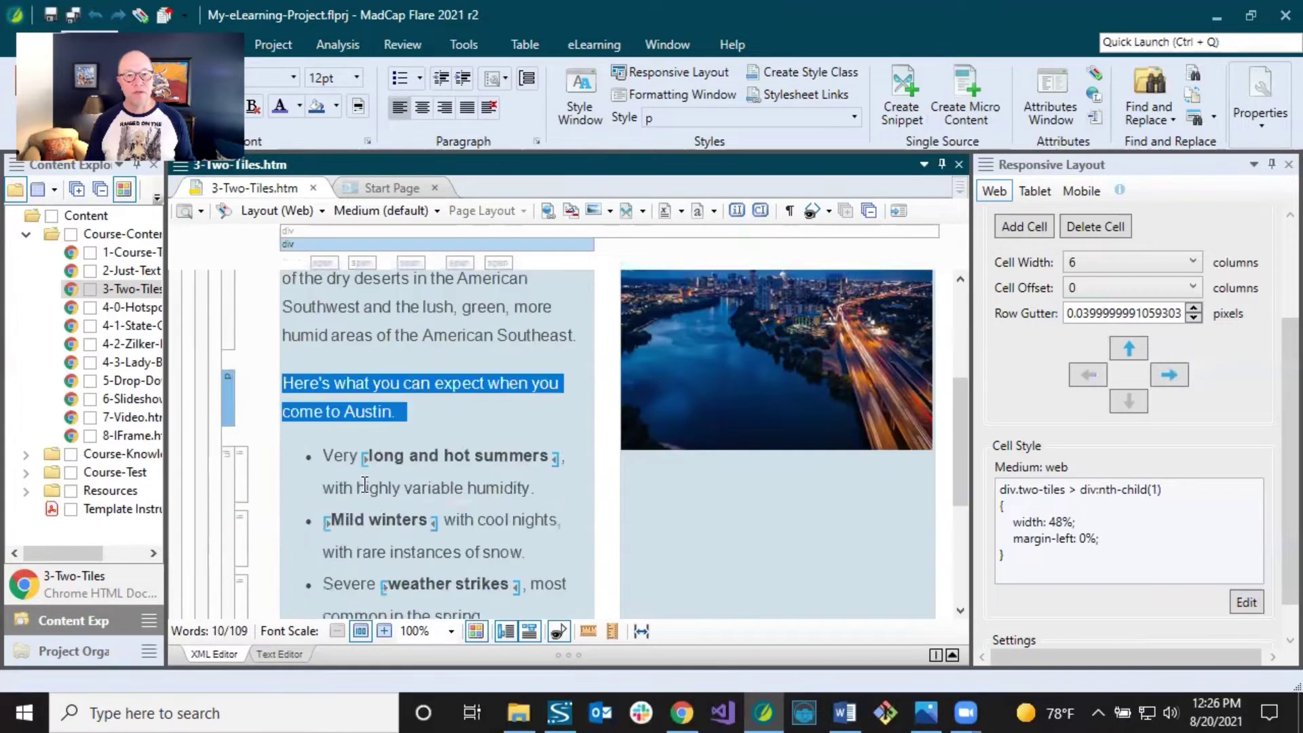
{"action": "scroll", "coordinate": [644, 390], "scroll_direction": "up", "scroll_amount": 3}
{"action": "left_click", "coordinate": [643, 390]}
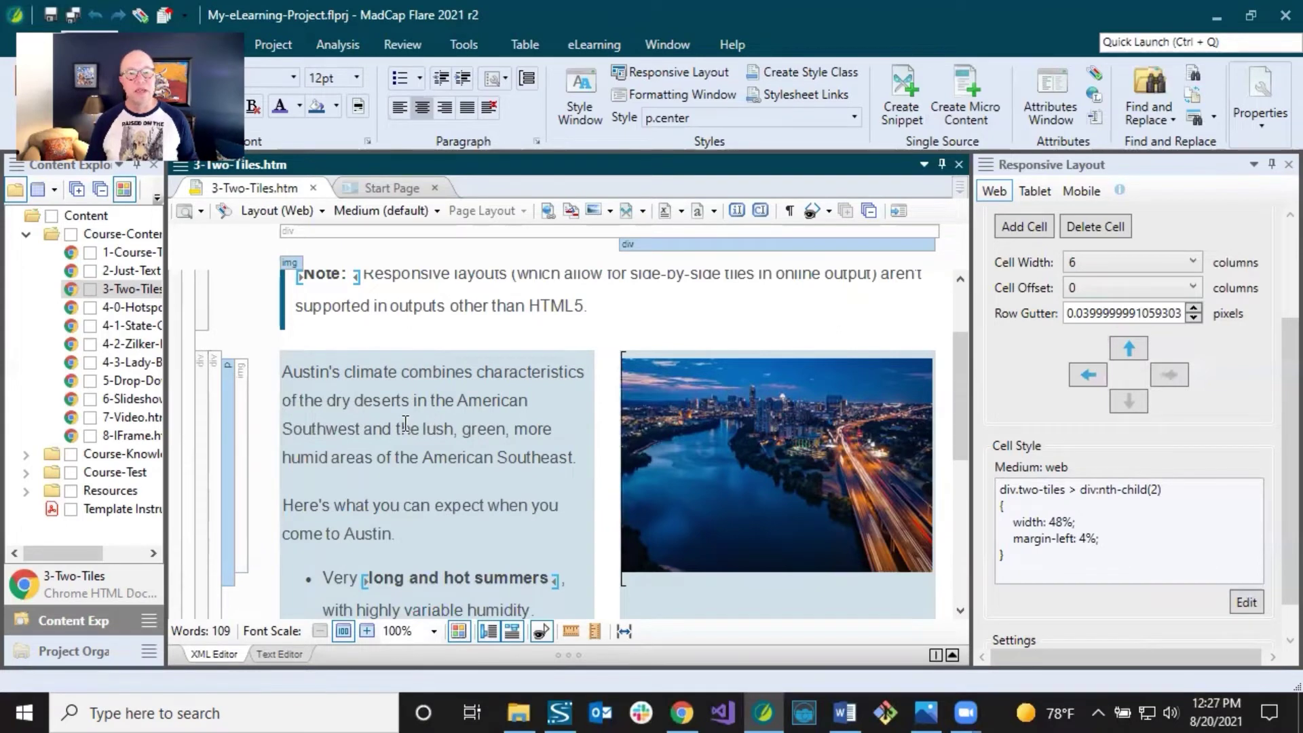
Widen the Content Explorer to show full file names, and recheck the cell styles of the text and image tiles.
{"action": "left_click_drag", "start_coordinate": [166, 370], "coordinate": [292, 367]}
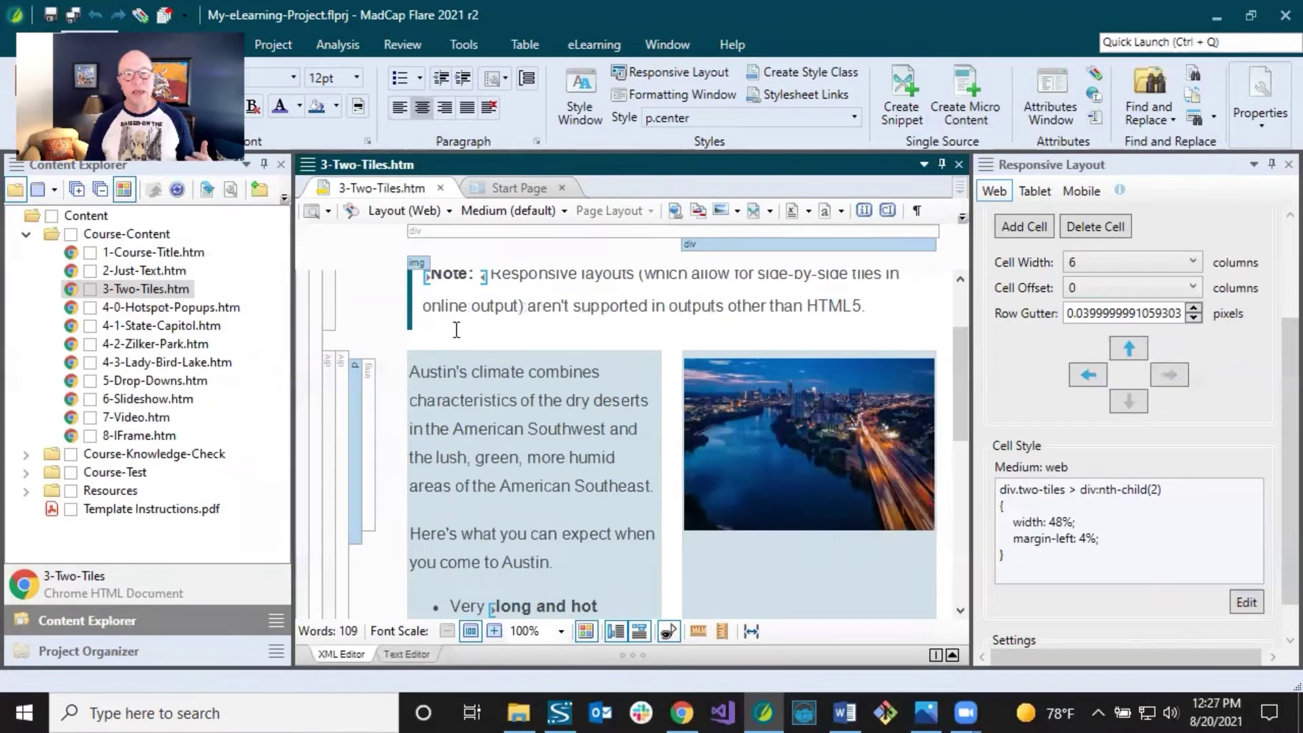
{"action": "left_click", "coordinate": [501, 377]}
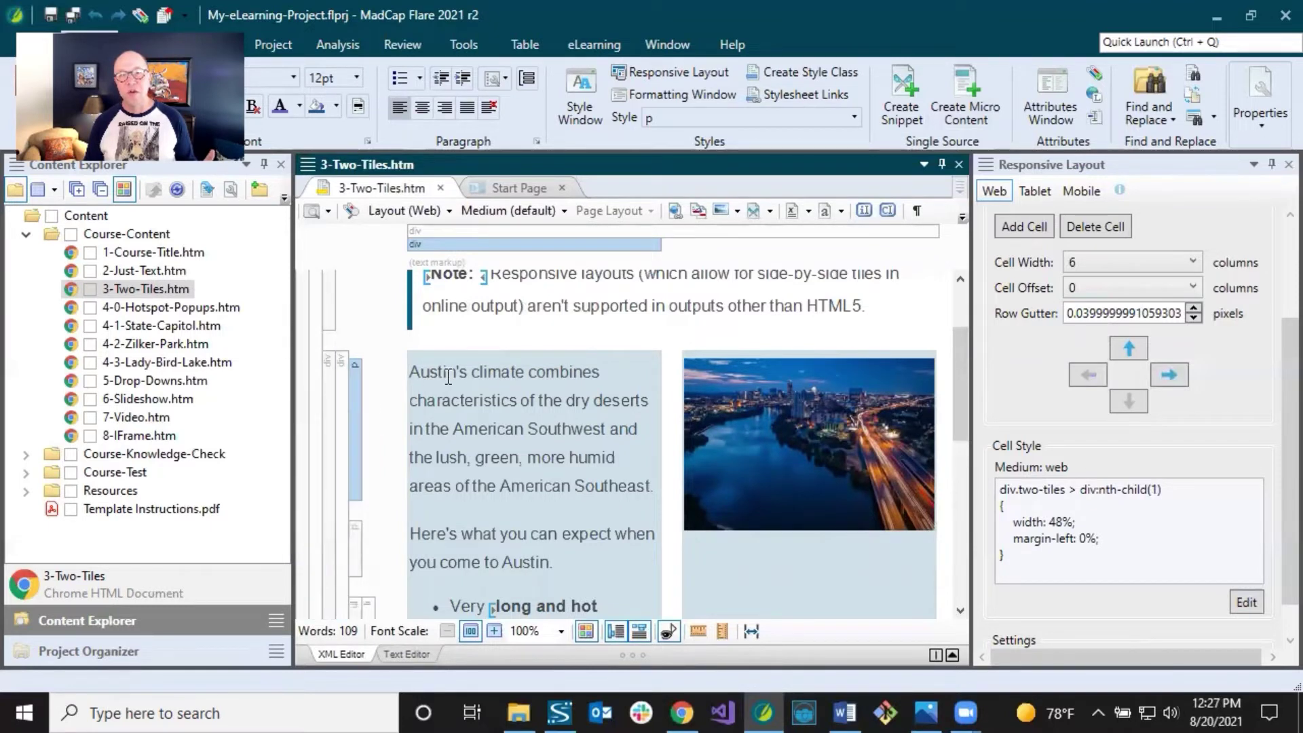
{"action": "left_click", "coordinate": [342, 390]}
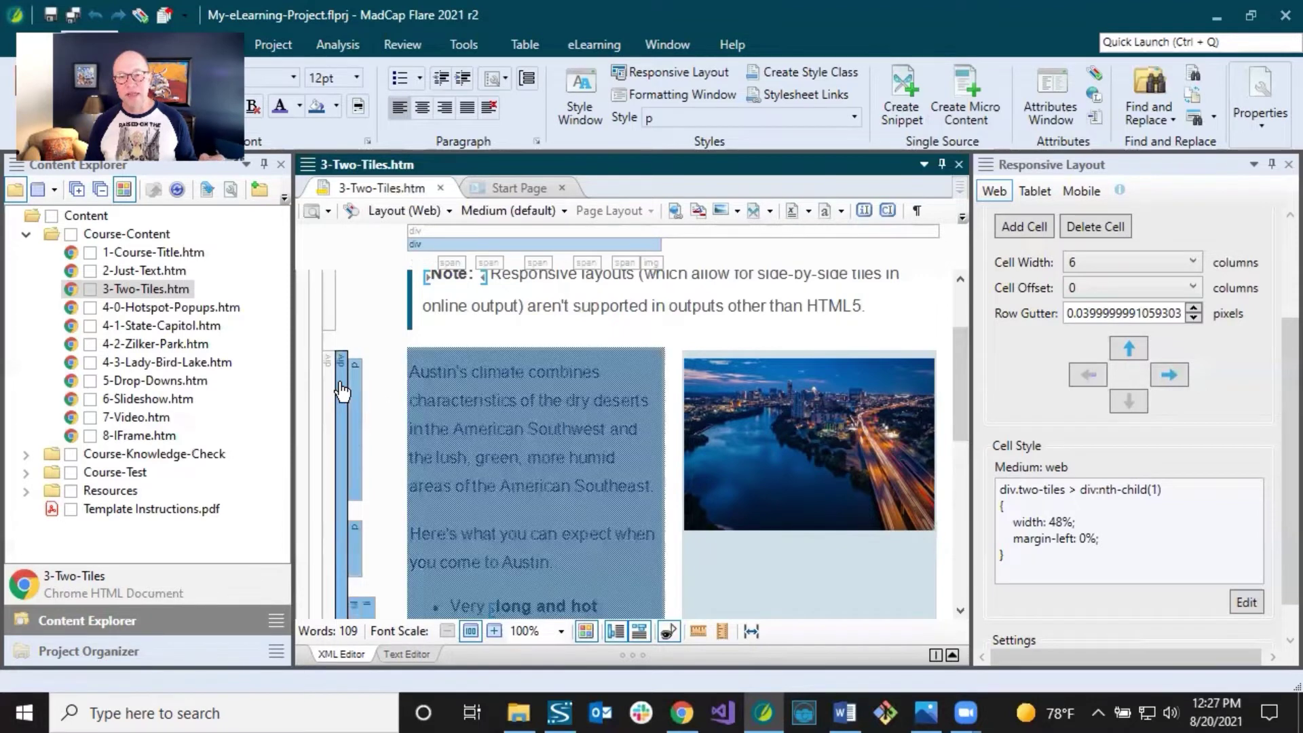
{"action": "left_click", "coordinate": [483, 379]}
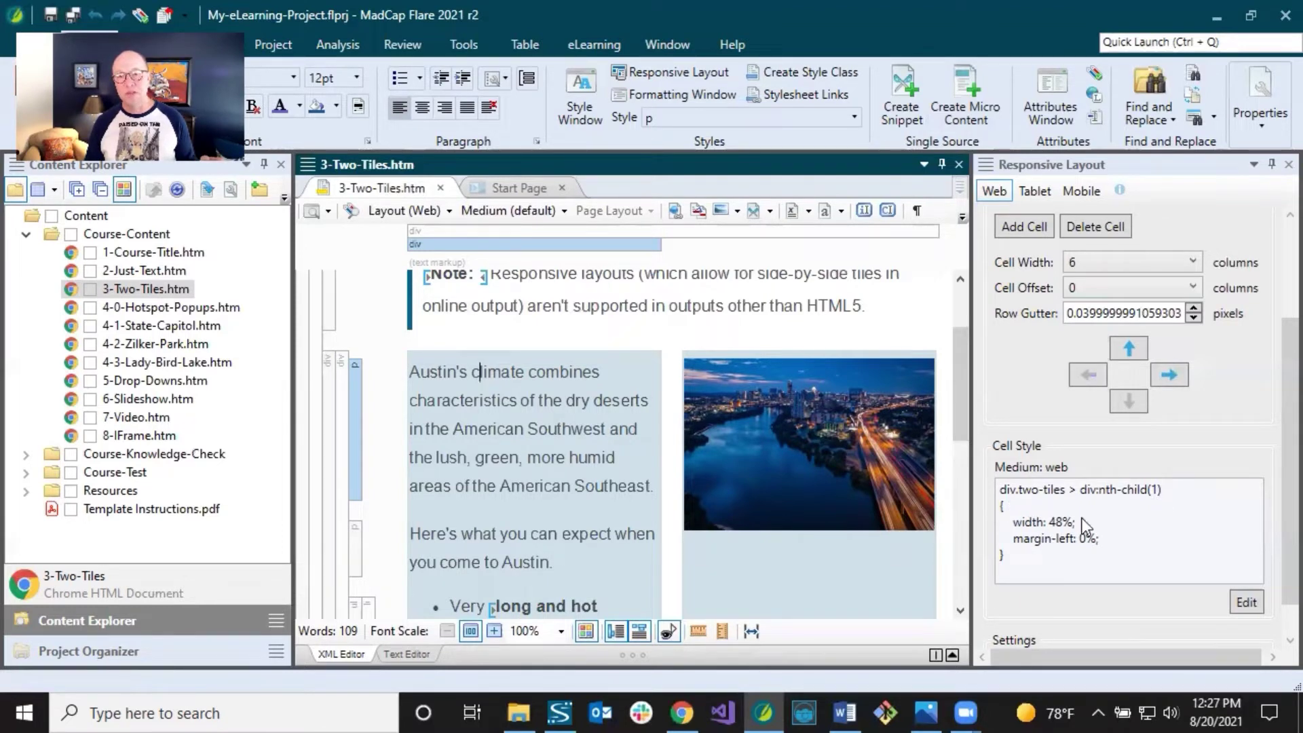
{"action": "left_click", "coordinate": [738, 405]}
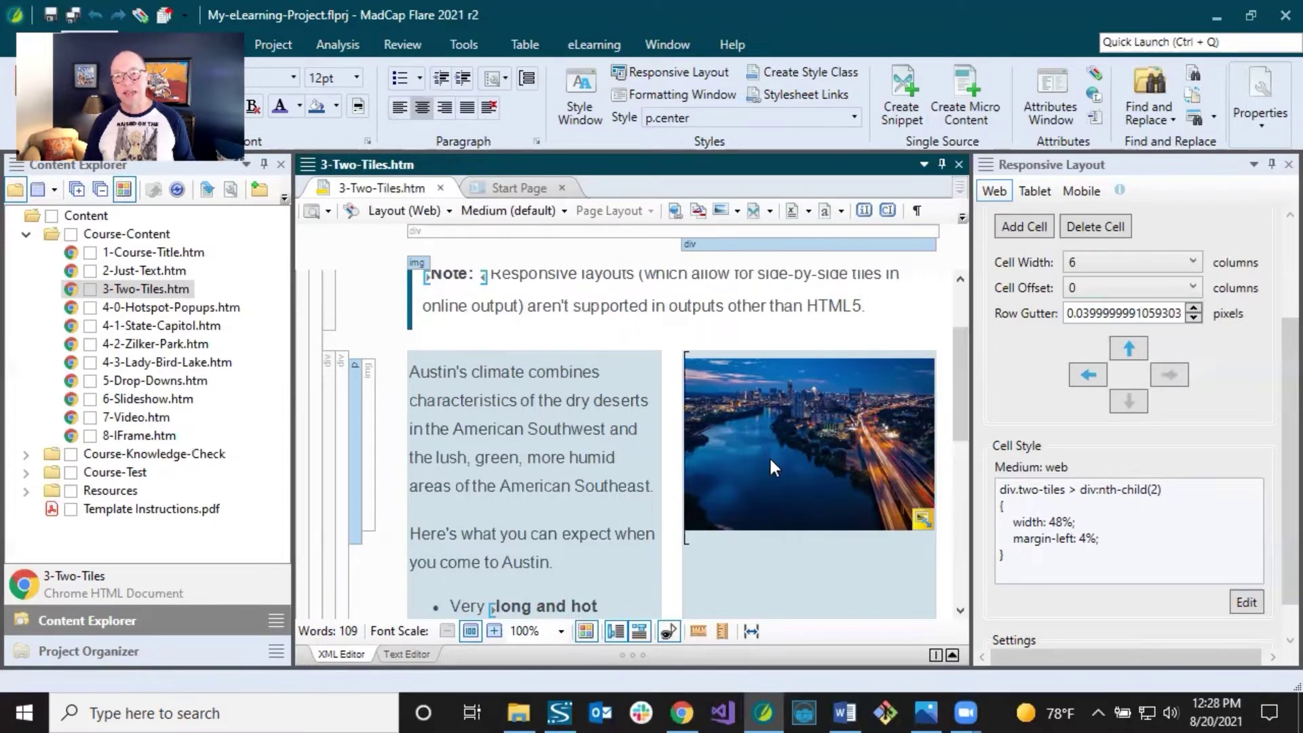
{"action": "left_click", "coordinate": [333, 374]}
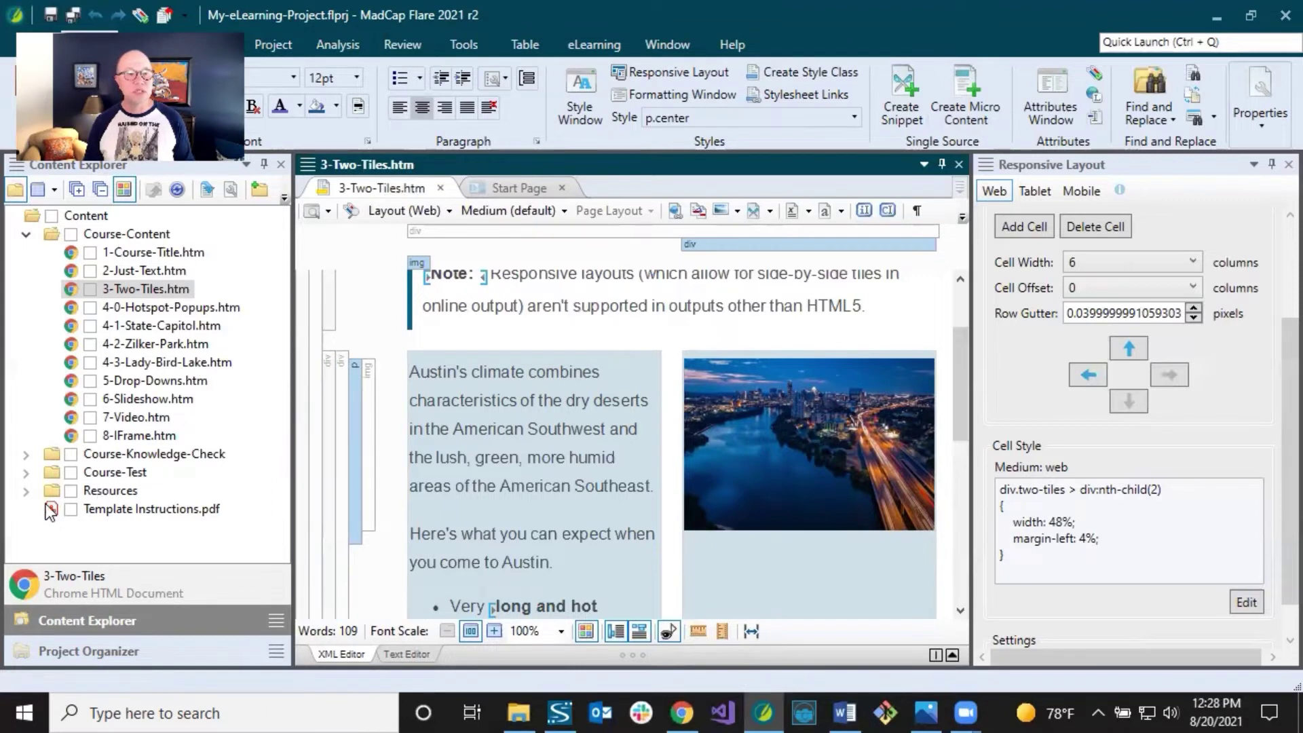
Open Styles.css from the Stylesheets folder under Resources in the Stylesheet Editor.
{"action": "left_click", "coordinate": [26, 490]}
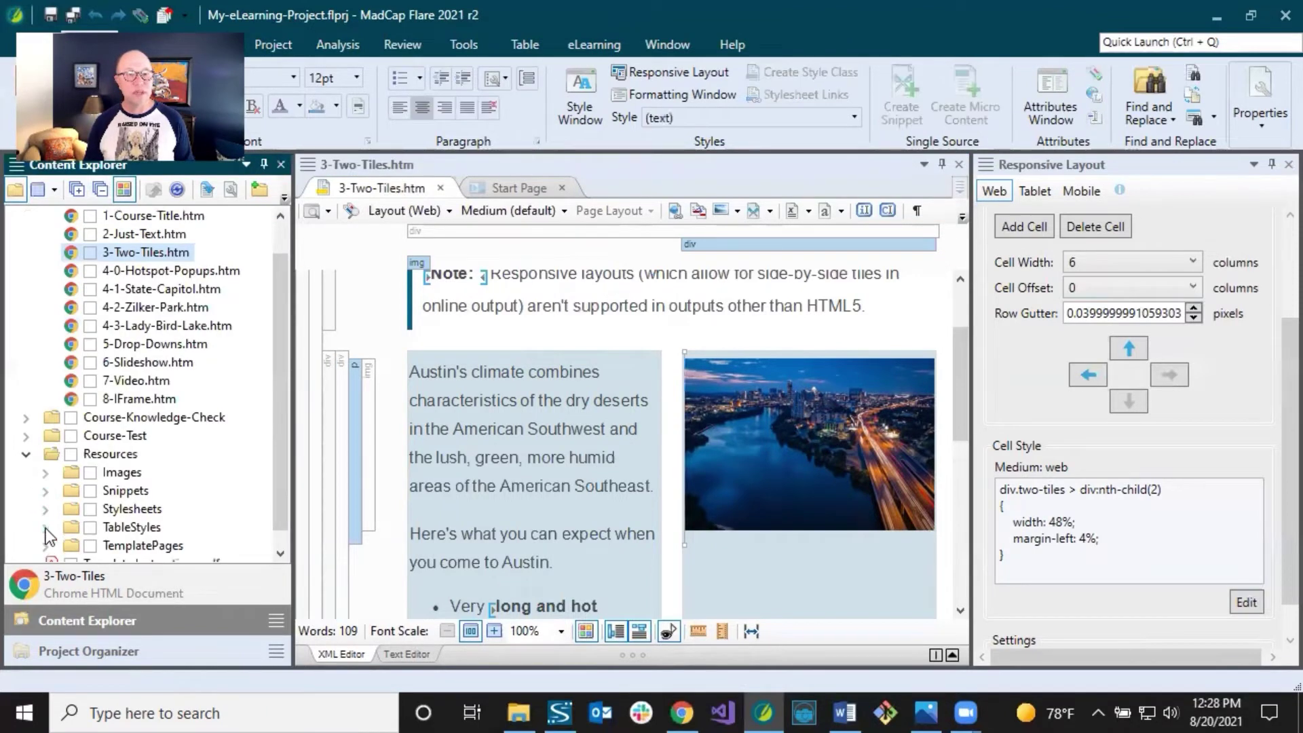
{"action": "left_click", "coordinate": [45, 510]}
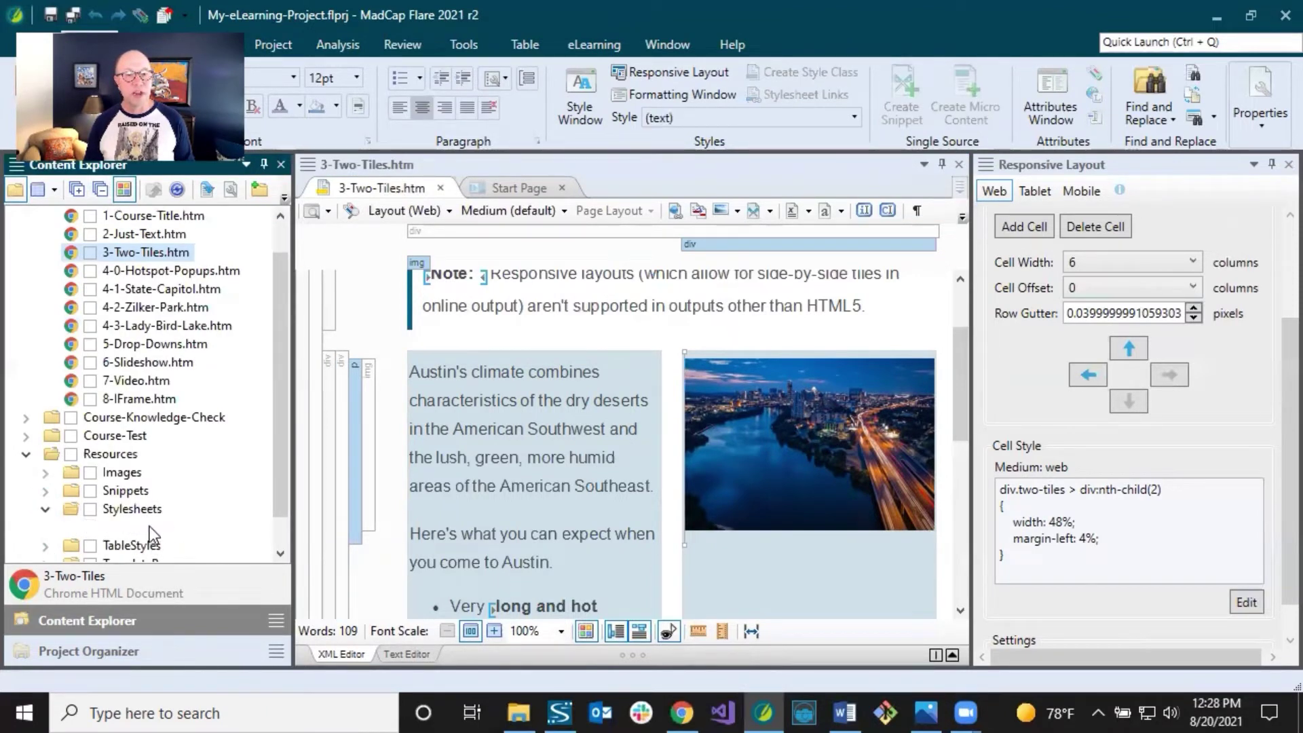
{"action": "double_click", "coordinate": [147, 527]}
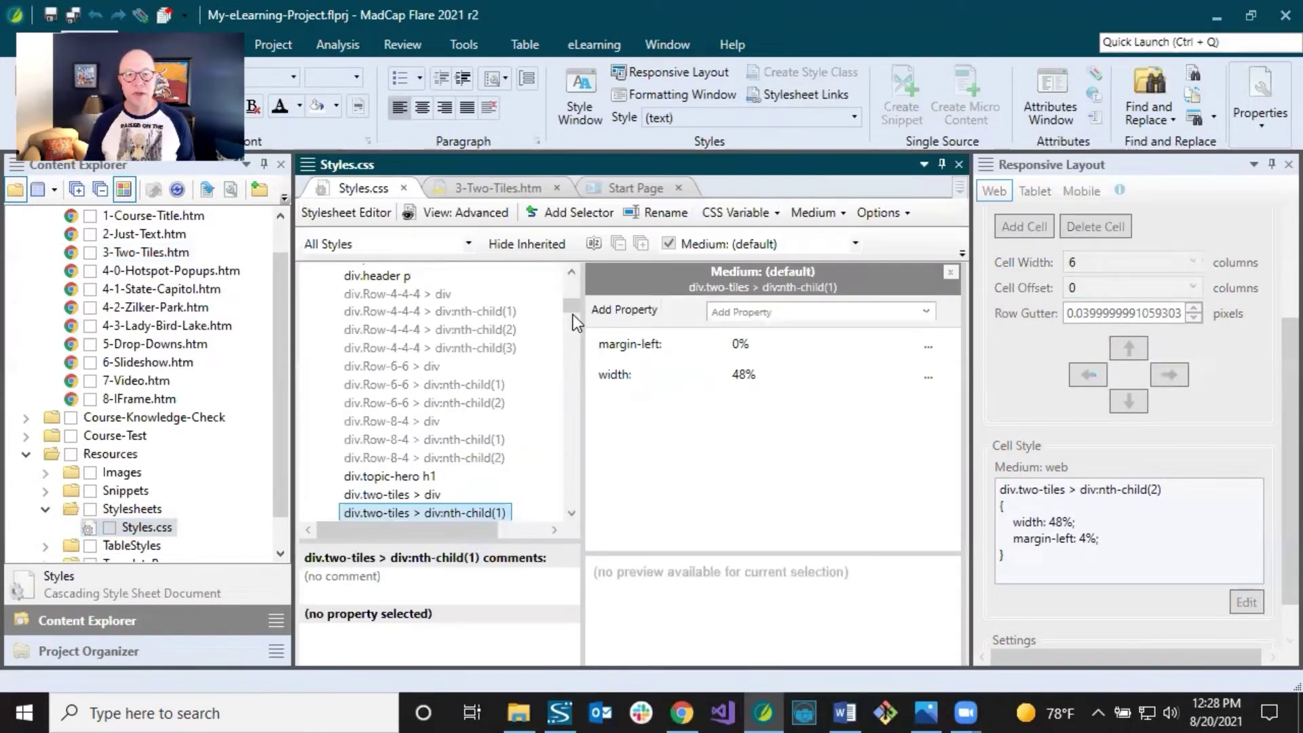
Collapse the complex selectors and expand the div style to examine its two-tiles and two-tiles-layout classes.
{"action": "left_click_drag", "start_coordinate": [573, 308], "coordinate": [573, 278]}
{"action": "left_click", "coordinate": [310, 347]}
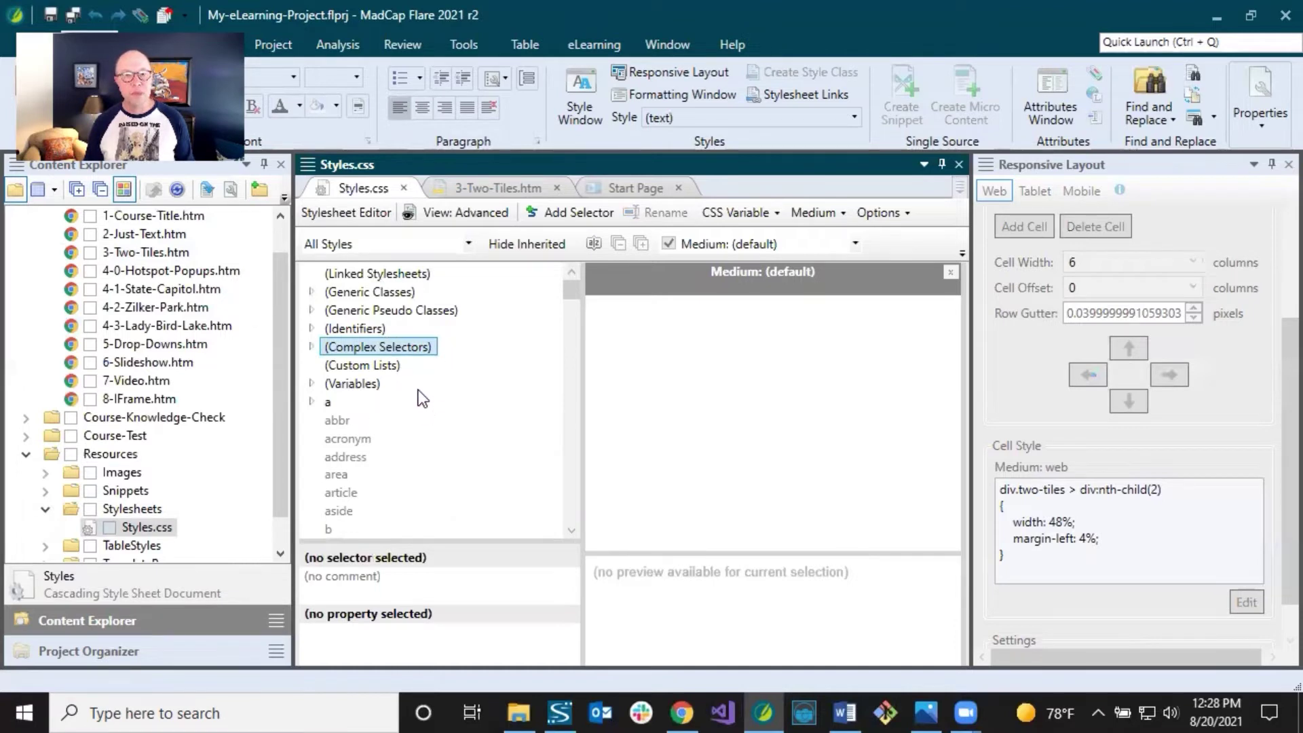
{"action": "scroll", "coordinate": [386, 438], "scroll_direction": "down", "scroll_amount": 6}
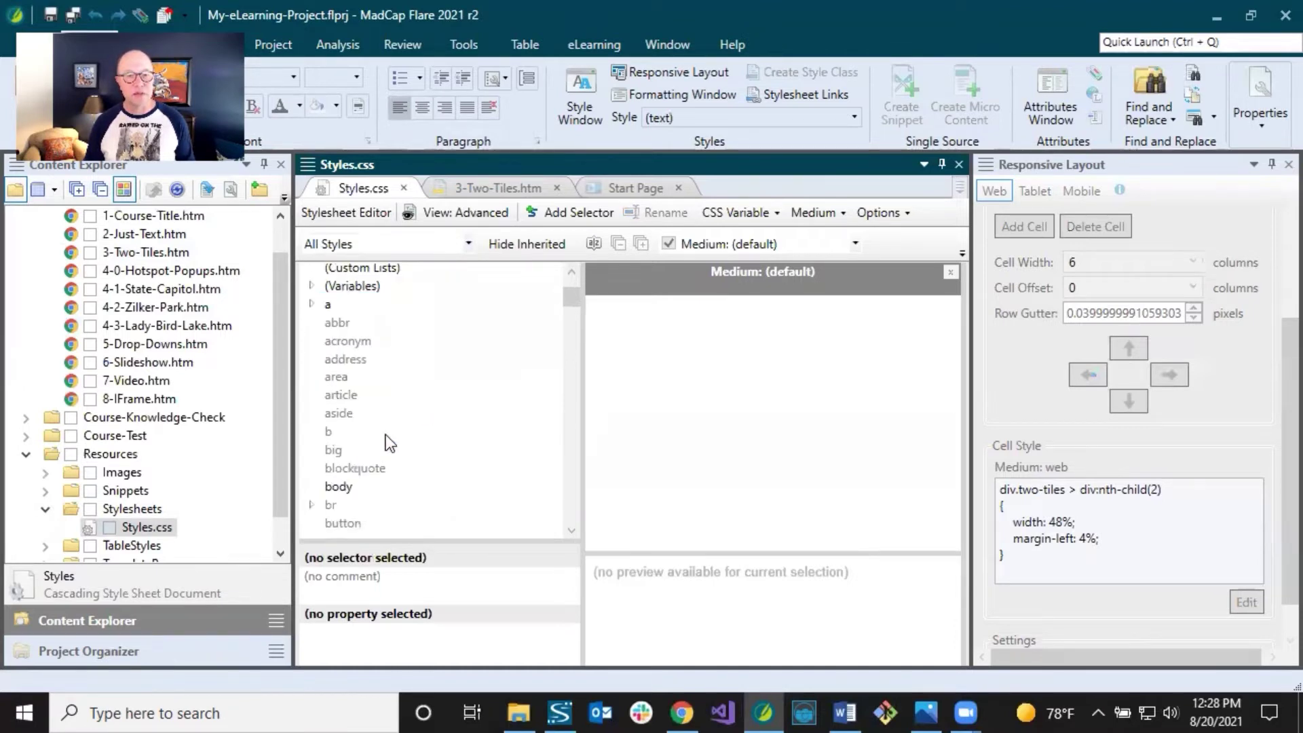
{"action": "scroll", "coordinate": [389, 443], "scroll_direction": "down", "scroll_amount": 1}
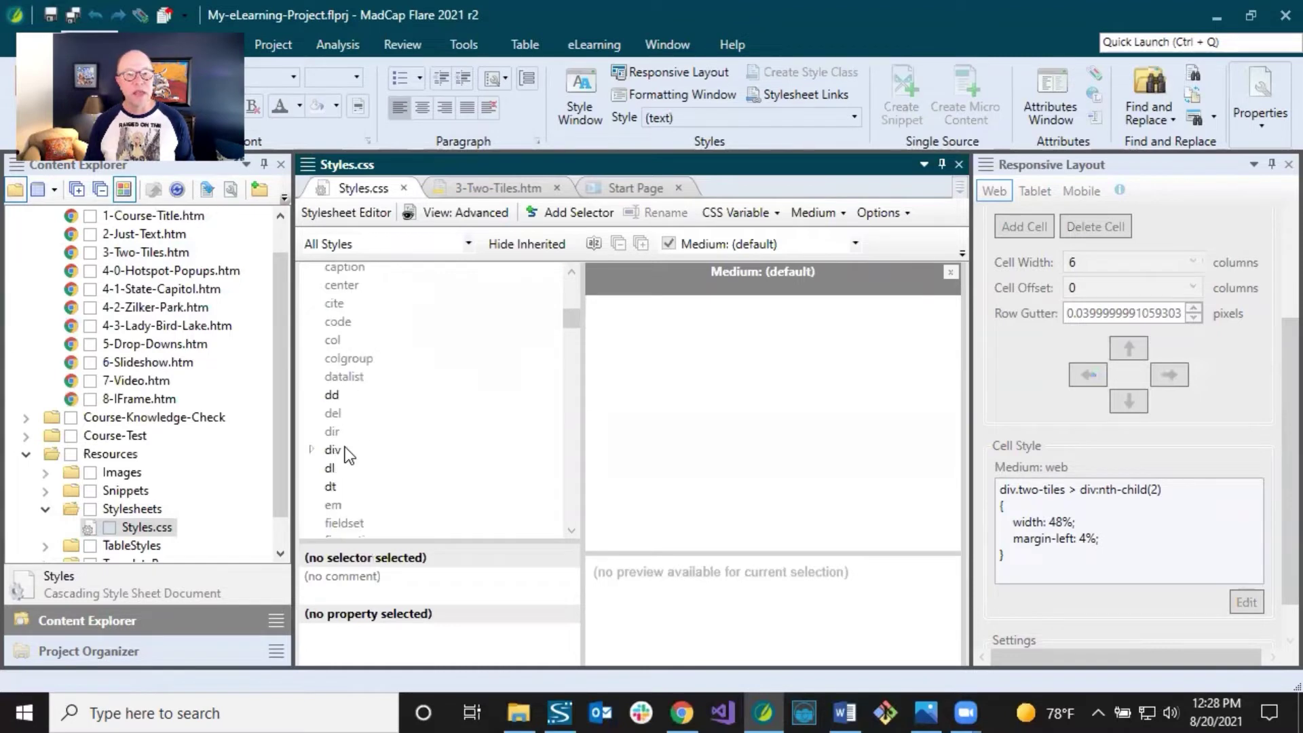
{"action": "left_click", "coordinate": [310, 450]}
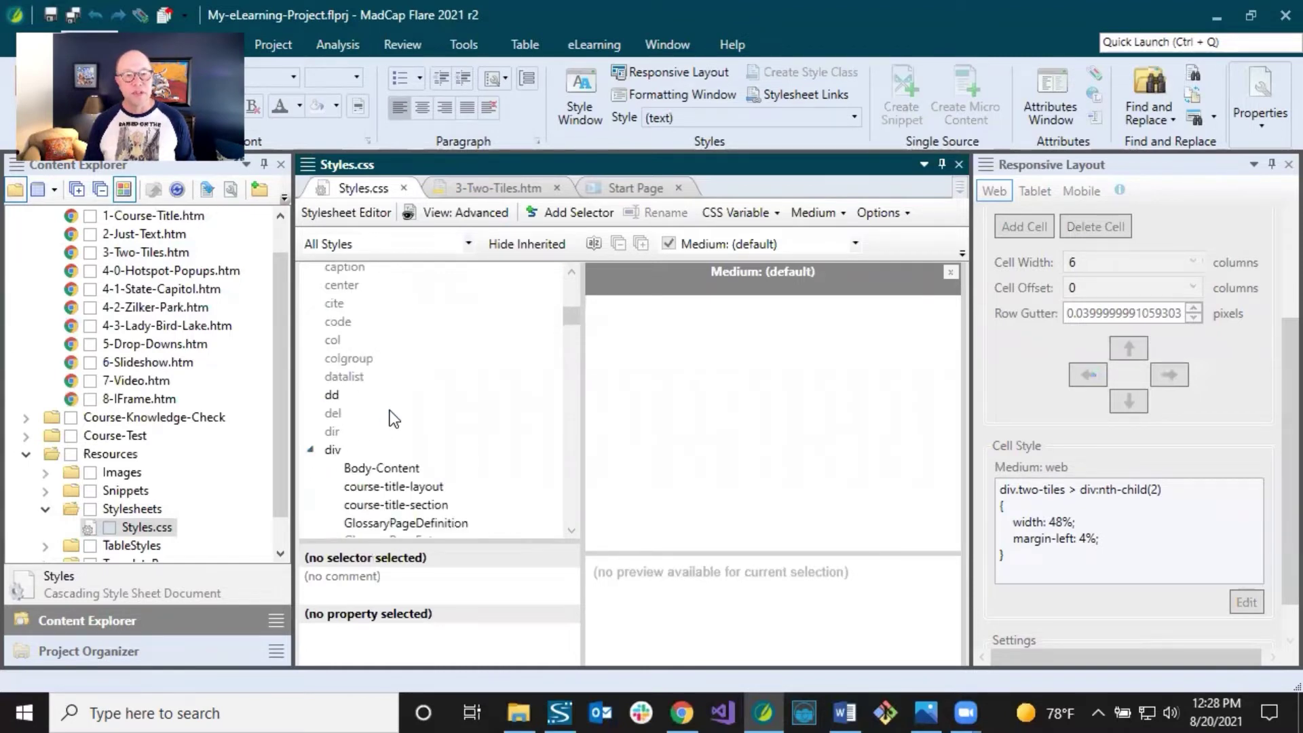
{"action": "scroll", "coordinate": [390, 418], "scroll_direction": "down", "scroll_amount": 3}
{"action": "scroll", "coordinate": [393, 417], "scroll_direction": "down", "scroll_amount": 3}
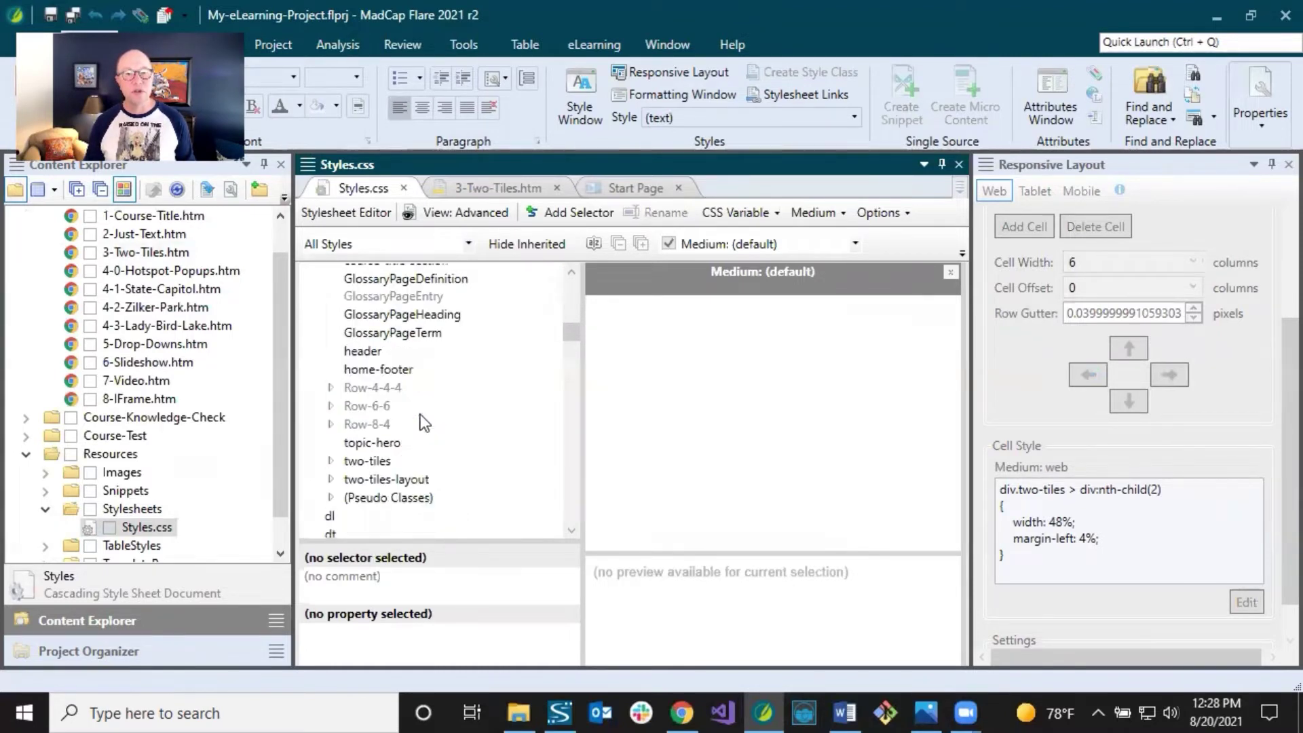
{"action": "left_click", "coordinate": [369, 414]}
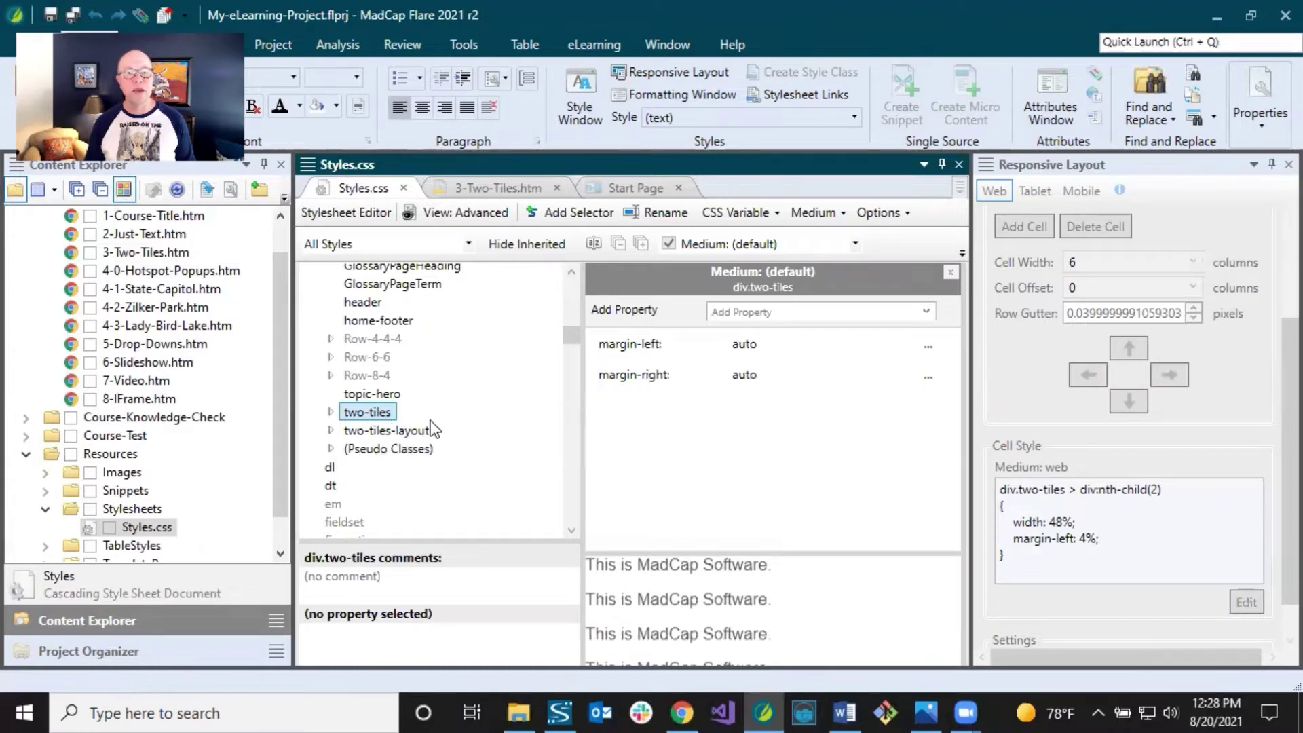
{"action": "left_click", "coordinate": [397, 430]}
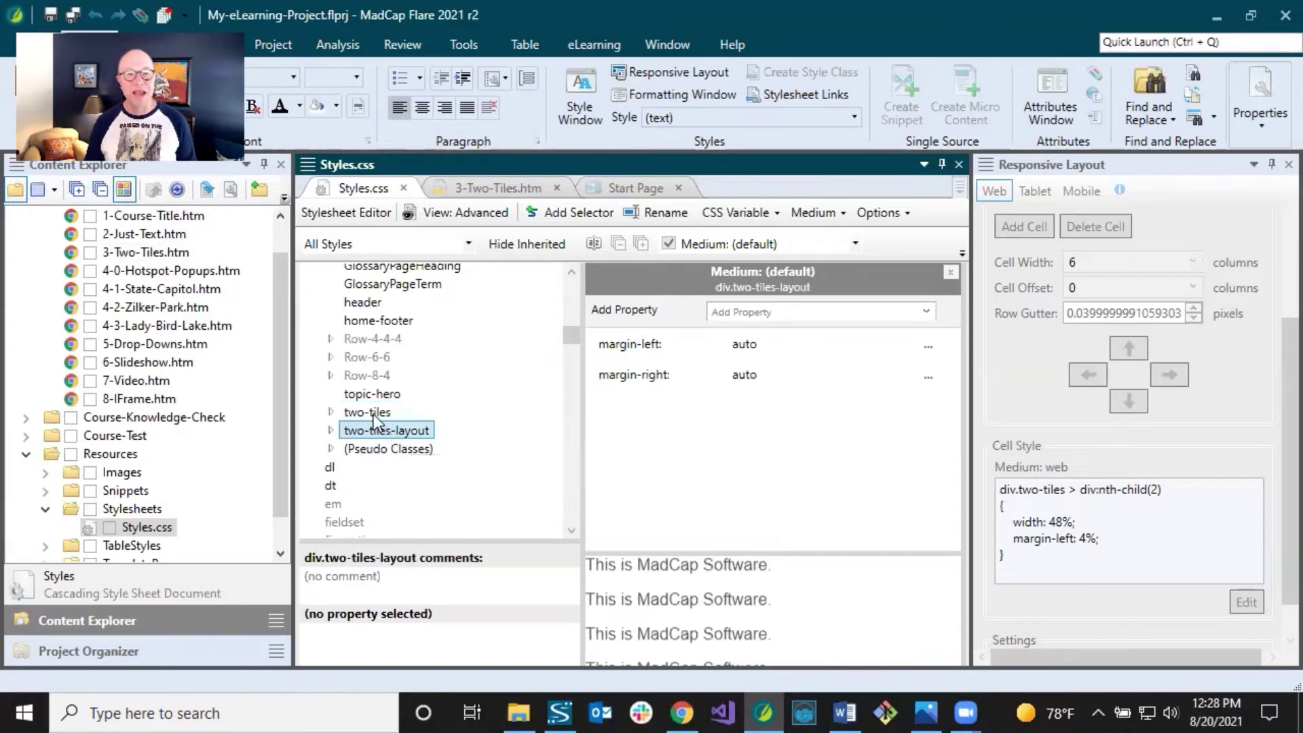
{"action": "left_click", "coordinate": [374, 414]}
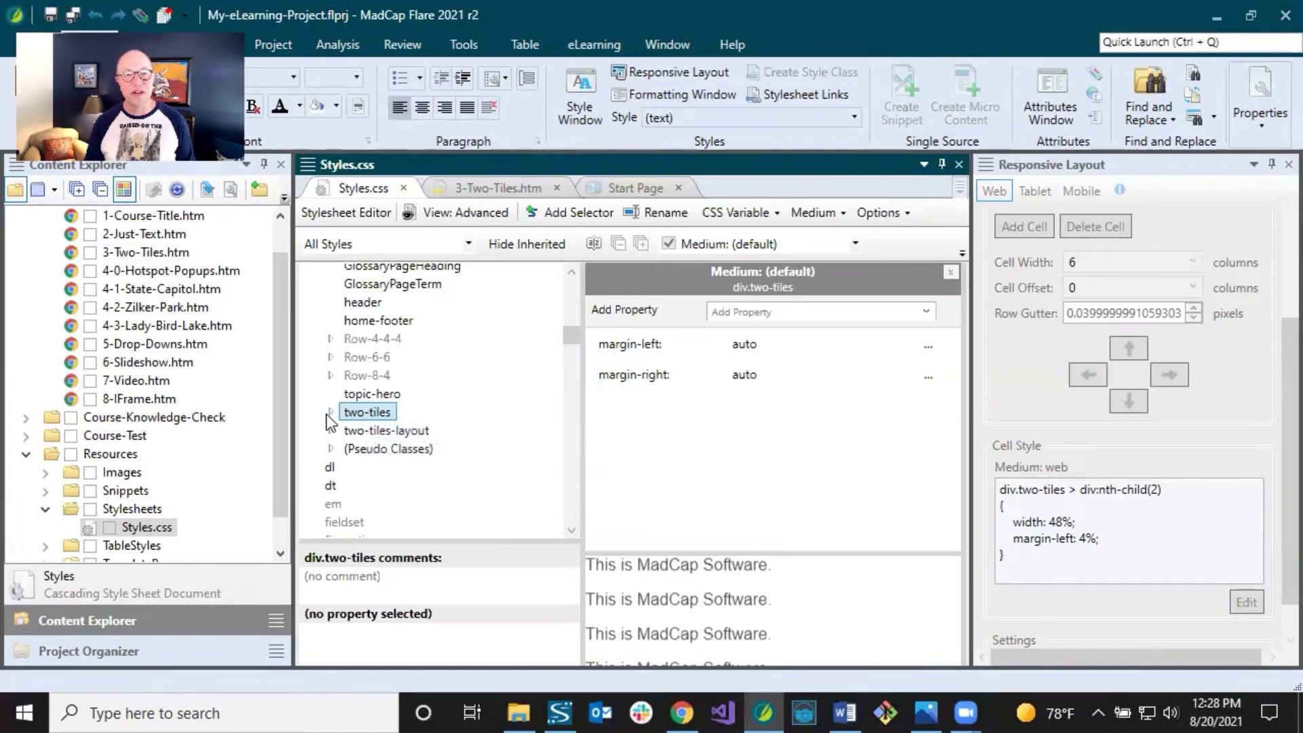
Expand the complex selectors in Styles.css and examine the properties of the div.two-tiles > div selector.
{"action": "scroll", "coordinate": [436, 416], "scroll_direction": "up", "scroll_amount": 2}
{"action": "scroll", "coordinate": [440, 415], "scroll_direction": "up", "scroll_amount": 10}
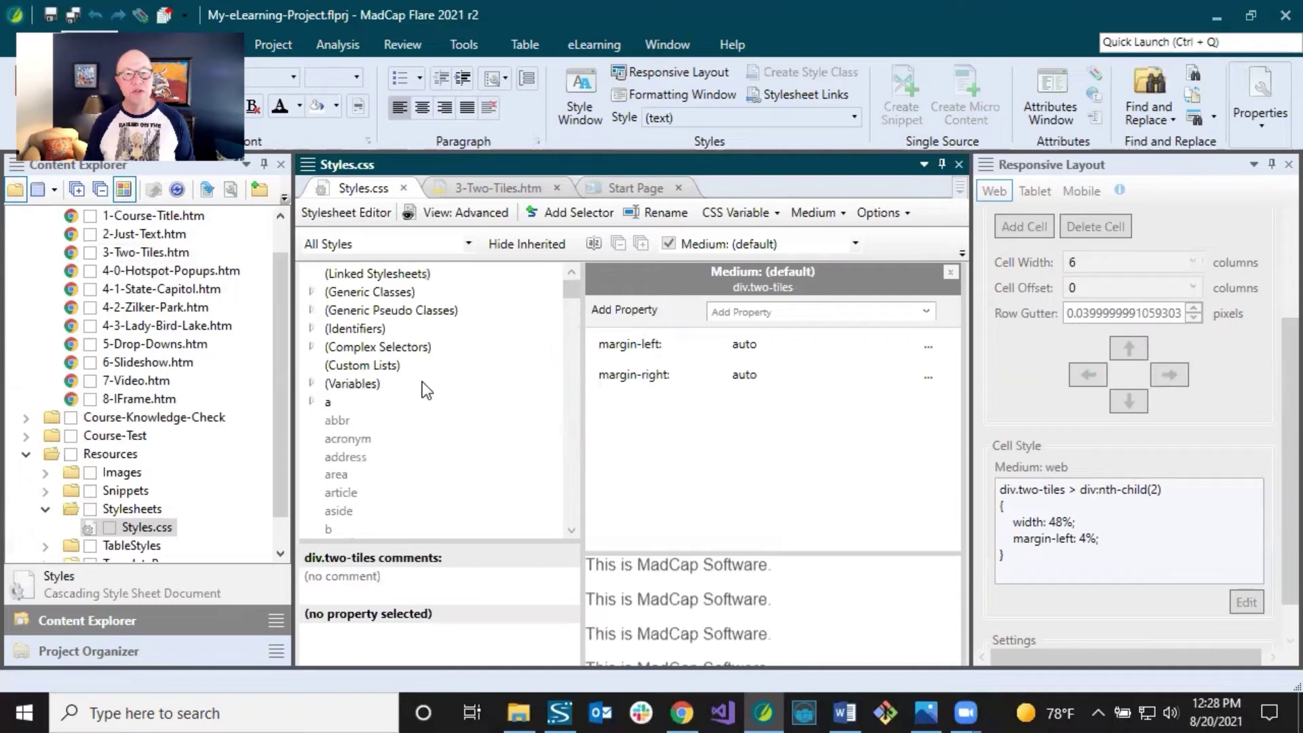
{"action": "left_click", "coordinate": [311, 346]}
{"action": "scroll", "coordinate": [383, 415], "scroll_direction": "down", "scroll_amount": 2}
{"action": "scroll", "coordinate": [377, 410], "scroll_direction": "down", "scroll_amount": 8}
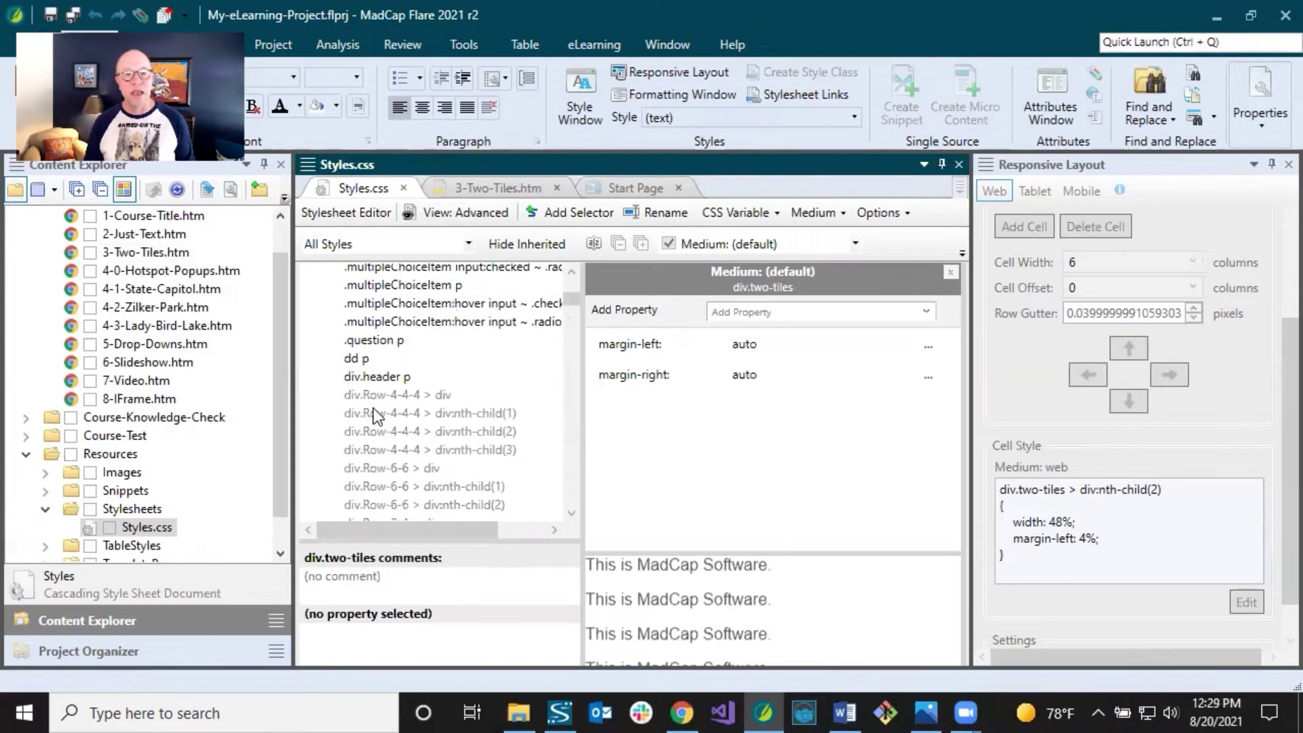
{"action": "scroll", "coordinate": [372, 410], "scroll_direction": "down", "scroll_amount": 1}
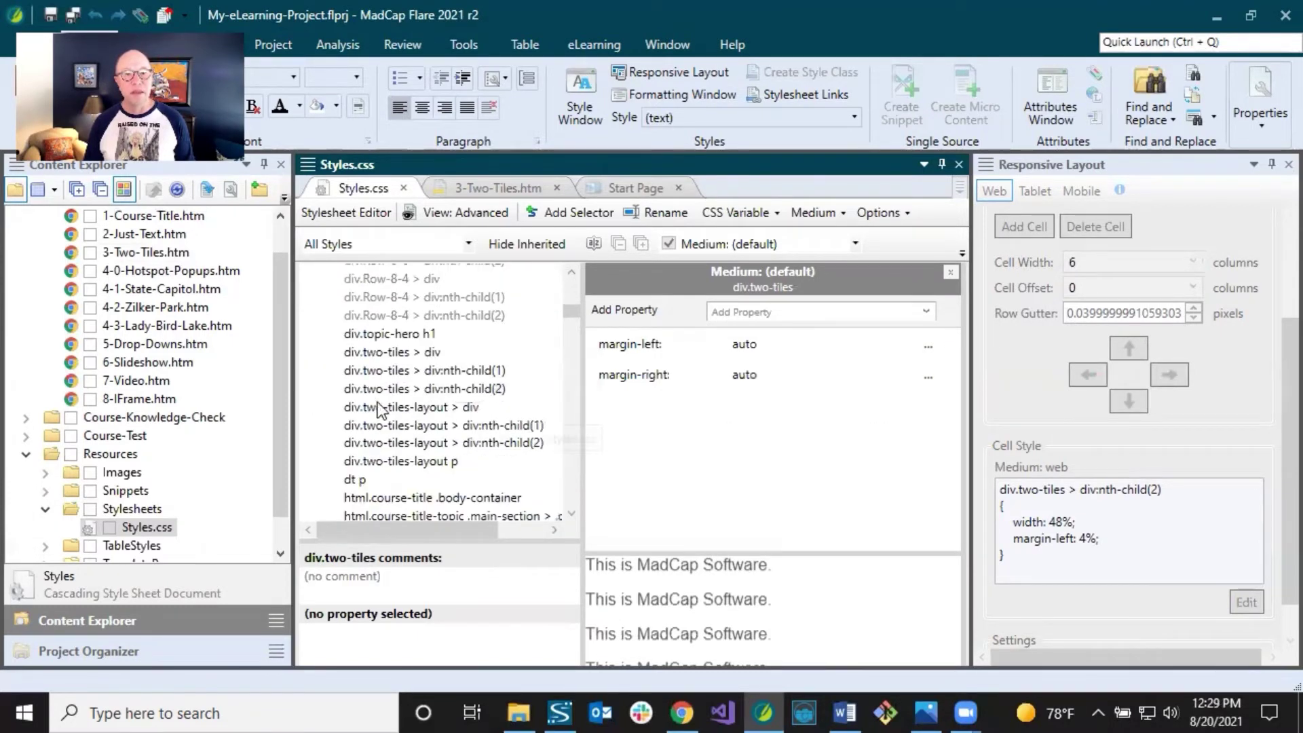
{"action": "left_click", "coordinate": [387, 352]}
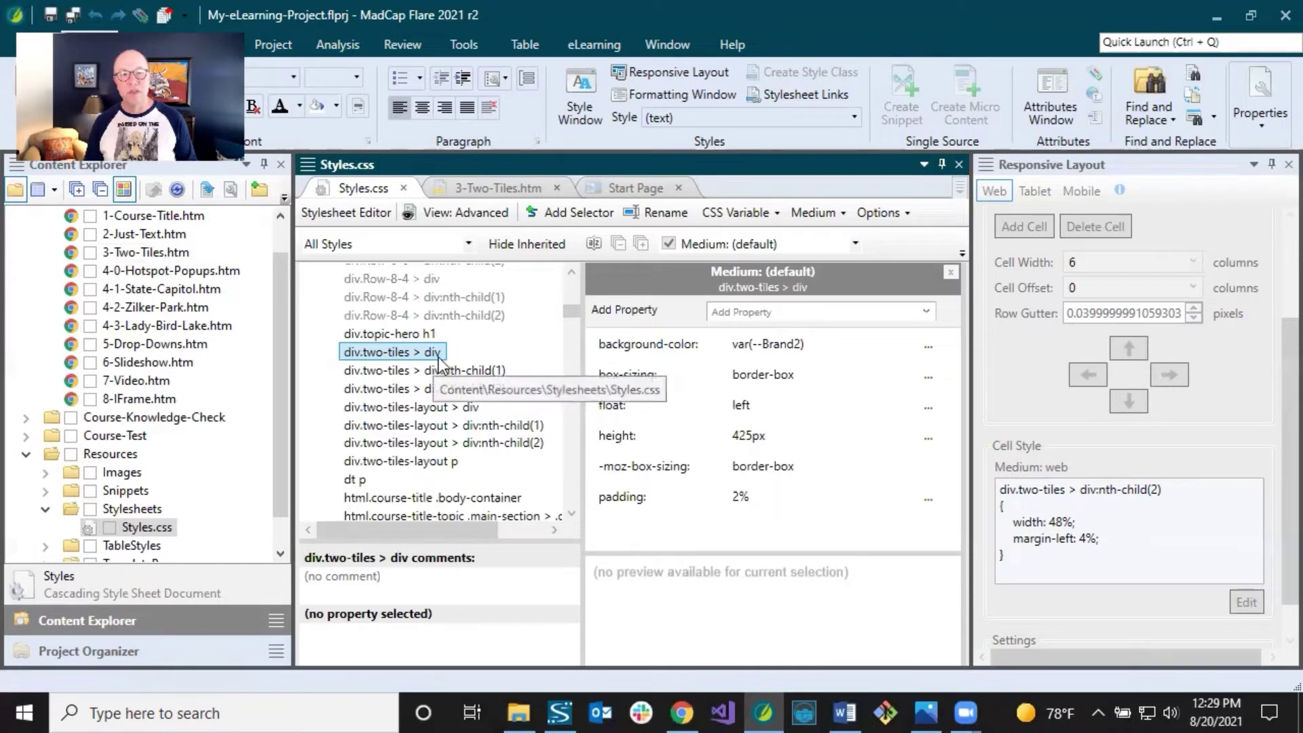
Compare the margin-left and width properties of the div.two-tiles > div:nth-child(1) and div:nth-child(2) selectors.
{"action": "left_click", "coordinate": [408, 372]}
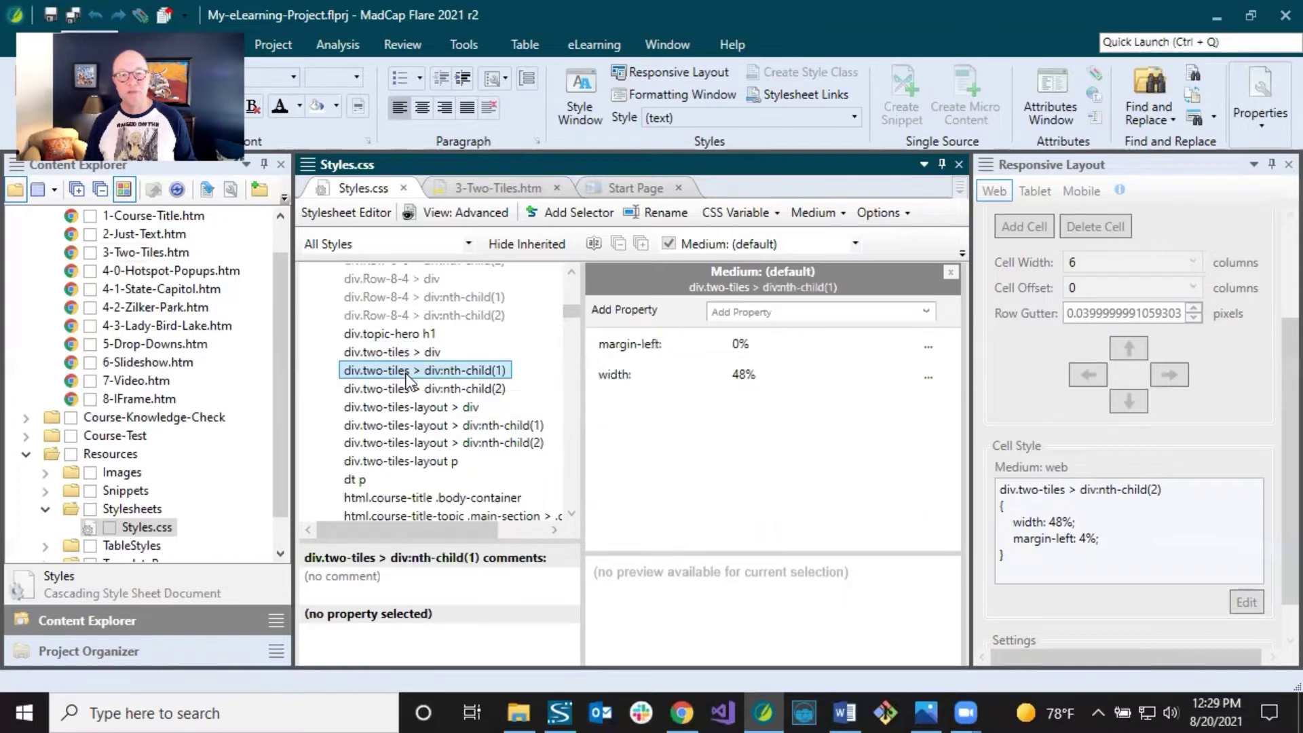
{"action": "left_click", "coordinate": [421, 388]}
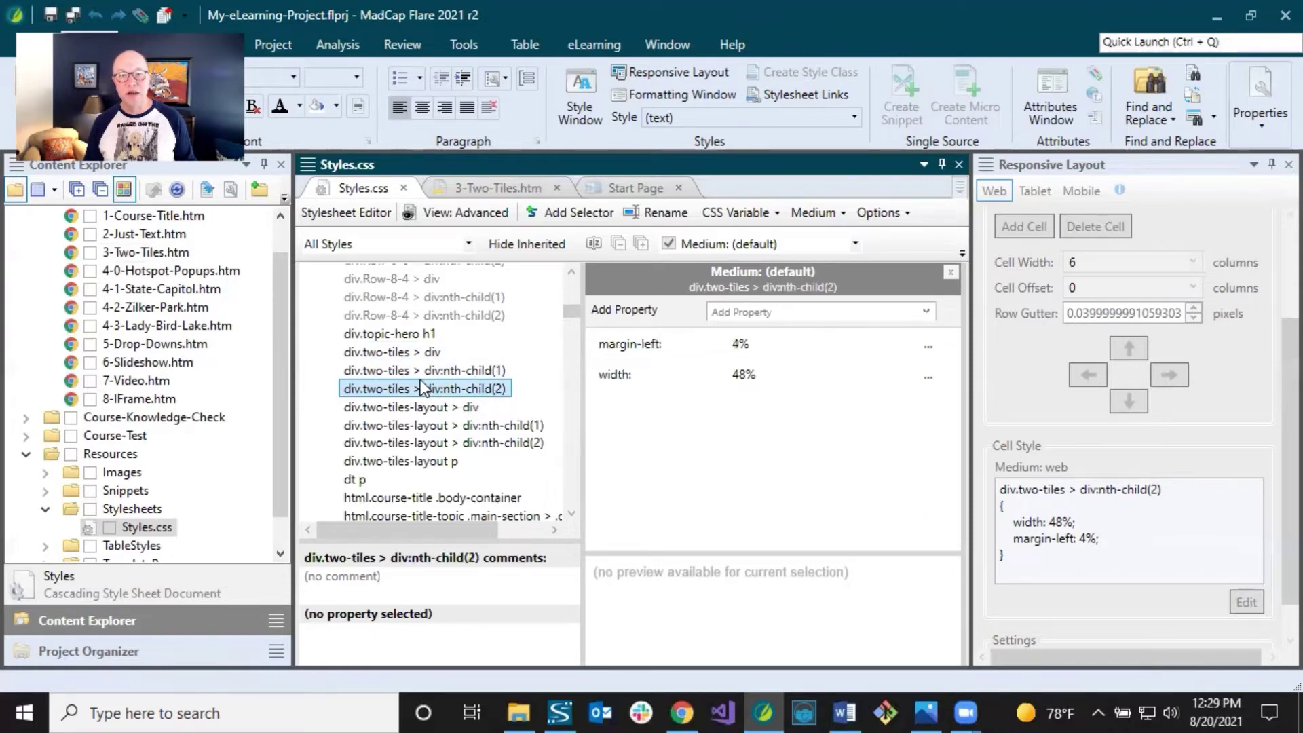
{"action": "left_click", "coordinate": [421, 370]}
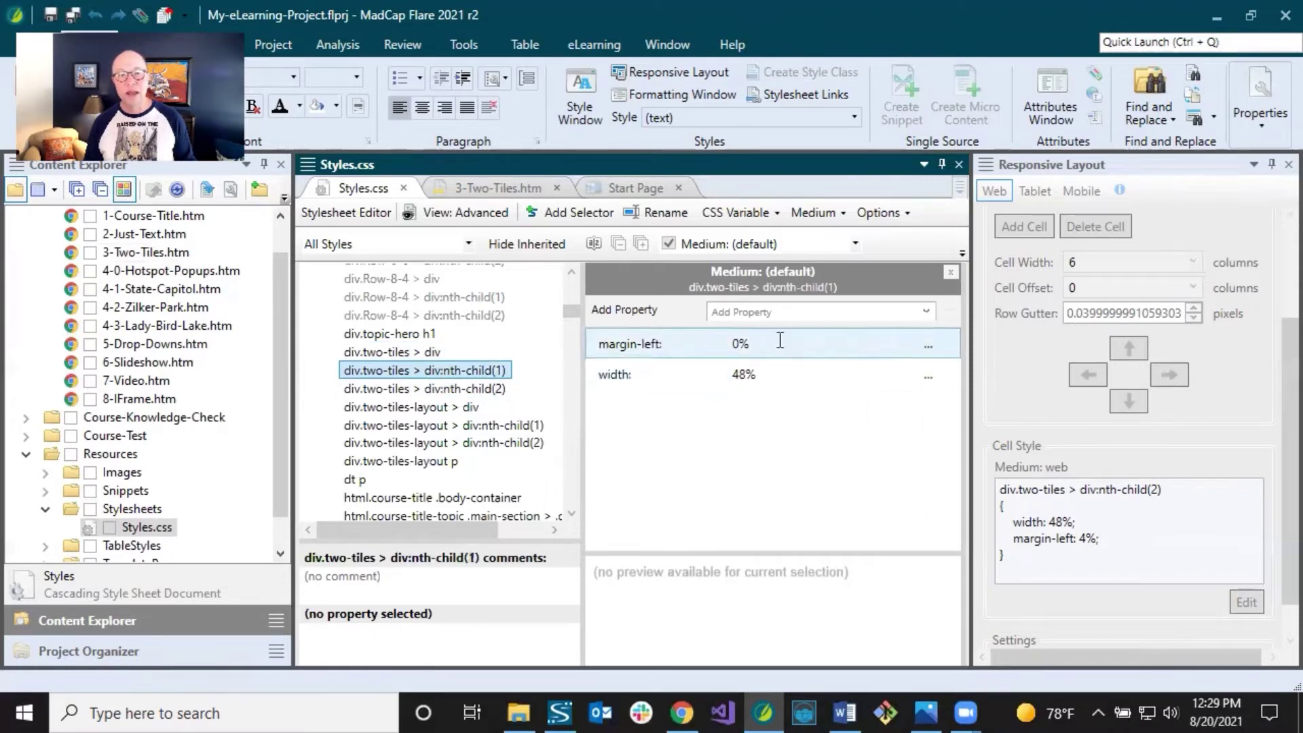
{"action": "left_click", "coordinate": [498, 390]}
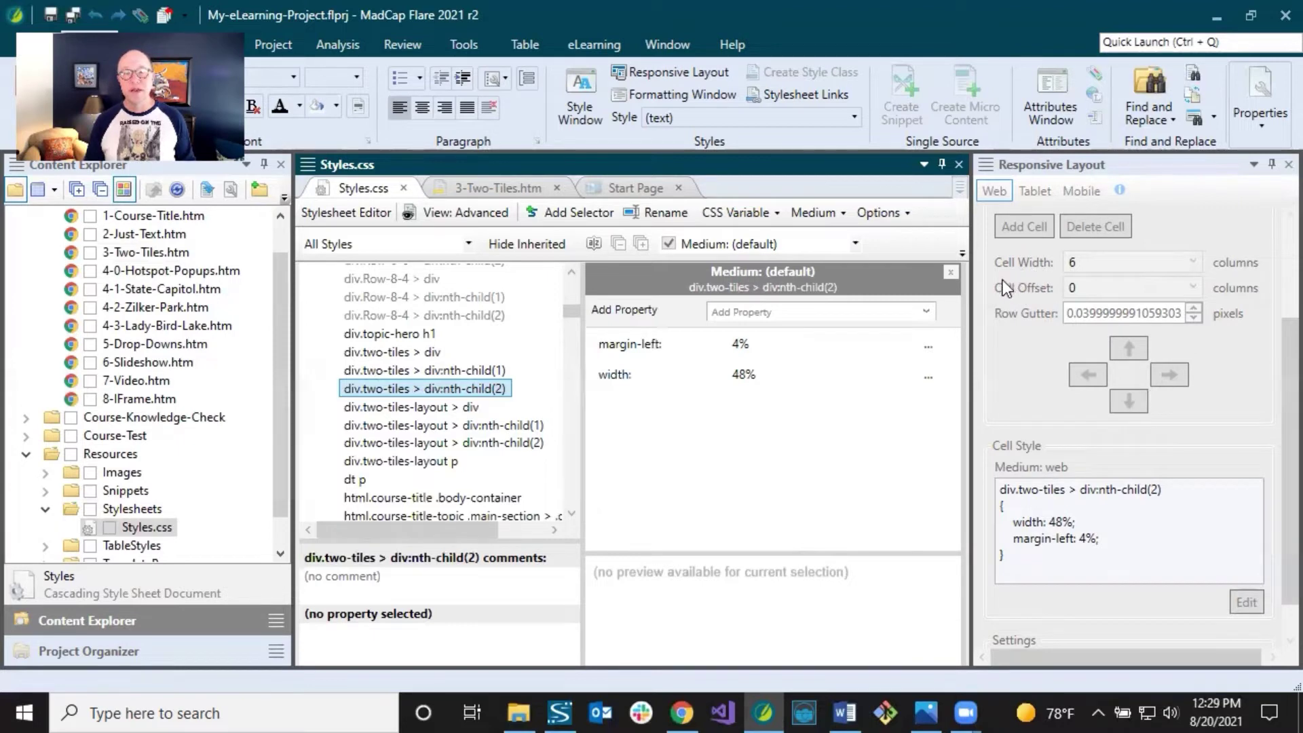
{"action": "left_click", "coordinate": [669, 378]}
{"action": "left_click", "coordinate": [746, 375]}
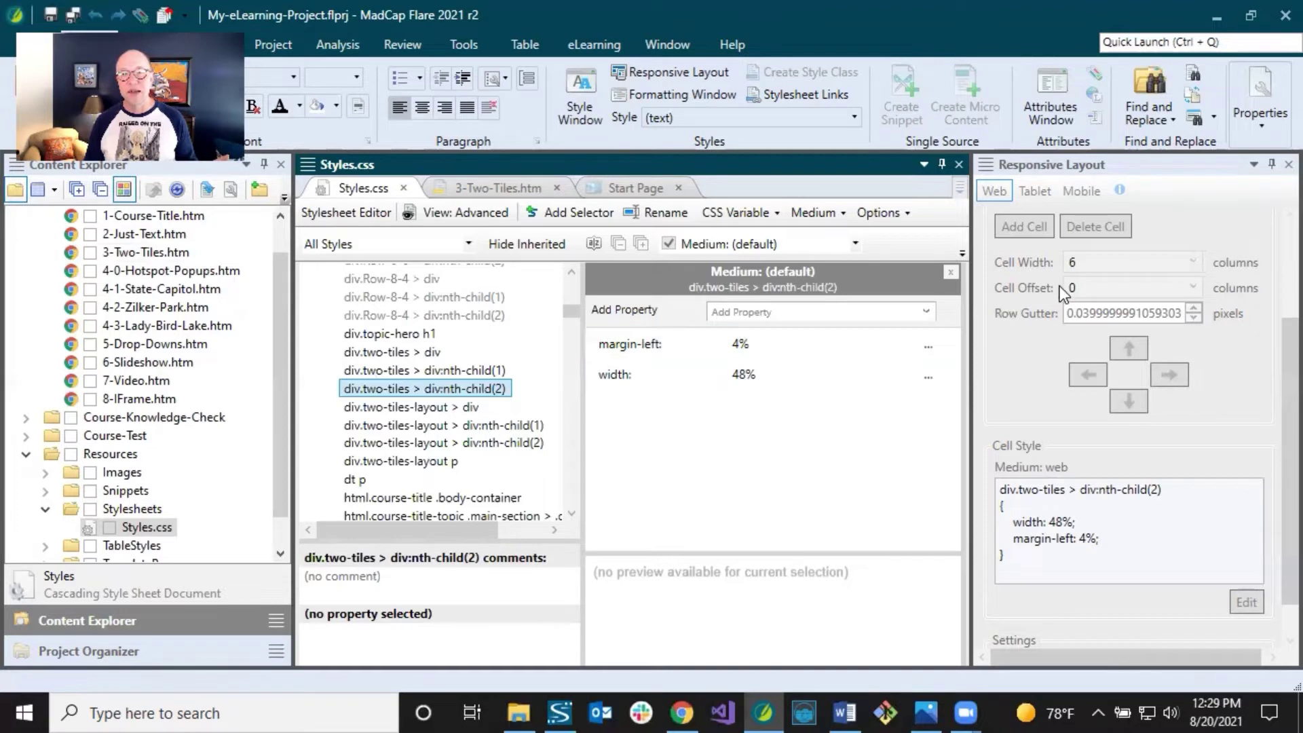
{"action": "left_click", "coordinate": [738, 339]}
{"action": "left_click", "coordinate": [663, 343]}
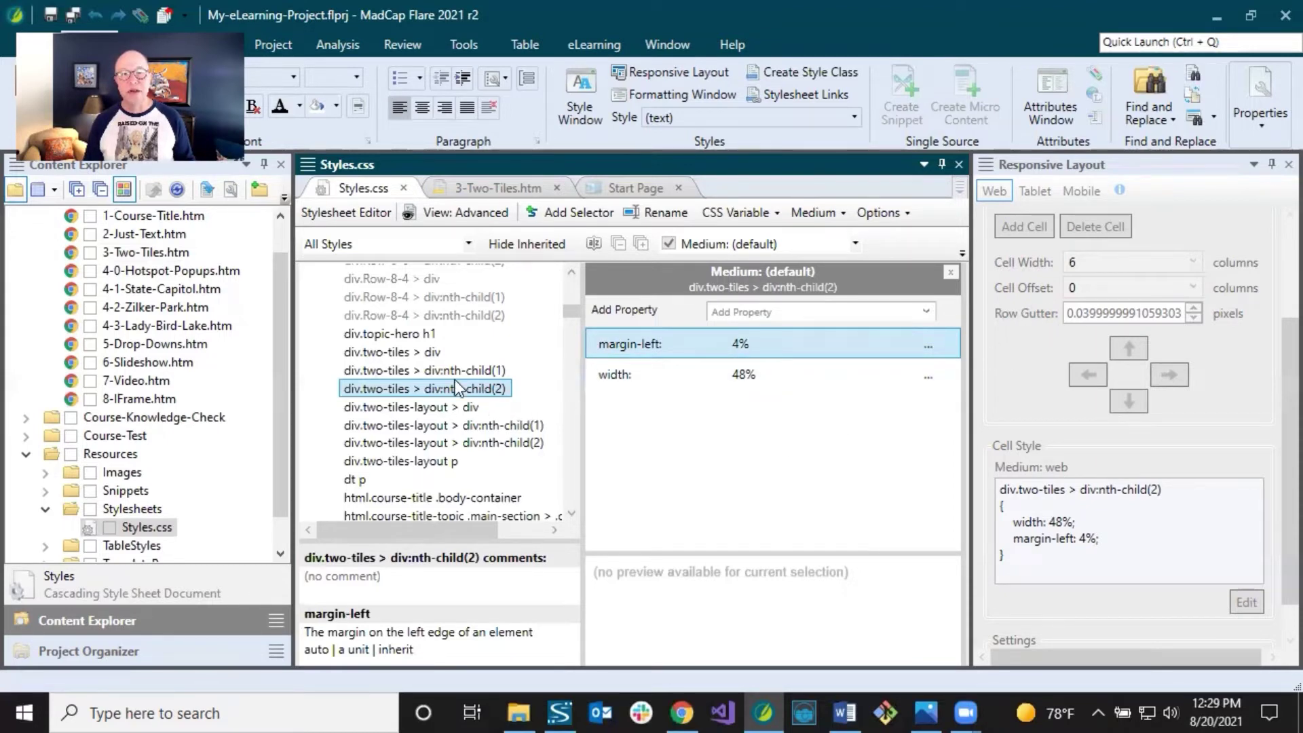
Return to the div.two-tiles > div selector and examine its padding, background-color and height properties.
{"action": "left_click", "coordinate": [435, 358]}
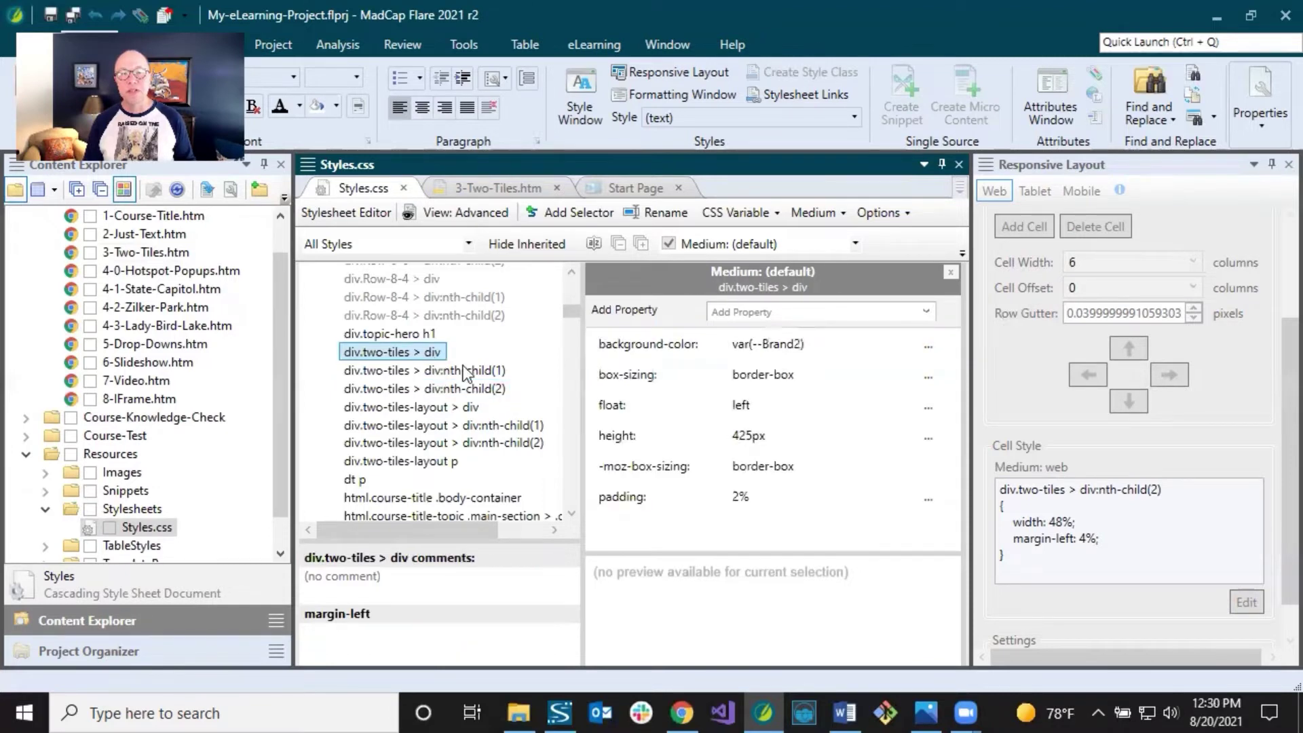
{"action": "left_click", "coordinate": [735, 508]}
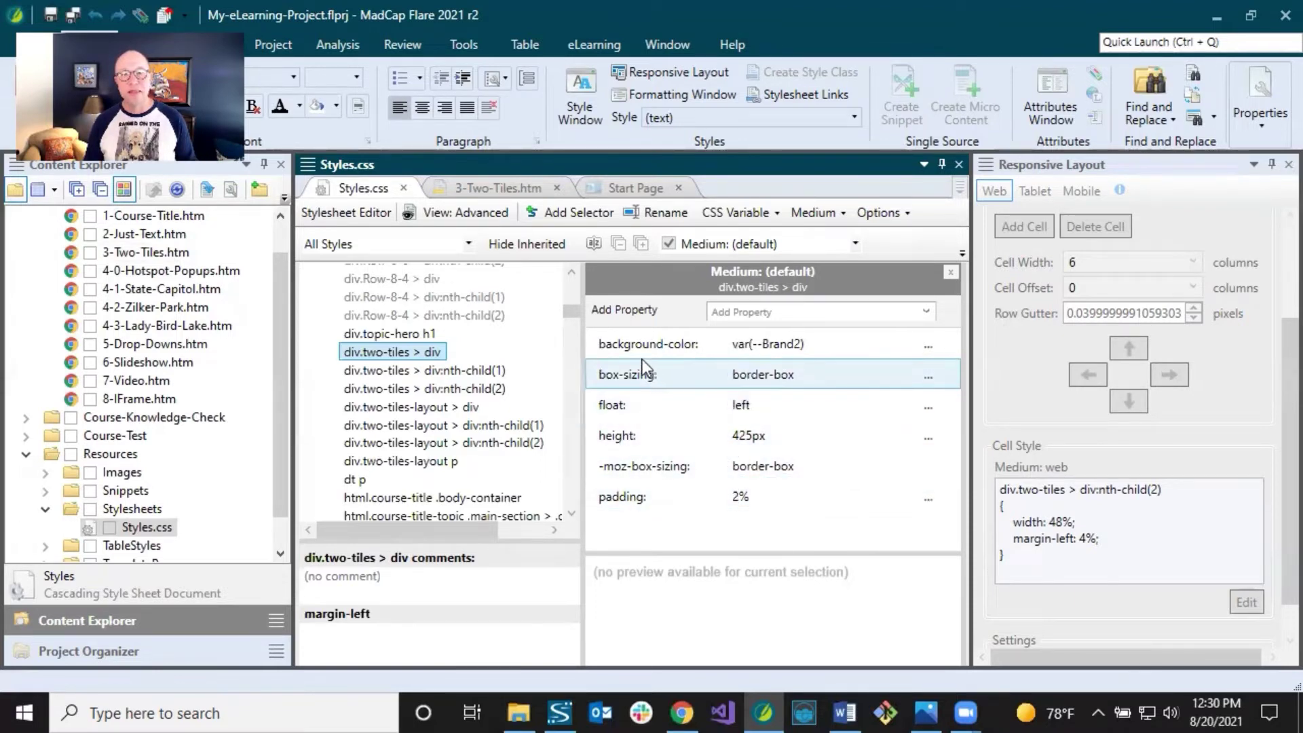
{"action": "left_click", "coordinate": [703, 353]}
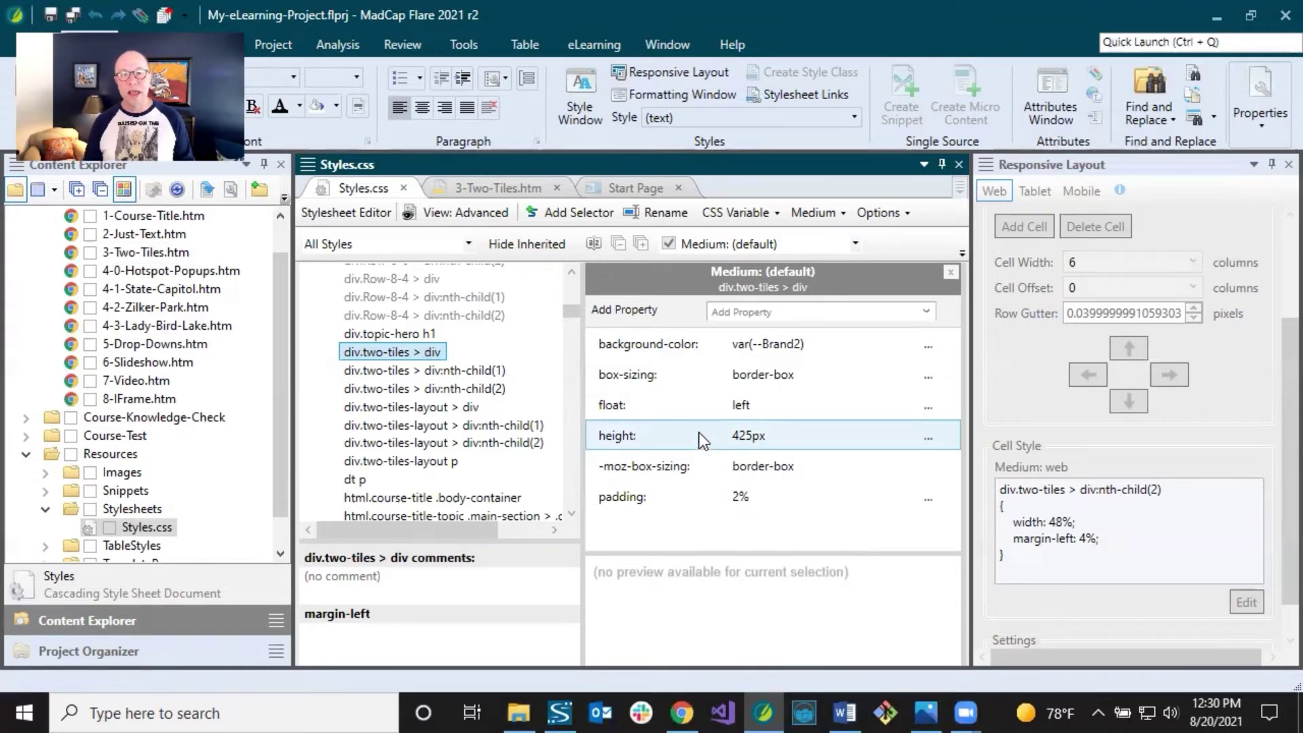
{"action": "left_click", "coordinate": [739, 435]}
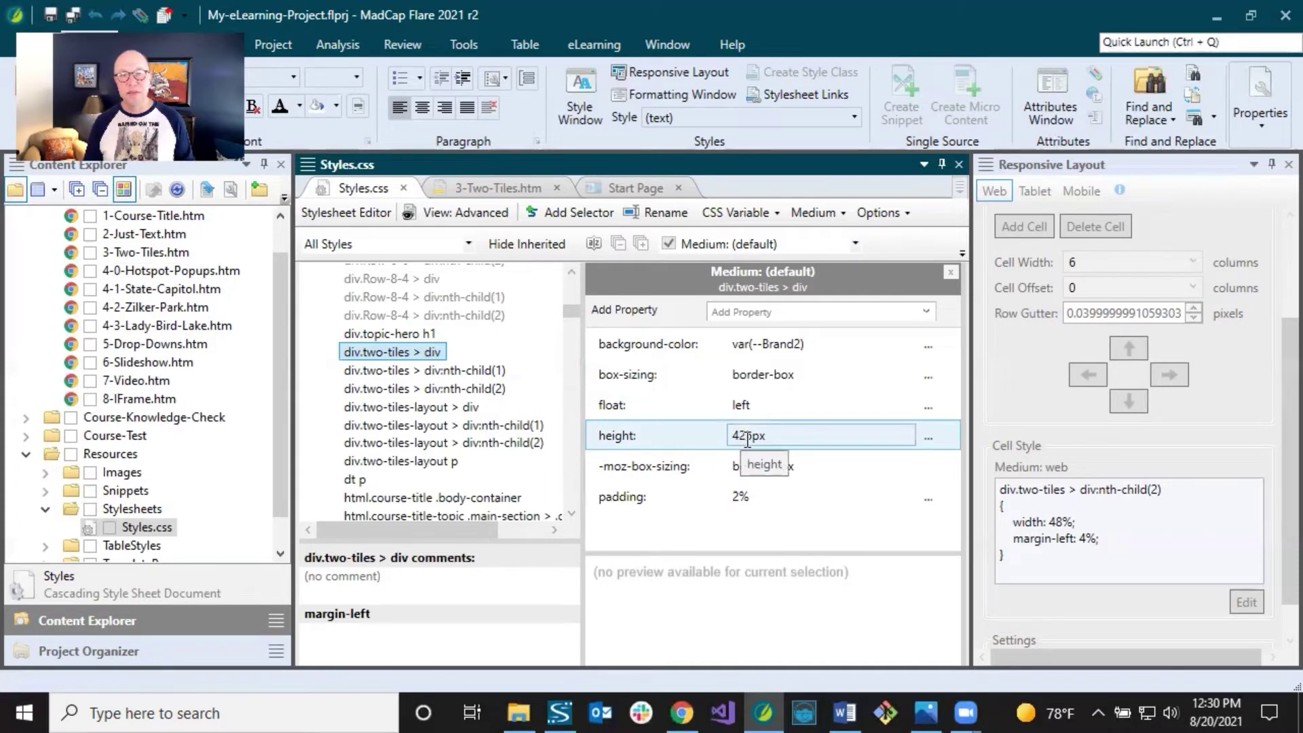
Narrow the Content Explorer, show the tablet and mobile mediums beside the default medium, and close the Responsive Layout window.
{"action": "left_click_drag", "start_coordinate": [294, 393], "coordinate": [166, 394]}
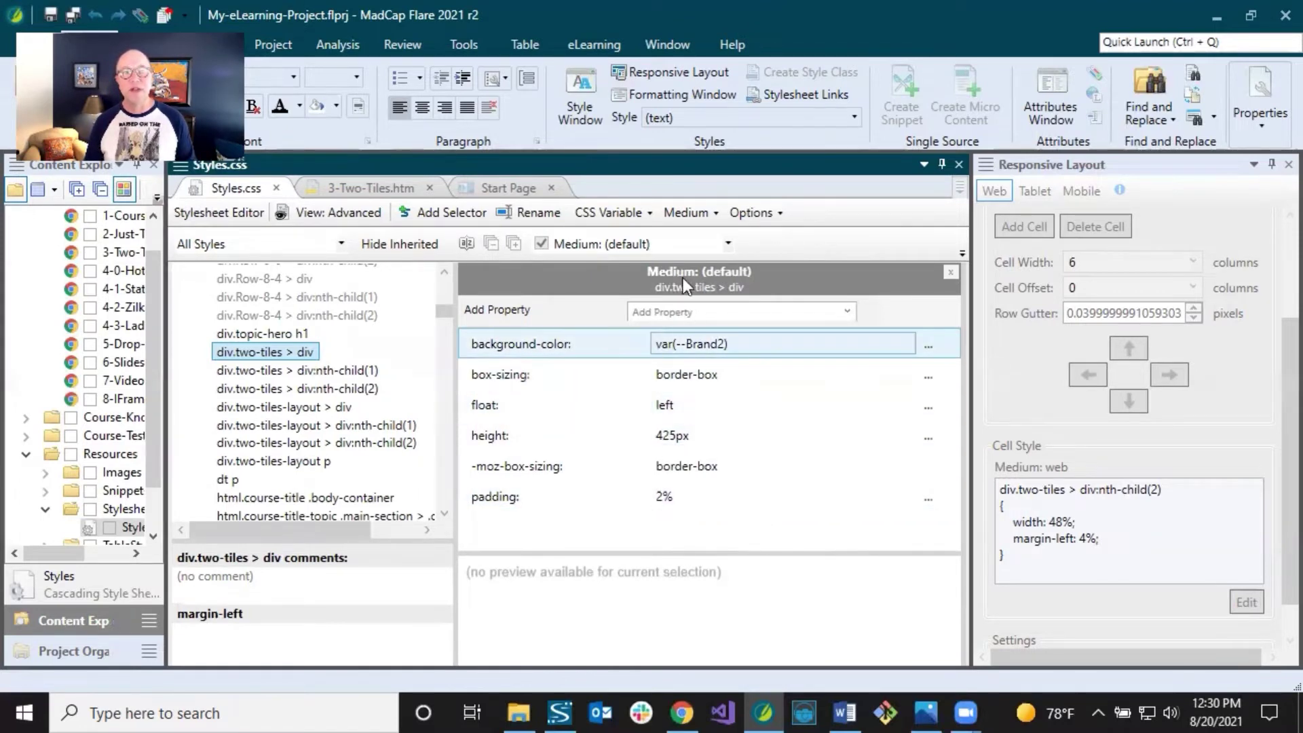
{"action": "left_click", "coordinate": [727, 243]}
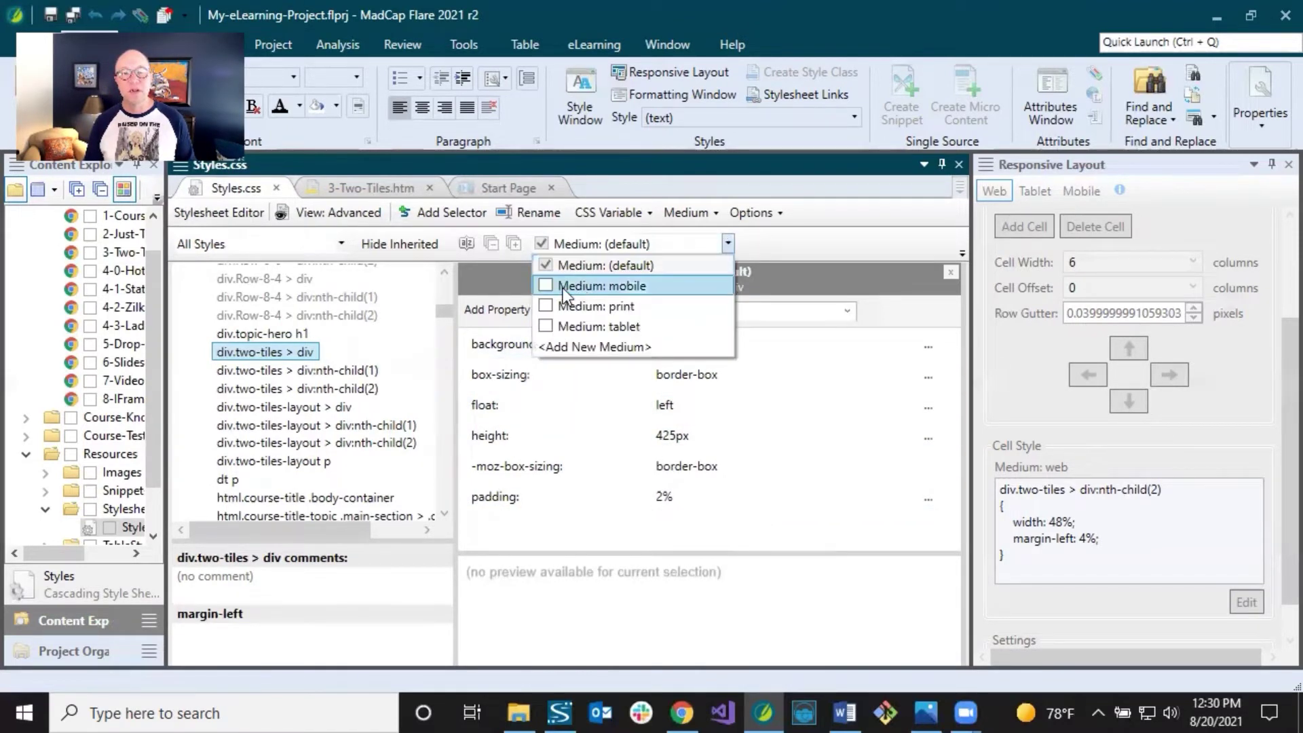
{"action": "left_click", "coordinate": [544, 325]}
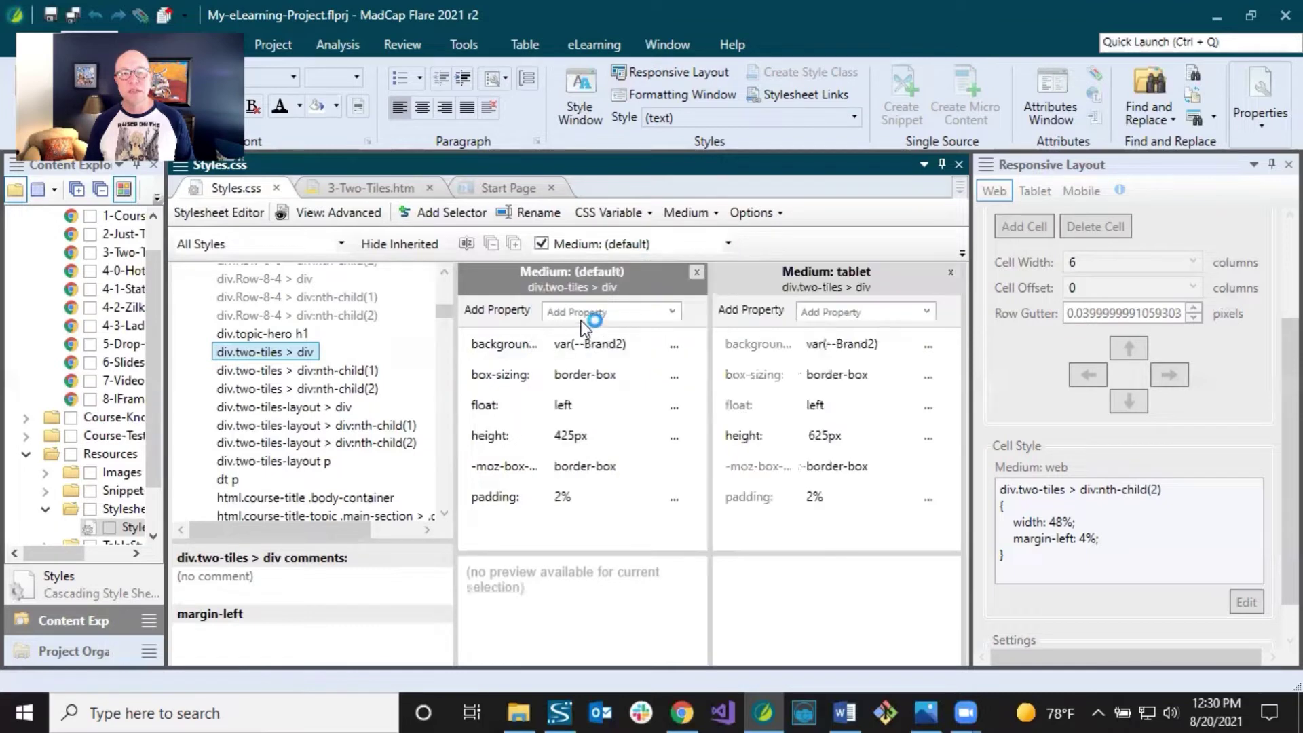
{"action": "left_click", "coordinate": [729, 243]}
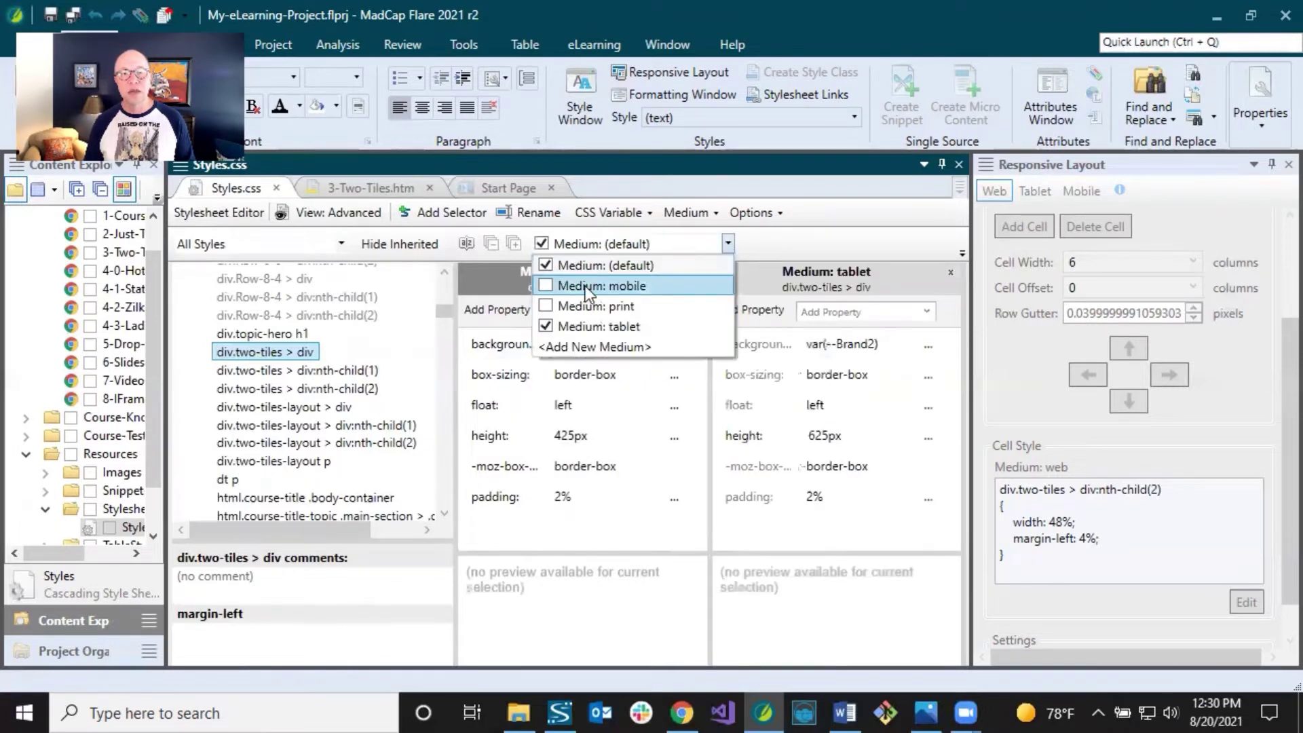
{"action": "left_click", "coordinate": [545, 287]}
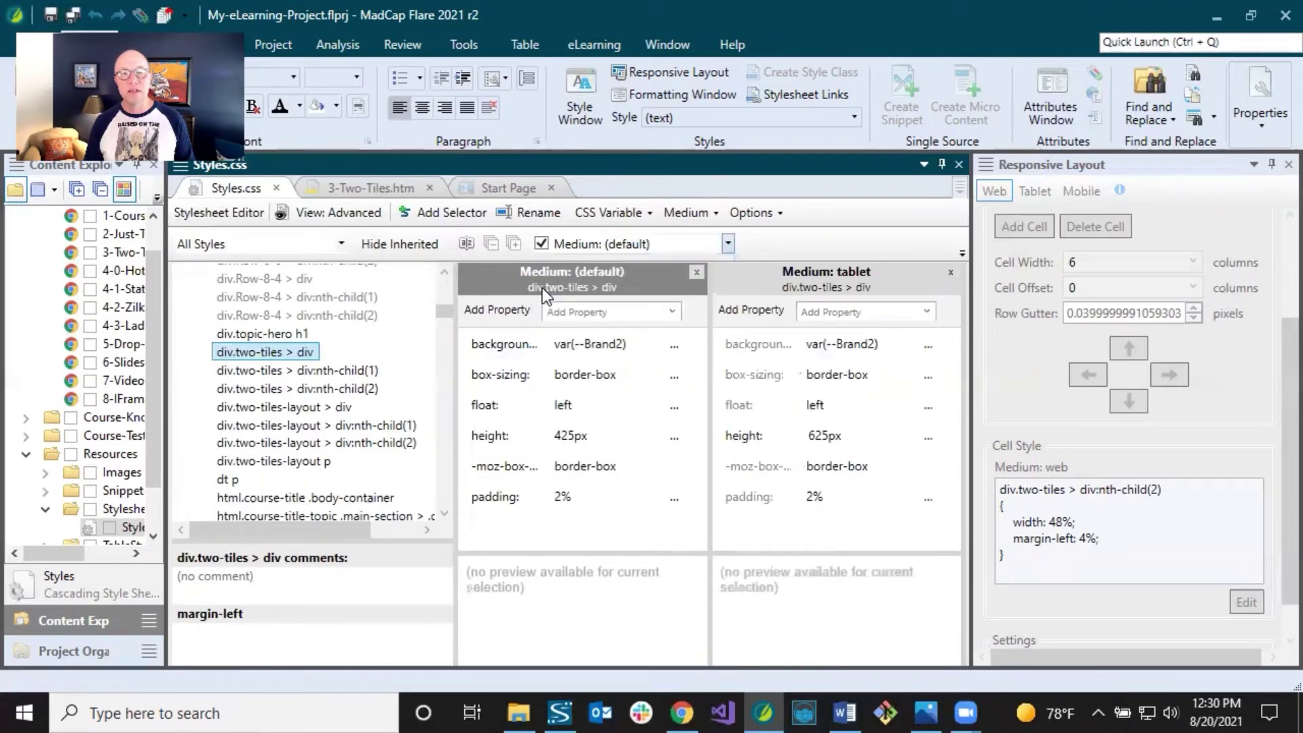
{"action": "left_click", "coordinate": [1274, 178]}
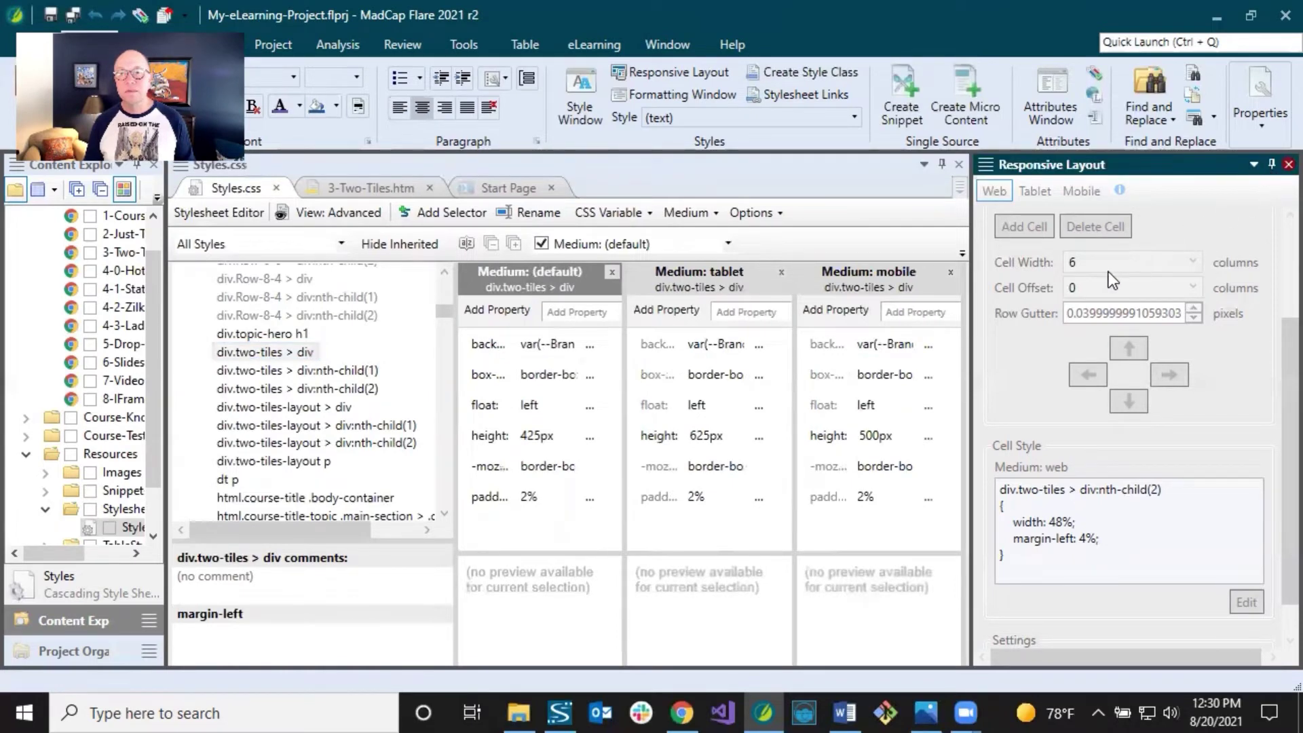
Compare the height of div.two-tiles > div across the default, tablet and mobile mediums.
{"action": "left_click", "coordinate": [566, 436]}
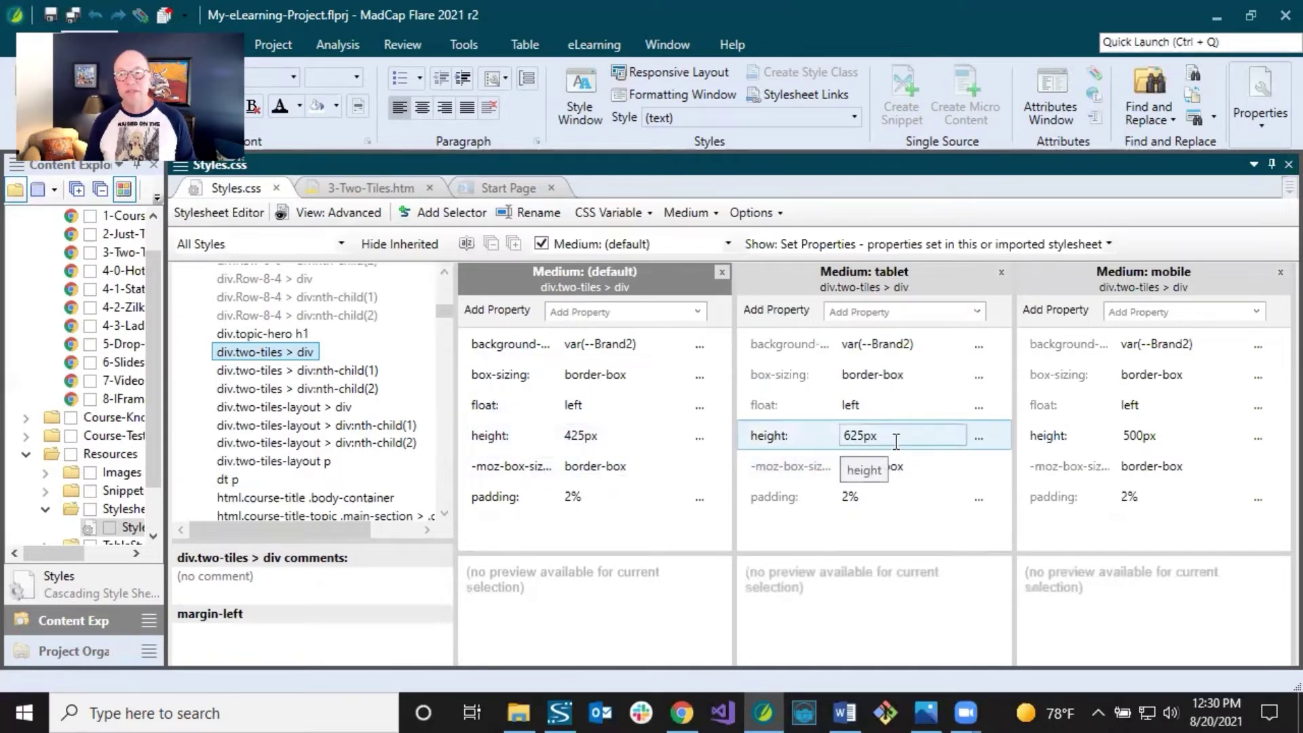
{"action": "left_click", "coordinate": [936, 464]}
{"action": "left_click", "coordinate": [1170, 434]}
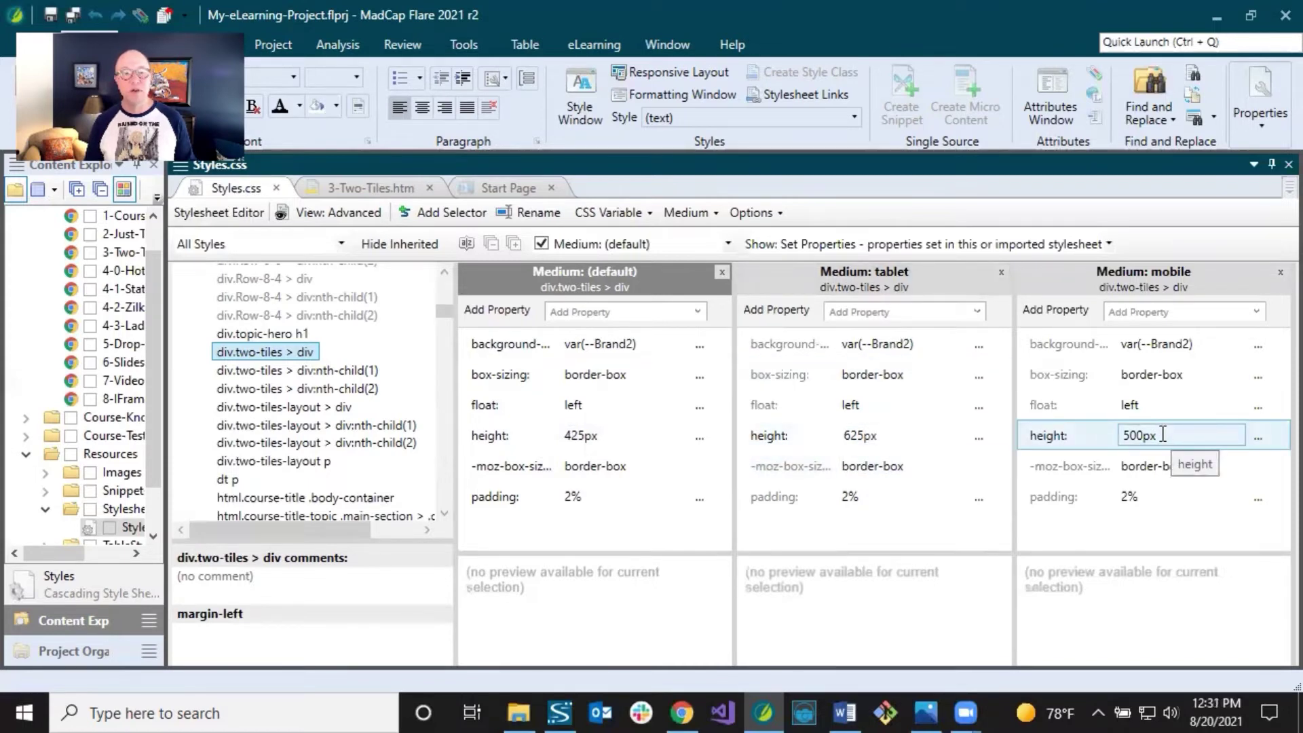
{"action": "left_click", "coordinate": [1068, 434]}
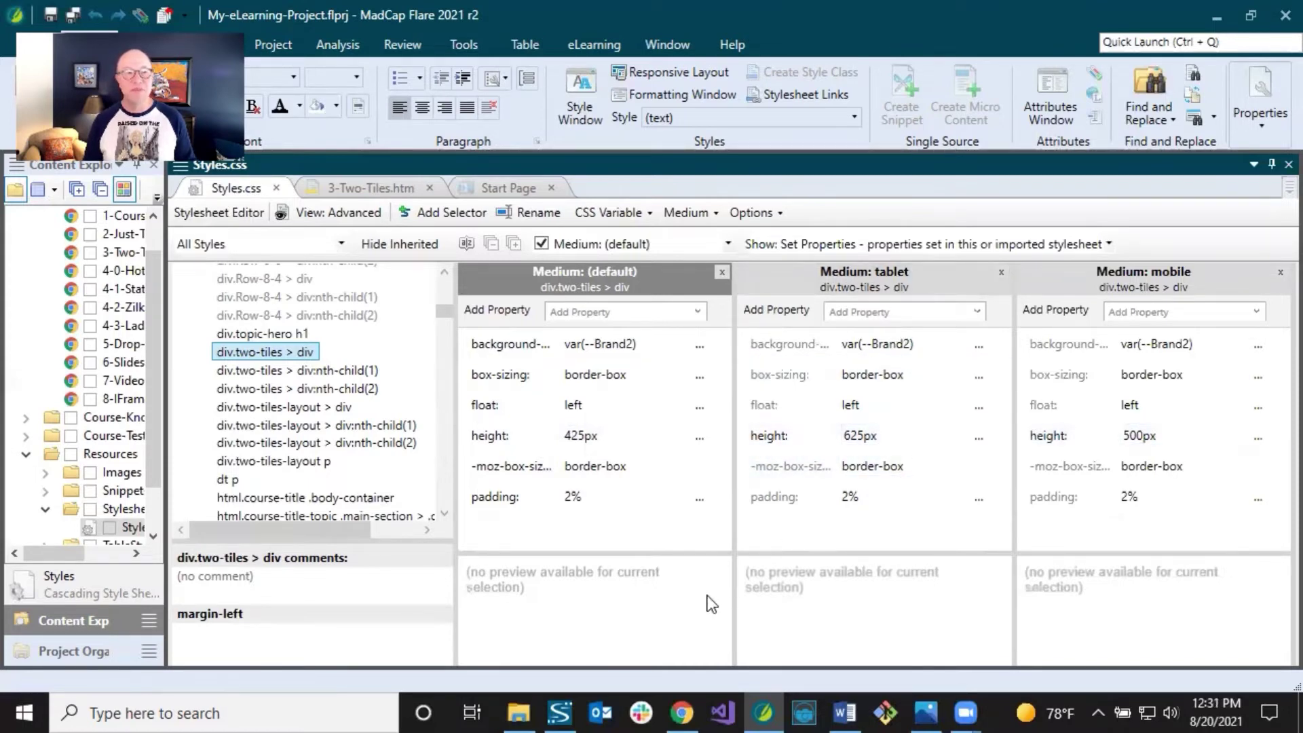
Switch to Chrome, resize the Two Tiles page between wide and narrow widths to check the tiles' layout and height, and return to Flare.
{"action": "left_click", "coordinate": [682, 710]}
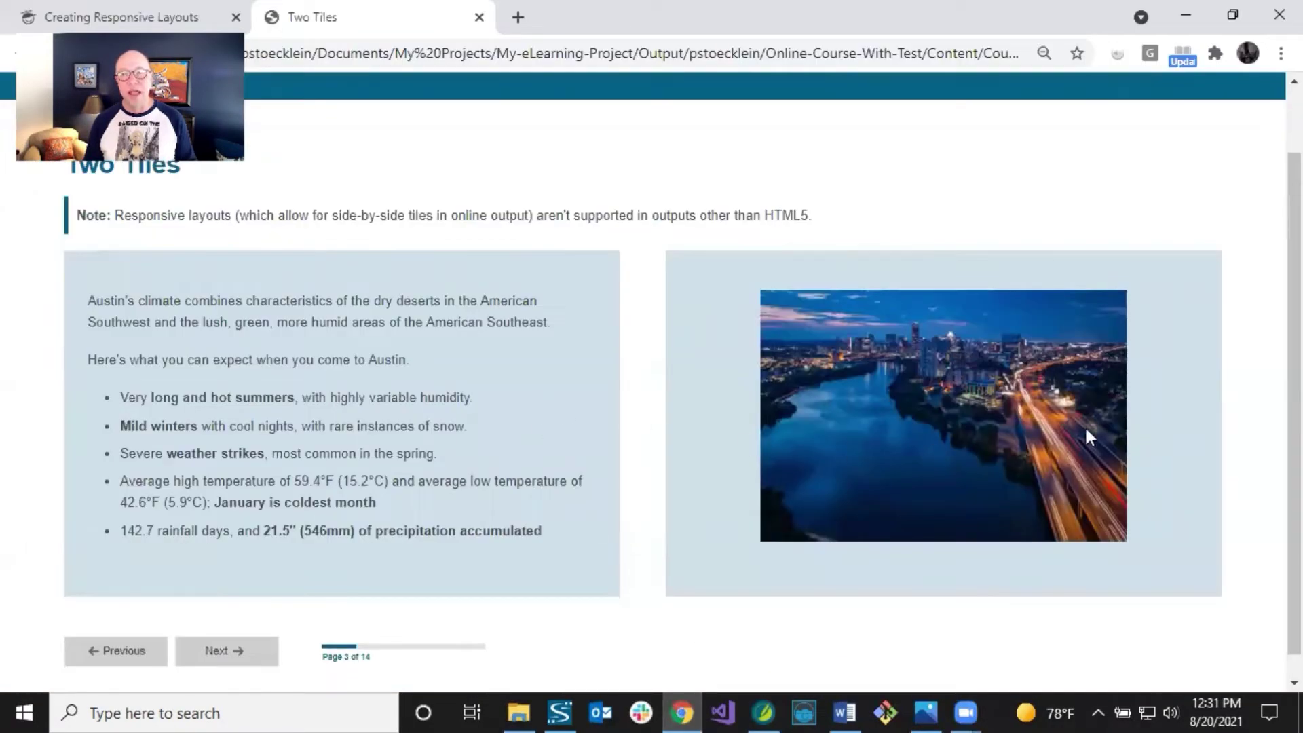
{"action": "left_click", "coordinate": [1233, 16]}
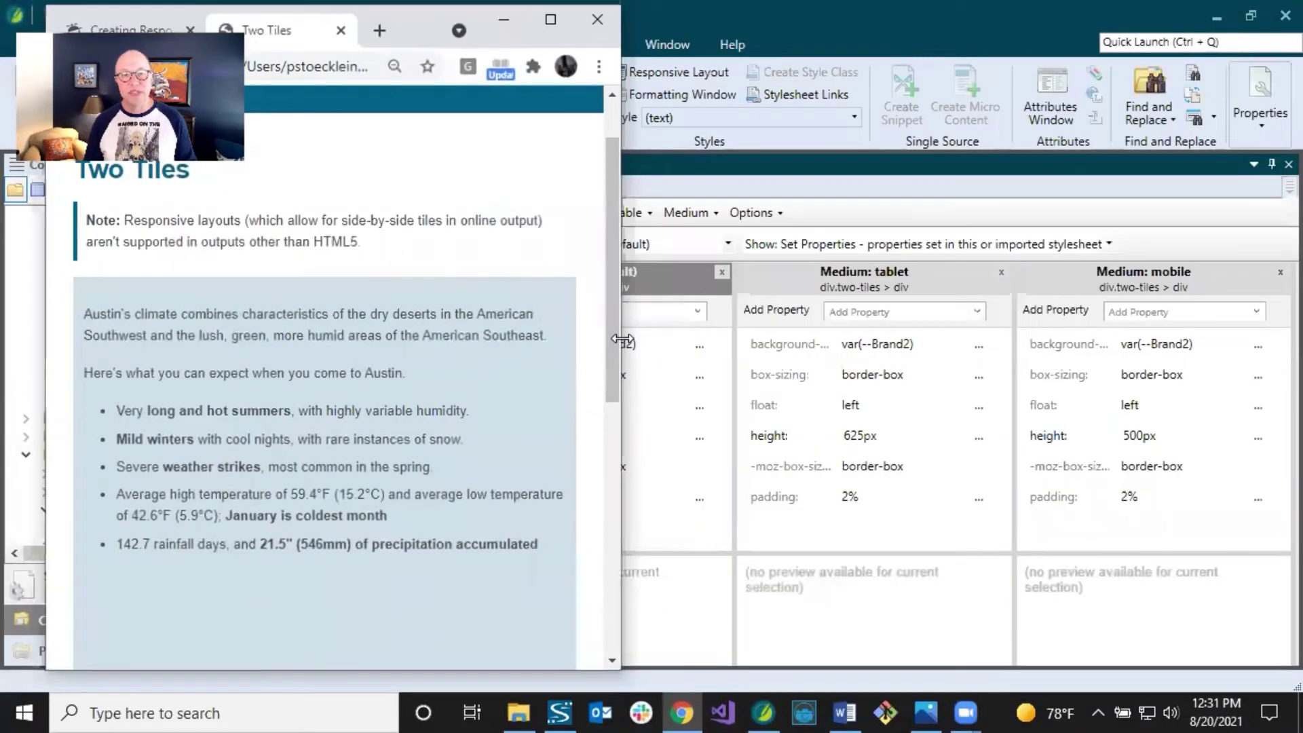
{"action": "left_click_drag", "start_coordinate": [622, 339], "coordinate": [1230, 339]}
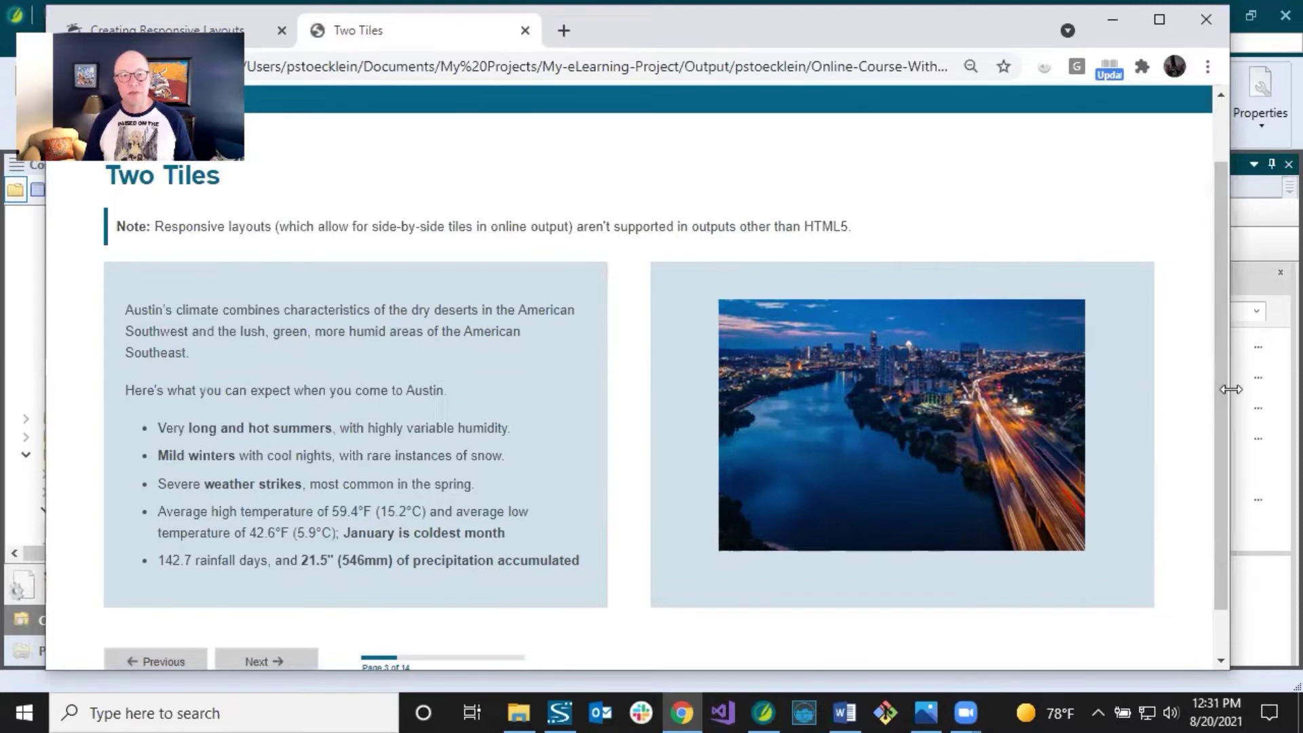
{"action": "left_click_drag", "start_coordinate": [1231, 389], "coordinate": [597, 313]}
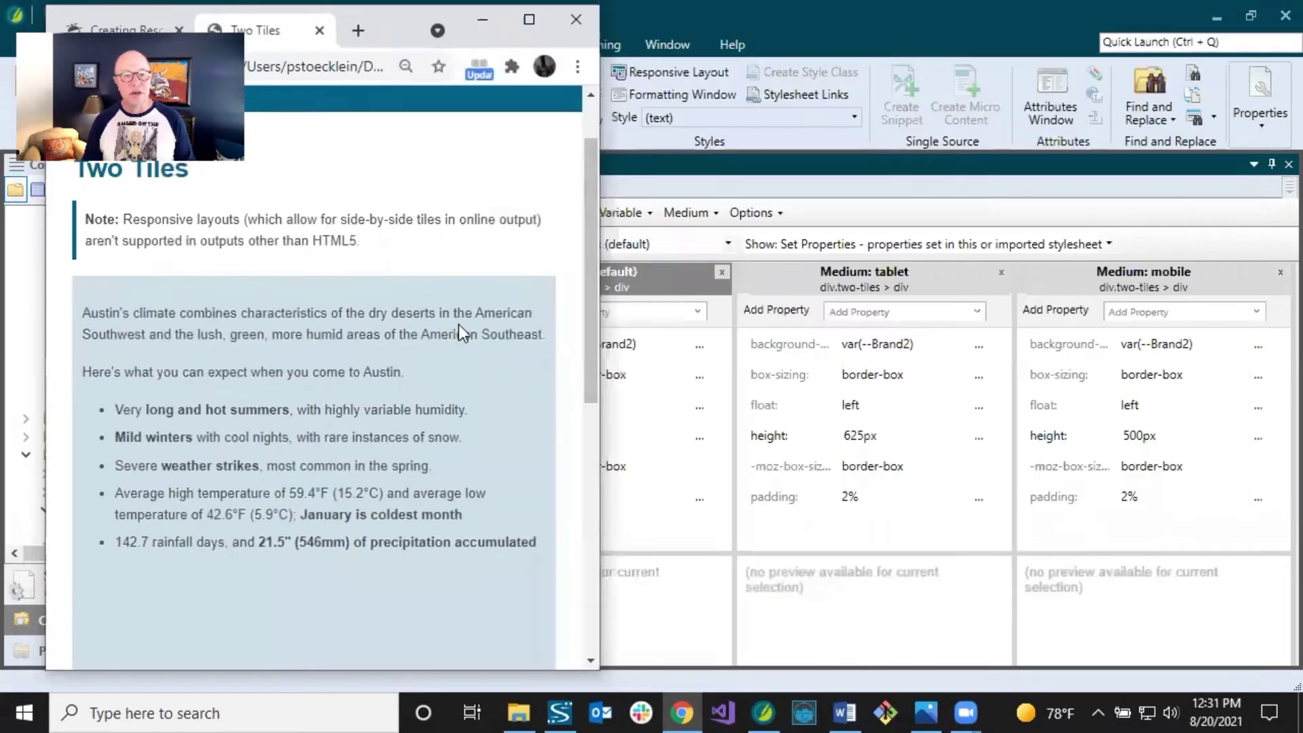
{"action": "scroll", "coordinate": [340, 325], "scroll_direction": "up", "scroll_amount": 2}
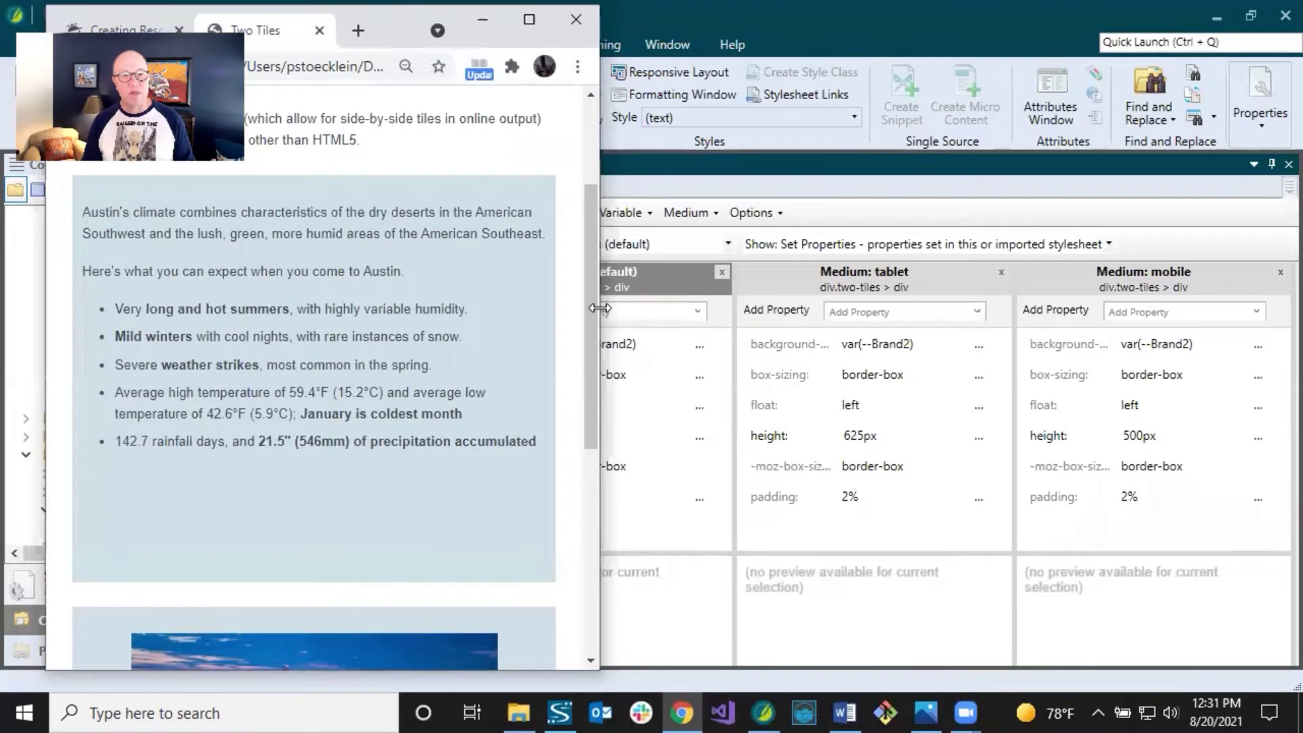
{"action": "left_click_drag", "start_coordinate": [600, 308], "coordinate": [596, 308]}
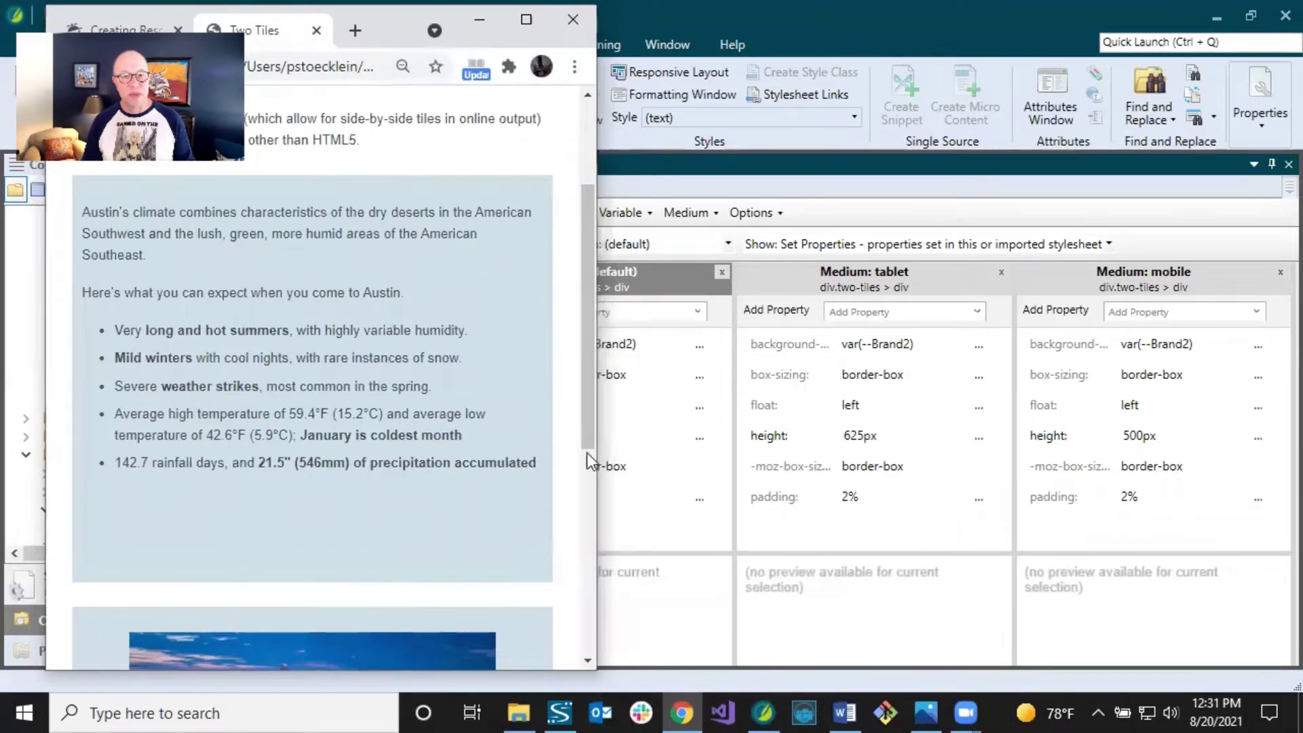
{"action": "mouse_move", "coordinate": [587, 431]}
{"action": "left_mouse_down"}
{"action": "mouse_move", "coordinate": [580, 596]}
{"action": "mouse_move", "coordinate": [580, 454]}
{"action": "mouse_move", "coordinate": [593, 438]}
{"action": "left_mouse_up"}
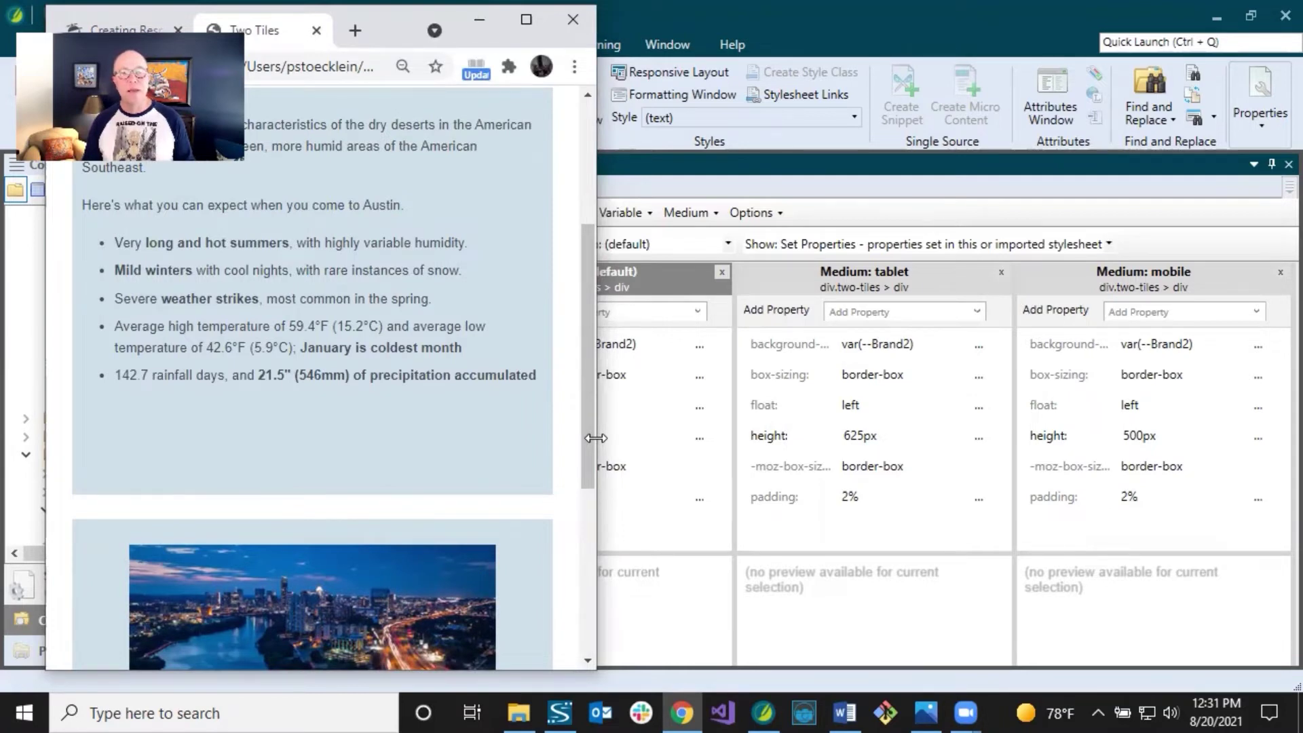
{"action": "left_click_drag", "start_coordinate": [595, 438], "coordinate": [1039, 380]}
{"action": "left_click", "coordinate": [1080, 11]}
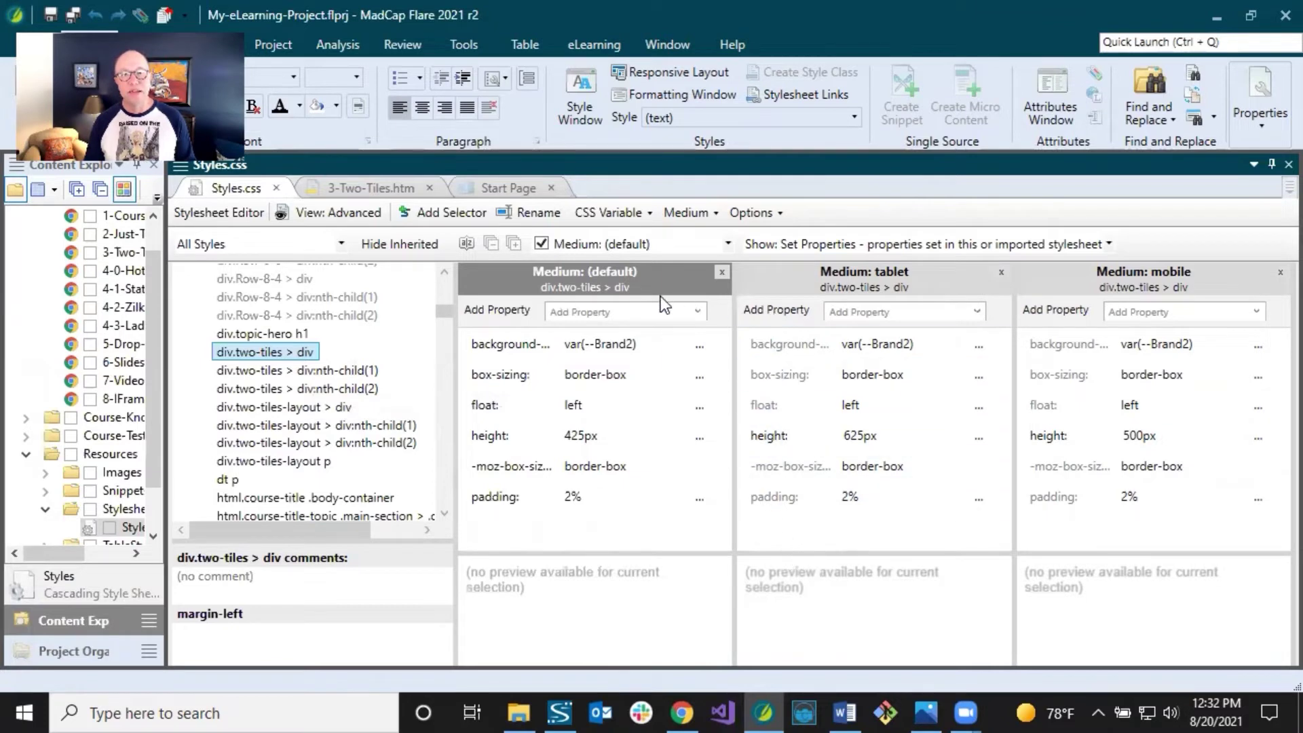
Remove the tablet and mobile mediums from the Stylesheet Editor, leaving only the default medium shown.
{"action": "left_click", "coordinate": [1001, 273]}
{"action": "left_click", "coordinate": [1278, 272]}
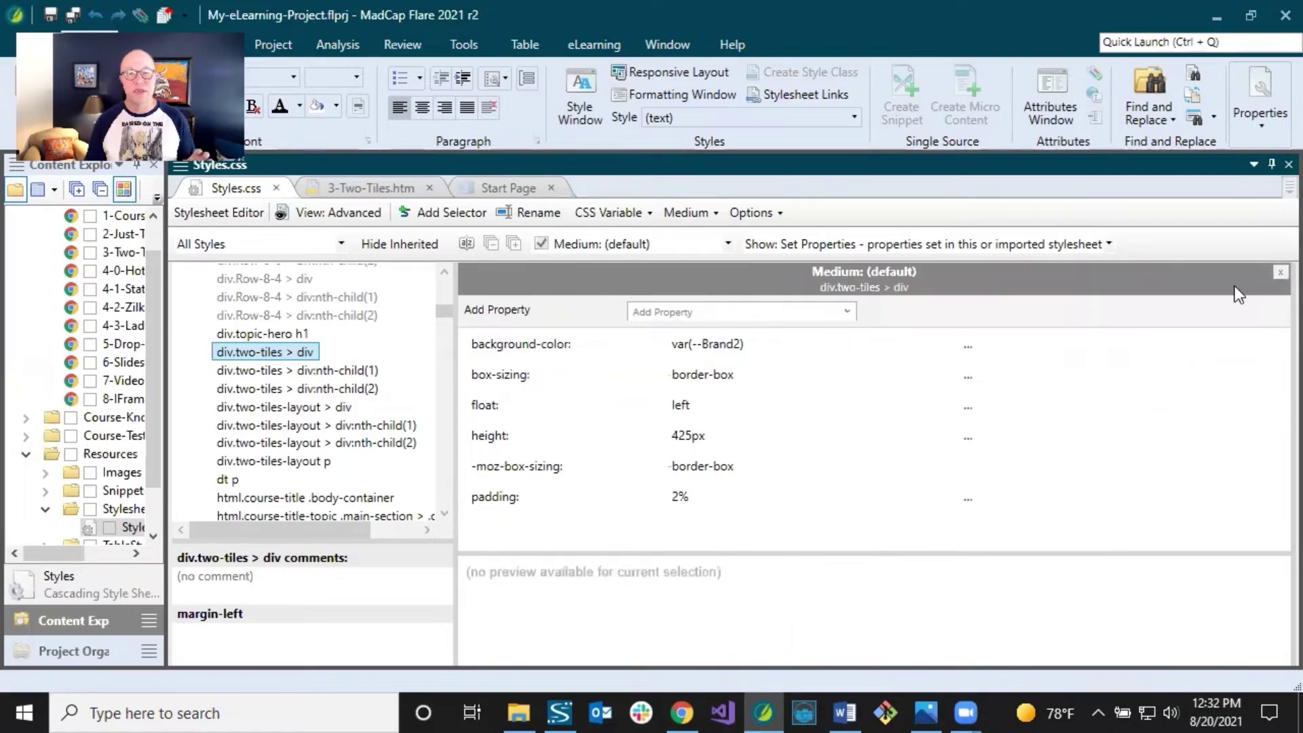
{"action": "left_click", "coordinate": [889, 372]}
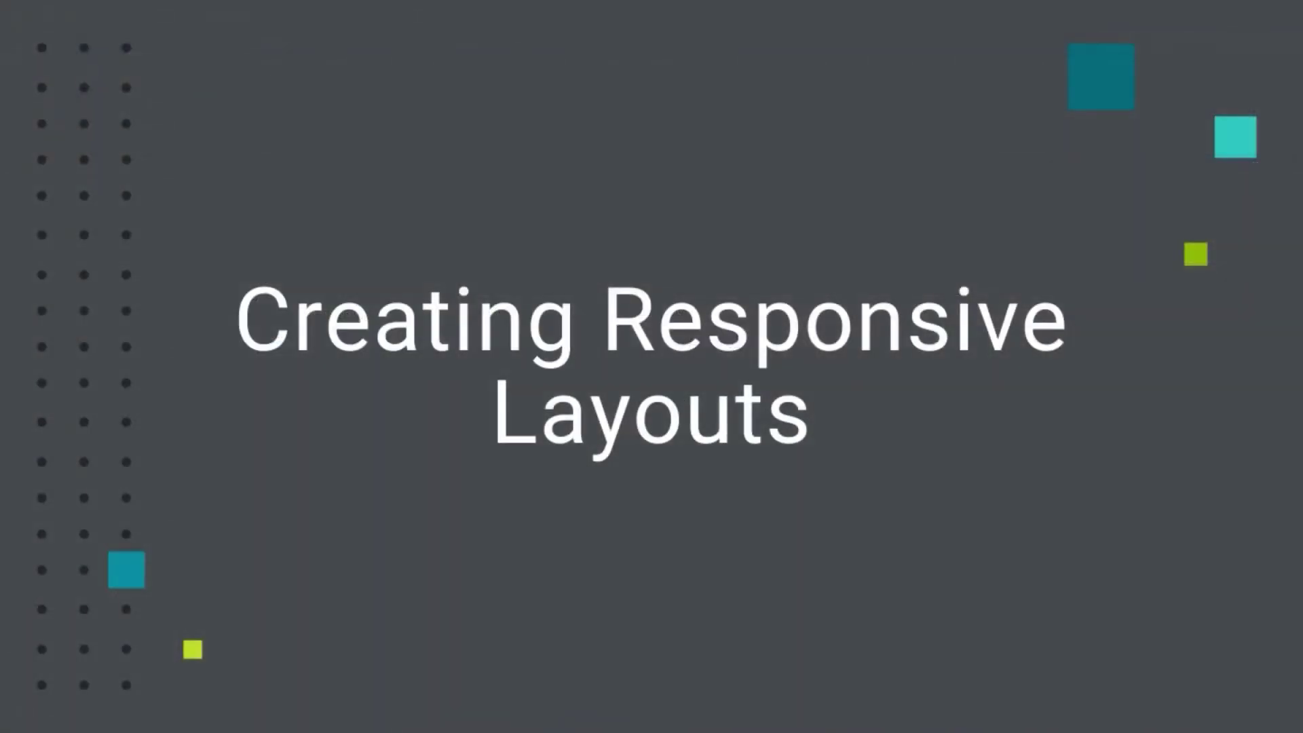
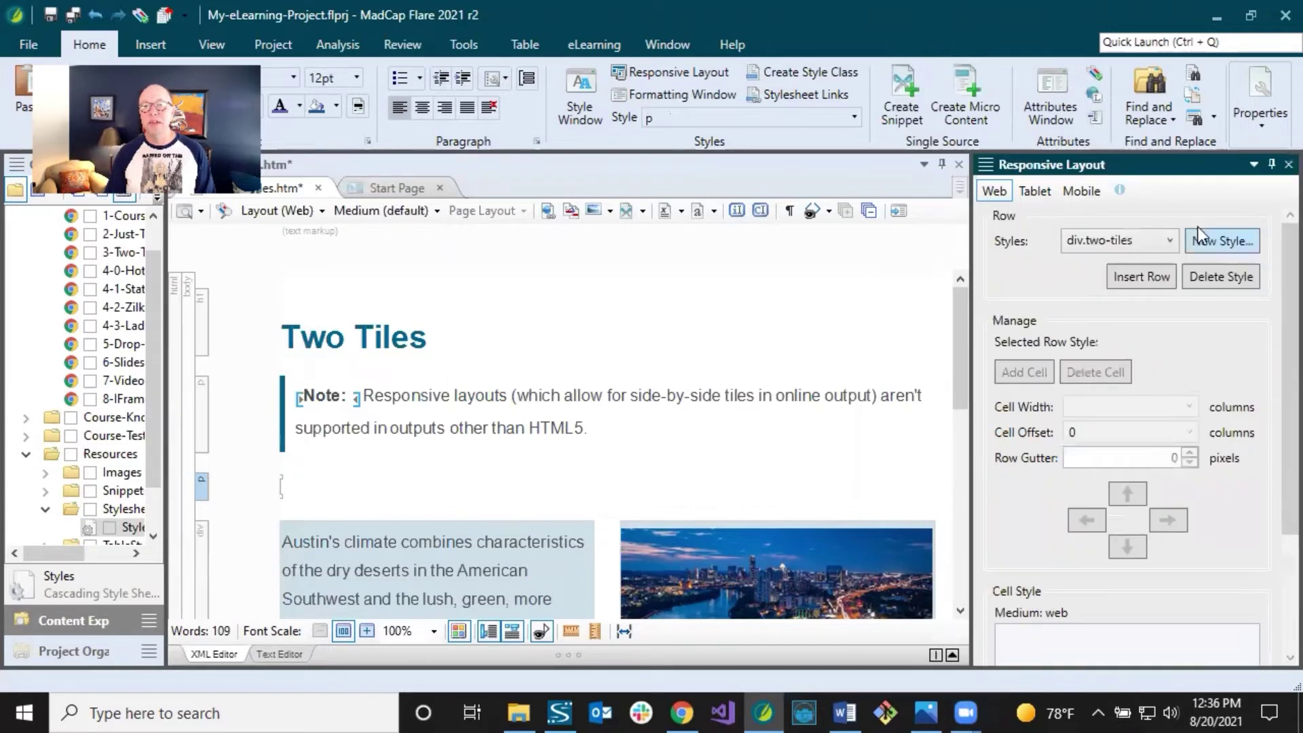
Look through the row styles already available in the Responsive Layout window for the Web medium.
{"action": "left_click", "coordinate": [1129, 241]}
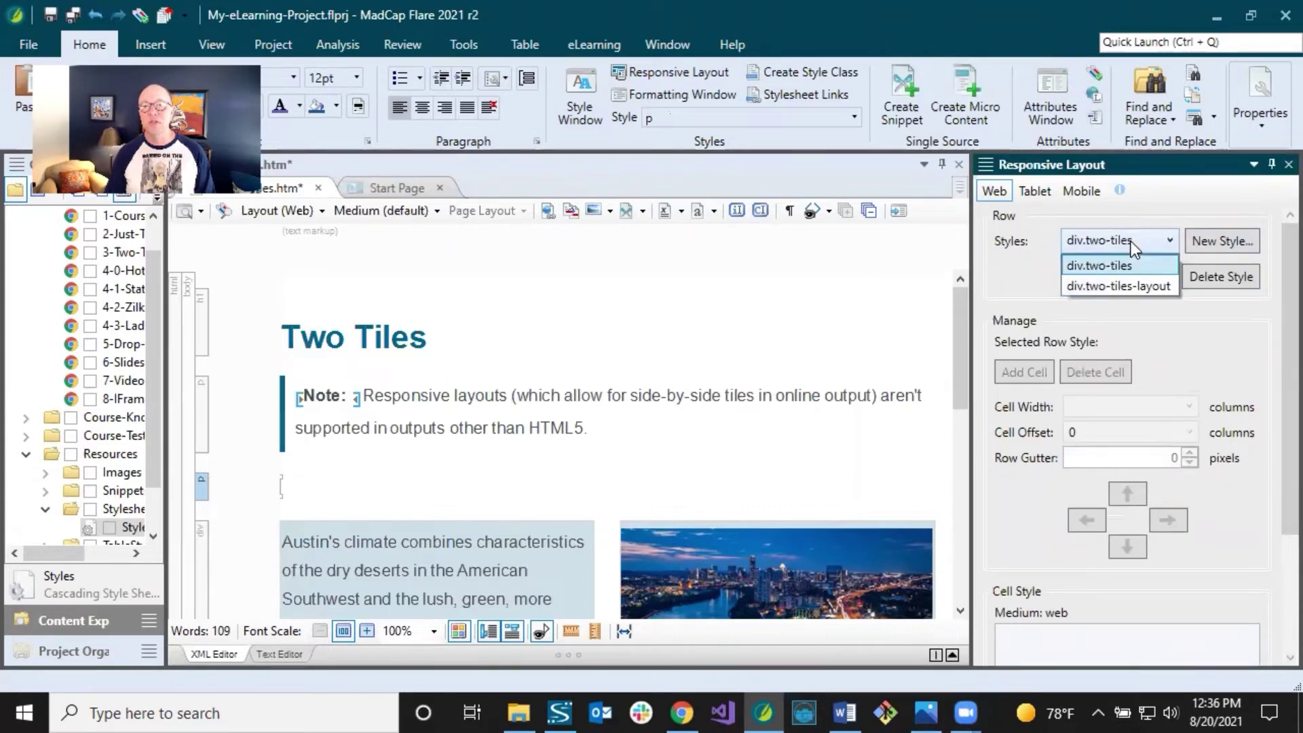
{"action": "left_click", "coordinate": [1131, 241]}
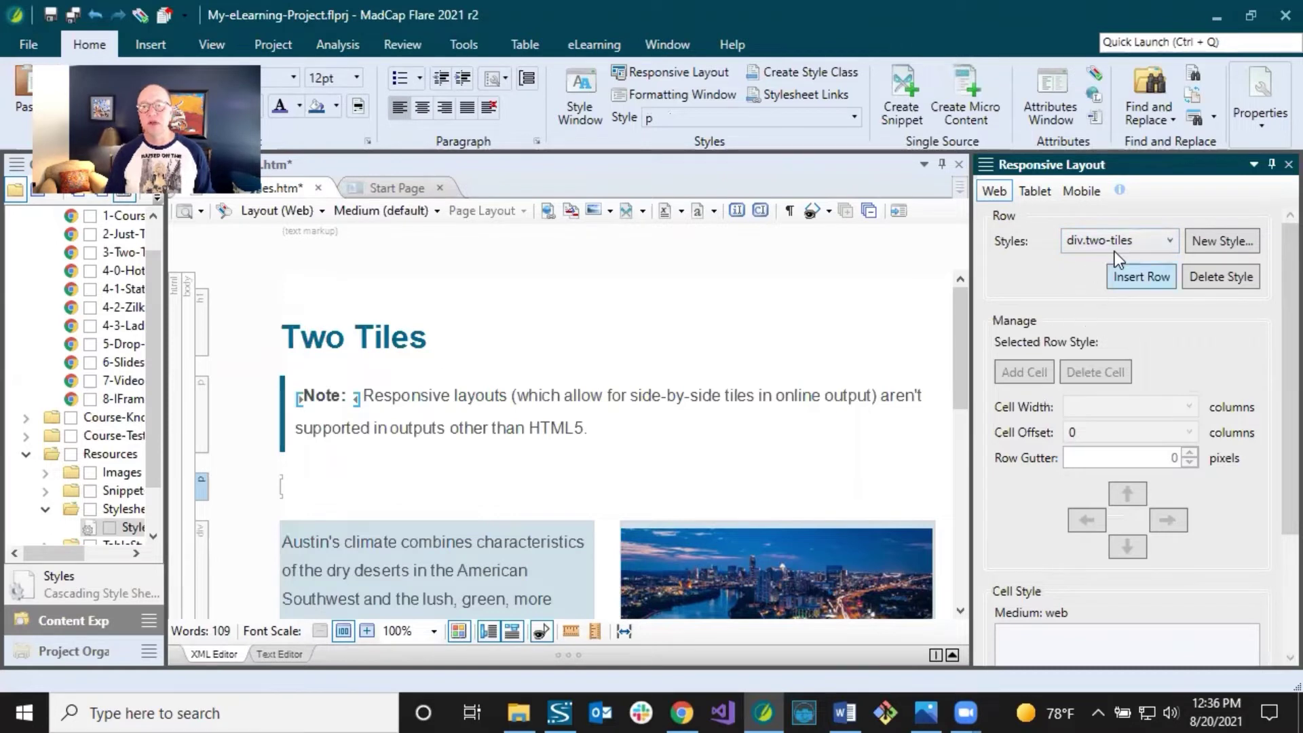
{"action": "left_click", "coordinate": [1123, 241]}
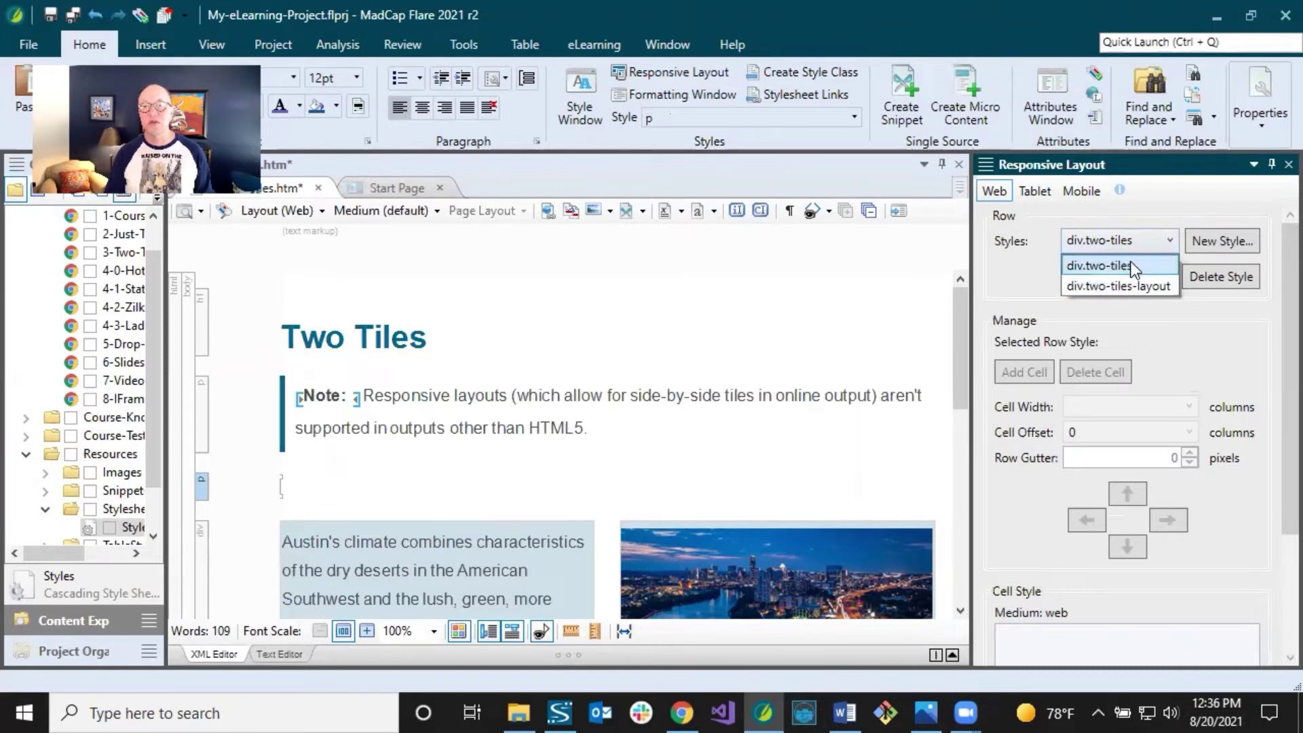
{"action": "left_click", "coordinate": [1146, 210]}
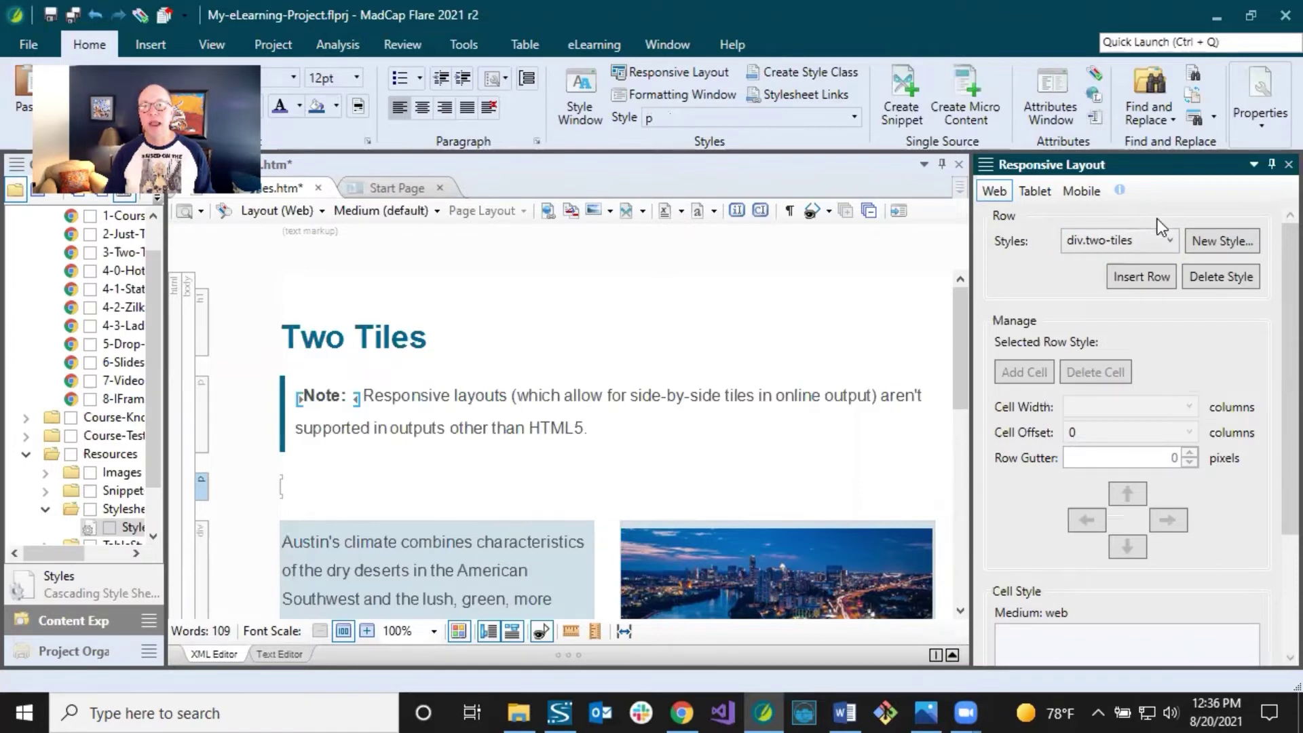
Start a new row style, preview the available row templates, and choose Row-4-4-4 as its basis.
{"action": "left_click", "coordinate": [1223, 243]}
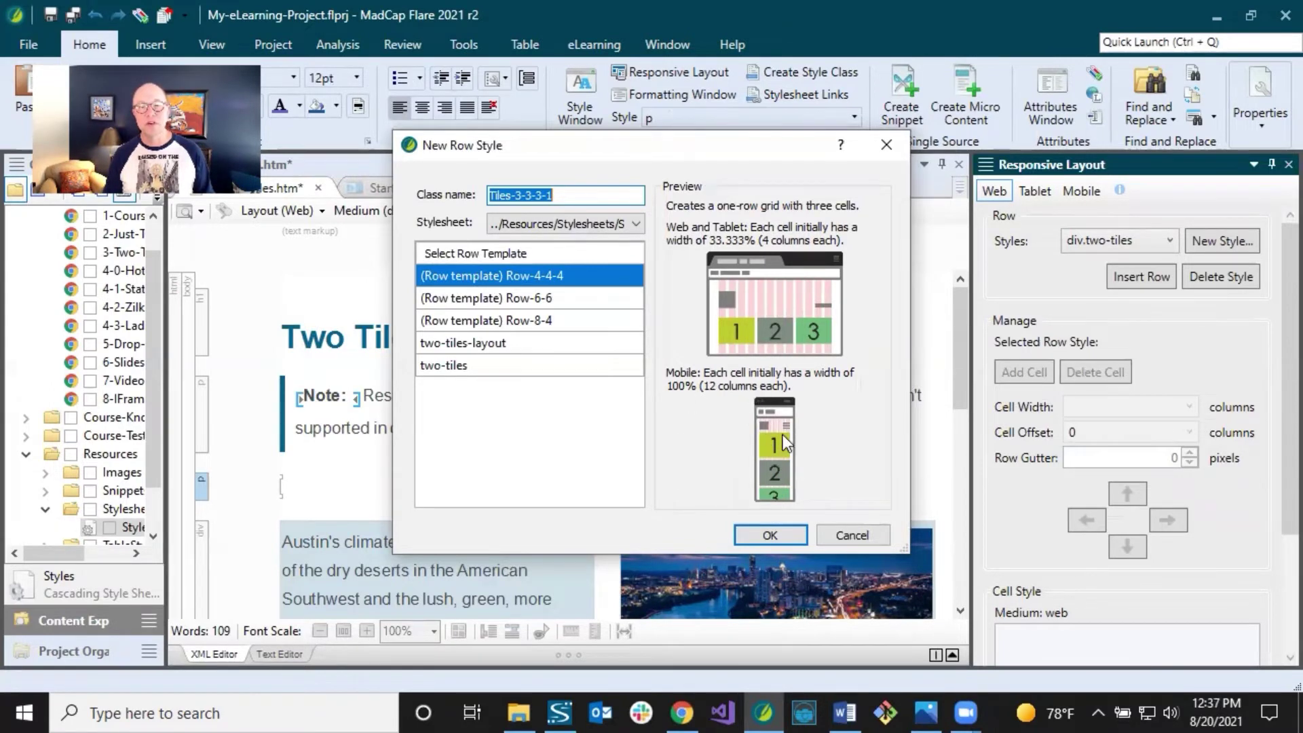
{"action": "left_click", "coordinate": [554, 303]}
{"action": "left_click", "coordinate": [557, 325]}
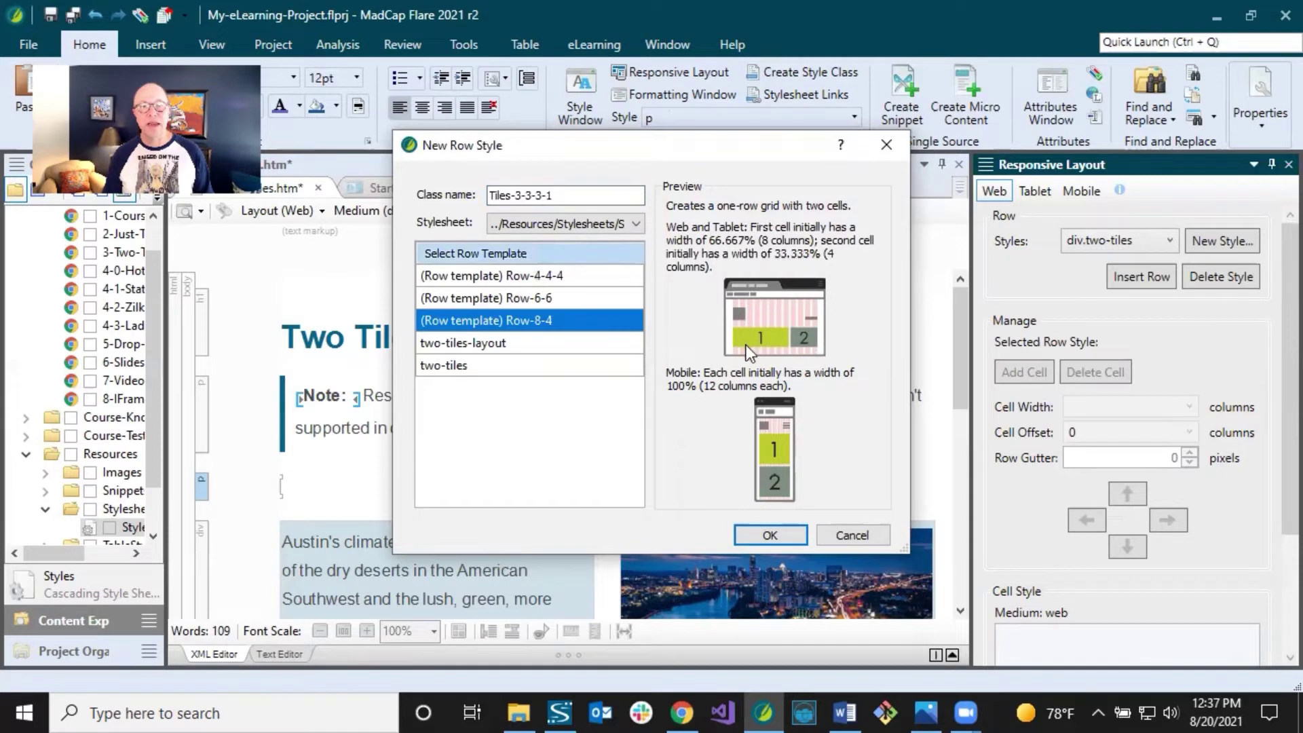
{"action": "left_click", "coordinate": [531, 343]}
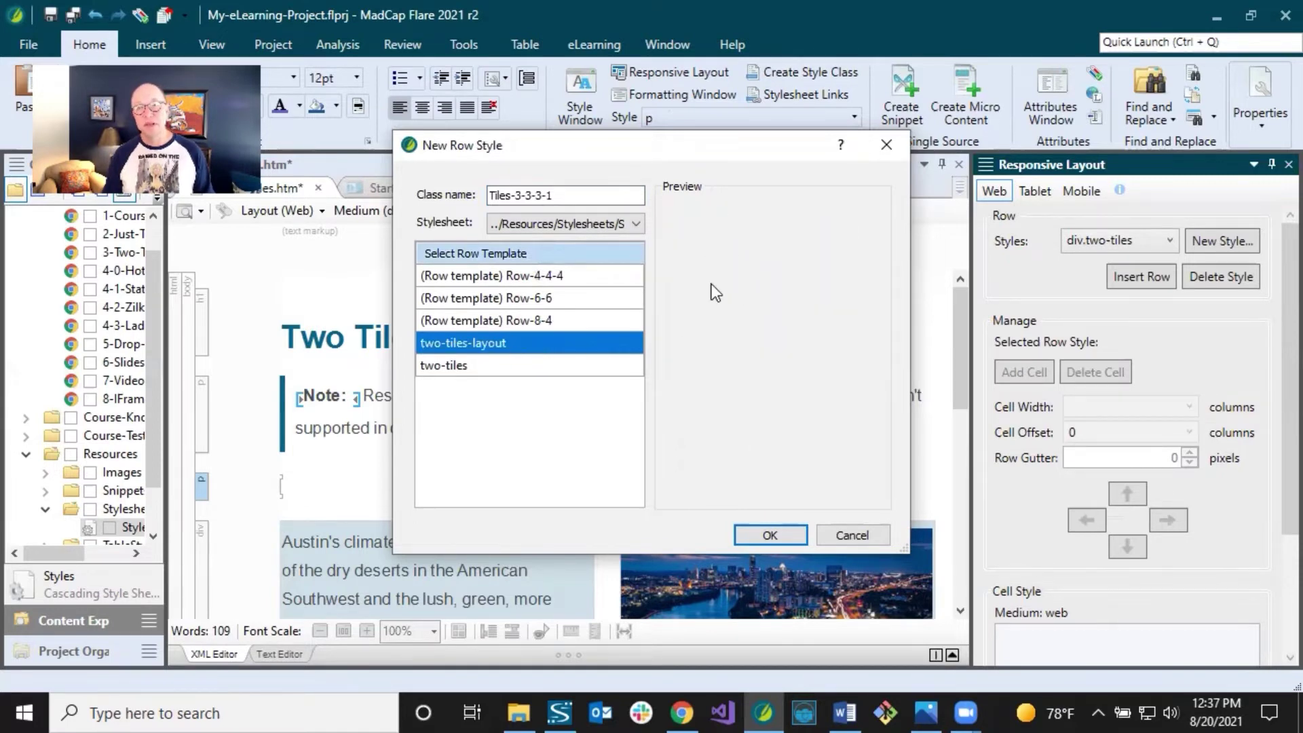
{"action": "left_click", "coordinate": [486, 362]}
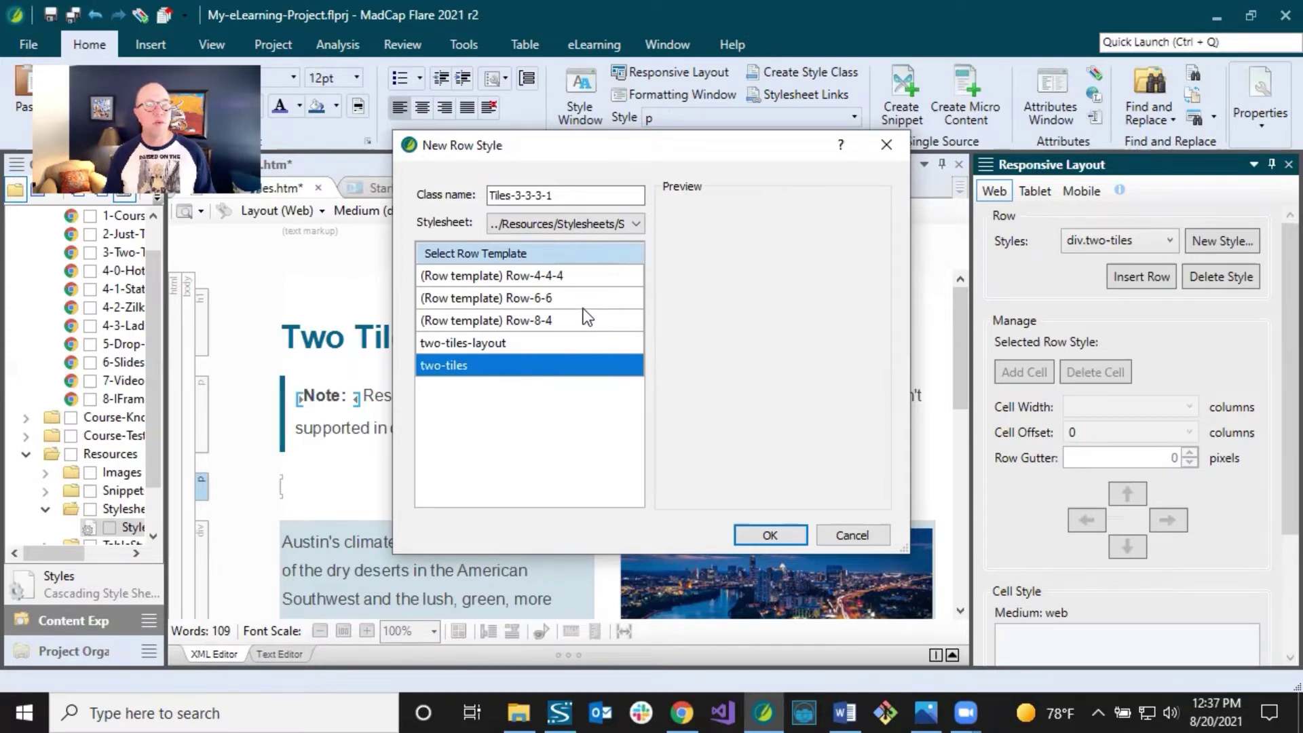
{"action": "left_click", "coordinate": [566, 277]}
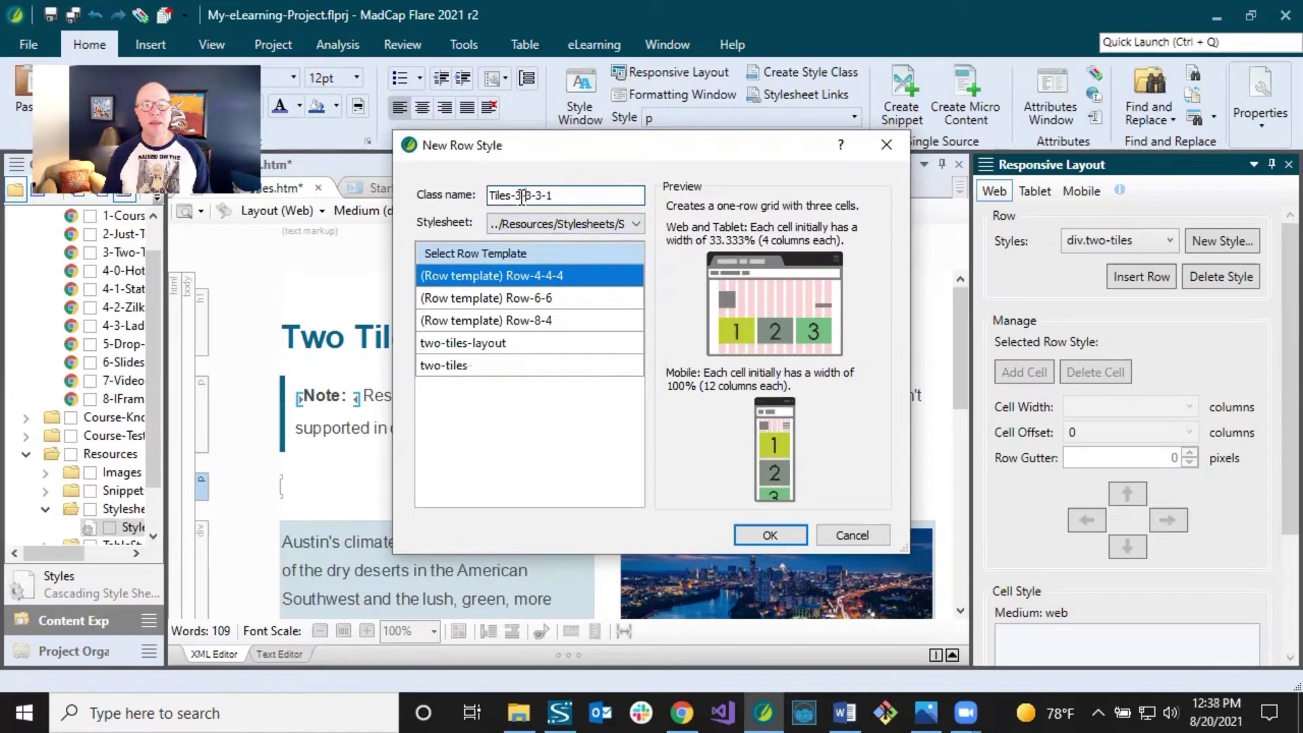
Name the new row style class Tiles-3-3-3-3, check its target stylesheet, and create the style.
{"action": "left_click_drag", "start_coordinate": [517, 195], "coordinate": [576, 197]}
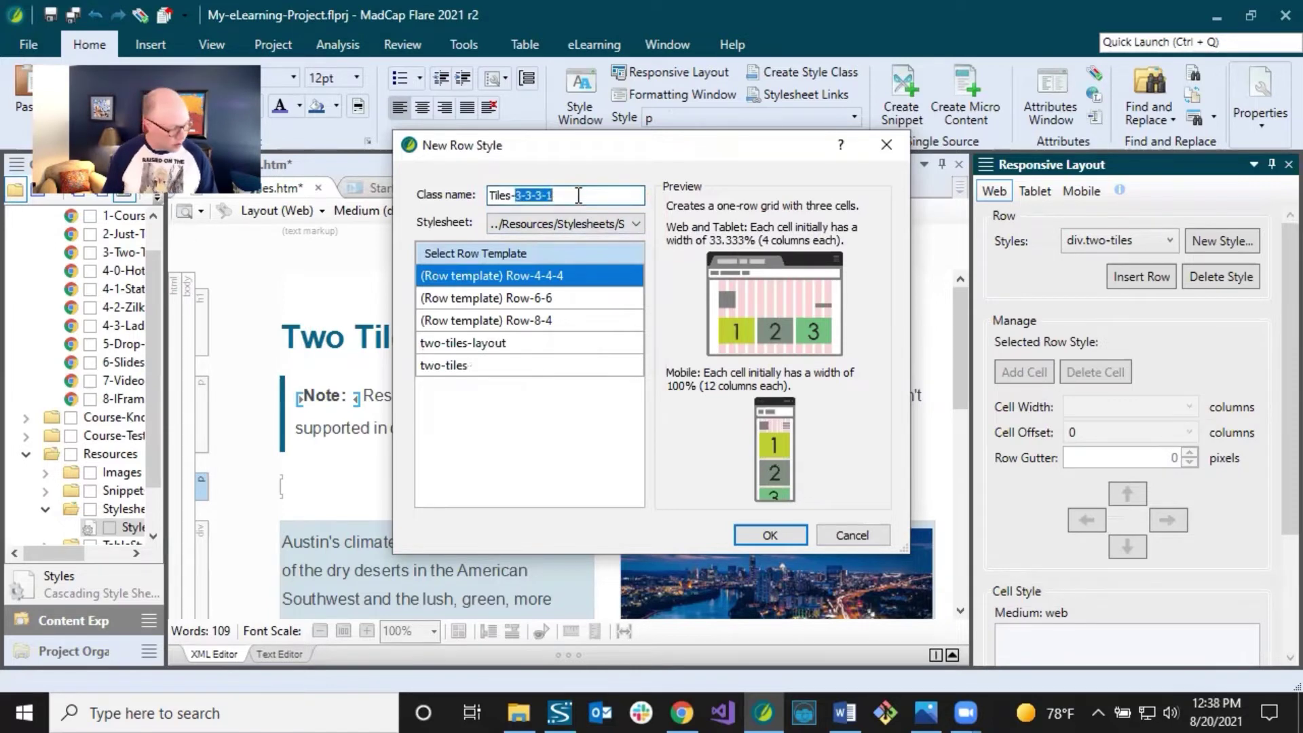
{"action": "type", "text": "3-3"}
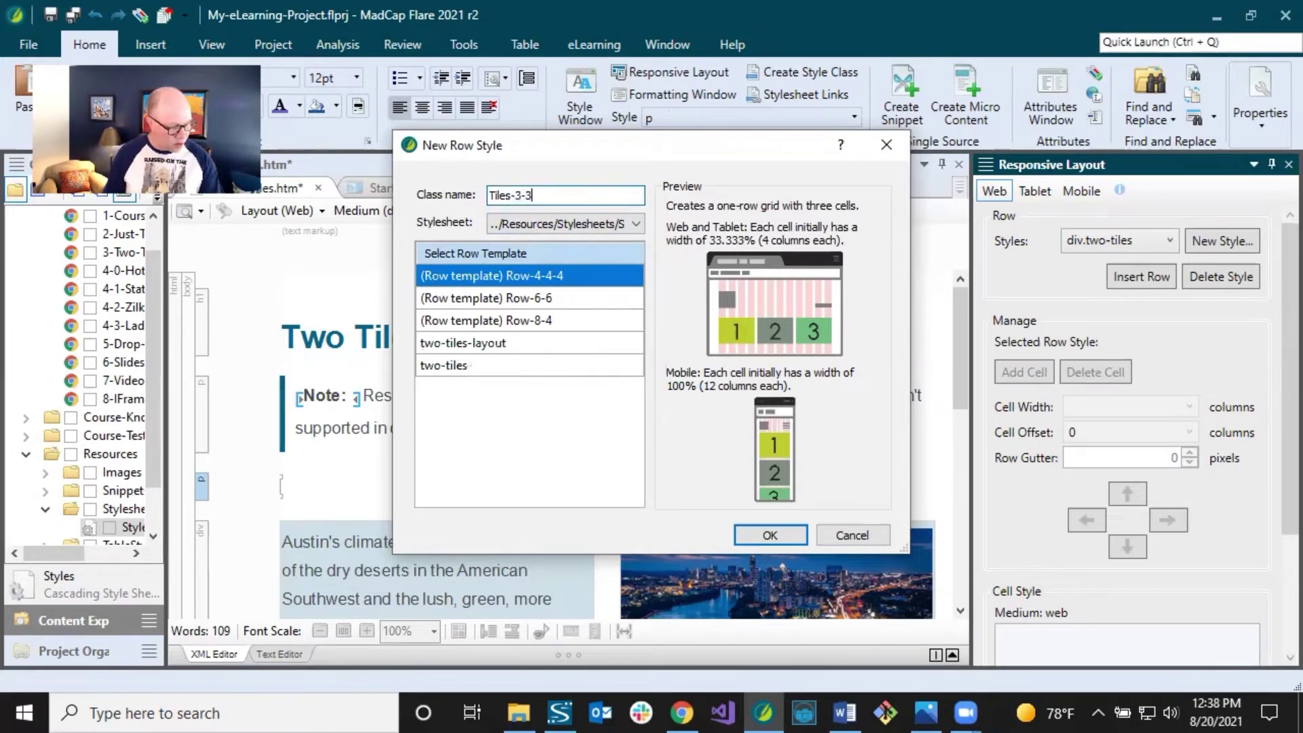
{"action": "type", "text": "-3-"}
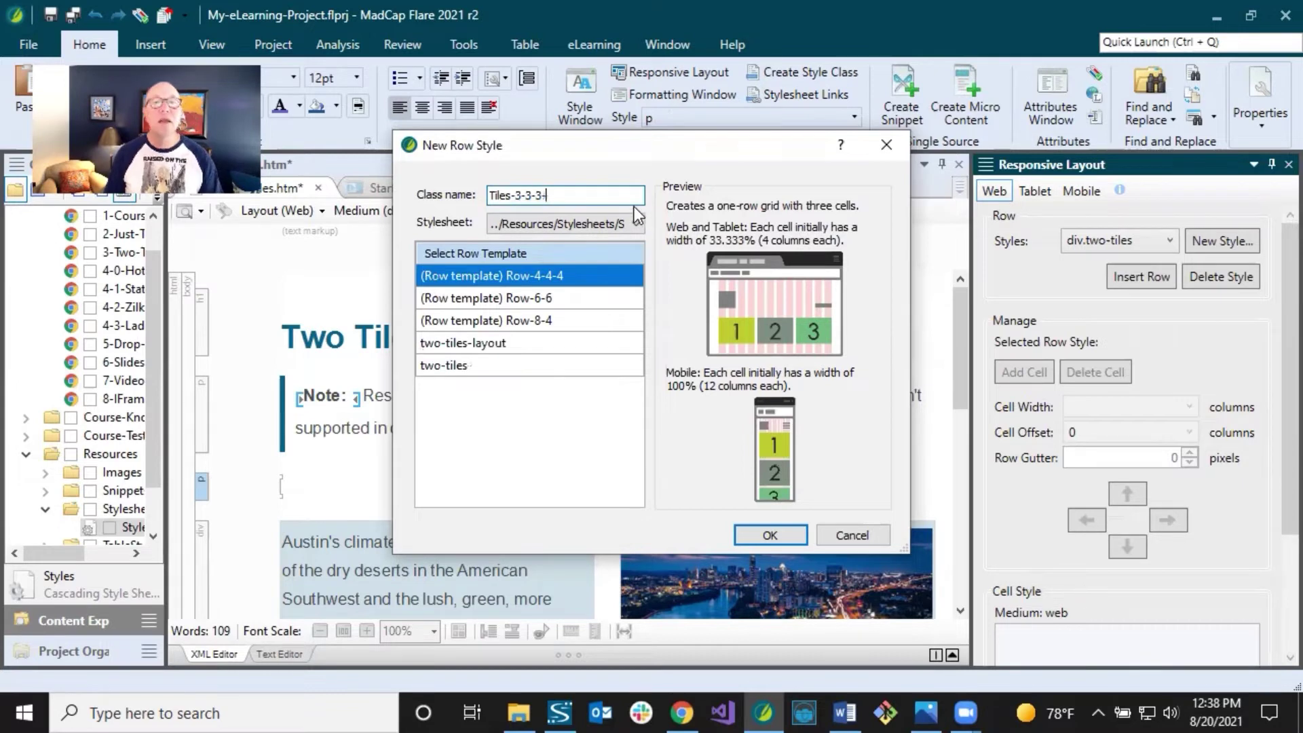
{"action": "type", "text": "3"}
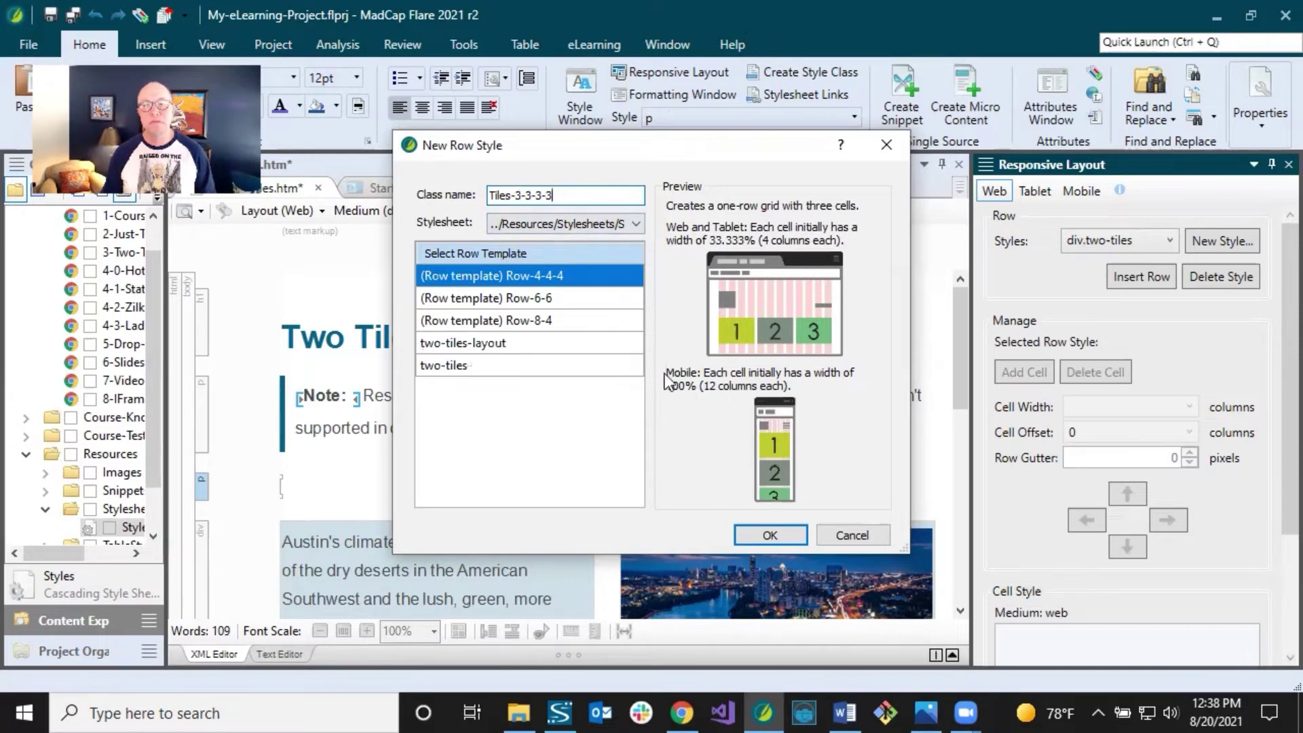
{"action": "left_click", "coordinate": [618, 226]}
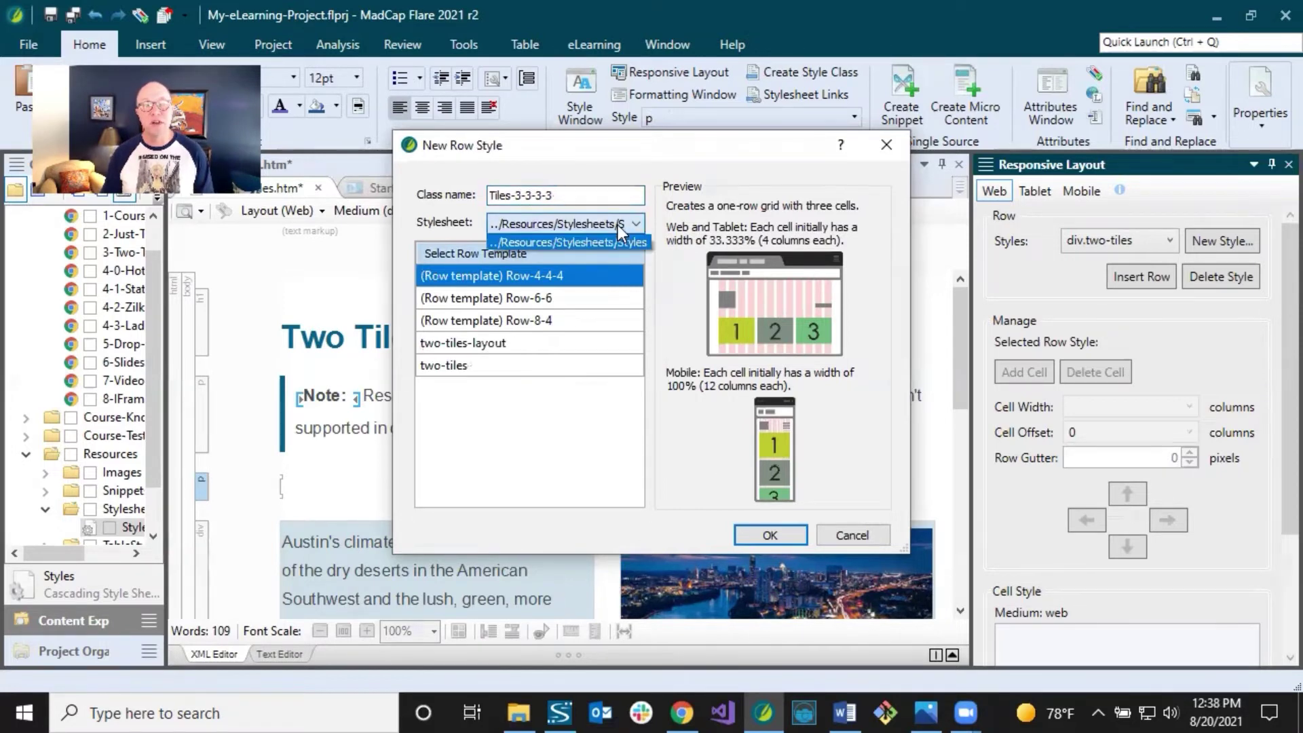
{"action": "left_click", "coordinate": [617, 225]}
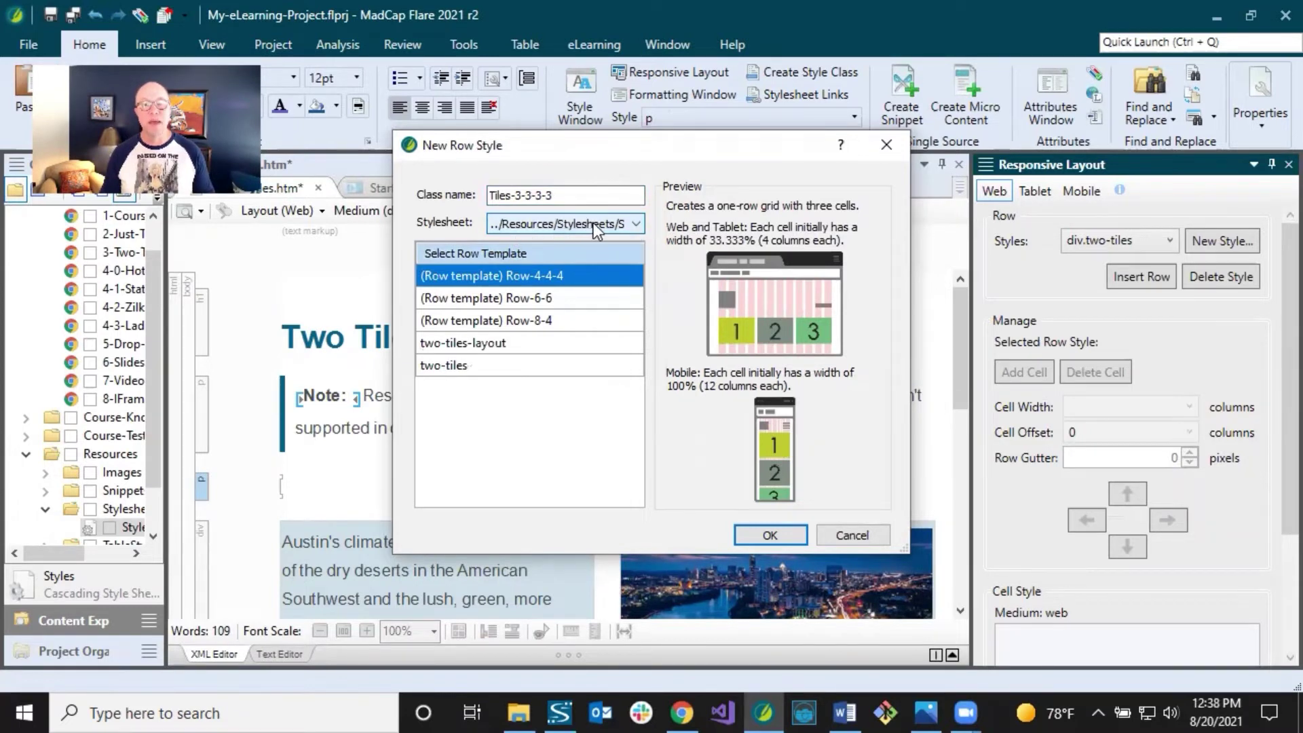
{"action": "left_click", "coordinate": [770, 536]}
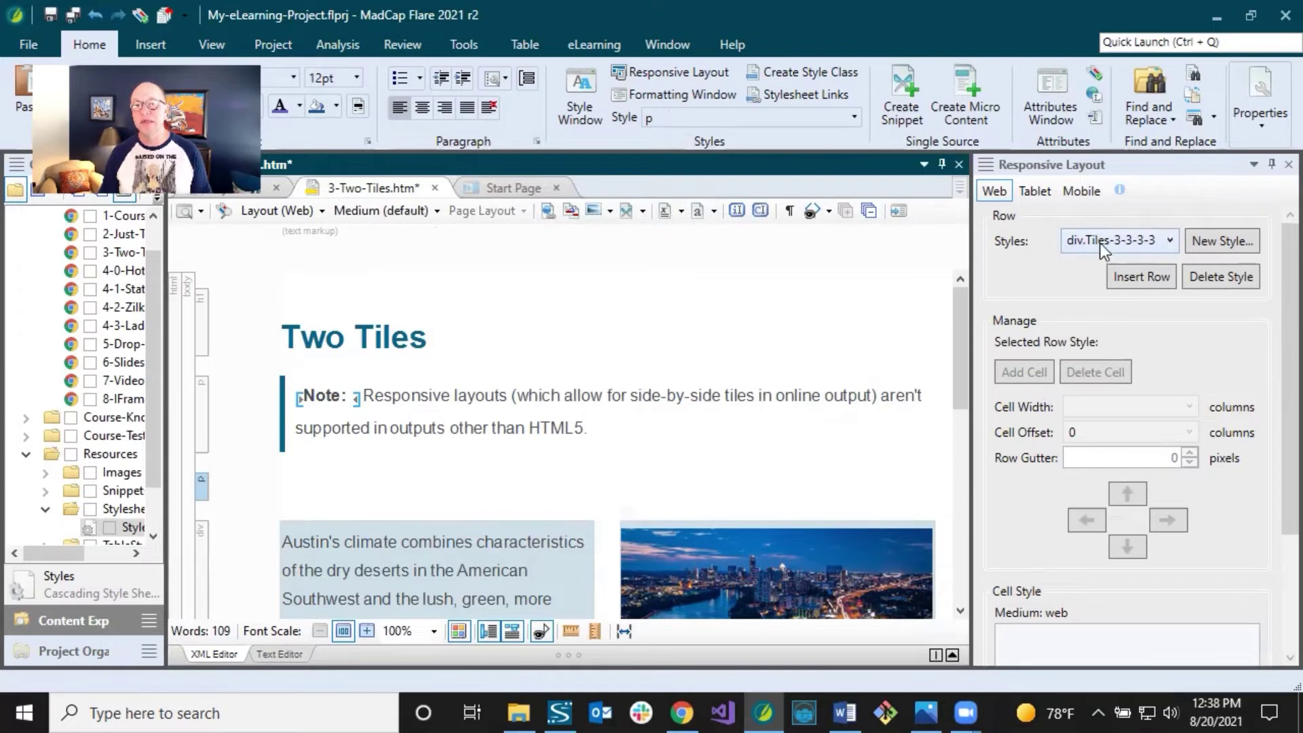
Insert a row with the div.Tiles-3-3-3-3 style between the note and the existing tiles, and delete the empty paragraph above it.
{"action": "left_click", "coordinate": [1162, 241]}
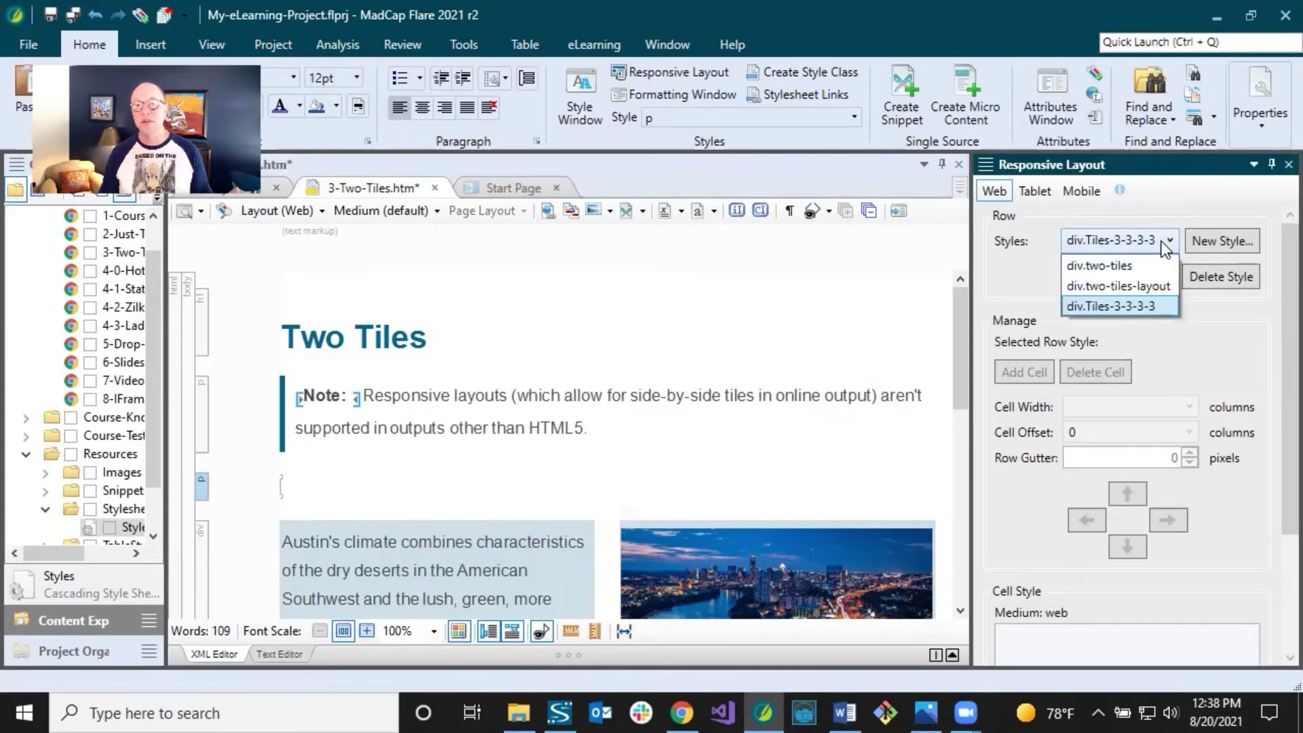
{"action": "left_click", "coordinate": [1135, 217]}
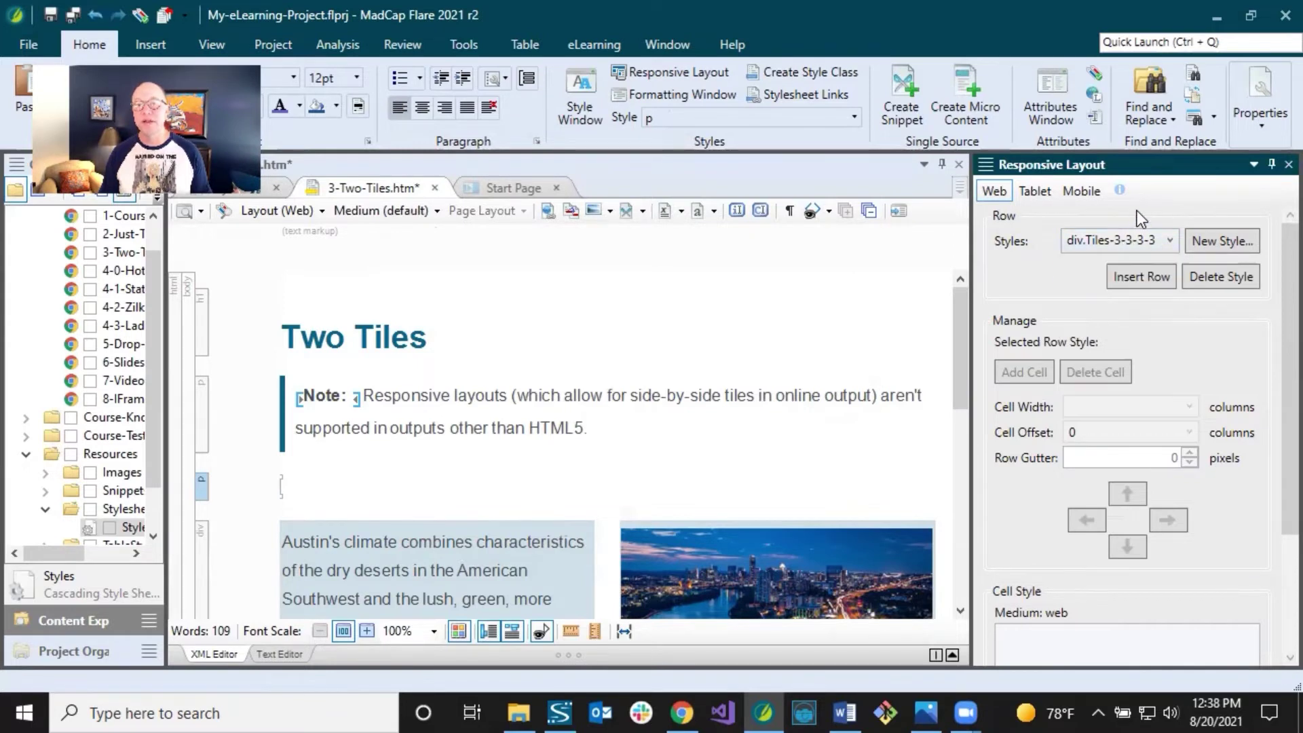
{"action": "left_click", "coordinate": [1143, 278]}
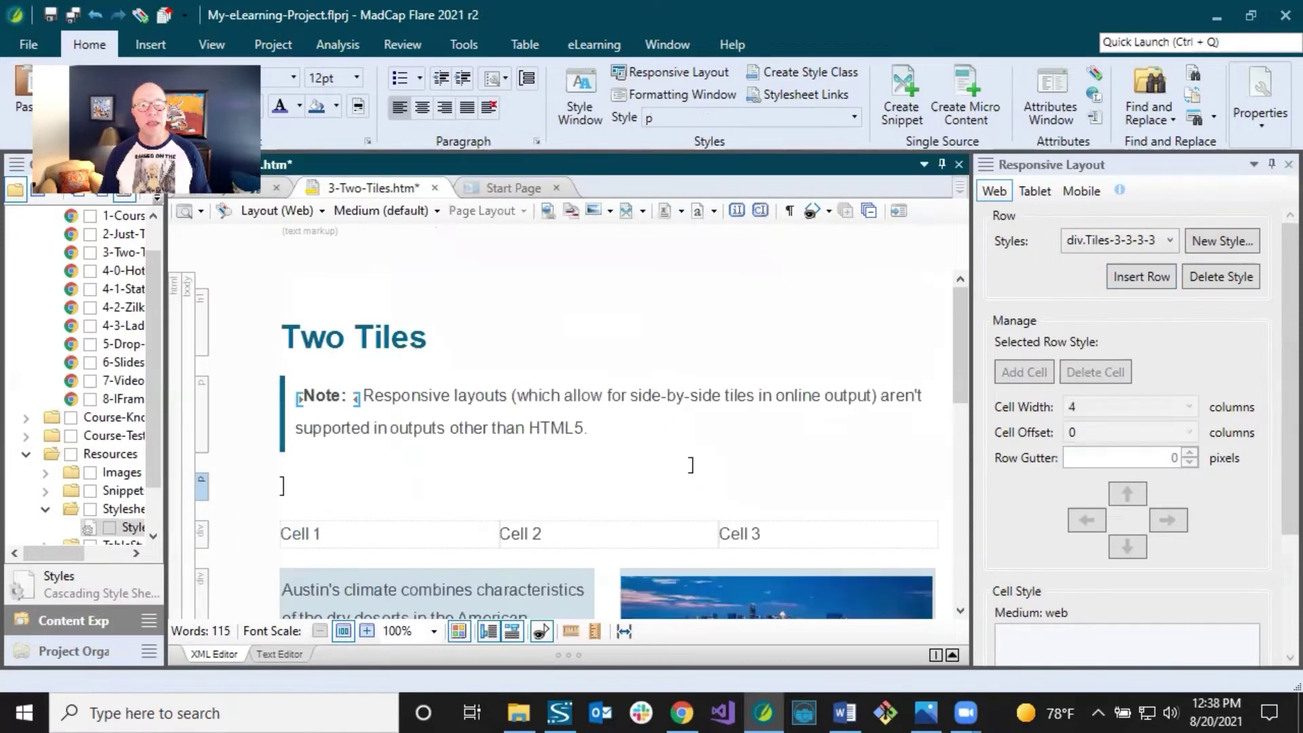
{"action": "scroll", "coordinate": [691, 465], "scroll_direction": "down", "scroll_amount": 6}
{"action": "scroll", "coordinate": [407, 366], "scroll_direction": "up", "scroll_amount": 3}
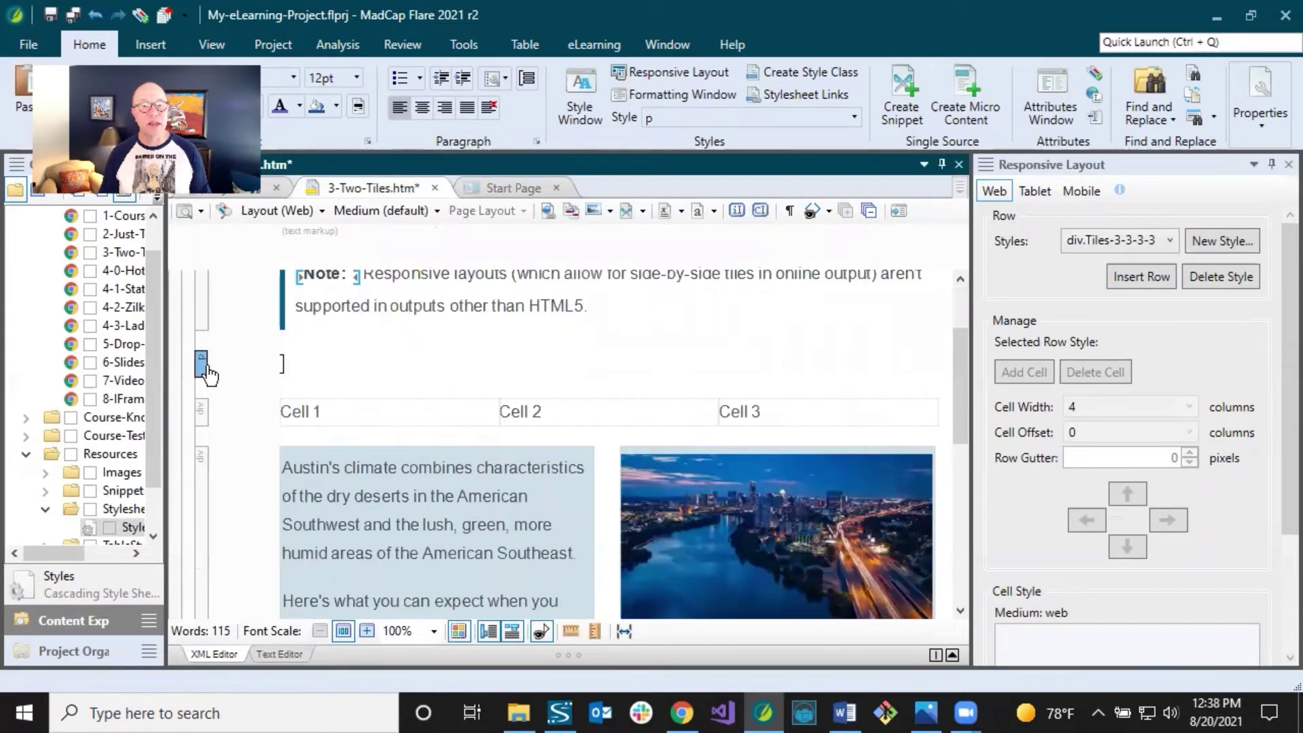
{"action": "right_click", "coordinate": [209, 375]}
{"action": "left_click", "coordinate": [262, 400]}
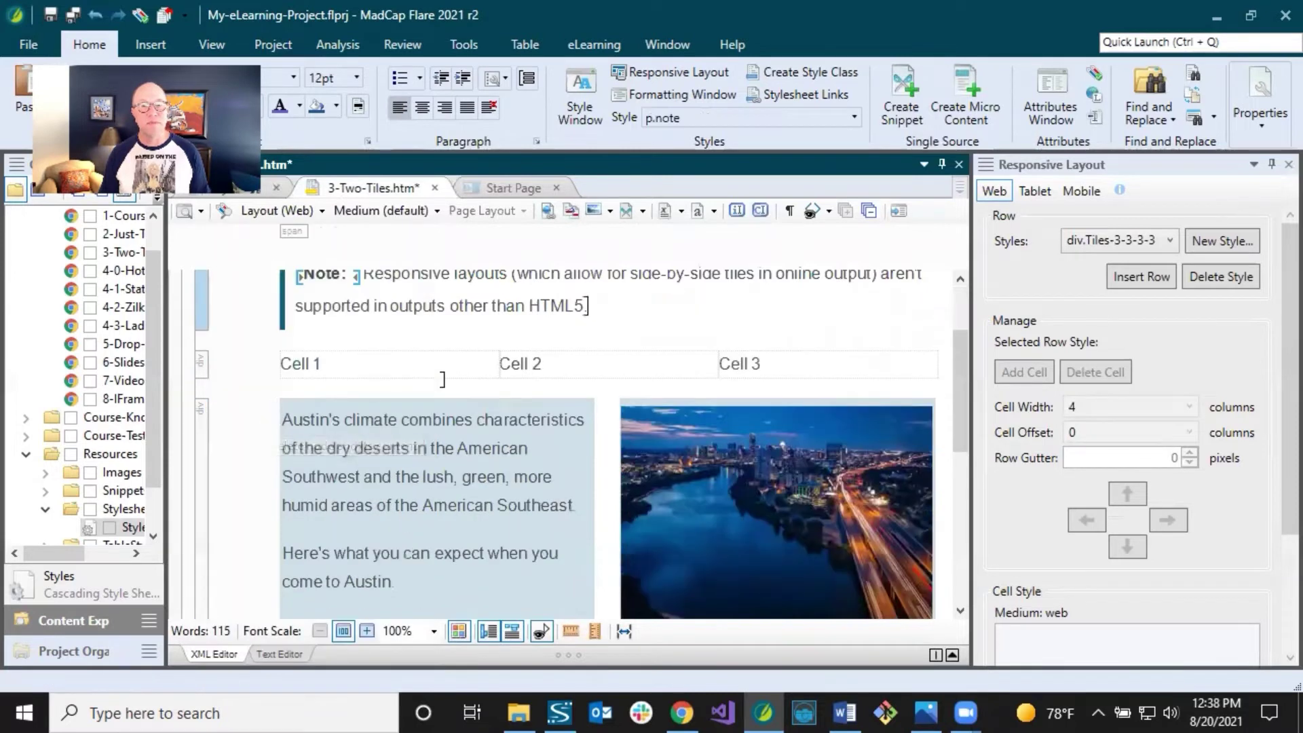
Go through the cells of the new row and add a fourth cell to it.
{"action": "left_click", "coordinate": [426, 365]}
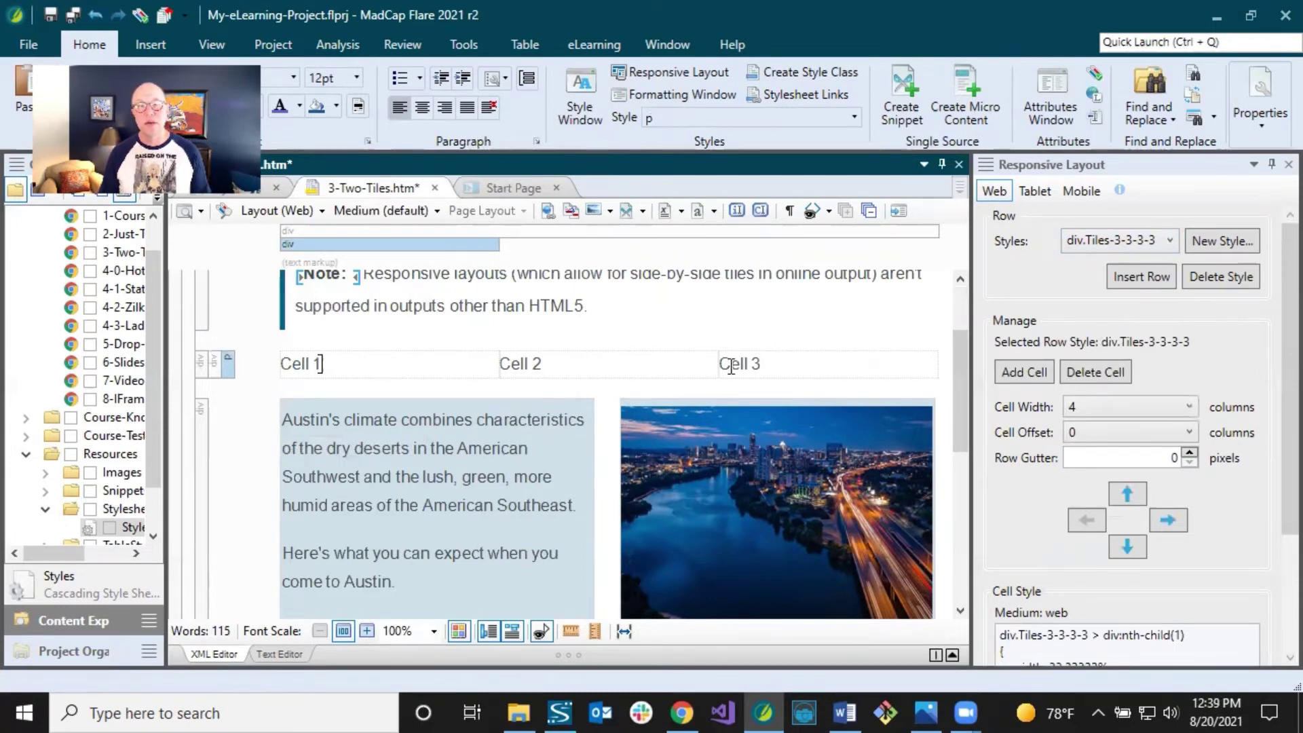
{"action": "left_click", "coordinate": [772, 364]}
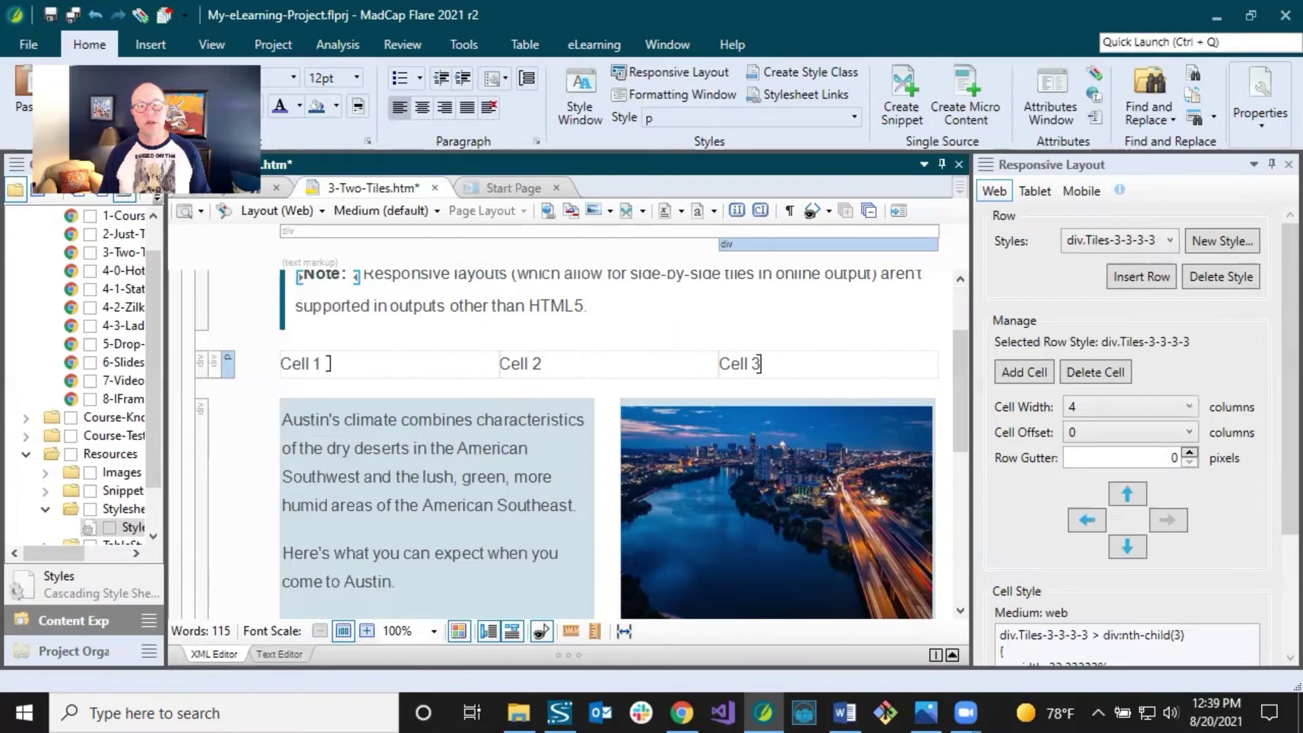
{"action": "left_click", "coordinate": [387, 365]}
{"action": "left_click", "coordinate": [562, 364]}
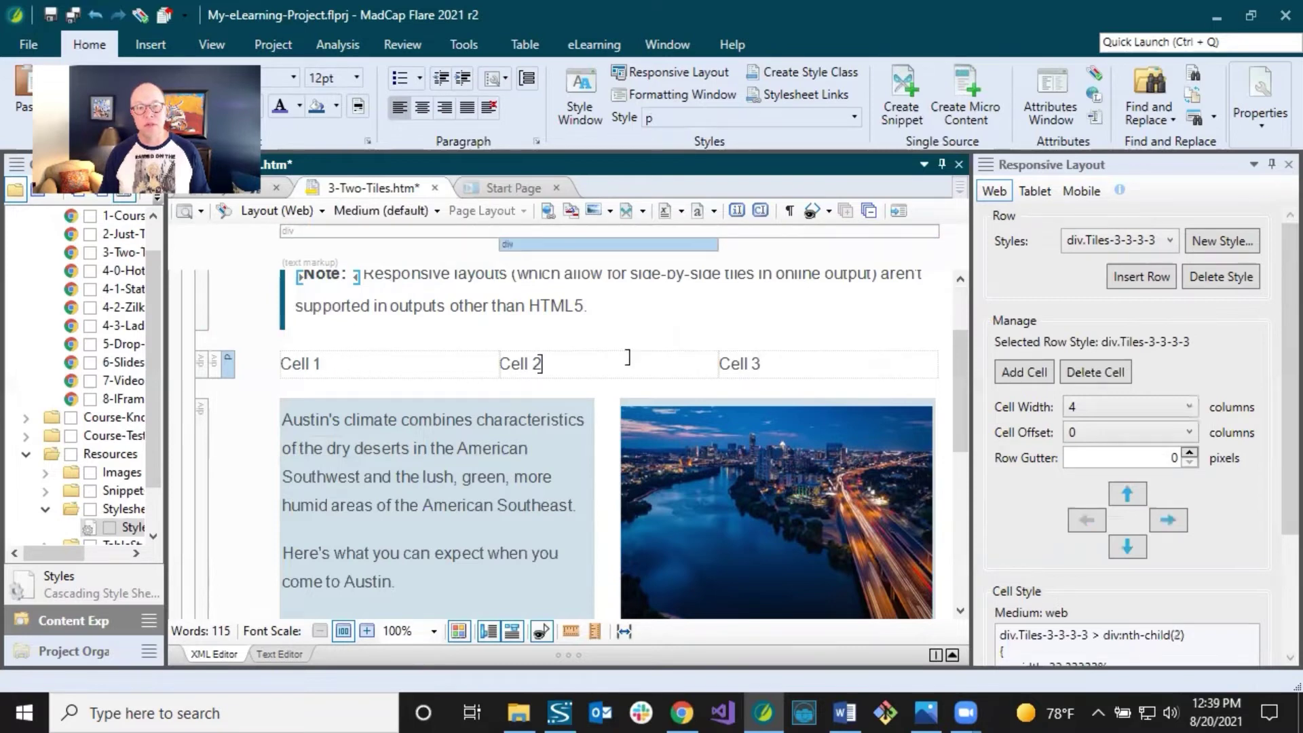
{"action": "left_click", "coordinate": [771, 363]}
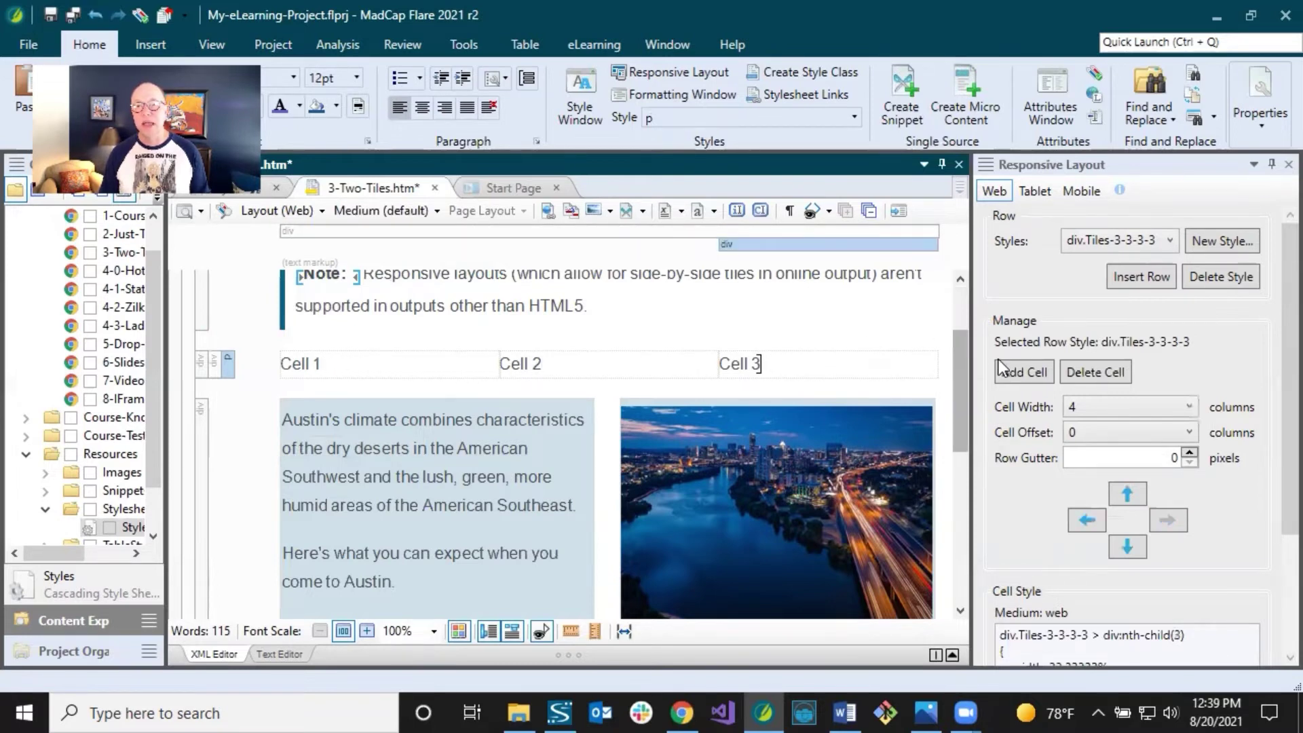
{"action": "left_click", "coordinate": [1017, 372]}
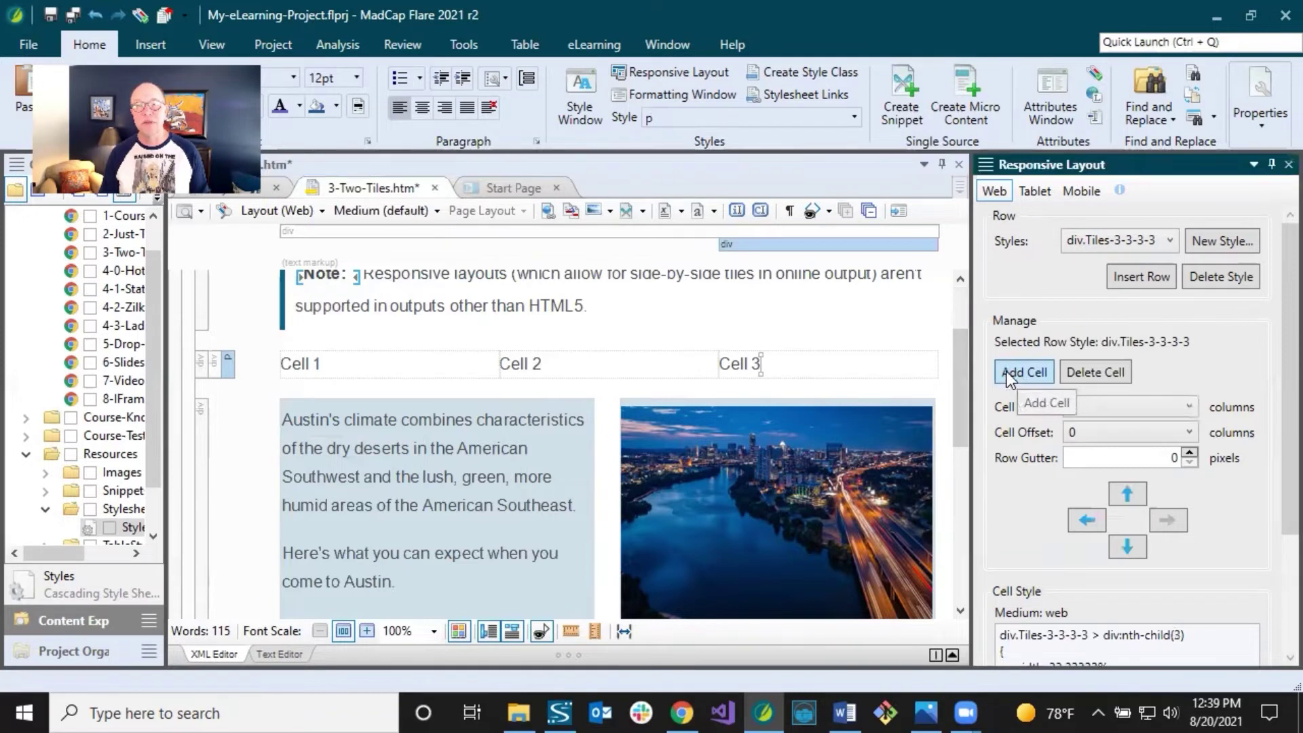
Compare the column widths of Cell 1 through Cell 4 in the new row.
{"action": "left_click", "coordinate": [309, 393]}
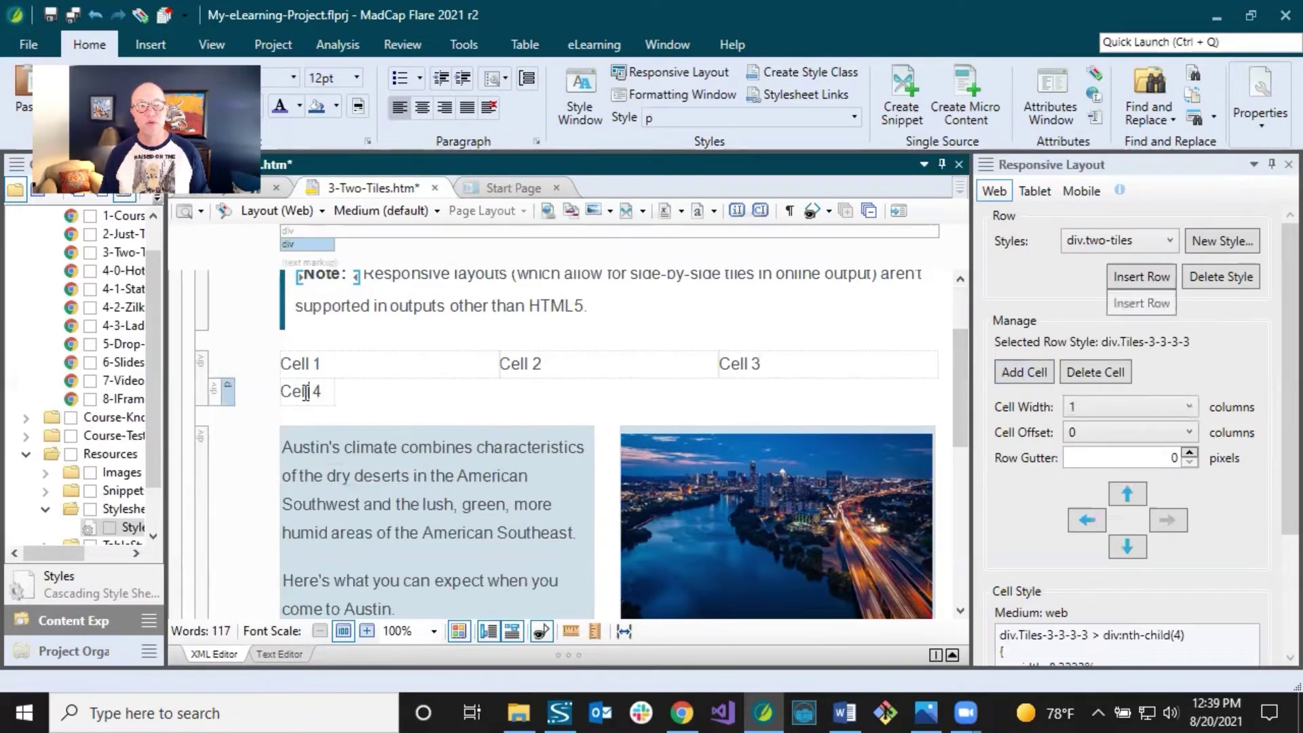
{"action": "left_click", "coordinate": [316, 364]}
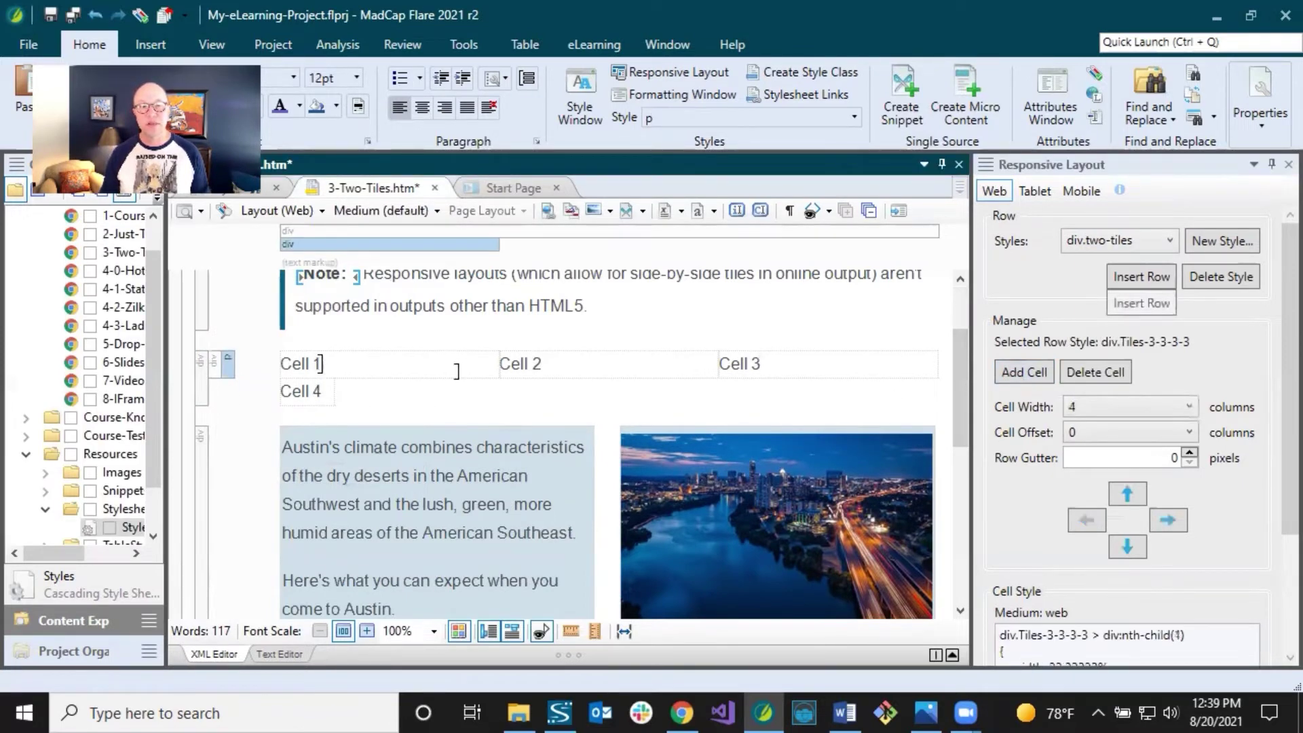
{"action": "left_click", "coordinate": [520, 365]}
{"action": "left_click", "coordinate": [748, 364]}
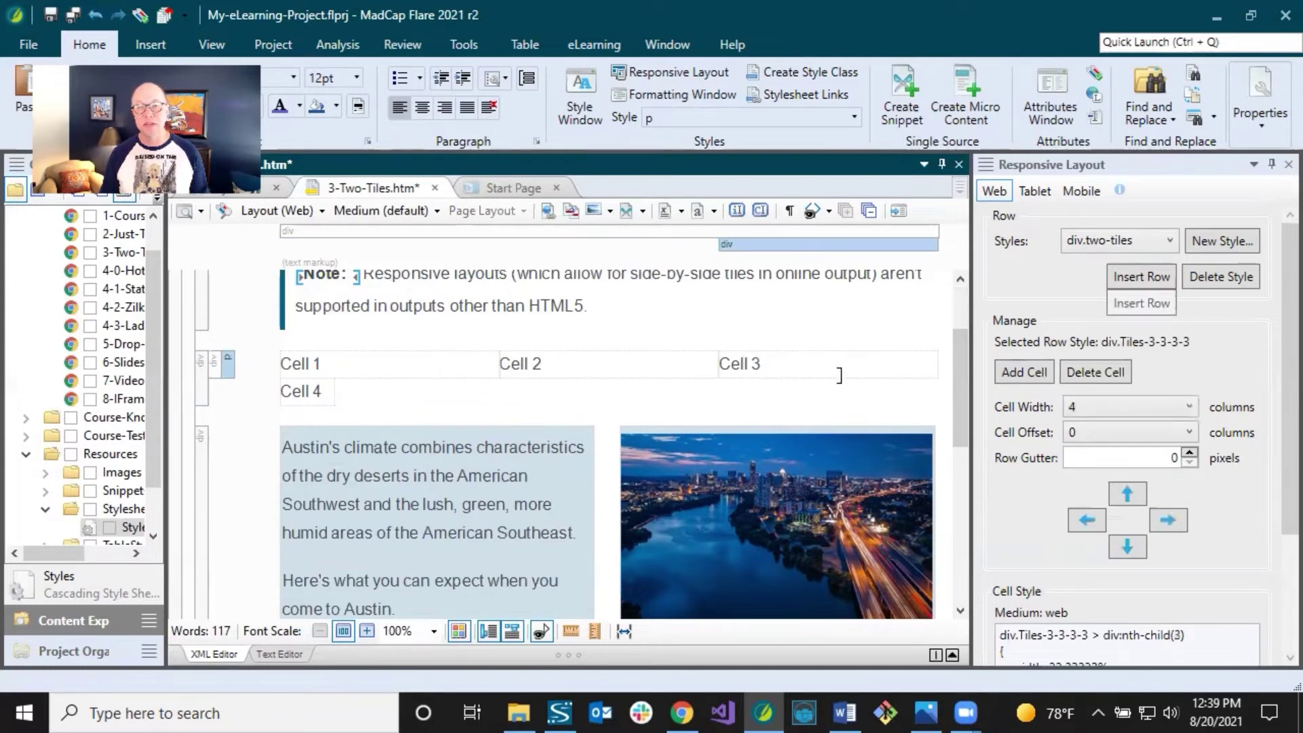
{"action": "left_click", "coordinate": [308, 390]}
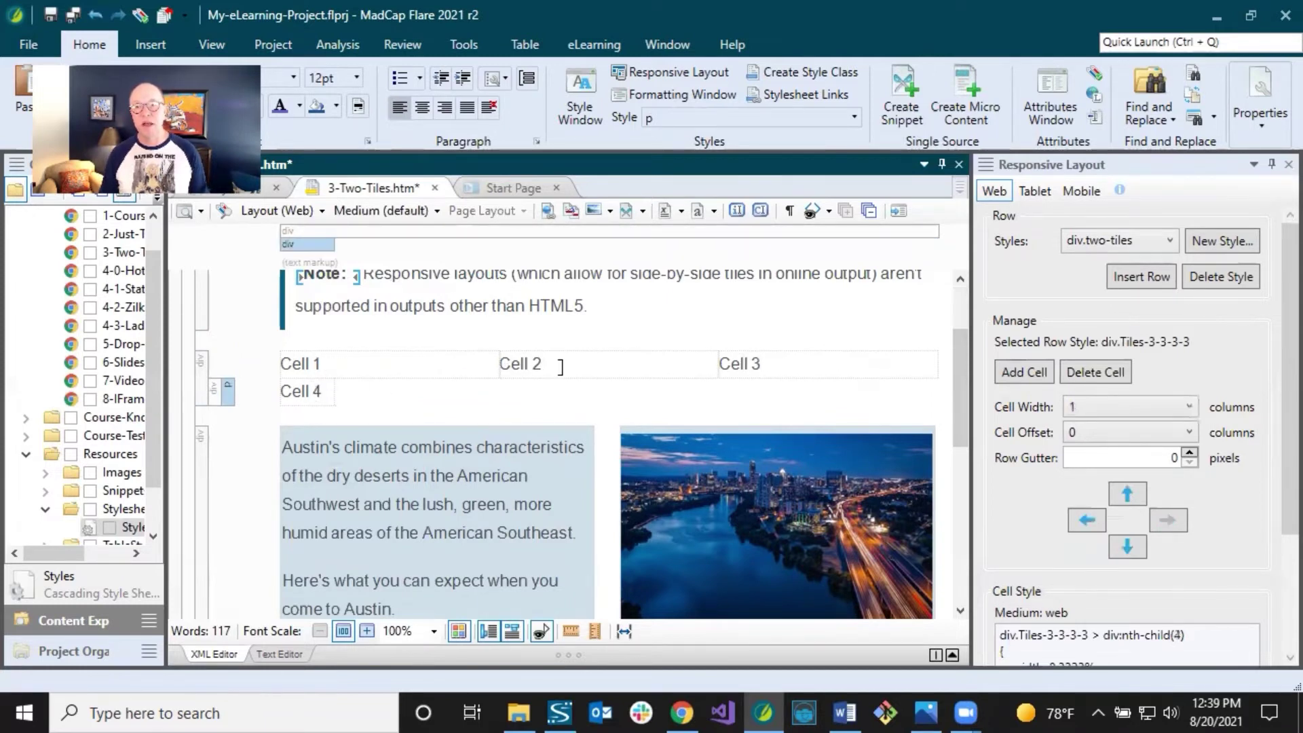
Set the cell width of both Cell 1 and Cell 2 to 3 columns for the Web medium.
{"action": "left_click", "coordinate": [325, 363]}
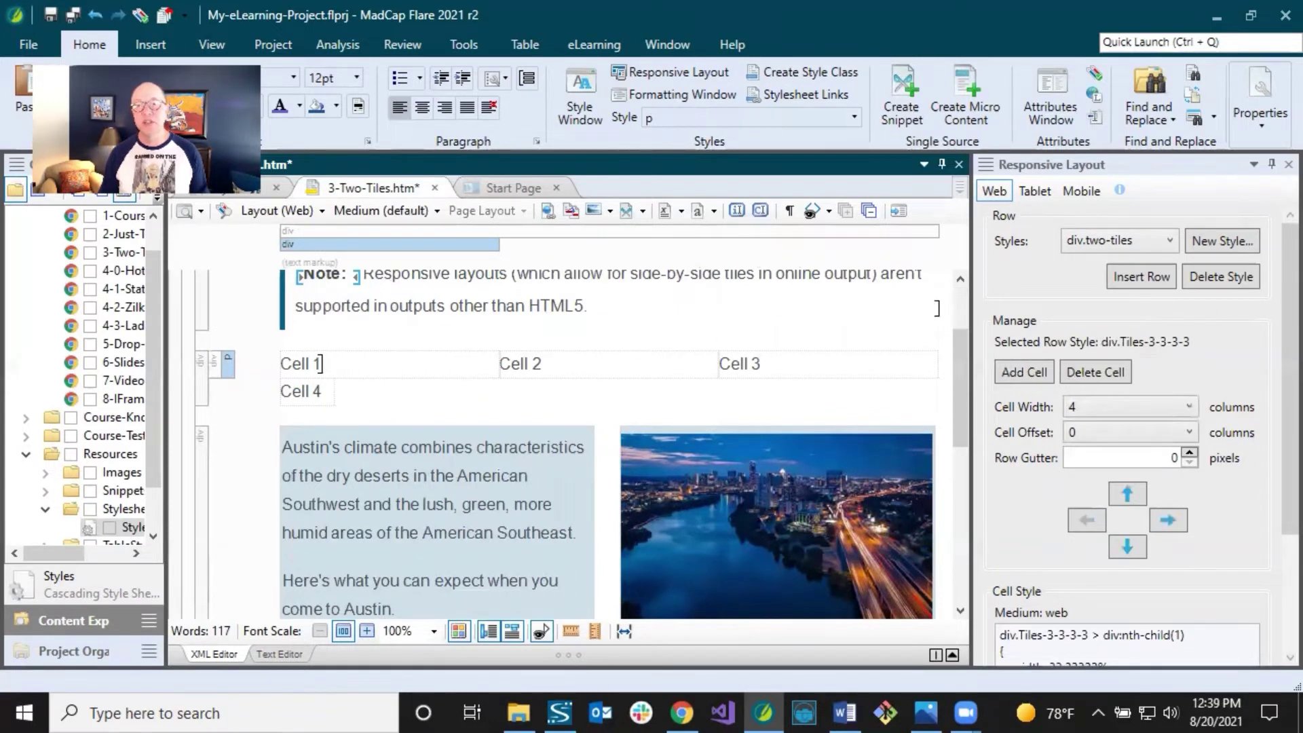
{"action": "left_click", "coordinate": [1093, 408]}
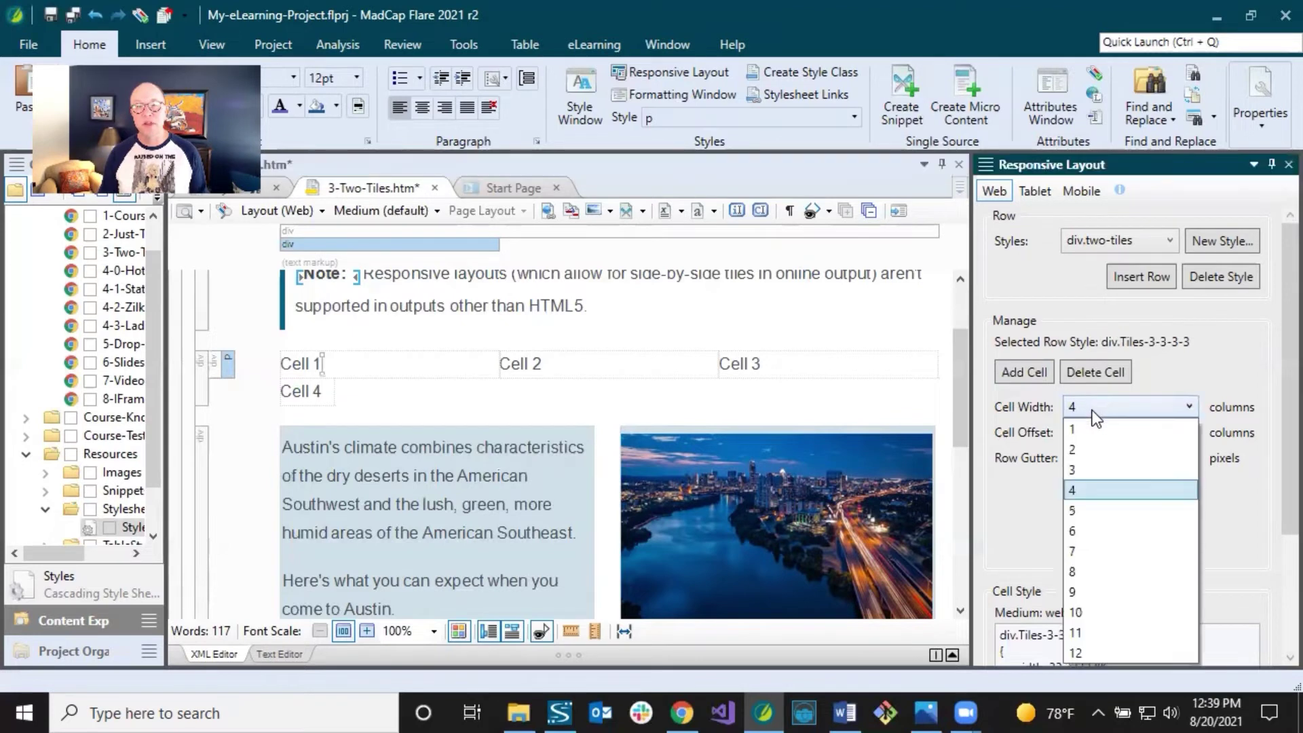
{"action": "left_click", "coordinate": [1083, 467]}
{"action": "left_click", "coordinate": [517, 364]}
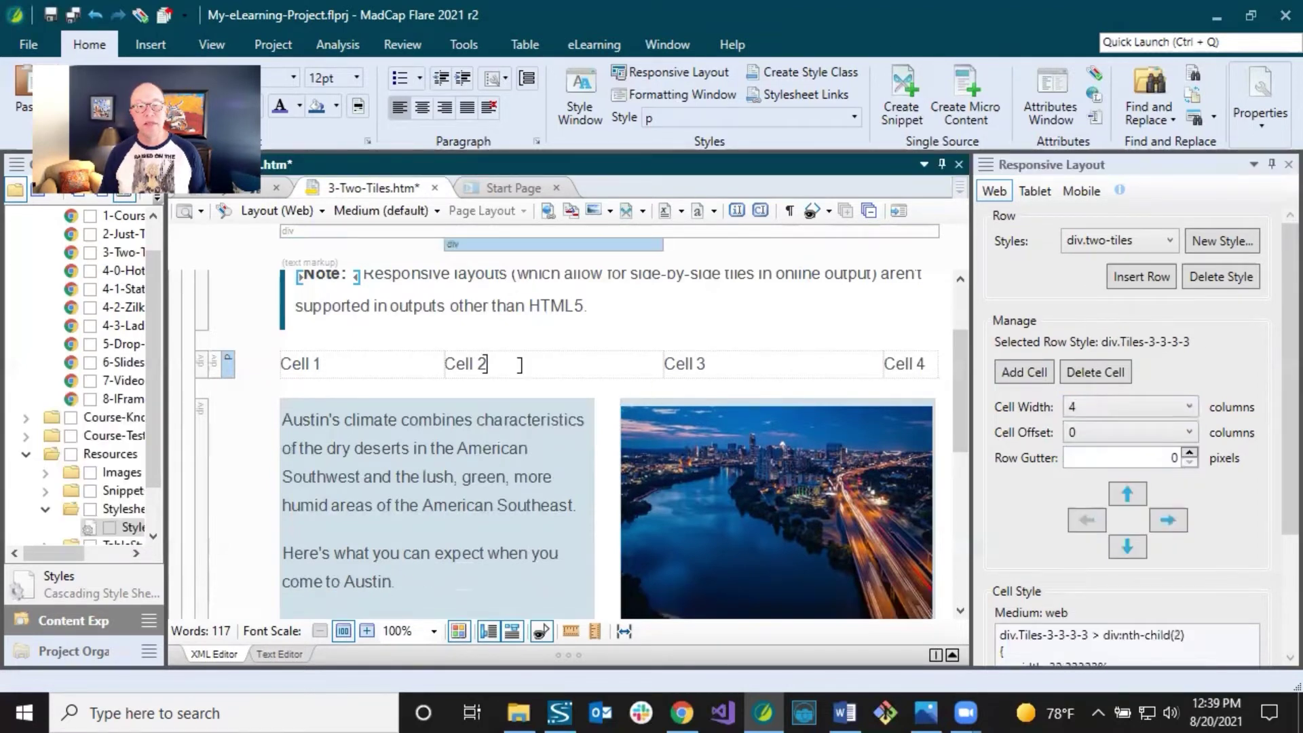
{"action": "left_click", "coordinate": [1086, 406]}
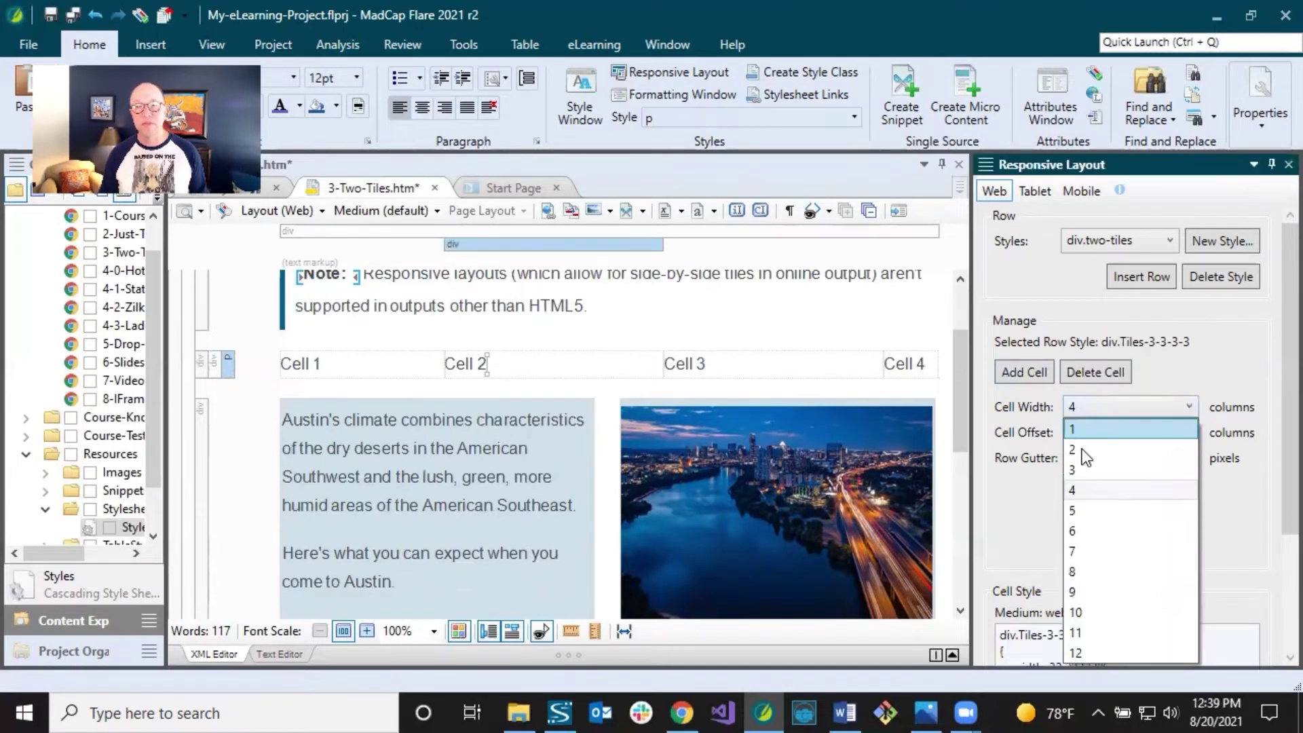
{"action": "left_click", "coordinate": [1078, 471]}
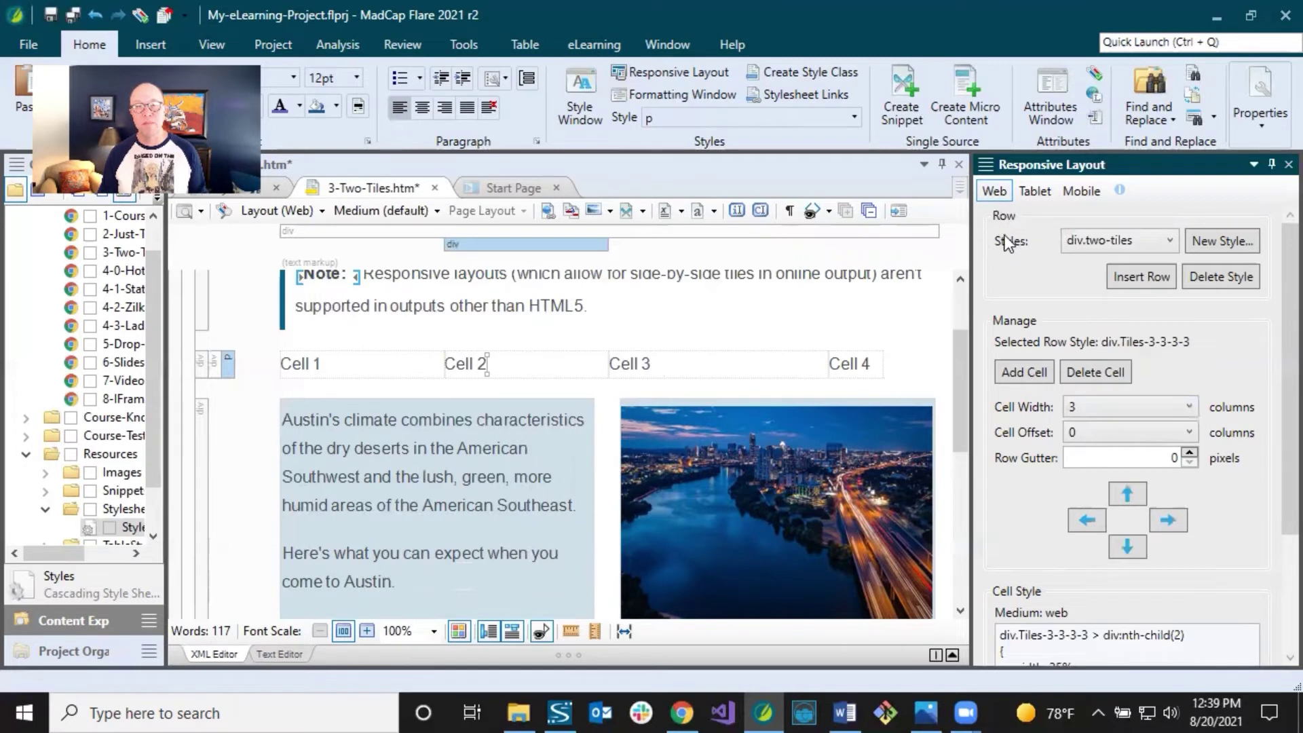
Set the cell width of both Cell 3 and Cell 4 to 3 columns for the Web medium.
{"action": "left_click", "coordinate": [681, 363]}
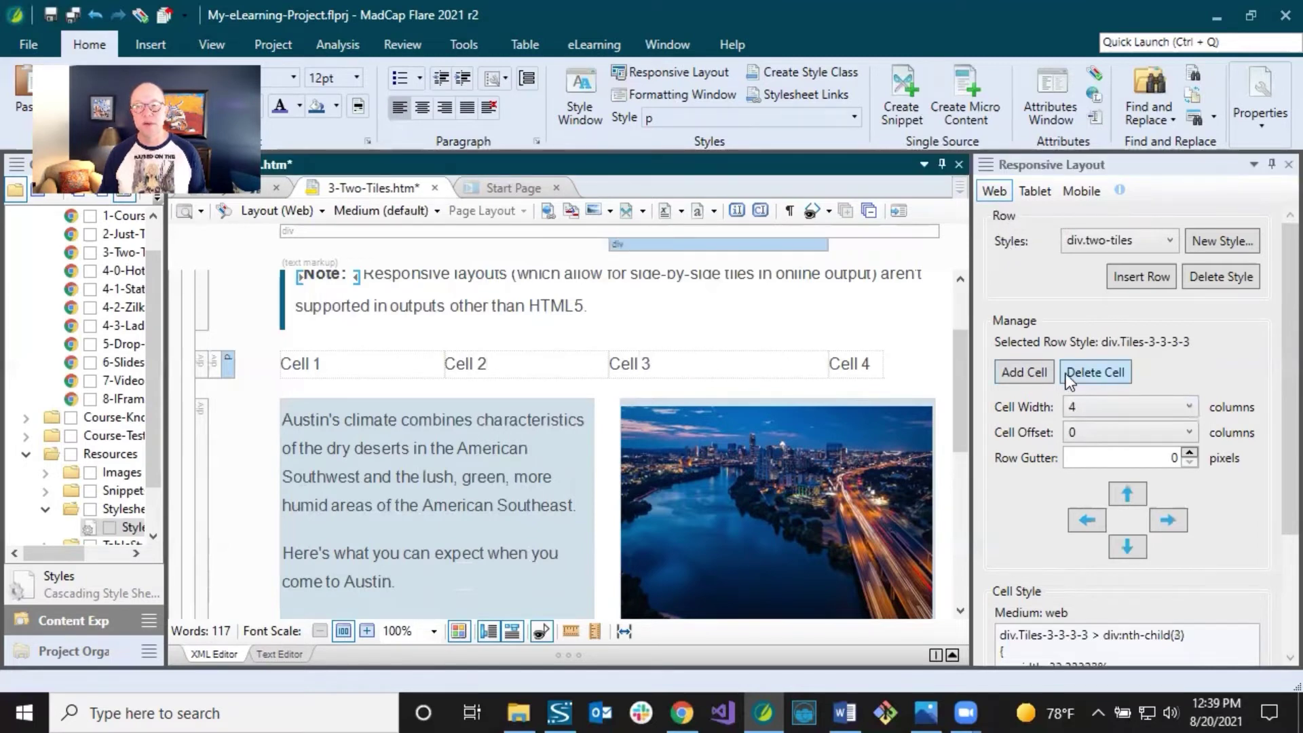
{"action": "left_click", "coordinate": [1080, 407]}
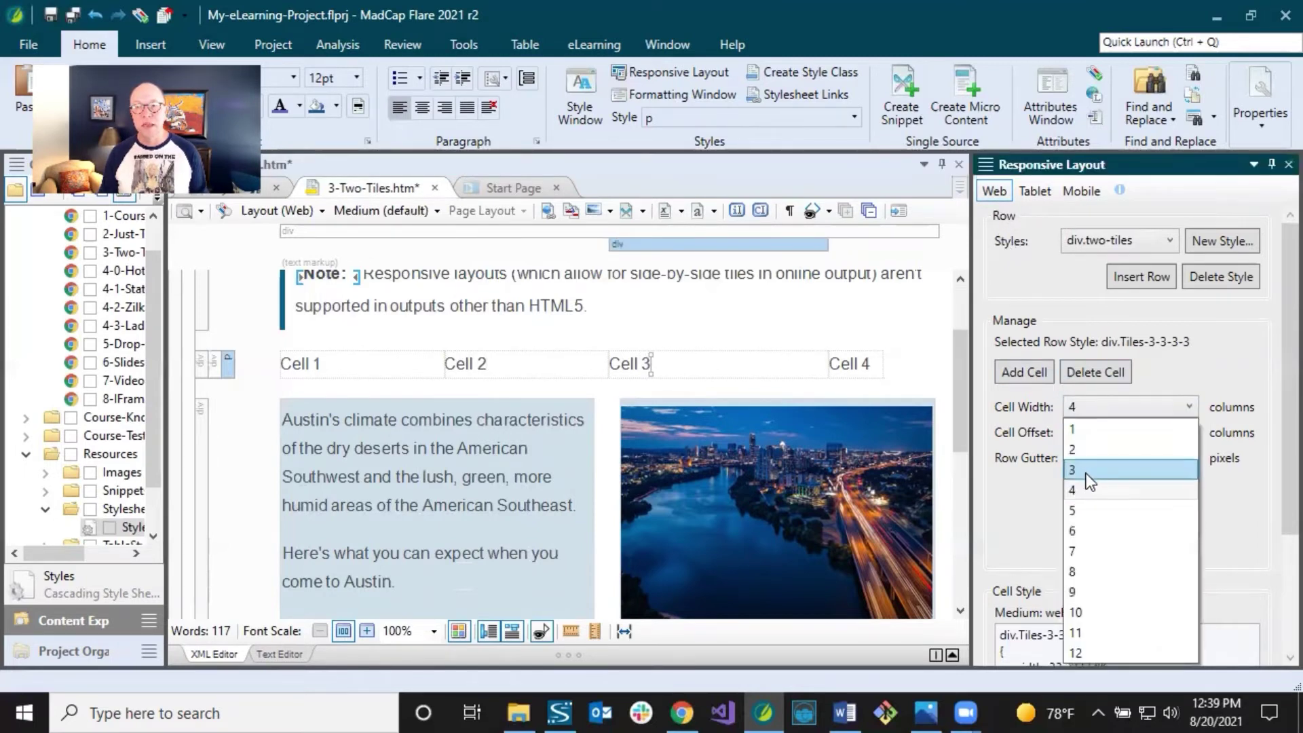
{"action": "left_click", "coordinate": [1085, 471]}
{"action": "left_click", "coordinate": [808, 364]}
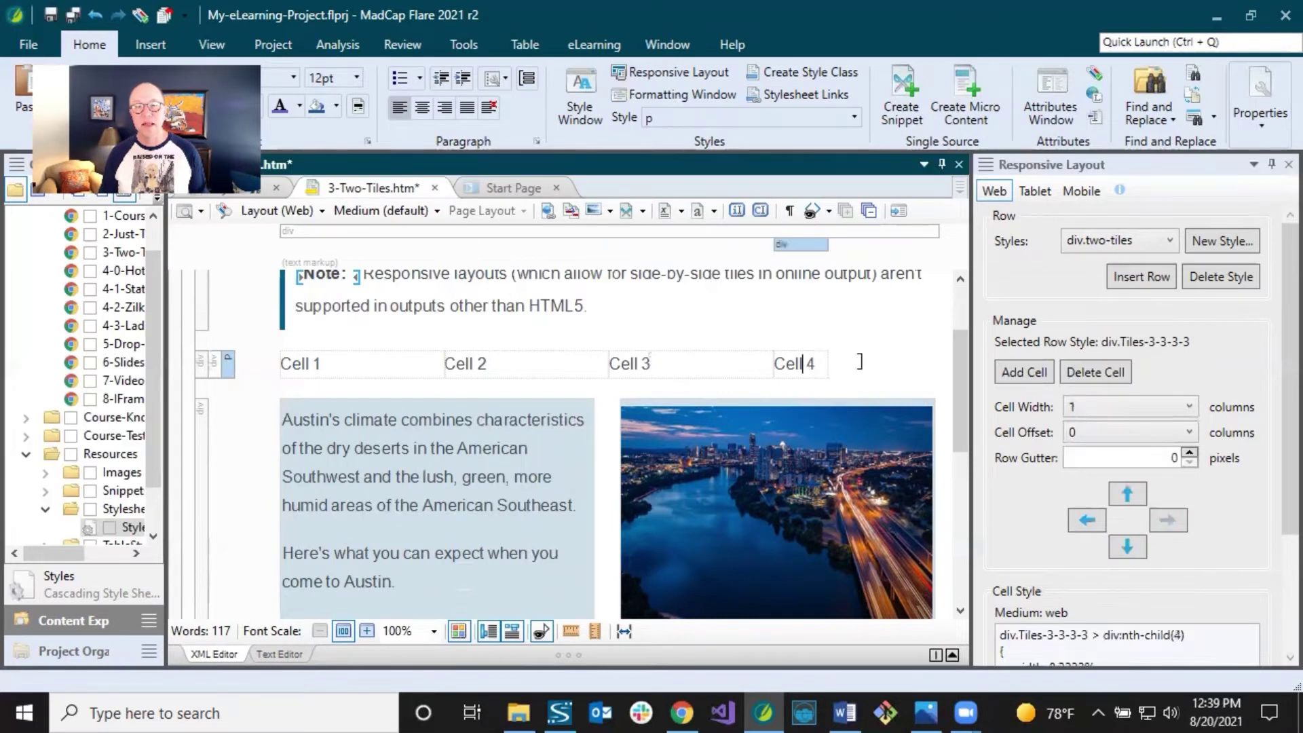
{"action": "left_click", "coordinate": [1105, 408]}
{"action": "left_click", "coordinate": [1086, 468]}
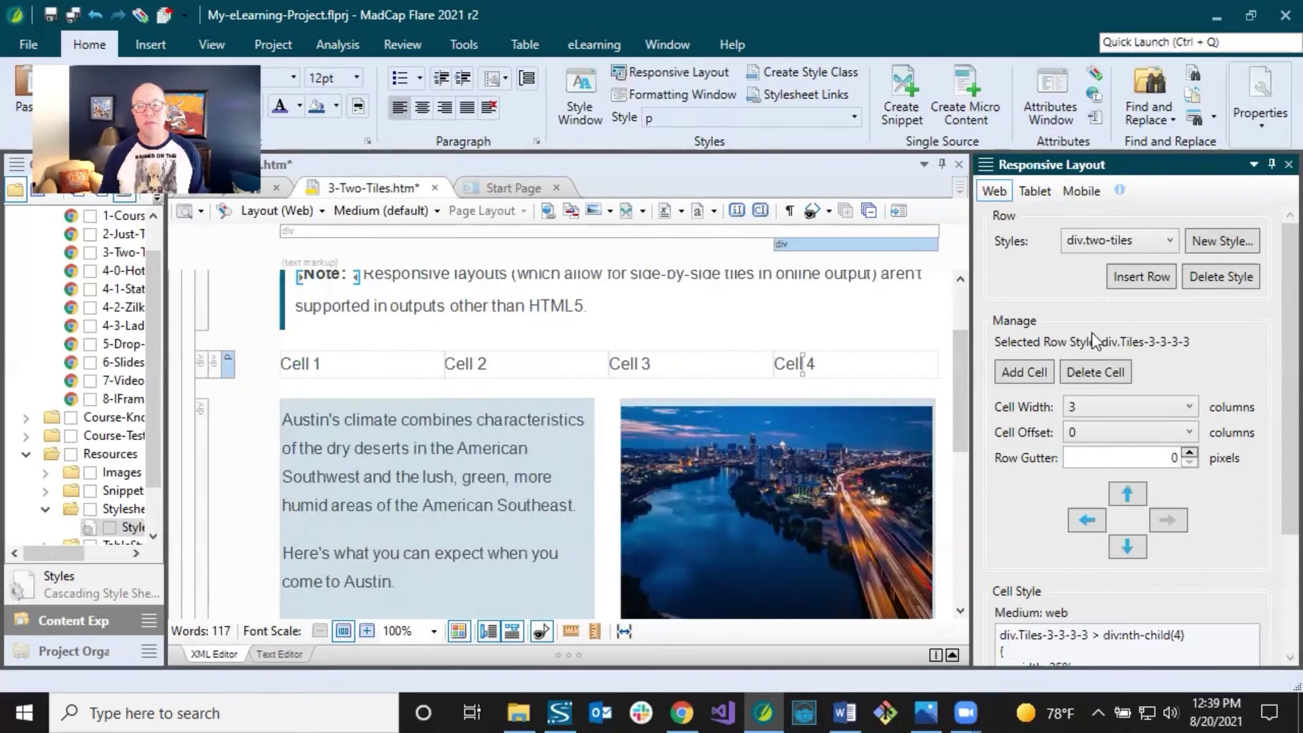
Switch the responsive layout to the Tablet medium and set the width of Cell 1 to 6 columns.
{"action": "left_click", "coordinate": [1036, 198]}
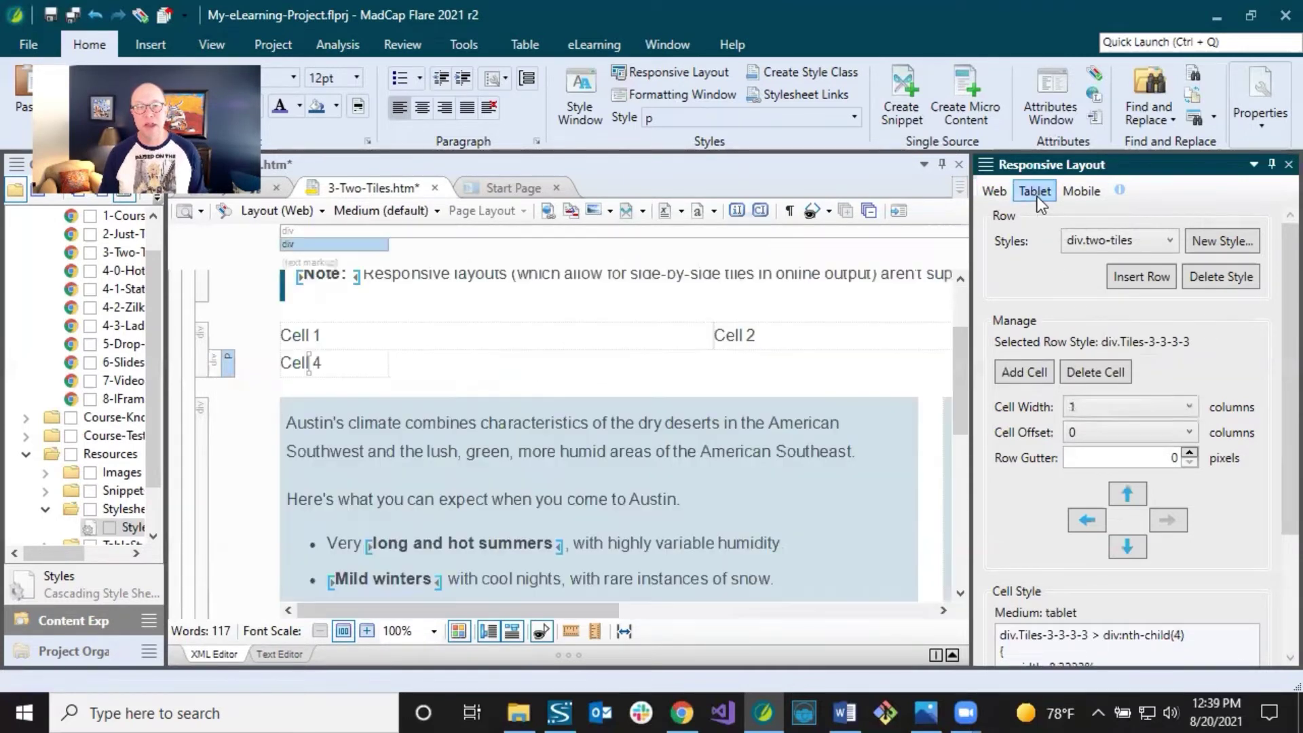
{"action": "left_click", "coordinate": [349, 343]}
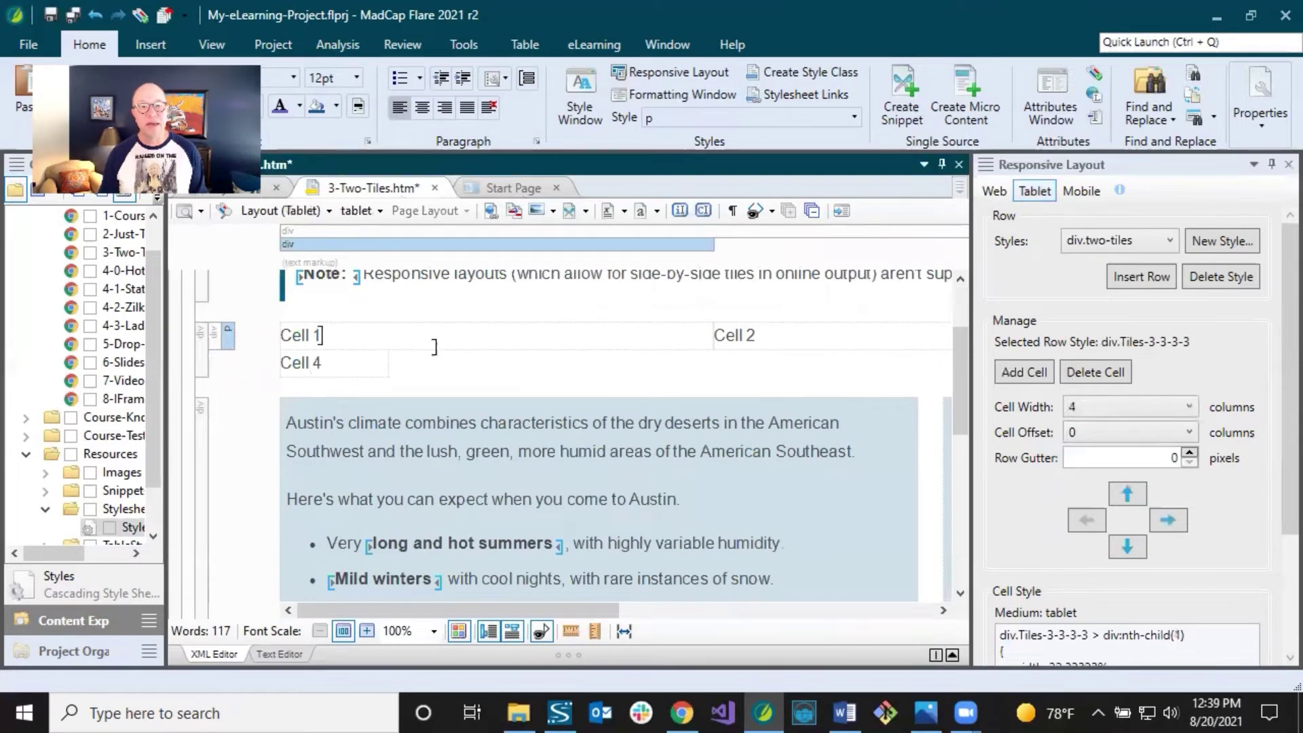
{"action": "left_click_drag", "start_coordinate": [588, 612], "coordinate": [467, 600]}
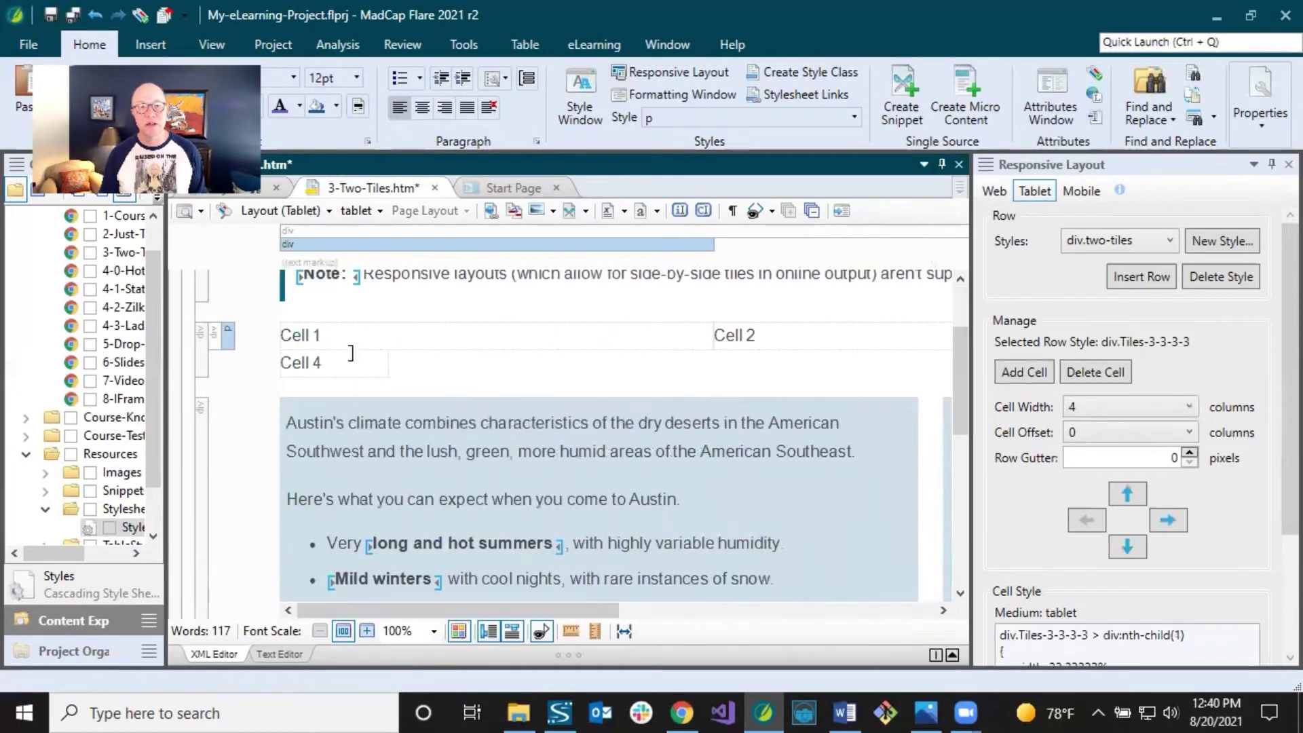
{"action": "left_click", "coordinate": [1086, 409]}
{"action": "left_click", "coordinate": [1084, 409]}
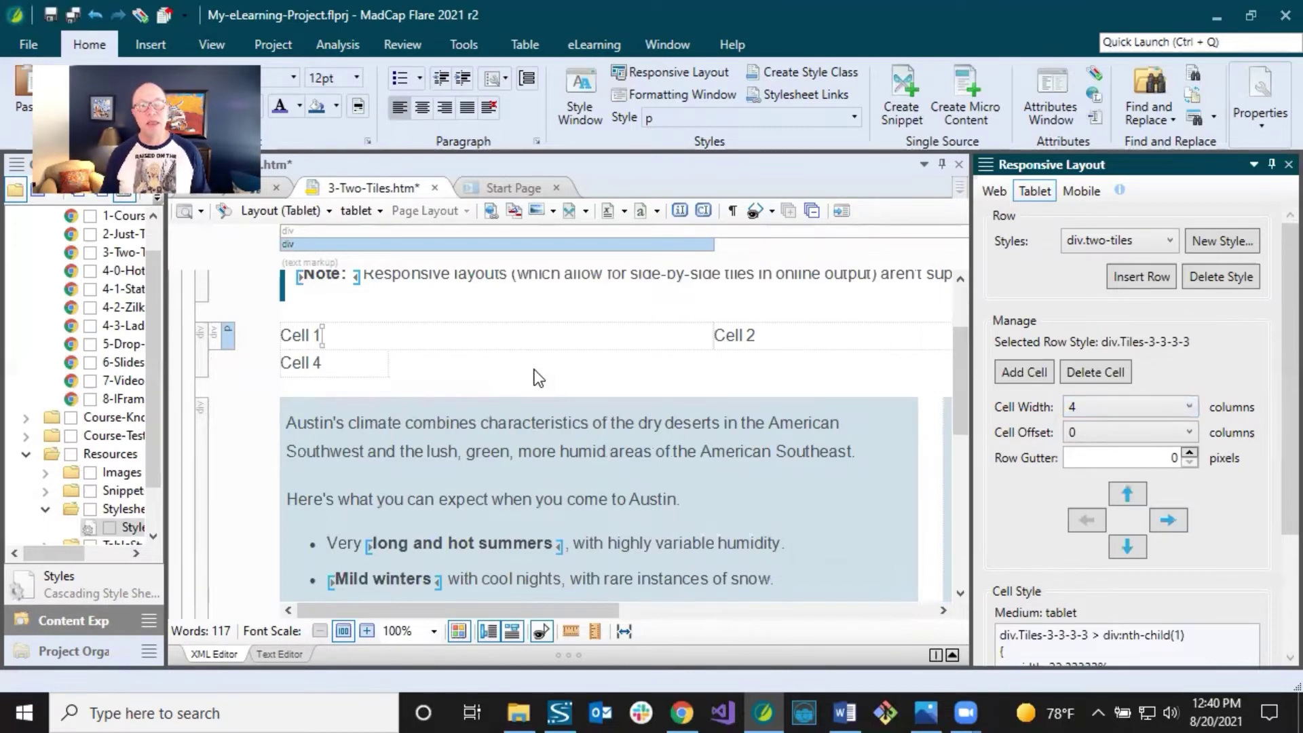
{"action": "left_click", "coordinate": [420, 335]}
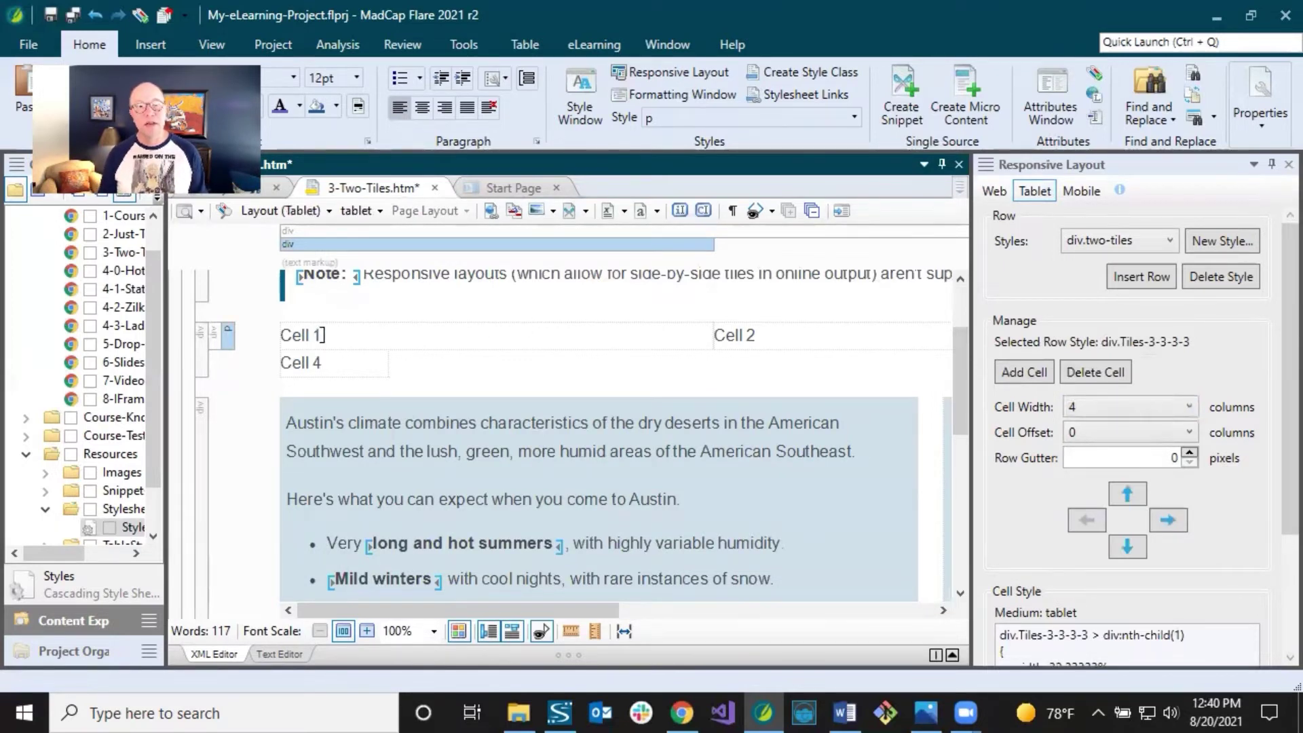
{"action": "left_click", "coordinate": [1093, 405]}
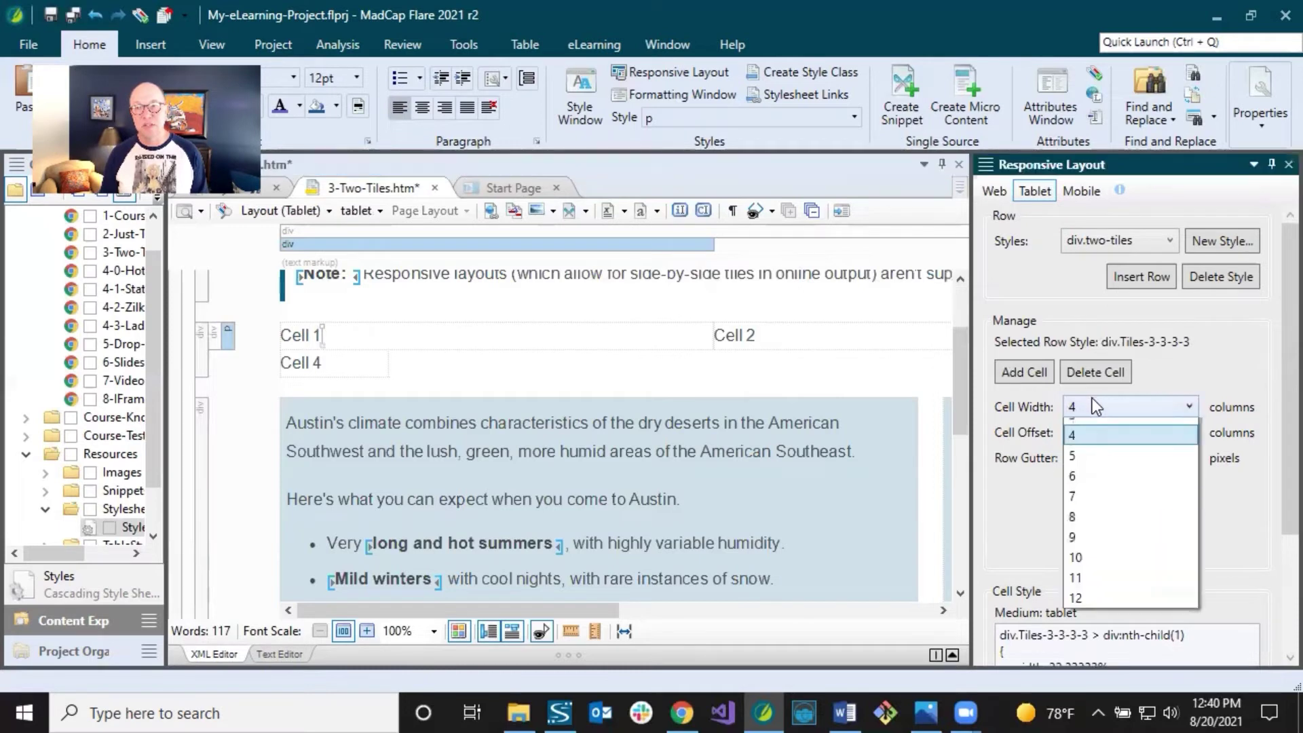
{"action": "left_click", "coordinate": [1072, 532]}
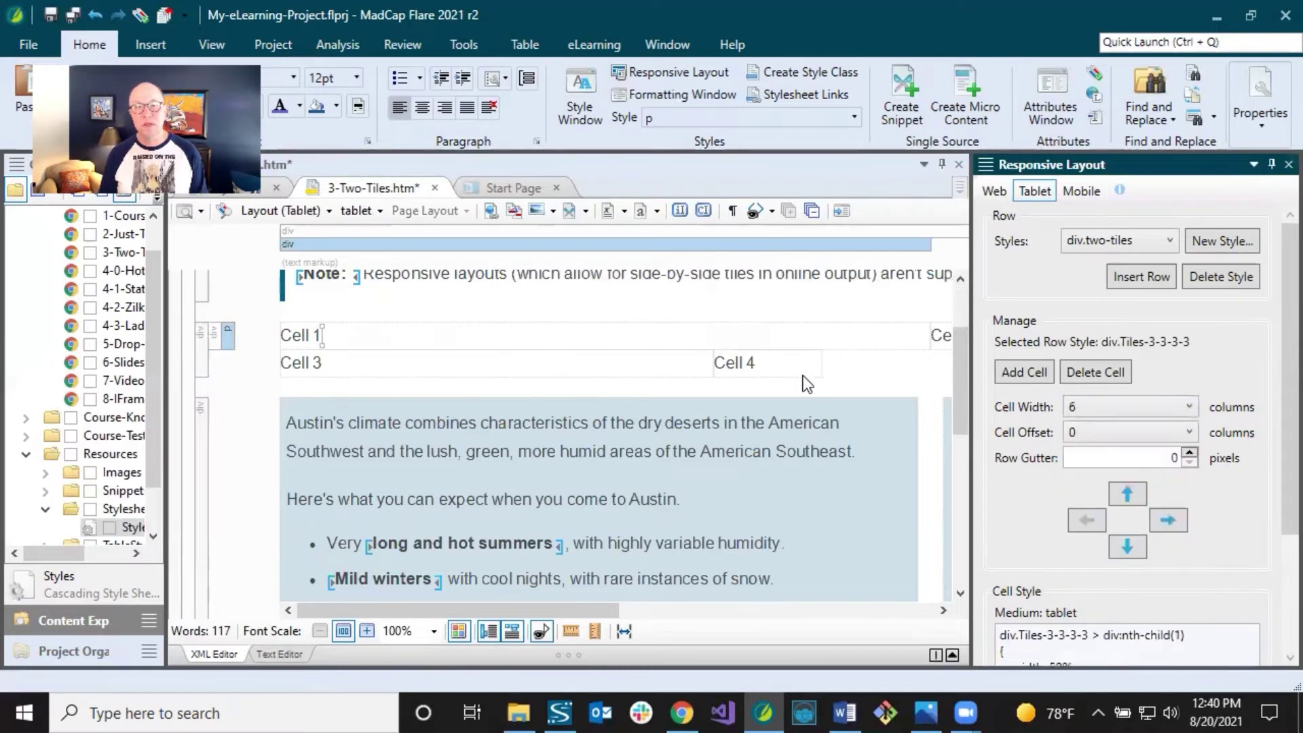
Set the cell width of both Cell 2 and Cell 3 to 6 columns for the Tablet medium.
{"action": "left_click", "coordinate": [947, 339]}
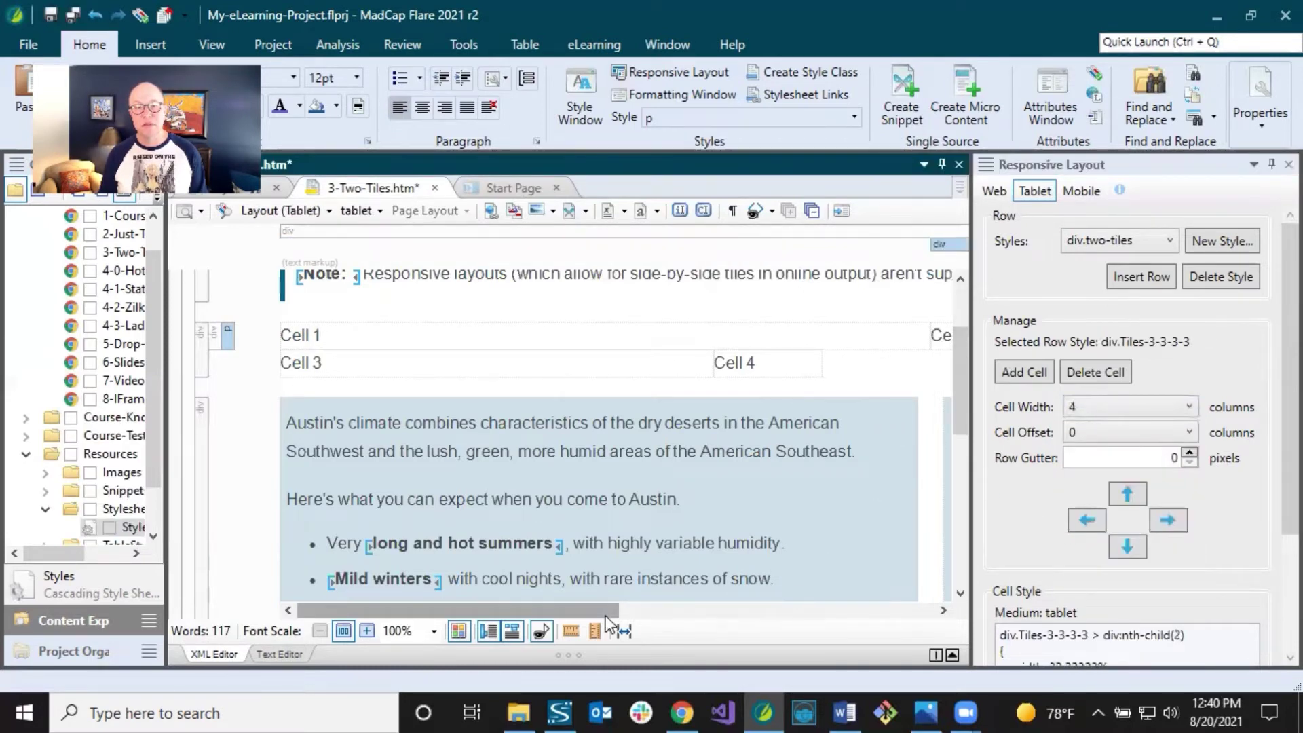
{"action": "left_click_drag", "start_coordinate": [604, 609], "coordinate": [702, 614]}
{"action": "left_click", "coordinate": [1126, 409]}
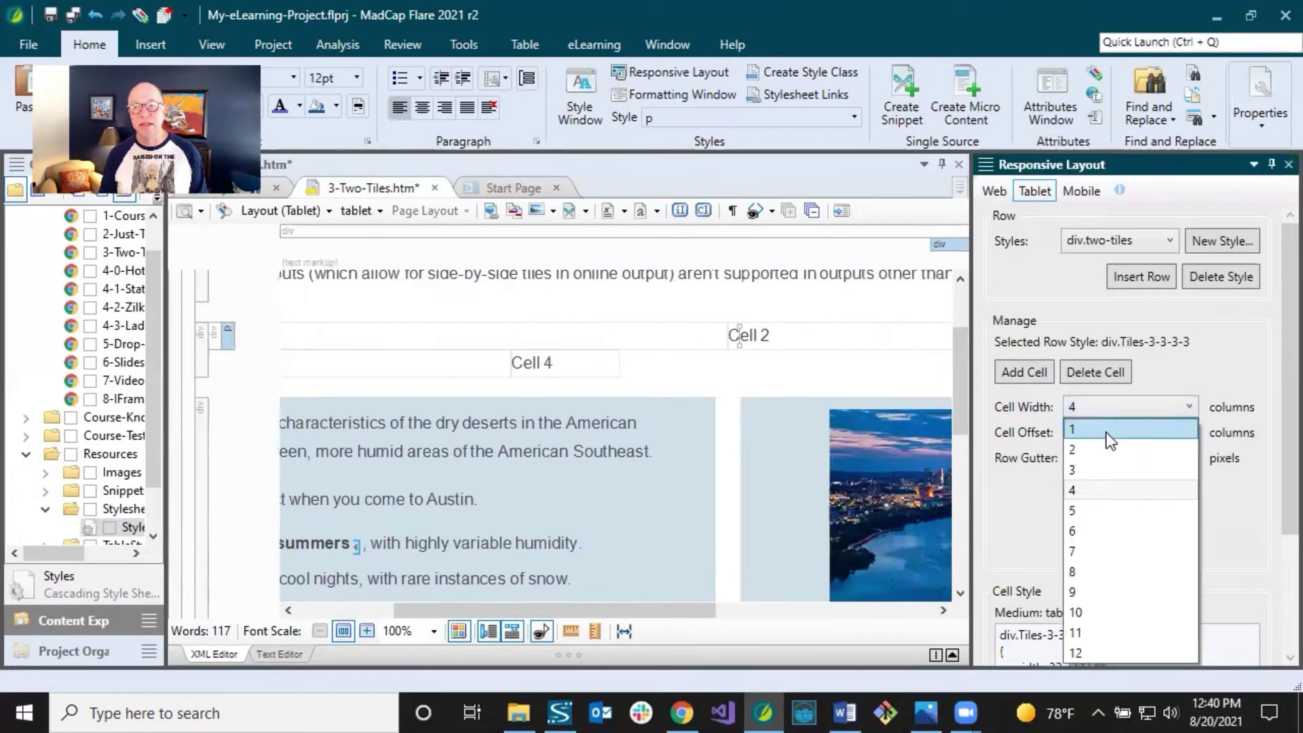
{"action": "left_click", "coordinate": [1082, 528]}
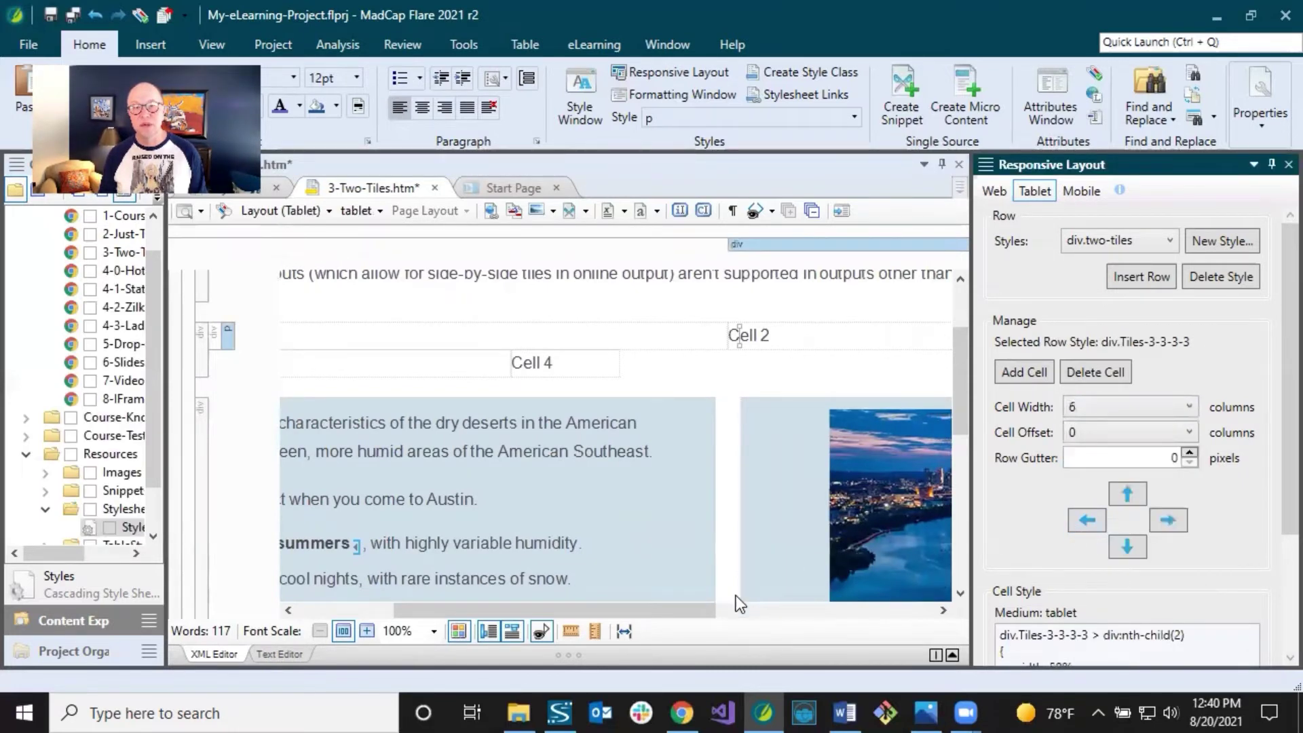
{"action": "left_click_drag", "start_coordinate": [689, 614], "coordinate": [480, 598]}
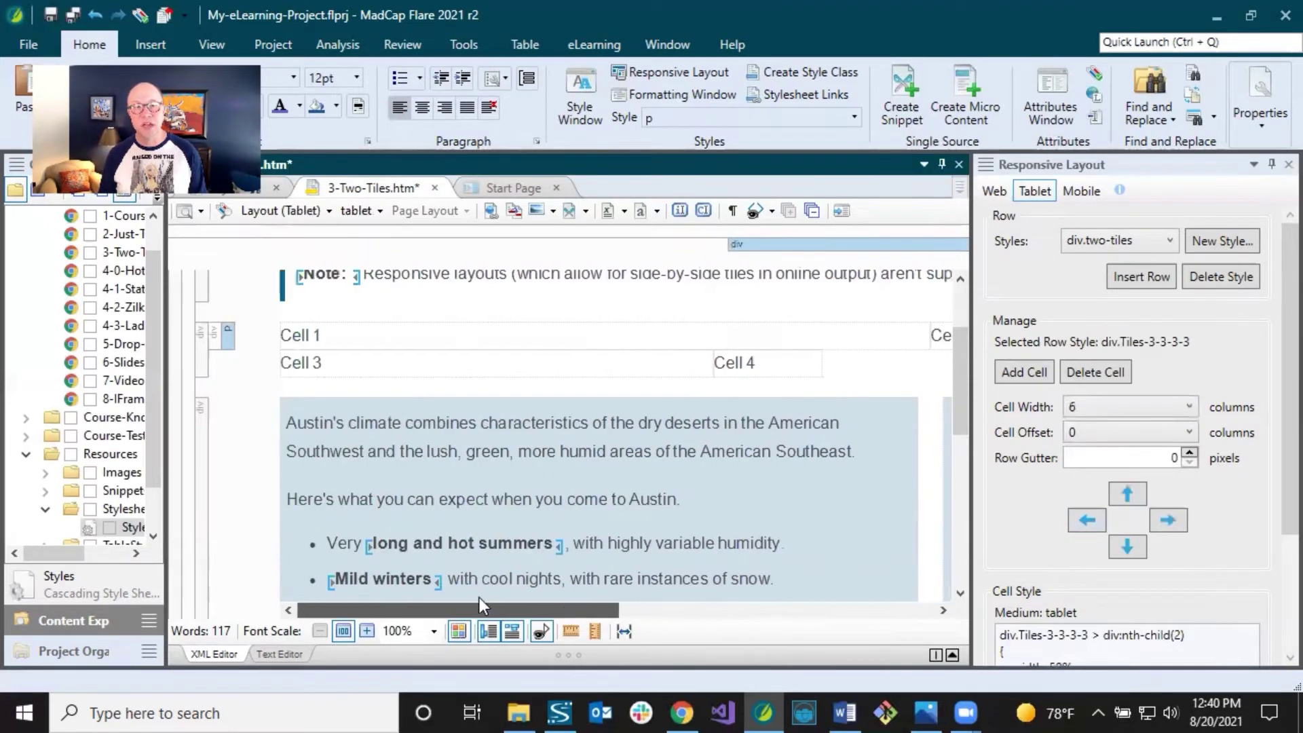
{"action": "left_click", "coordinate": [325, 363]}
{"action": "left_click", "coordinate": [1071, 409]}
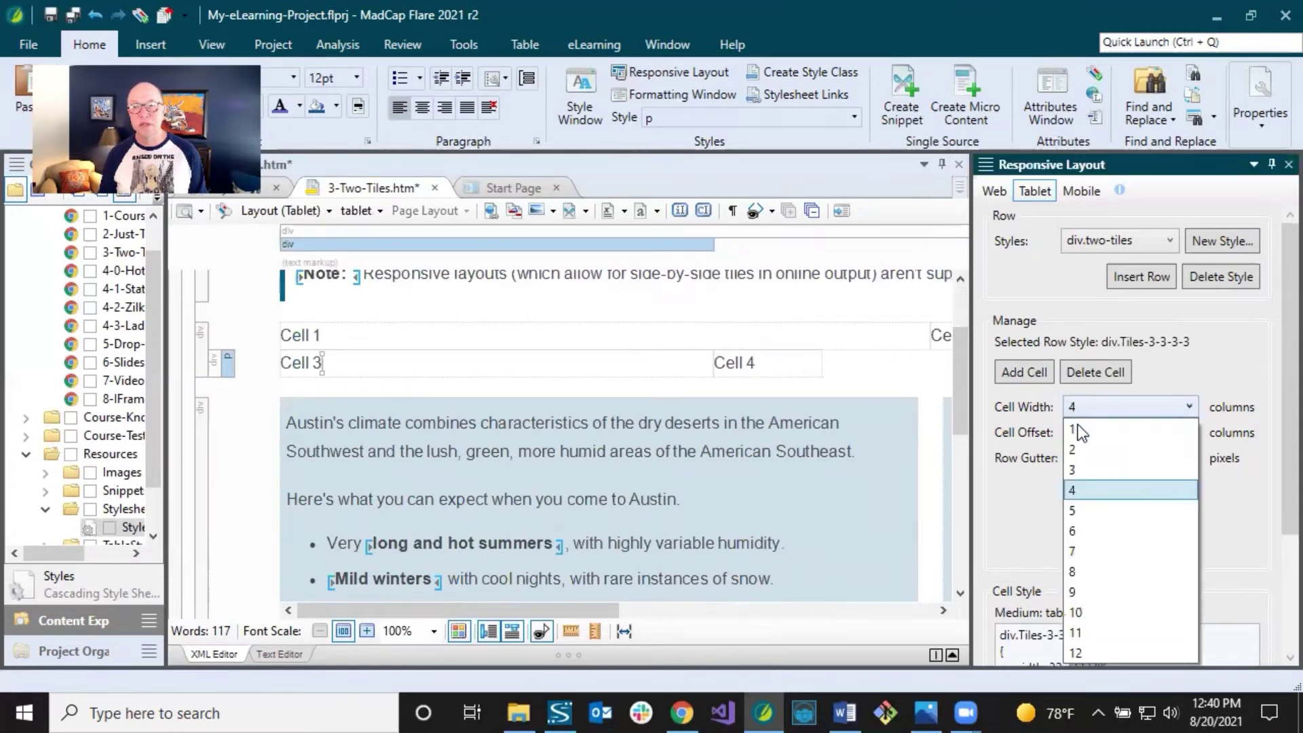
{"action": "left_click", "coordinate": [1077, 529]}
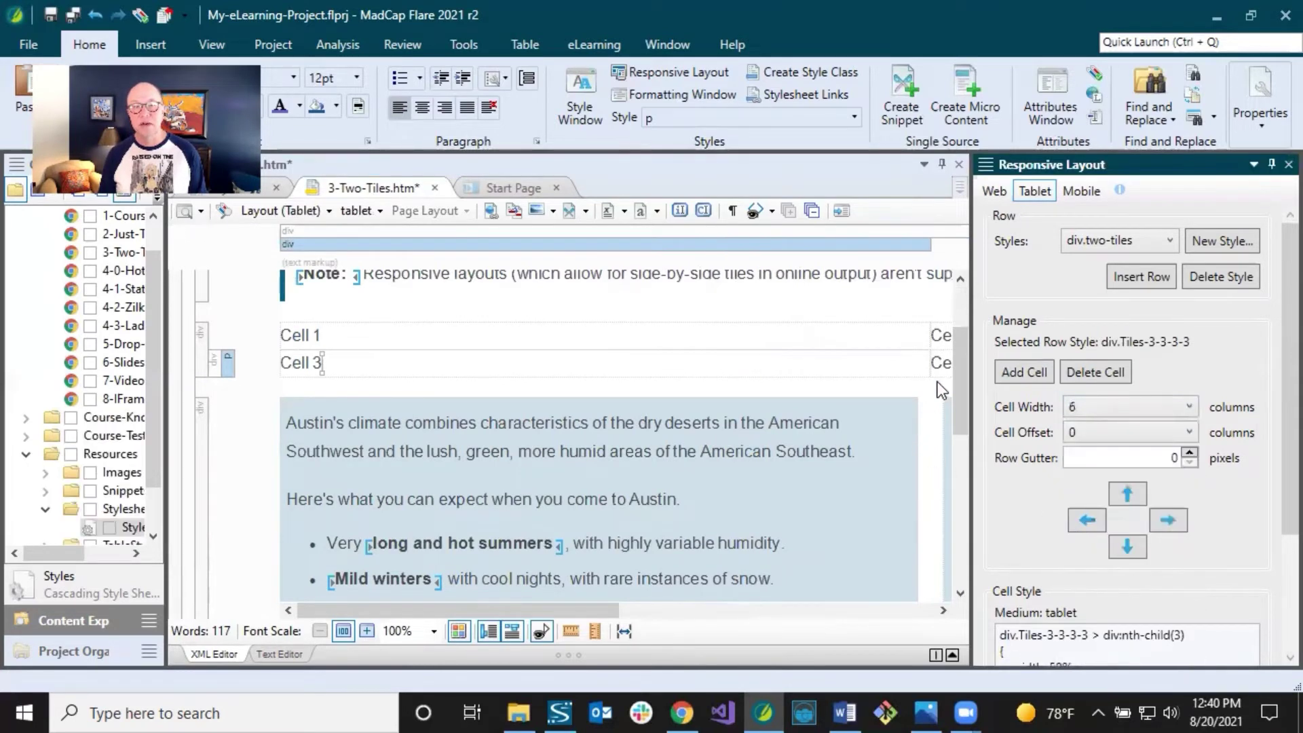
Set the width of Cell 4 to 6 columns for the Tablet medium.
{"action": "left_click_drag", "start_coordinate": [604, 611], "coordinate": [746, 548]}
{"action": "left_click", "coordinate": [486, 363]}
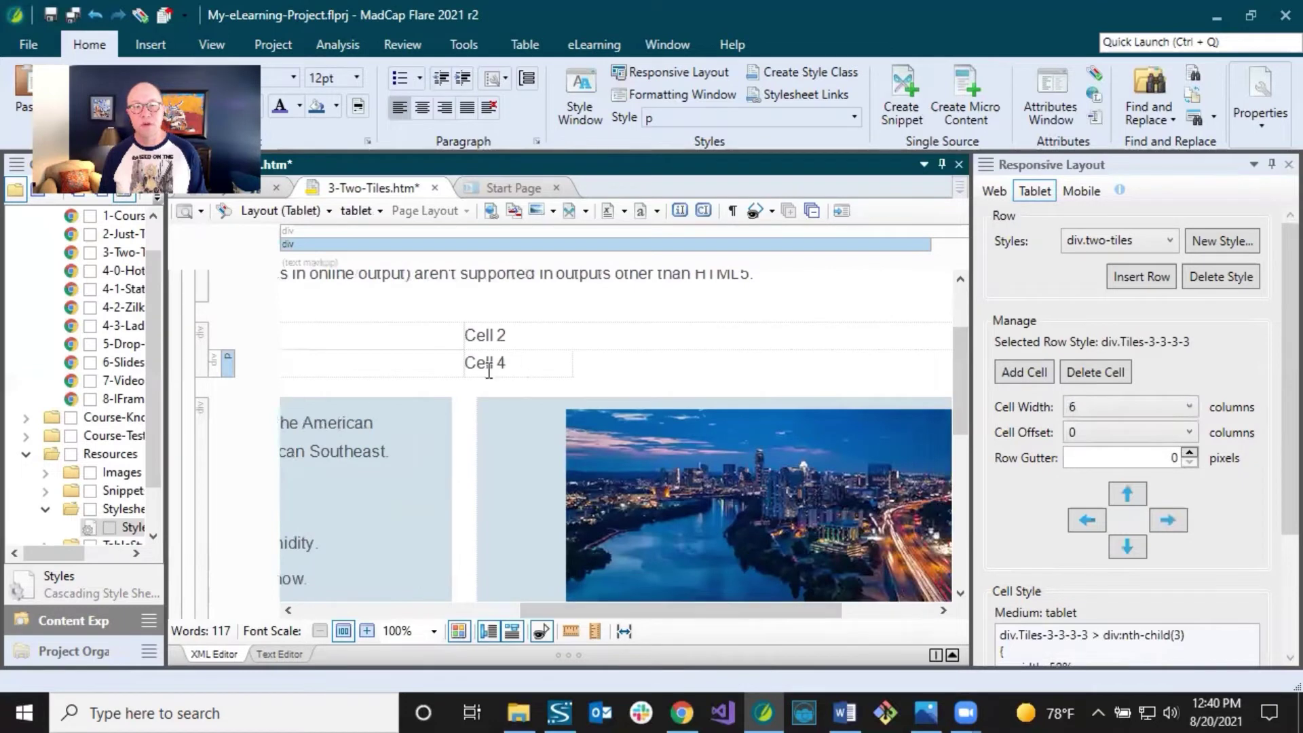
{"action": "left_click", "coordinate": [1078, 407]}
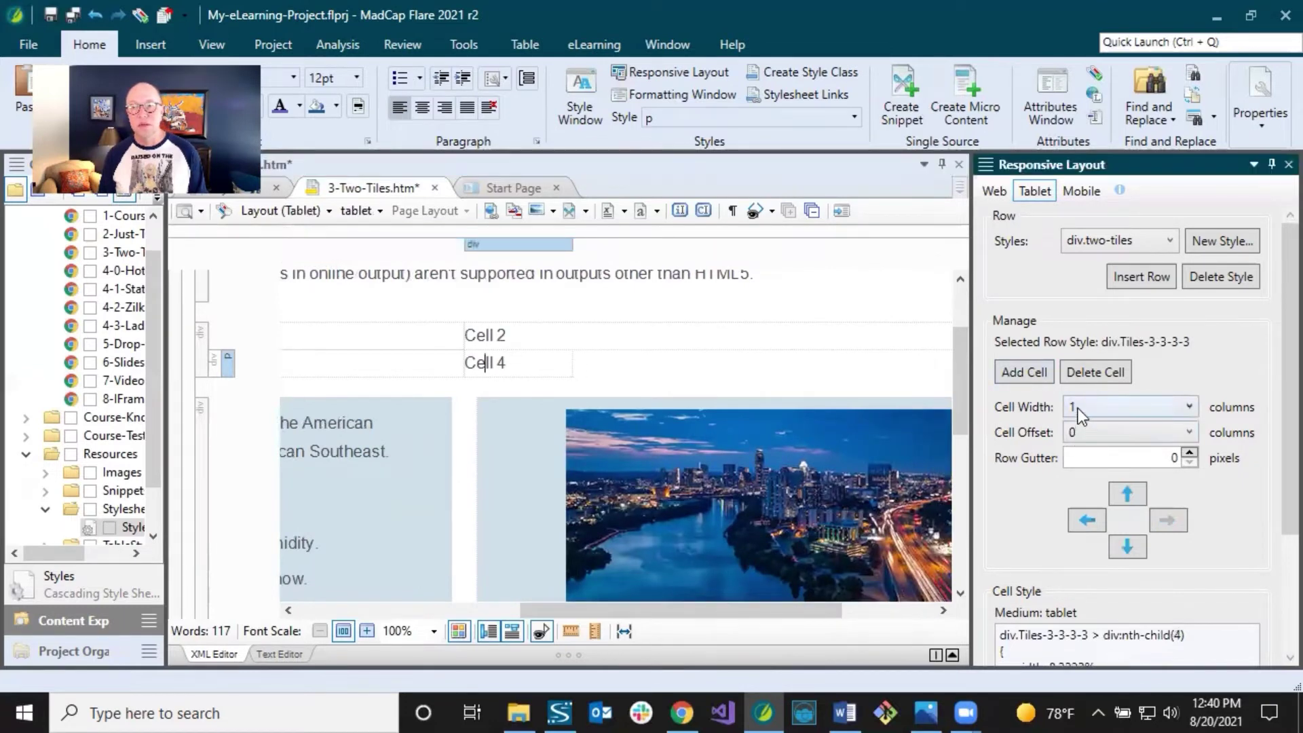
{"action": "left_click", "coordinate": [1079, 531]}
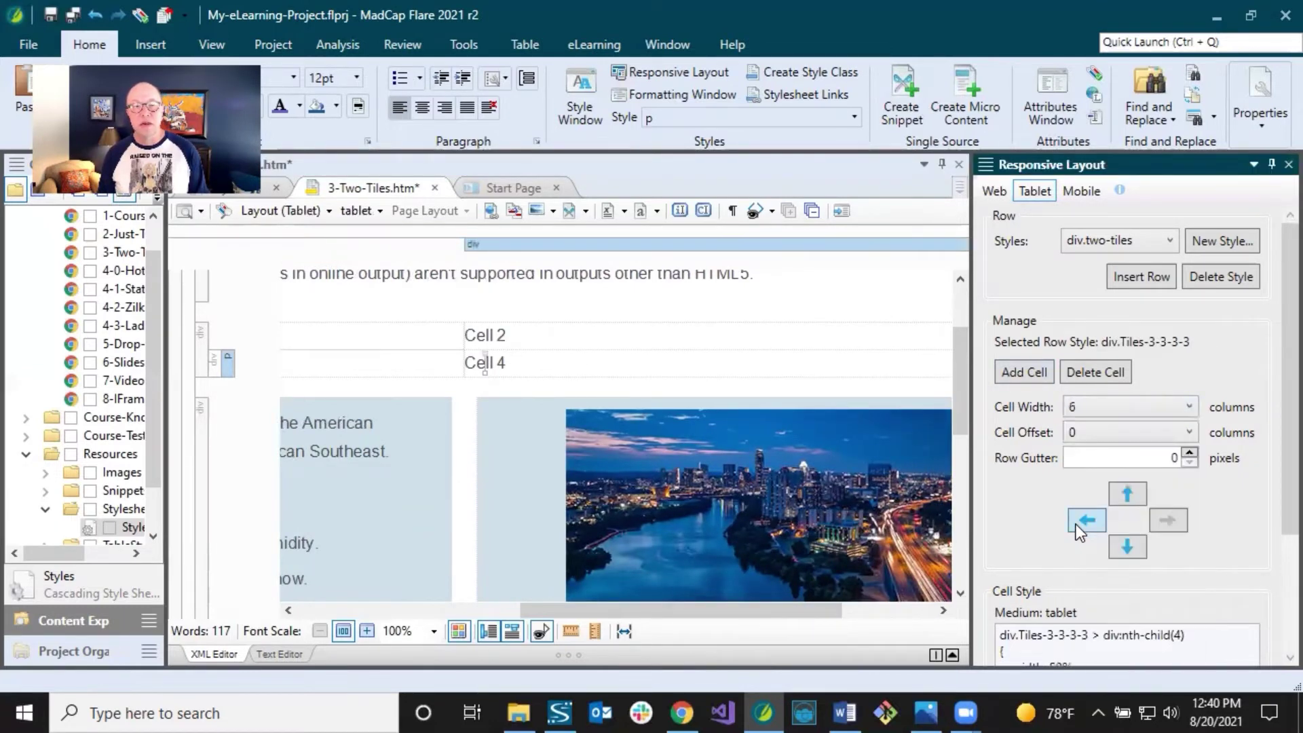
{"action": "left_click", "coordinate": [559, 612]}
{"action": "left_click_drag", "start_coordinate": [559, 612], "coordinate": [299, 608]}
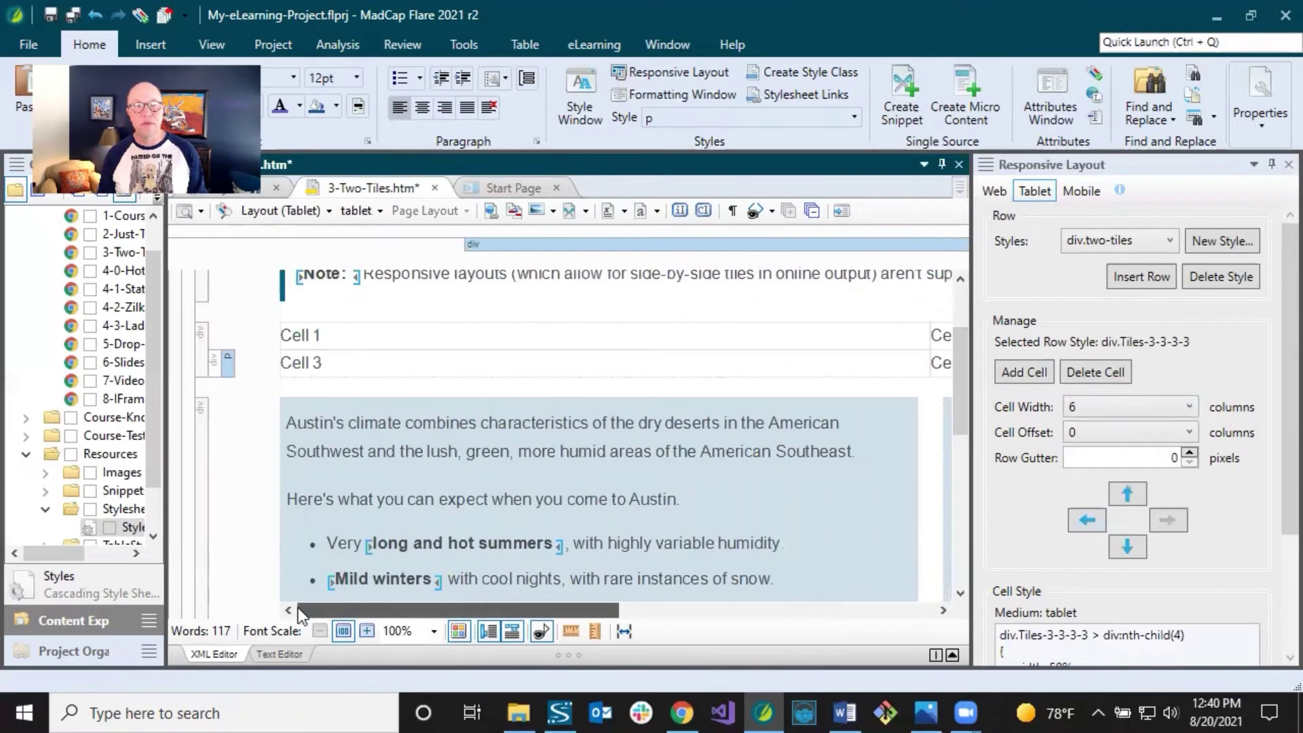
Check the widths of all four cells in the Mobile medium and set Cell 4 to 12 columns.
{"action": "left_click", "coordinate": [1079, 190]}
{"action": "left_click", "coordinate": [357, 368]}
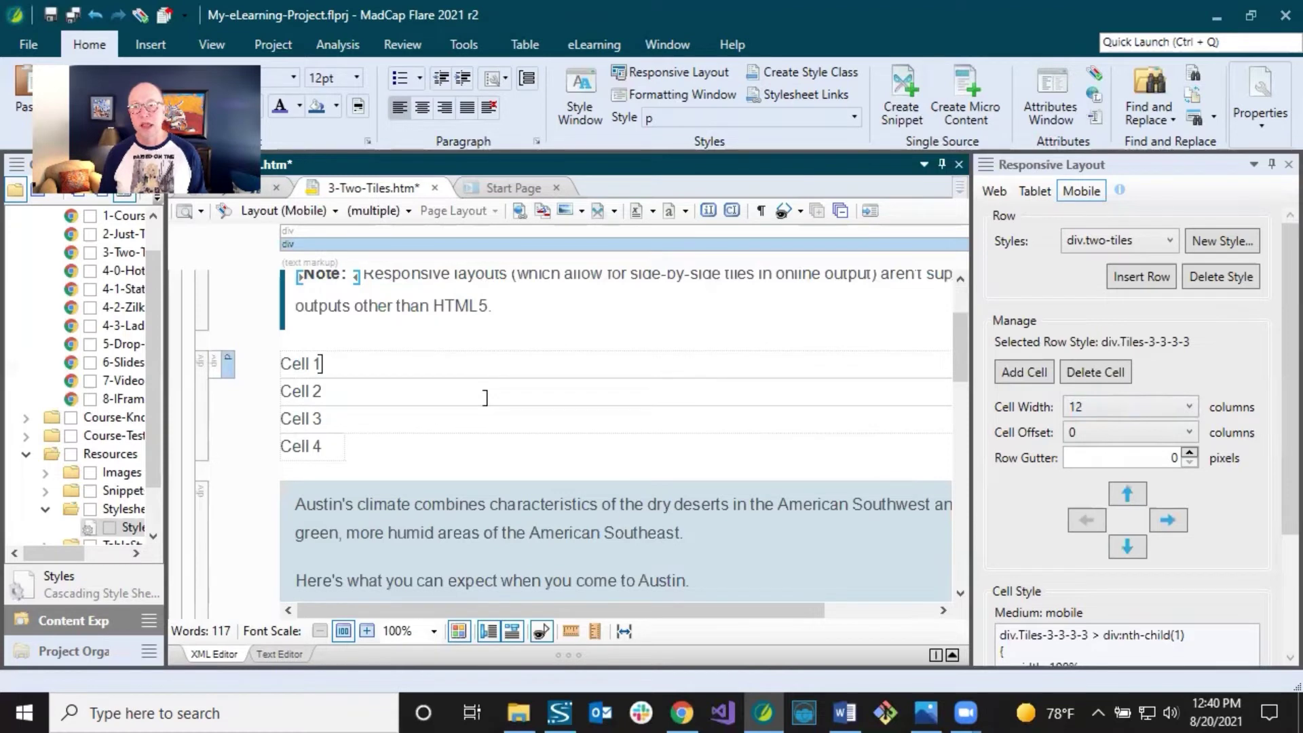
{"action": "left_click", "coordinate": [454, 394]}
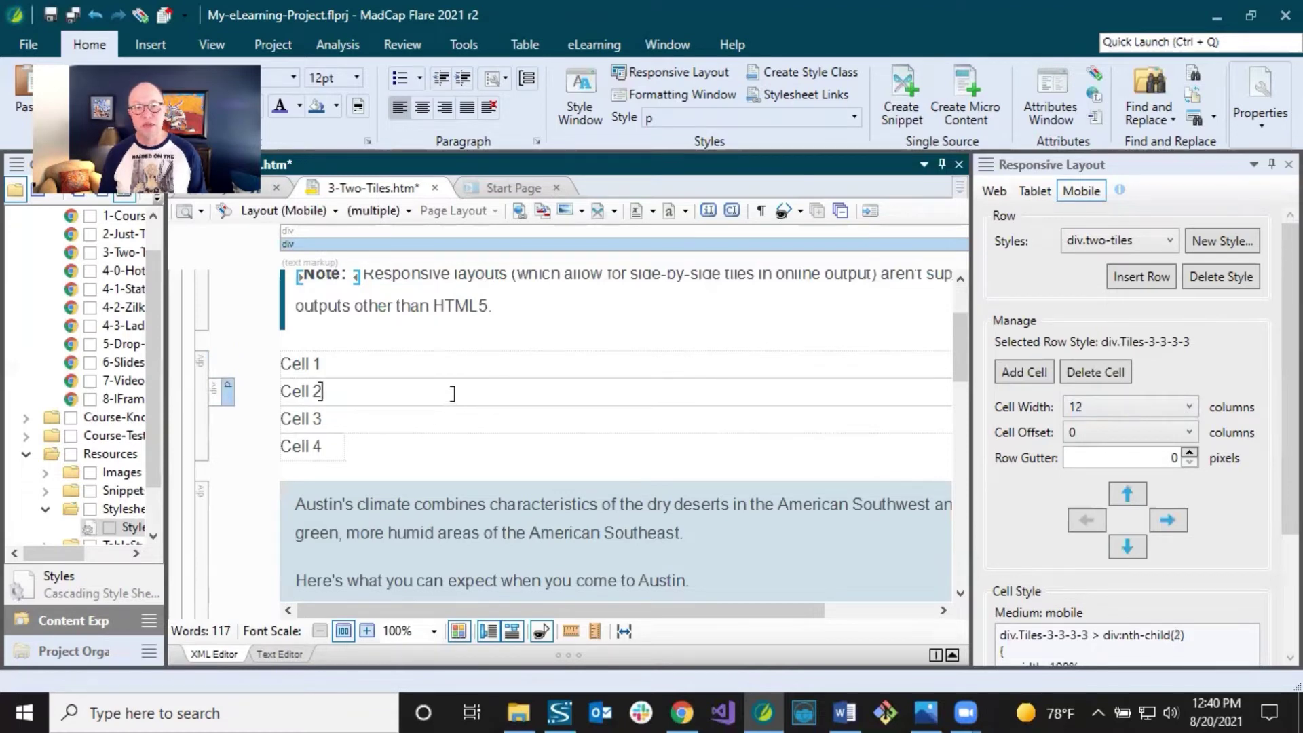
{"action": "left_click", "coordinate": [391, 422]}
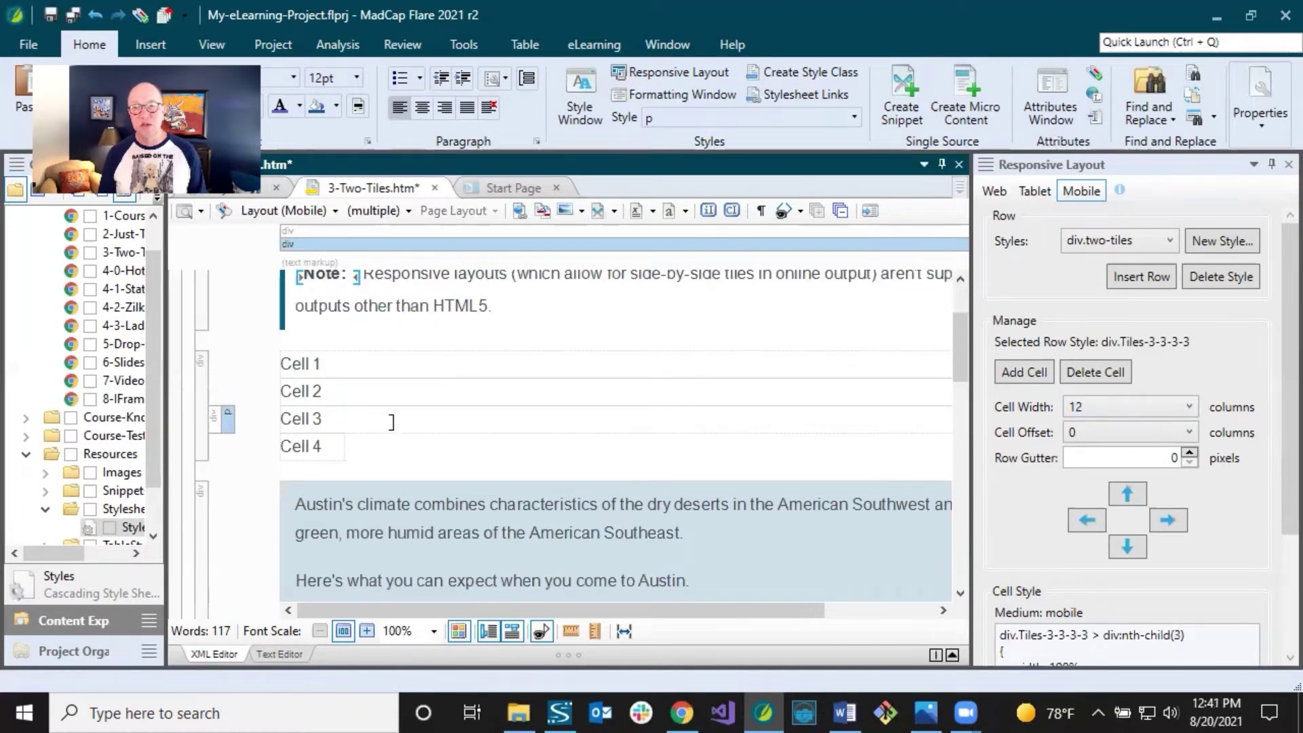
{"action": "left_click", "coordinate": [320, 448]}
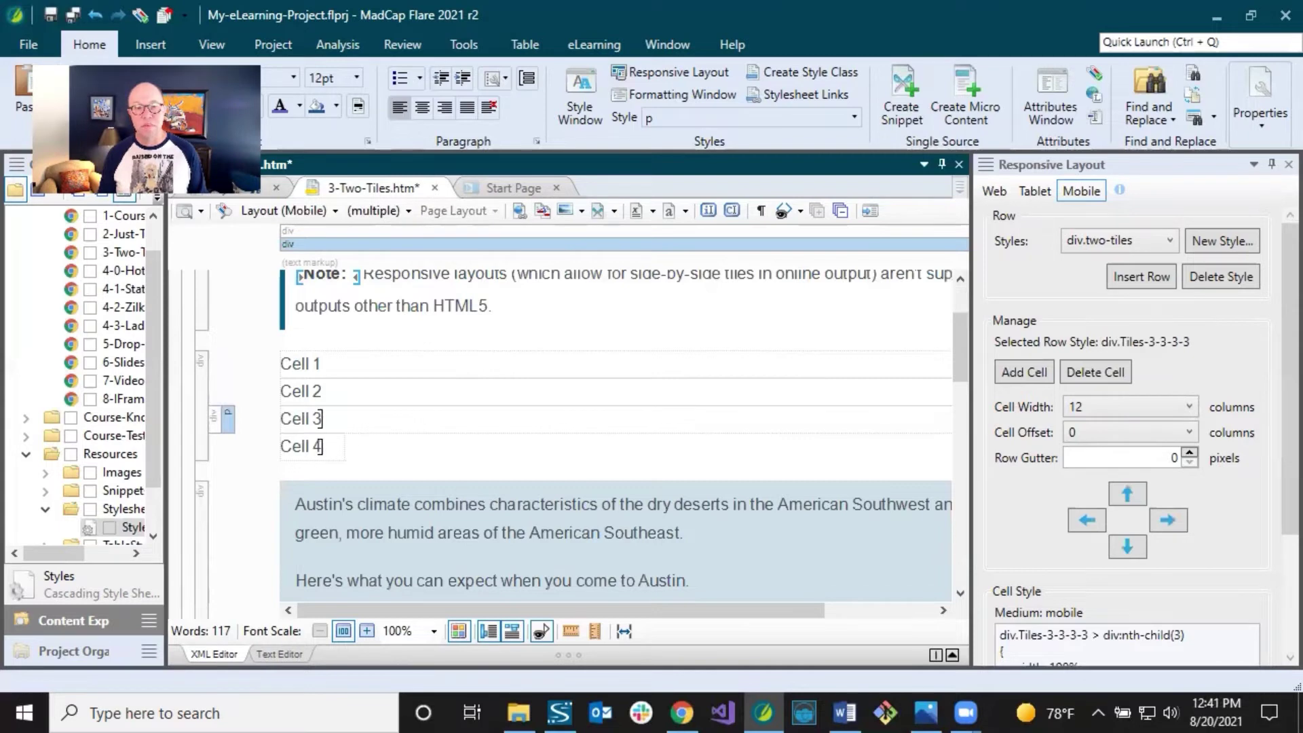
{"action": "left_click", "coordinate": [321, 446]}
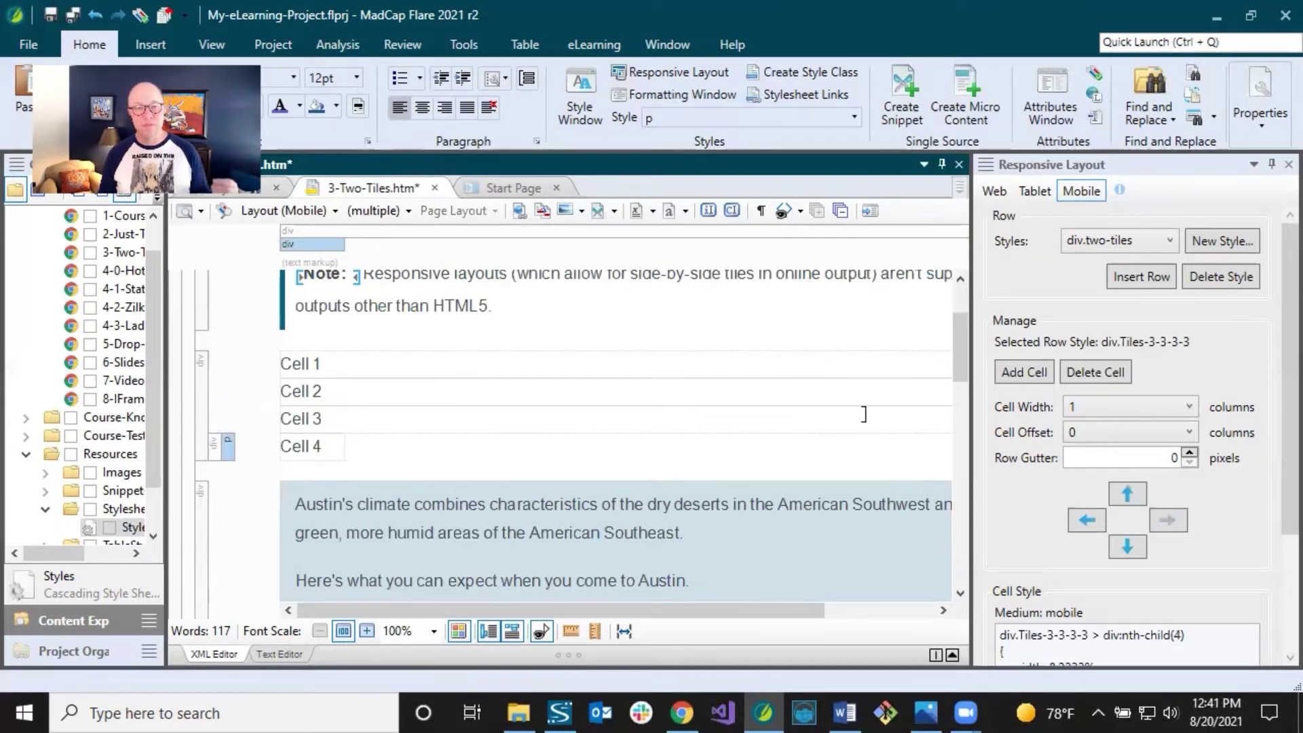
{"action": "left_click", "coordinate": [1082, 407]}
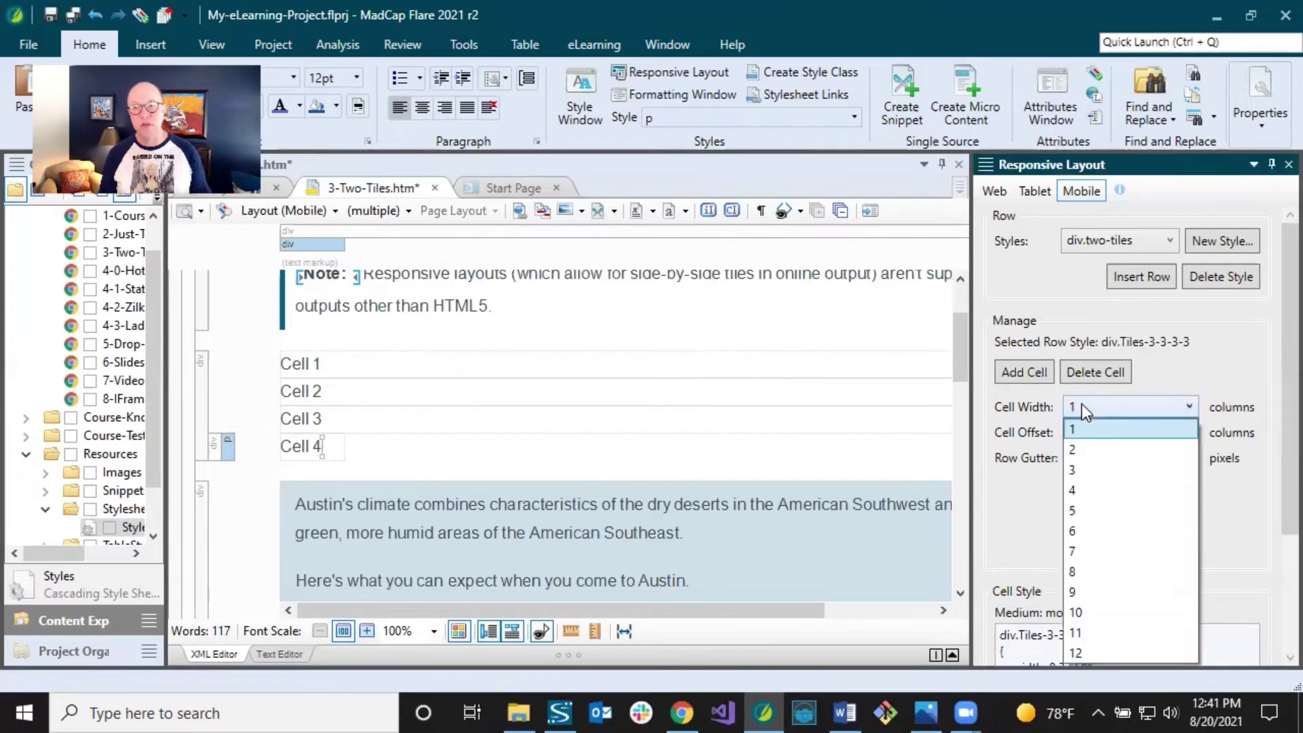
{"action": "left_click", "coordinate": [1079, 652]}
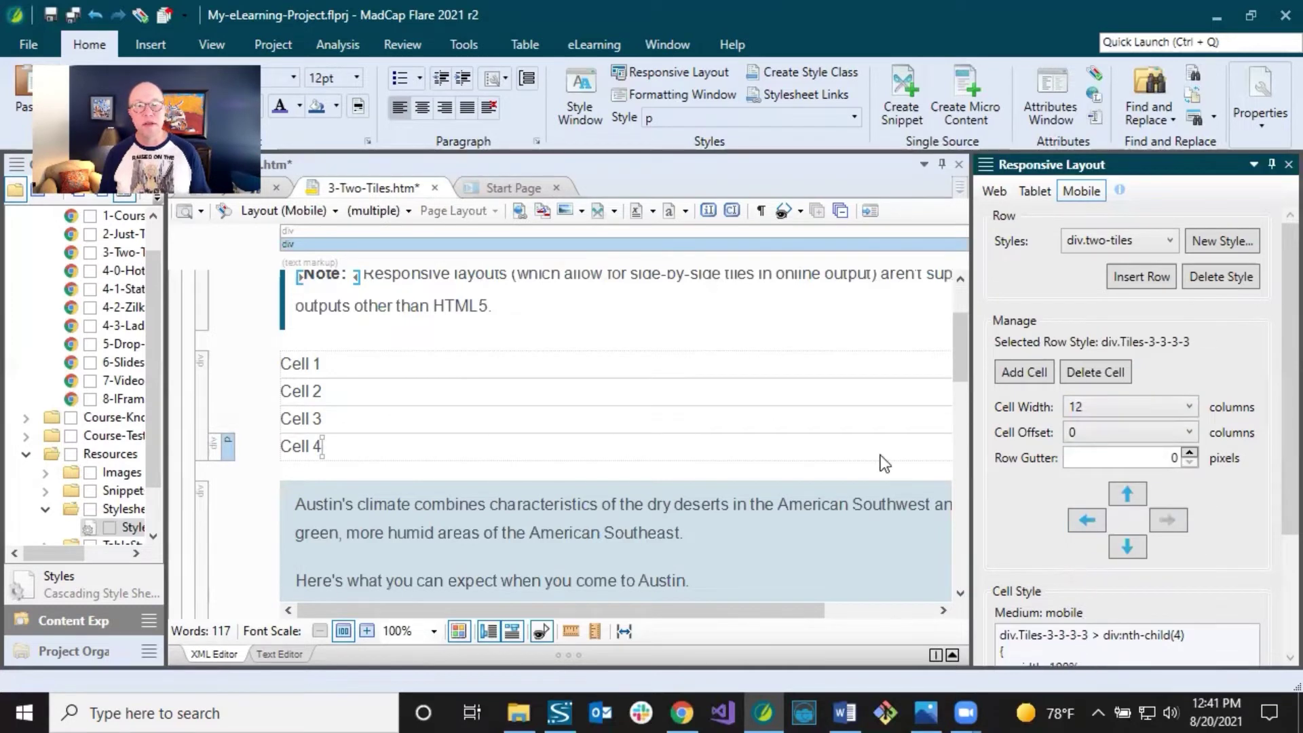
Return the layout to the Web medium and save the 3-Two-Tiles topic.
{"action": "left_click", "coordinate": [736, 442]}
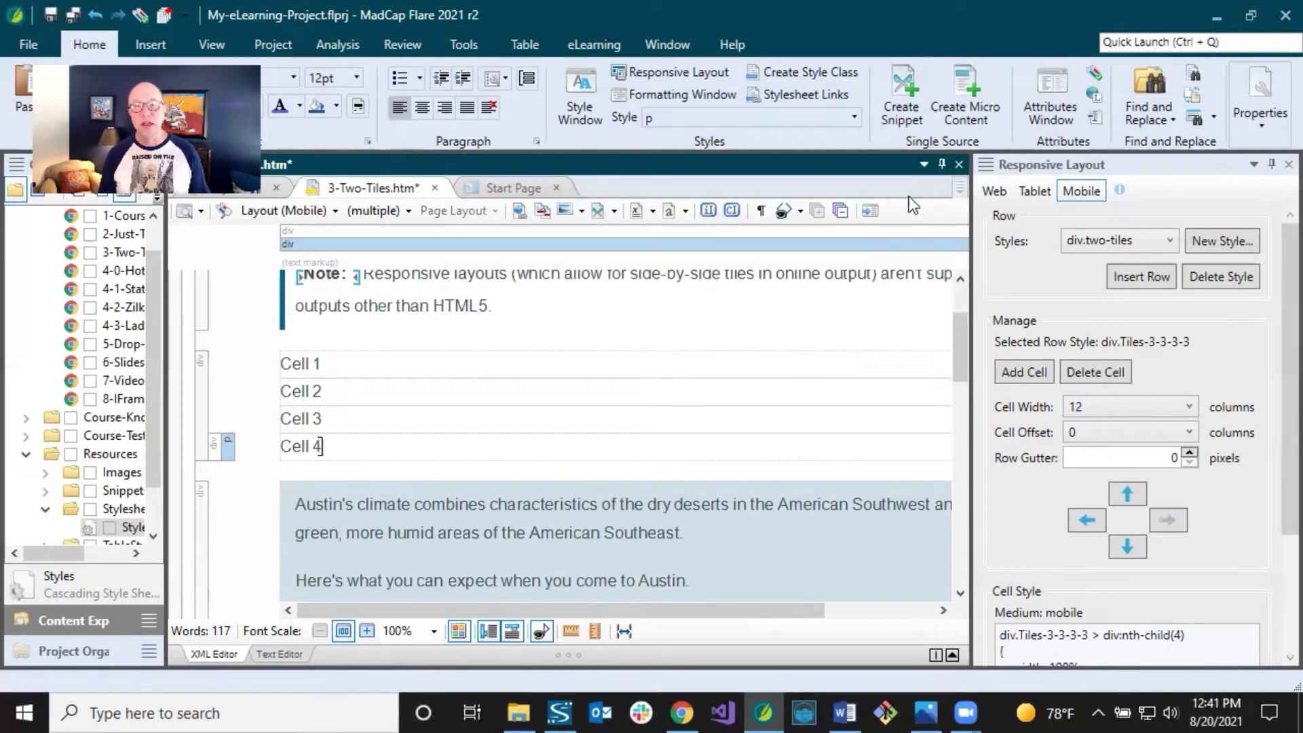
{"action": "left_click", "coordinate": [995, 192]}
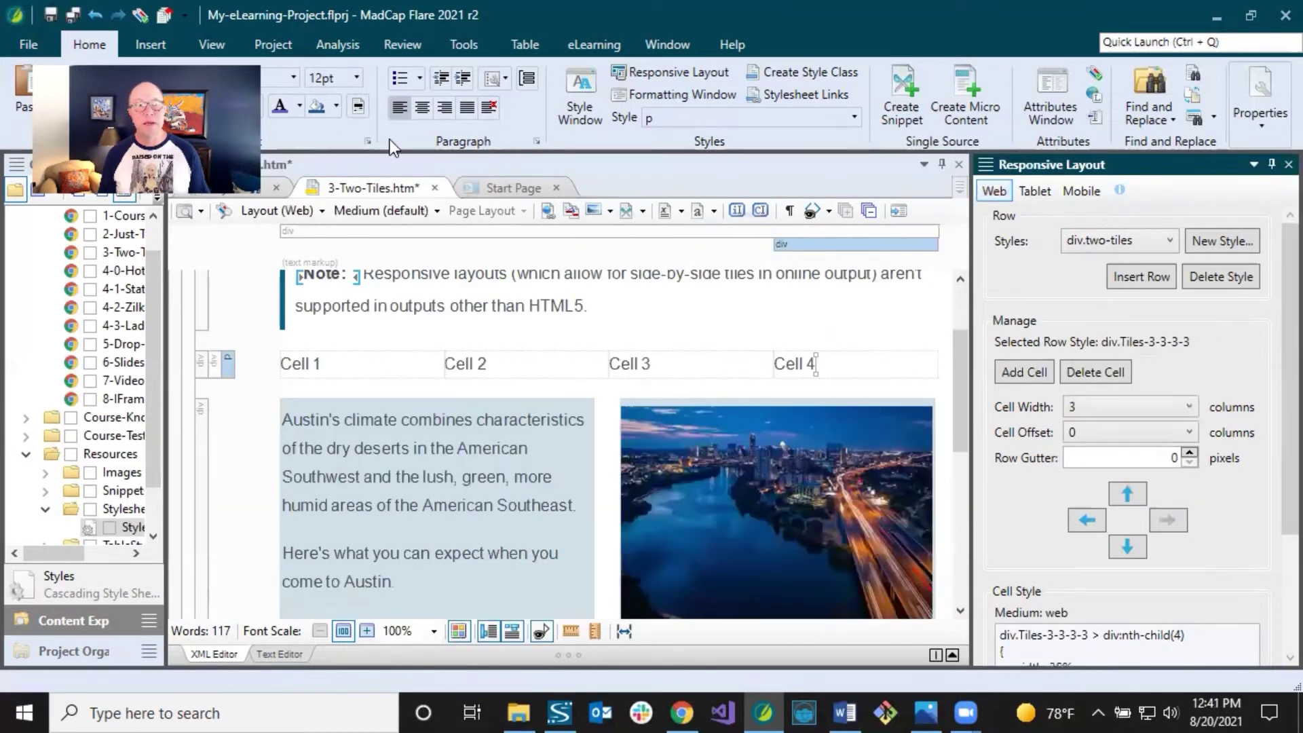
{"action": "key", "text": "ctrl+s"}
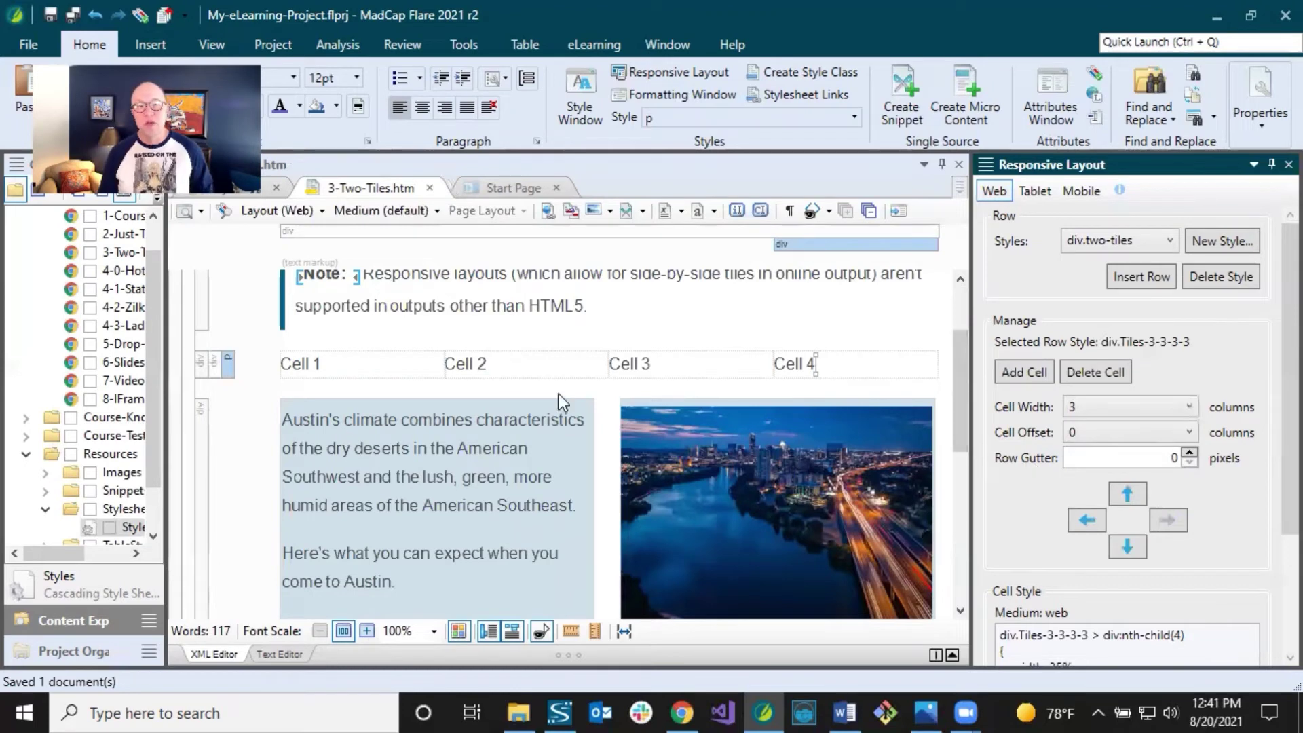
Set the row gutter of the Tiles-3-3-3-3 row to 20 pixels for the Web medium.
{"action": "left_click", "coordinate": [534, 365]}
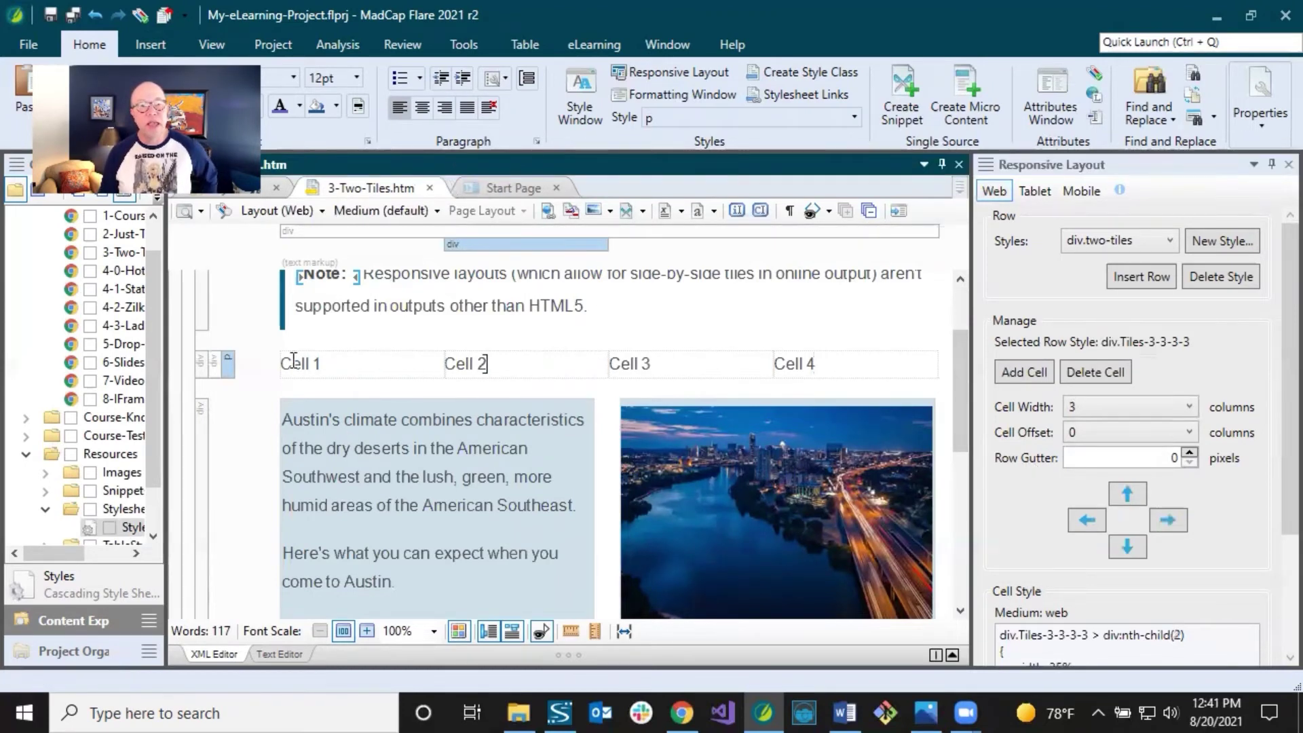
{"action": "left_click_drag", "start_coordinate": [281, 364], "coordinate": [324, 364]}
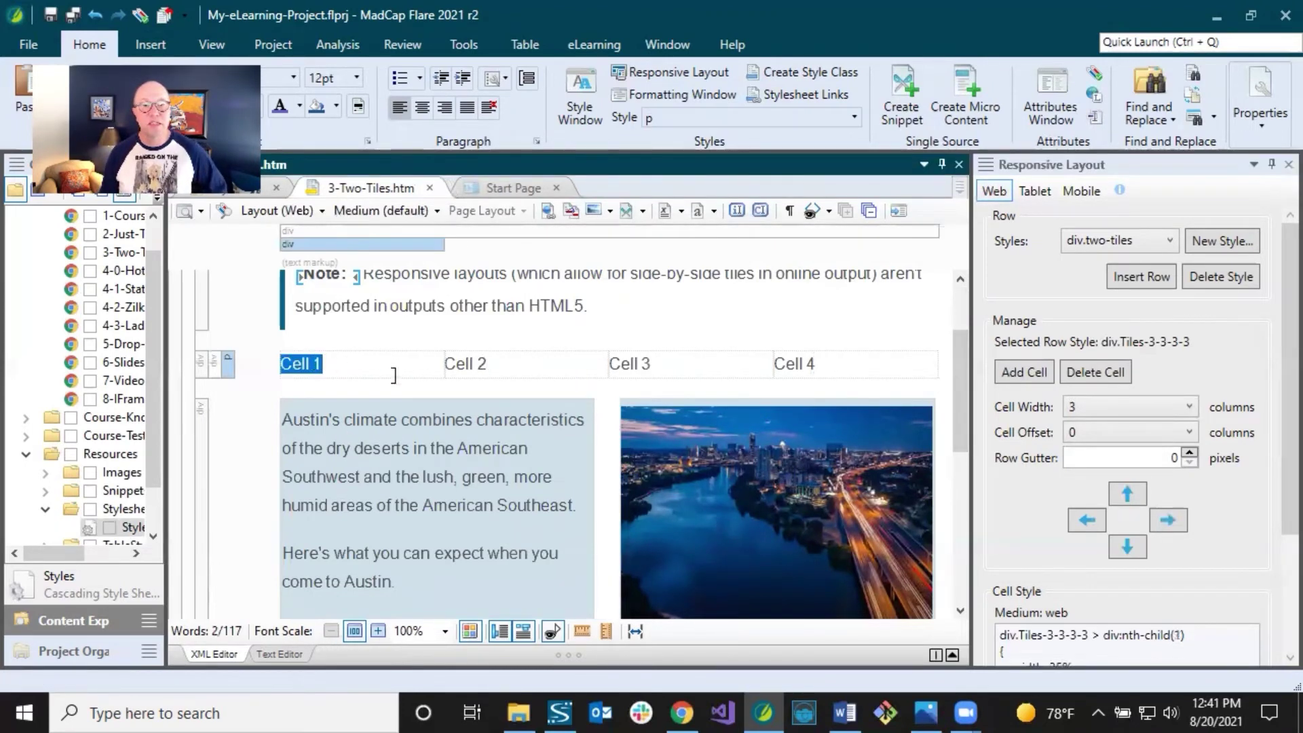
{"action": "left_click_drag", "start_coordinate": [446, 364], "coordinate": [486, 365]}
{"action": "left_click", "coordinate": [486, 365]}
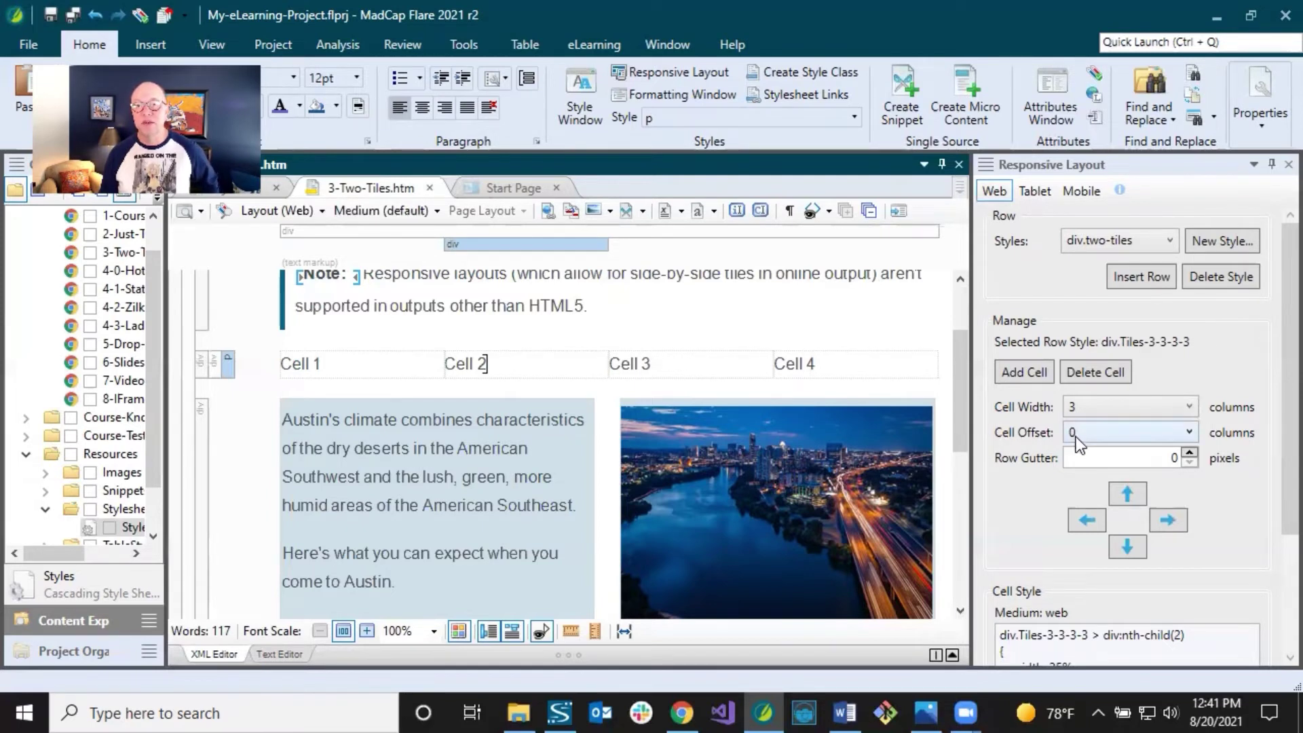
{"action": "double_click", "coordinate": [1155, 457]}
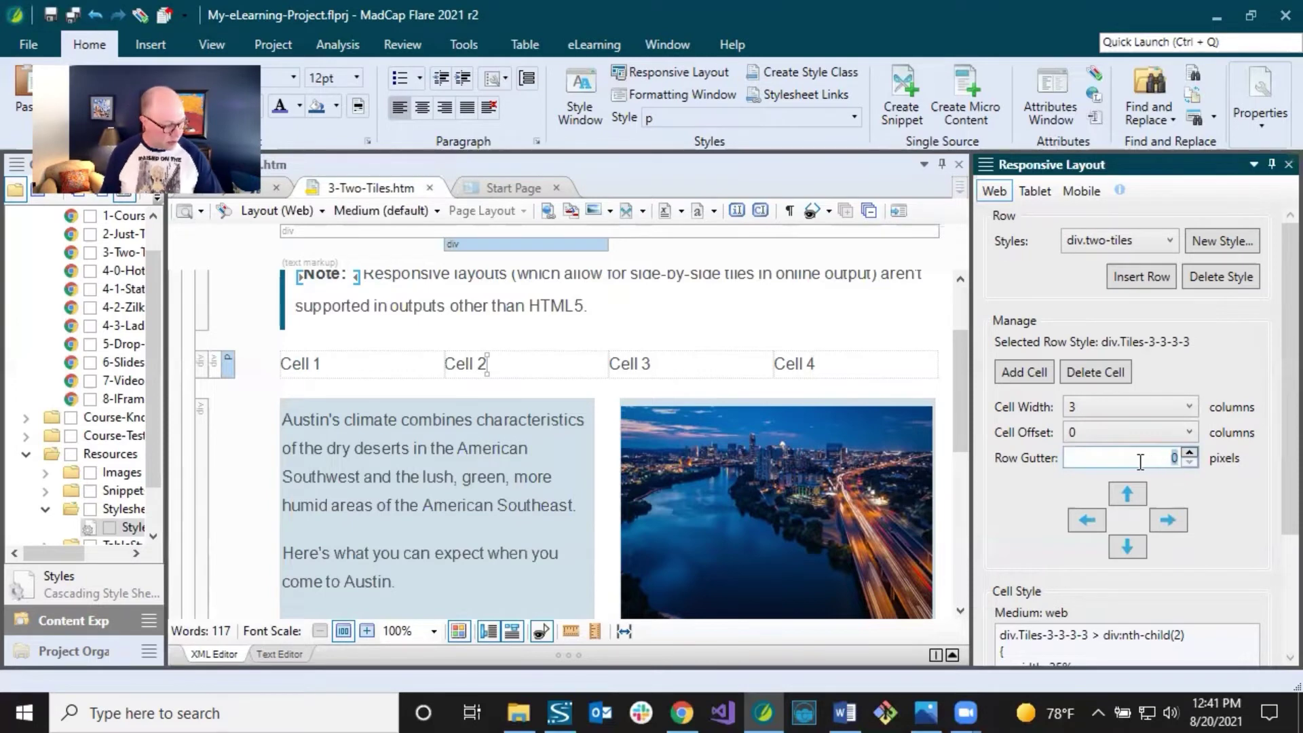
{"action": "type", "text": "20"}
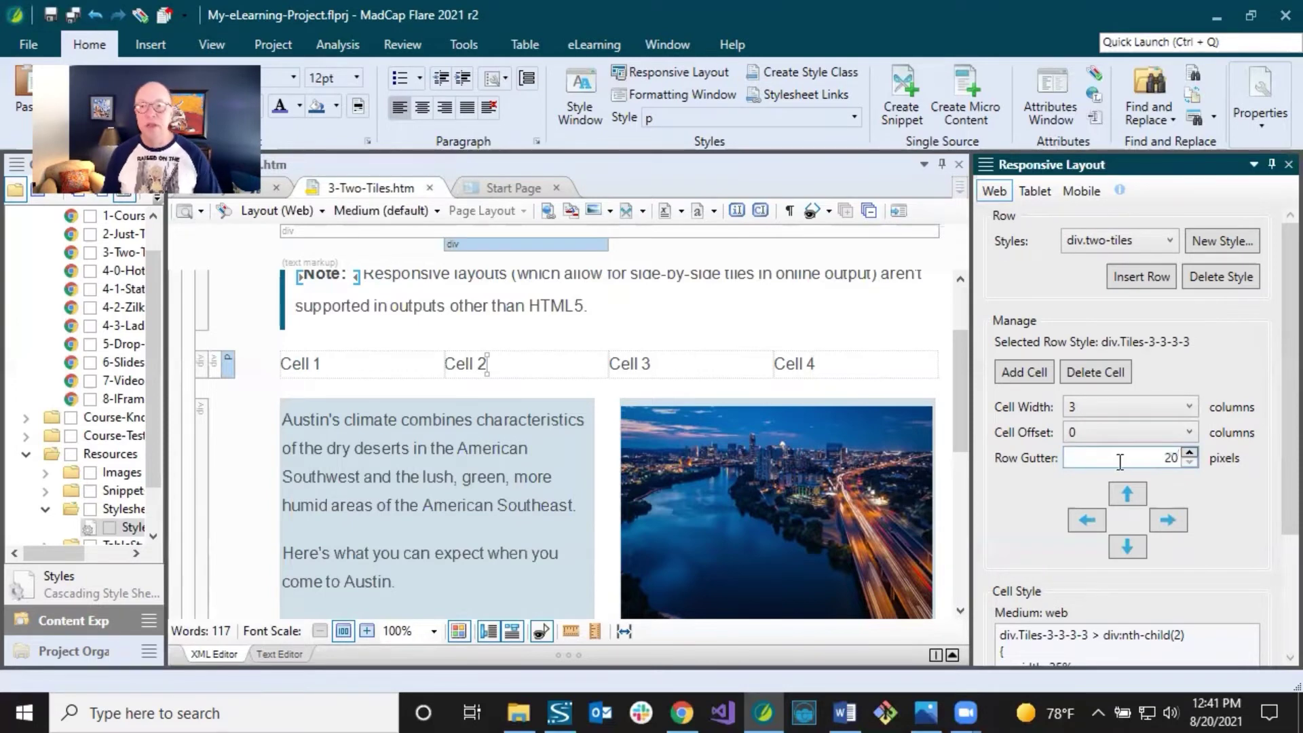
{"action": "left_click", "coordinate": [1015, 434]}
{"action": "left_click", "coordinate": [818, 365]}
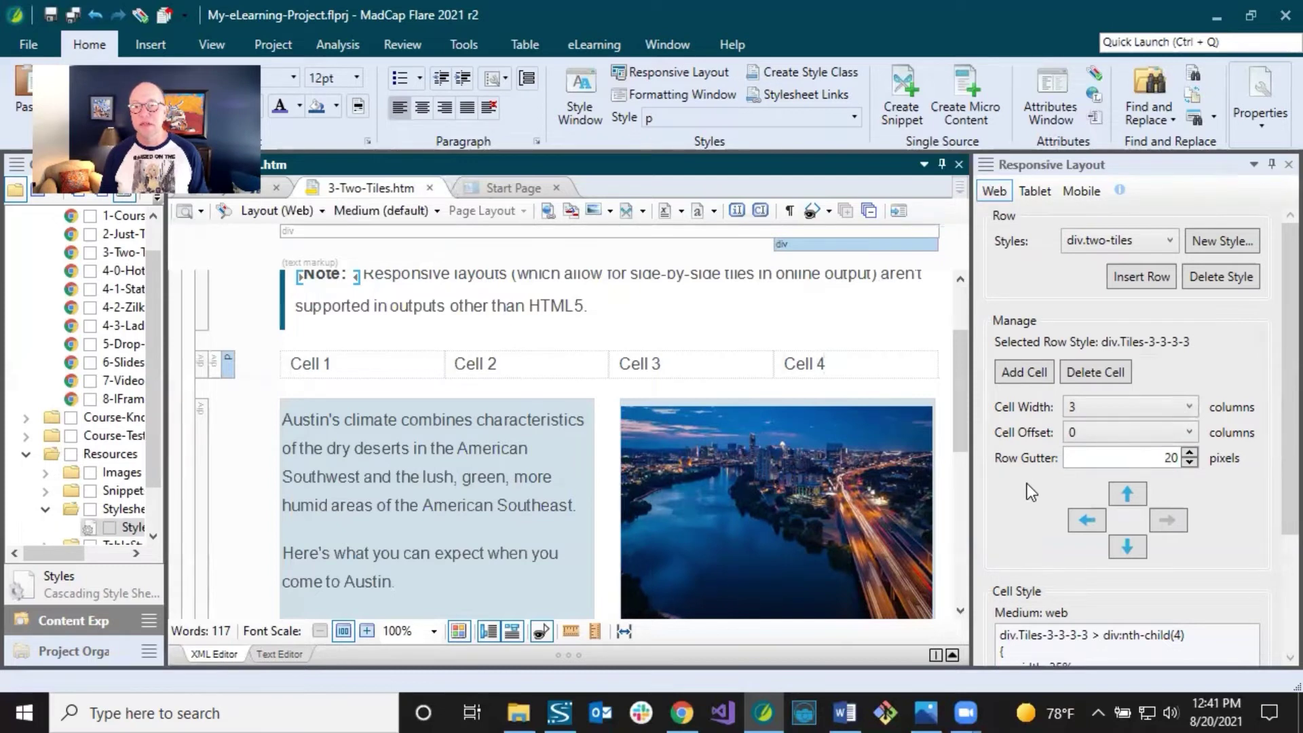
{"action": "scroll", "coordinate": [1046, 483], "scroll_direction": "down", "scroll_amount": 1}
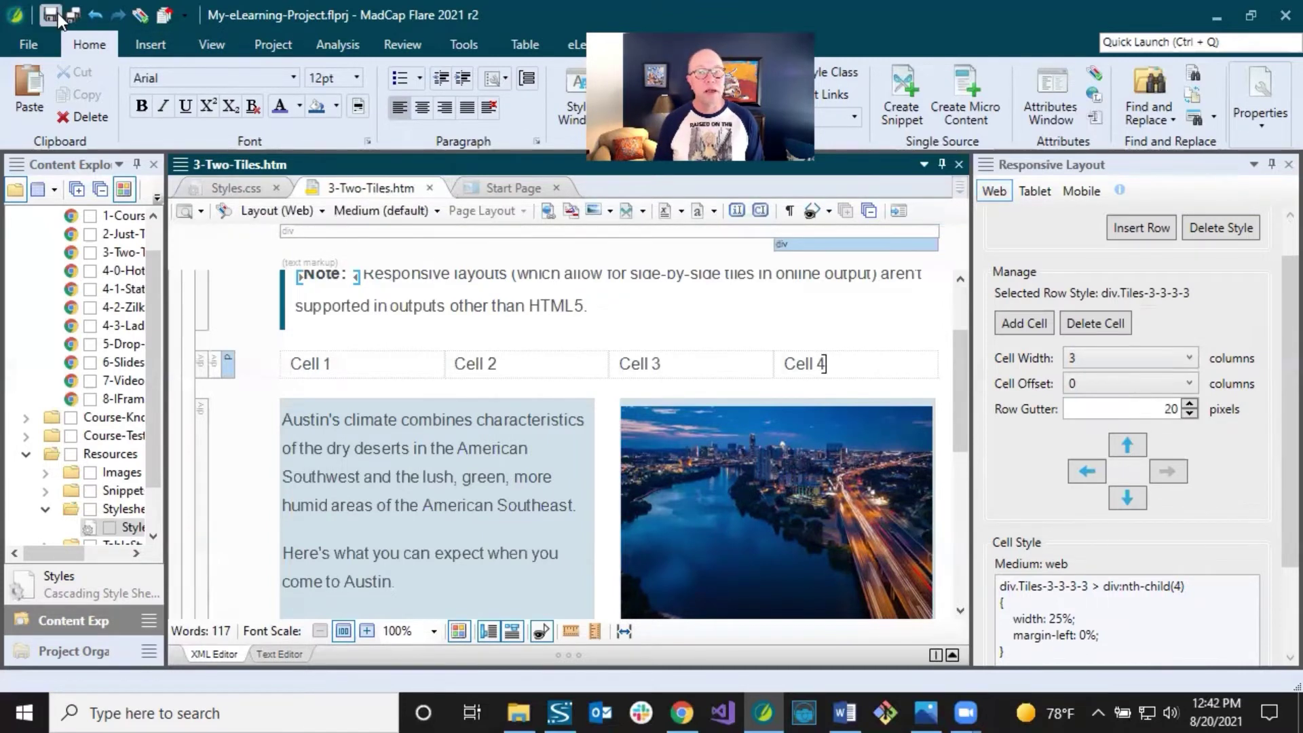
Replace the Cell 1 text with a copy of the "Austin's climate" paragraph and close the Responsive Layout pane.
{"action": "left_click", "coordinate": [356, 363]}
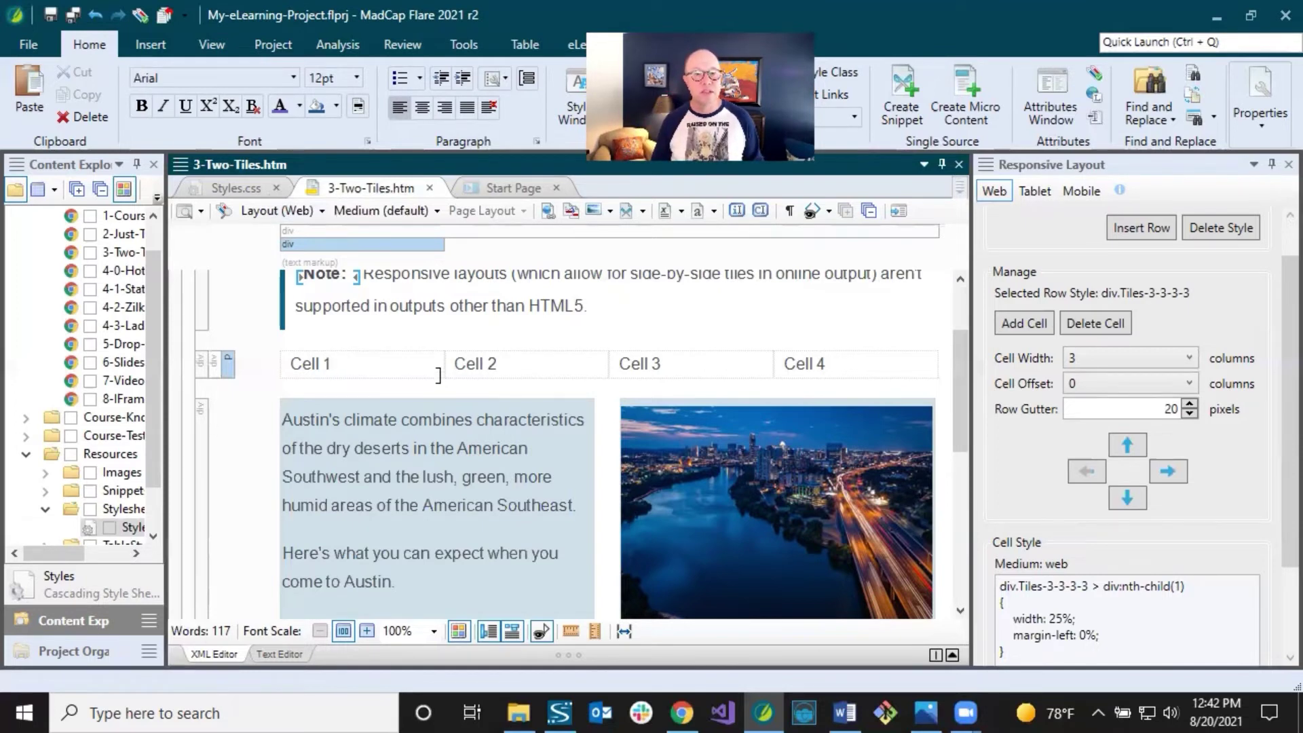
{"action": "scroll", "coordinate": [439, 376], "scroll_direction": "down", "scroll_amount": 3}
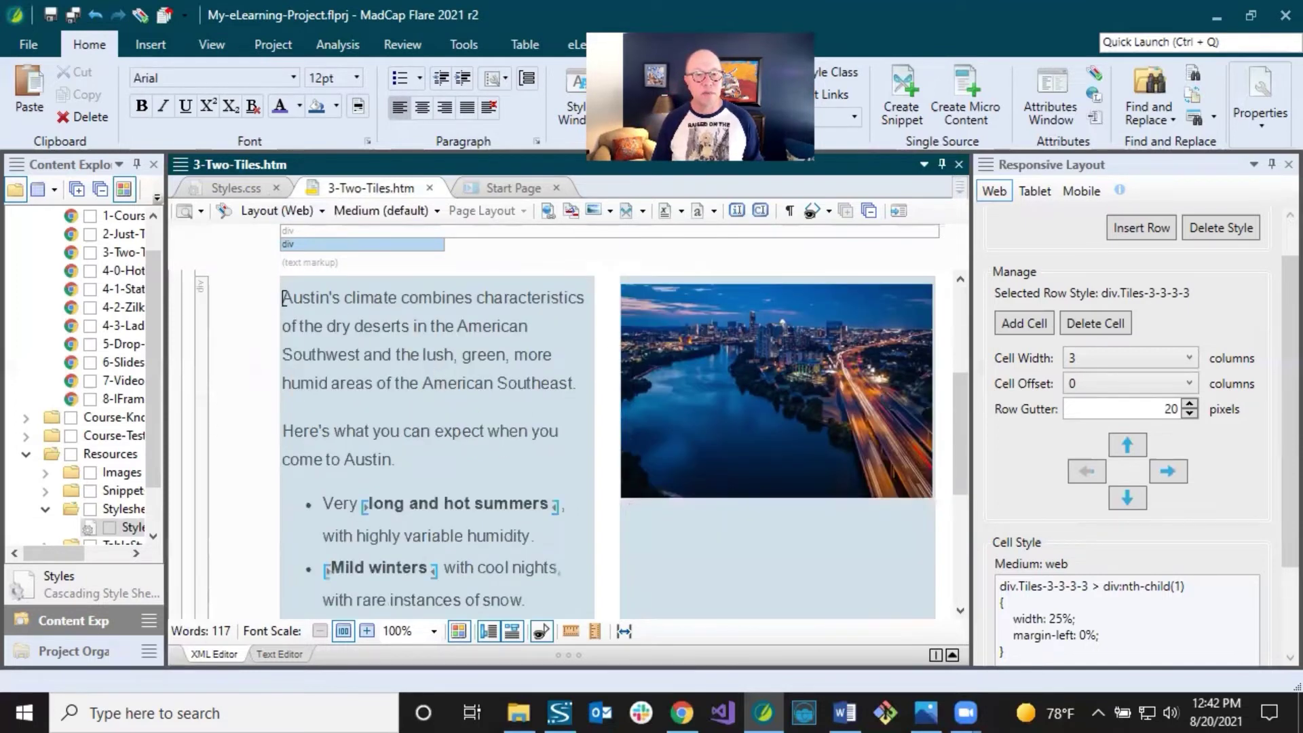
{"action": "left_click_drag", "start_coordinate": [288, 297], "coordinate": [572, 385]}
{"action": "key", "text": "ctrl+c"}
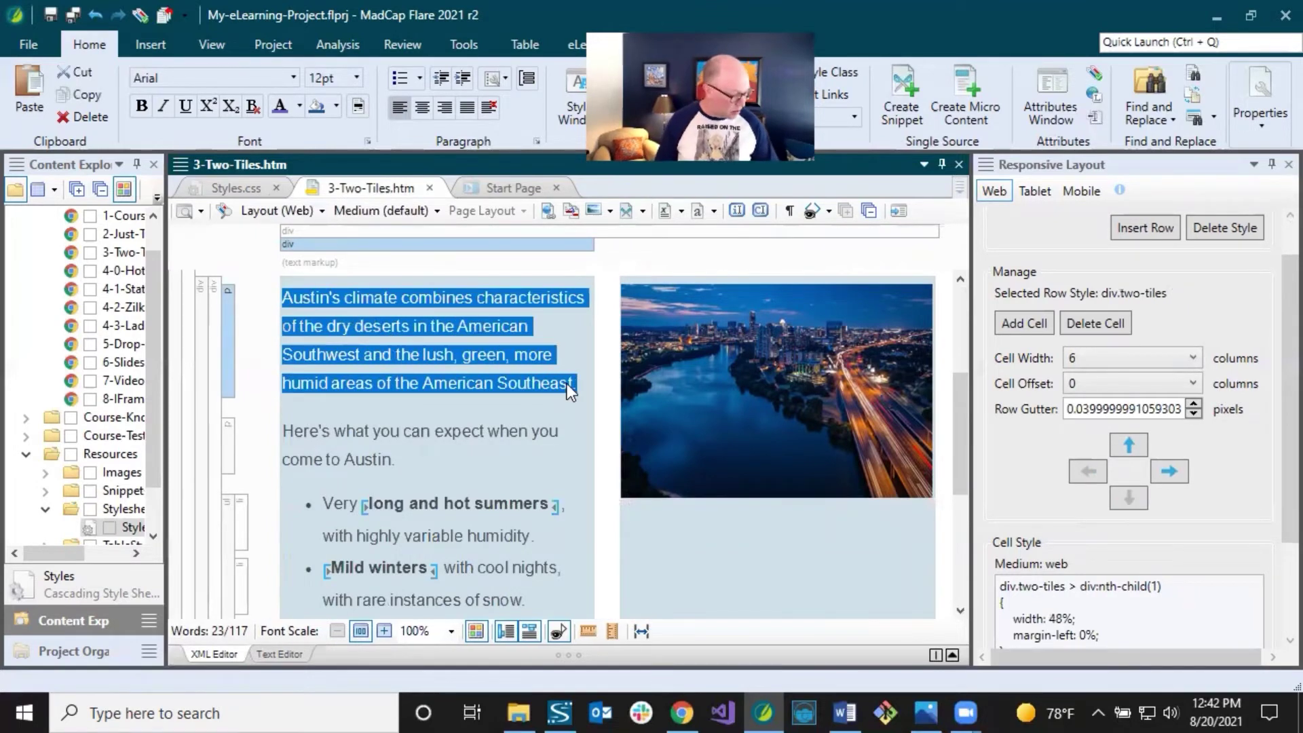
{"action": "scroll", "coordinate": [529, 407], "scroll_direction": "up", "scroll_amount": 4}
{"action": "left_click_drag", "start_coordinate": [340, 486], "coordinate": [290, 486]}
{"action": "key", "text": "ctrl+v"}
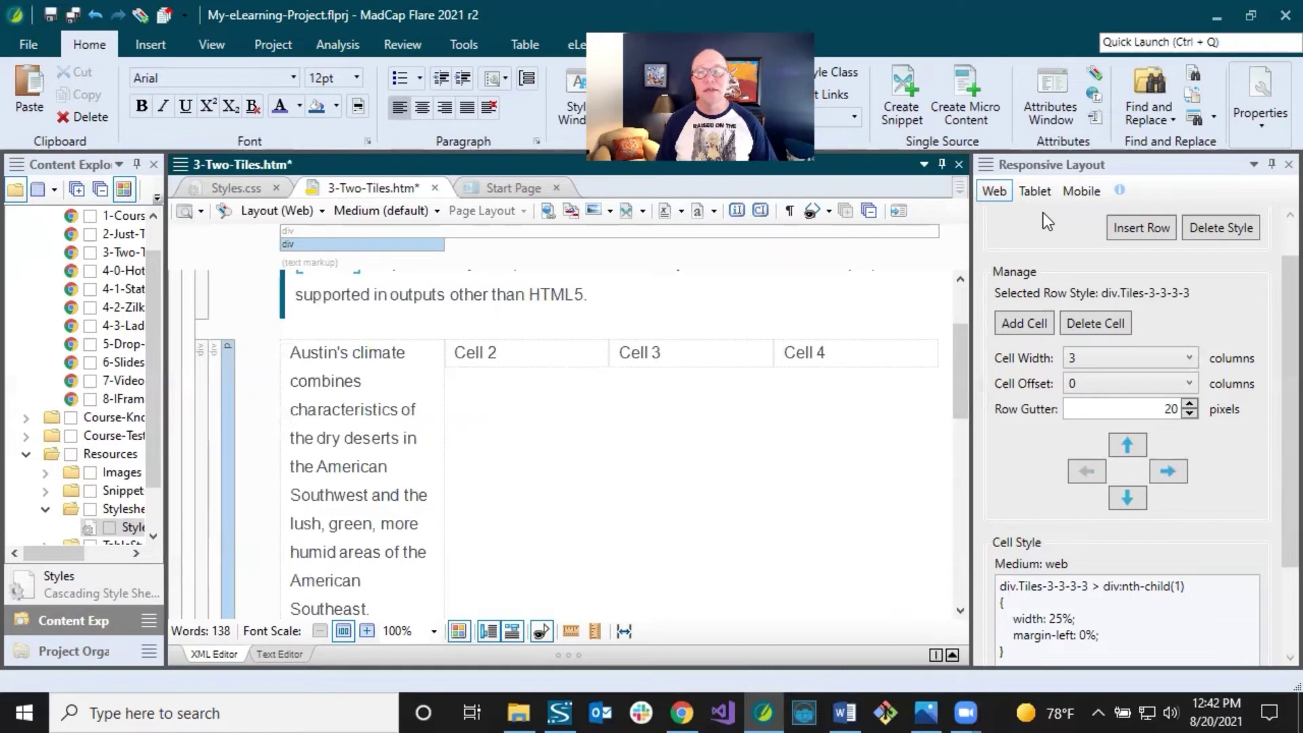
{"action": "left_click", "coordinate": [1288, 164]}
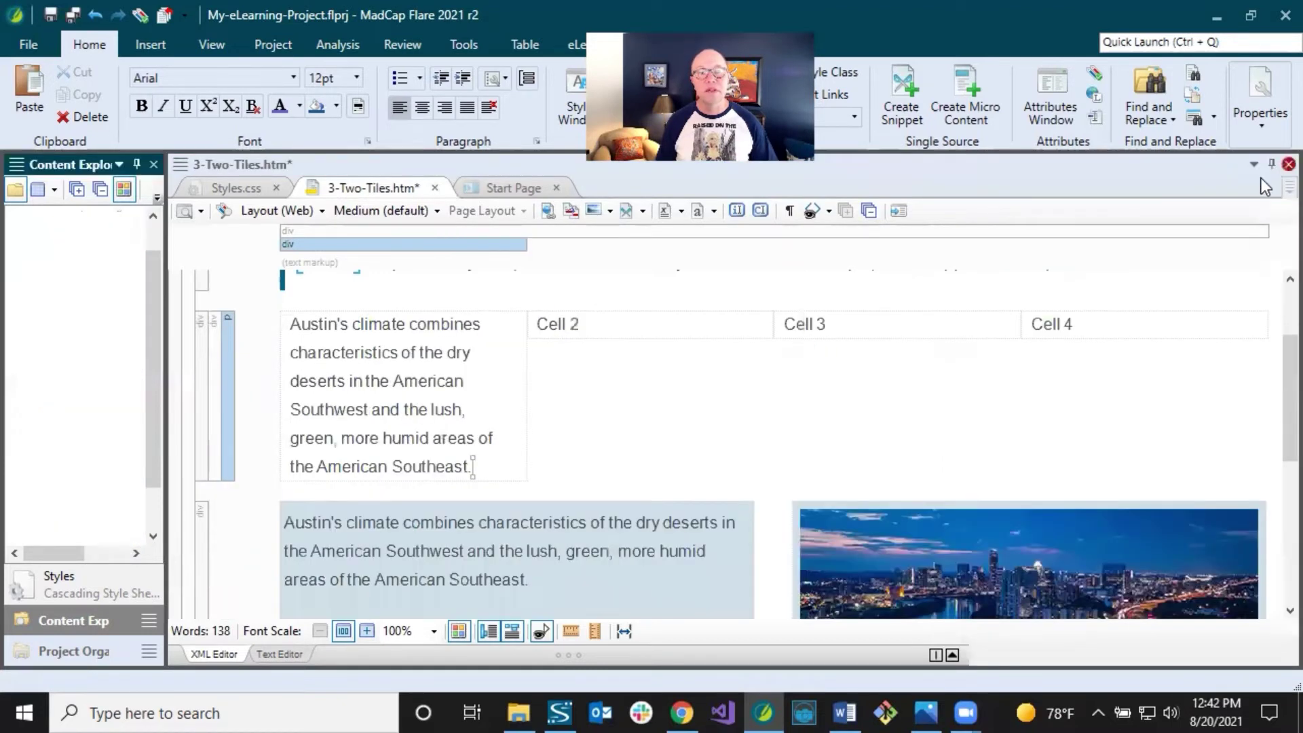
Replace the Cell 2 text with a copy of the "Here's what you can expect" sentence and its bulleted list.
{"action": "left_click", "coordinate": [677, 330]}
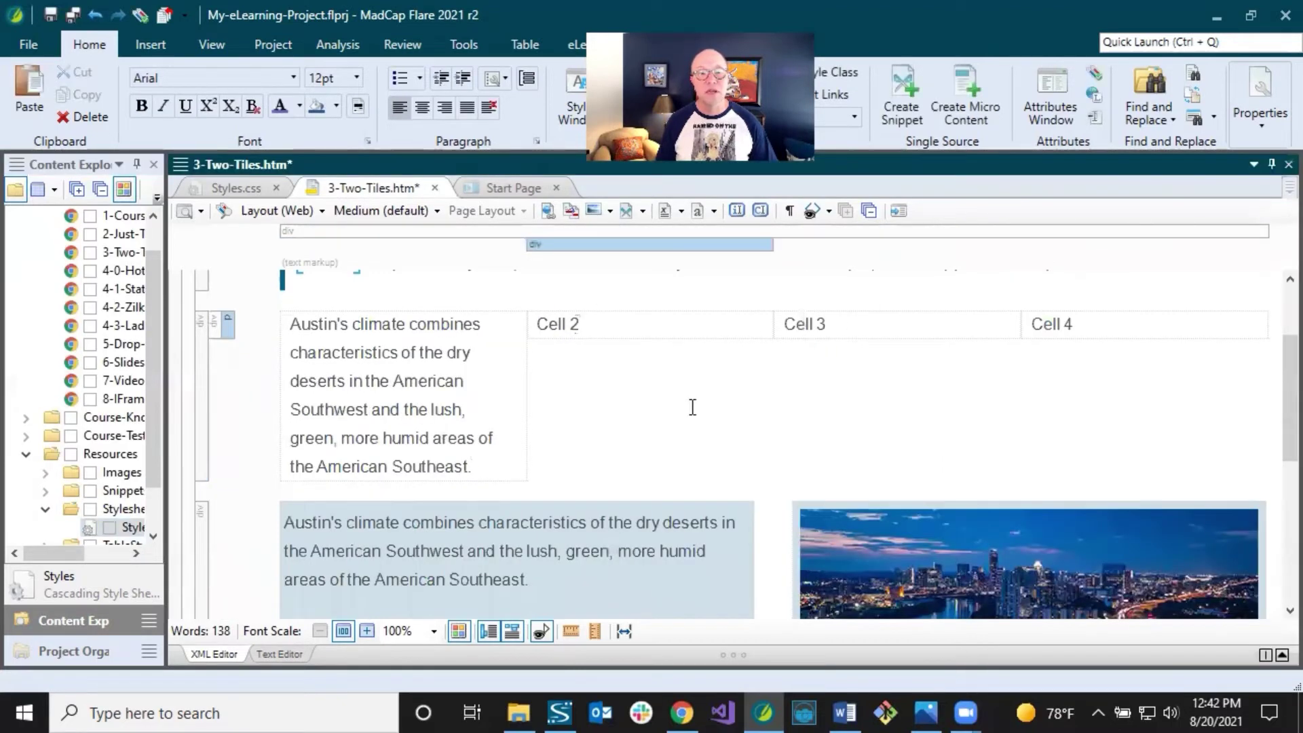
{"action": "scroll", "coordinate": [692, 407], "scroll_direction": "down", "scroll_amount": 6}
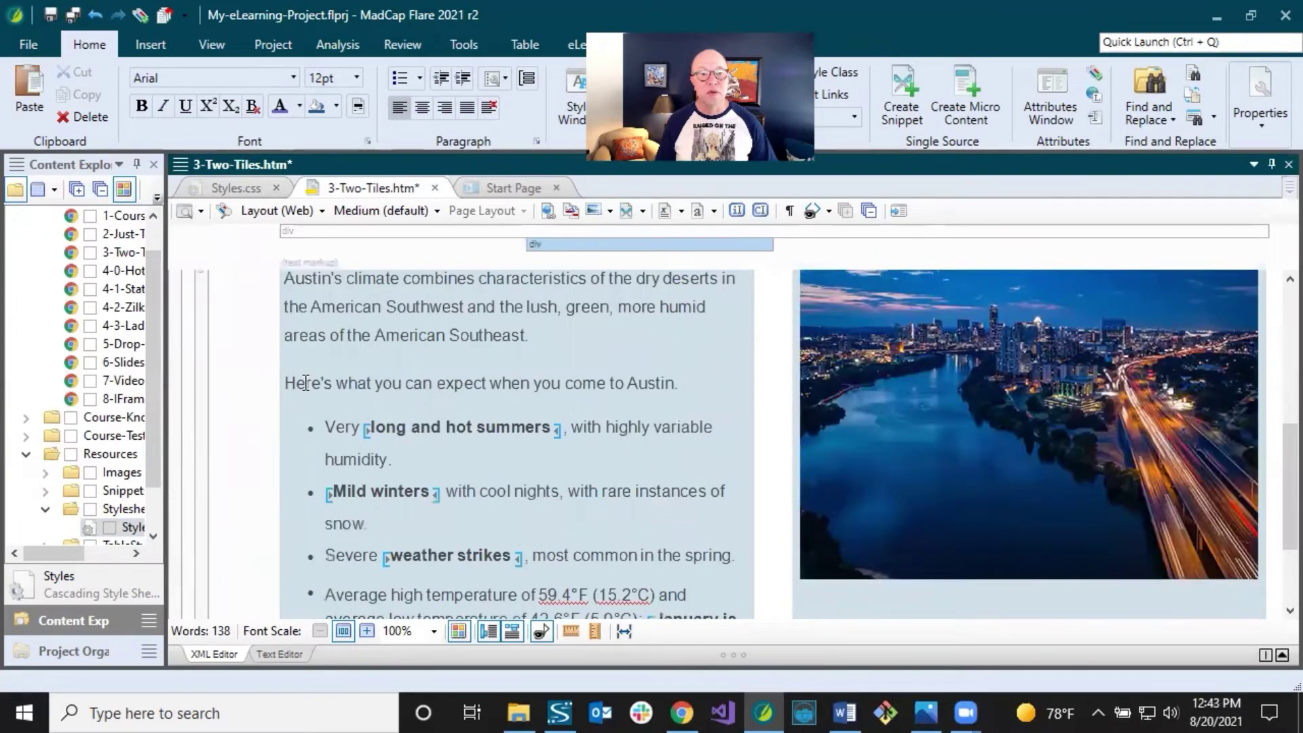
{"action": "scroll", "coordinate": [306, 383], "scroll_direction": "down", "scroll_amount": 3}
{"action": "scroll", "coordinate": [324, 370], "scroll_direction": "up", "scroll_amount": 3}
{"action": "left_click_drag", "start_coordinate": [289, 377], "coordinate": [440, 602]}
{"action": "key", "text": "ctrl+c"}
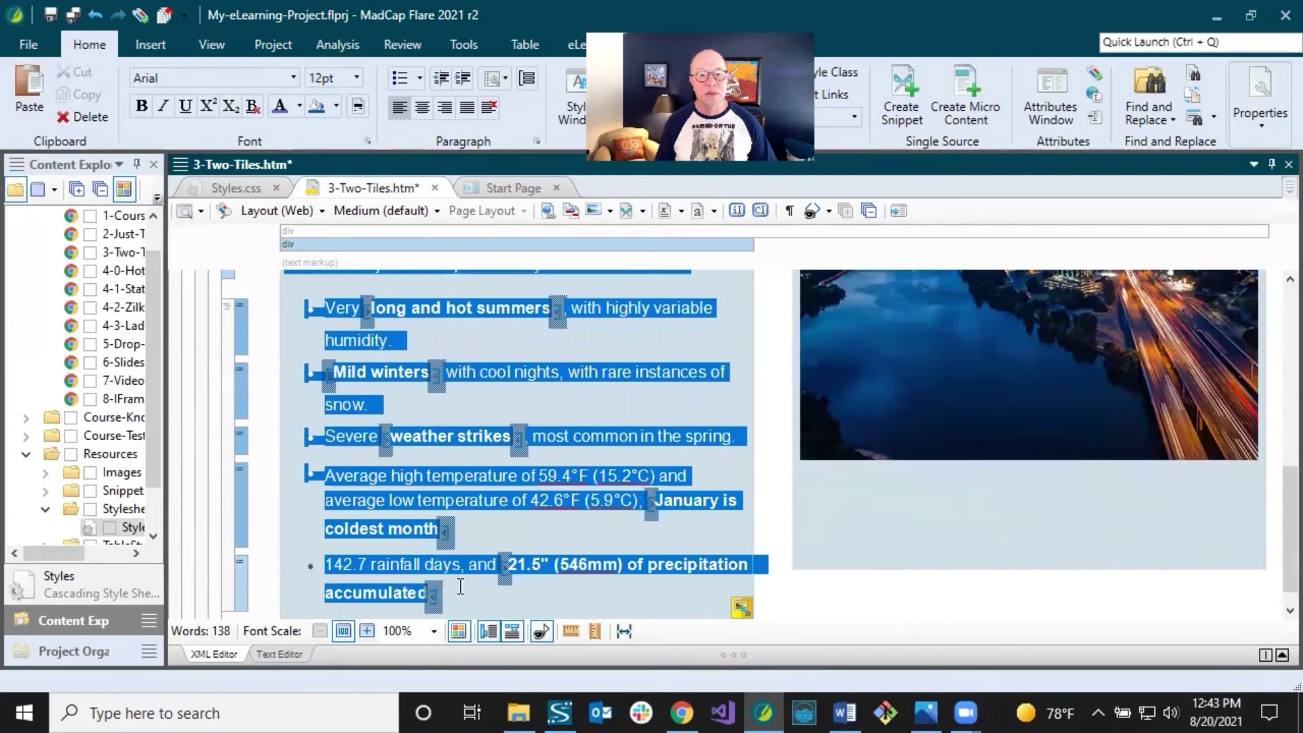
{"action": "scroll", "coordinate": [502, 540], "scroll_direction": "up", "scroll_amount": 10}
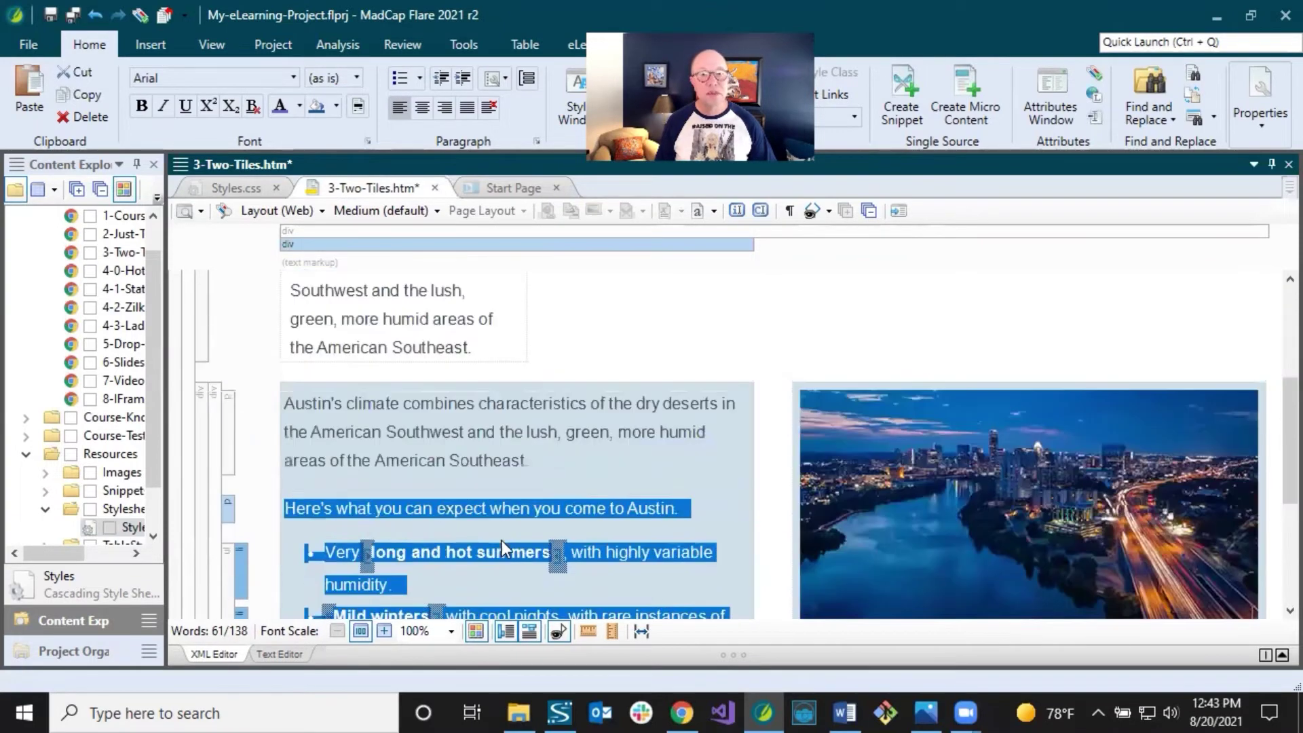
{"action": "left_click_drag", "start_coordinate": [538, 327], "coordinate": [578, 331]}
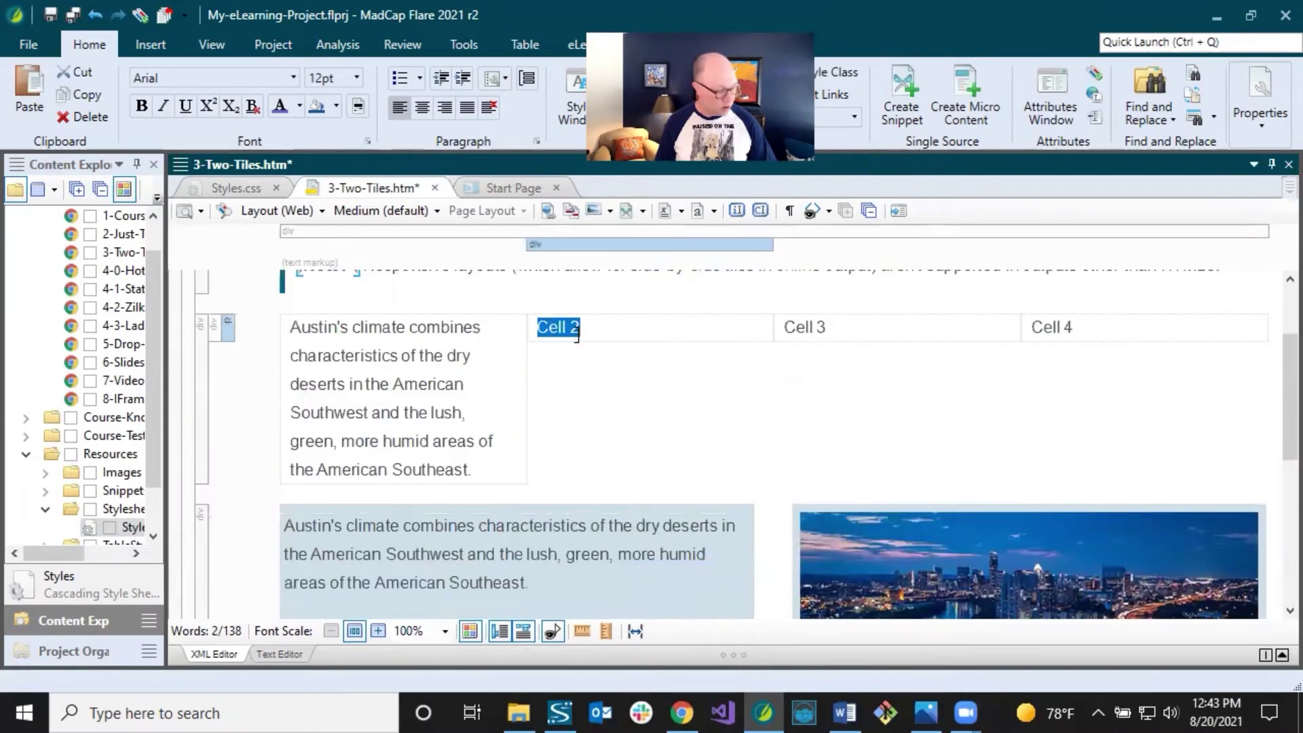
{"action": "key", "text": "ctrl+v"}
Copy the Austin skyline image from the two-tiles row and return to the four-cell row.
{"action": "scroll", "coordinate": [655, 370], "scroll_direction": "up", "scroll_amount": 6}
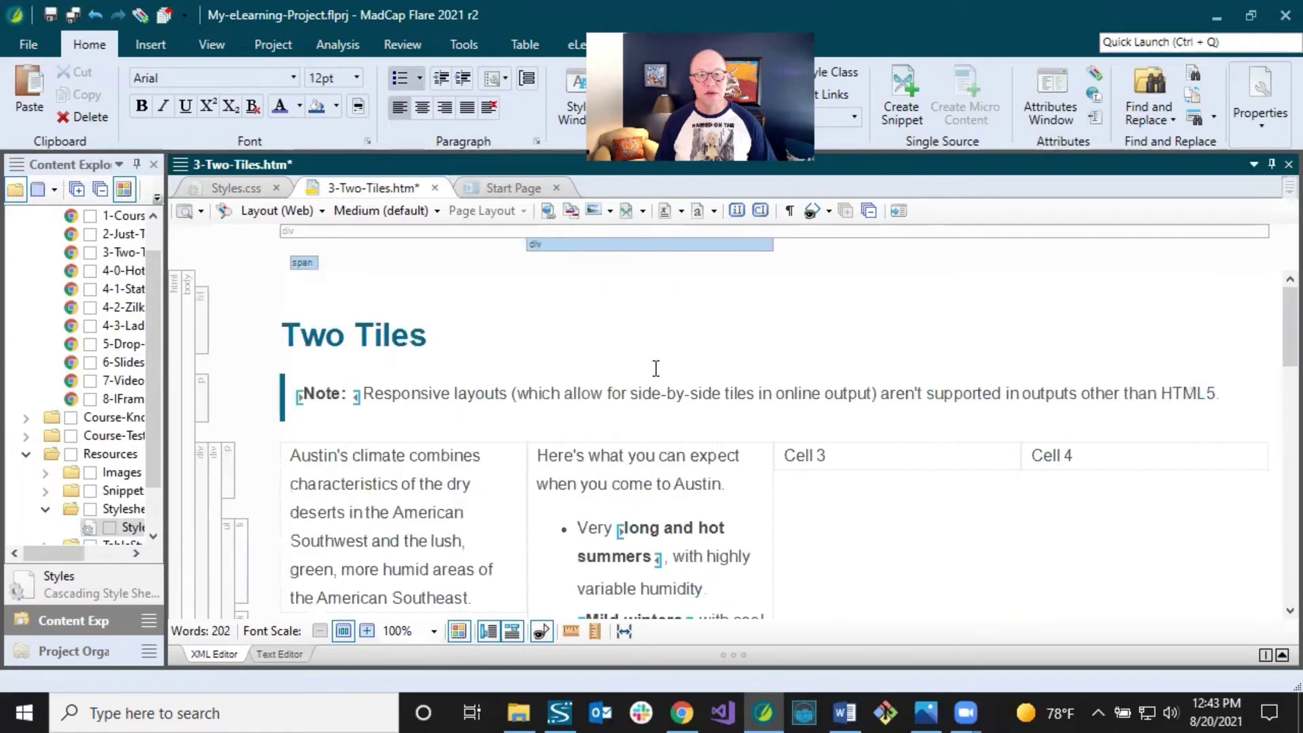
{"action": "scroll", "coordinate": [656, 370], "scroll_direction": "down", "scroll_amount": 3}
{"action": "scroll", "coordinate": [656, 369], "scroll_direction": "up", "scroll_amount": 3}
{"action": "scroll", "coordinate": [658, 368], "scroll_direction": "down", "scroll_amount": 3}
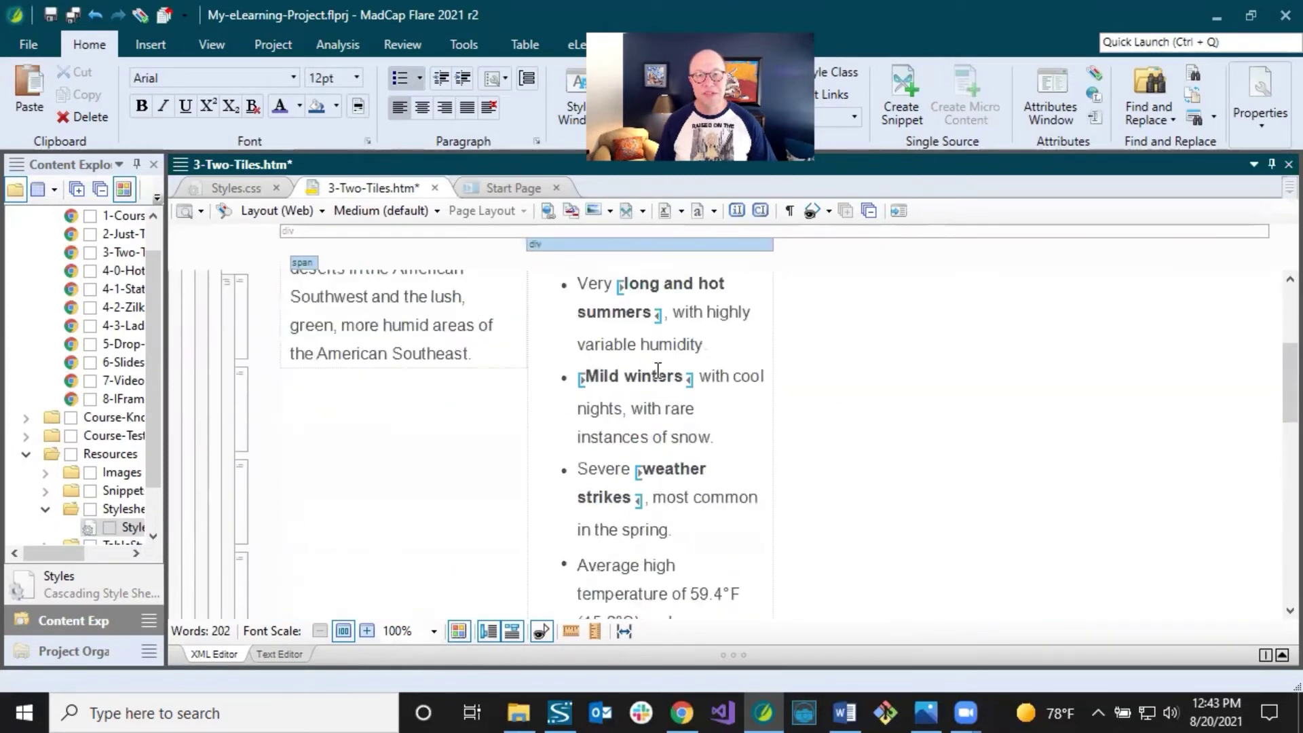
{"action": "scroll", "coordinate": [658, 368], "scroll_direction": "up", "scroll_amount": 3}
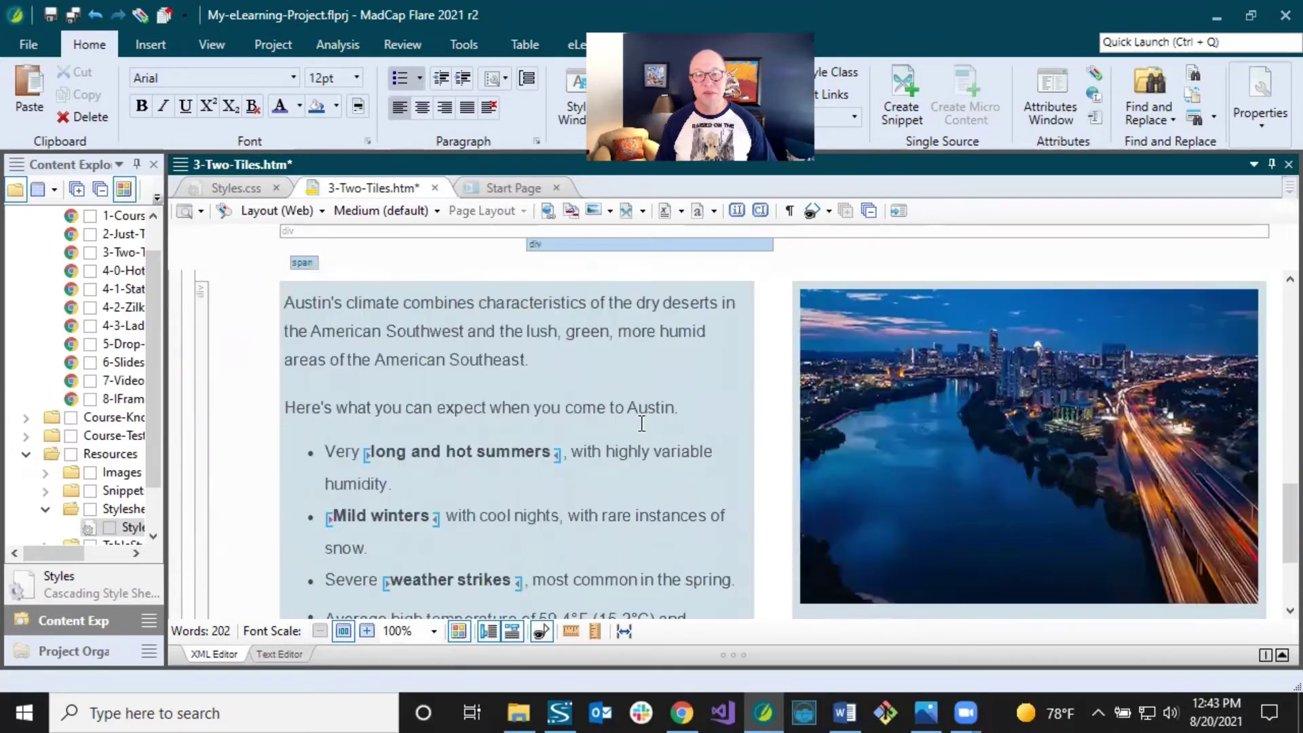
{"action": "right_click", "coordinate": [928, 372]}
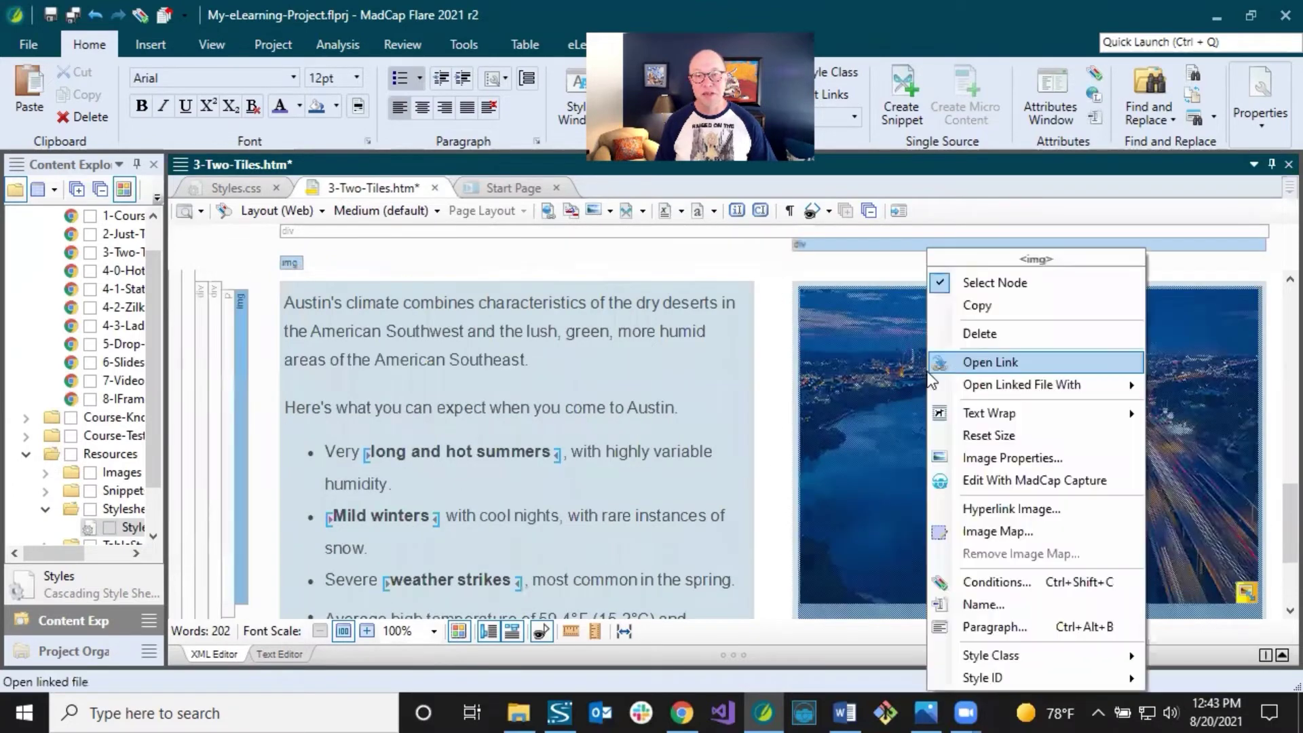
{"action": "left_click", "coordinate": [979, 302]}
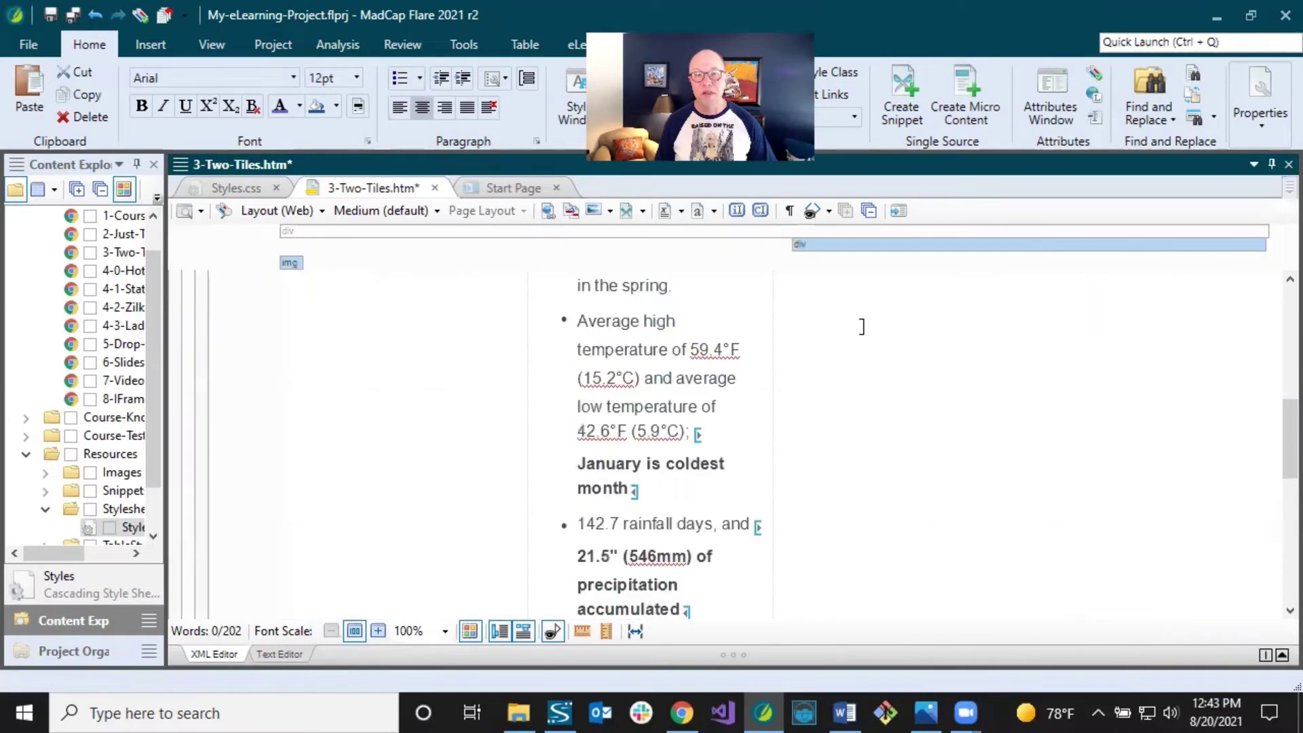
{"action": "scroll", "coordinate": [861, 325], "scroll_direction": "up", "scroll_amount": 10}
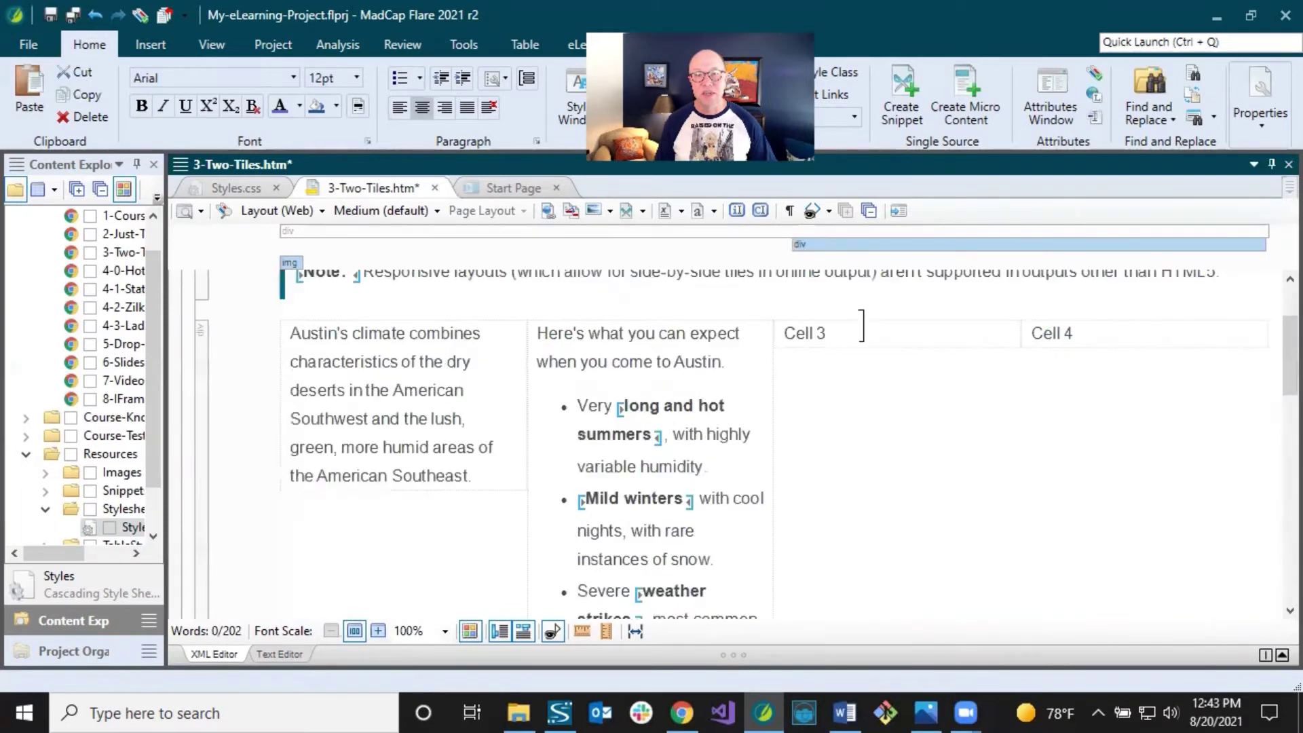
Switch to the browser and examine the side-by-side tiles on the MadCap Flare online help home page.
{"action": "left_click", "coordinate": [677, 709]}
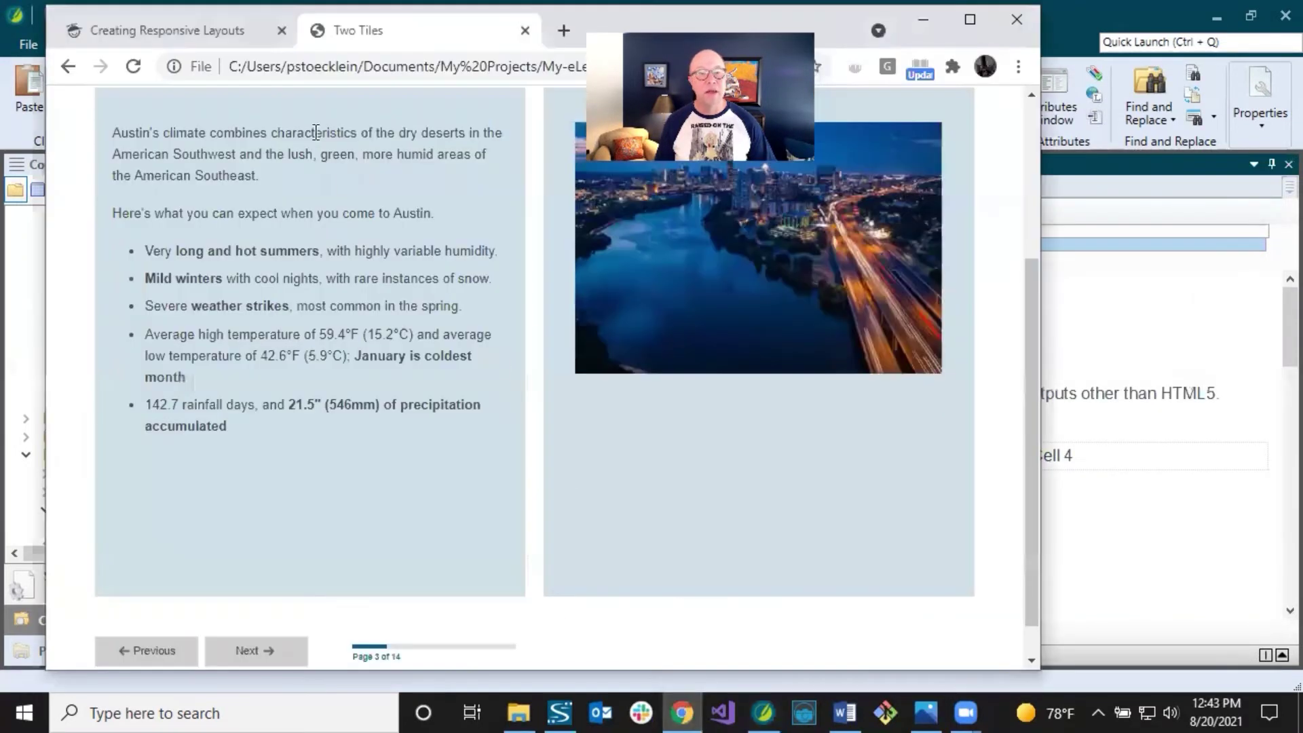
{"action": "left_click", "coordinate": [198, 23]}
{"action": "left_click", "coordinate": [117, 130]}
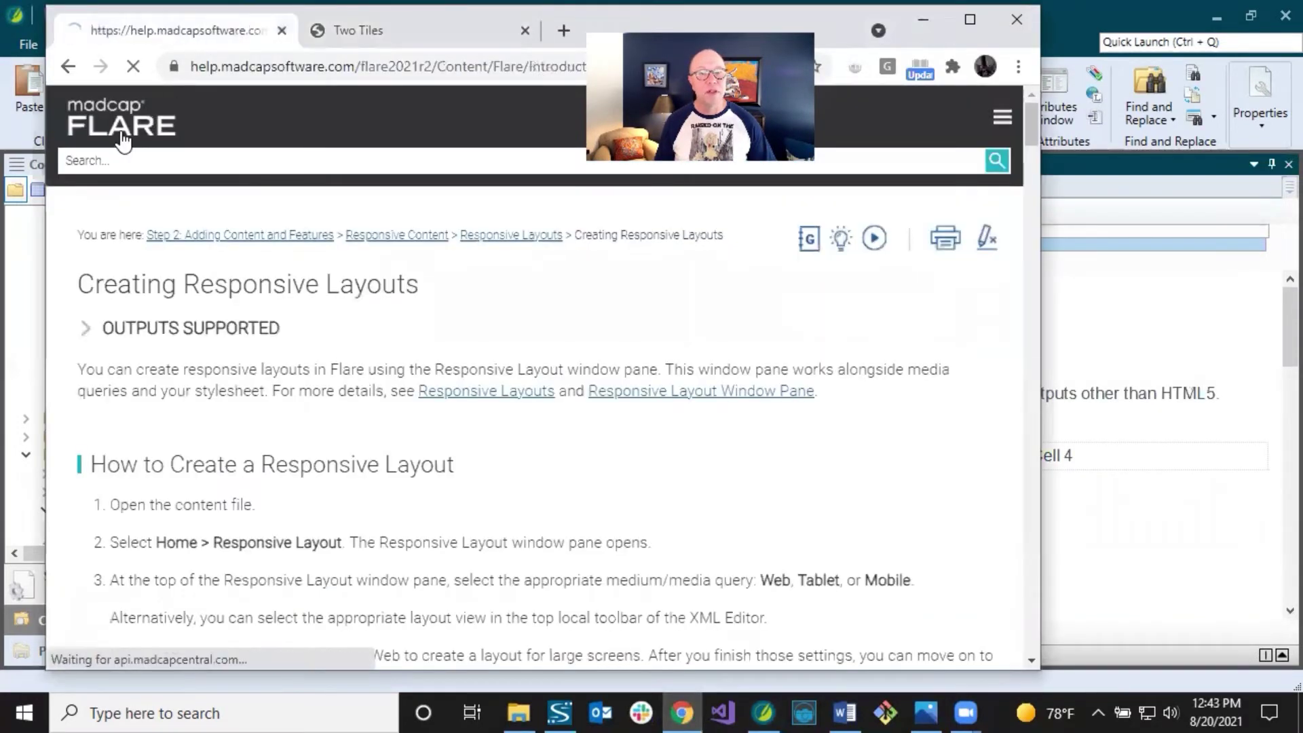
{"action": "scroll", "coordinate": [948, 393], "scroll_direction": "down", "scroll_amount": 5}
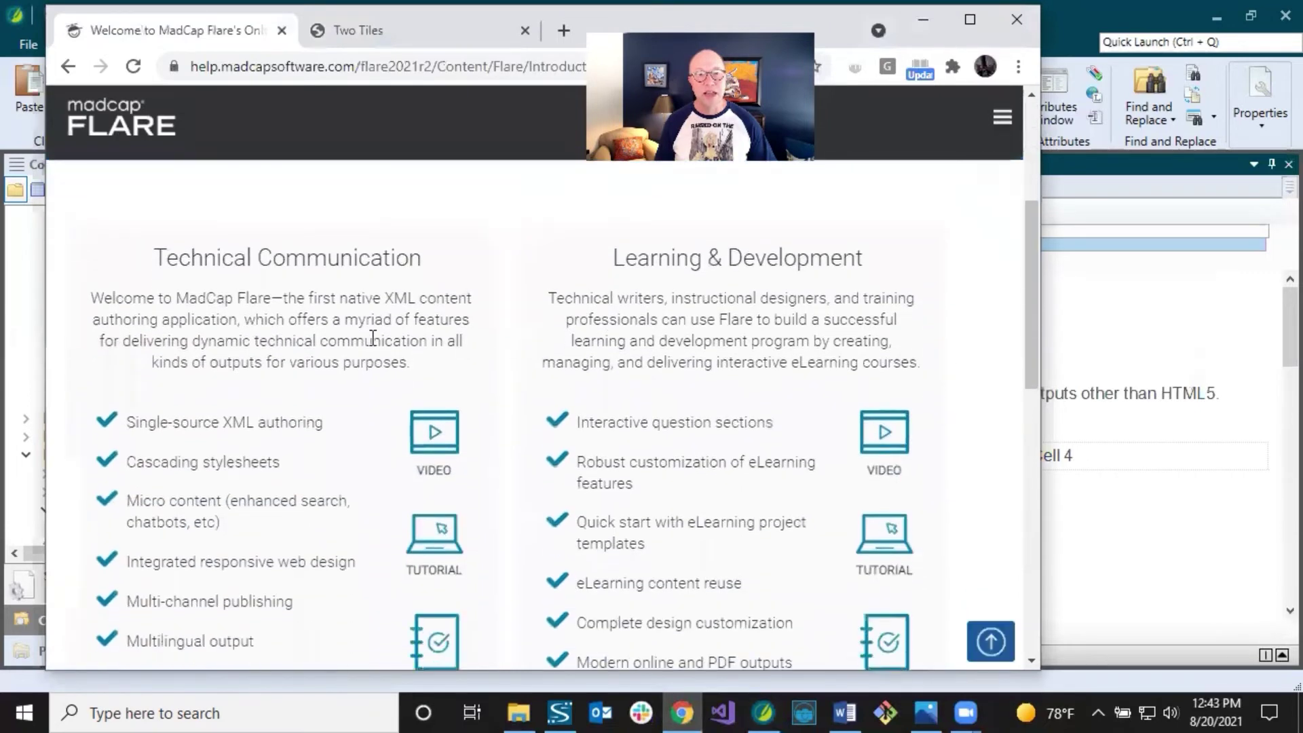
{"action": "scroll", "coordinate": [670, 480], "scroll_direction": "down", "scroll_amount": 2}
{"action": "scroll", "coordinate": [670, 480], "scroll_direction": "down", "scroll_amount": 1}
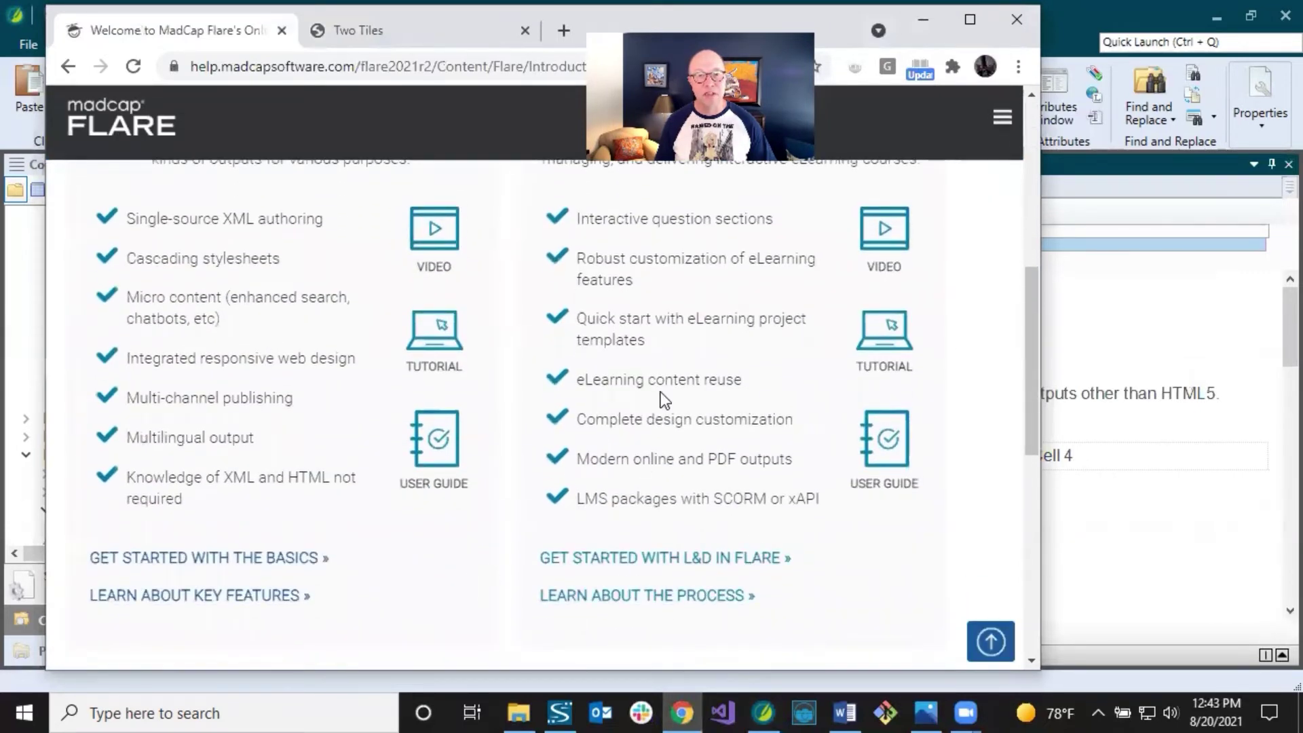
{"action": "scroll", "coordinate": [710, 479], "scroll_direction": "up", "scroll_amount": 1}
{"action": "scroll", "coordinate": [633, 417], "scroll_direction": "up", "scroll_amount": 1}
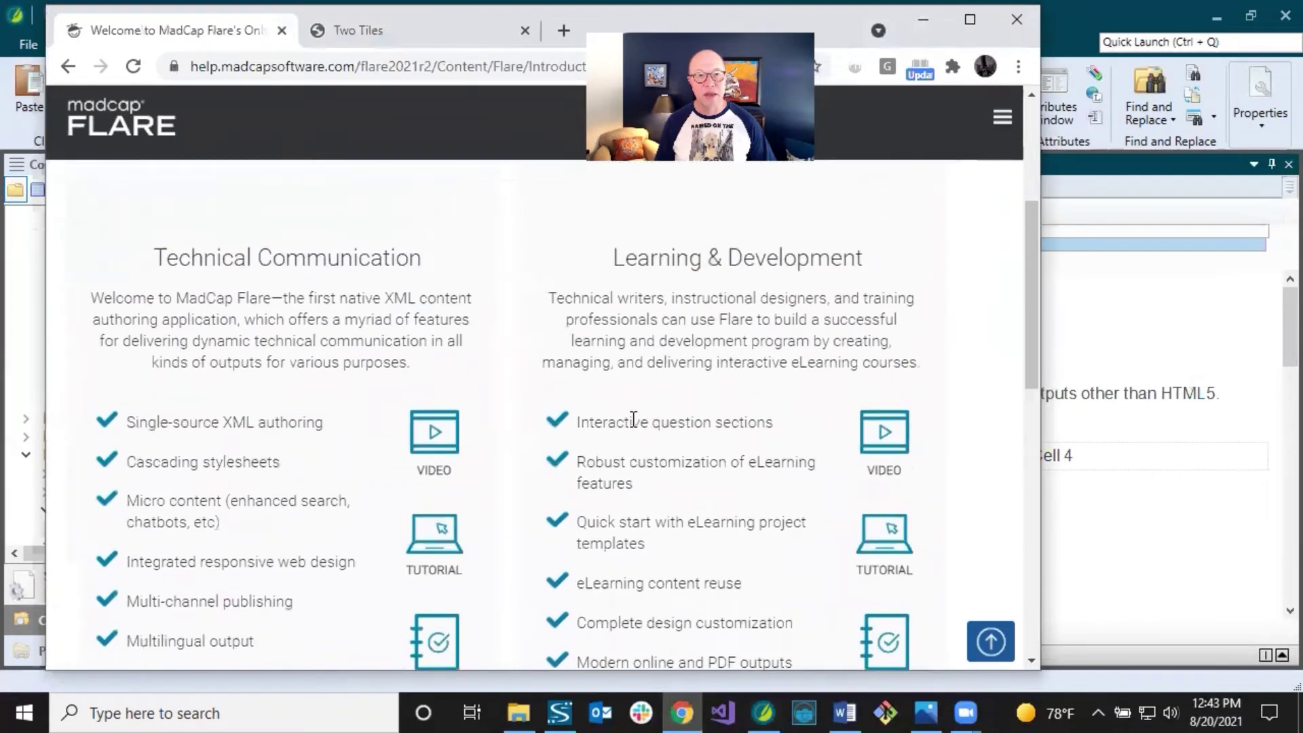
Return to the Creating Responsive Layouts help page and widen the browser window to check how its layout responds.
{"action": "left_click", "coordinate": [68, 66]}
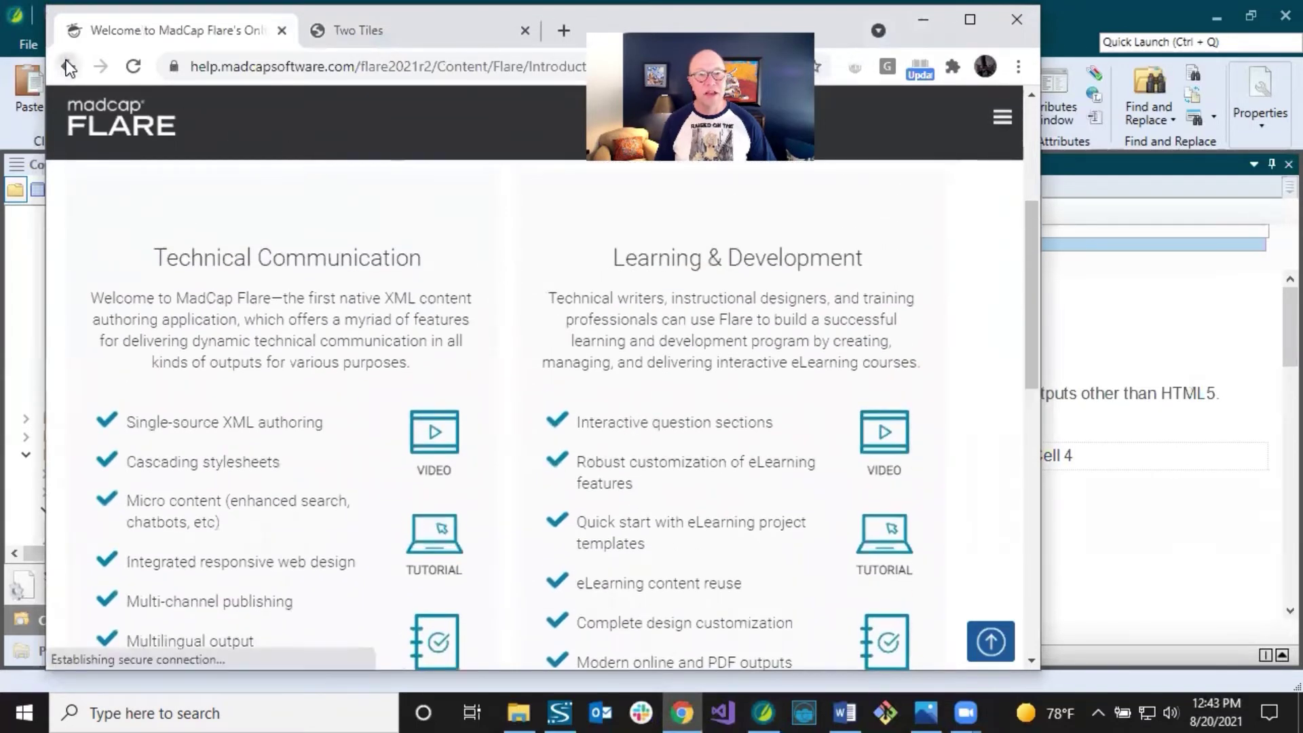
{"action": "scroll", "coordinate": [373, 302], "scroll_direction": "down", "scroll_amount": 5}
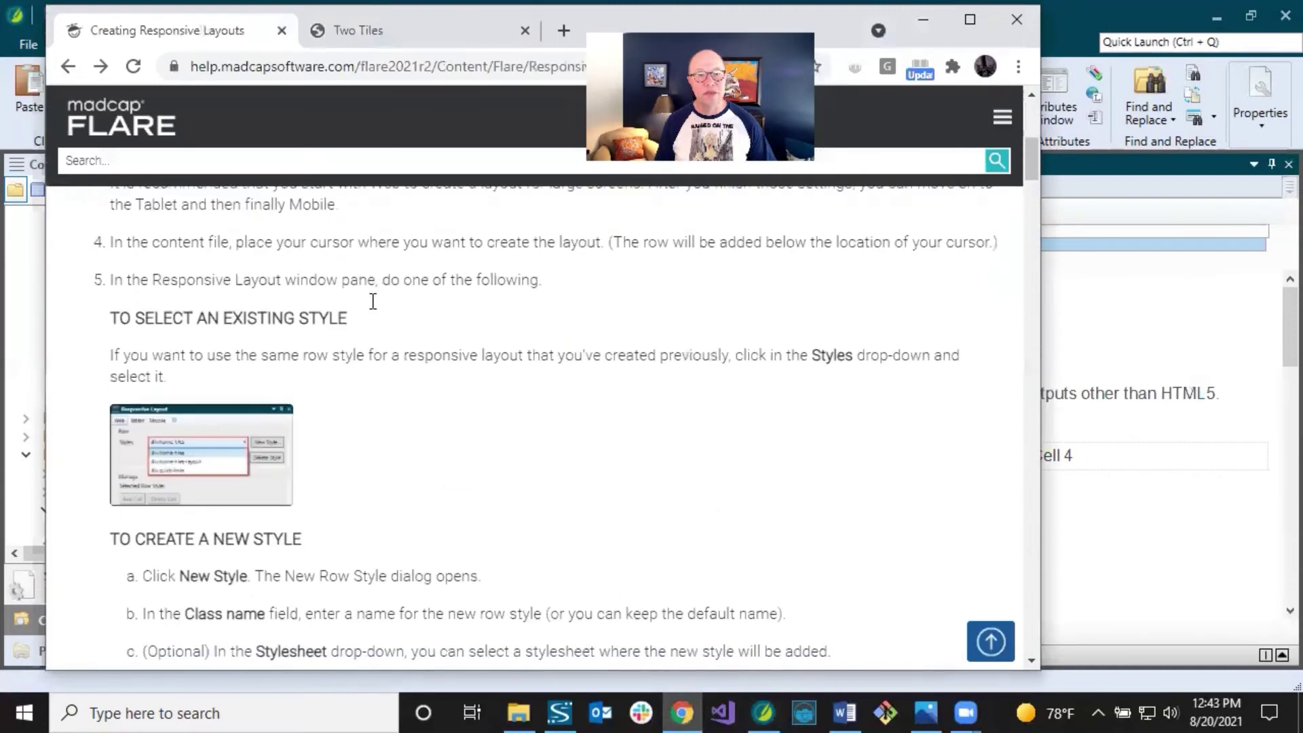
{"action": "scroll", "coordinate": [982, 312], "scroll_direction": "up", "scroll_amount": 2}
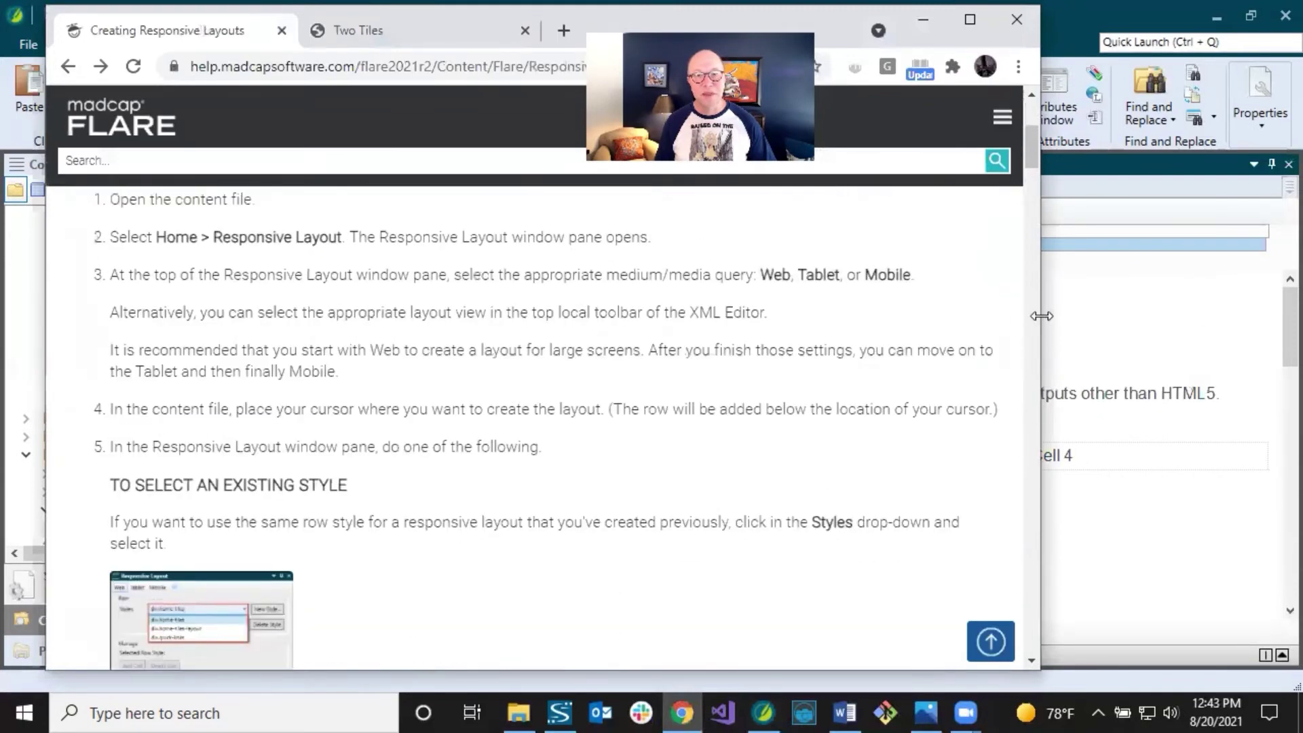
{"action": "left_click_drag", "start_coordinate": [1042, 315], "coordinate": [1290, 315]}
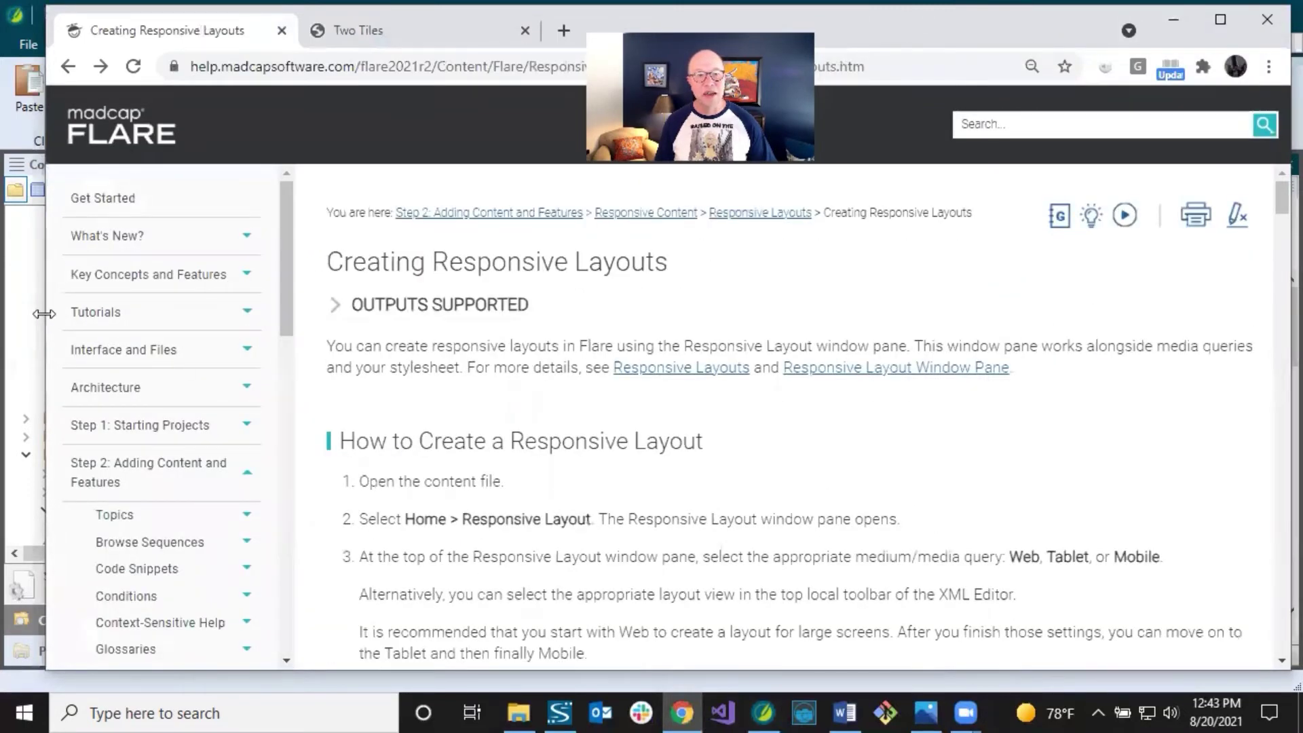
Review the layout of the "responsive layouts" search results in the online help and switch back to MadCap Flare.
{"action": "left_click", "coordinate": [69, 68]}
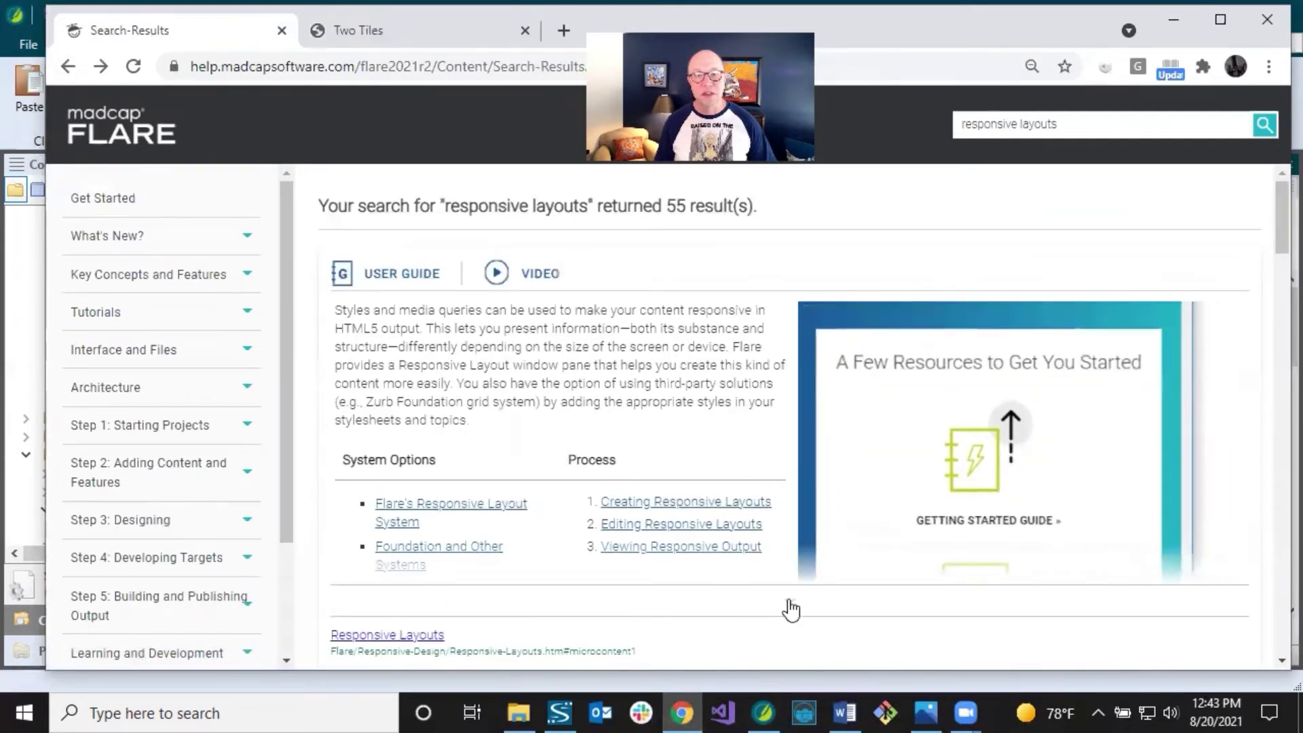
{"action": "scroll", "coordinate": [672, 315], "scroll_direction": "down", "scroll_amount": 3}
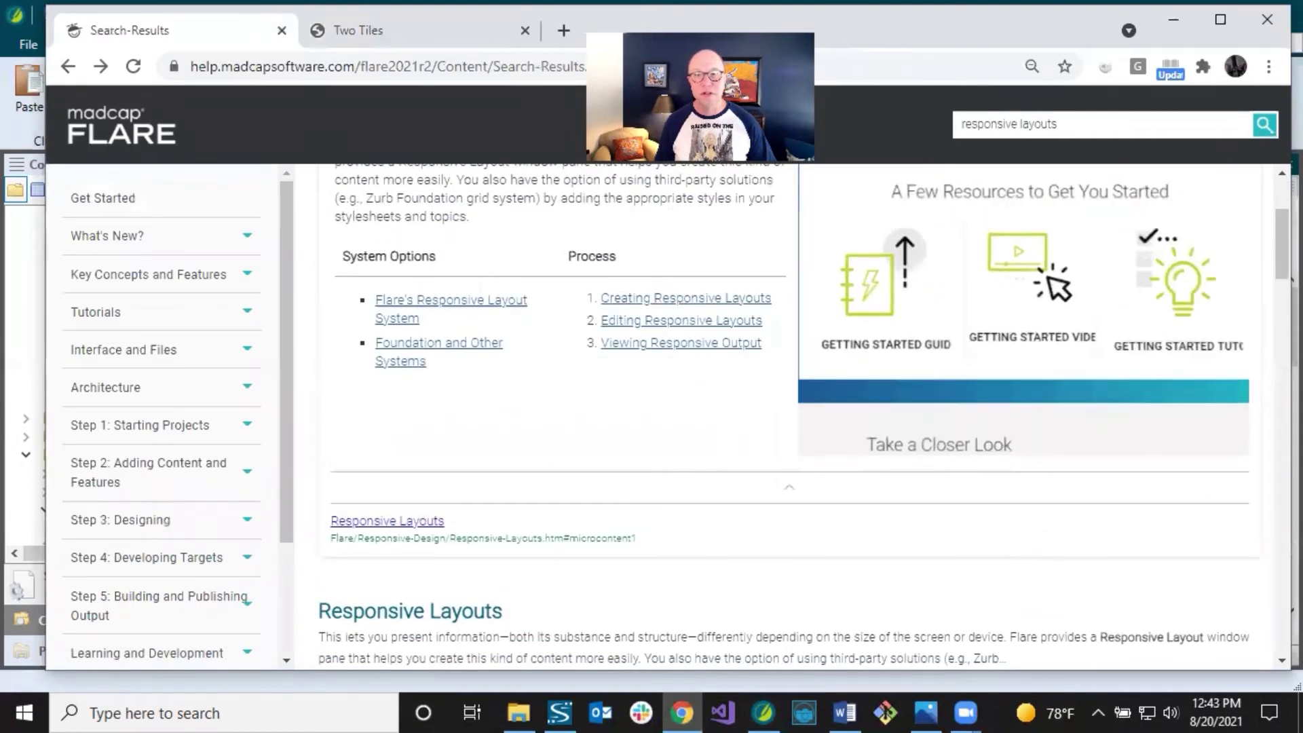
{"action": "left_click", "coordinate": [1174, 19]}
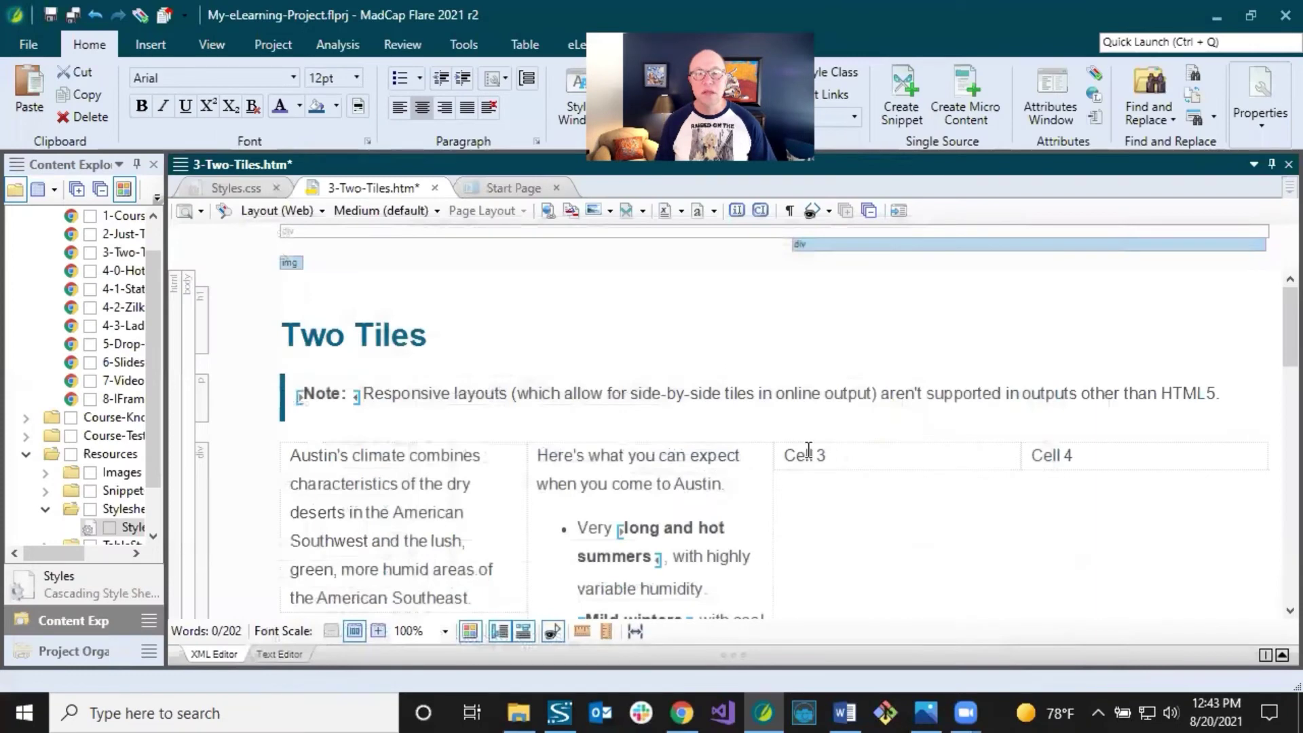
Replace the "Cell 3" placeholder text in the Two Tiles topic with the copied city image.
{"action": "left_click", "coordinate": [788, 455]}
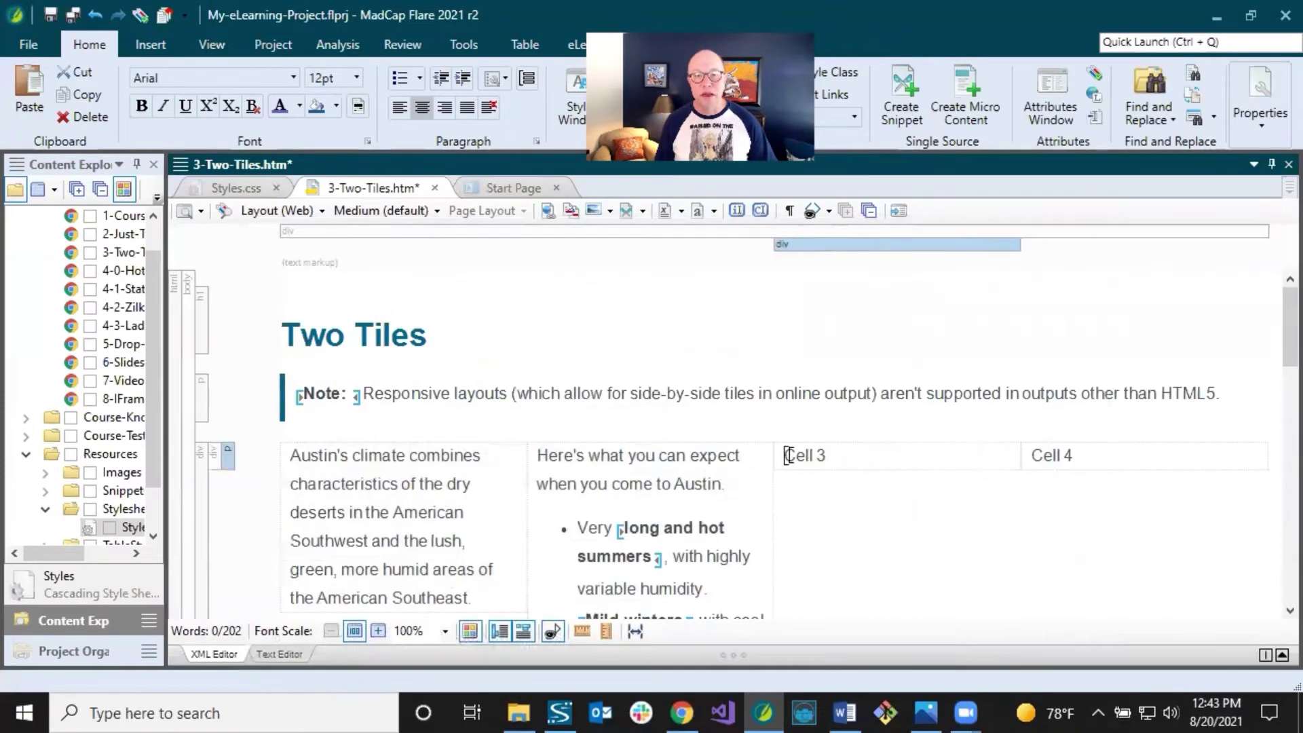
{"action": "left_click_drag", "start_coordinate": [788, 455], "coordinate": [827, 456]}
{"action": "key", "text": "ctrl+v"}
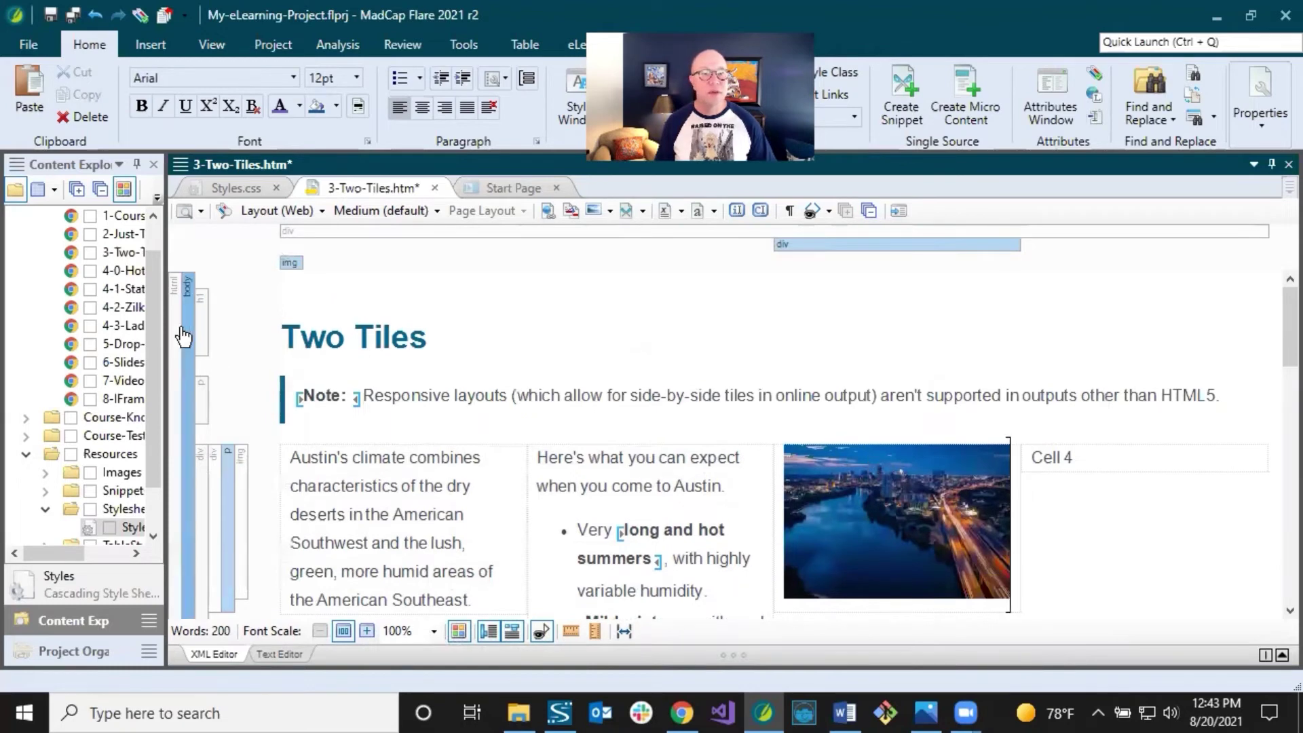
Open 2-Just-Text.htm and copy both body paragraphs below the Just Text heading.
{"action": "left_click_drag", "start_coordinate": [162, 325], "coordinate": [219, 315]}
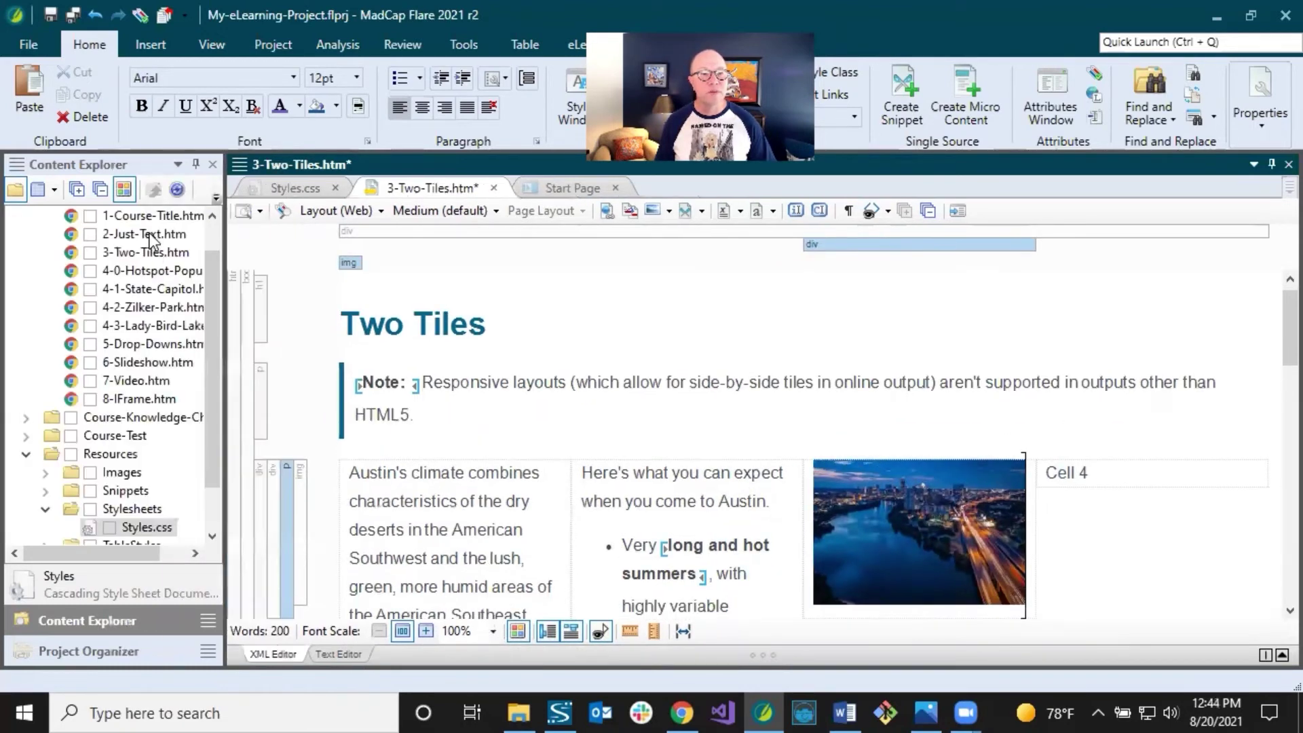
{"action": "double_click", "coordinate": [148, 234]}
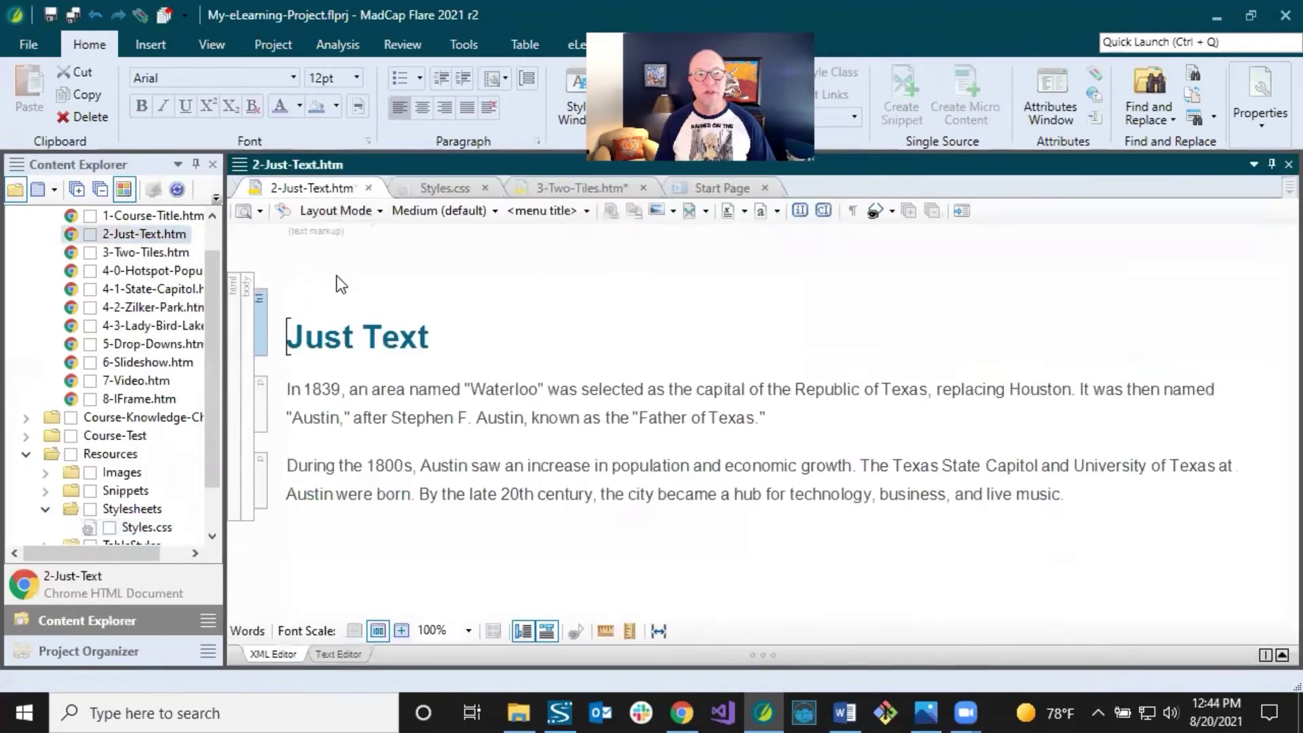
{"action": "left_click", "coordinate": [287, 390]}
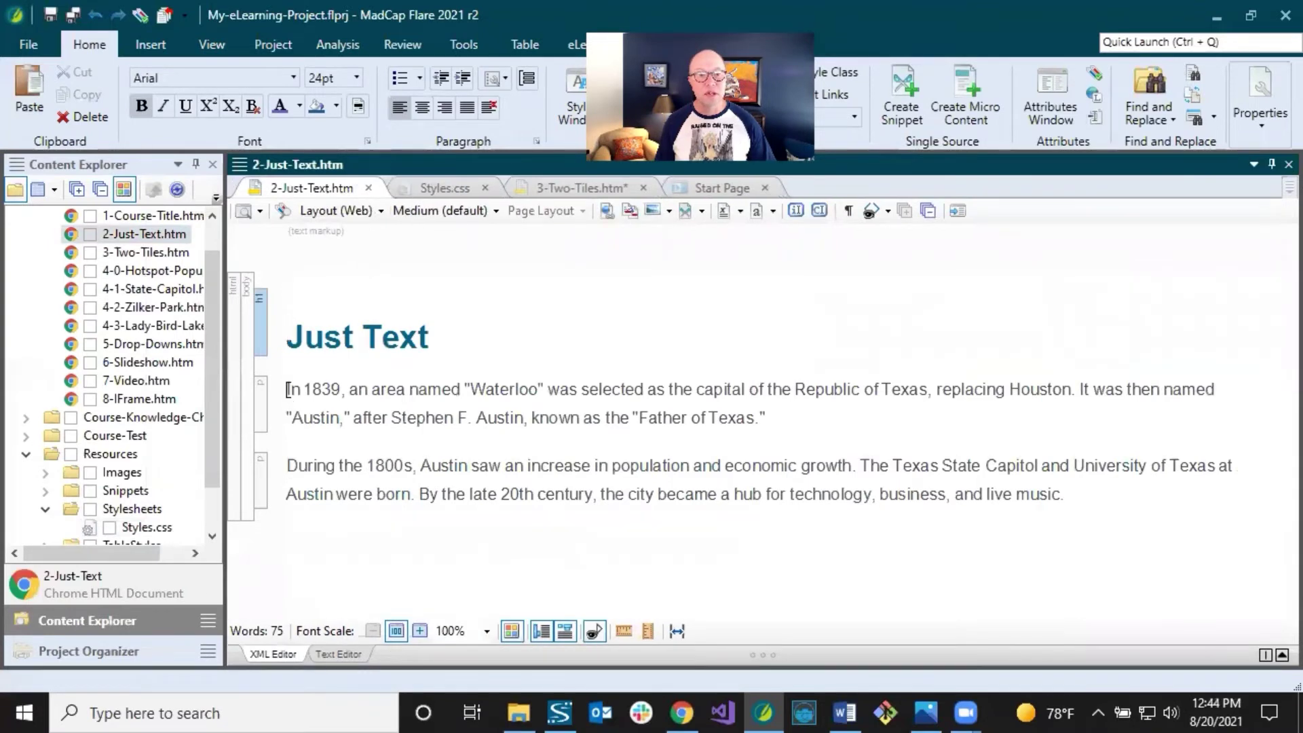
{"action": "left_click_drag", "start_coordinate": [287, 391], "coordinate": [1073, 499]}
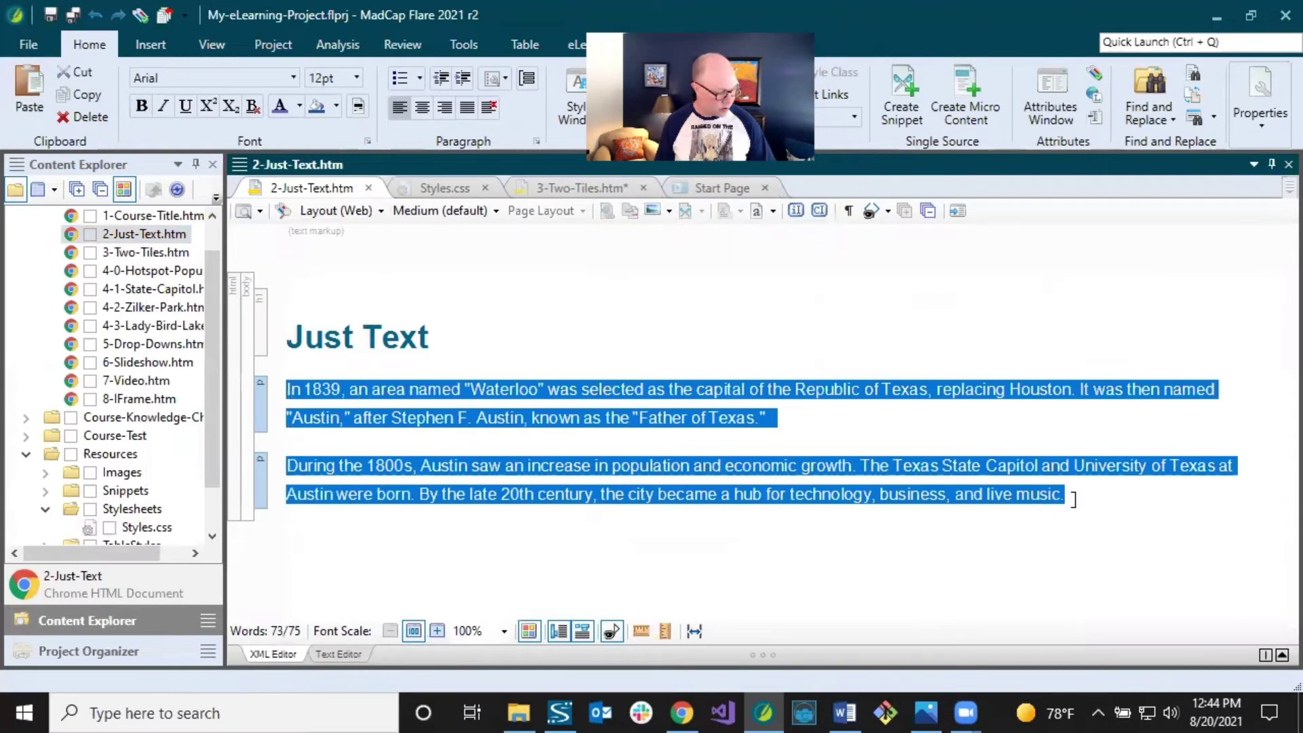
Replace the "Cell 4" placeholder in 3-Two-Tiles.htm with the copied paragraphs and save all files.
{"action": "left_click", "coordinate": [578, 191]}
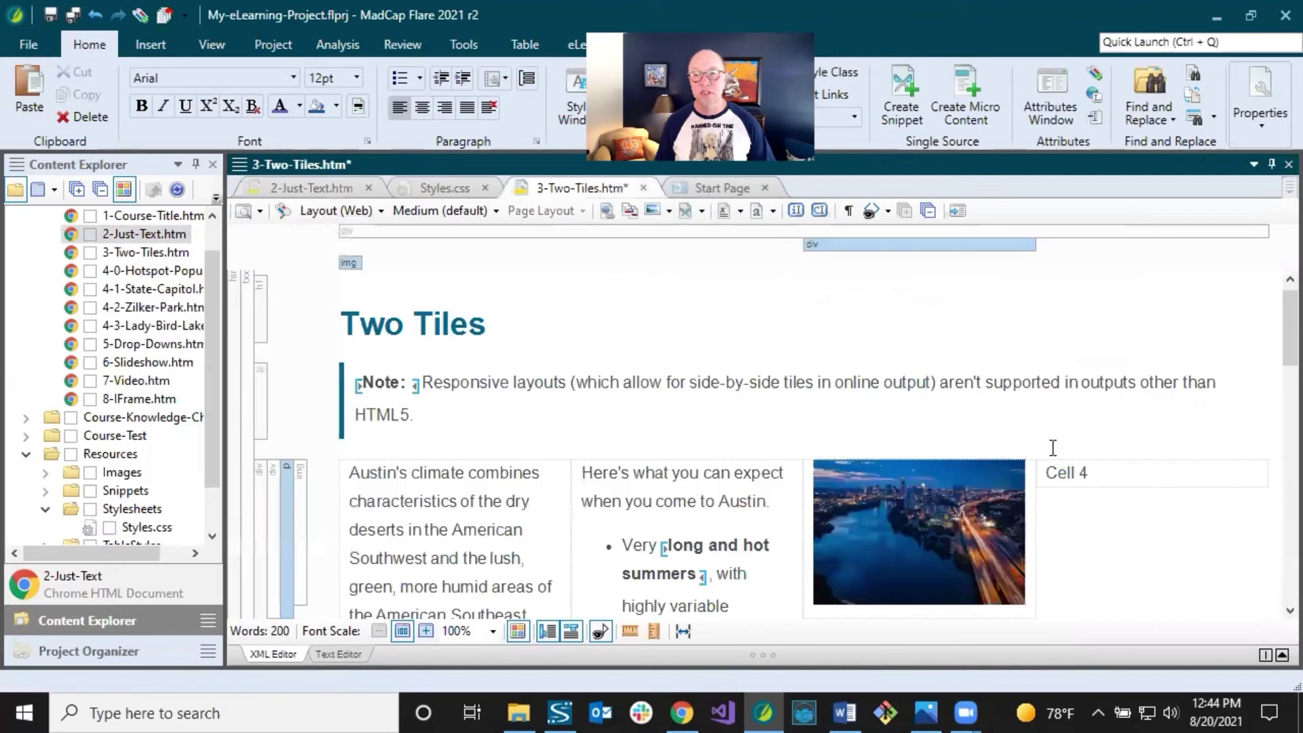
{"action": "left_click_drag", "start_coordinate": [1046, 473], "coordinate": [1086, 471]}
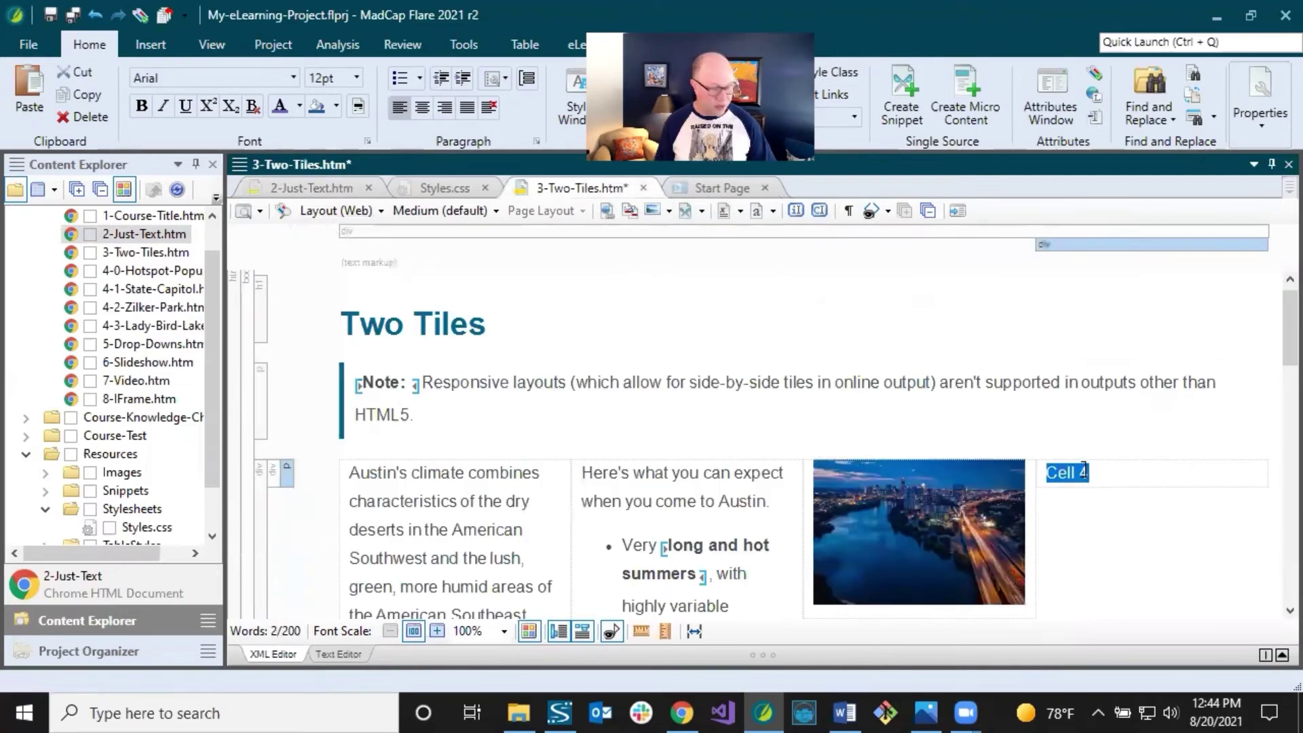
{"action": "key", "text": "ctrl+v"}
{"action": "scroll", "coordinate": [743, 434], "scroll_direction": "down", "scroll_amount": 3}
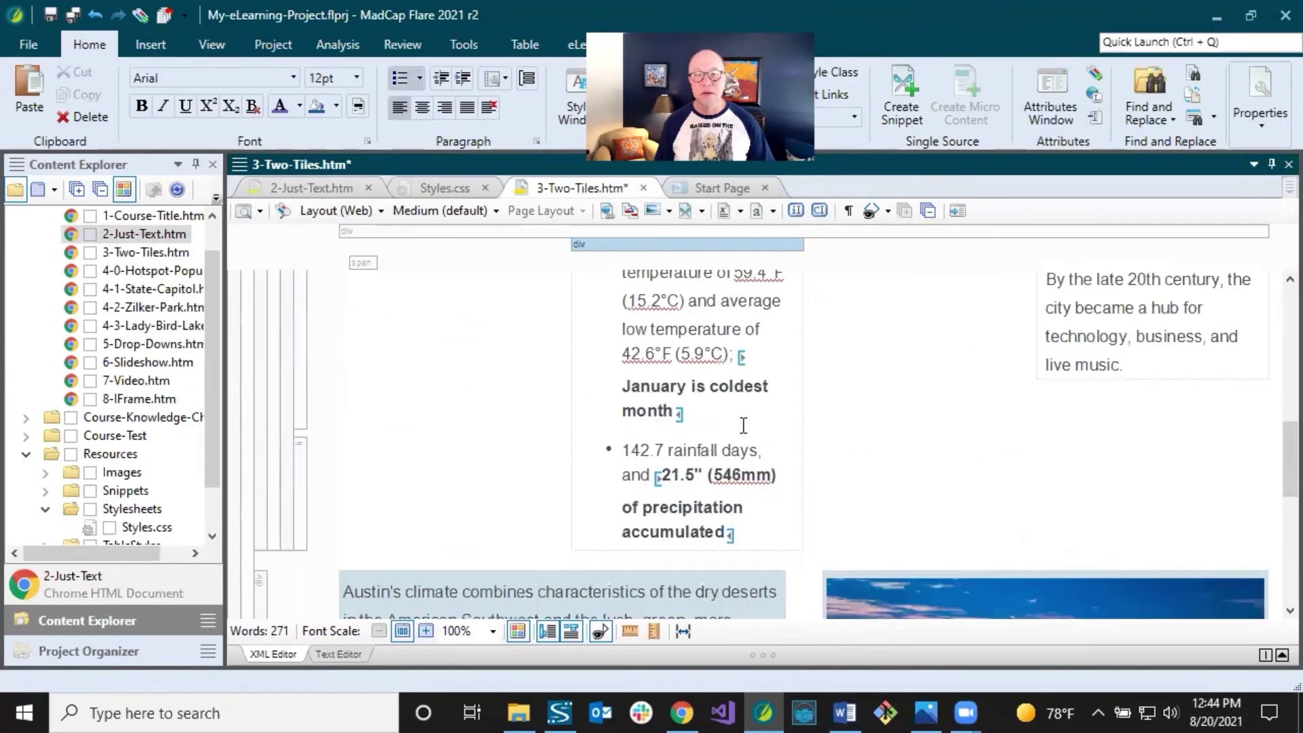
{"action": "scroll", "coordinate": [742, 427], "scroll_direction": "up", "scroll_amount": 5}
{"action": "scroll", "coordinate": [741, 424], "scroll_direction": "up", "scroll_amount": 3}
{"action": "left_click", "coordinate": [717, 384]}
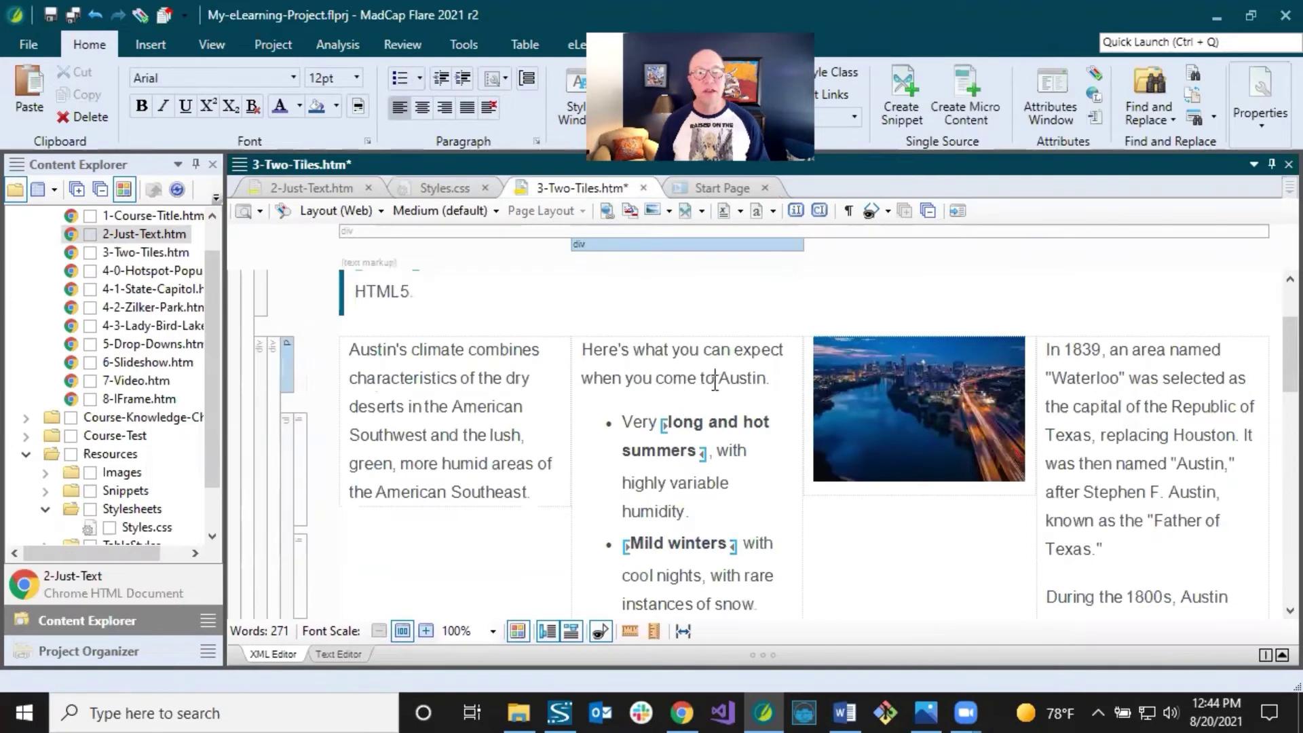
{"action": "left_click", "coordinate": [70, 15]}
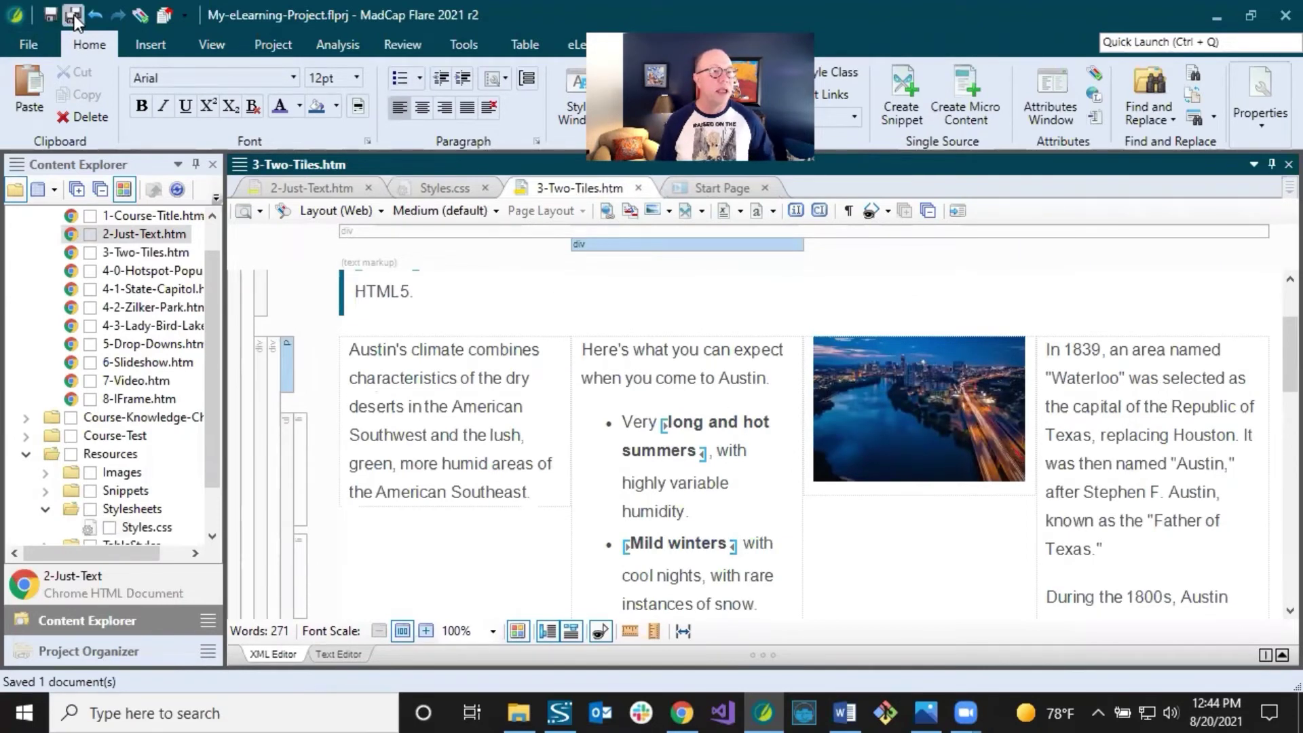
Build the Online-Course-With-Test target and shrink the Builds area to show more of the topic.
{"action": "left_click", "coordinate": [271, 44]}
{"action": "left_click", "coordinate": [149, 110]}
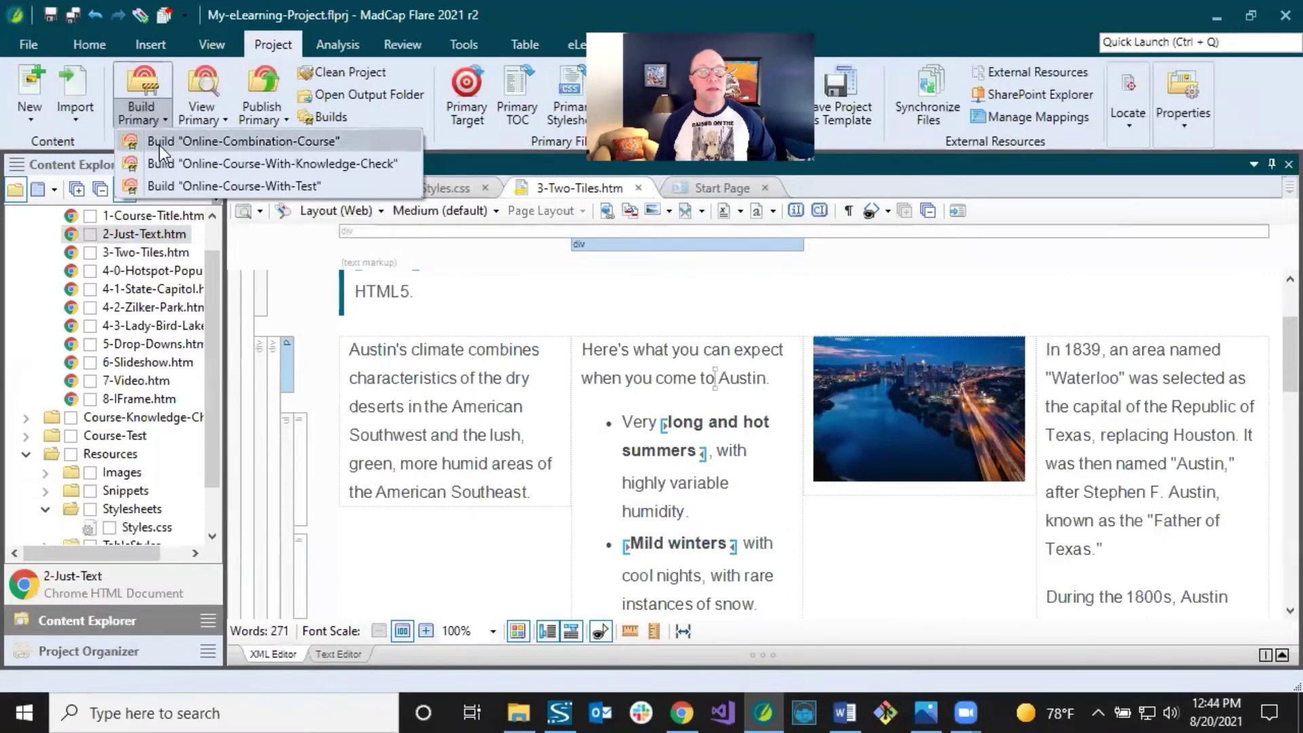
{"action": "left_click", "coordinate": [162, 186]}
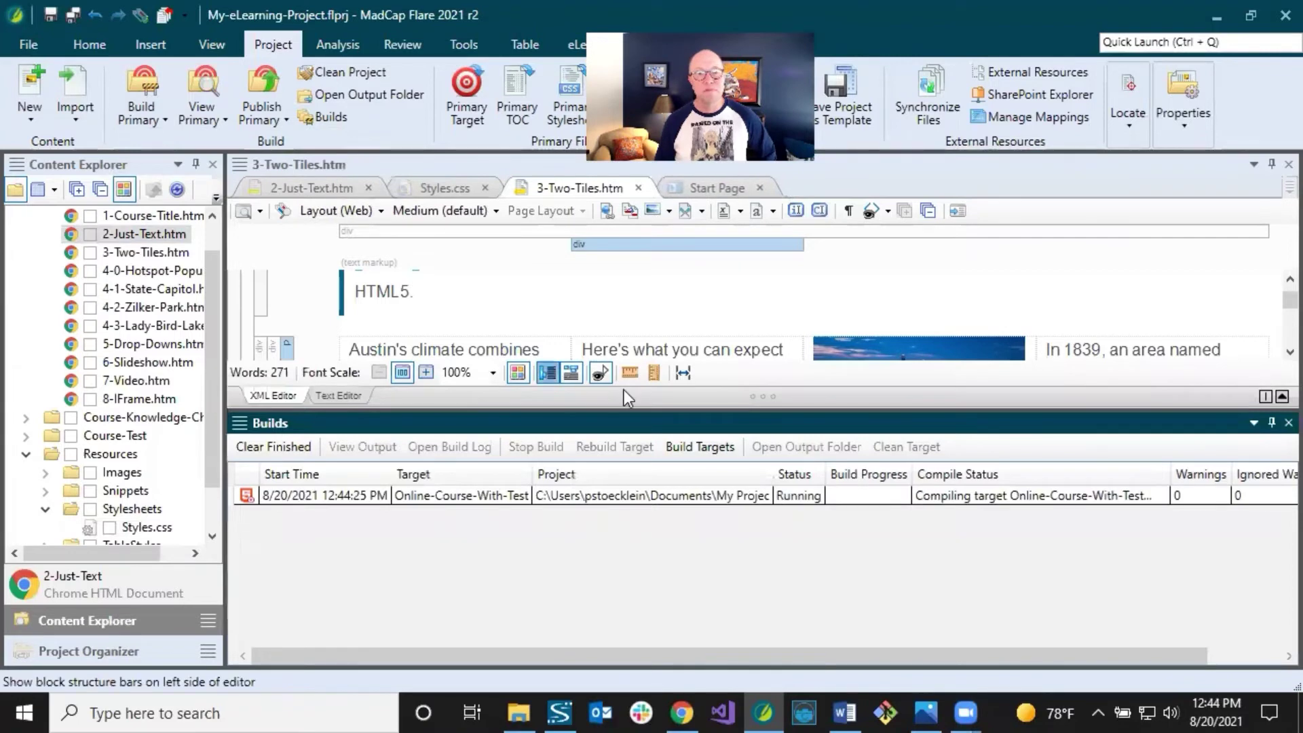
{"action": "left_click_drag", "start_coordinate": [691, 410], "coordinate": [689, 506]}
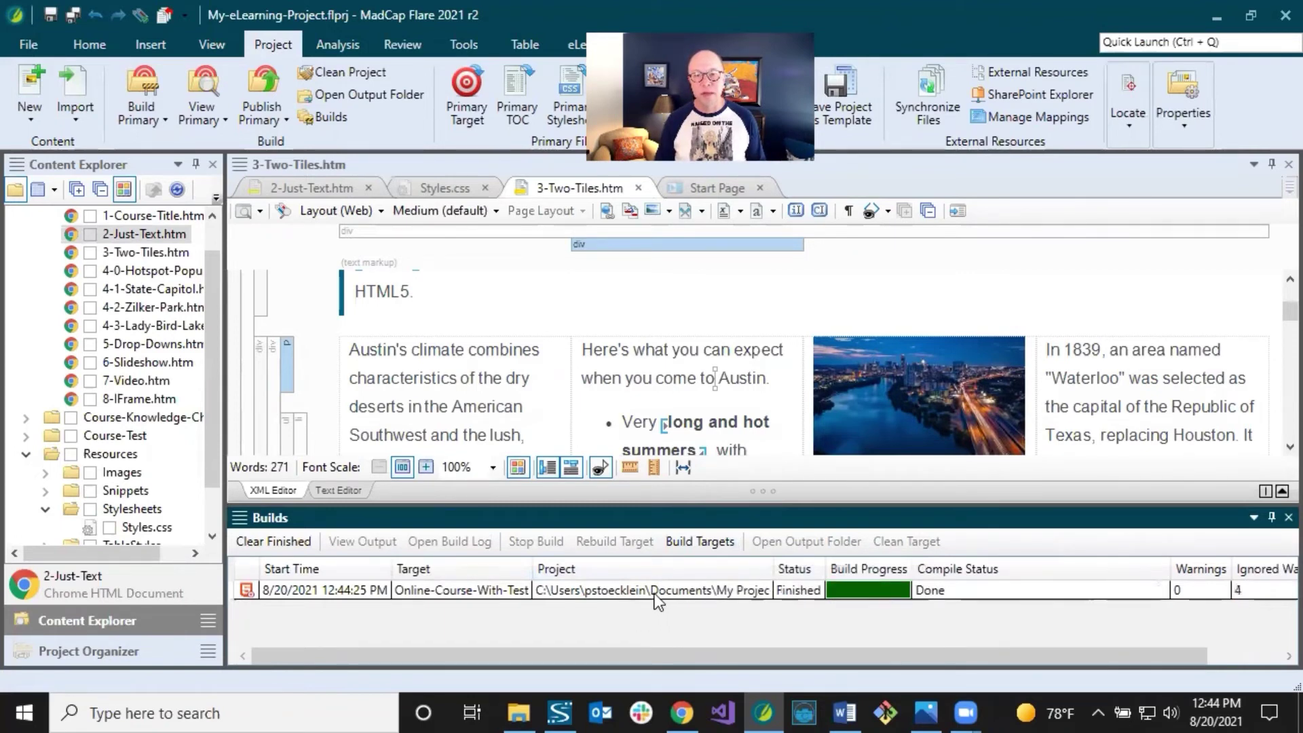
Open the built Online-Course-With-Test output in the browser and advance through the course to the Two Tiles page.
{"action": "double_click", "coordinate": [654, 593]}
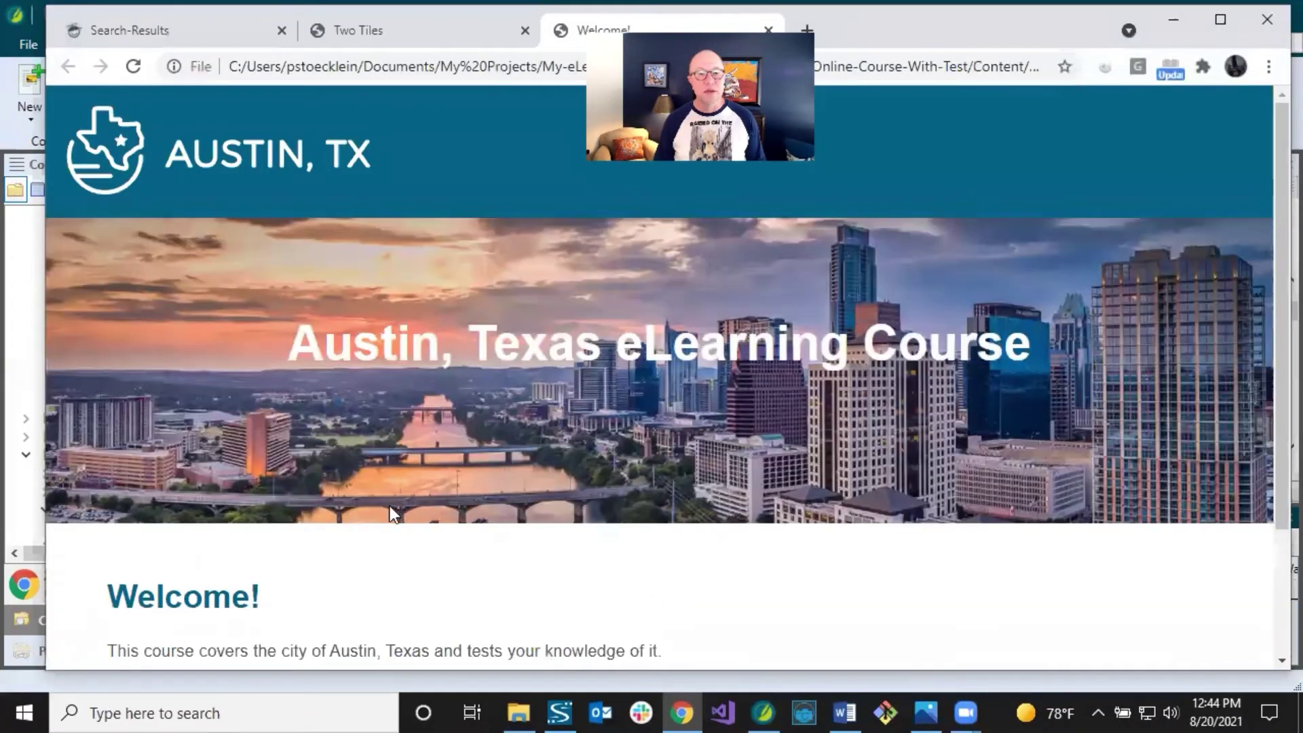
{"action": "scroll", "coordinate": [390, 506], "scroll_direction": "down", "scroll_amount": 3}
{"action": "left_click", "coordinate": [200, 576]}
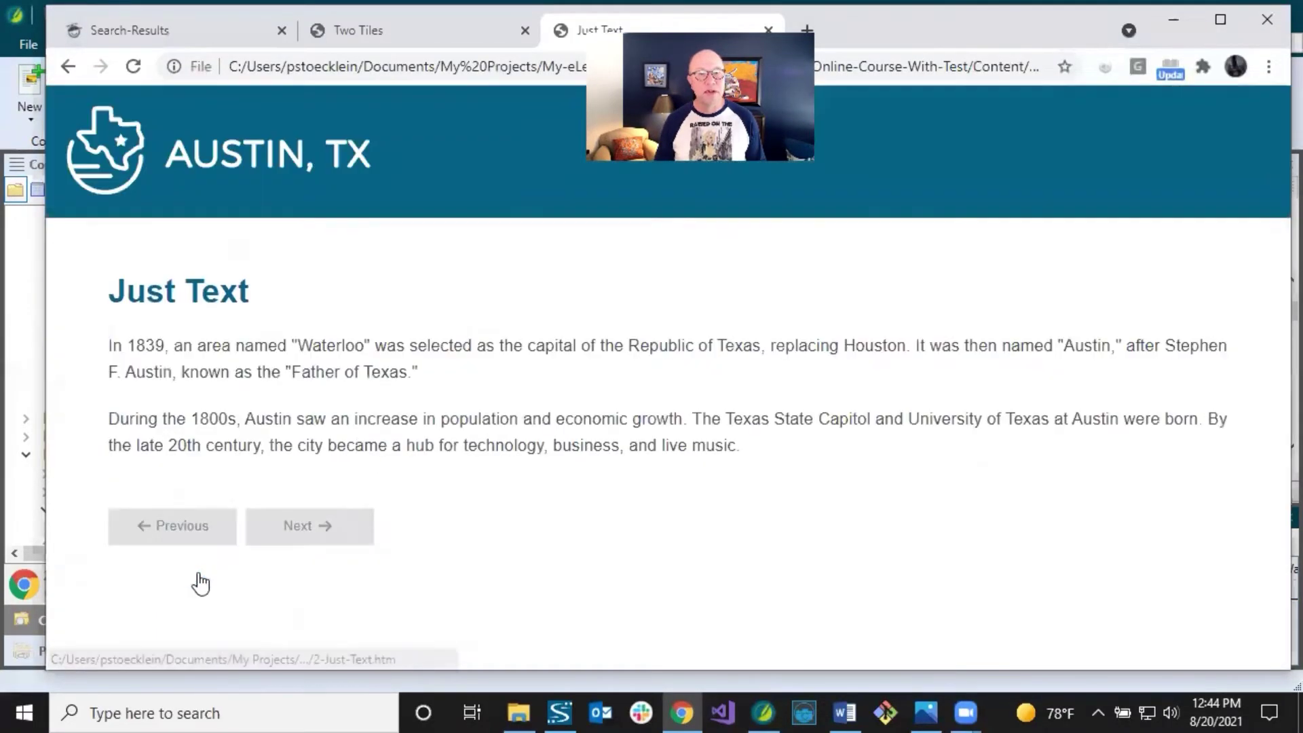
{"action": "left_click", "coordinate": [267, 526]}
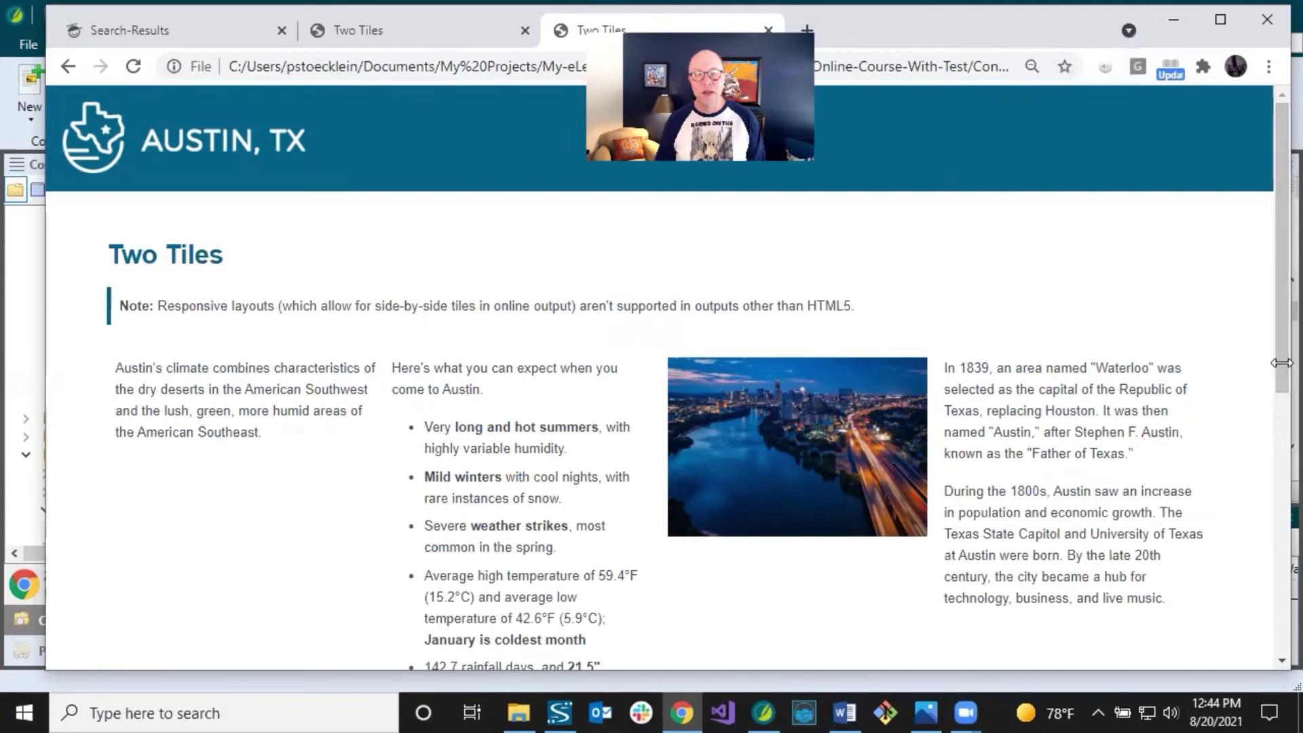
Narrow the browser window to a medium width and examine how the four cells on the Two Tiles page rearrange.
{"action": "left_click_drag", "start_coordinate": [1281, 363], "coordinate": [1274, 359]}
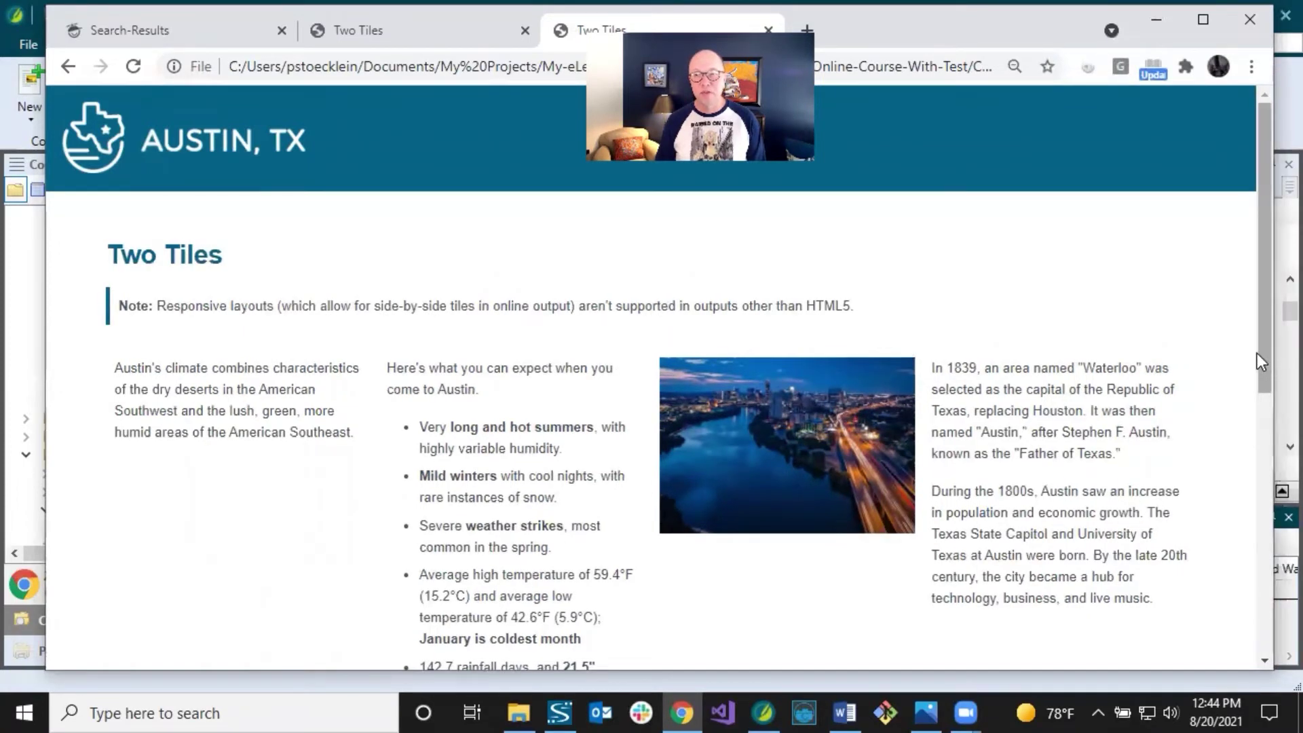
{"action": "left_click_drag", "start_coordinate": [1264, 347], "coordinate": [1259, 389]}
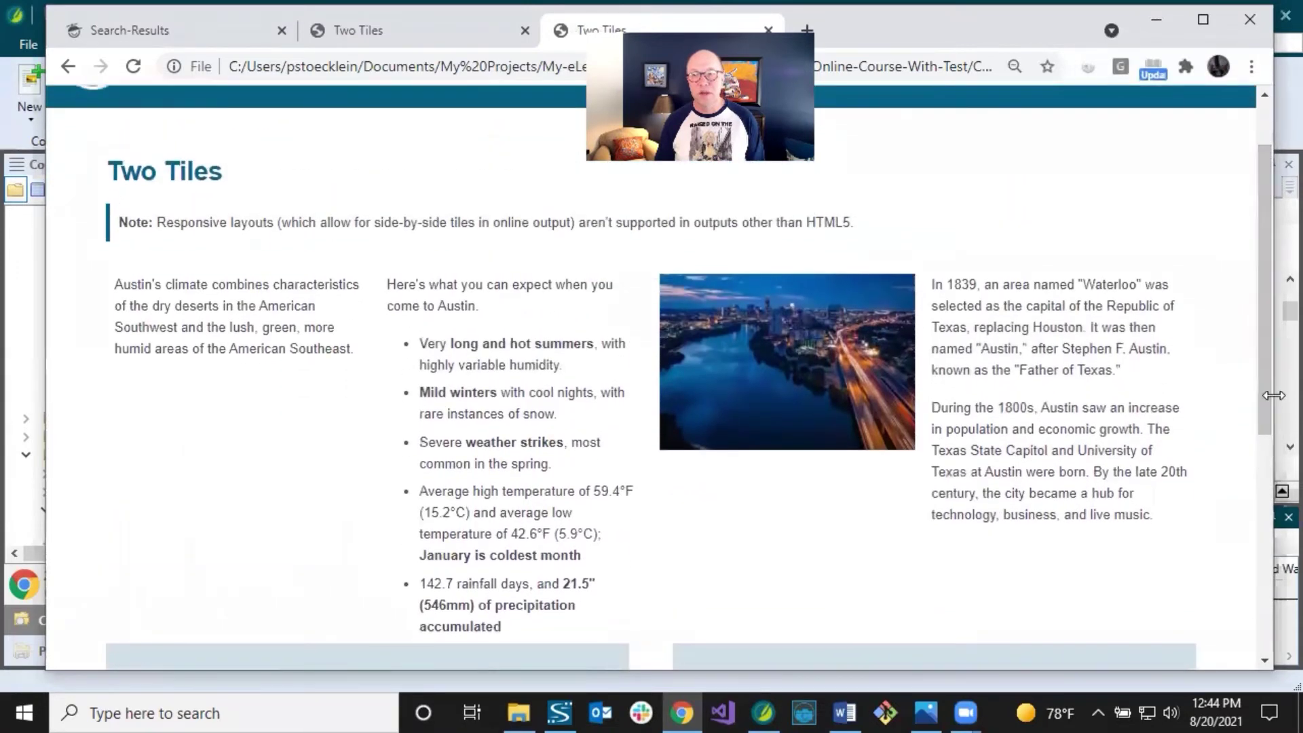
{"action": "left_click_drag", "start_coordinate": [1273, 395], "coordinate": [1035, 393]}
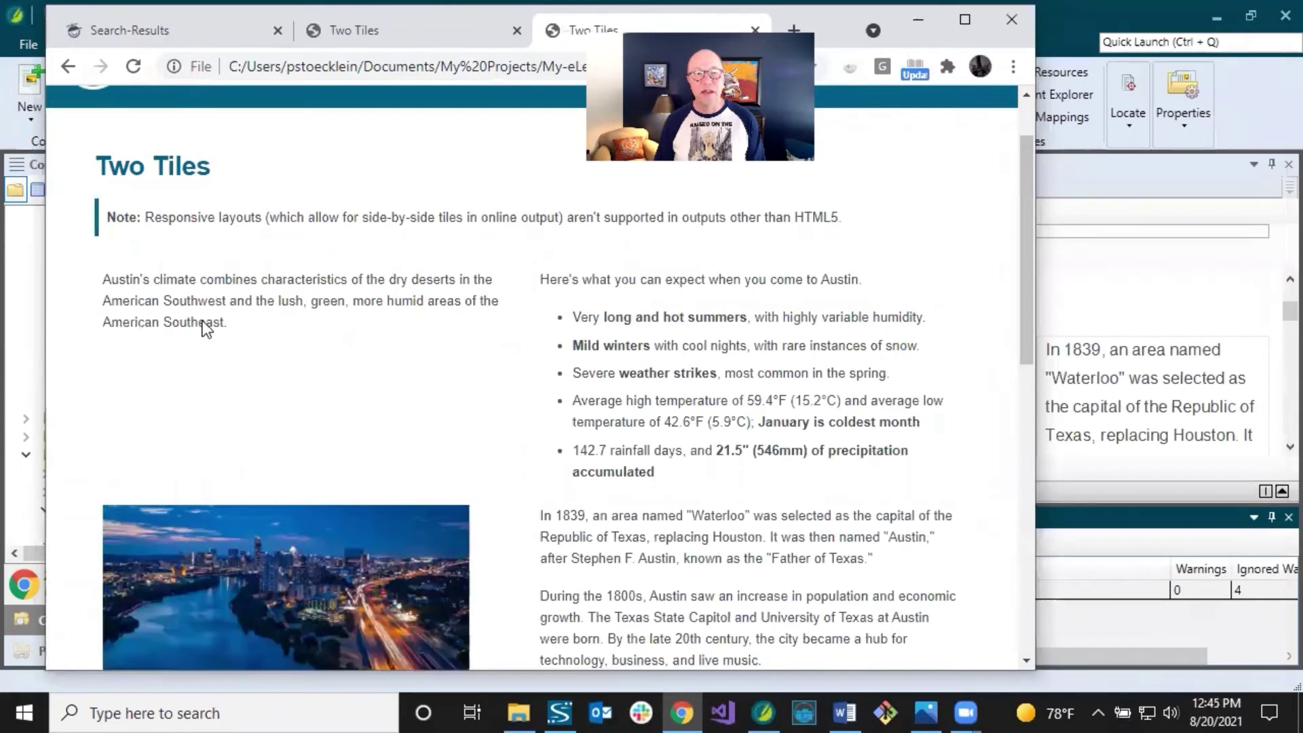
{"action": "scroll", "coordinate": [473, 351], "scroll_direction": "down", "scroll_amount": 3}
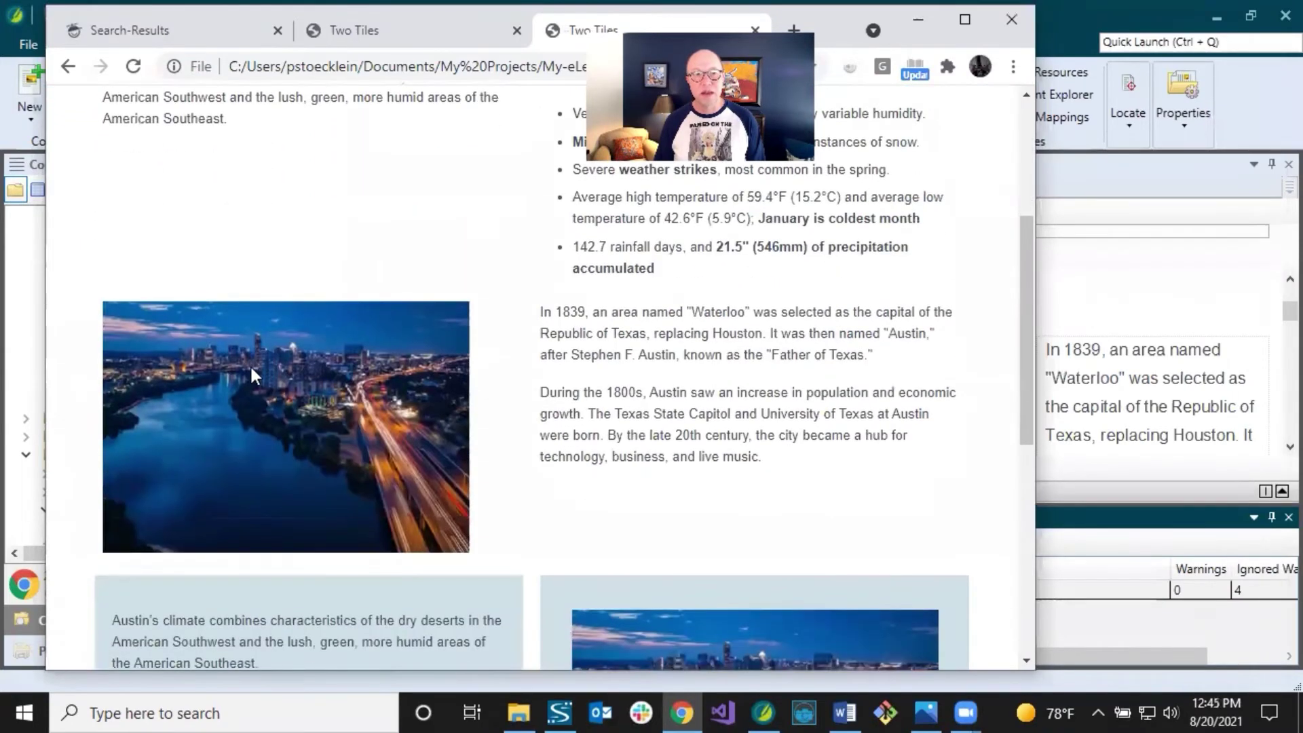
{"action": "scroll", "coordinate": [631, 348], "scroll_direction": "up", "scroll_amount": 4}
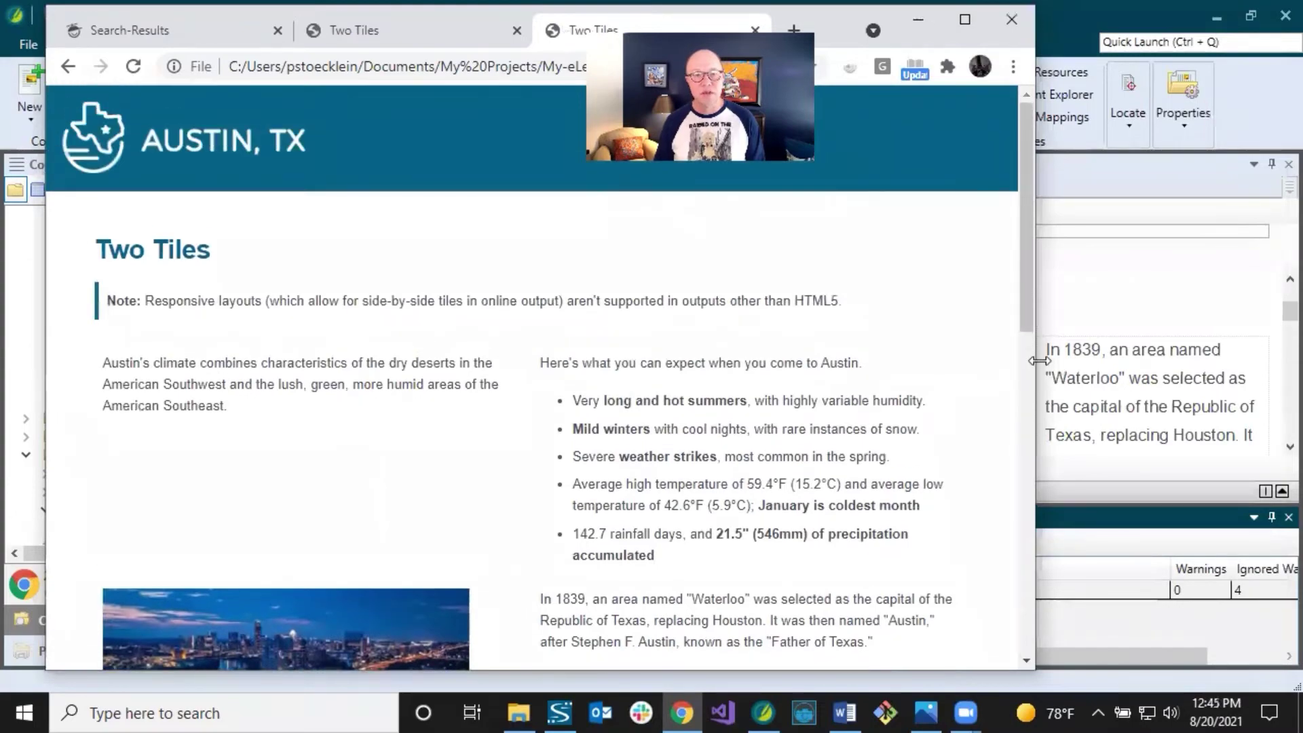
Narrow the browser window to about phone width, review the stacking of the page's cells, and maximize the window.
{"action": "left_click_drag", "start_coordinate": [1038, 360], "coordinate": [628, 360]}
{"action": "scroll", "coordinate": [479, 334], "scroll_direction": "down", "scroll_amount": 10}
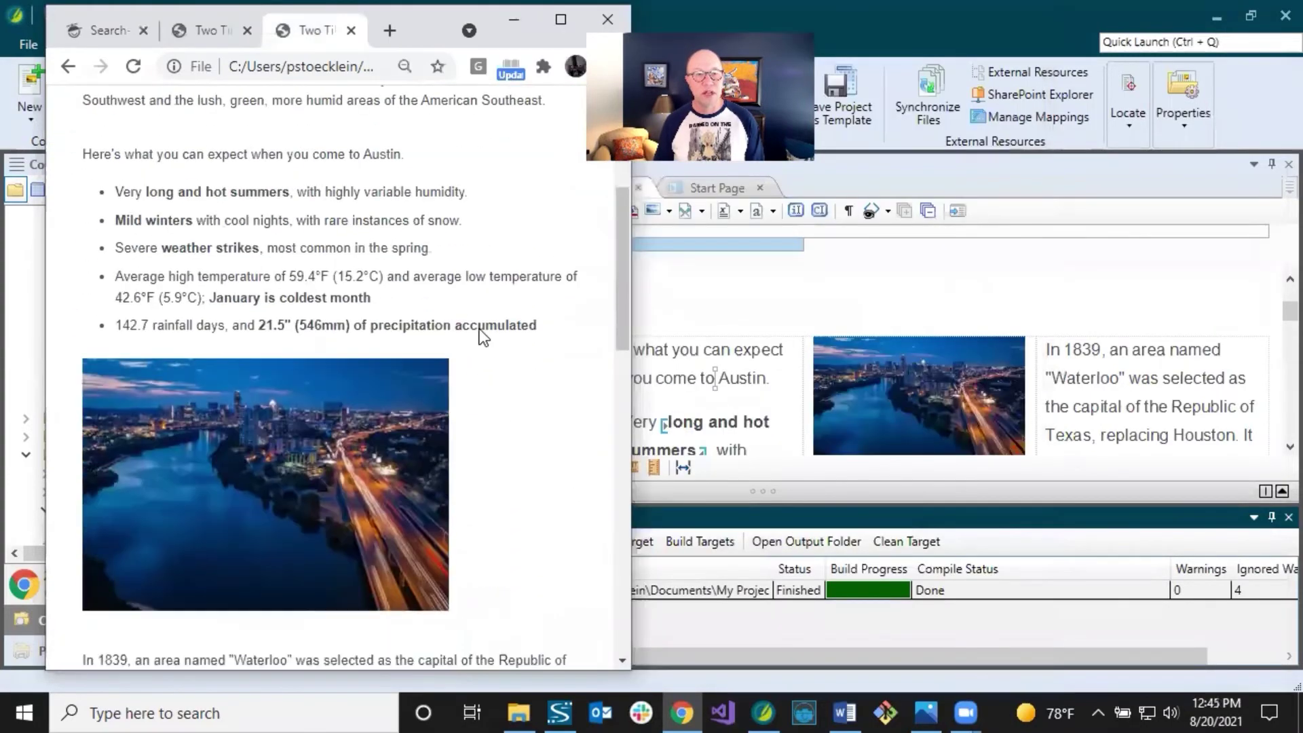
{"action": "scroll", "coordinate": [479, 328], "scroll_direction": "up", "scroll_amount": 15}
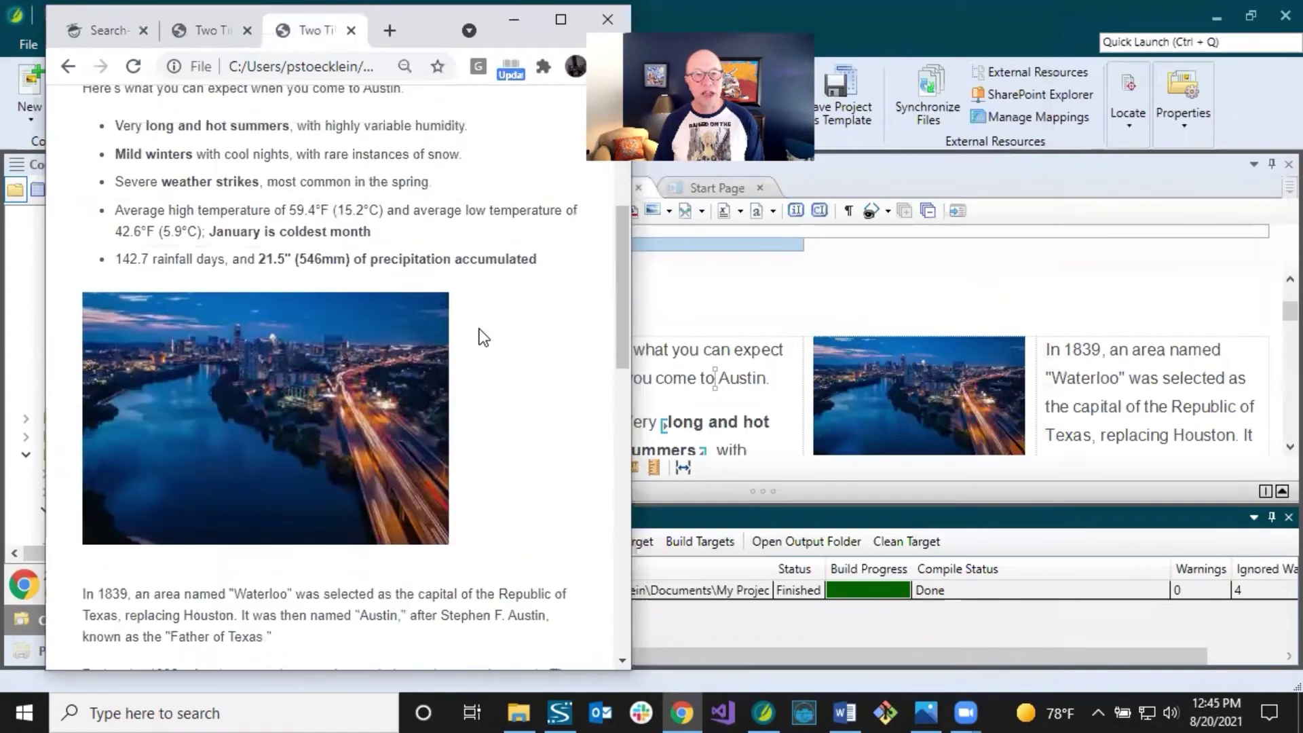
{"action": "left_click", "coordinate": [561, 19]}
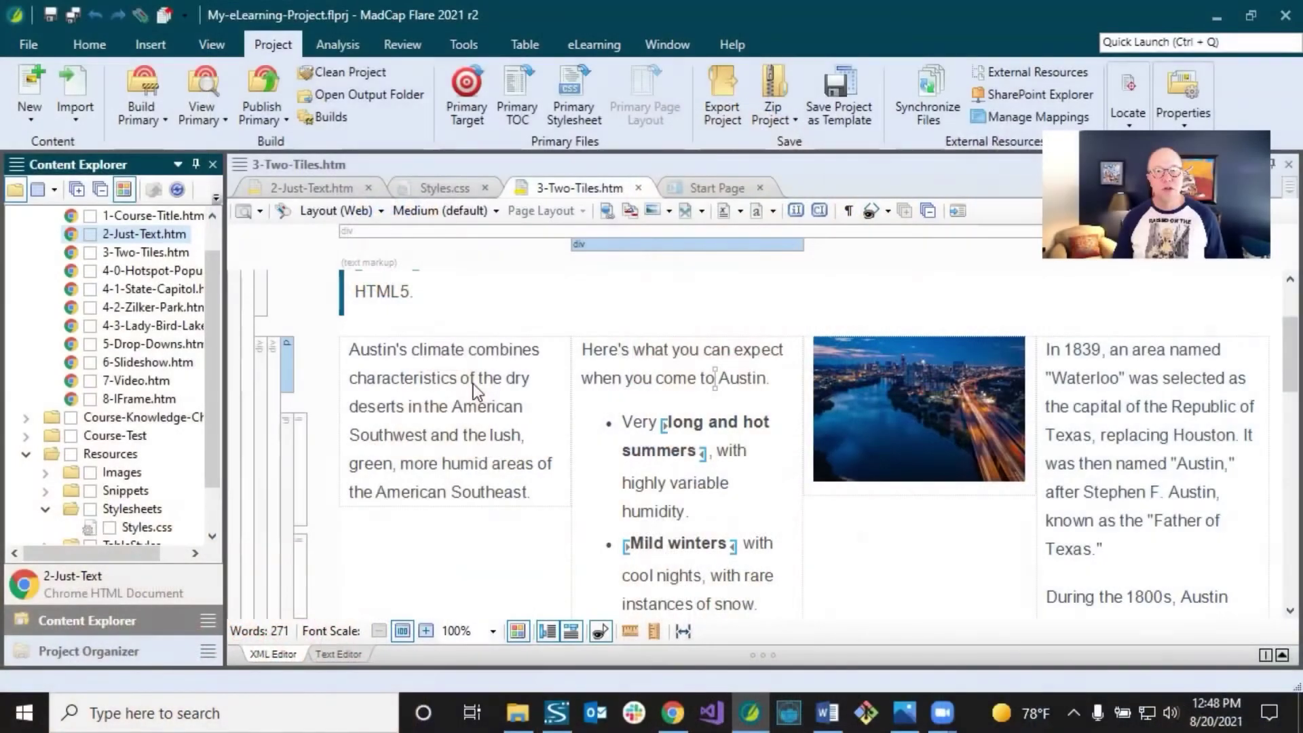
Return to Styles.css in MadCap Flare and show the default and tablet mediums beside mobile for the div style Tiles-3-3-3-3.
{"action": "left_click", "coordinate": [442, 188]}
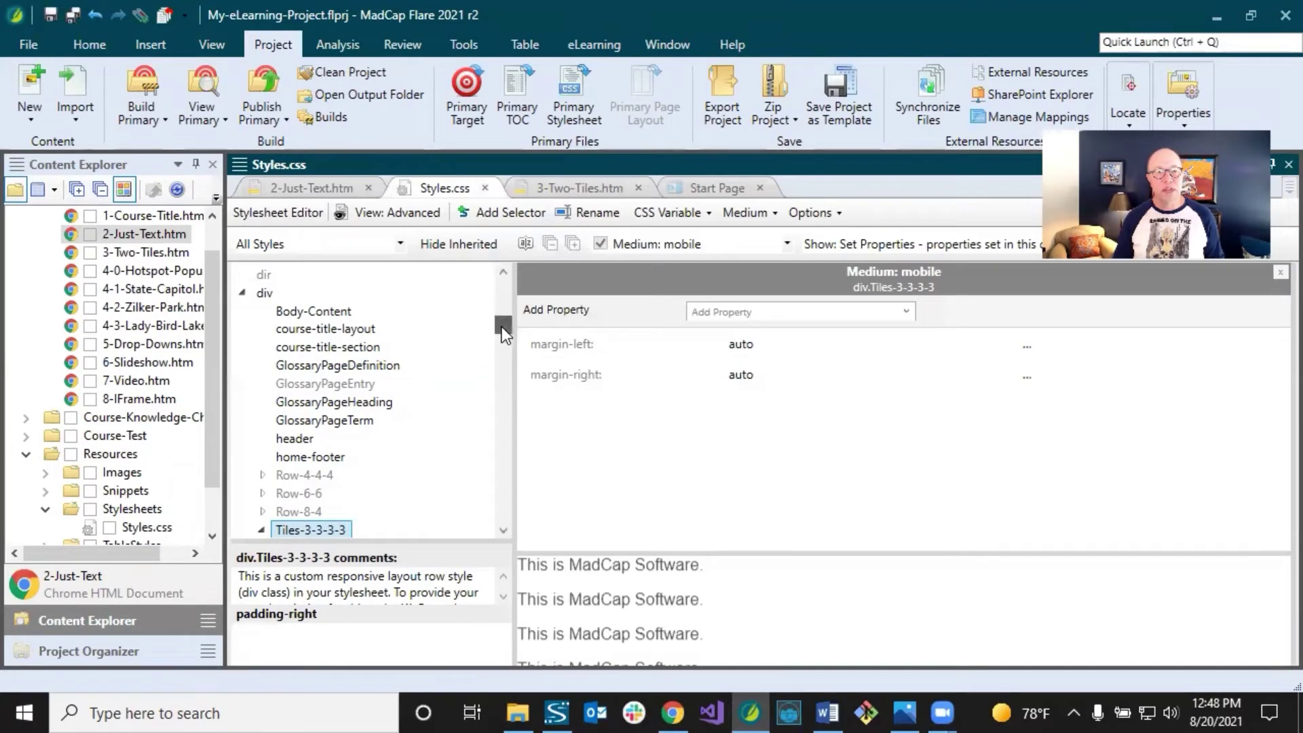
{"action": "left_click_drag", "start_coordinate": [503, 328], "coordinate": [503, 332]}
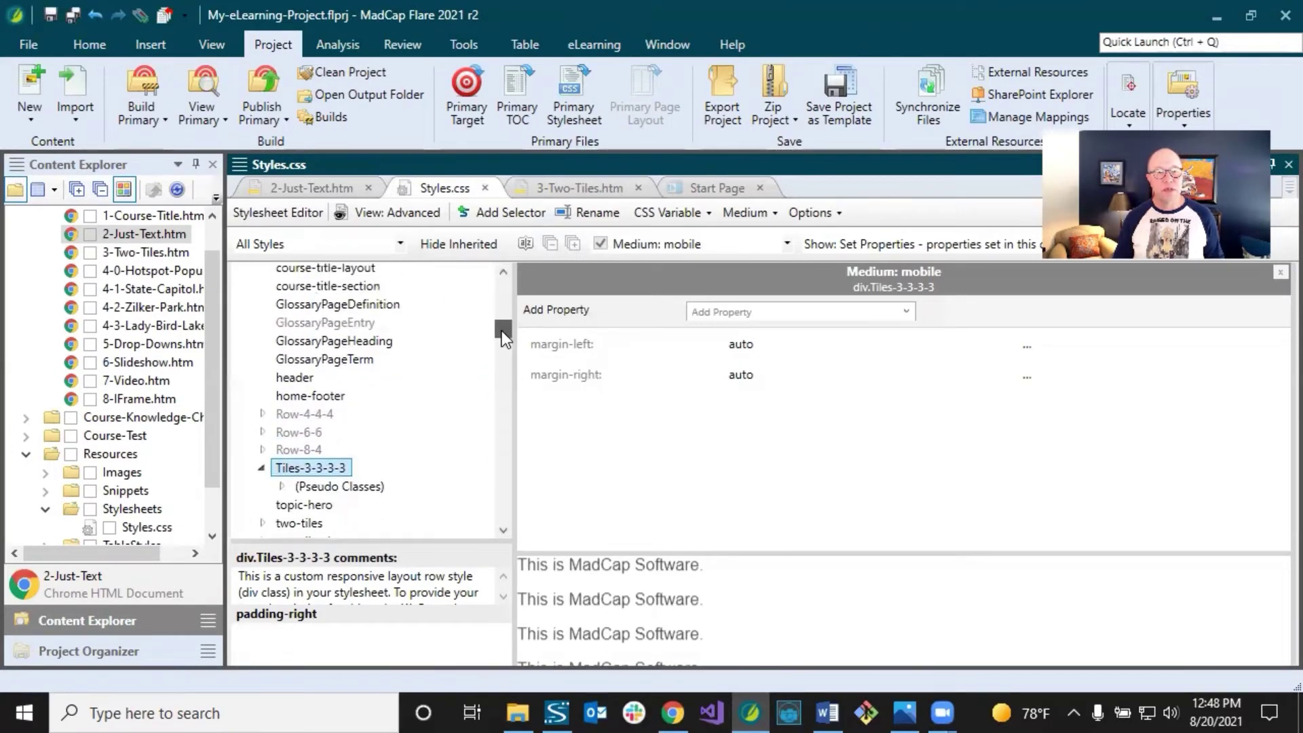
{"action": "scroll", "coordinate": [453, 355], "scroll_direction": "up", "scroll_amount": 1}
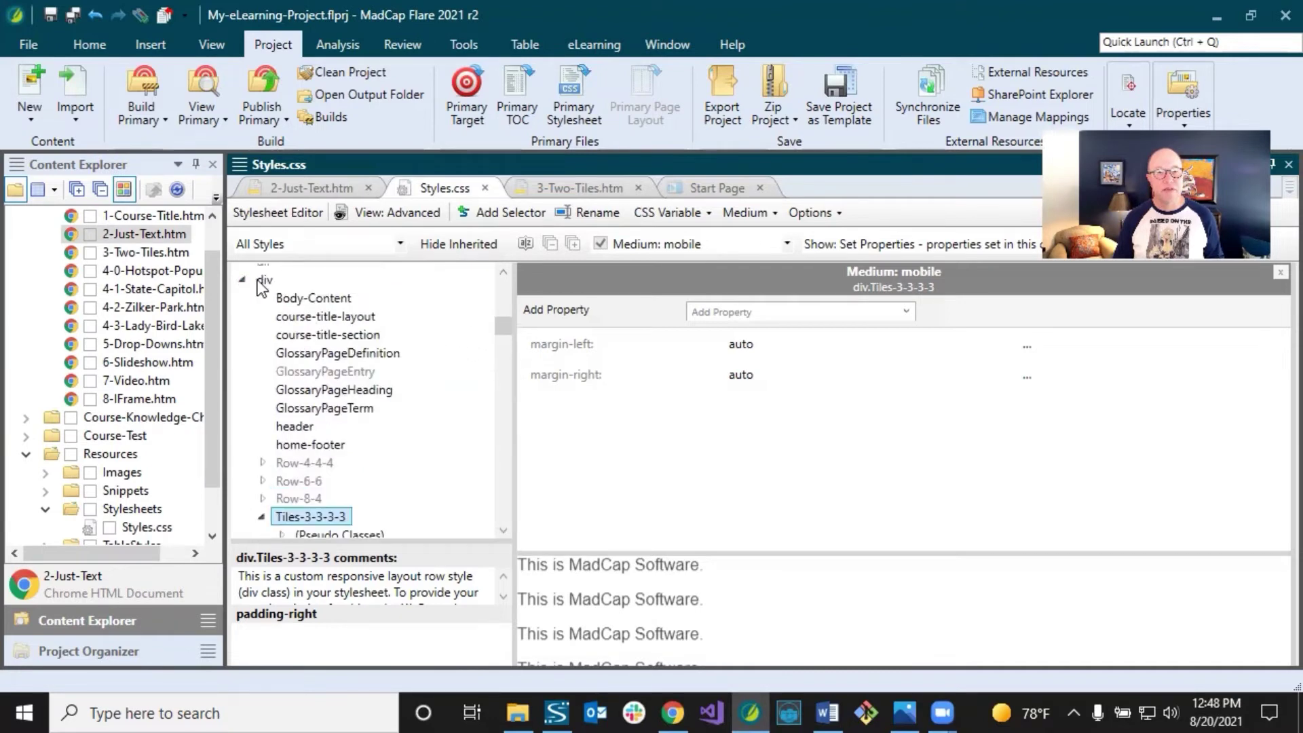
{"action": "scroll", "coordinate": [296, 380], "scroll_direction": "down", "scroll_amount": 1}
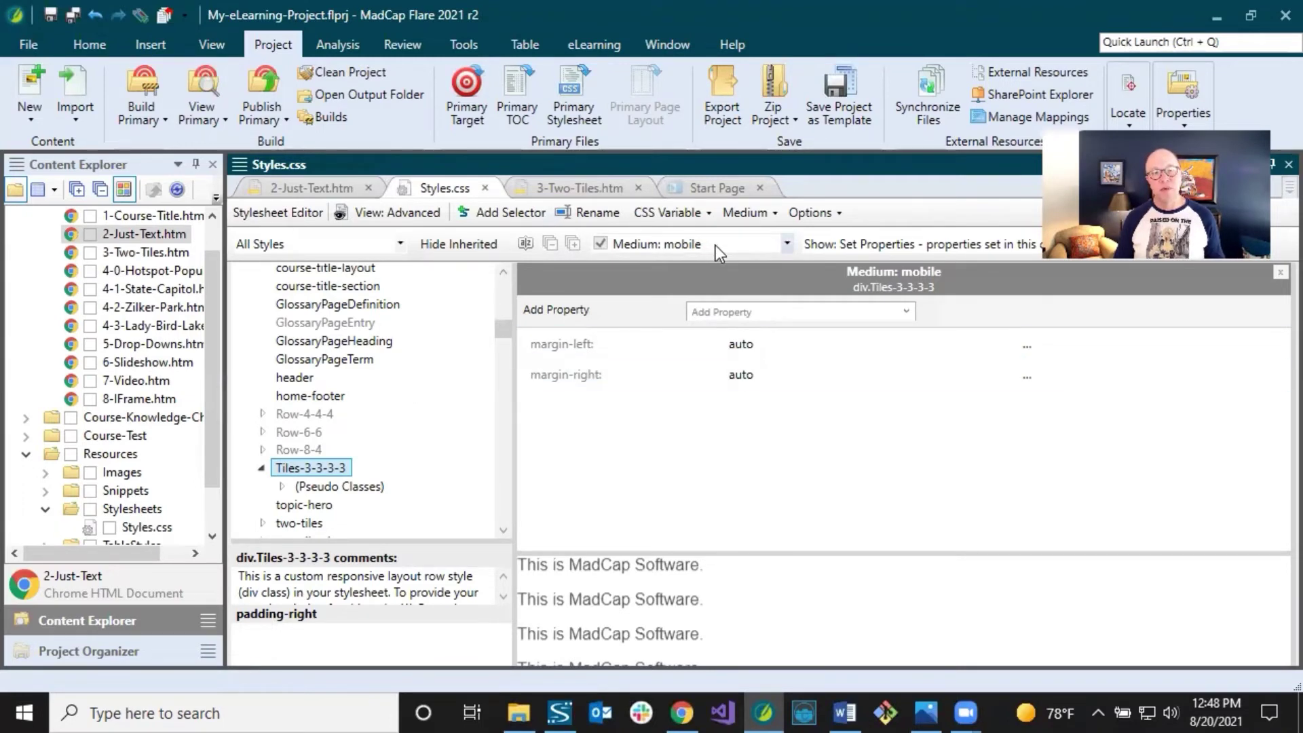
{"action": "left_click", "coordinate": [787, 244]}
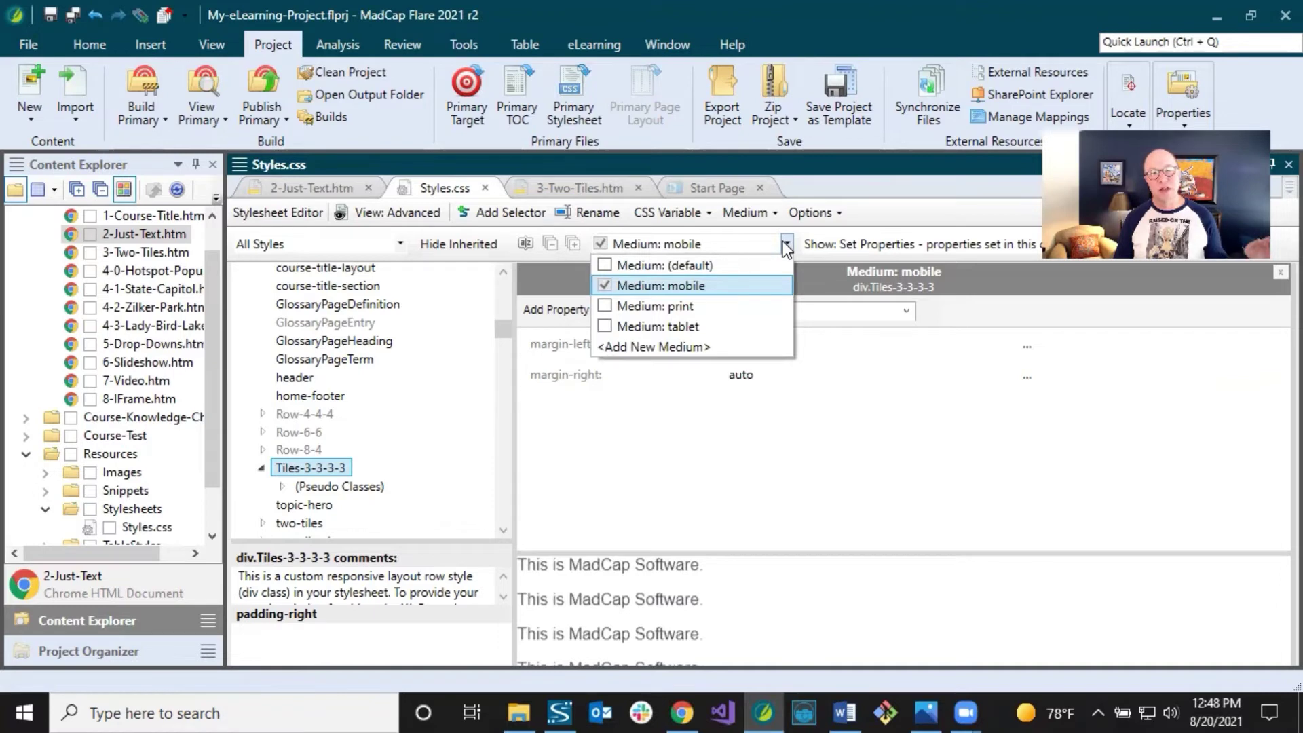
{"action": "left_click", "coordinate": [605, 266]}
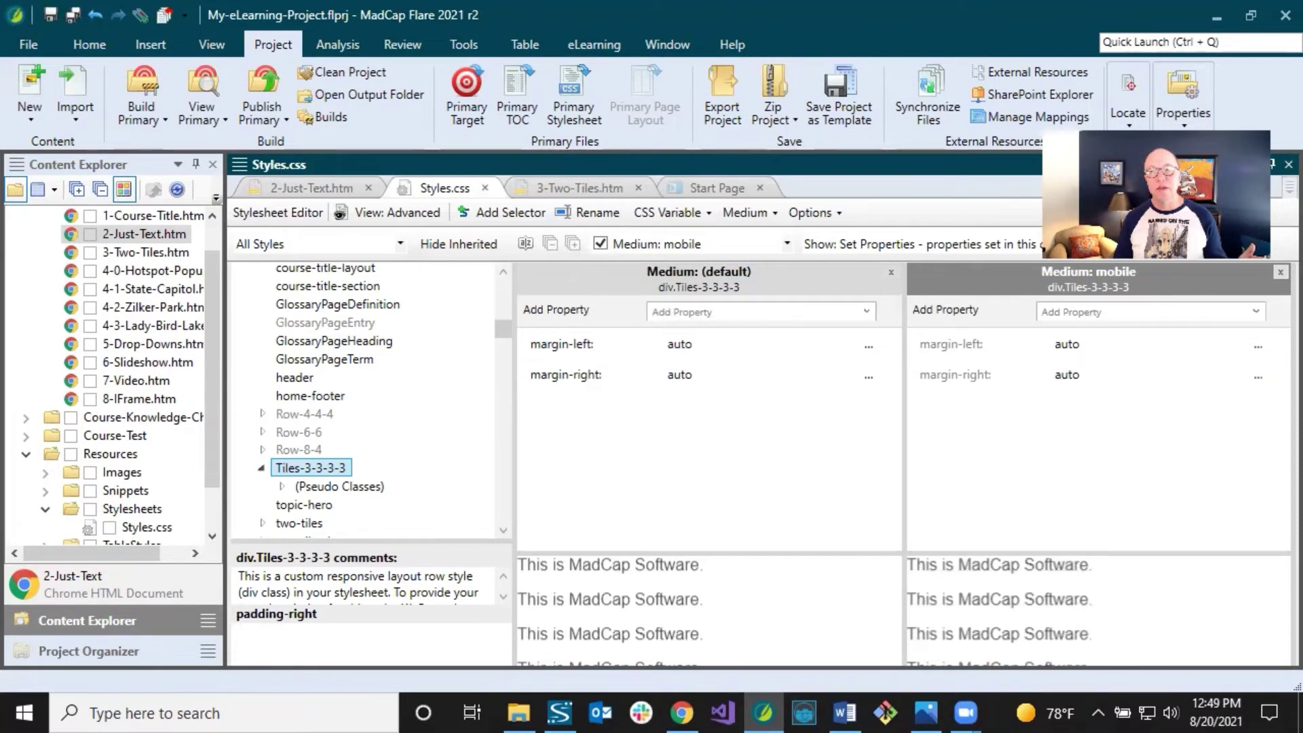
{"action": "left_click", "coordinate": [786, 244]}
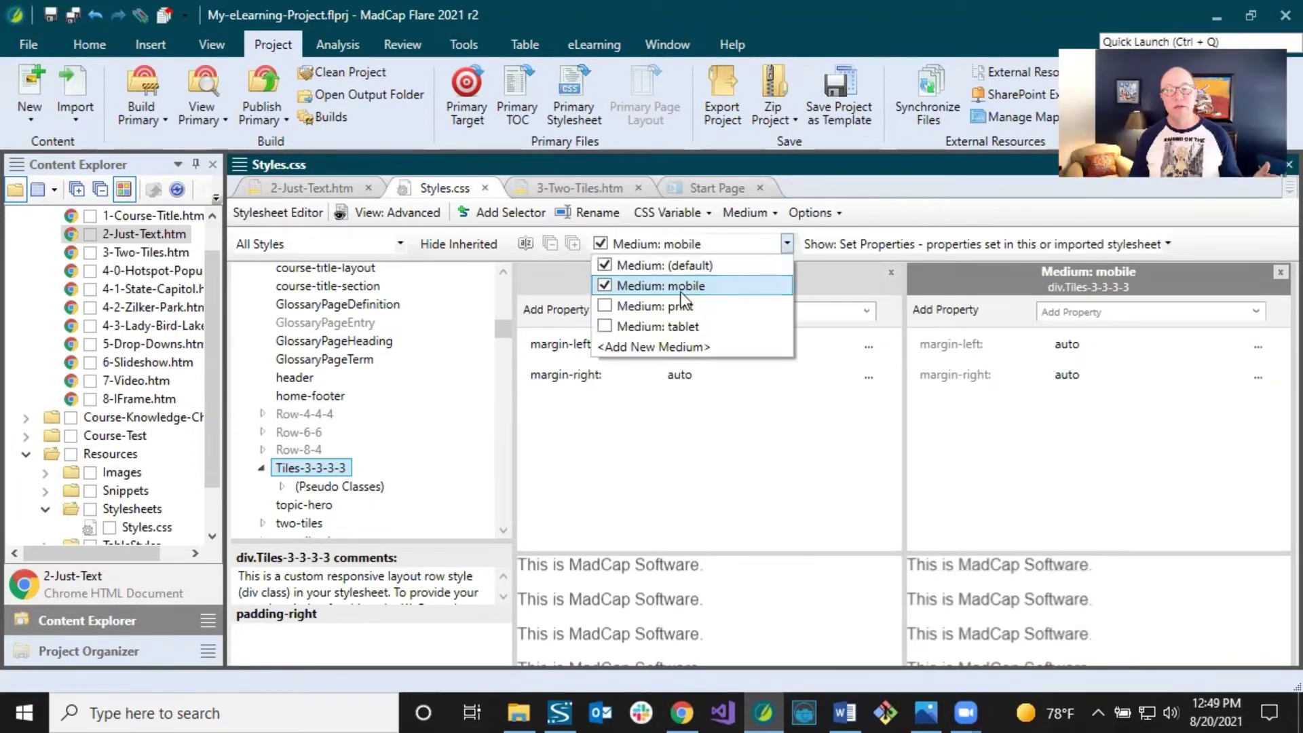
{"action": "left_click", "coordinate": [604, 326]}
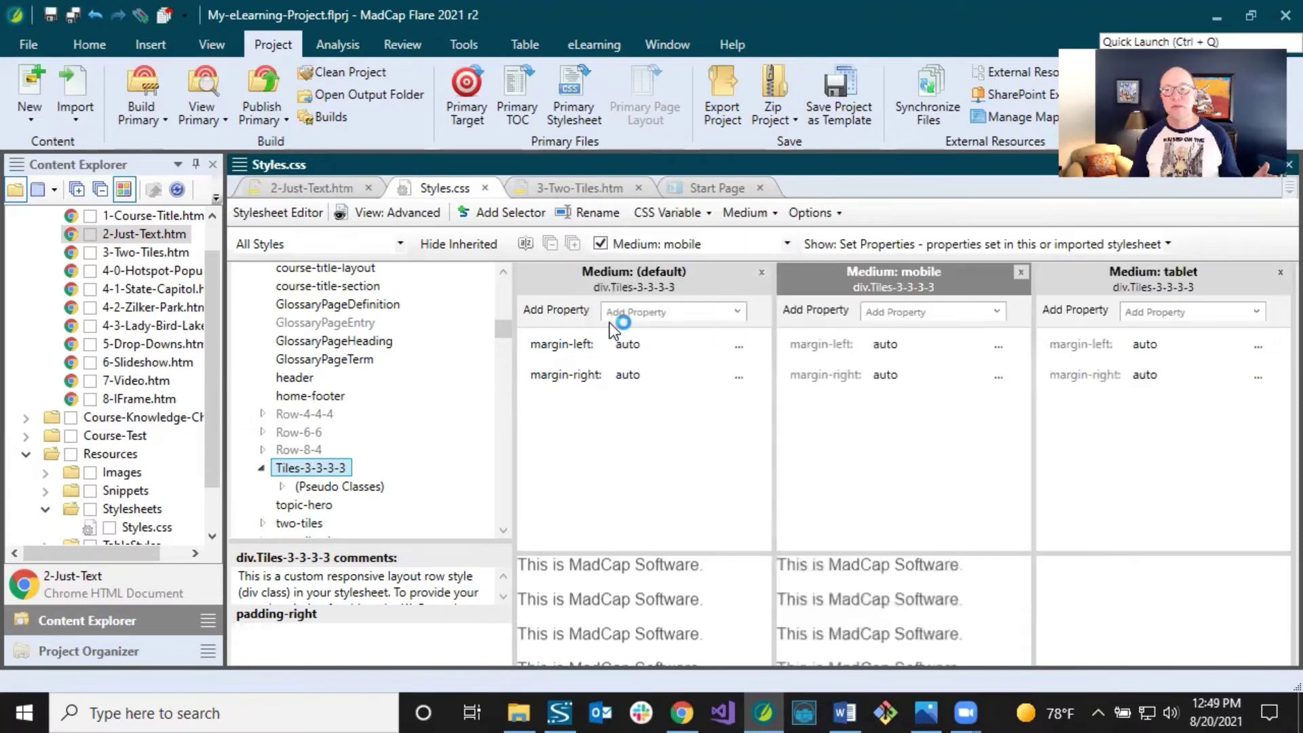
Reorder the mediums shown for div.Tiles-3-3-3-3 by hiding mobile and showing it again after default and tablet.
{"action": "left_click", "coordinate": [666, 272]}
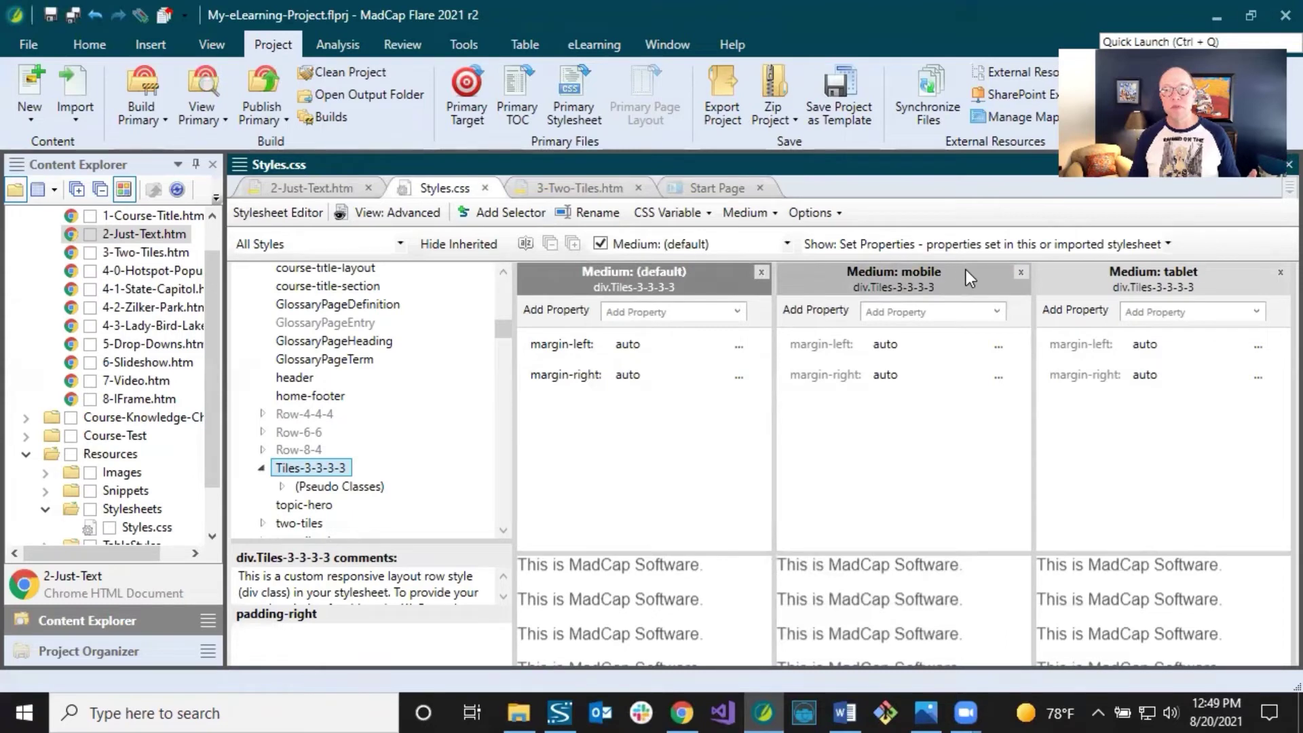
{"action": "left_click", "coordinate": [1022, 271]}
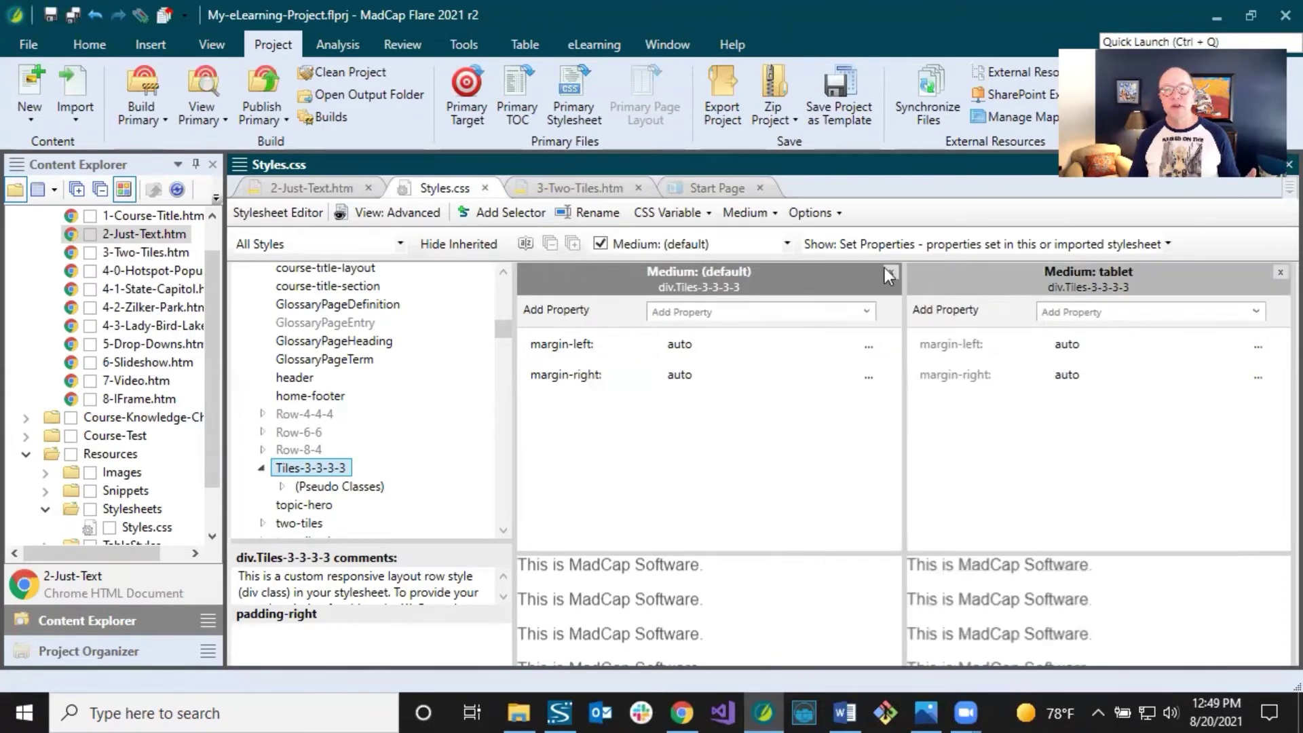
{"action": "left_click", "coordinate": [789, 243]}
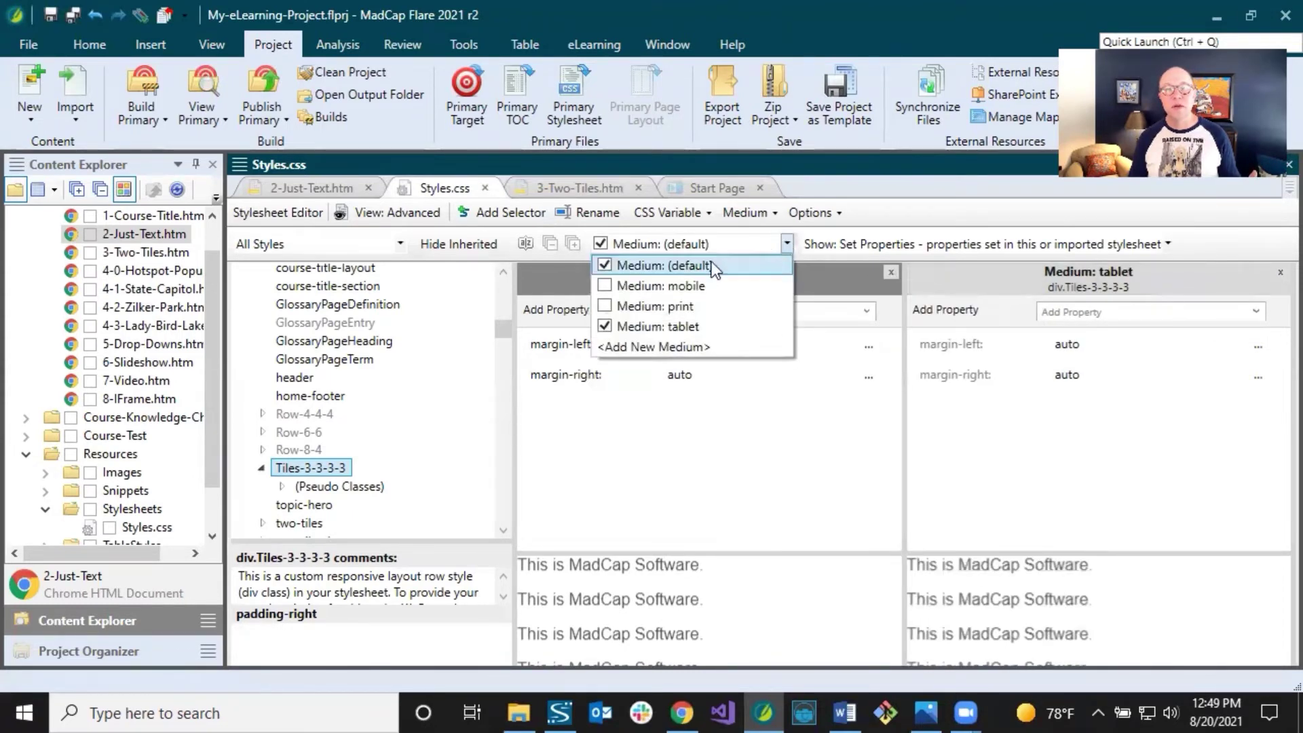
{"action": "left_click", "coordinate": [605, 283]}
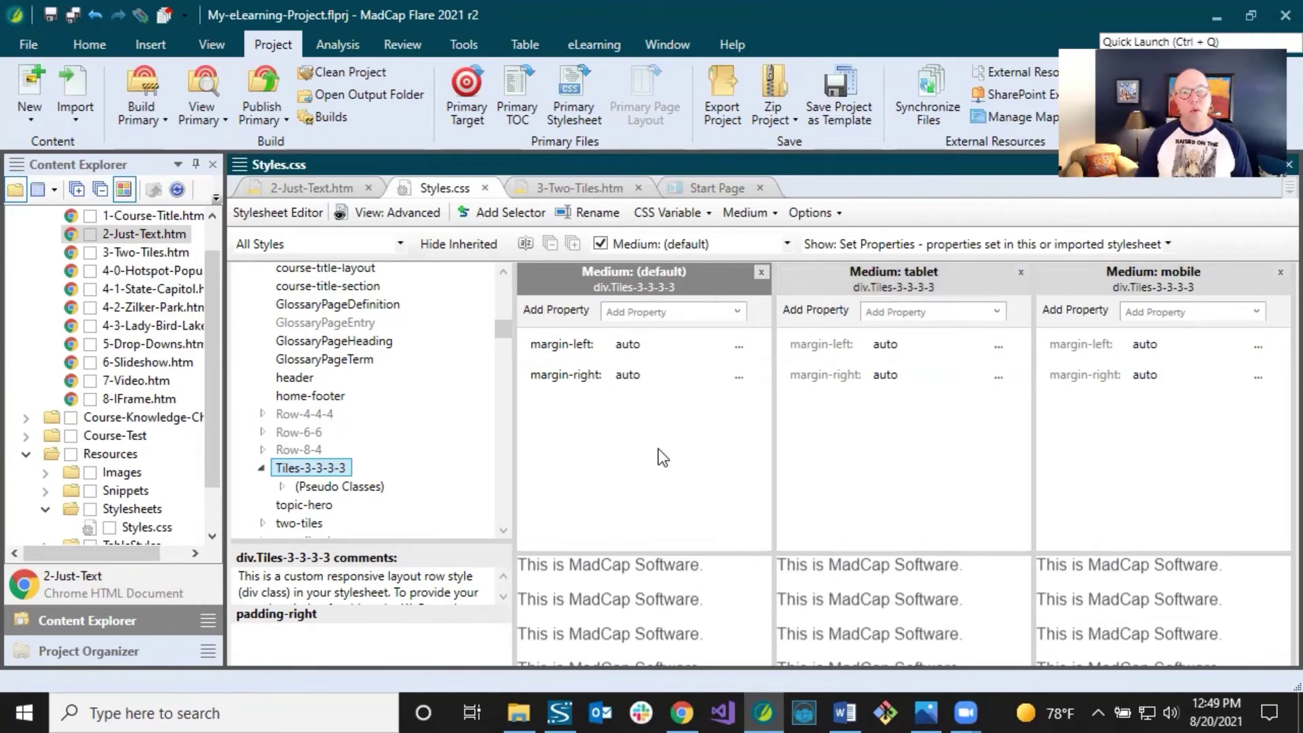
Open 3-Two-Tiles.htm and compare the four-cell row with the two-tile row further down the topic.
{"action": "left_click", "coordinate": [581, 188]}
{"action": "left_click", "coordinate": [470, 355]}
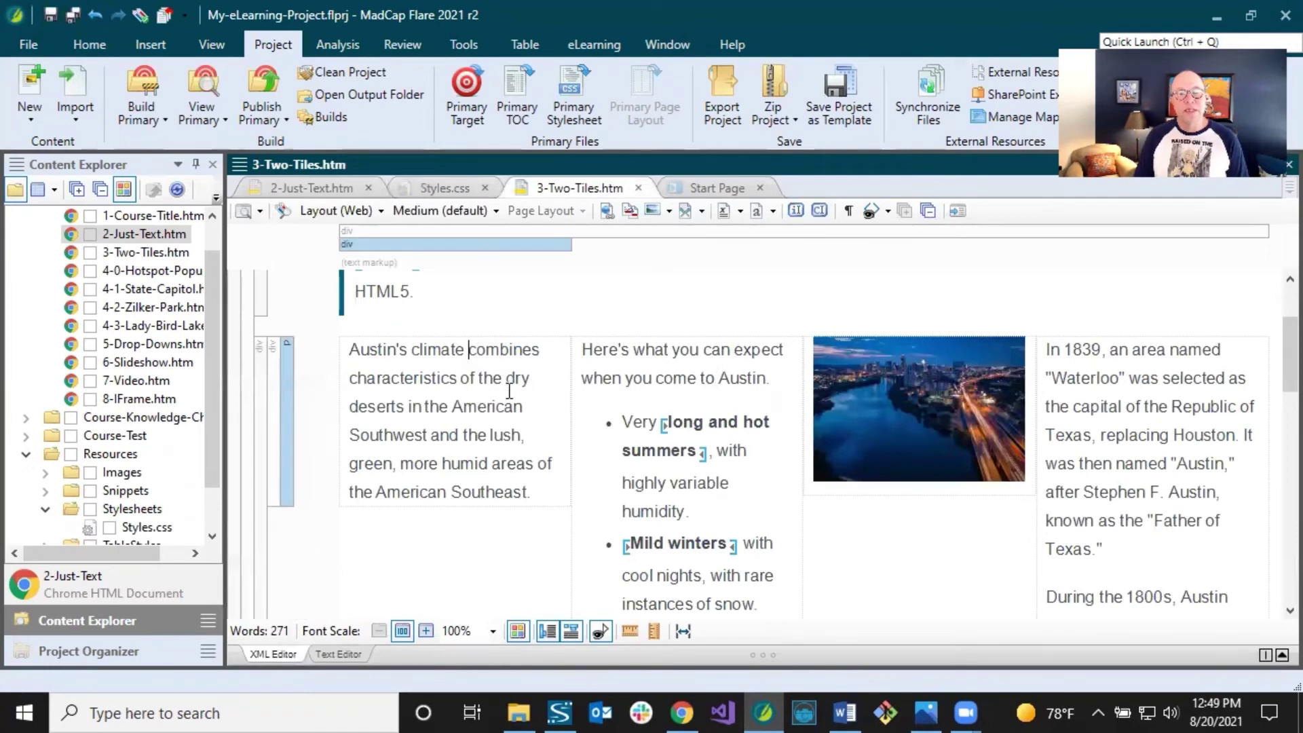
{"action": "scroll", "coordinate": [509, 390], "scroll_direction": "down", "scroll_amount": 9}
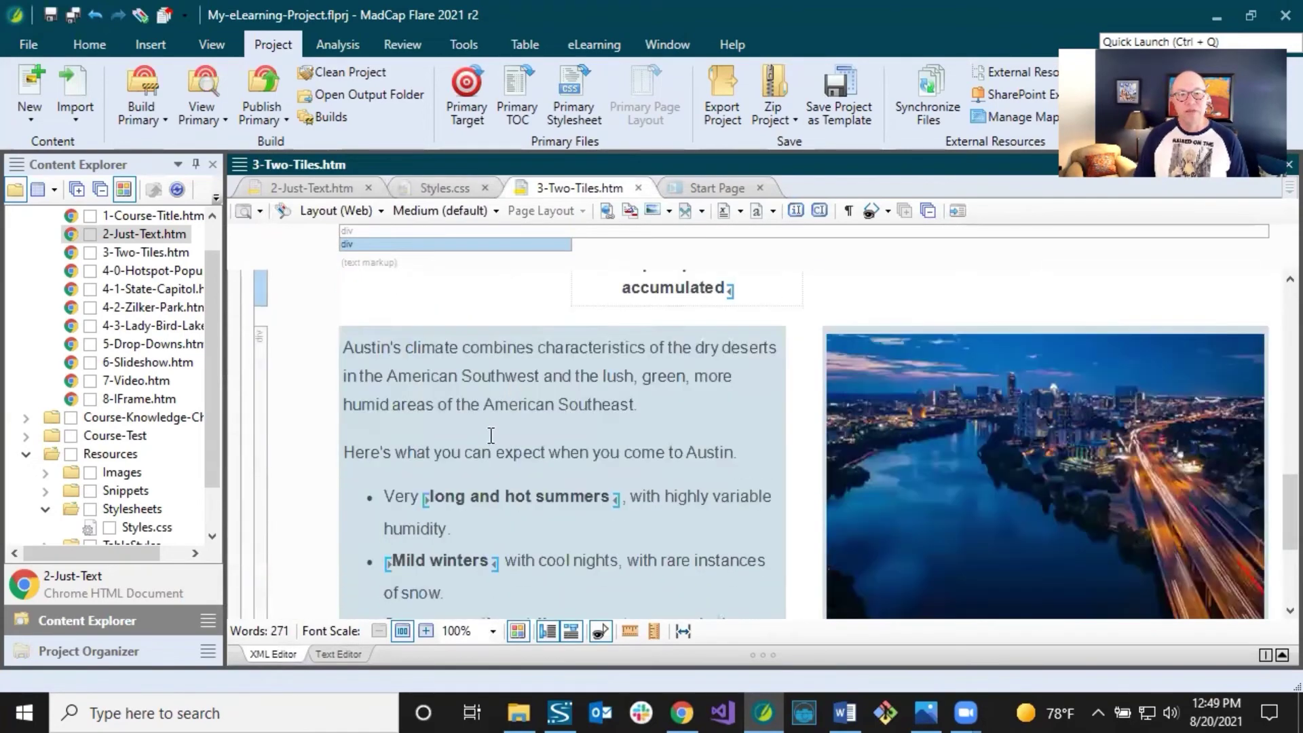
{"action": "scroll", "coordinate": [546, 400], "scroll_direction": "up", "scroll_amount": 9}
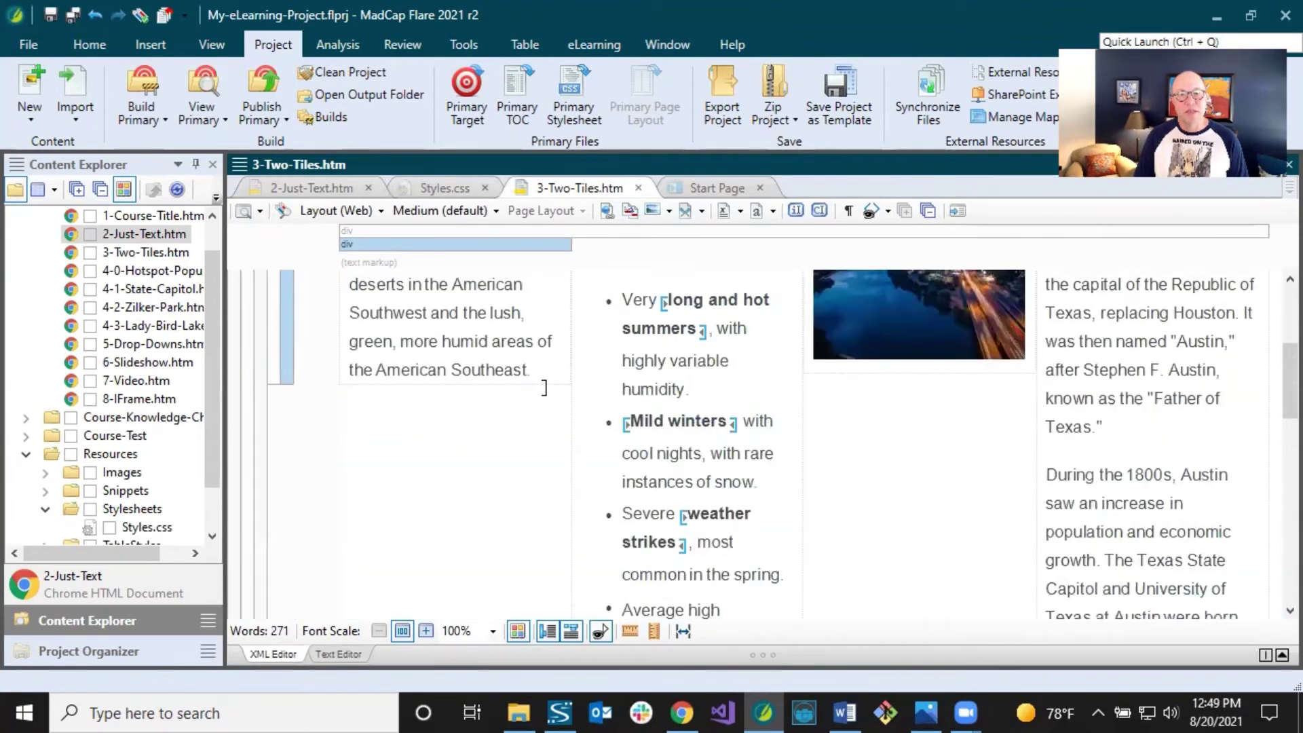
{"action": "left_click", "coordinate": [442, 349]}
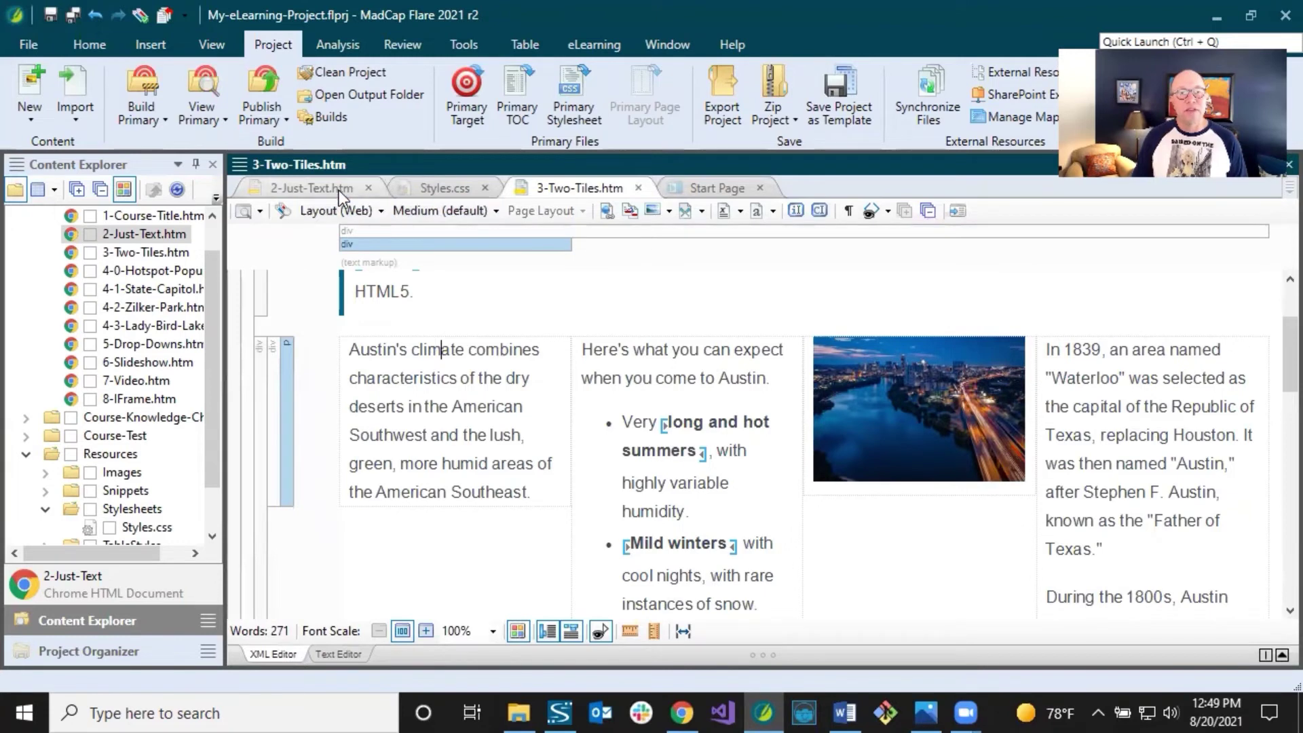
Return to Styles.css, expand the Complex Selectors group, and select div.Tiles-3-3-3-3 > div.
{"action": "left_click", "coordinate": [412, 187]}
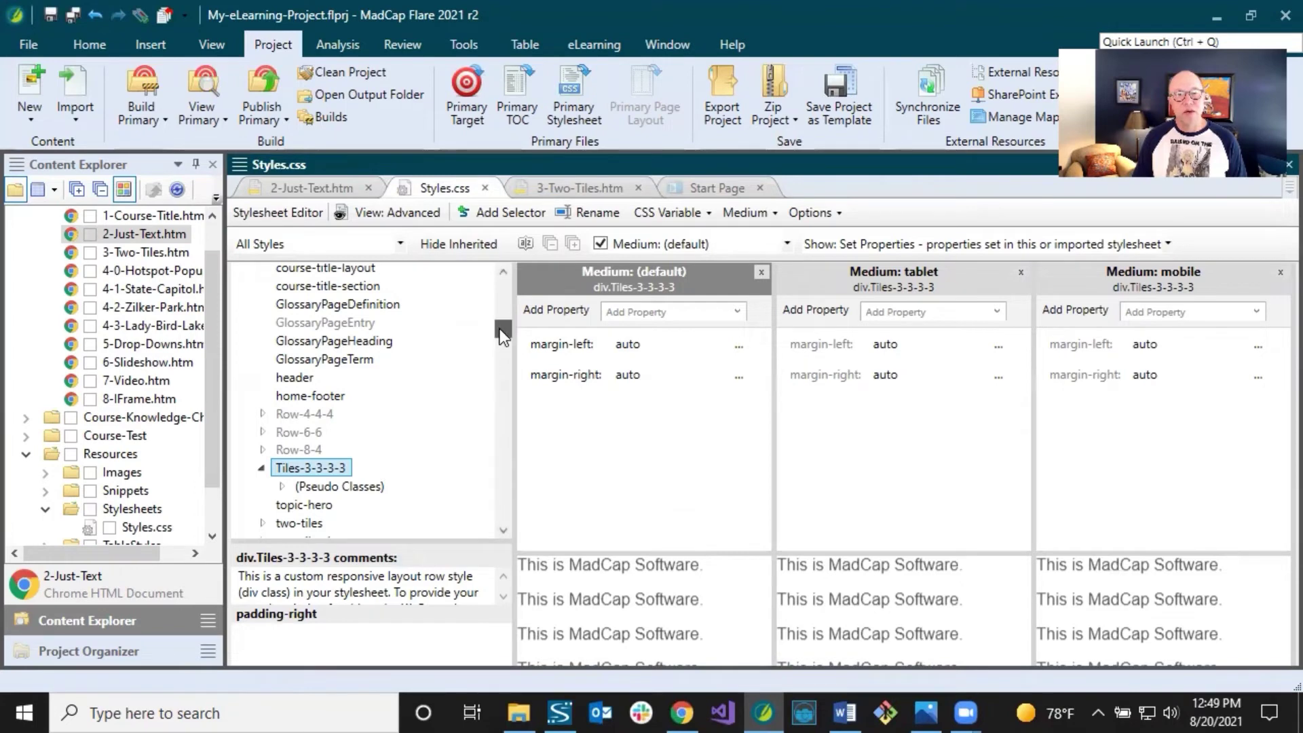
{"action": "left_click_drag", "start_coordinate": [499, 328], "coordinate": [499, 284]}
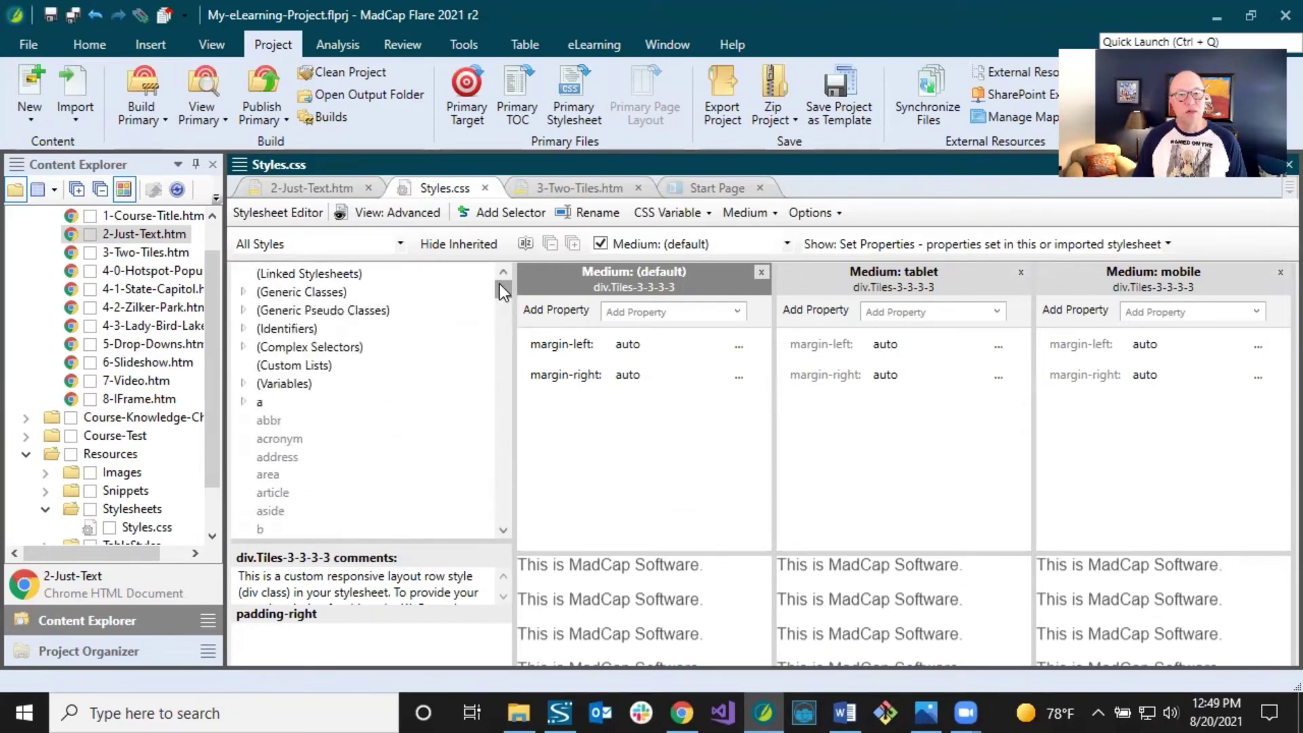
{"action": "left_click", "coordinate": [243, 347]}
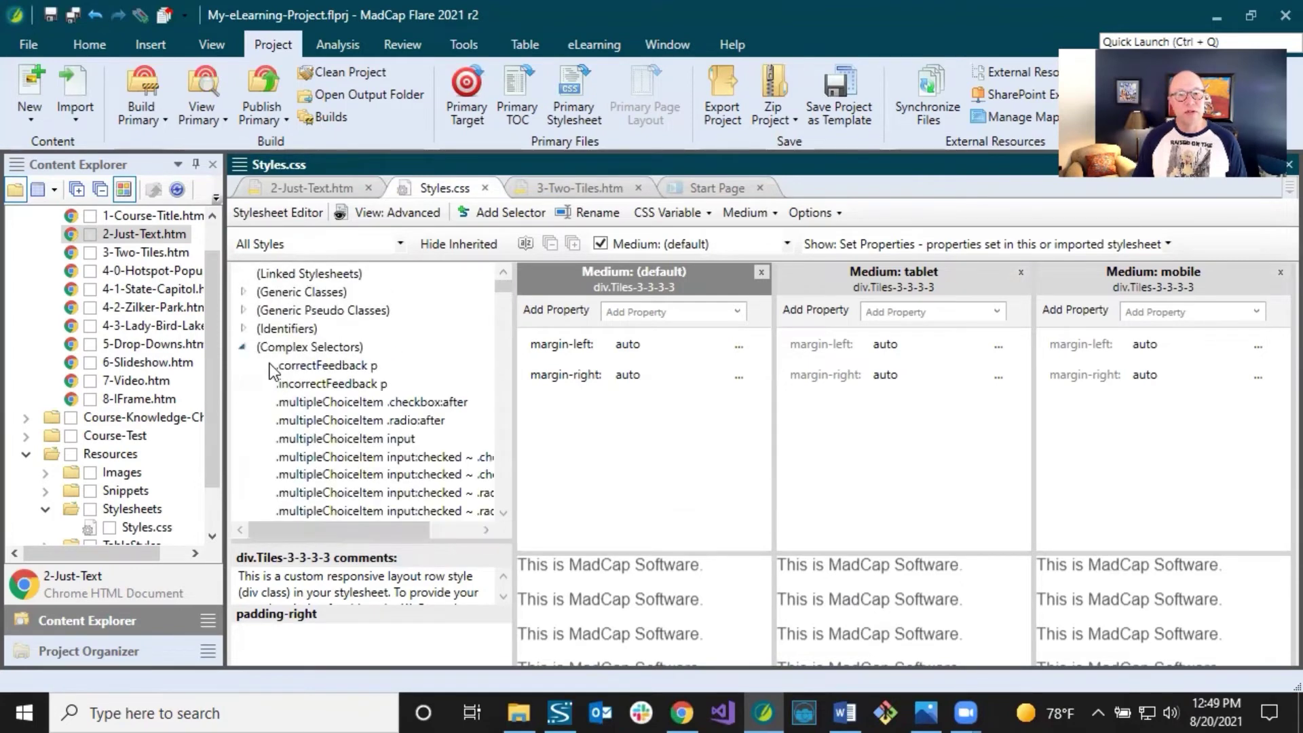
{"action": "scroll", "coordinate": [271, 364], "scroll_direction": "down", "scroll_amount": 4}
{"action": "scroll", "coordinate": [270, 364], "scroll_direction": "down", "scroll_amount": 4}
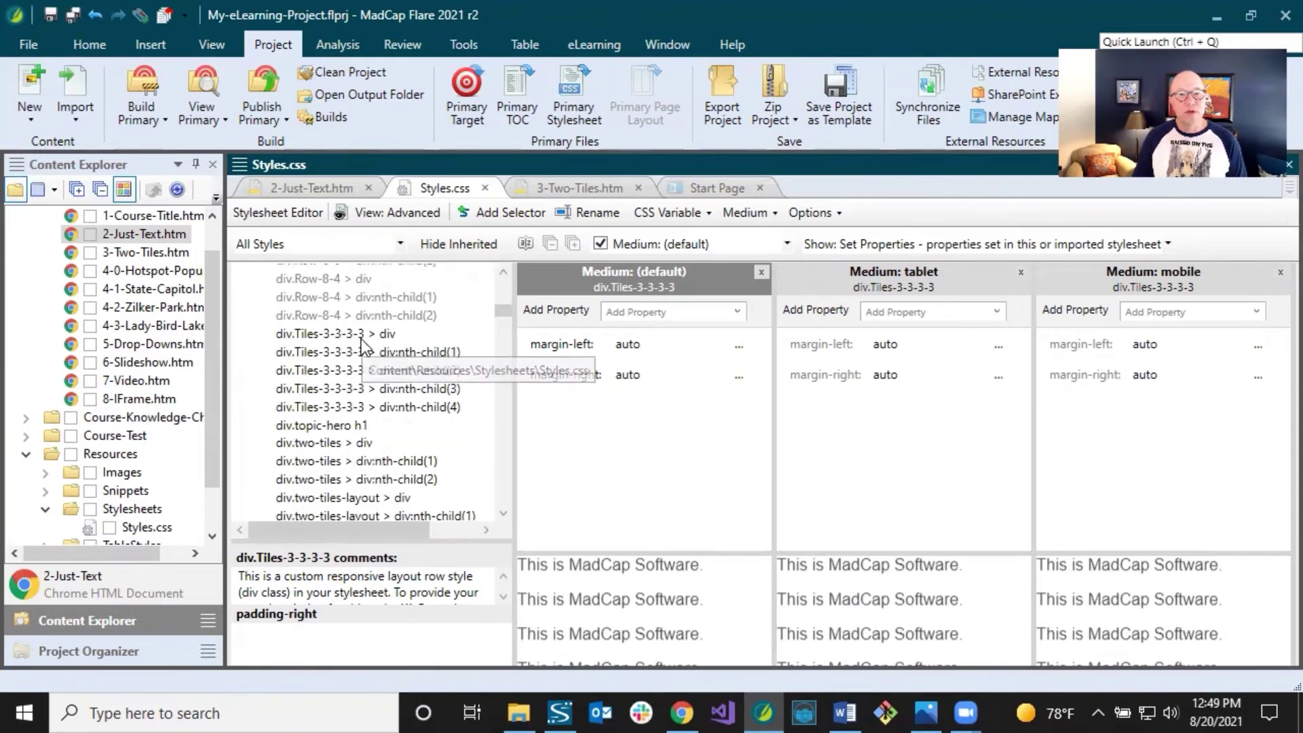
{"action": "left_click", "coordinate": [389, 333]}
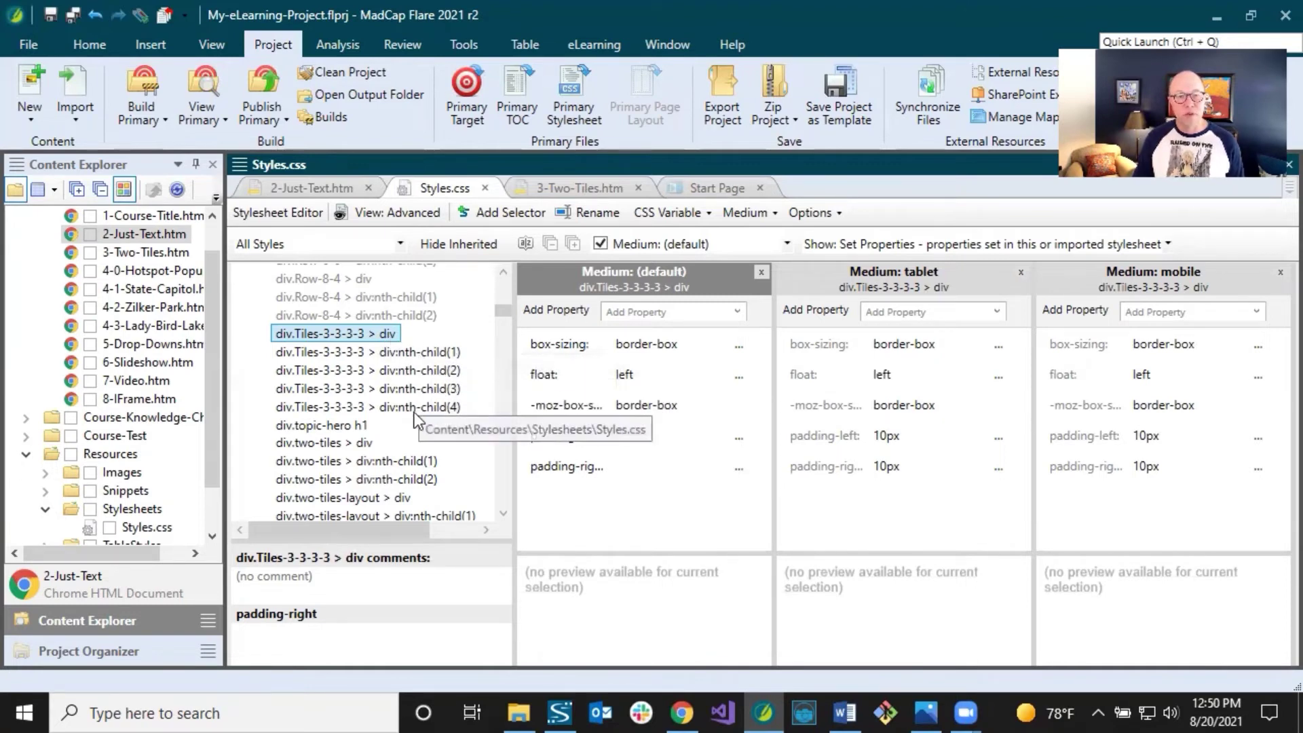
Review the nth-child selectors of Tiles-3-3-3-3 and the property display options for div.Tiles-3-3-3-3 > div.
{"action": "key", "text": "Down"}
{"action": "key", "text": "Down"}
{"action": "key", "text": "Down"}
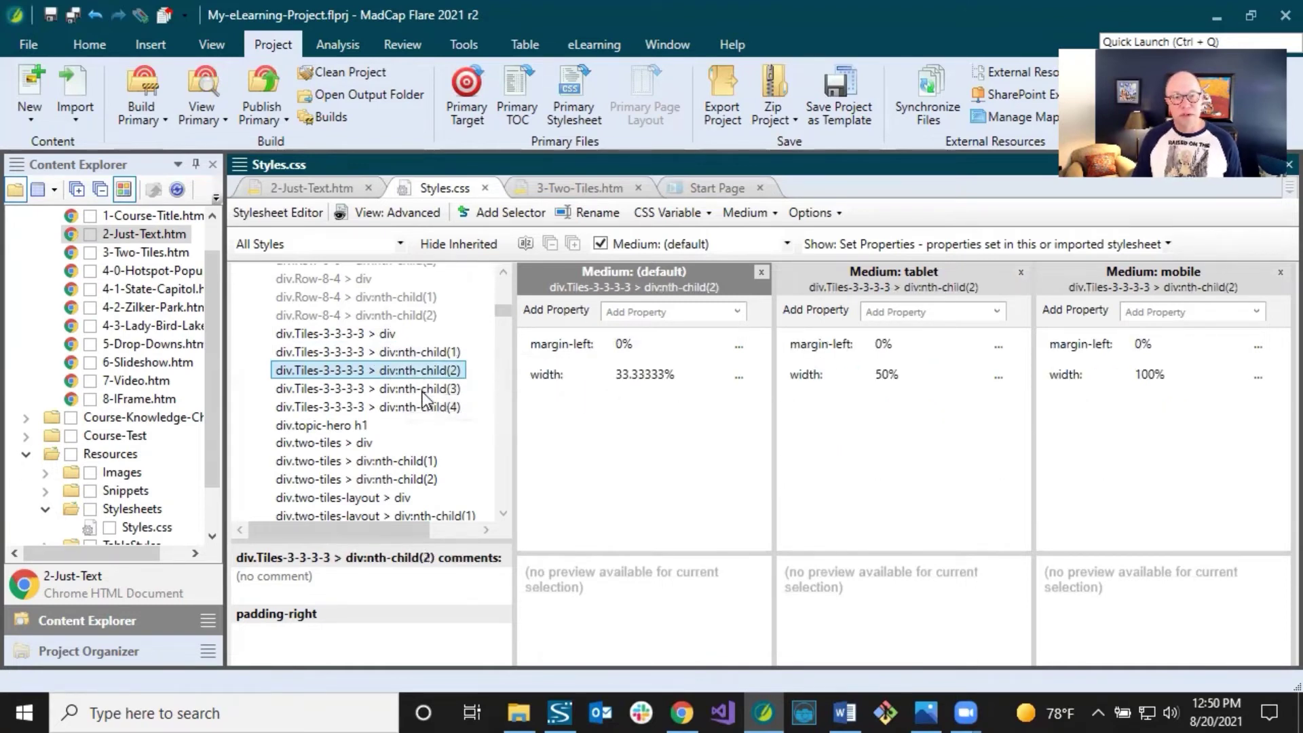
{"action": "left_click", "coordinate": [386, 333]}
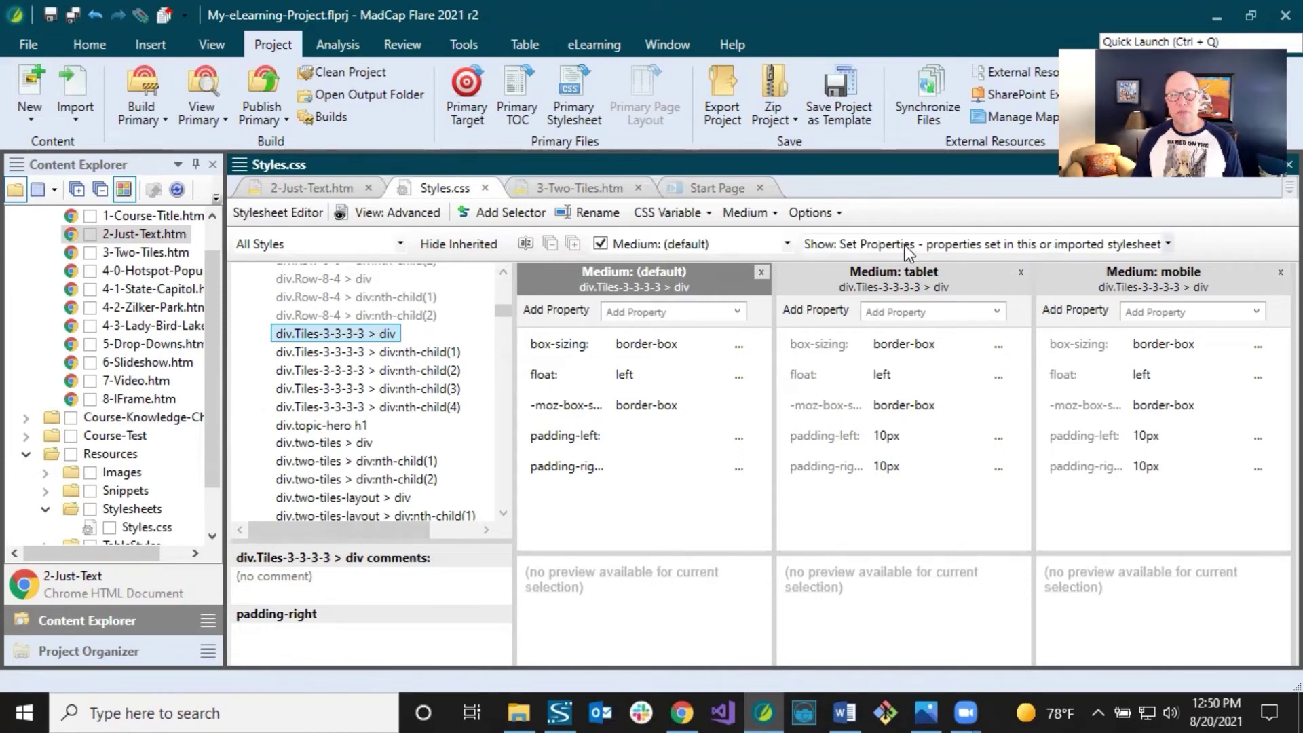
{"action": "left_click", "coordinate": [1169, 245]}
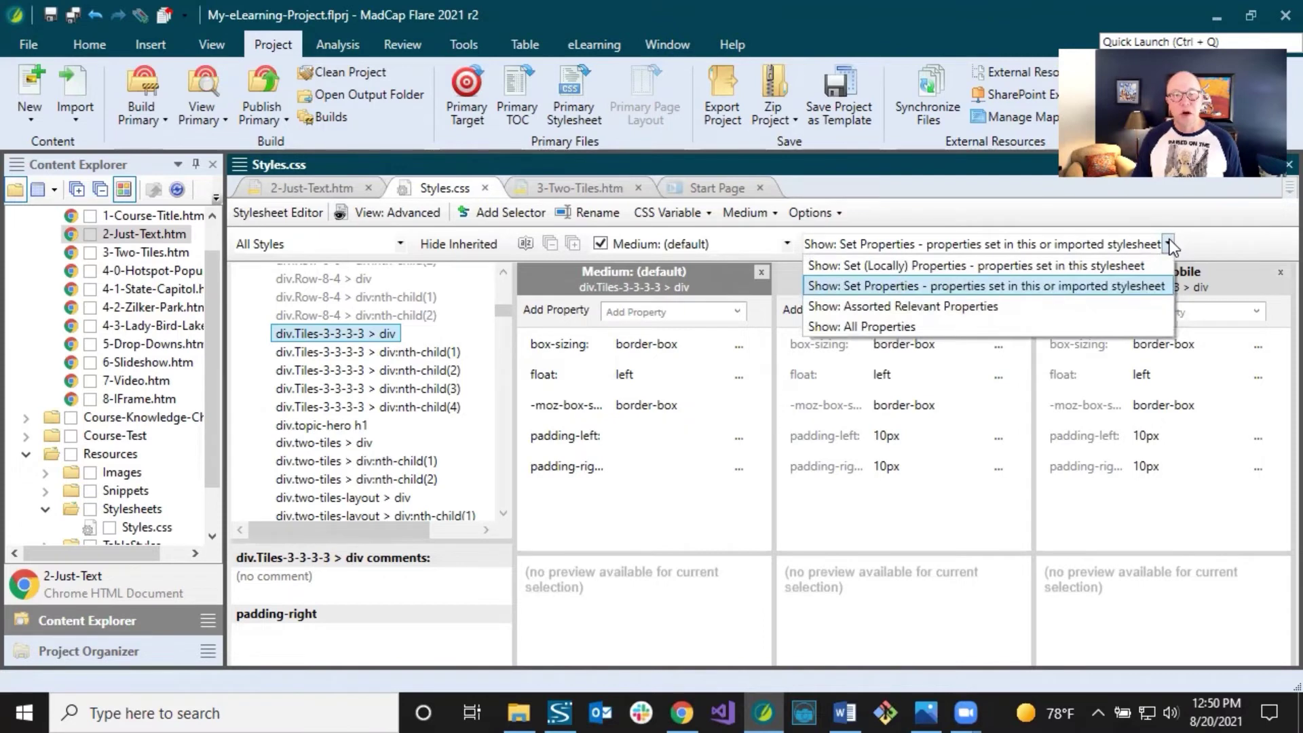
{"action": "left_click", "coordinate": [1203, 238]}
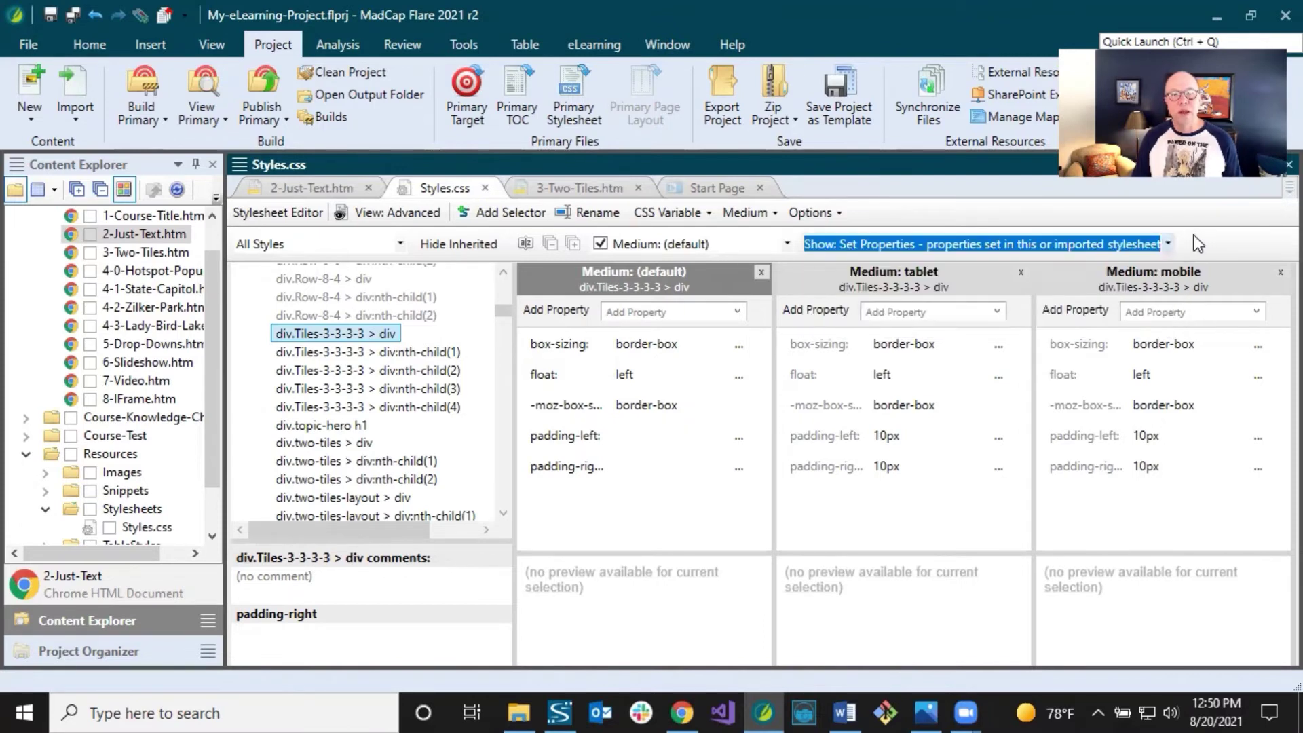
Add a background-color property to div.Tiles-3-3-3-3 > div in the default medium and set it to the named color AntiqueWhite.
{"action": "left_click", "coordinate": [676, 311]}
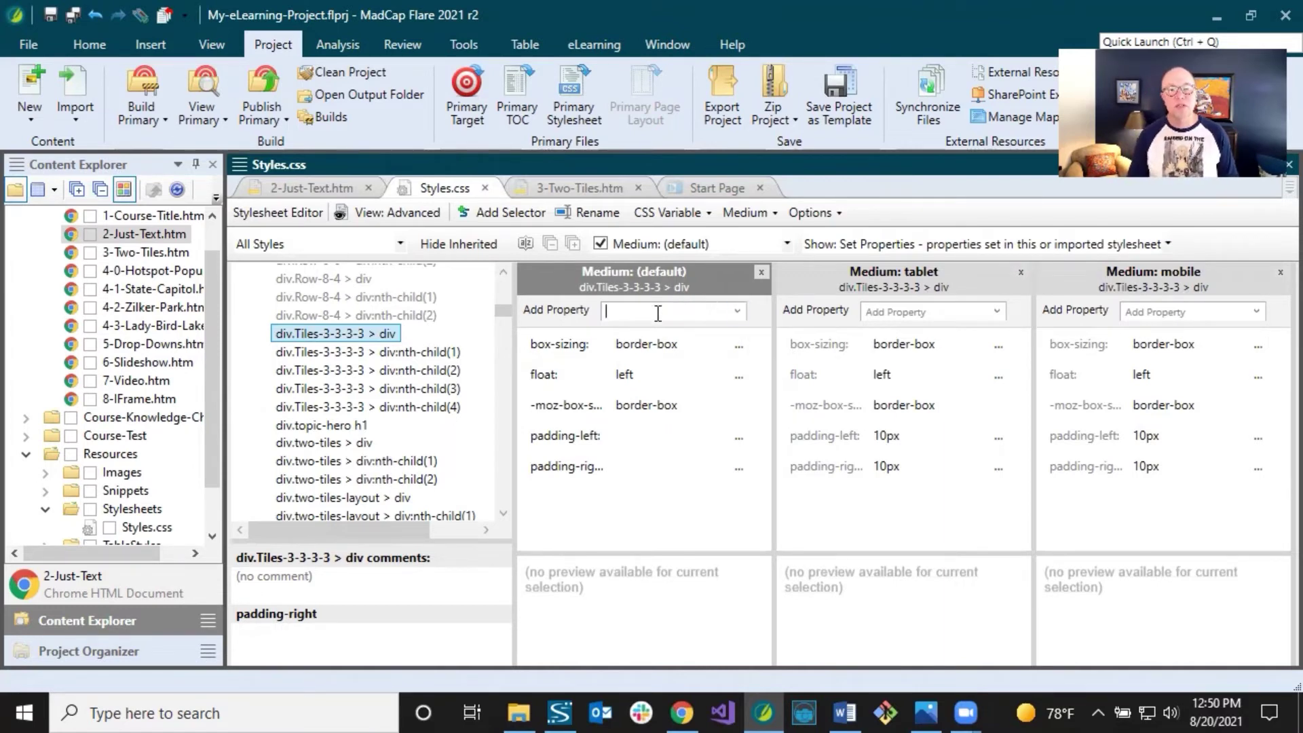
{"action": "left_click", "coordinate": [737, 311]}
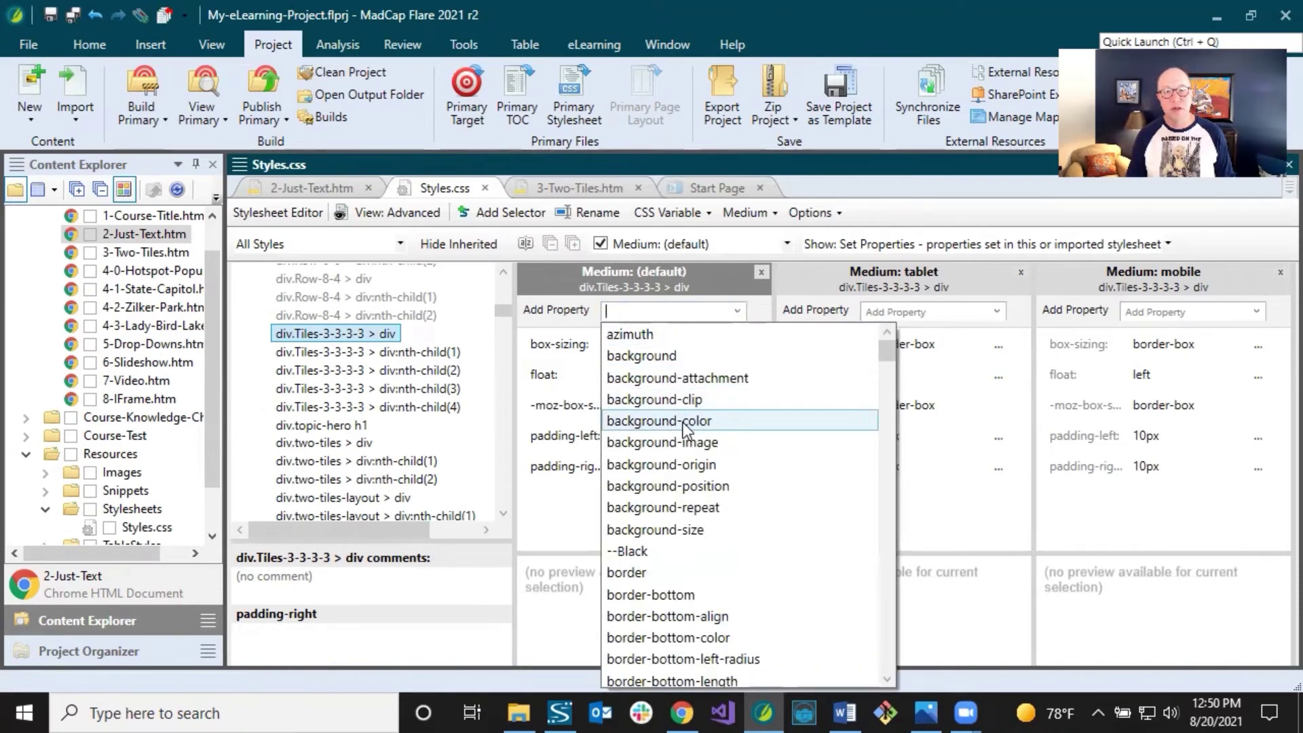
{"action": "left_click", "coordinate": [684, 422]}
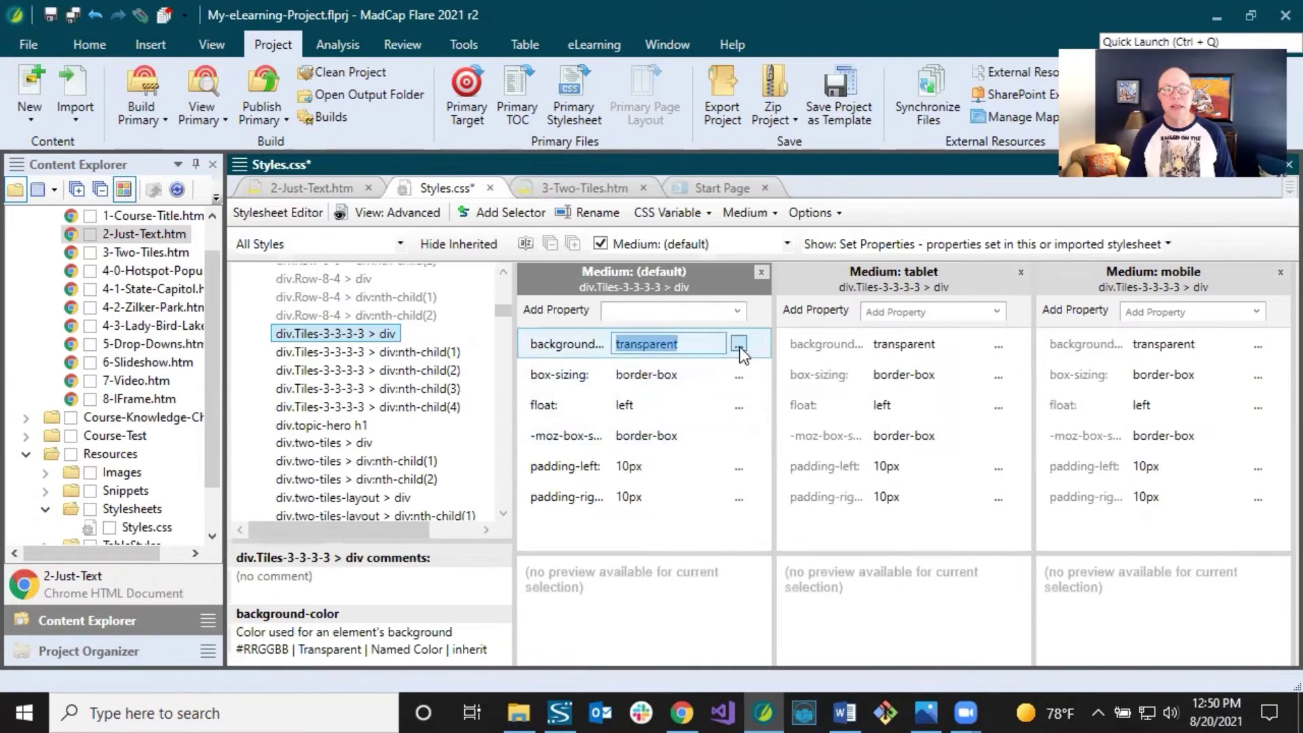
{"action": "left_click", "coordinate": [739, 346]}
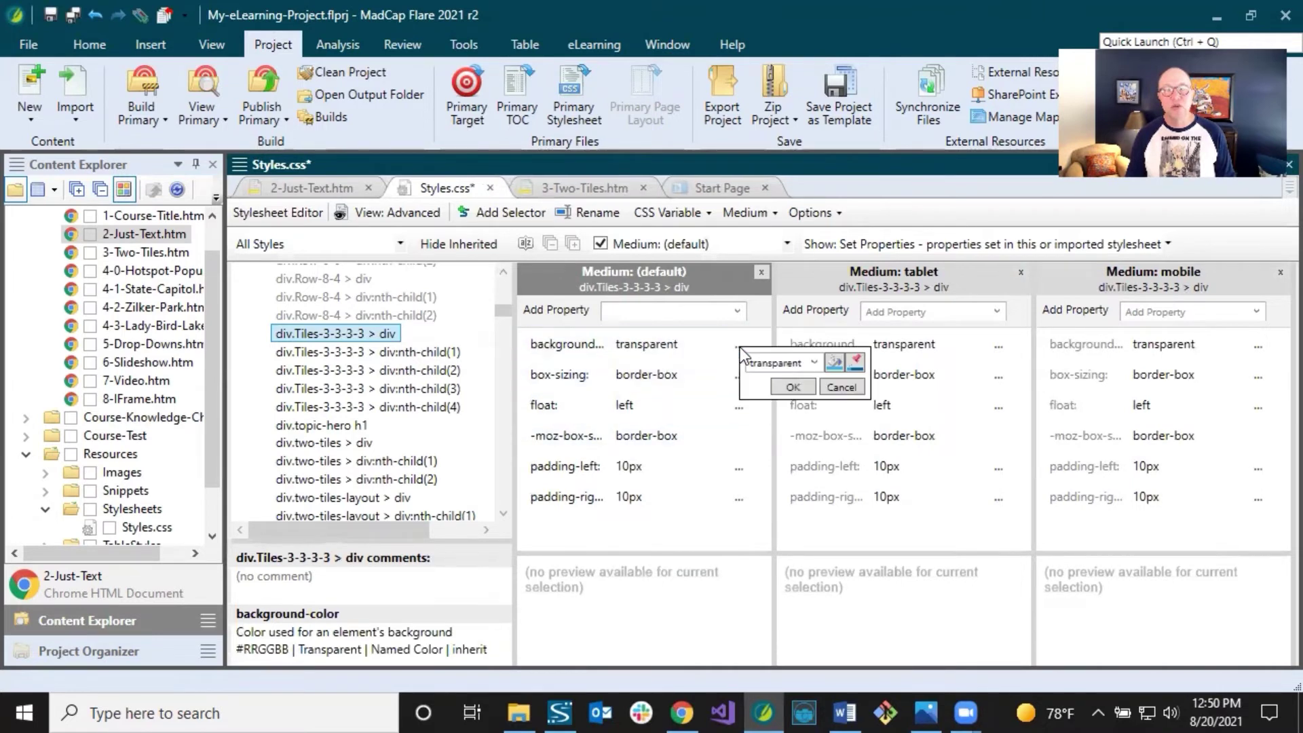
{"action": "left_click", "coordinate": [837, 364]}
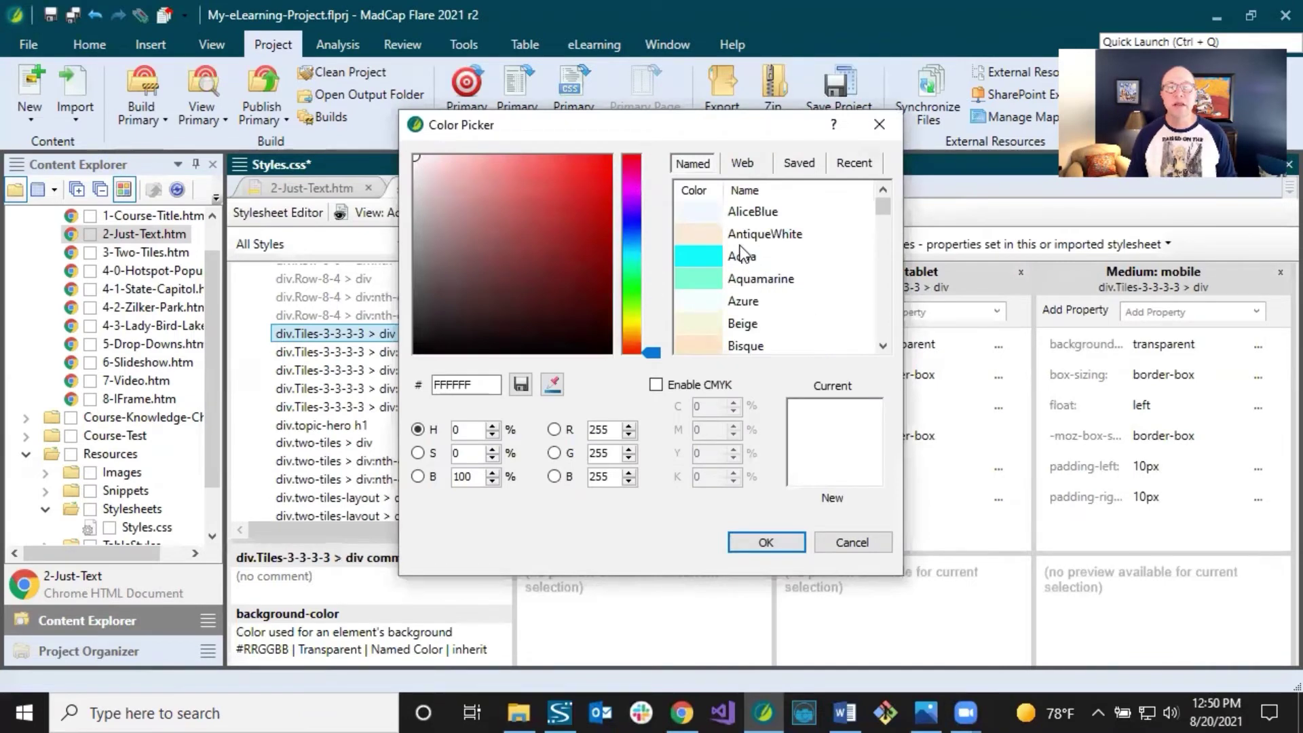
{"action": "left_click", "coordinate": [711, 220]}
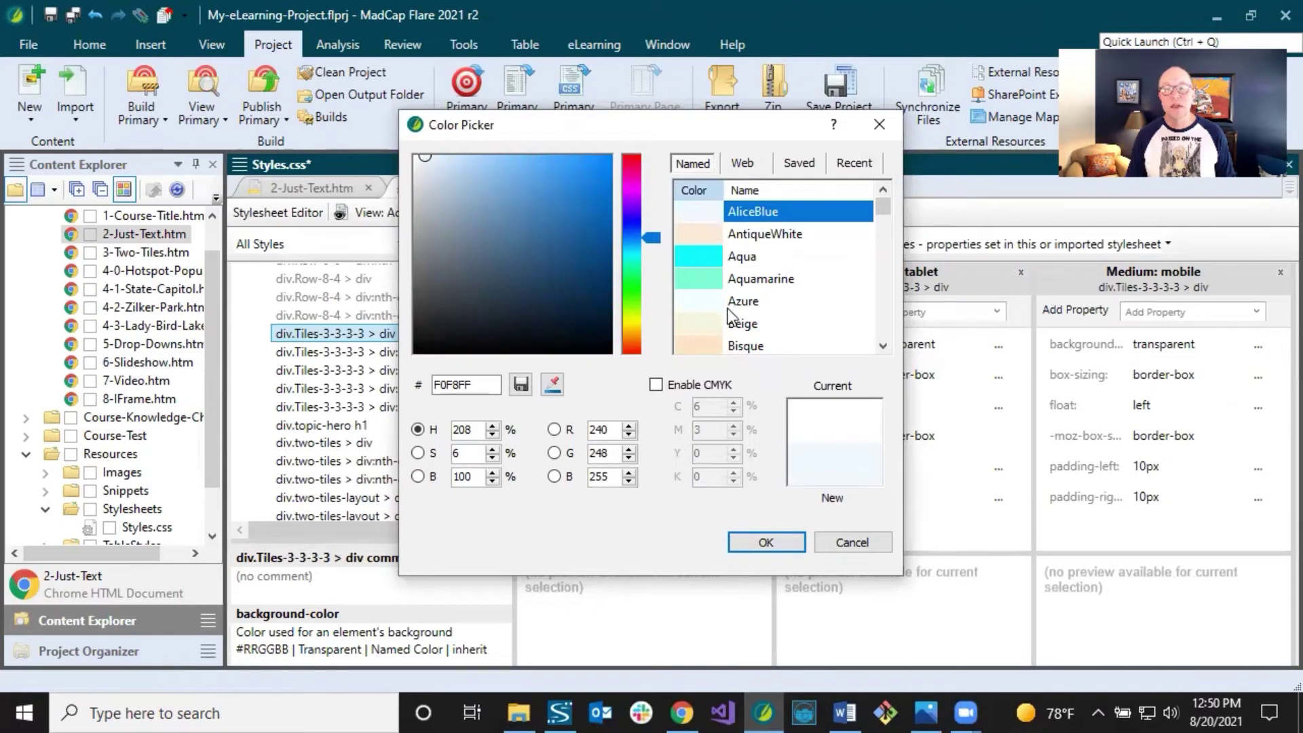
{"action": "scroll", "coordinate": [740, 288], "scroll_direction": "down", "scroll_amount": 1}
{"action": "scroll", "coordinate": [739, 289], "scroll_direction": "up", "scroll_amount": 1}
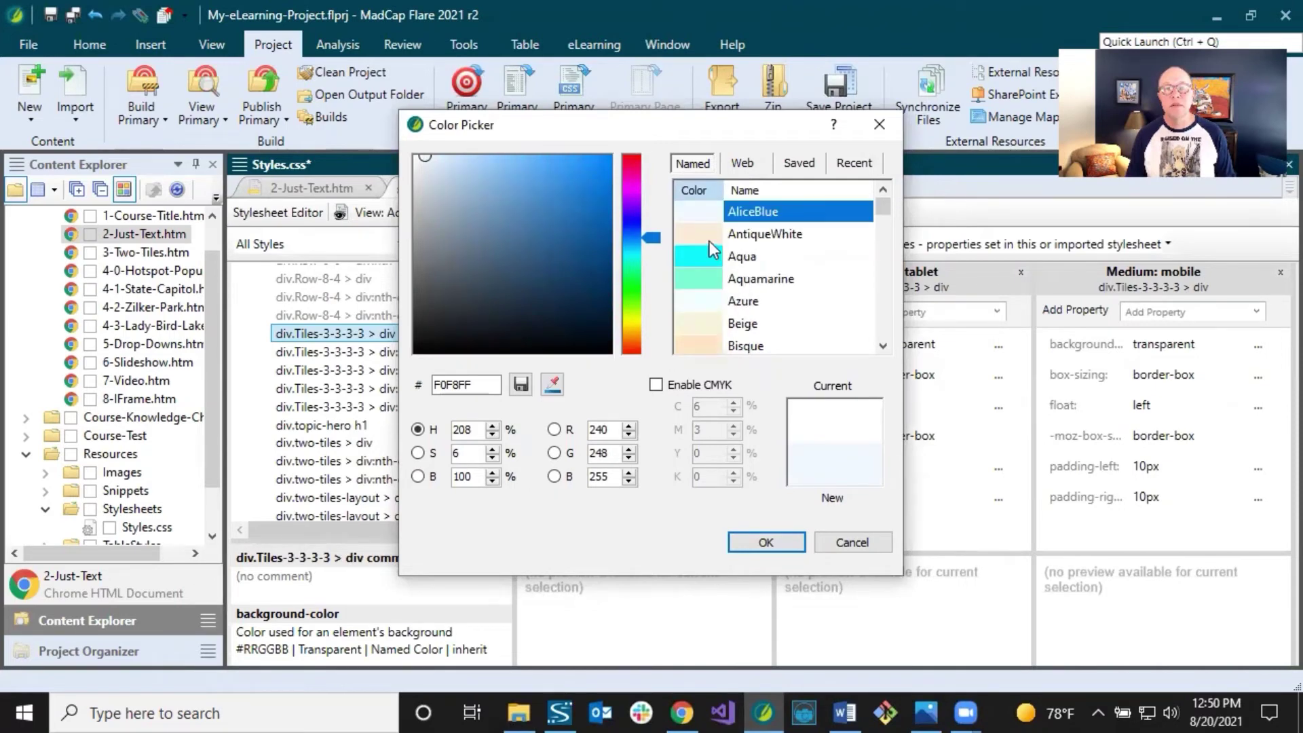
{"action": "left_click", "coordinate": [707, 237]}
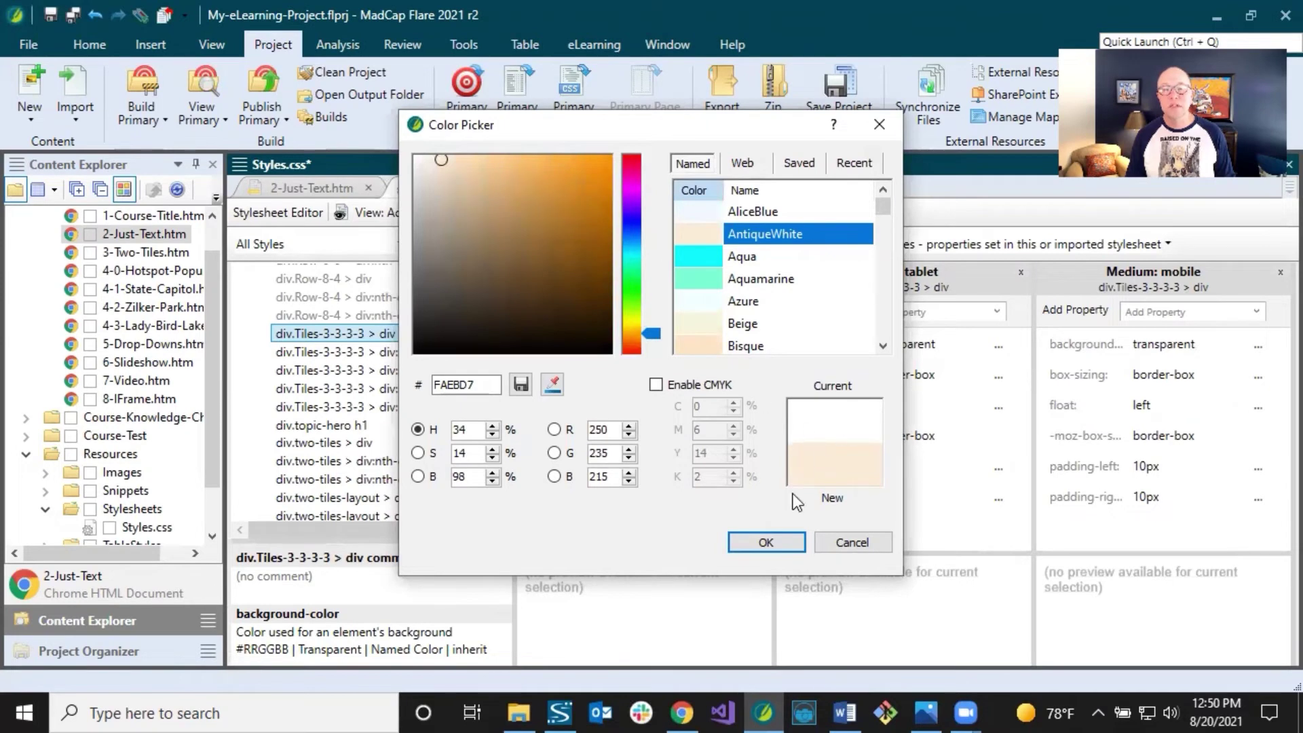
{"action": "left_click", "coordinate": [771, 539]}
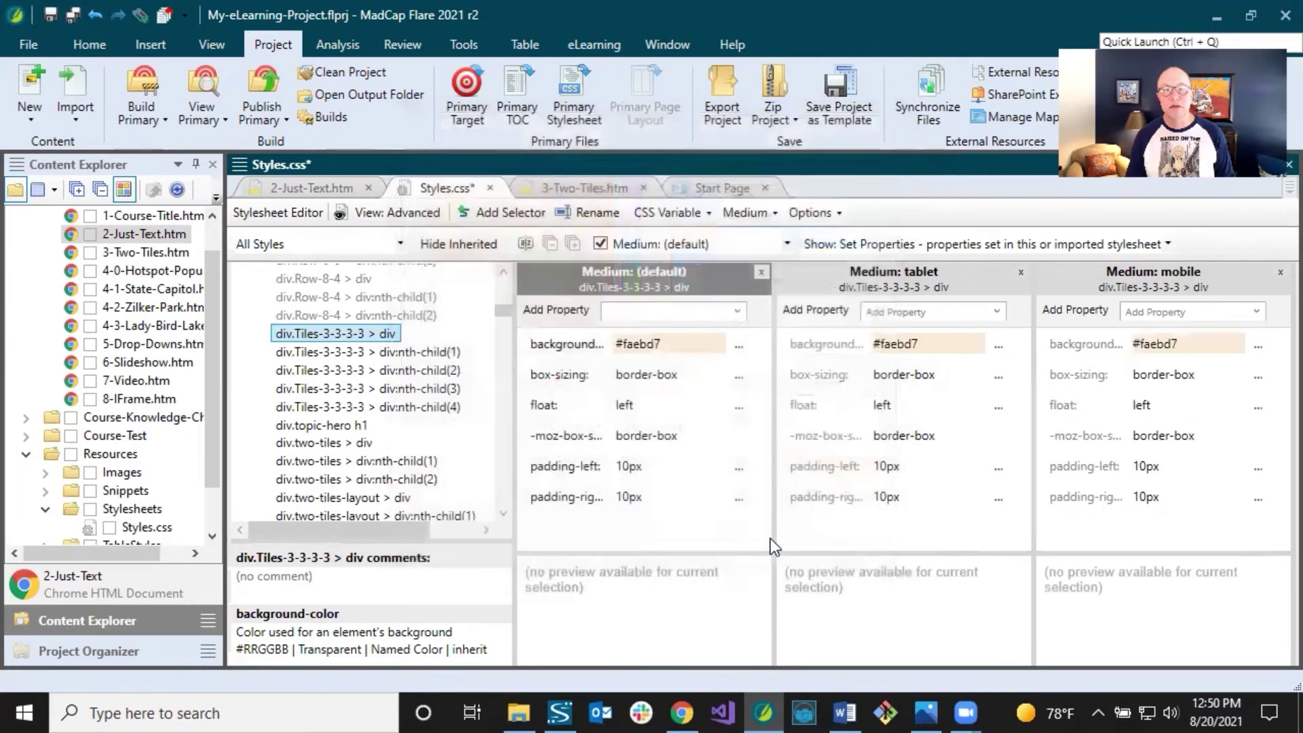
{"action": "left_click", "coordinate": [774, 387]}
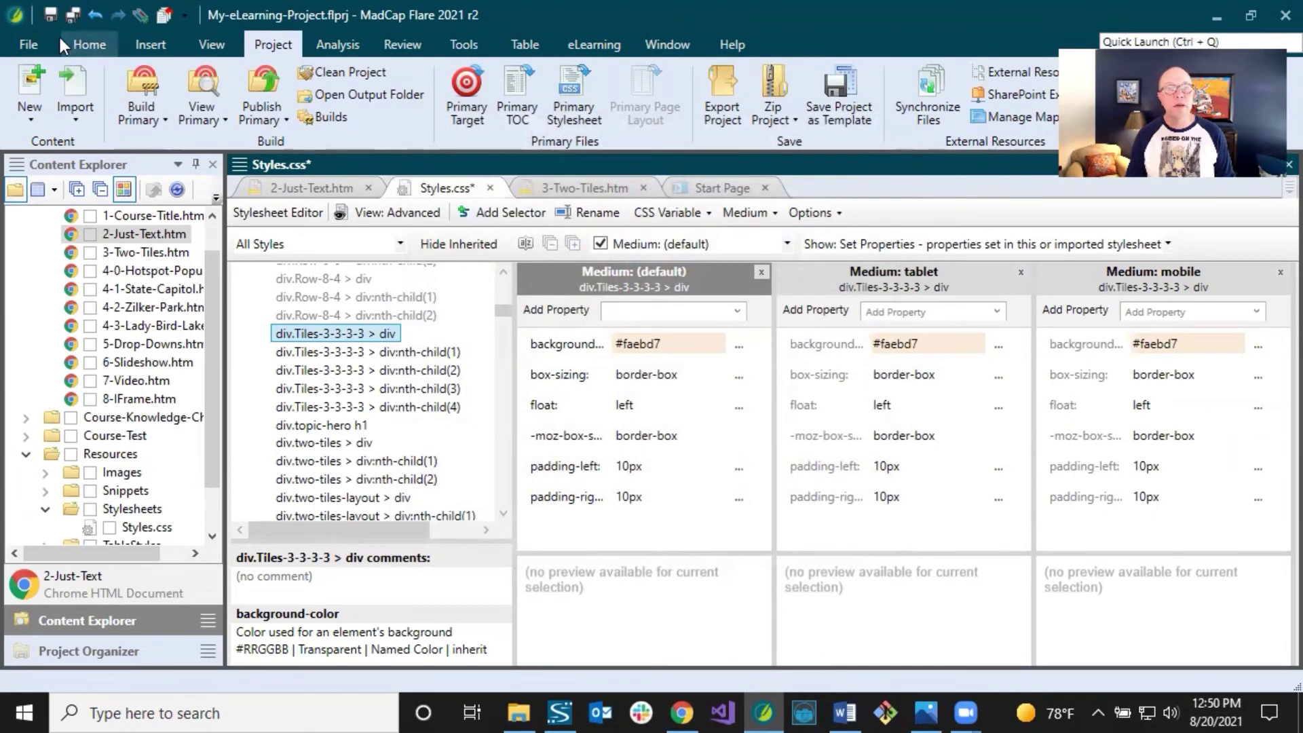
Save Styles.css, review the cells' background color in 3-Two-Tiles.htm, and close 2-Just-Text.htm.
{"action": "left_click", "coordinate": [50, 14]}
{"action": "left_click", "coordinate": [685, 374]}
{"action": "left_click", "coordinate": [705, 308]}
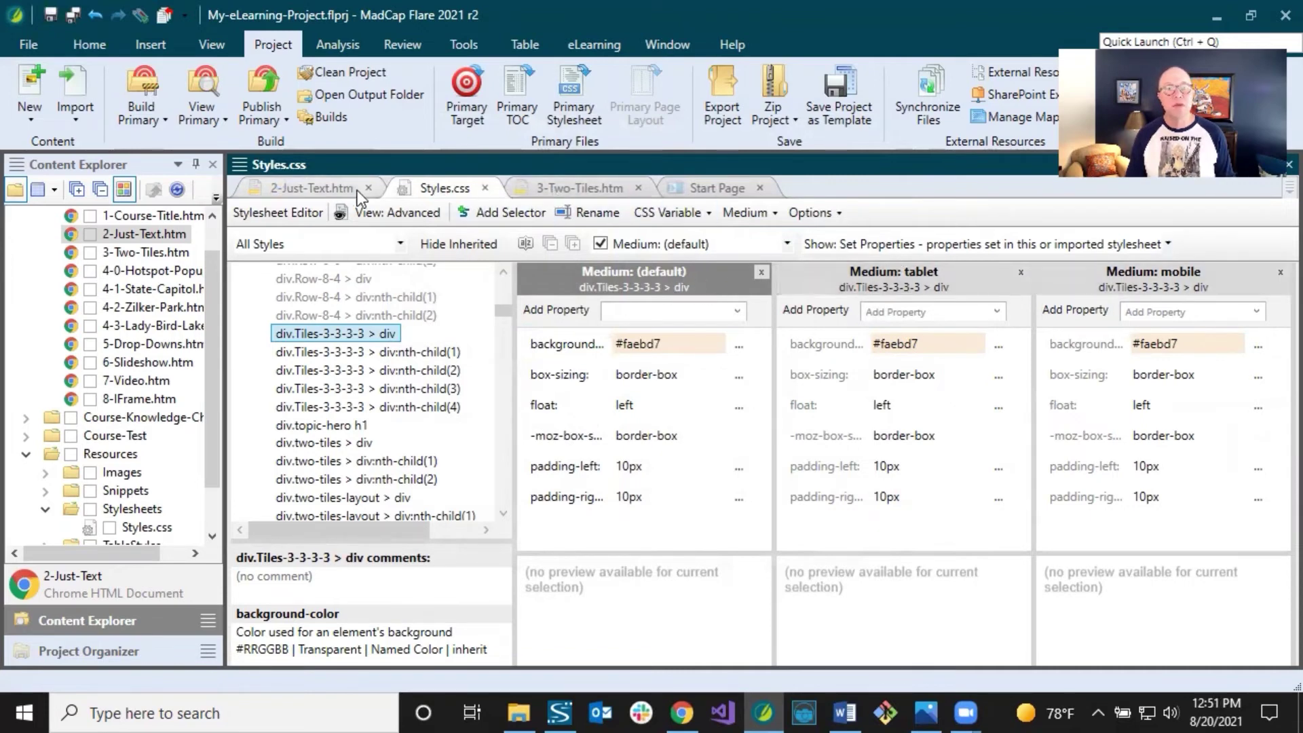
{"action": "left_click", "coordinate": [547, 188]}
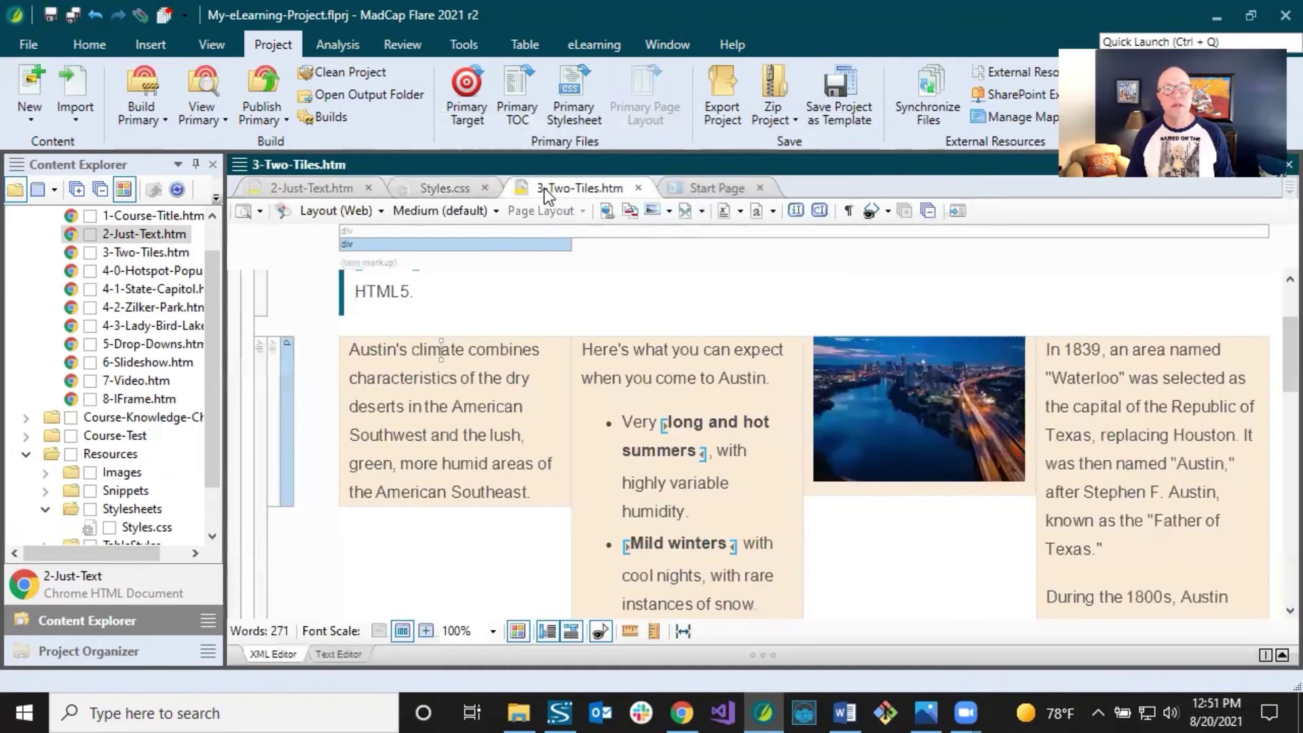
{"action": "left_click", "coordinate": [369, 188]}
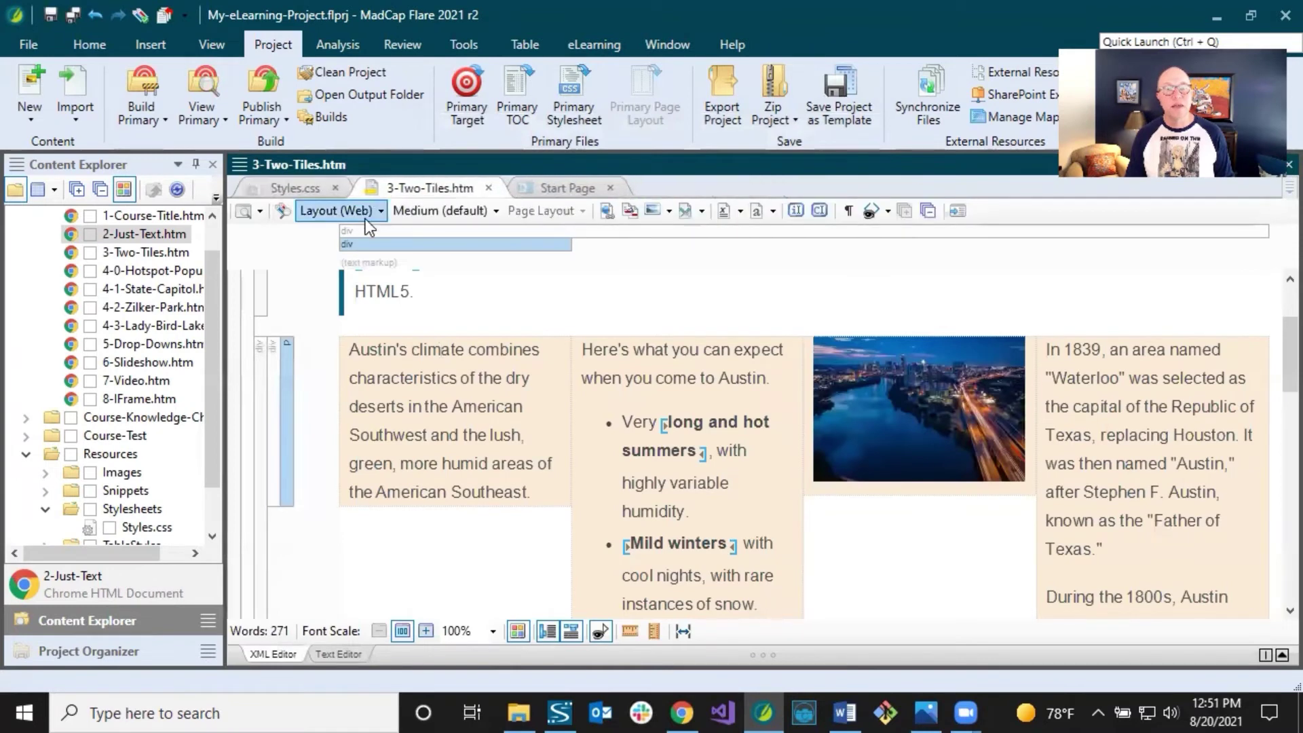
{"action": "left_click_drag", "start_coordinate": [517, 378], "coordinate": [491, 355]}
{"action": "left_click", "coordinate": [490, 355]}
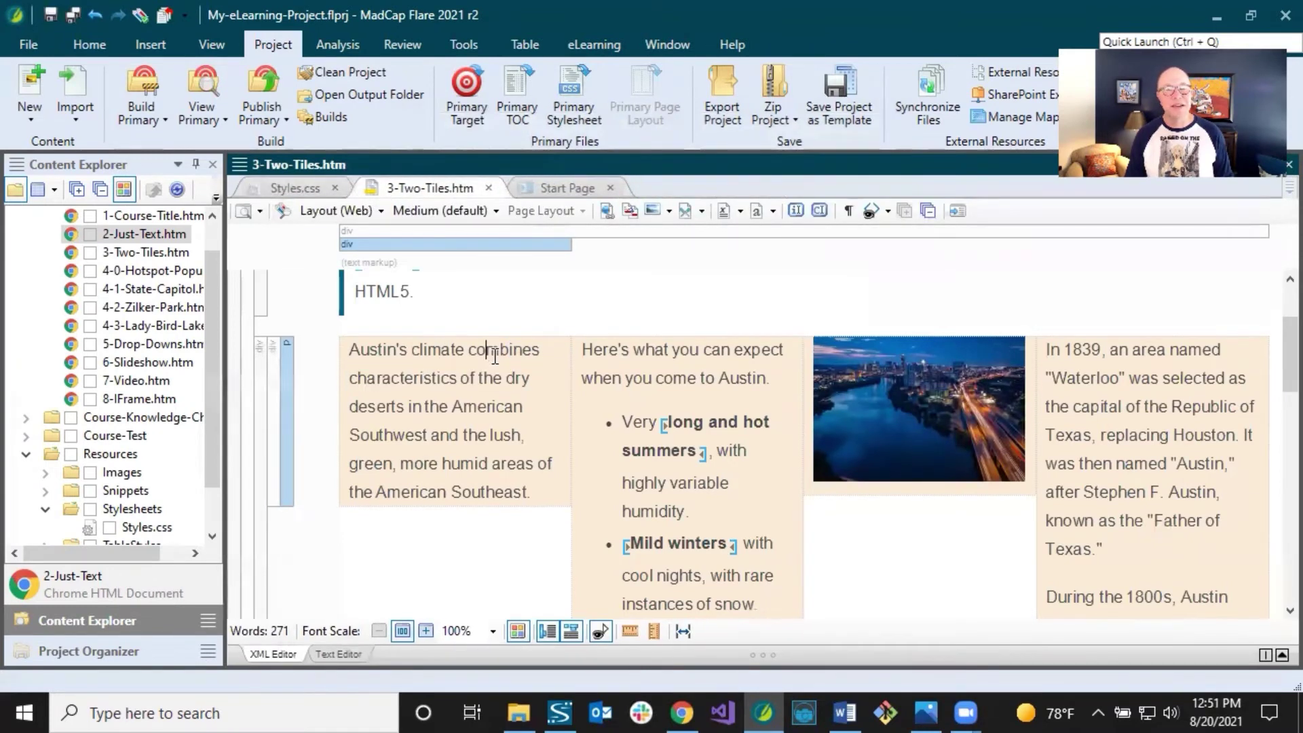
Build the Online-Course-With-Test target again with the updated stylesheet.
{"action": "left_click", "coordinate": [152, 120]}
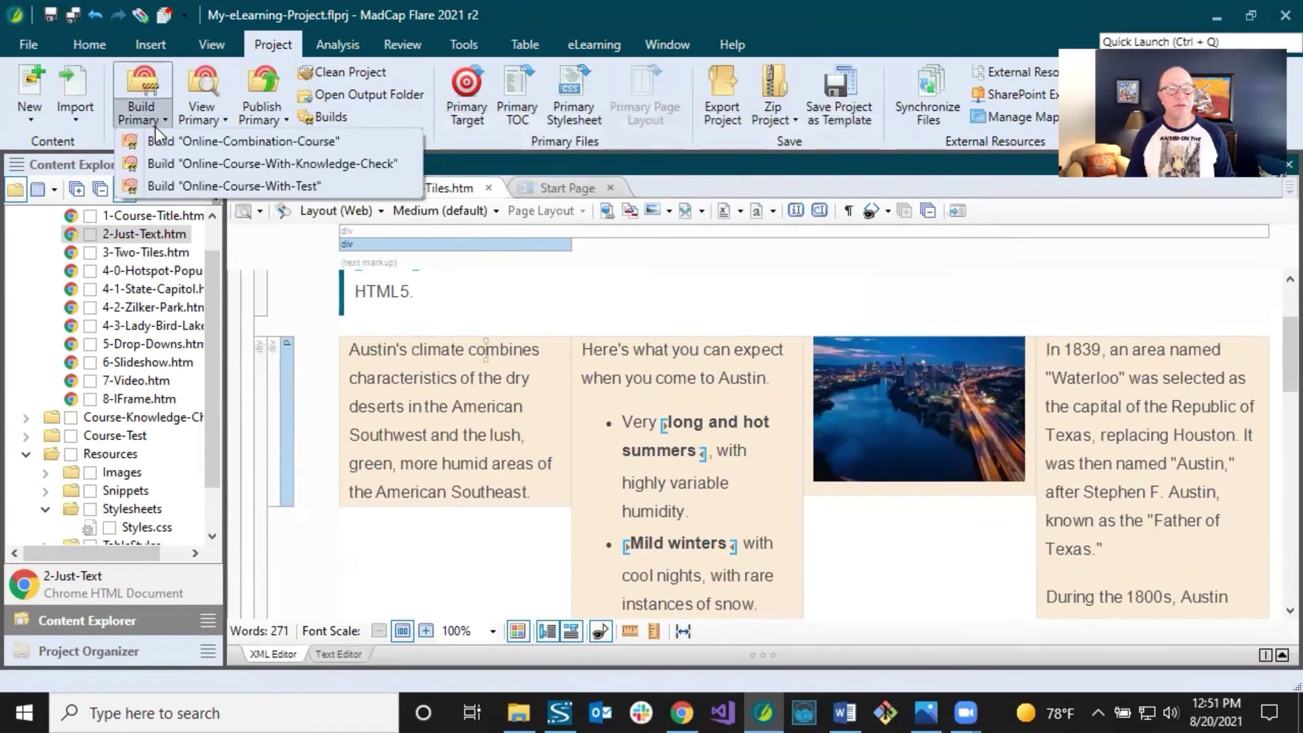
{"action": "left_click", "coordinate": [416, 365]}
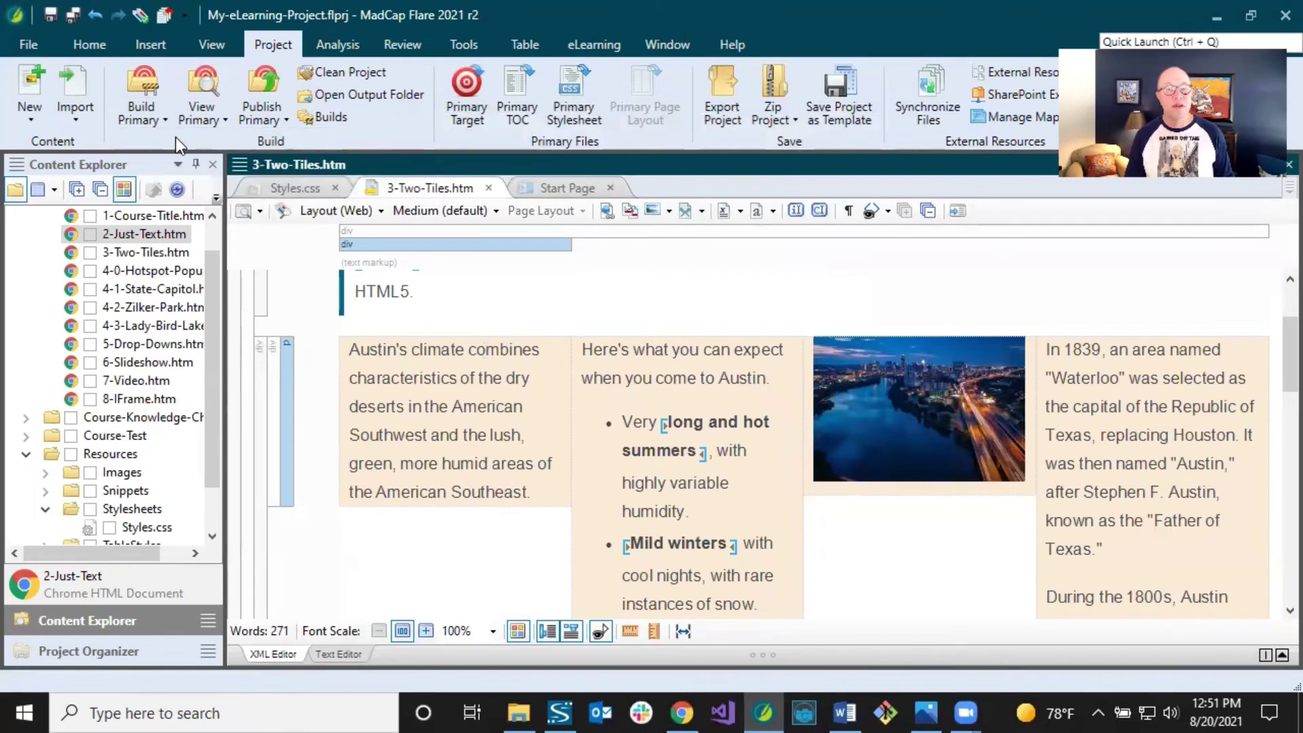
{"action": "left_click", "coordinate": [149, 123]}
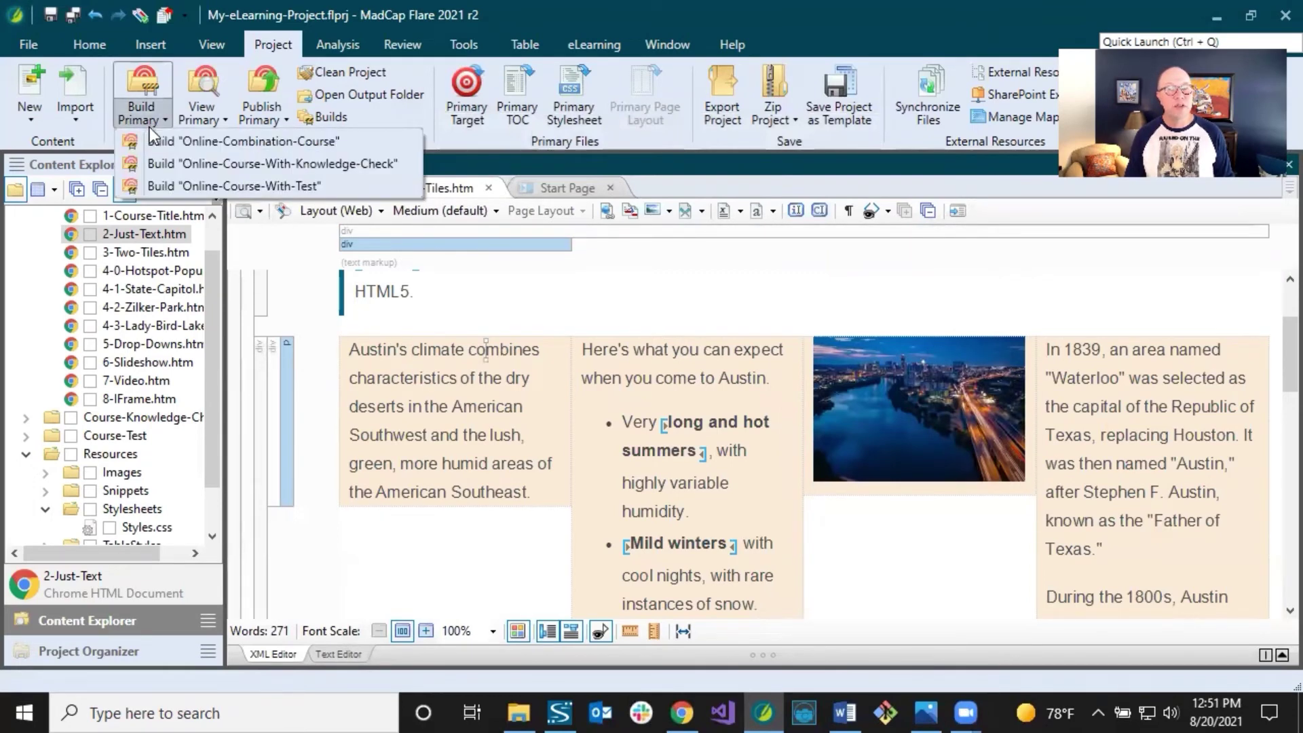
{"action": "left_click", "coordinate": [158, 183]}
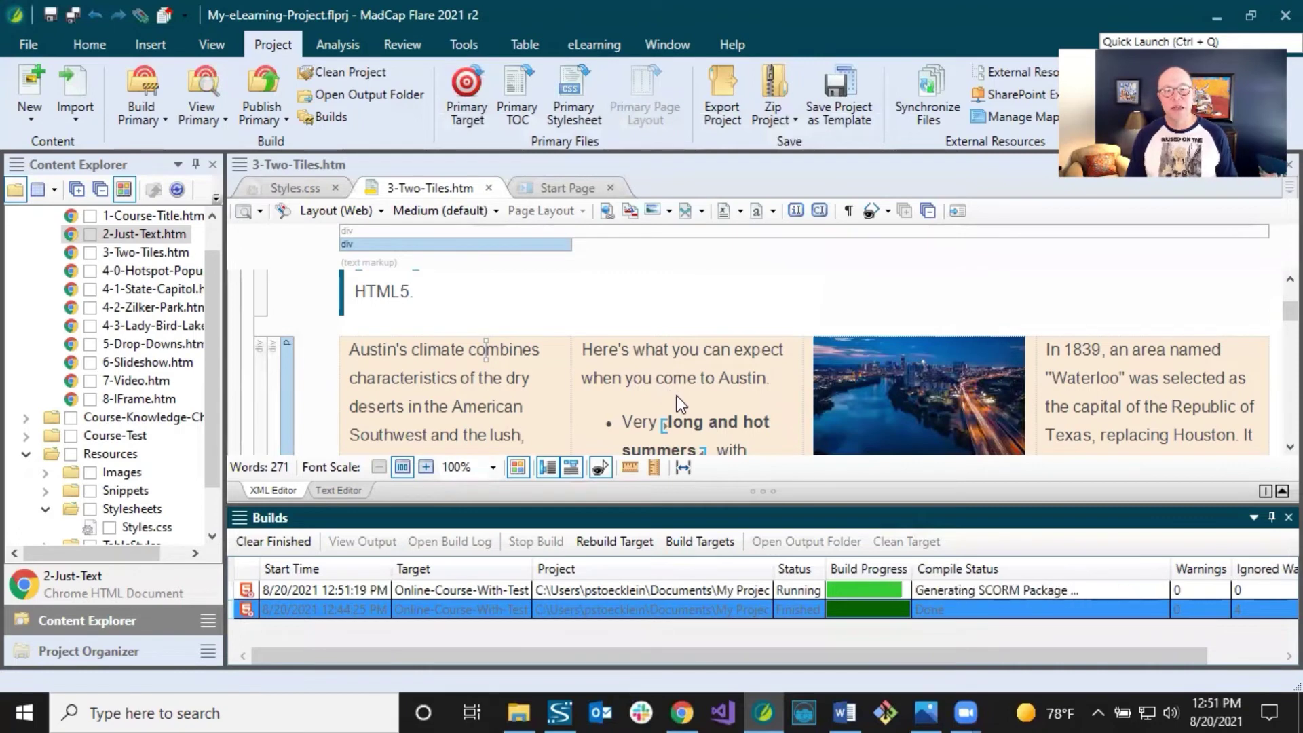
Open the newly built course output, start the course, and review the four-cell layout on the Two Tiles page.
{"action": "double_click", "coordinate": [669, 588]}
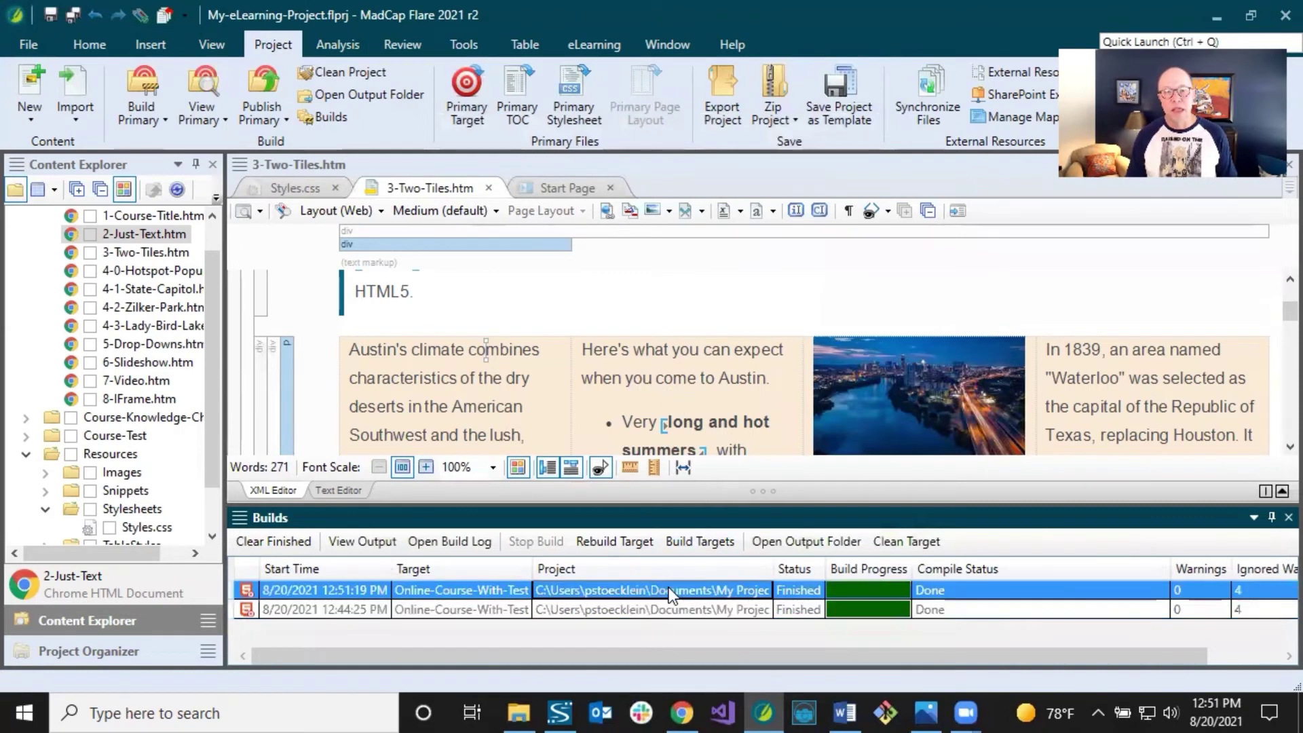
{"action": "scroll", "coordinate": [353, 601], "scroll_direction": "down", "scroll_amount": 2}
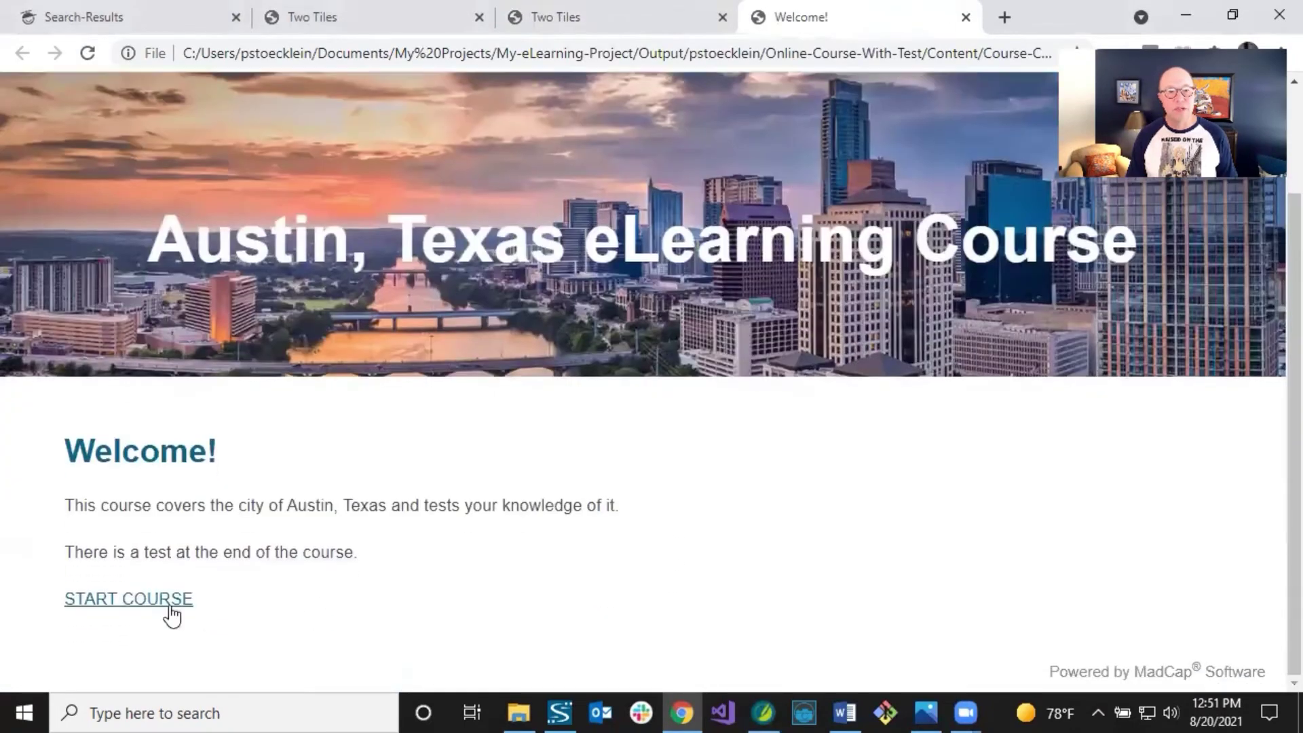
{"action": "left_click", "coordinate": [164, 597]}
{"action": "left_click", "coordinate": [307, 504]}
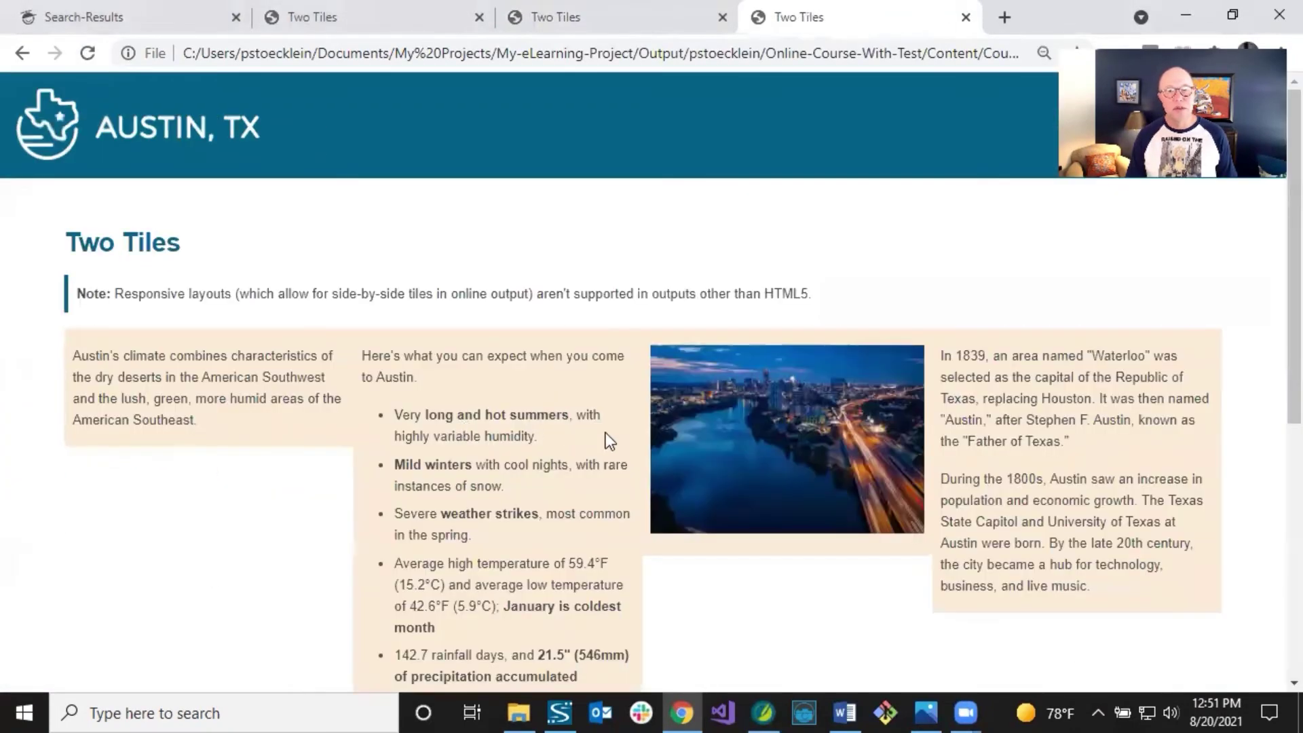
{"action": "scroll", "coordinate": [543, 498], "scroll_direction": "down", "scroll_amount": 2}
{"action": "scroll", "coordinate": [520, 494], "scroll_direction": "up", "scroll_amount": 1}
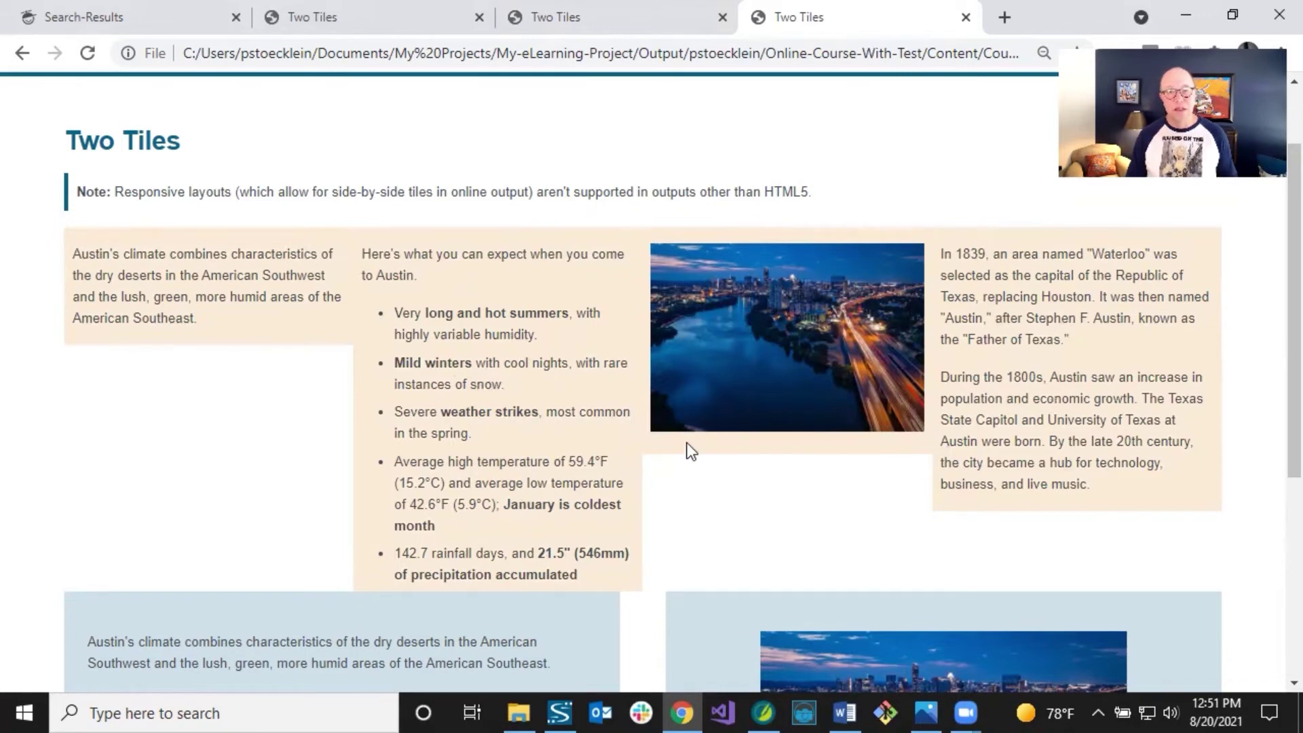
Resize the browser window between narrow and full width to check how the Two Tiles page's responsive cells rearrange.
{"action": "left_click", "coordinate": [1232, 14]}
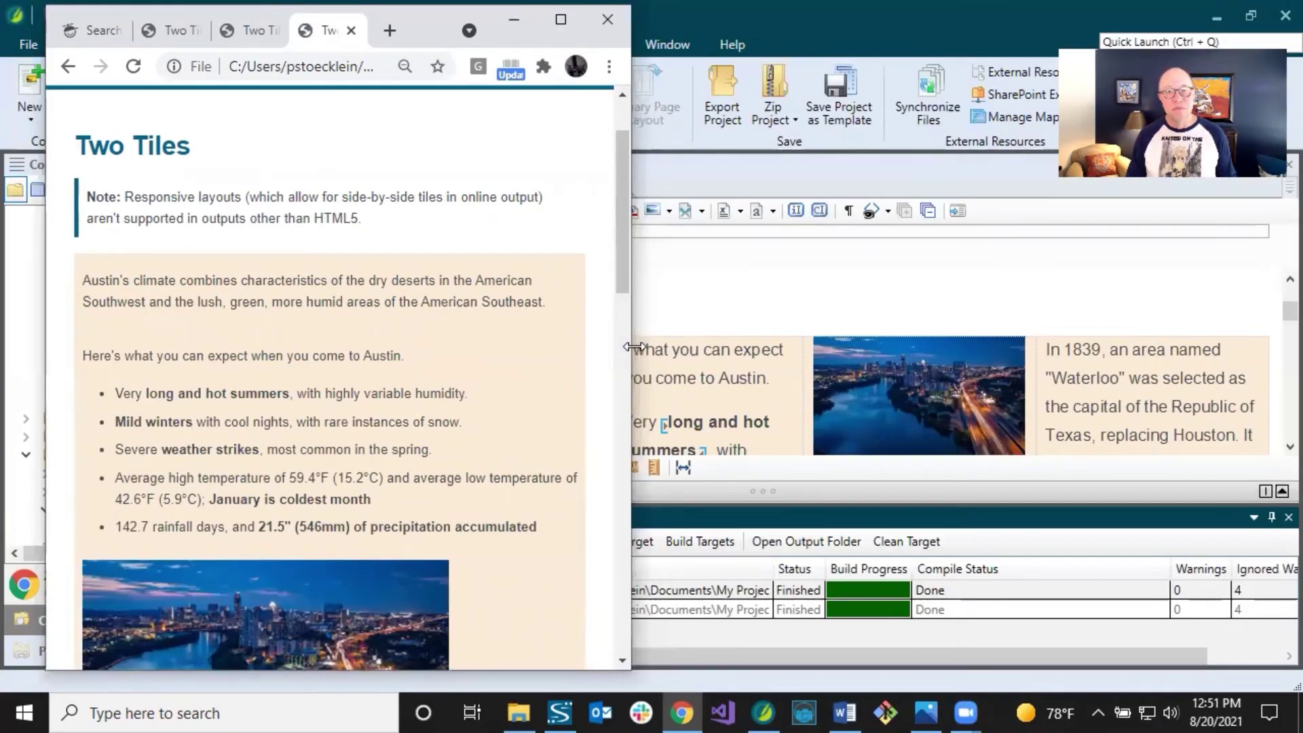
{"action": "left_click_drag", "start_coordinate": [634, 347], "coordinate": [1085, 227]}
{"action": "left_click", "coordinate": [1000, 27]}
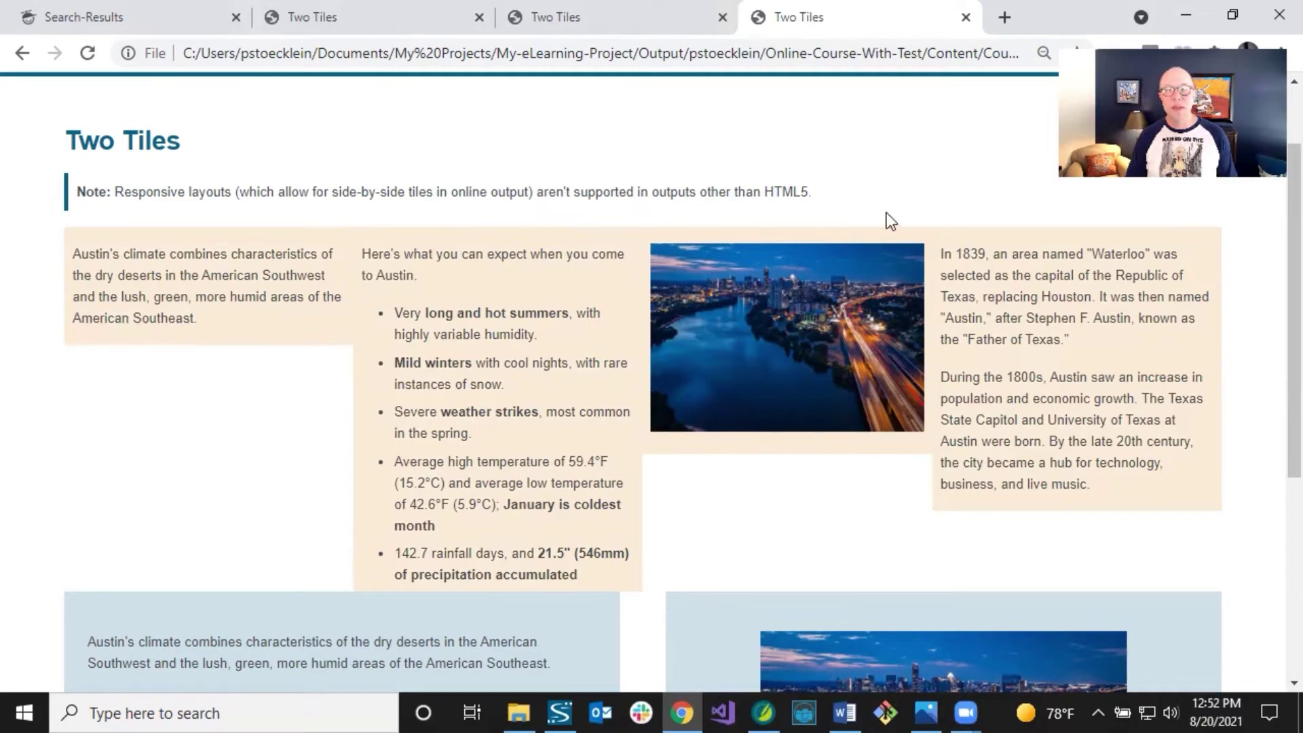
{"action": "scroll", "coordinate": [672, 543], "scroll_direction": "down", "scroll_amount": 3}
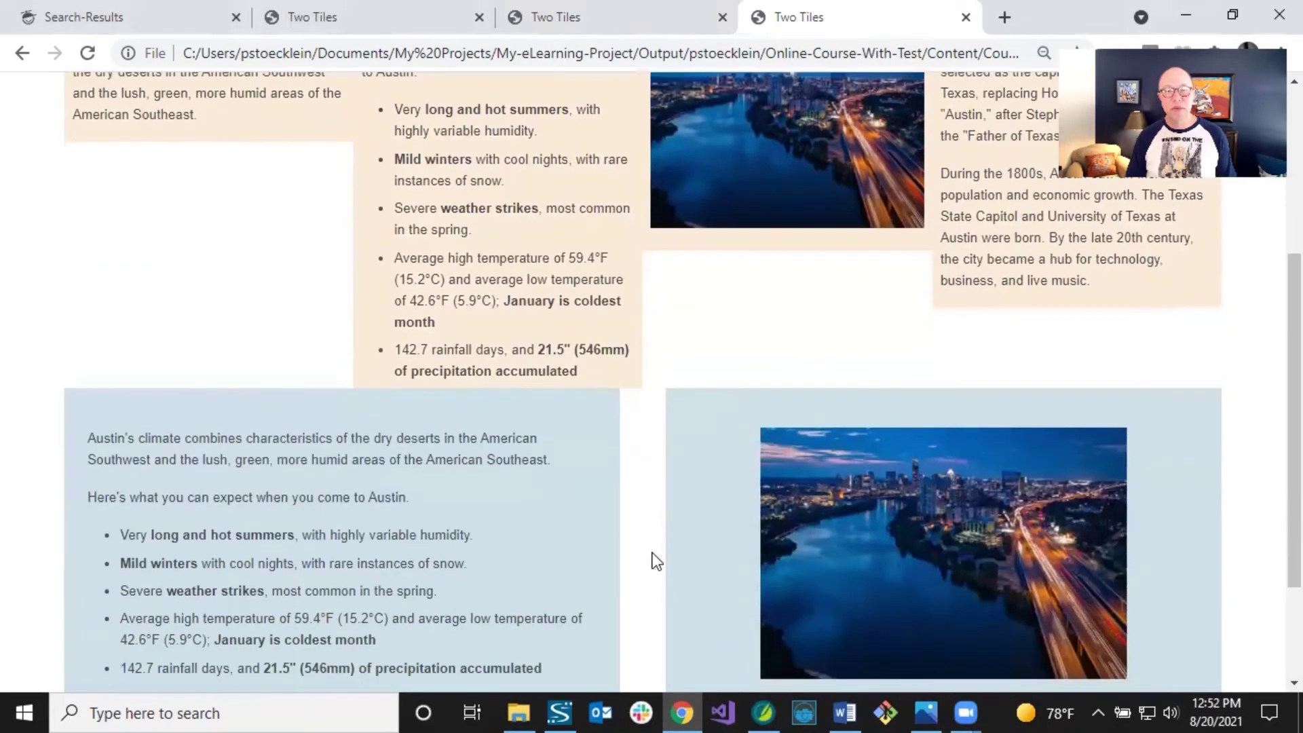
{"action": "scroll", "coordinate": [655, 464], "scroll_direction": "up", "scroll_amount": 5}
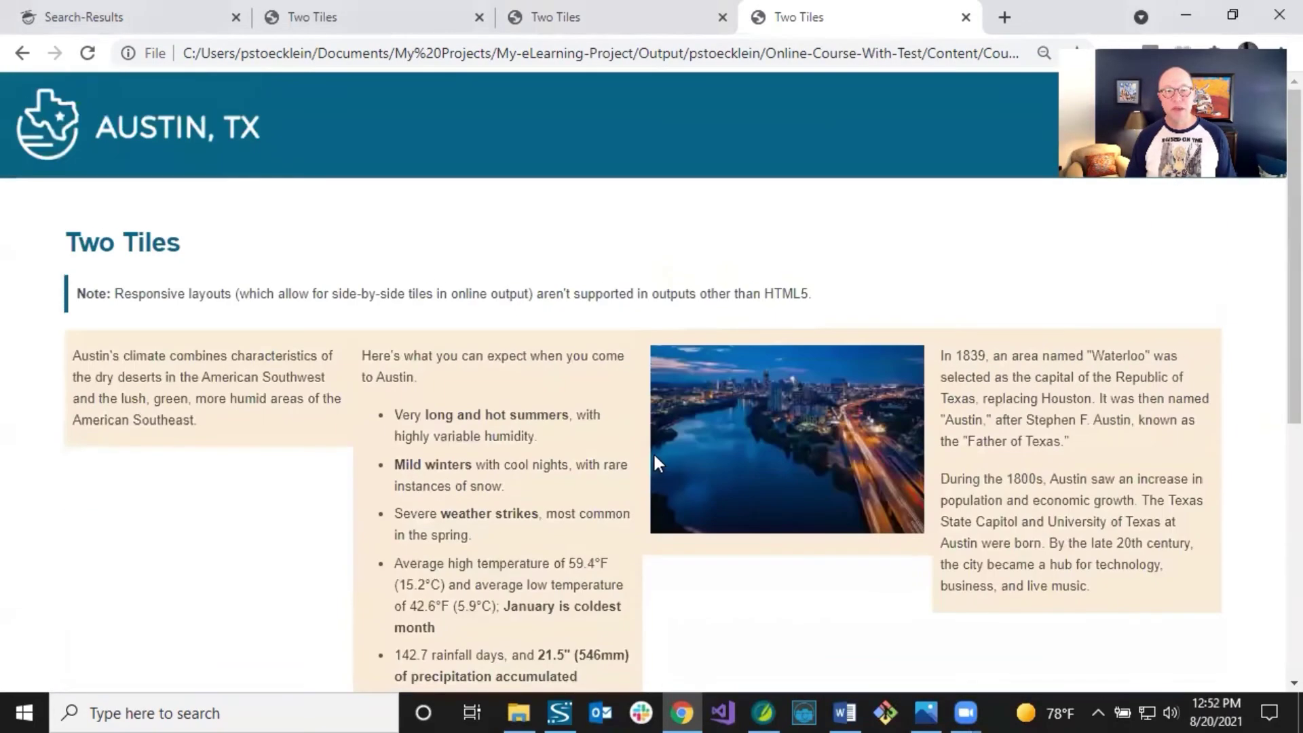
Switch back to MadCap Flare, close the builds list, and place the cursor in the first cell of 3-Two-Tiles.htm.
{"action": "left_click", "coordinate": [763, 713]}
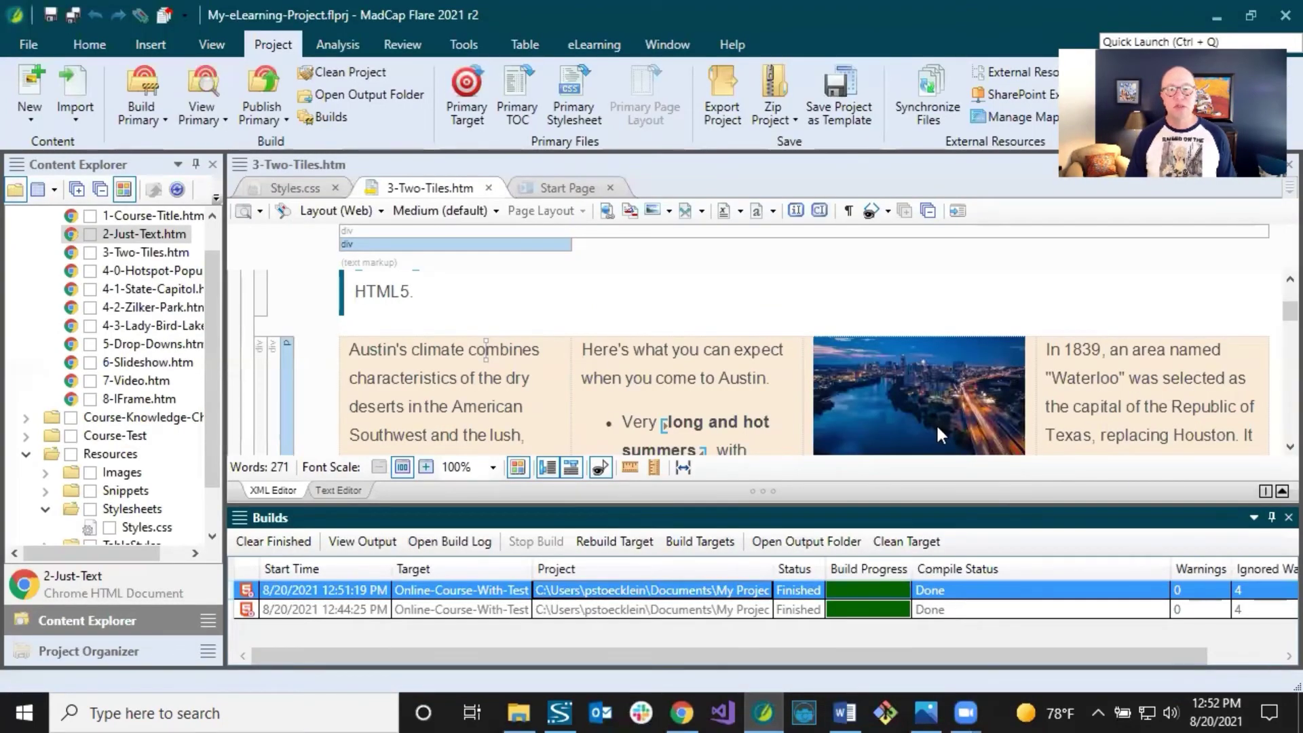
{"action": "left_click", "coordinate": [1272, 519]}
{"action": "left_click", "coordinate": [1287, 518]}
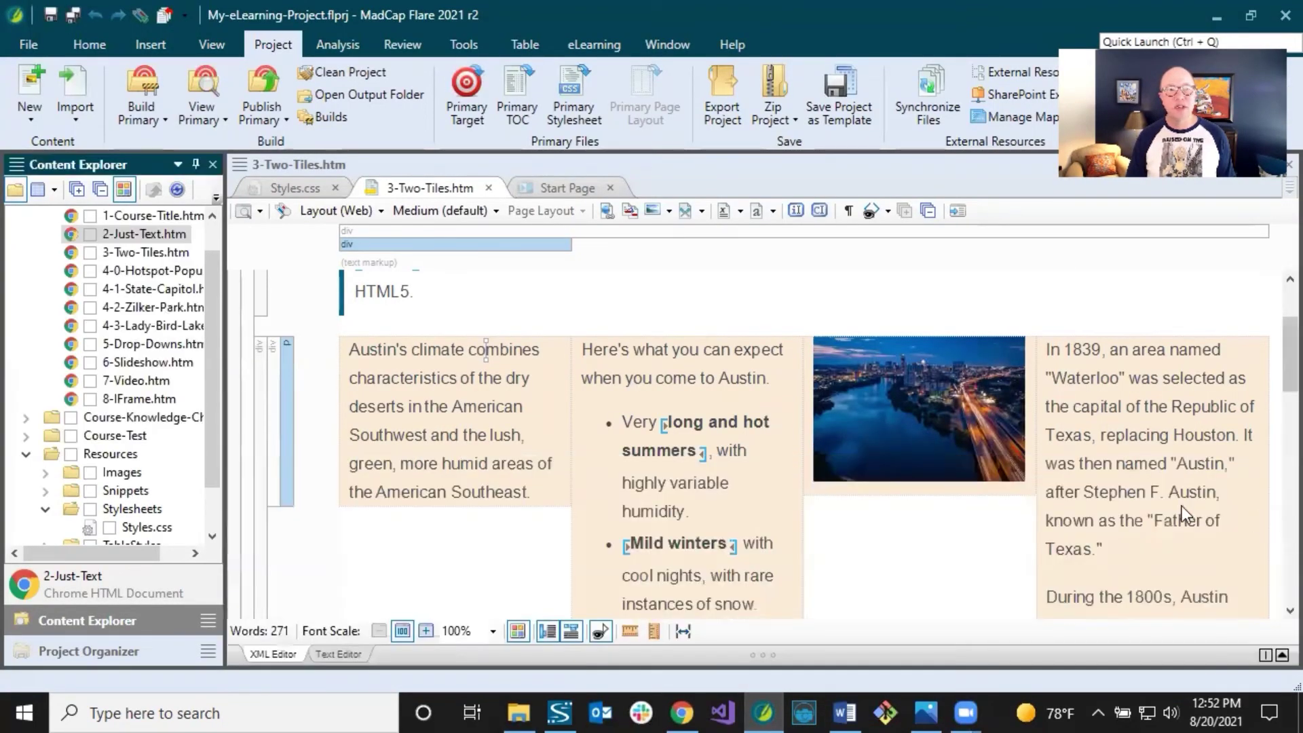
{"action": "left_click", "coordinate": [414, 410]}
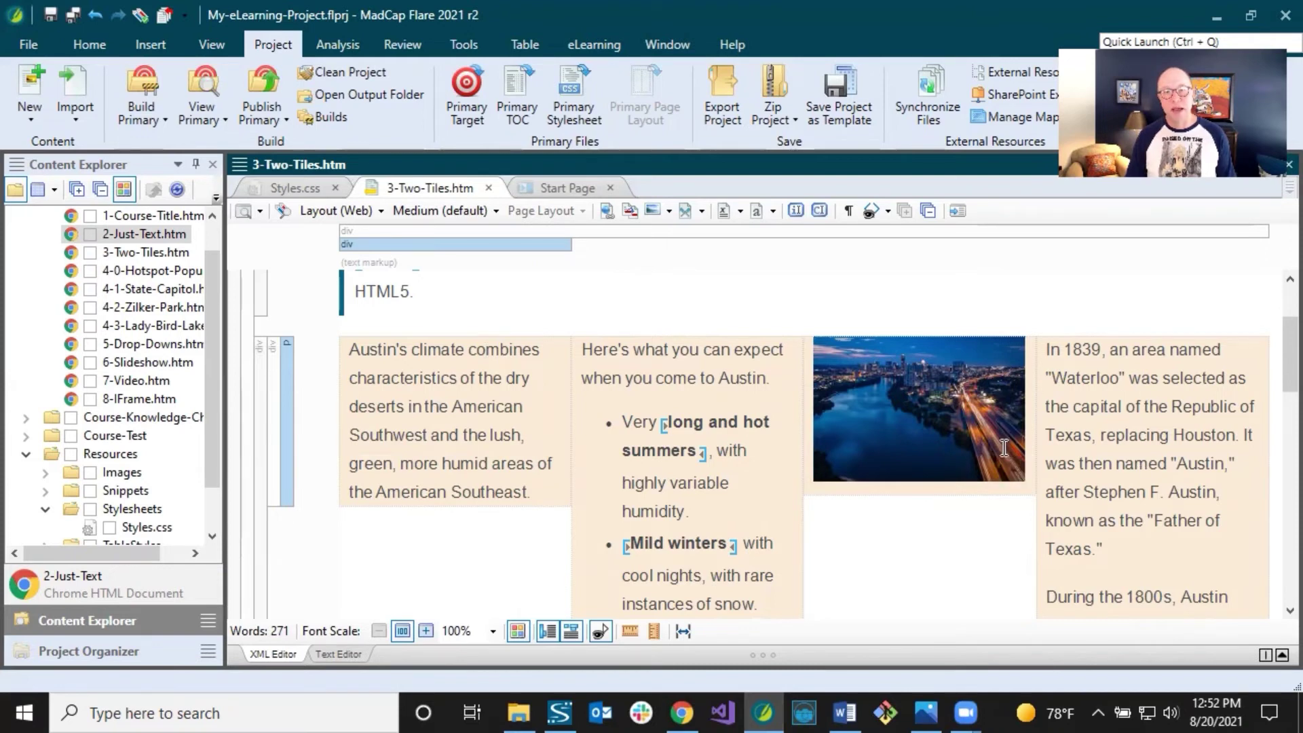
In Styles.css, add a background-color property to div.Tiles-3-3-3-3 > div:nth-child(1) in the default medium, keeping #faebd7.
{"action": "left_click", "coordinate": [288, 186]}
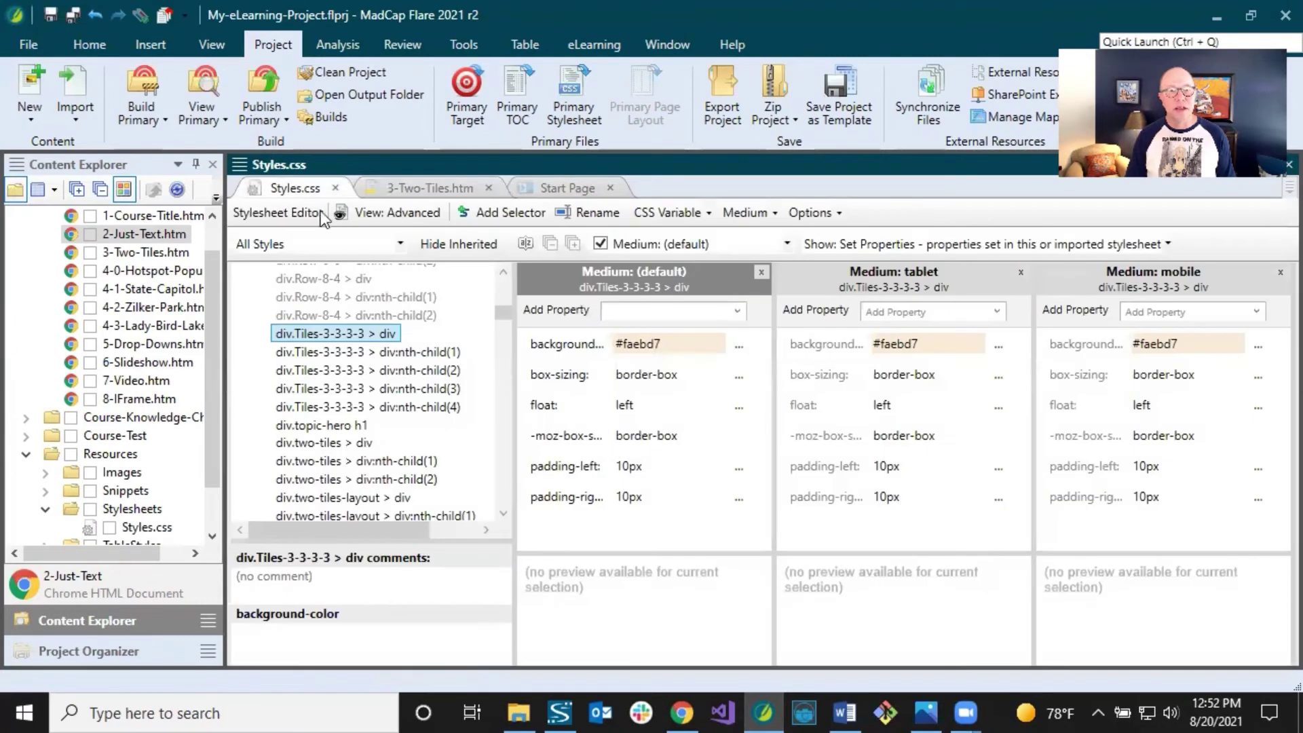
{"action": "left_click", "coordinate": [384, 352]}
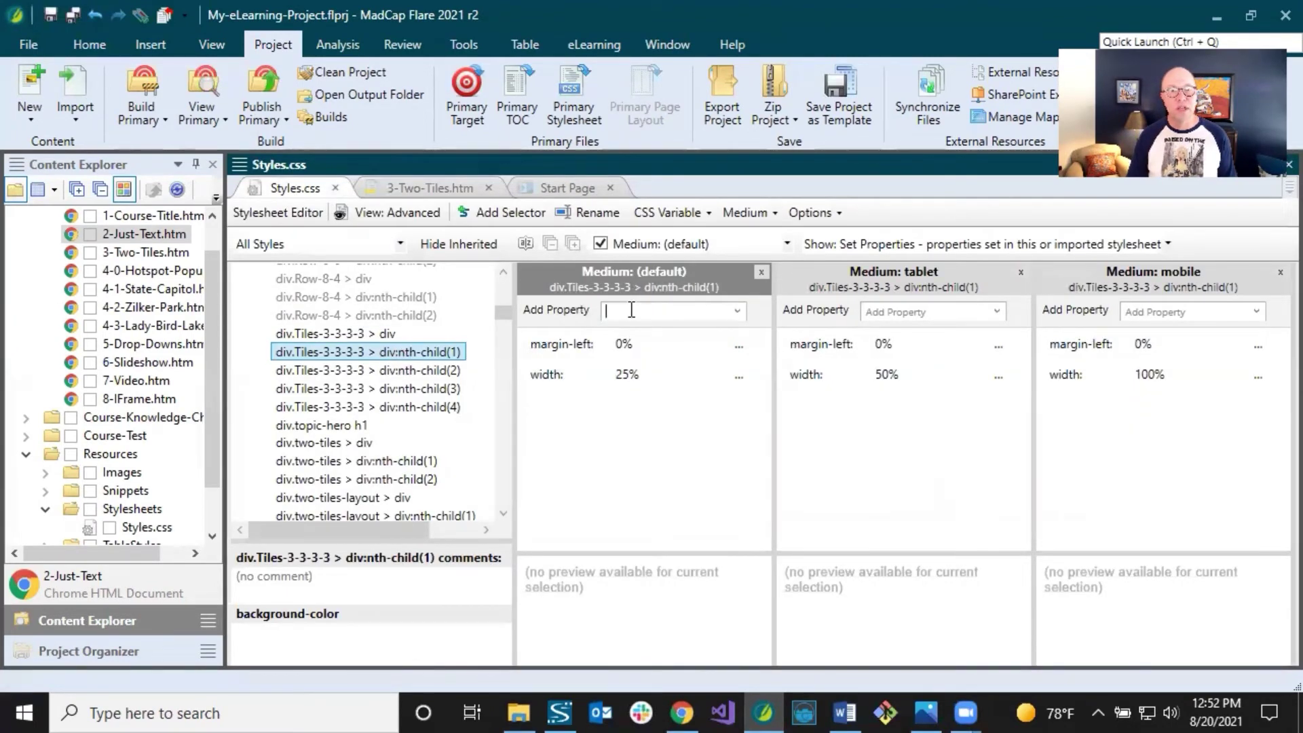
{"action": "left_click", "coordinate": [740, 310]}
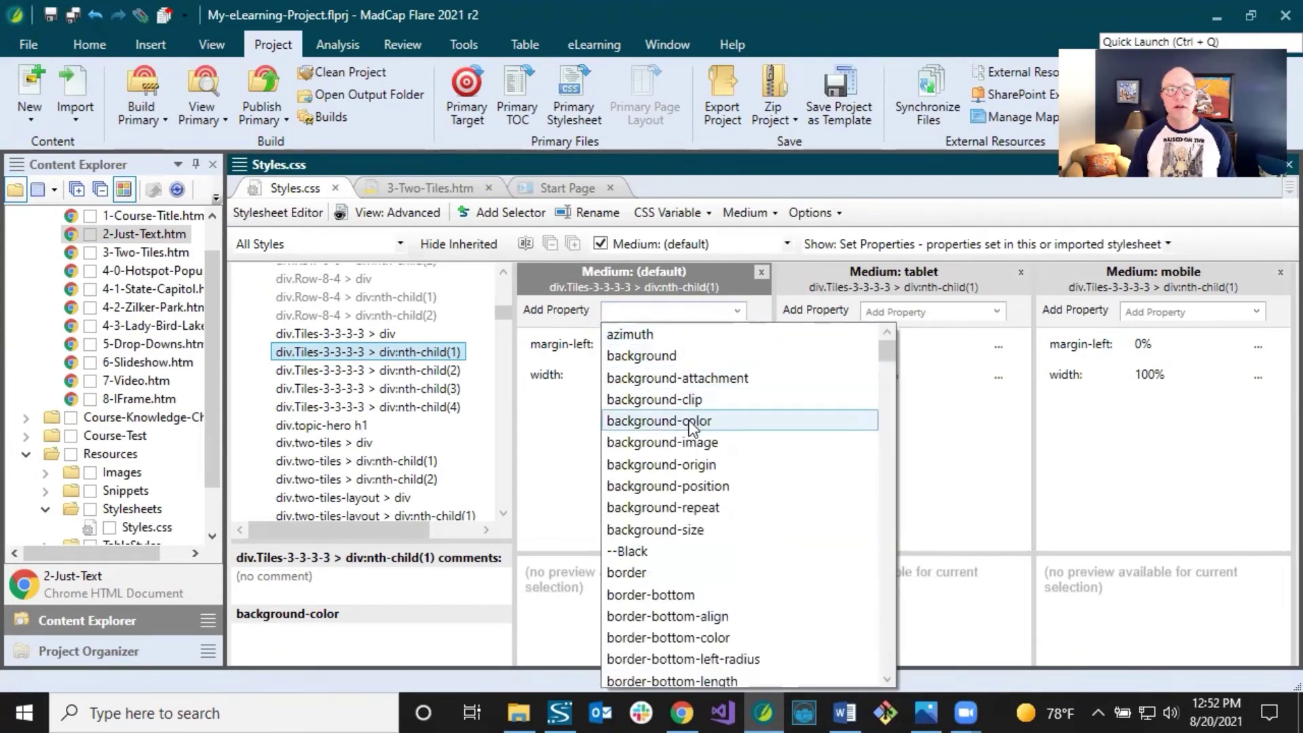
{"action": "left_click", "coordinate": [691, 421]}
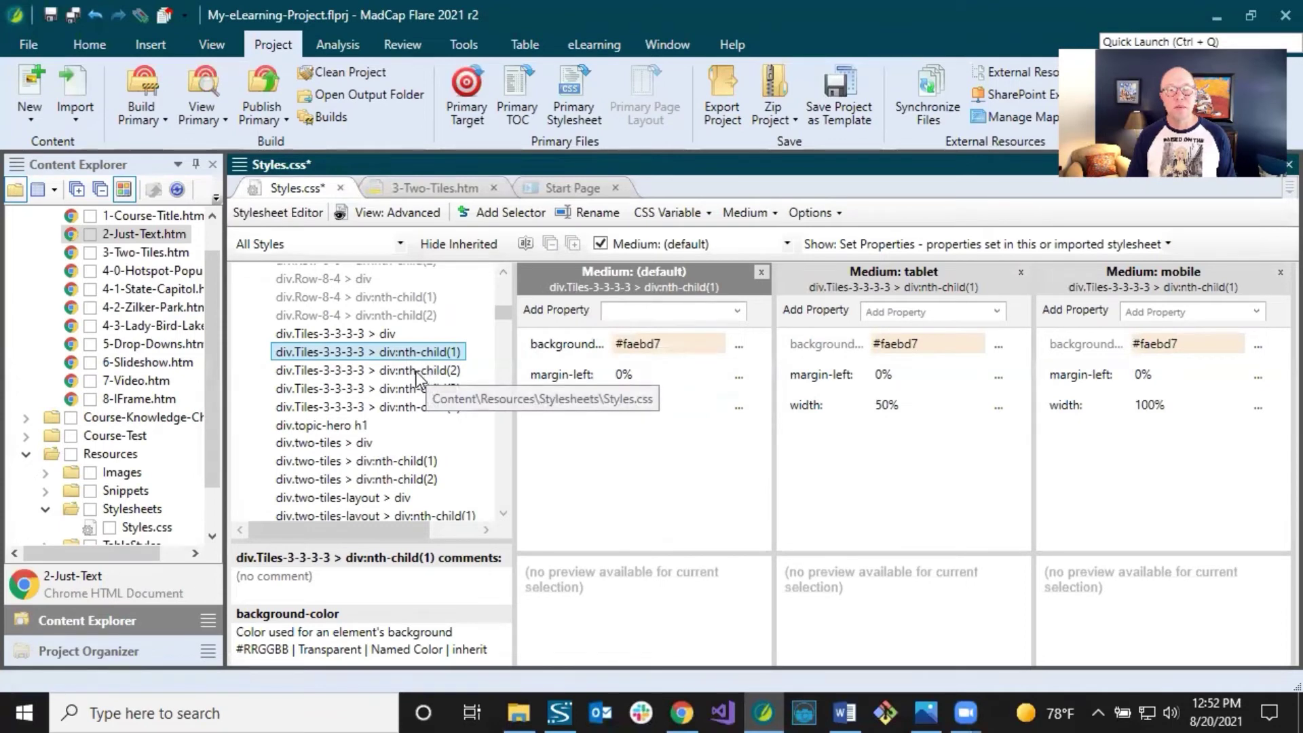
{"action": "left_click", "coordinate": [672, 344]}
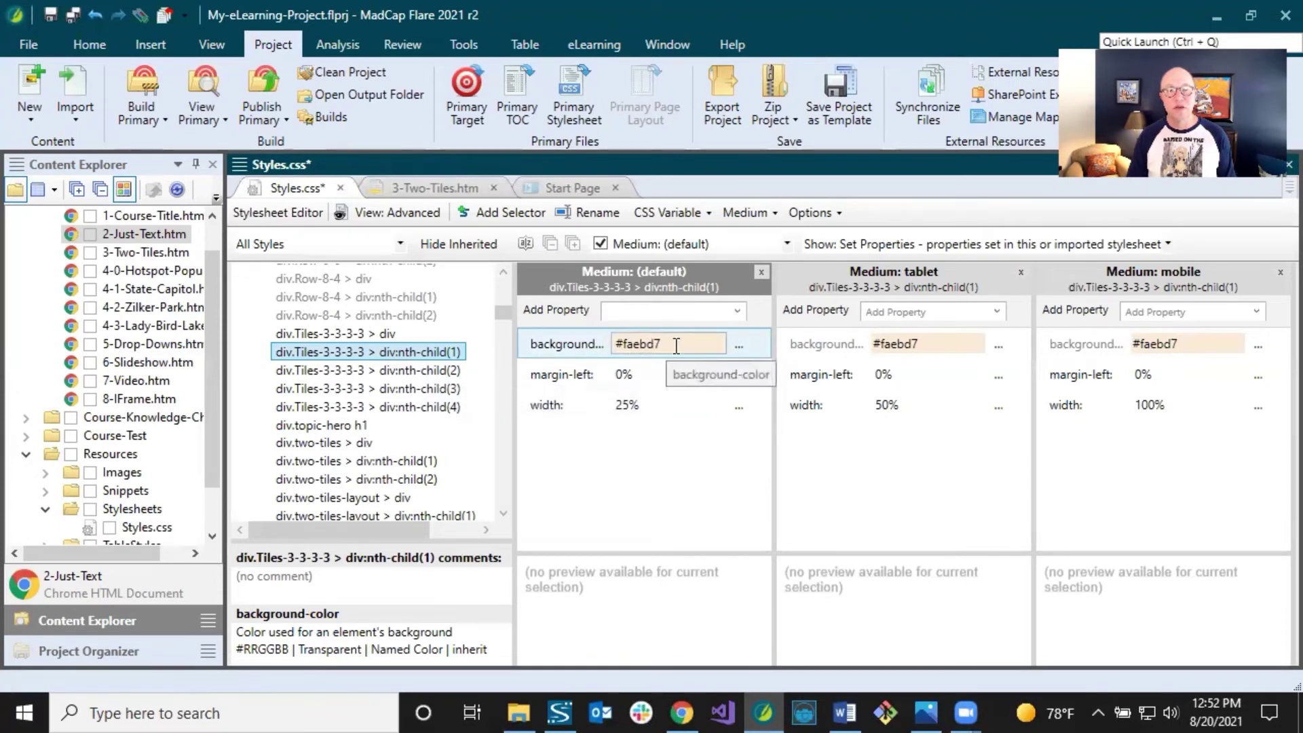
Add a background-color property to div.Tiles-3-3-3-3 > div:nth-child(2) in the default medium and set it to the named color Aquamarine.
{"action": "left_click", "coordinate": [399, 371]}
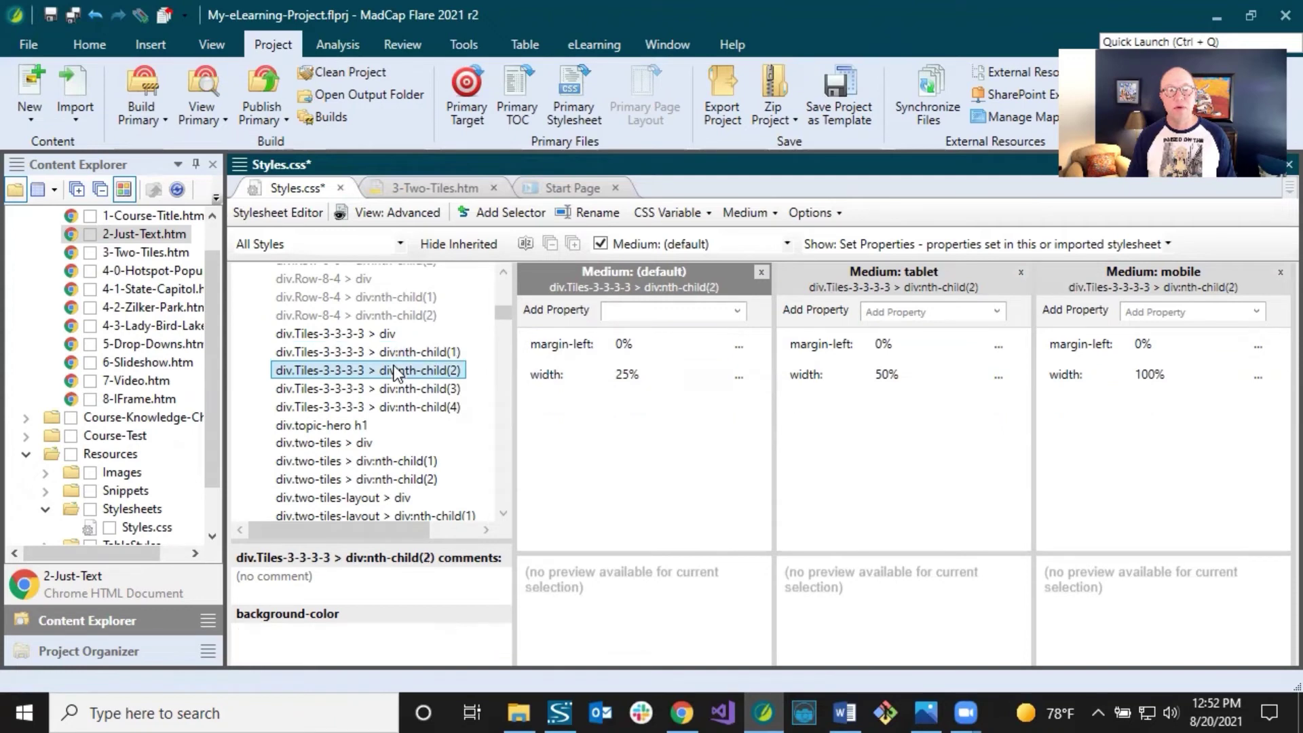
{"action": "left_click", "coordinate": [736, 311]}
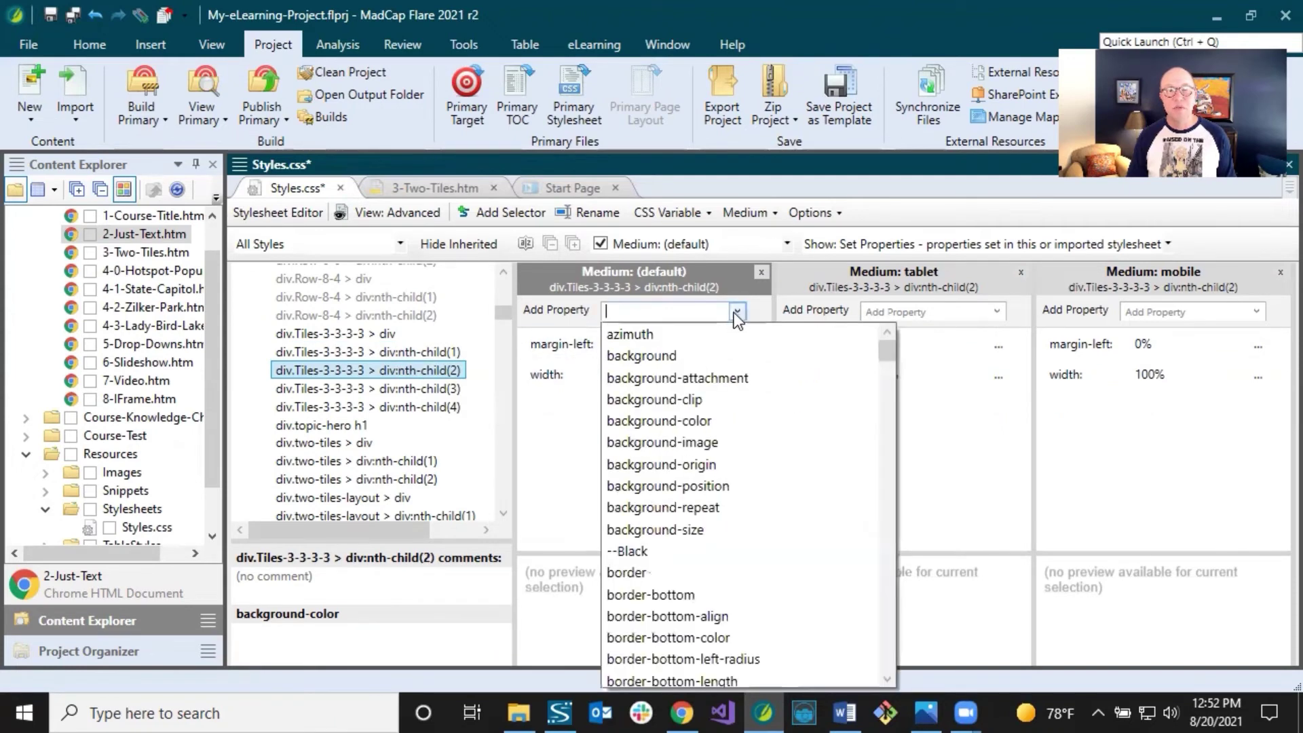
{"action": "left_click", "coordinate": [686, 420]}
{"action": "left_click", "coordinate": [738, 346]}
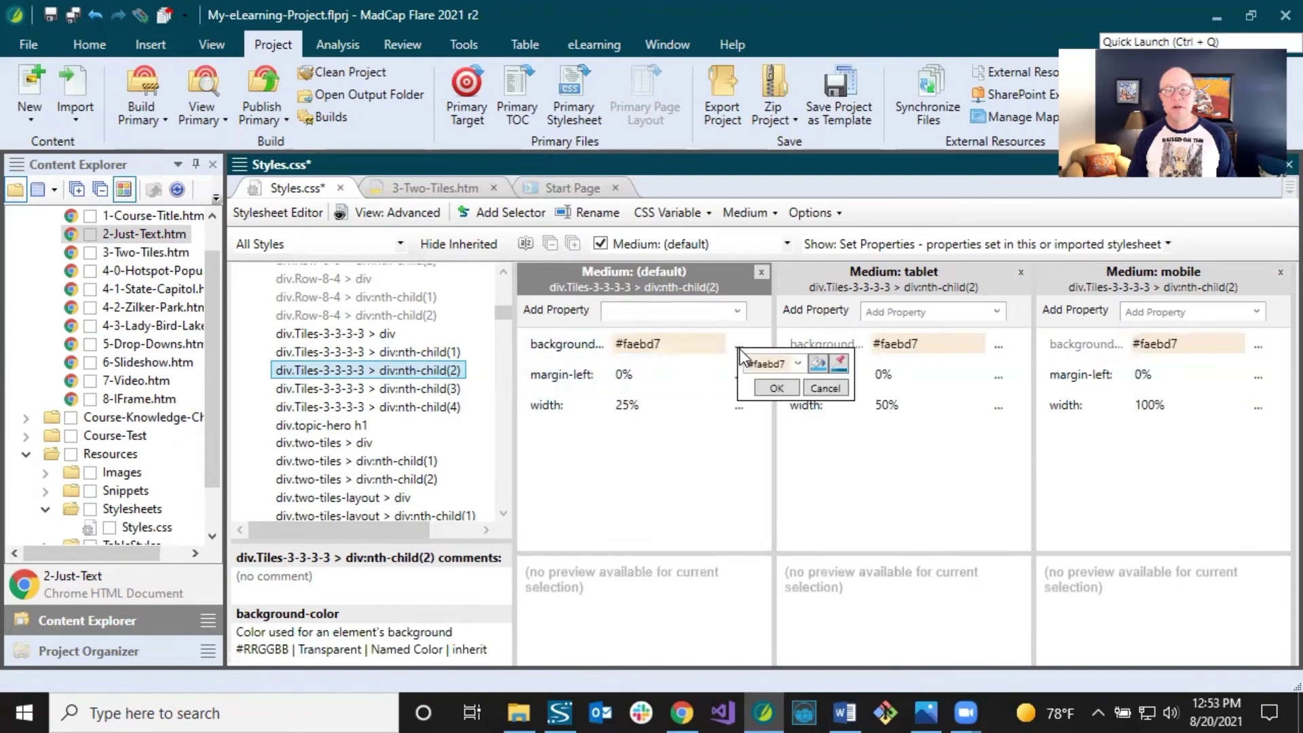
{"action": "left_click", "coordinate": [817, 365]}
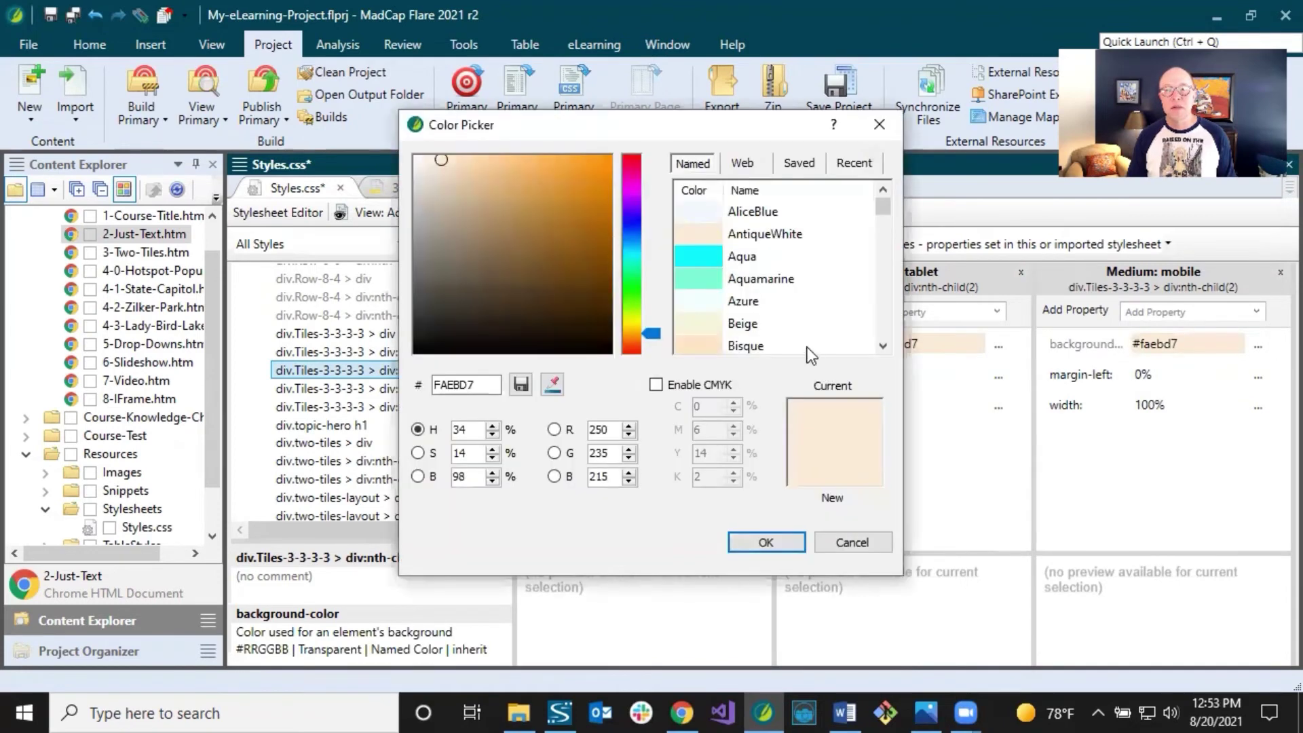
{"action": "scroll", "coordinate": [764, 323], "scroll_direction": "down", "scroll_amount": 1}
{"action": "scroll", "coordinate": [756, 313], "scroll_direction": "up", "scroll_amount": 1}
{"action": "left_click", "coordinate": [703, 280]}
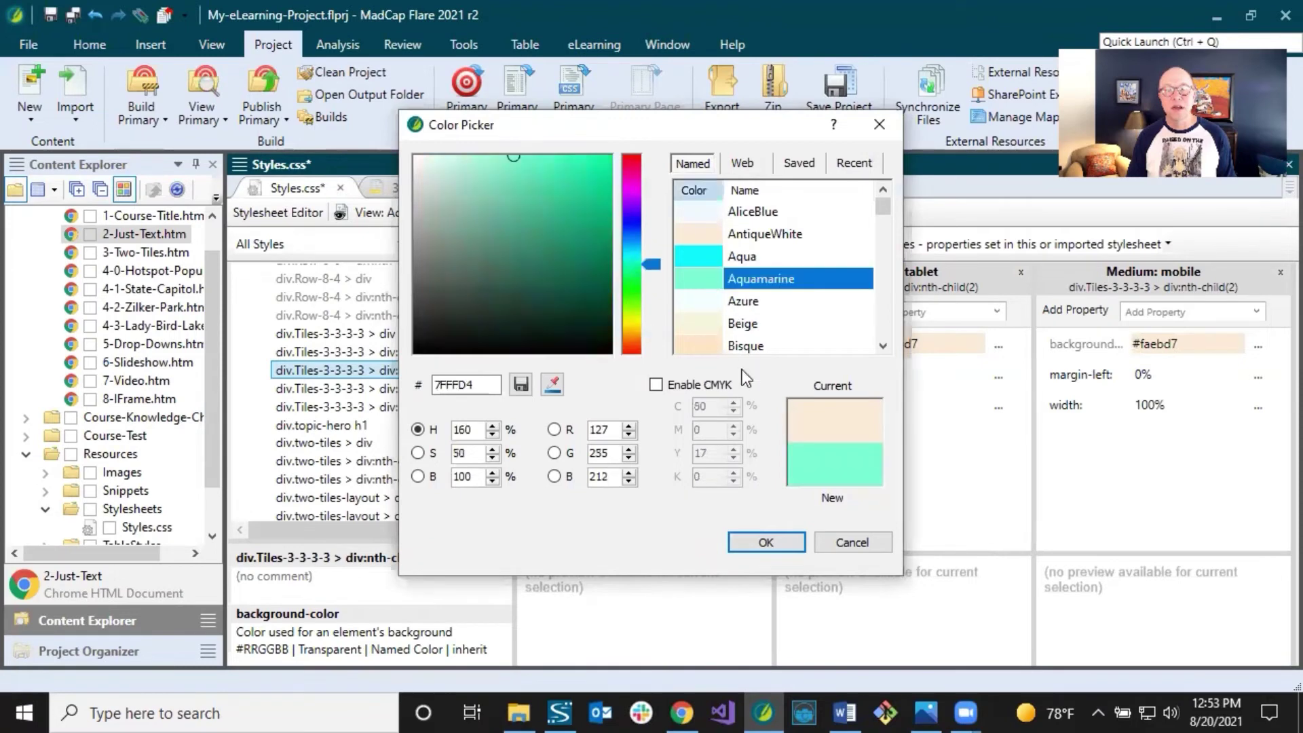
{"action": "left_click", "coordinate": [766, 541]}
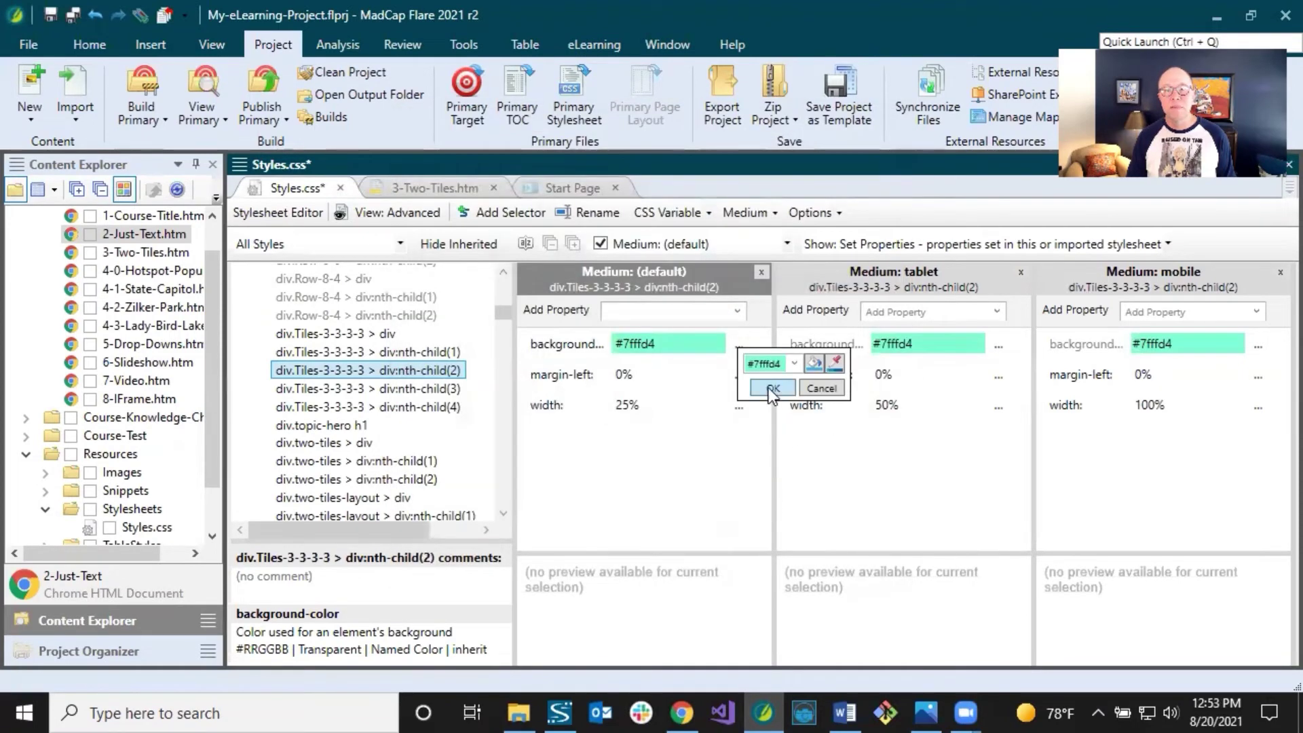
{"action": "left_click", "coordinate": [771, 388]}
Add a background-color property to div.Tiles-3-3-3-3 > div:nth-child(3) in the default medium and set it to the named color Cyan.
{"action": "left_click", "coordinate": [451, 388]}
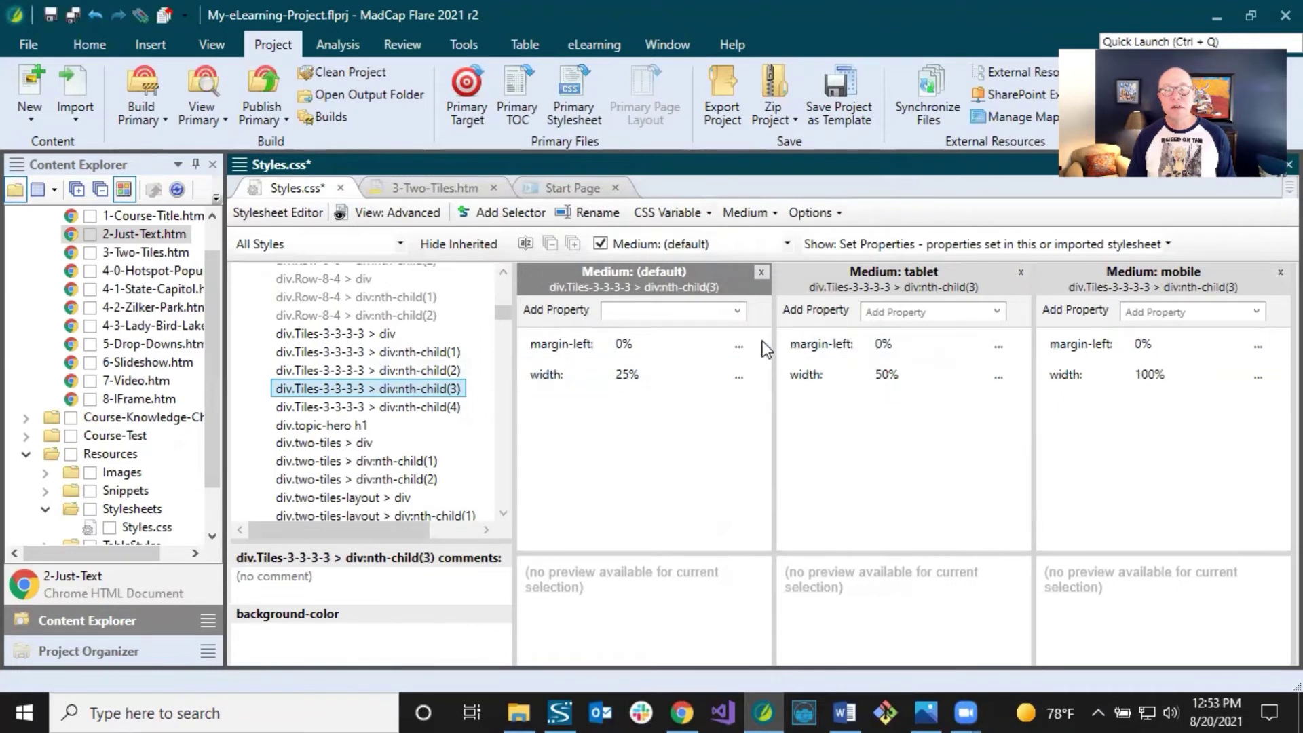
{"action": "left_click", "coordinate": [737, 314]}
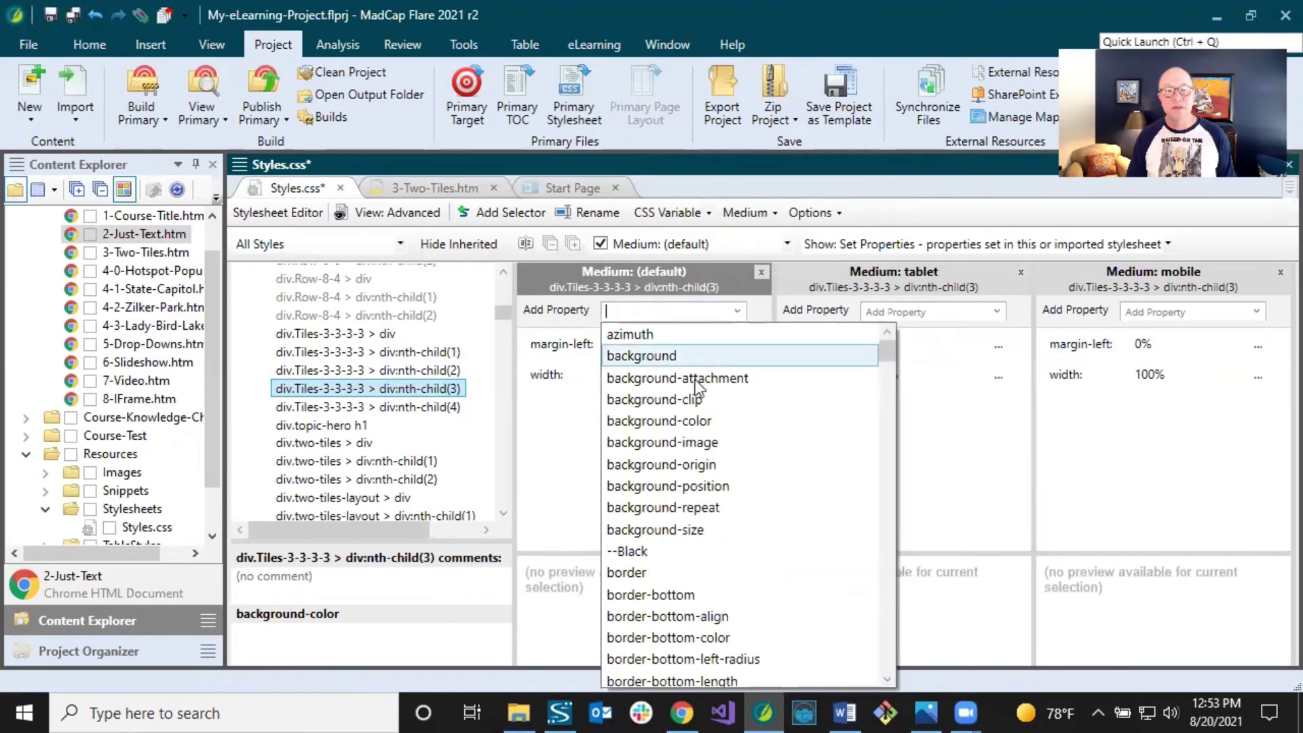
{"action": "left_click", "coordinate": [683, 421]}
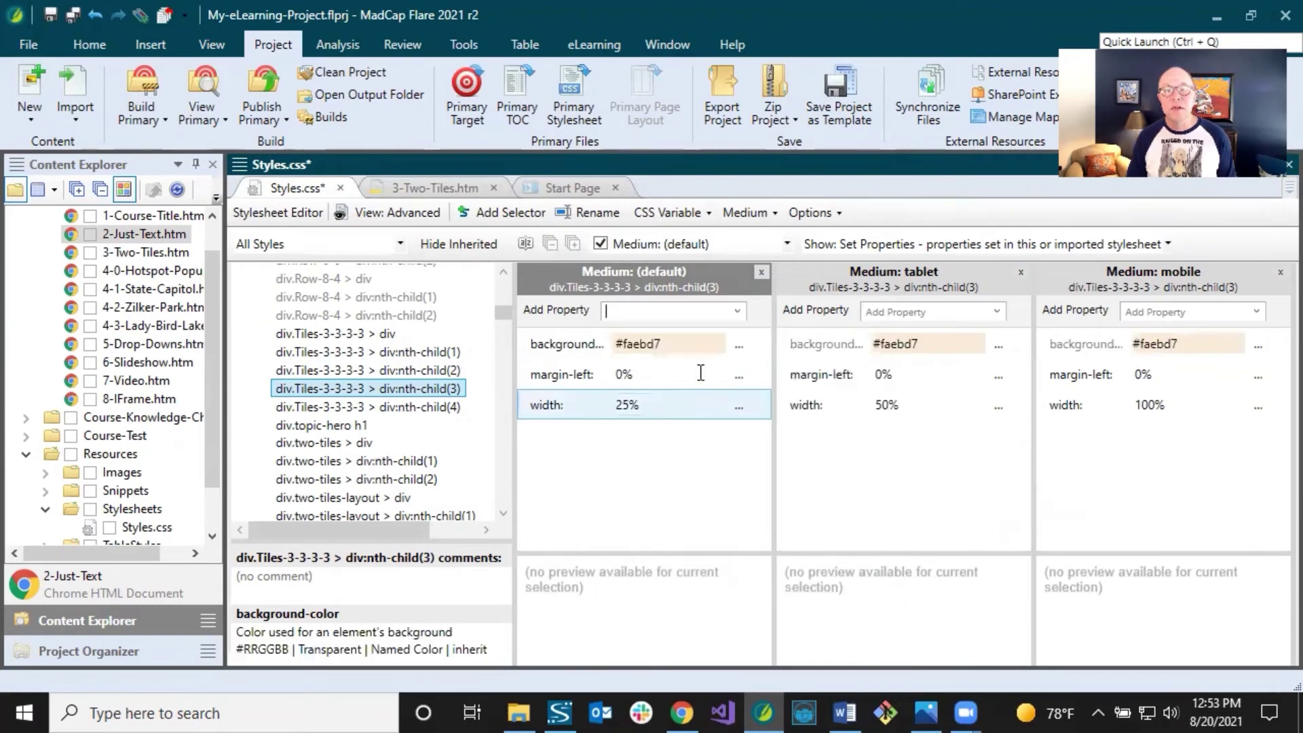
{"action": "left_click", "coordinate": [737, 344]}
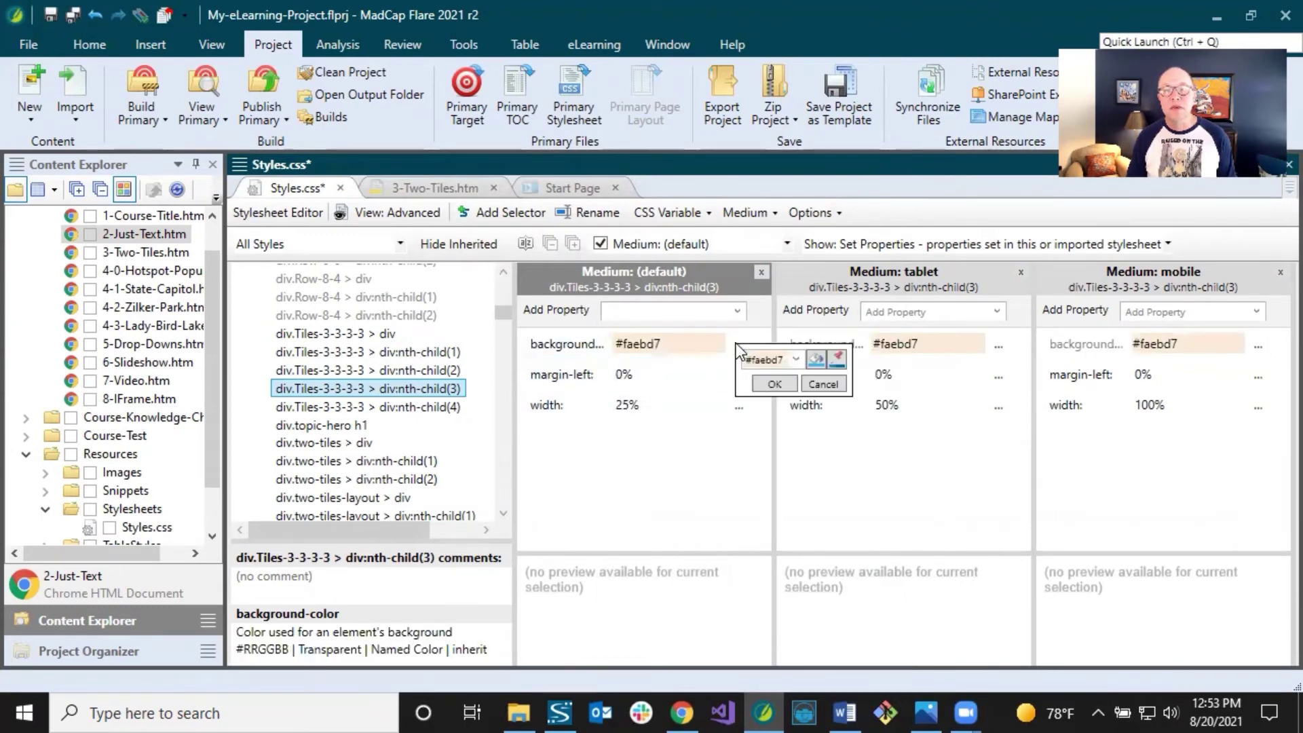
{"action": "left_click", "coordinate": [816, 360]}
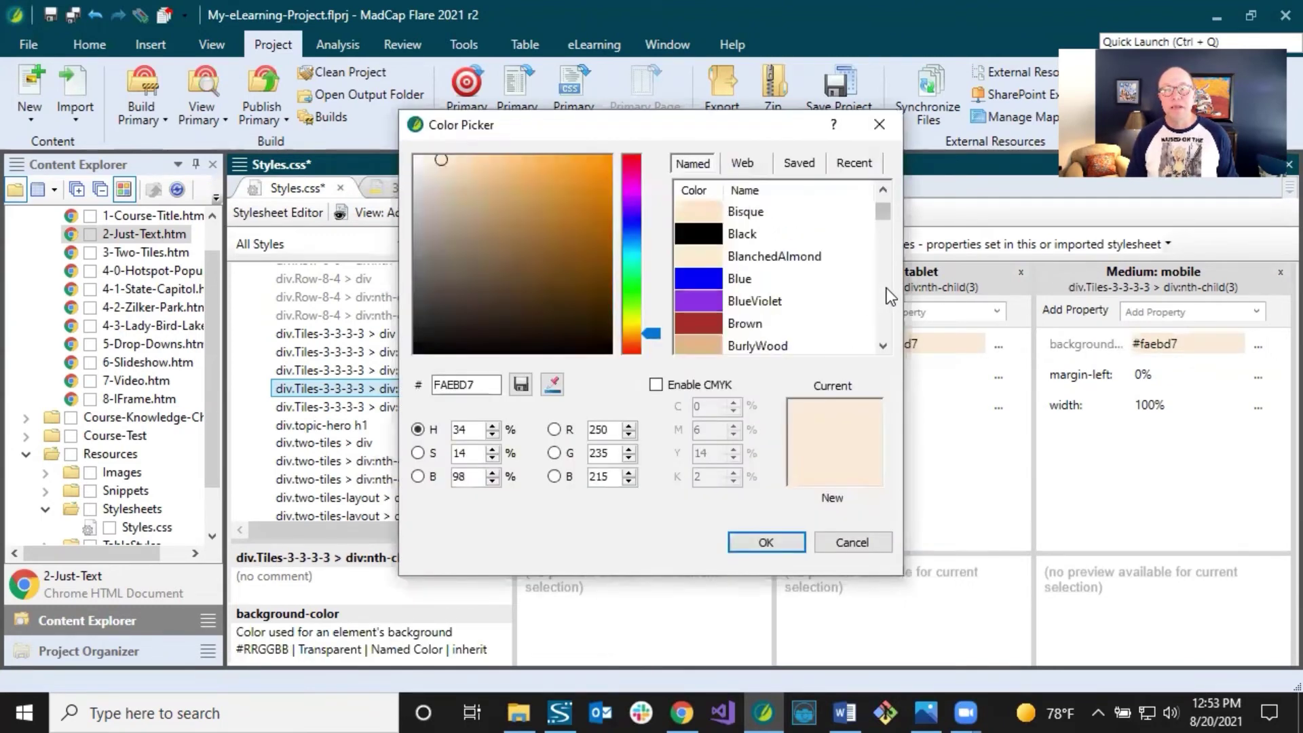
{"action": "scroll", "coordinate": [886, 288], "scroll_direction": "down", "scroll_amount": 2}
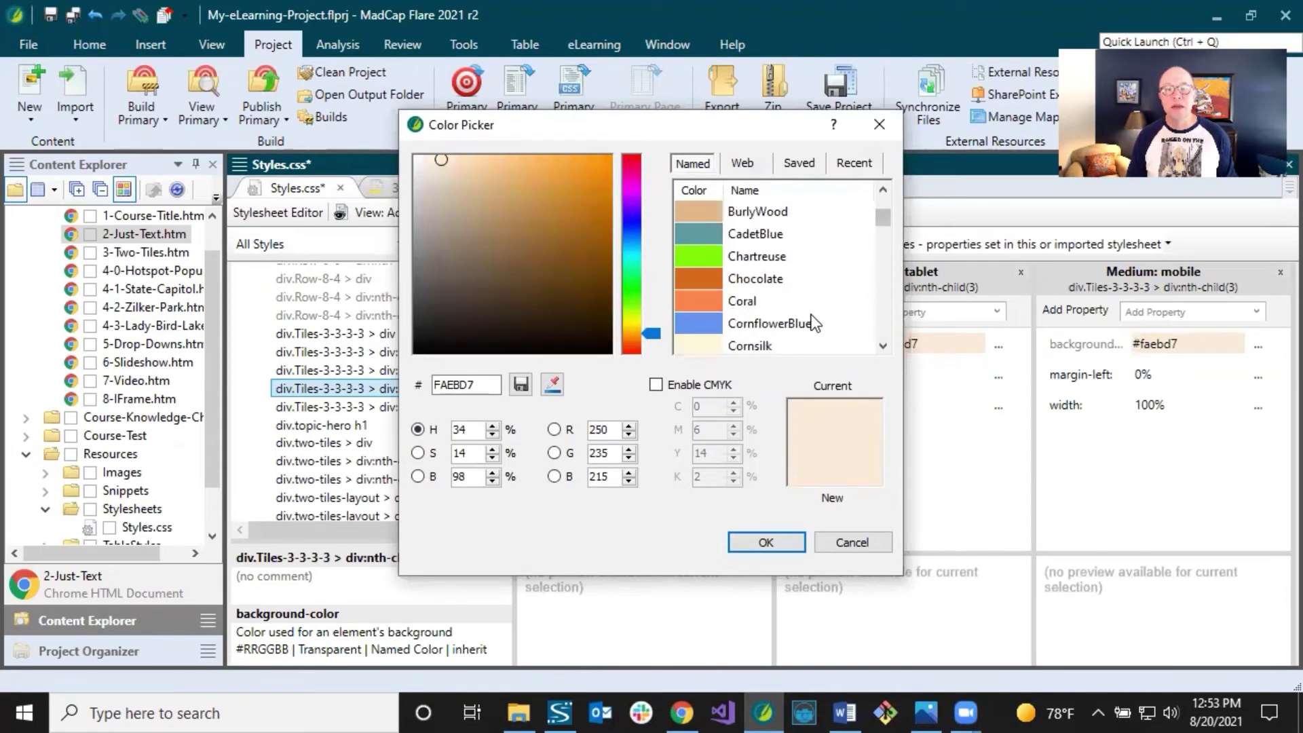
{"action": "scroll", "coordinate": [811, 323], "scroll_direction": "down", "scroll_amount": 2}
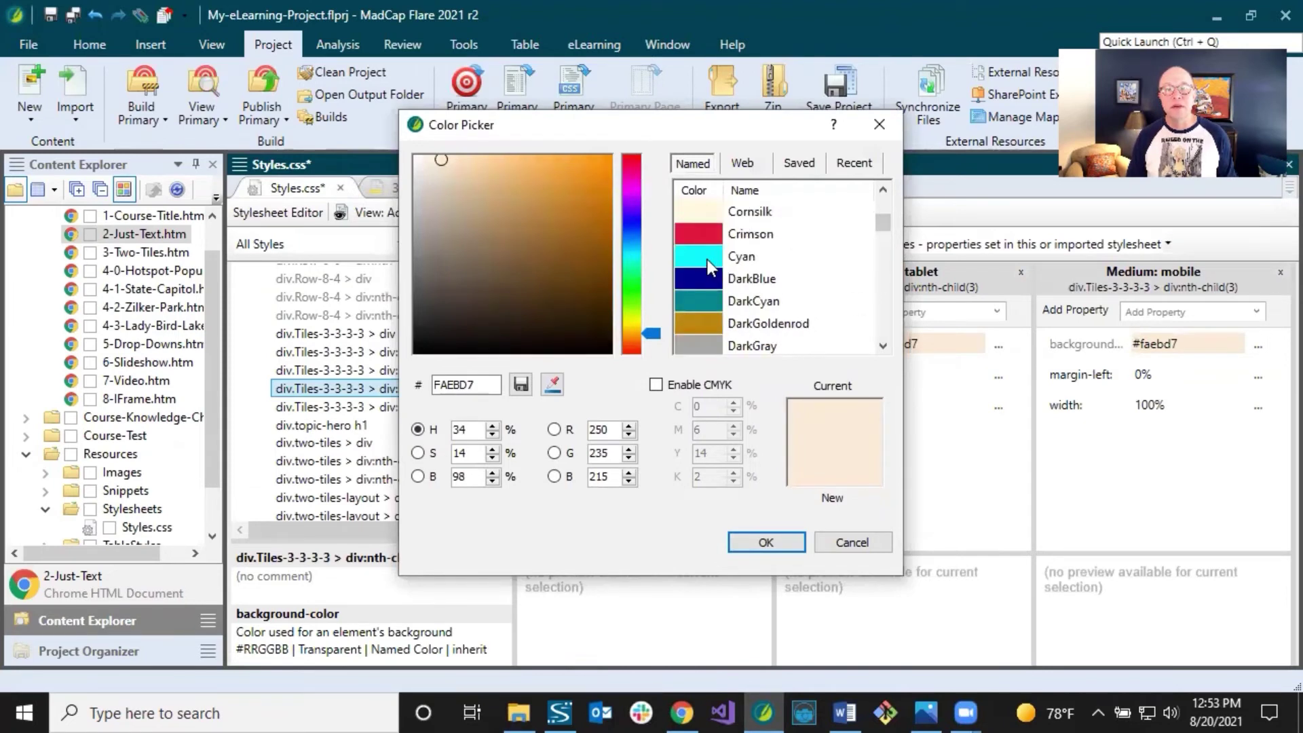
{"action": "left_click", "coordinate": [708, 256]}
{"action": "left_click", "coordinate": [780, 541]}
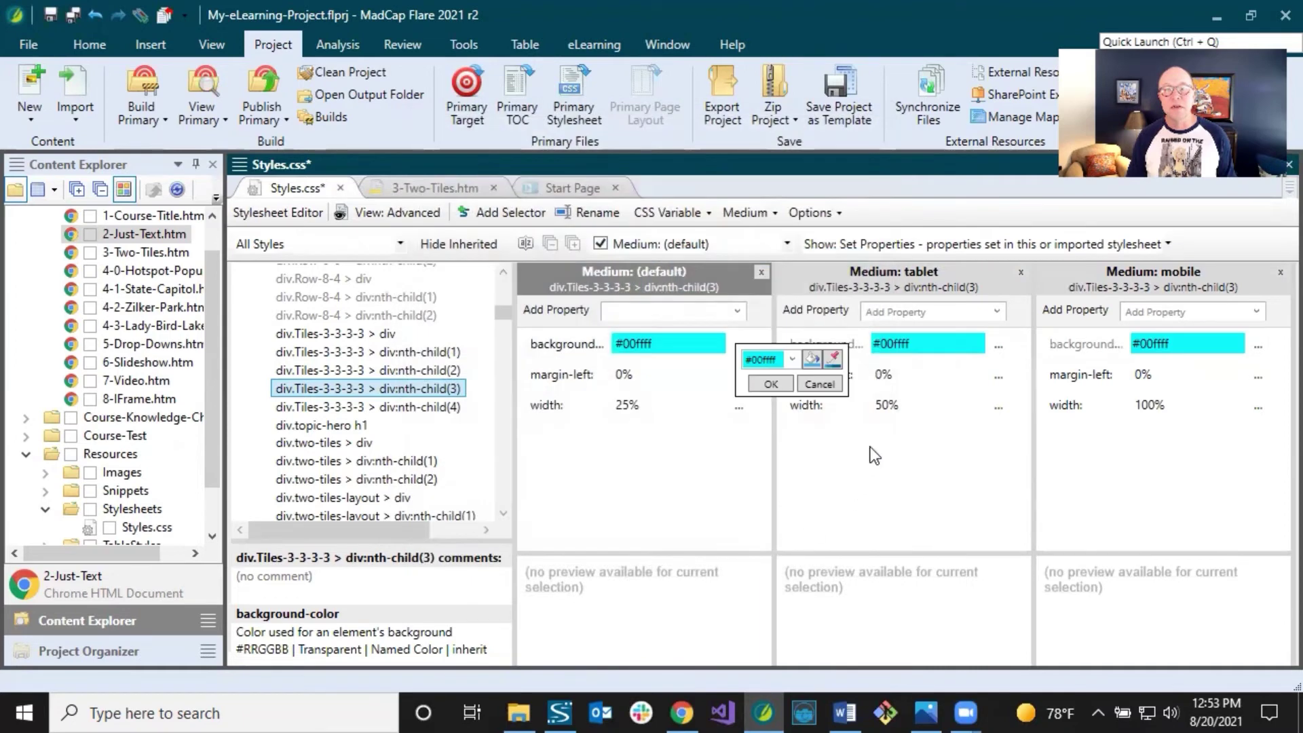
Add a background-color property to div.Tiles-3-3-3-3 > div:nth-child(4) in the default medium, set it to the named color Pink, and save all files.
{"action": "left_click", "coordinate": [431, 407]}
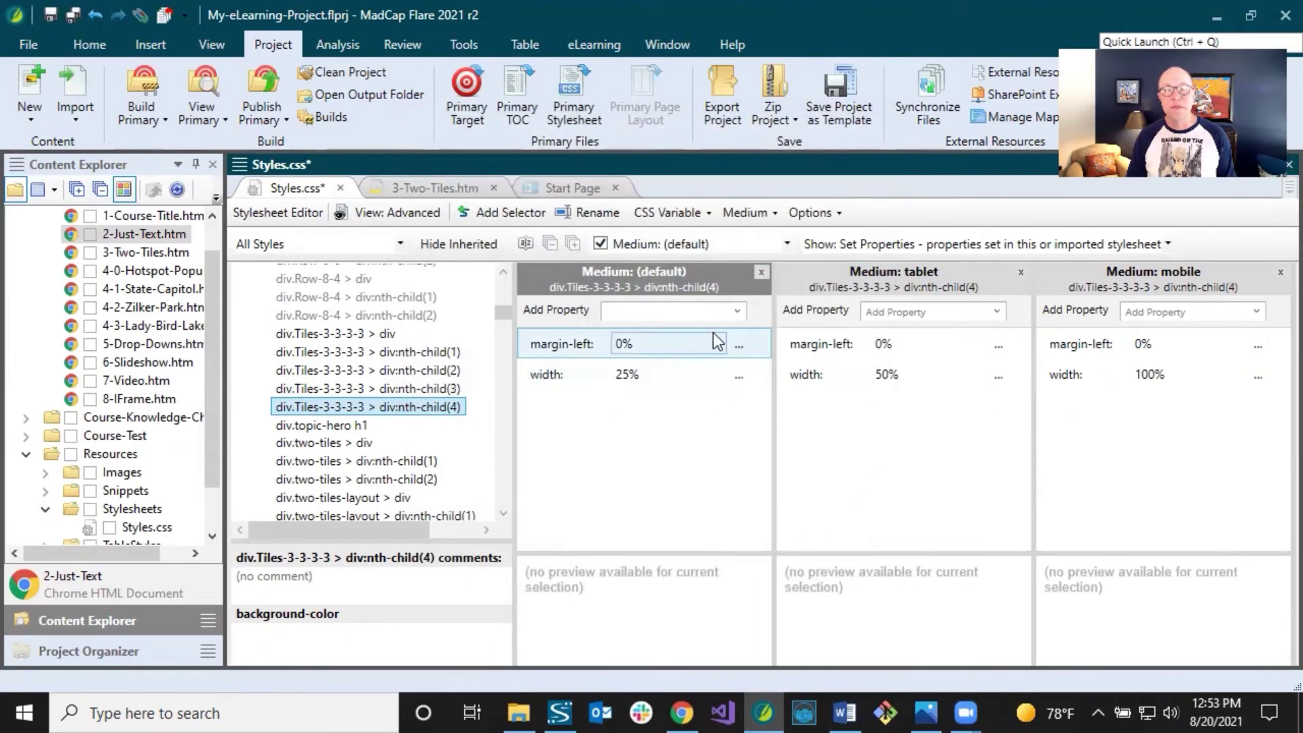
{"action": "left_click", "coordinate": [737, 312]}
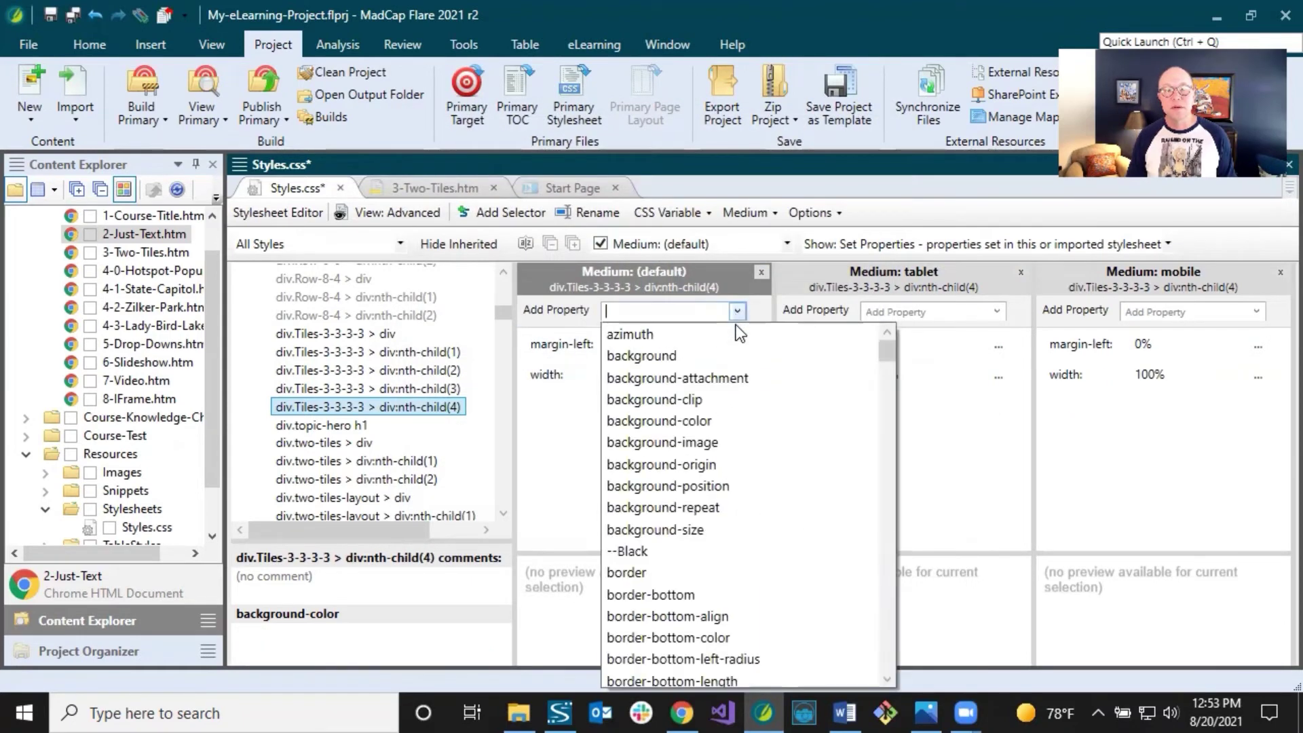
{"action": "left_click", "coordinate": [689, 419]}
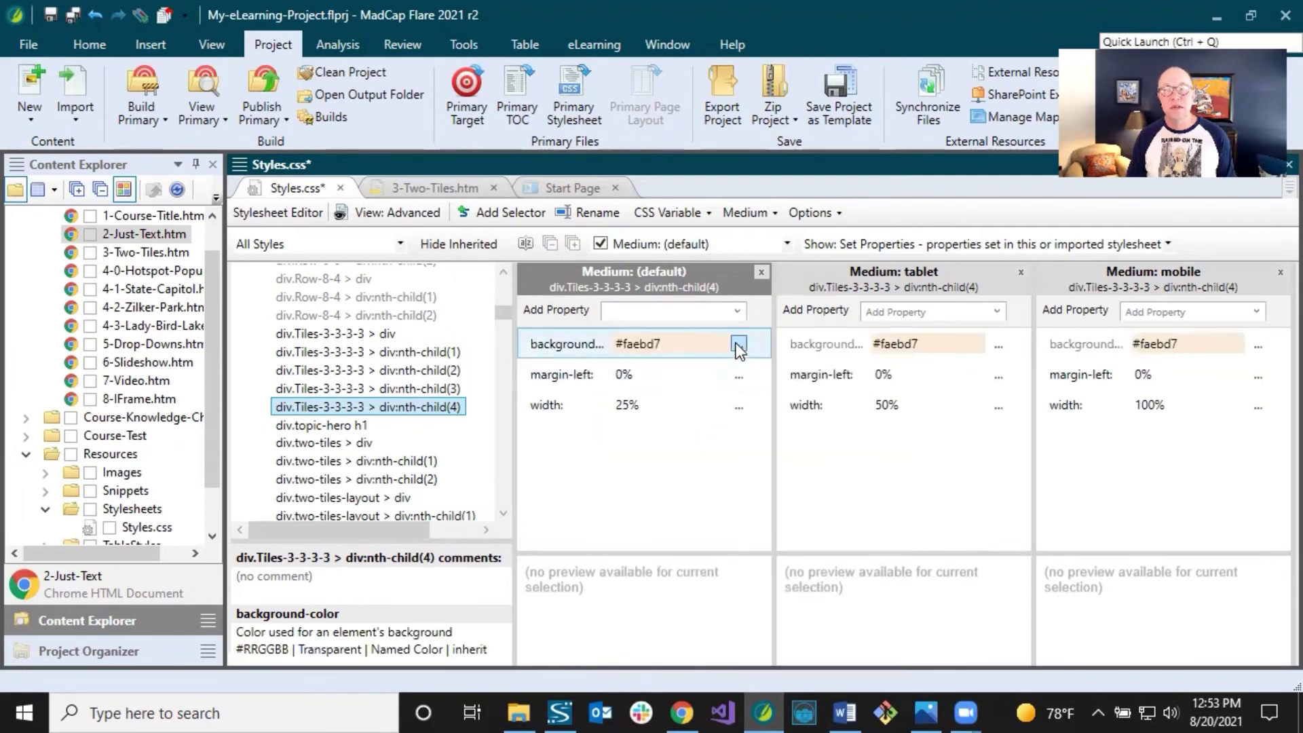
{"action": "left_click", "coordinate": [737, 345]}
{"action": "left_click", "coordinate": [882, 361]}
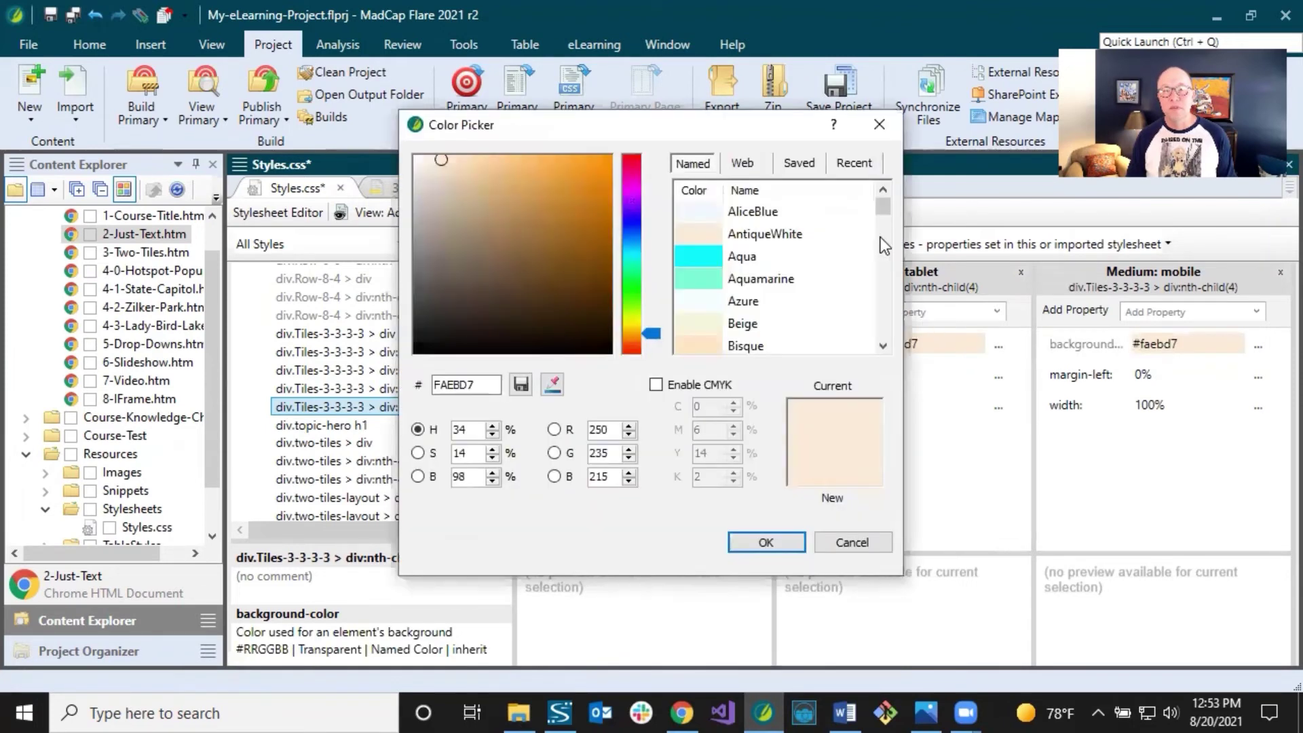
{"action": "scroll", "coordinate": [878, 251], "scroll_direction": "down", "scroll_amount": 20}
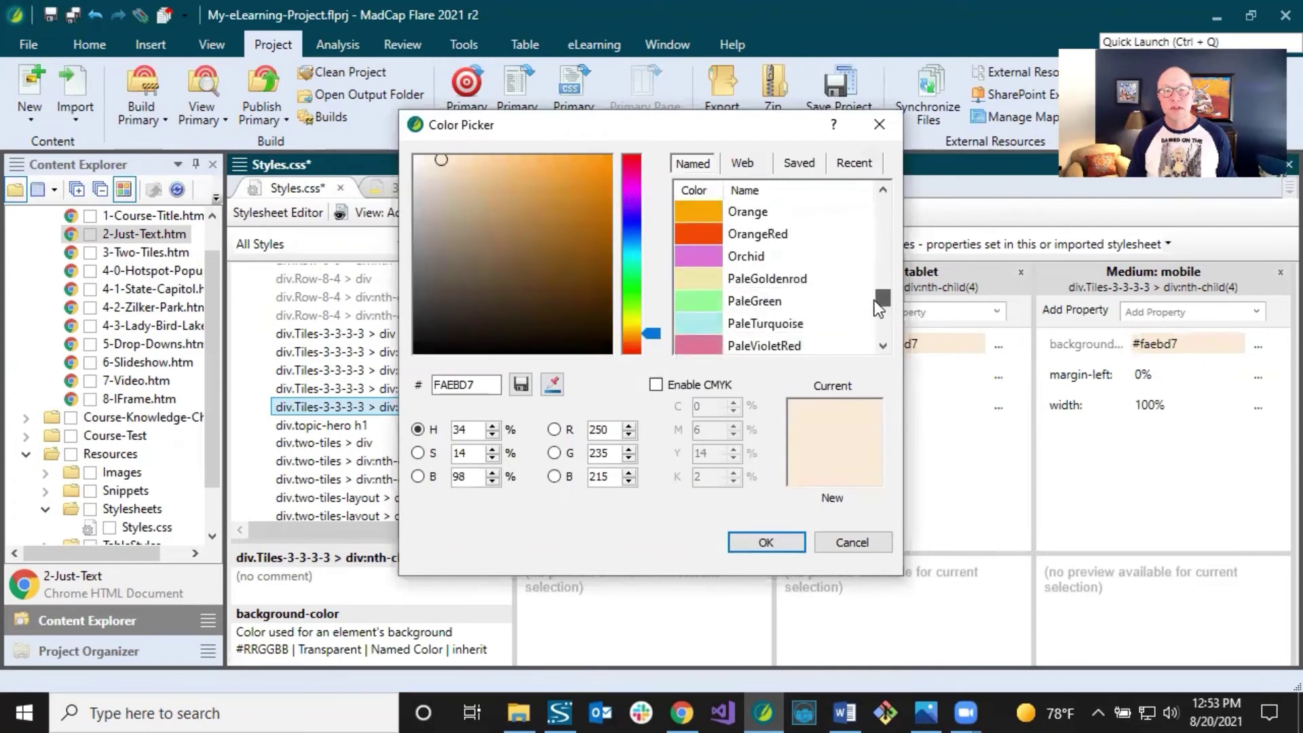
{"action": "scroll", "coordinate": [787, 325], "scroll_direction": "down", "scroll_amount": 2}
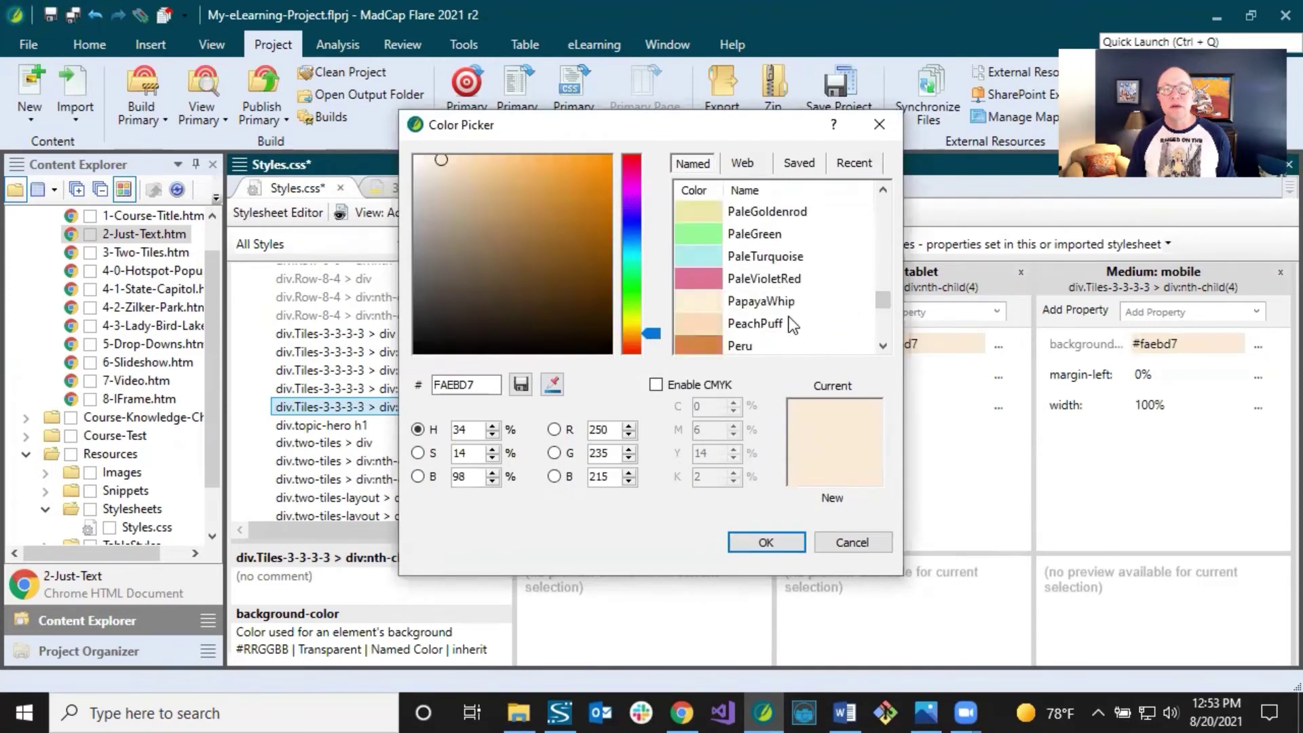
{"action": "left_click", "coordinate": [714, 299]}
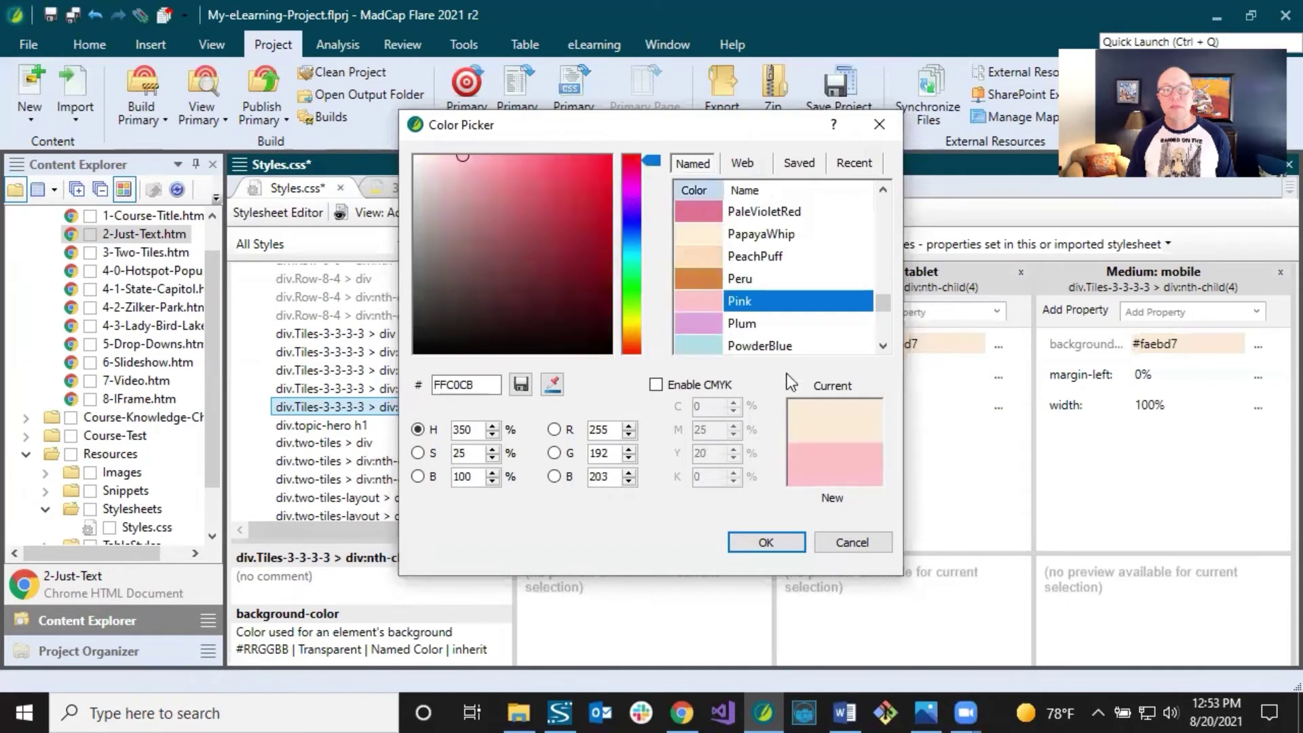
{"action": "left_click", "coordinate": [766, 542]}
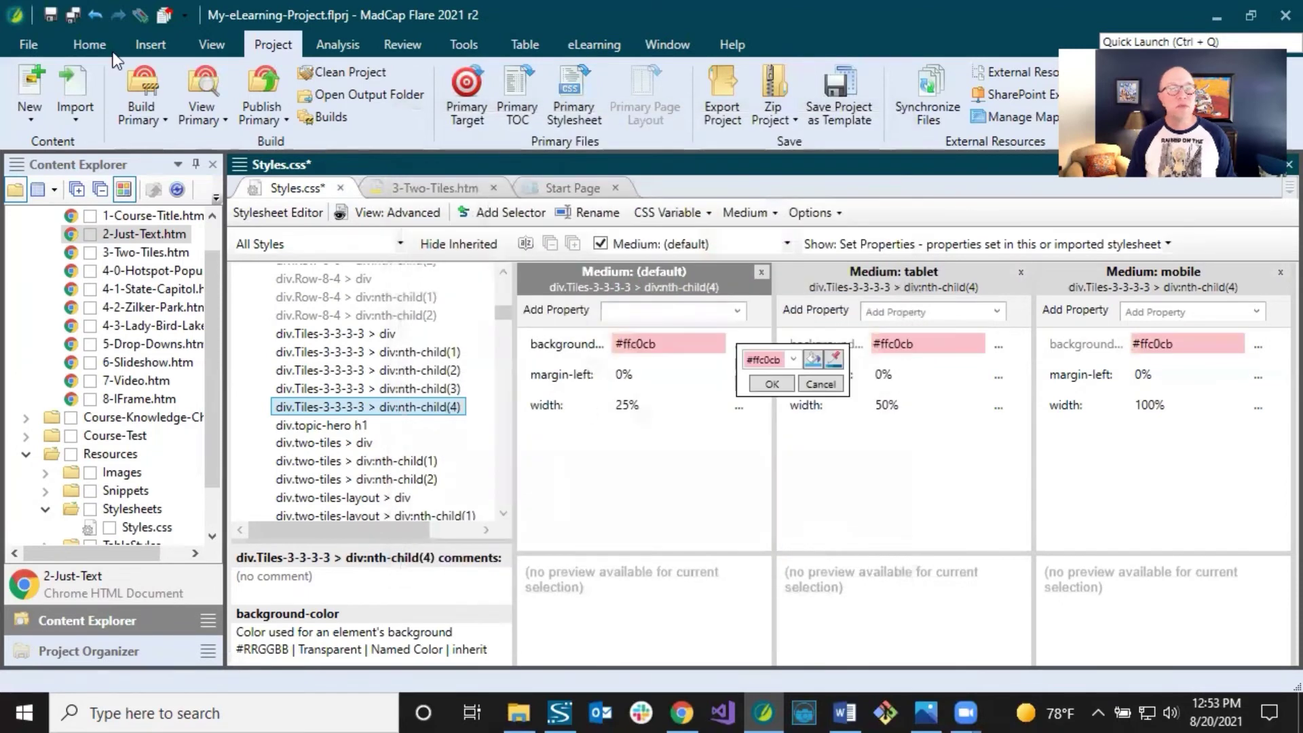
{"action": "left_click", "coordinate": [75, 13]}
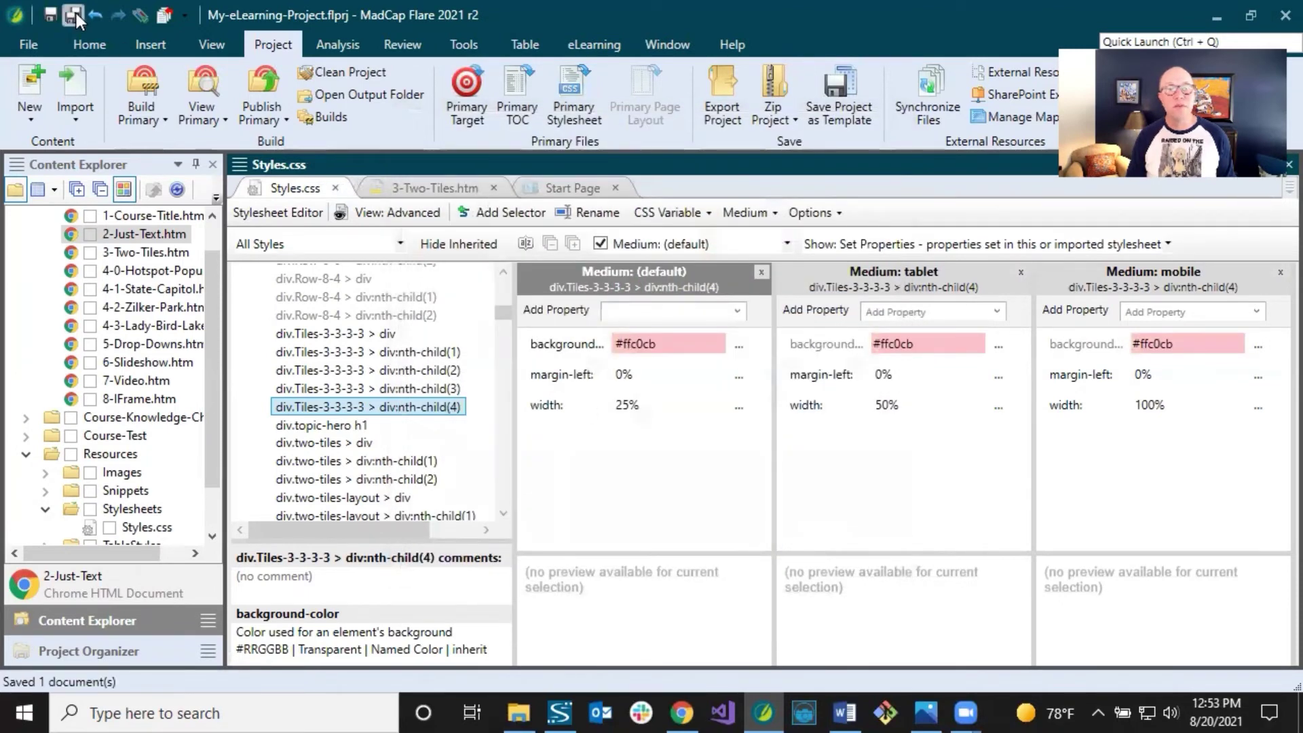
Compare the colored four-cell layout with the two-tile layout in 3-Two-Tiles.htm, and return to Styles.css.
{"action": "left_click", "coordinate": [426, 188]}
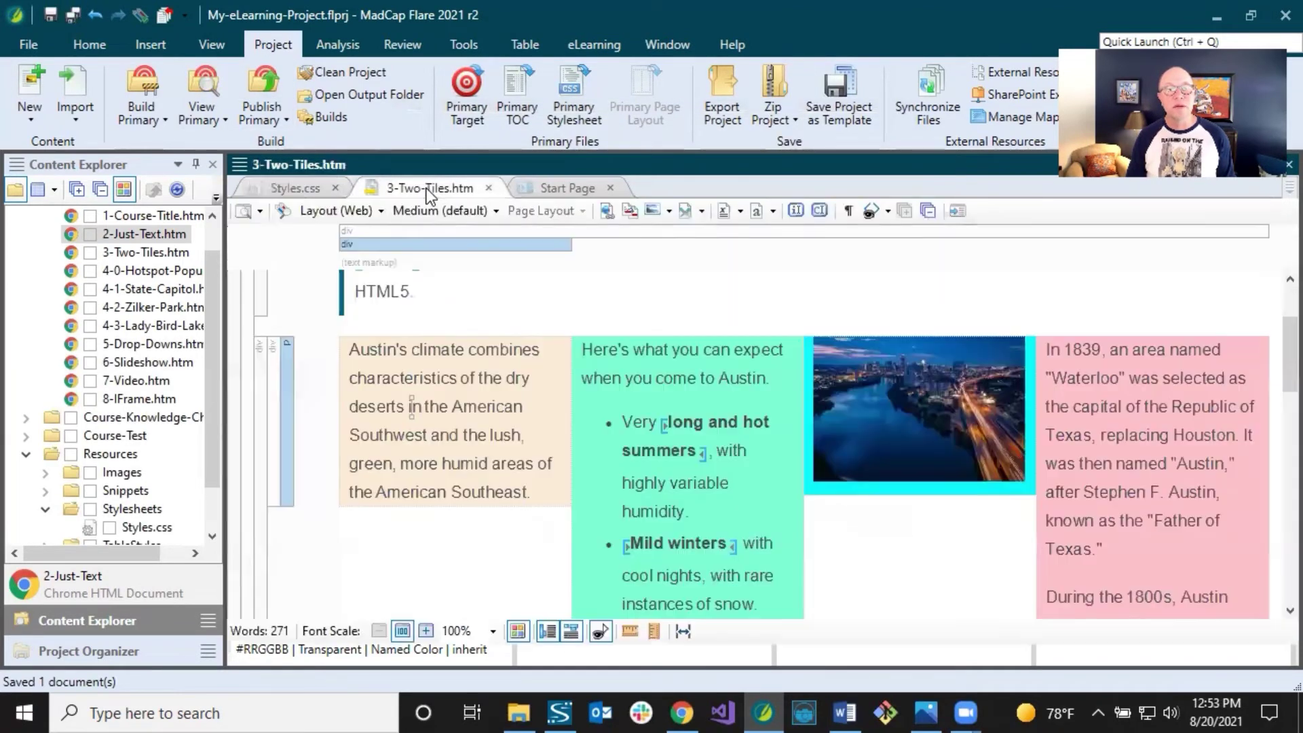
{"action": "left_click", "coordinate": [460, 378]}
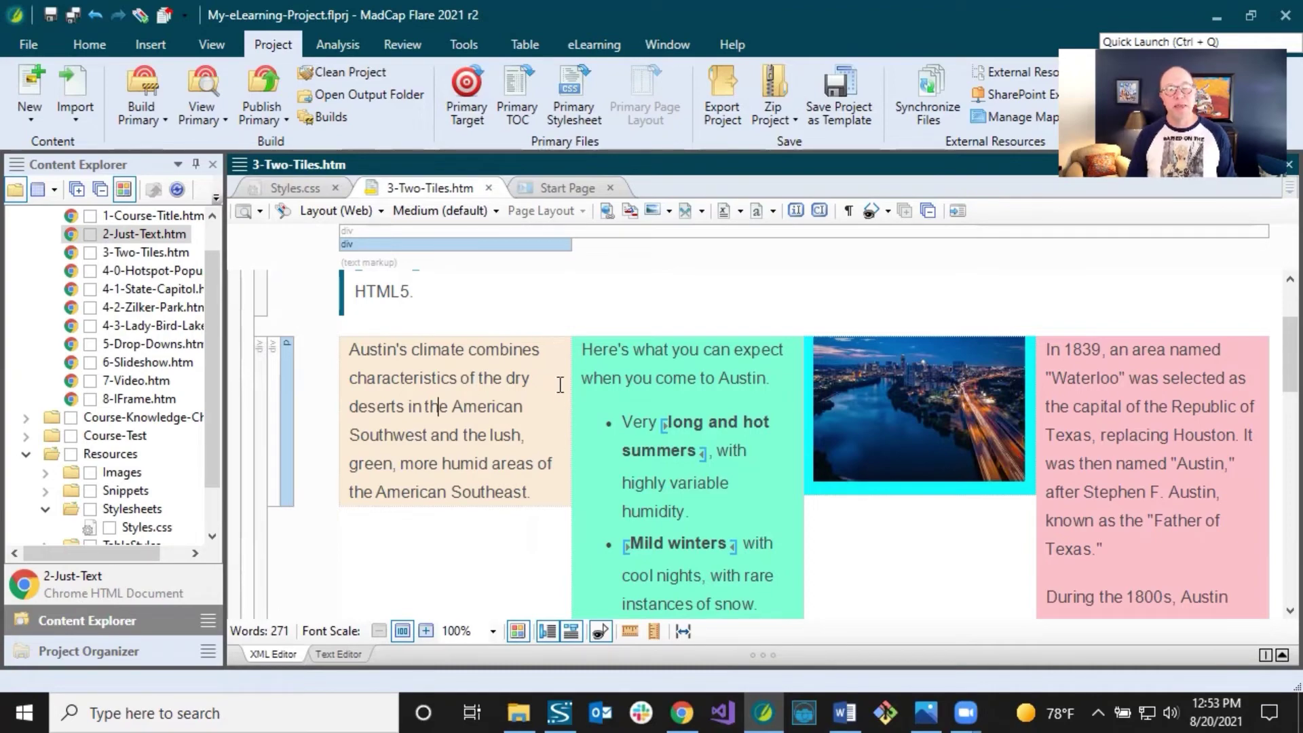
{"action": "left_click", "coordinate": [288, 189]}
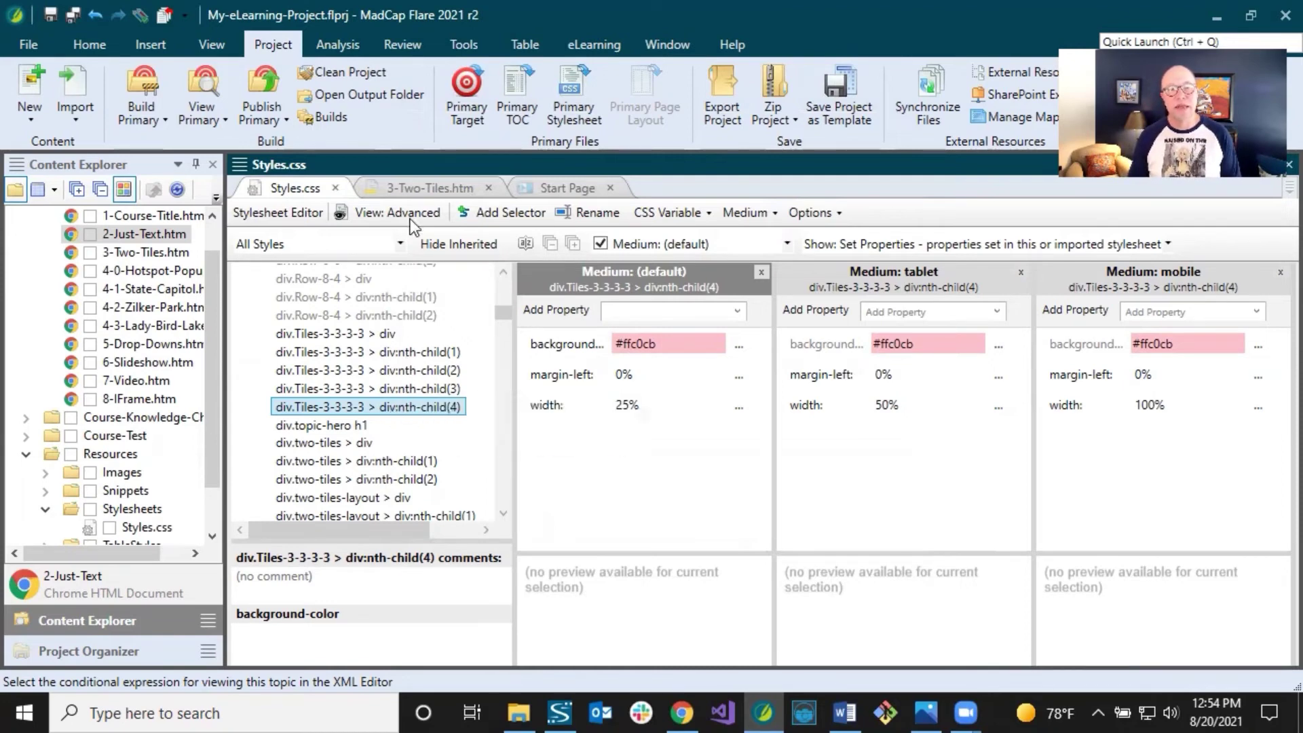
{"action": "left_click", "coordinate": [413, 181]}
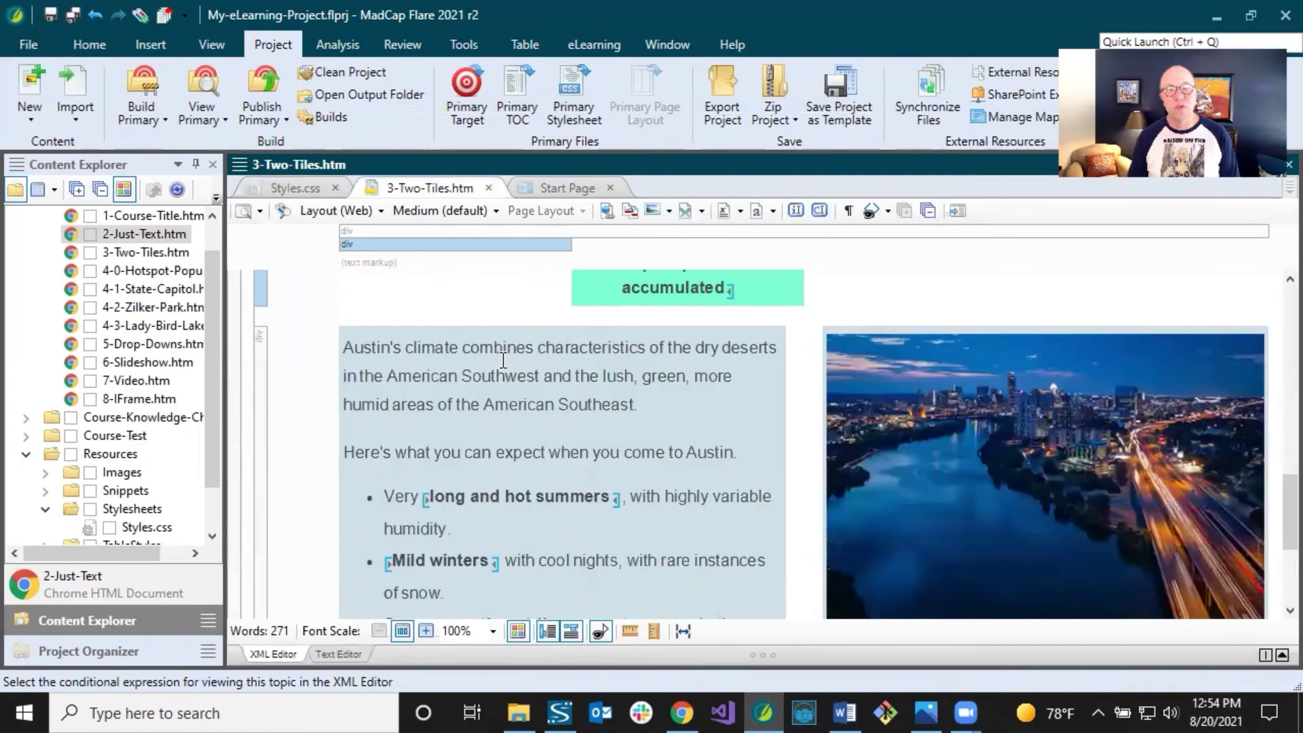
{"action": "left_click", "coordinate": [536, 375]}
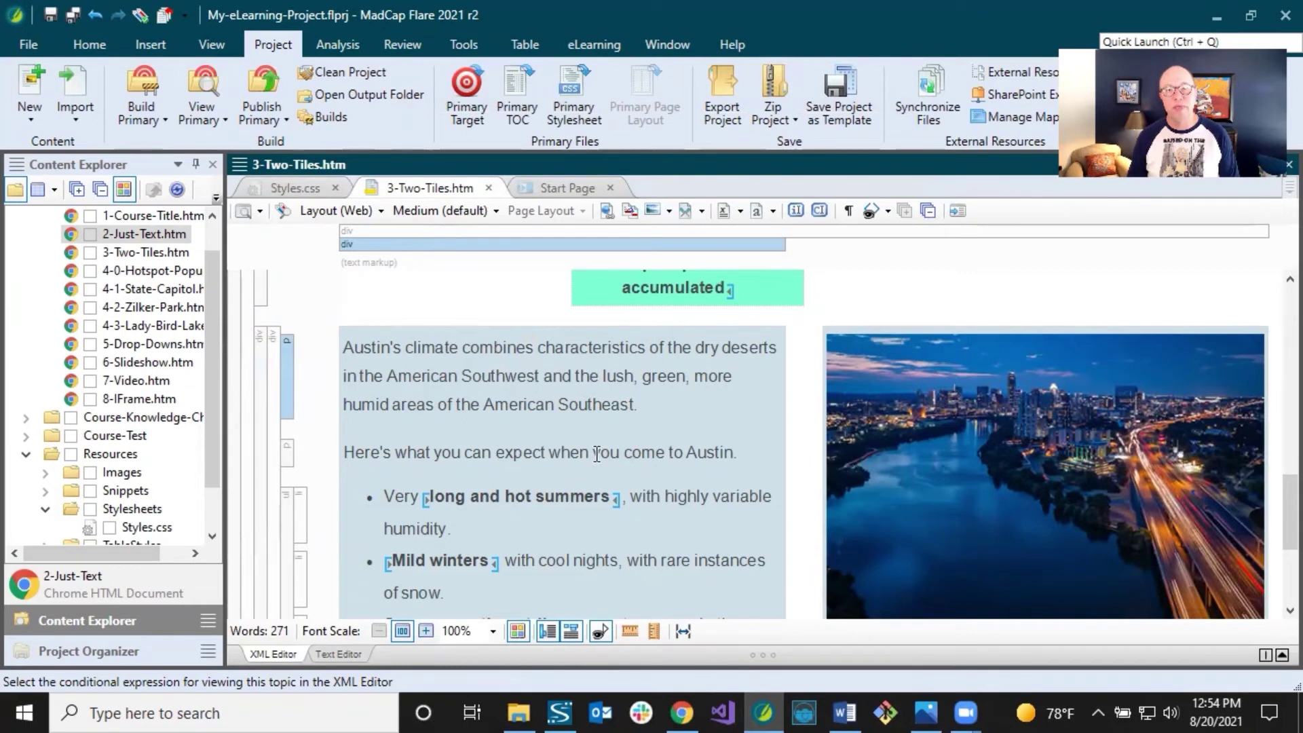
{"action": "left_click", "coordinate": [606, 377]}
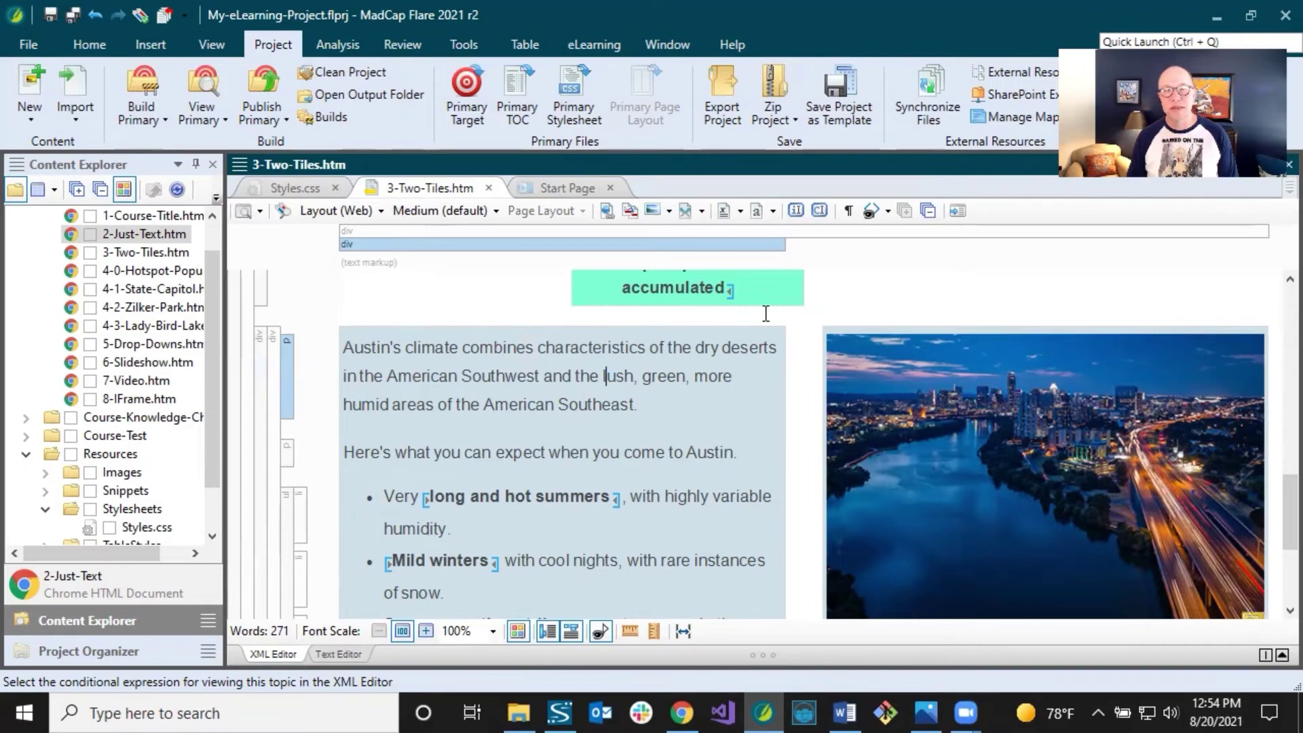
{"action": "left_click", "coordinate": [311, 188]}
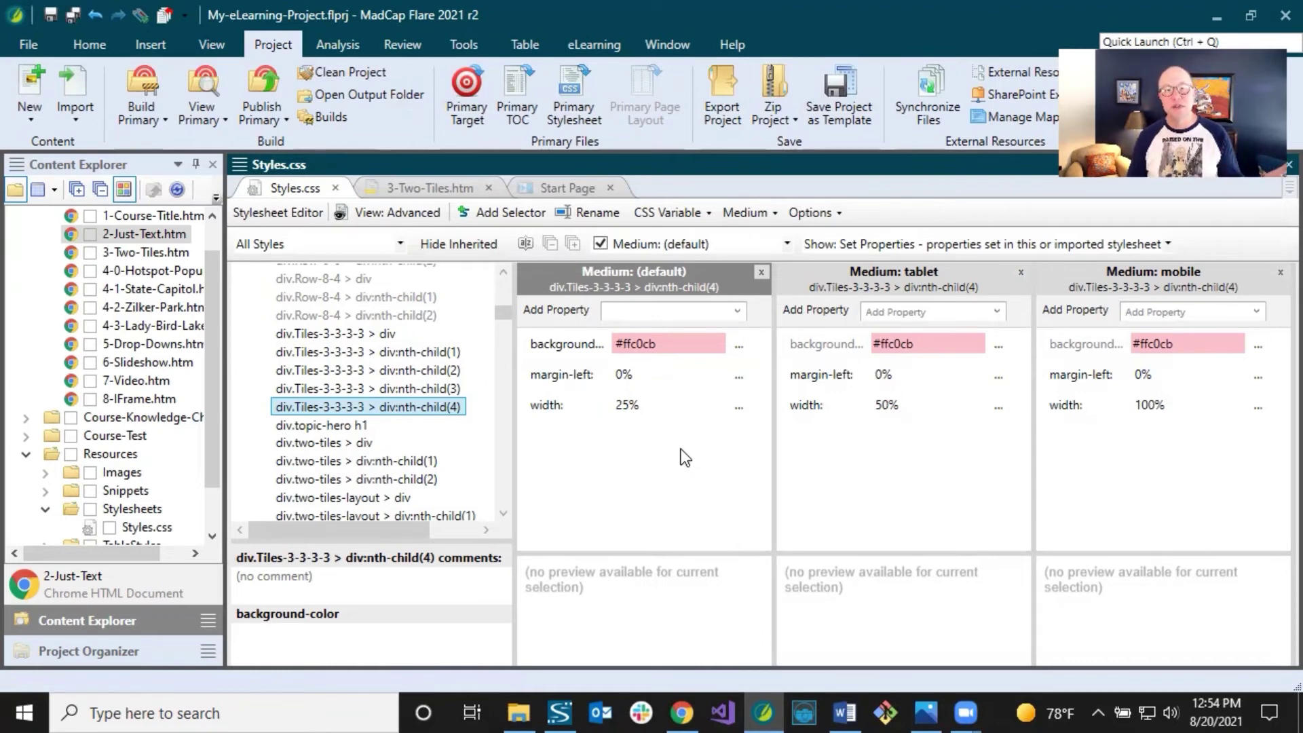
{"action": "left_click", "coordinate": [639, 413]}
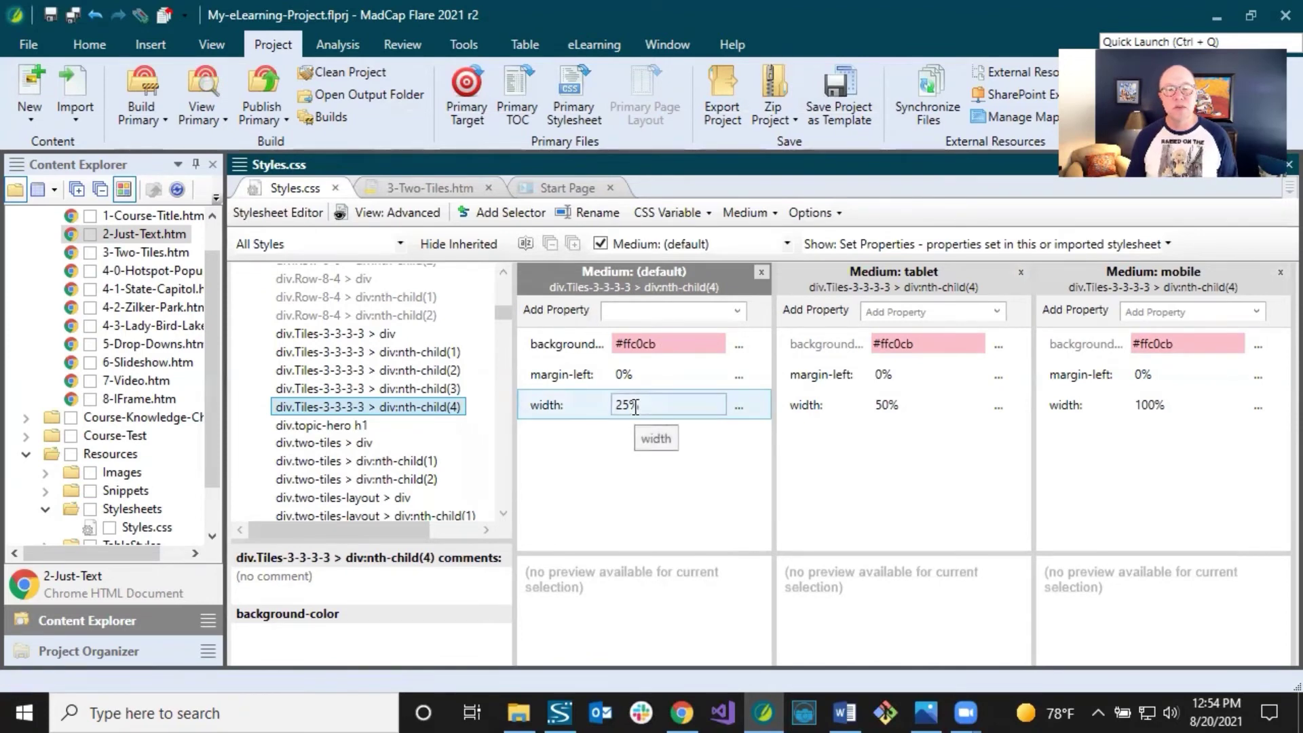
{"action": "left_click", "coordinate": [635, 406]}
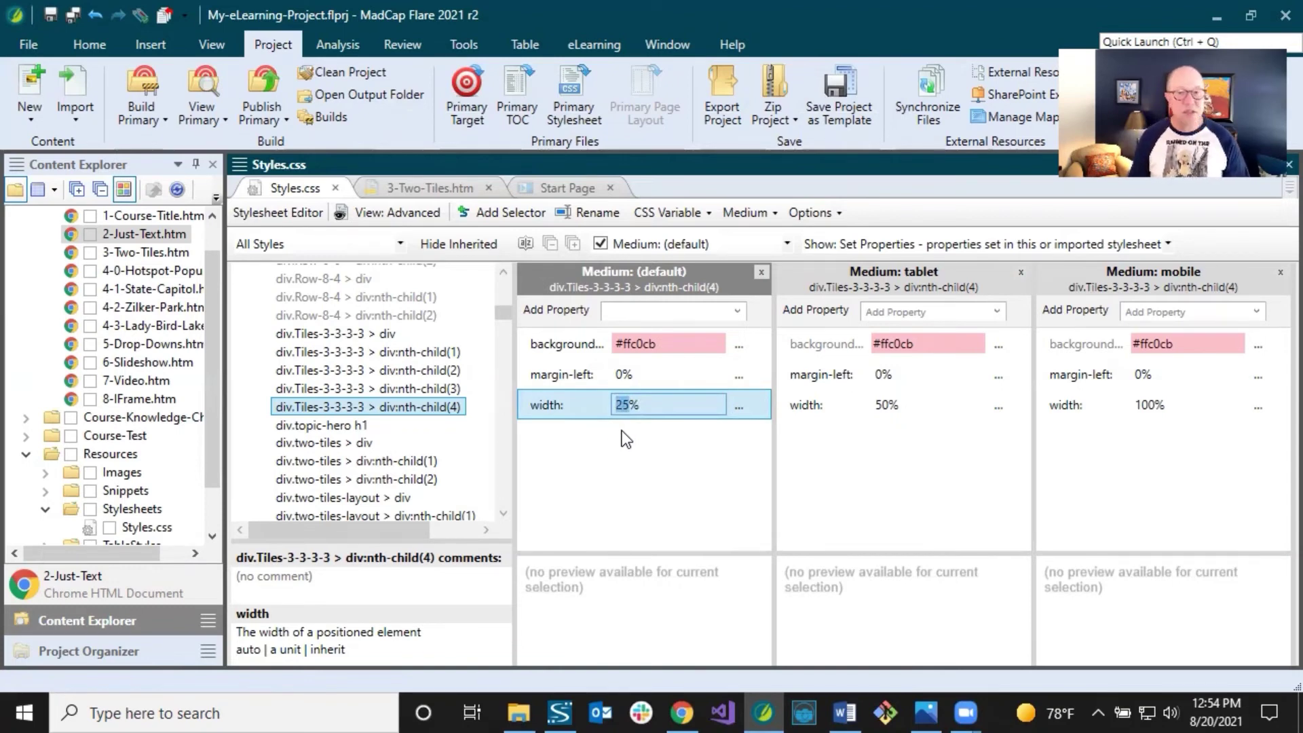
{"action": "type", "text": "23"}
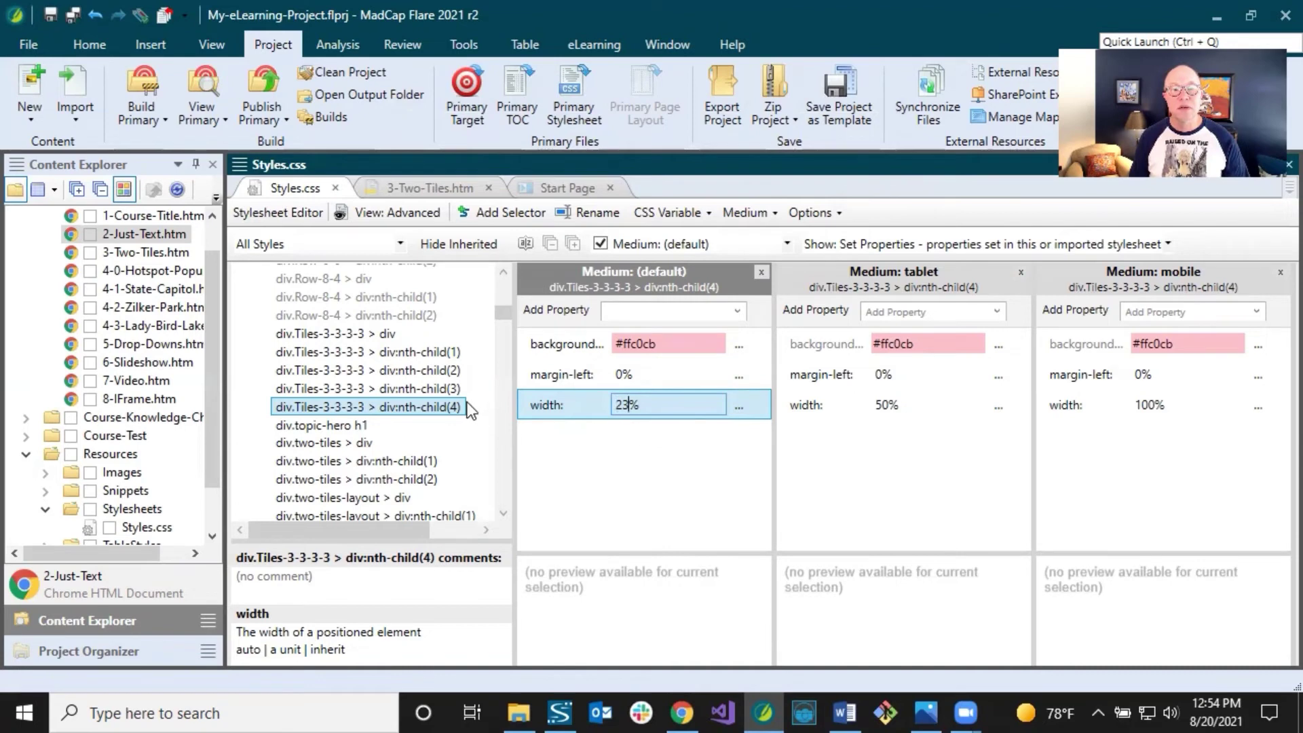
{"action": "left_click", "coordinate": [447, 391]}
{"action": "left_click", "coordinate": [631, 405]}
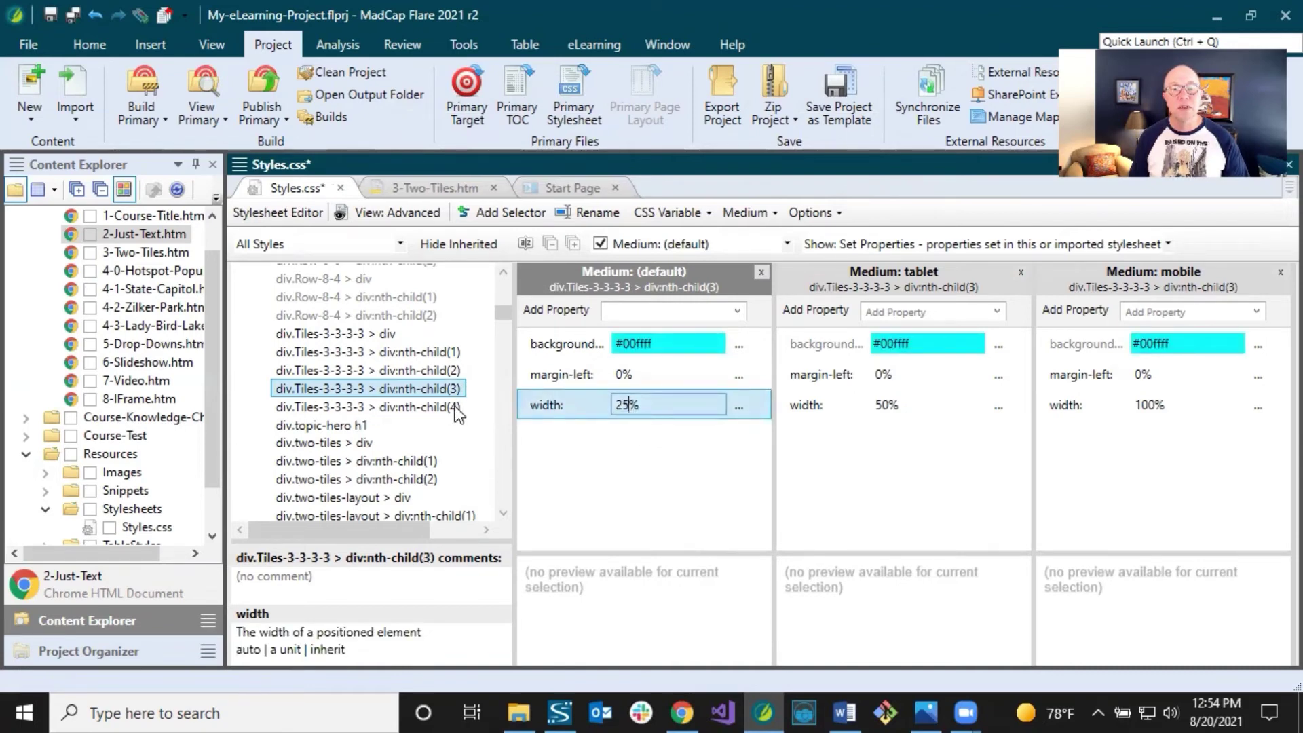
{"action": "left_click", "coordinate": [92, 18]}
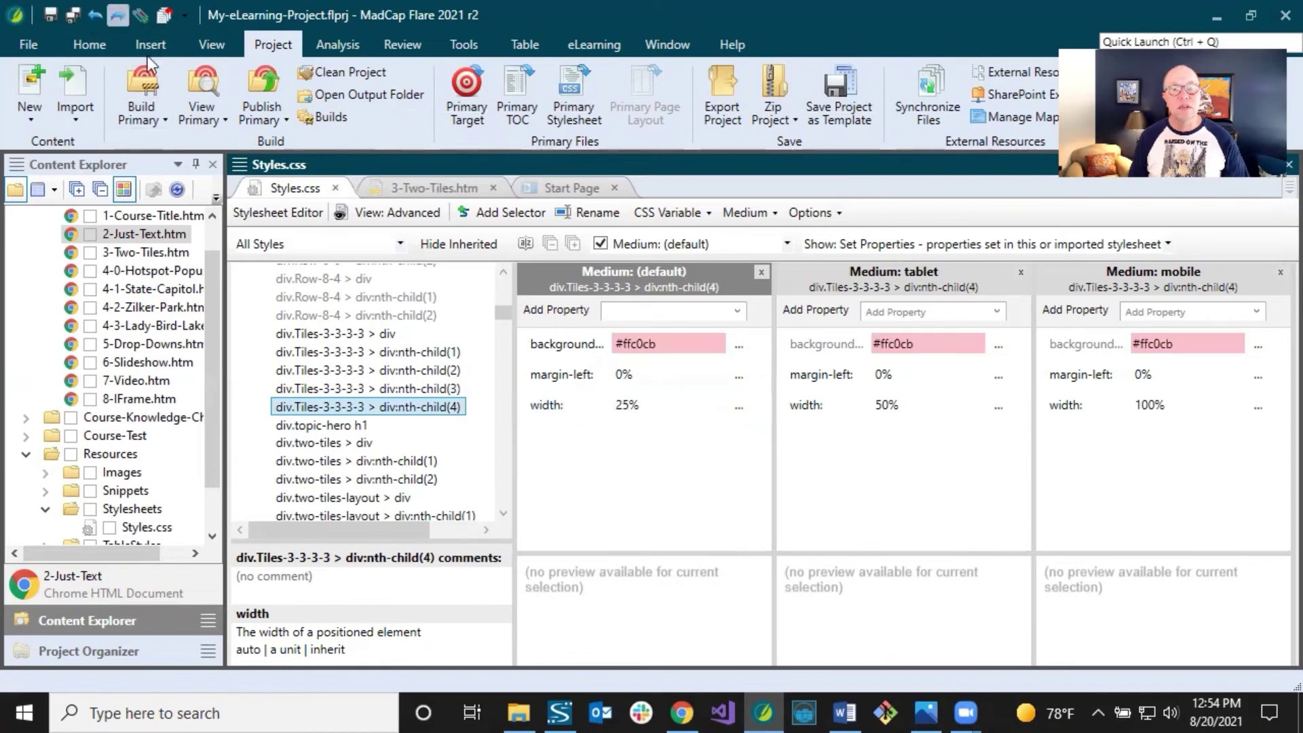
Set the default-medium width of div.Tiles-3-3-3-3 > div:nth-child(1) and div:nth-child(2) to 23%.
{"action": "left_click", "coordinate": [375, 336]}
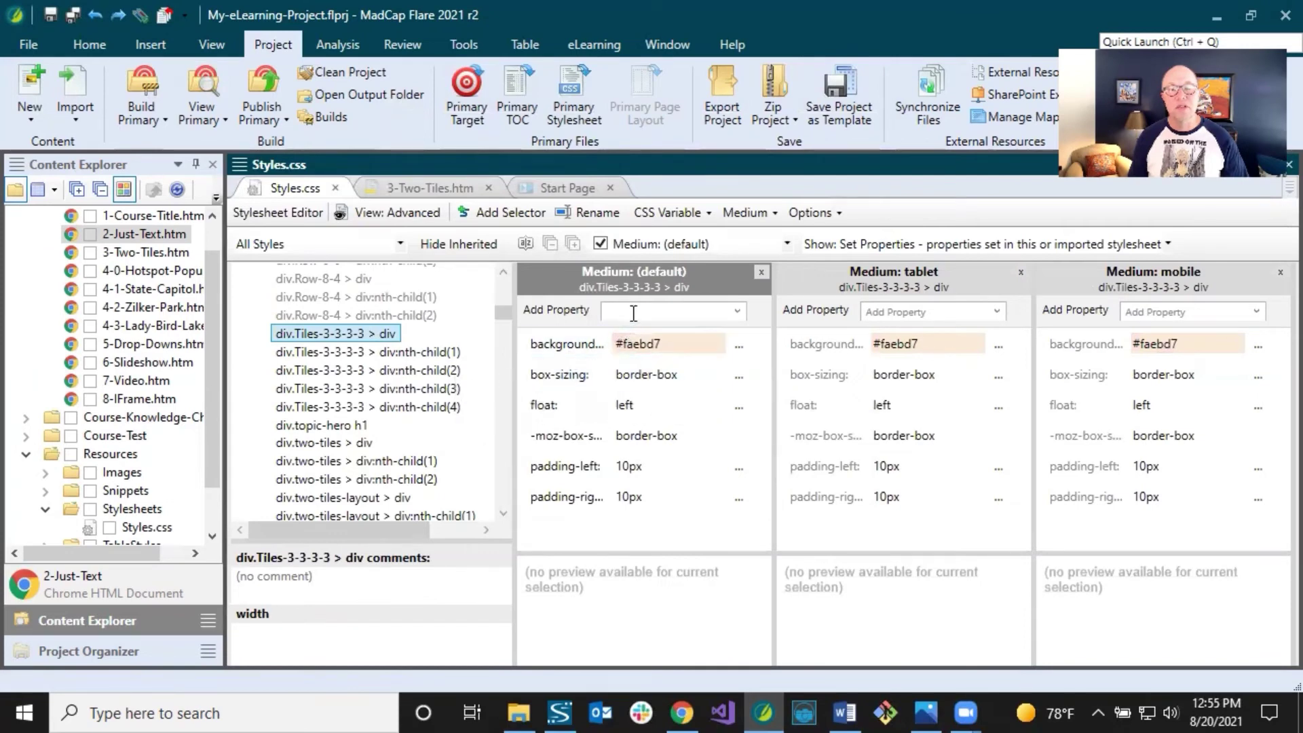
{"action": "left_click", "coordinate": [402, 354]}
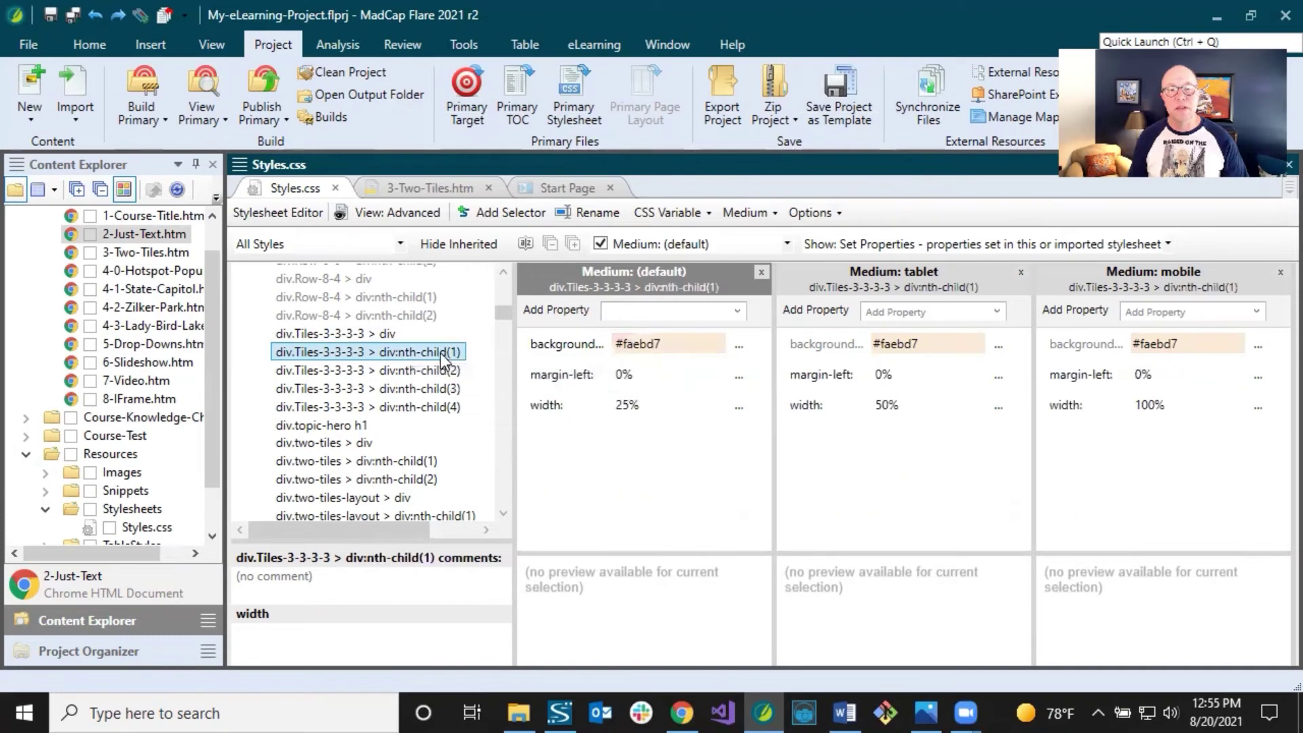
{"action": "left_click", "coordinate": [630, 404]}
{"action": "mouse_move", "coordinate": [624, 405]}
{"action": "left_mouse_down"}
{"action": "mouse_move", "coordinate": [636, 405]}
{"action": "mouse_move", "coordinate": [621, 405]}
{"action": "left_mouse_up"}
{"action": "key", "text": "Delete"}
{"action": "type", "text": "3"}
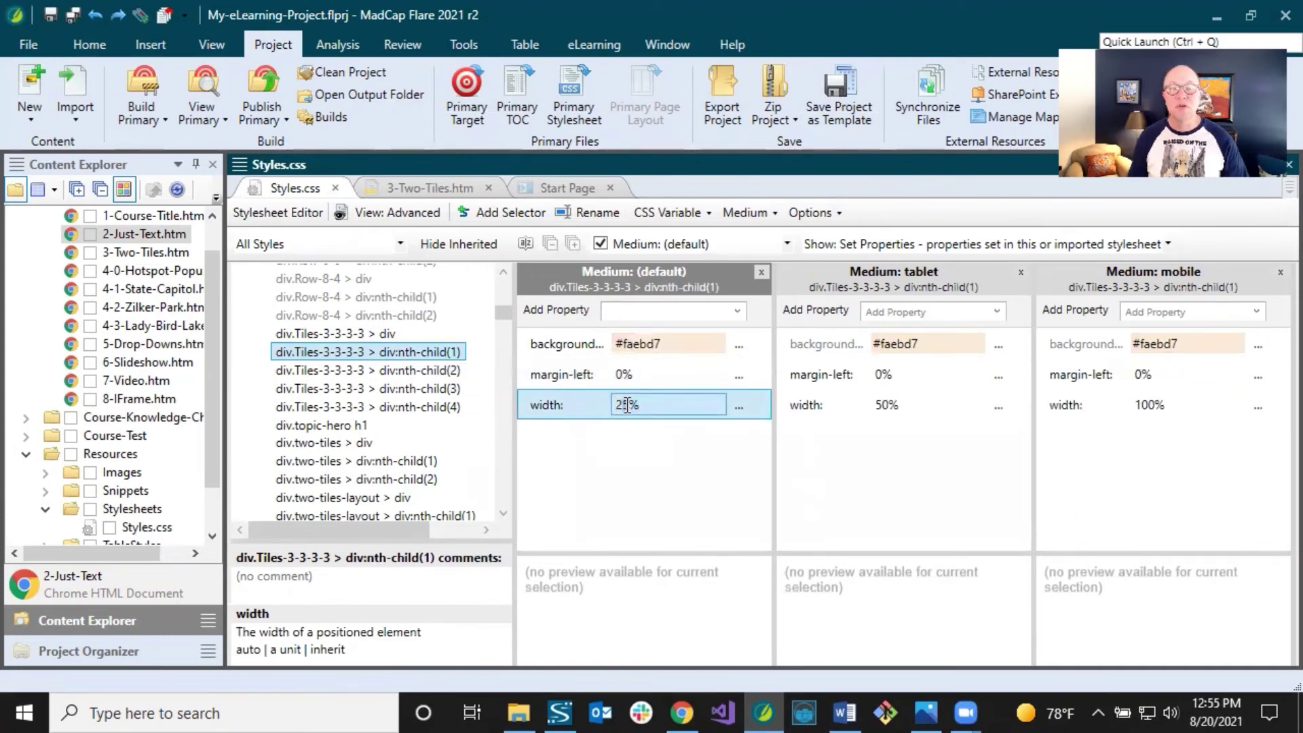
{"action": "left_click", "coordinate": [441, 371]}
{"action": "left_click", "coordinate": [625, 405]}
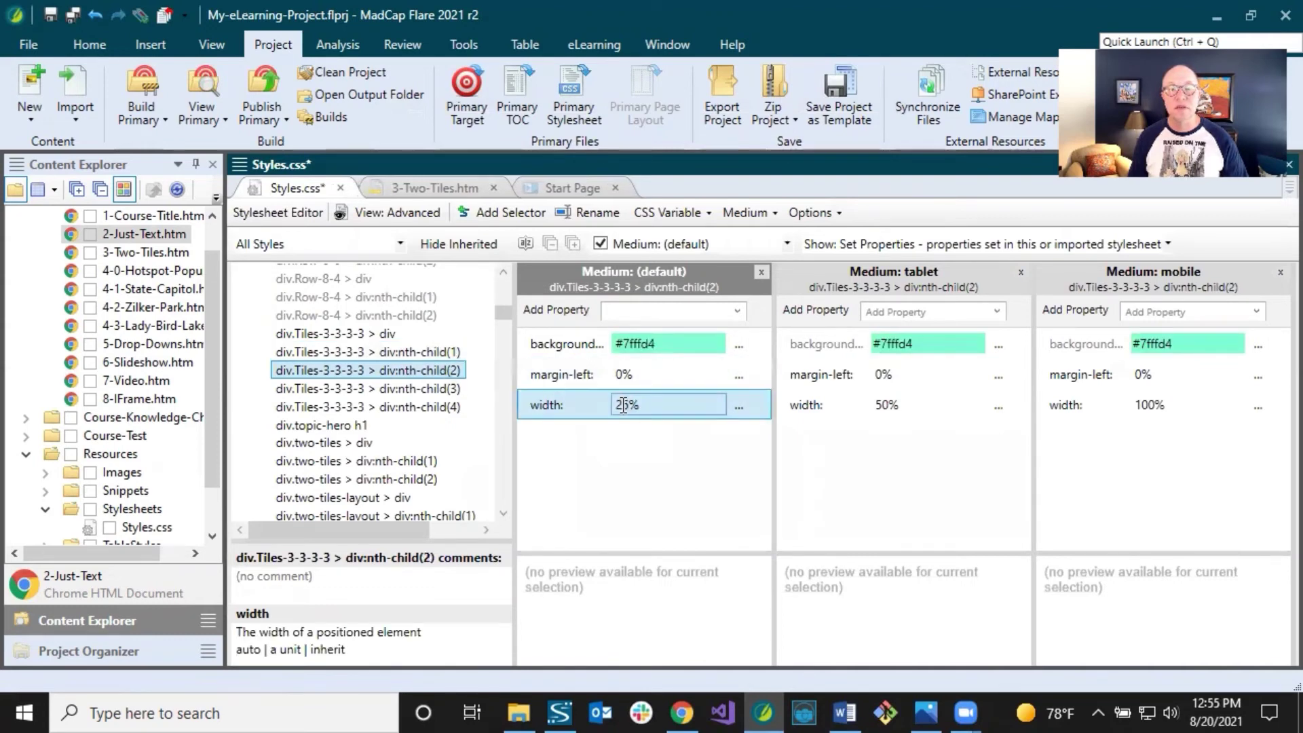
{"action": "key", "text": "BackSpace"}
{"action": "type", "text": "3"}
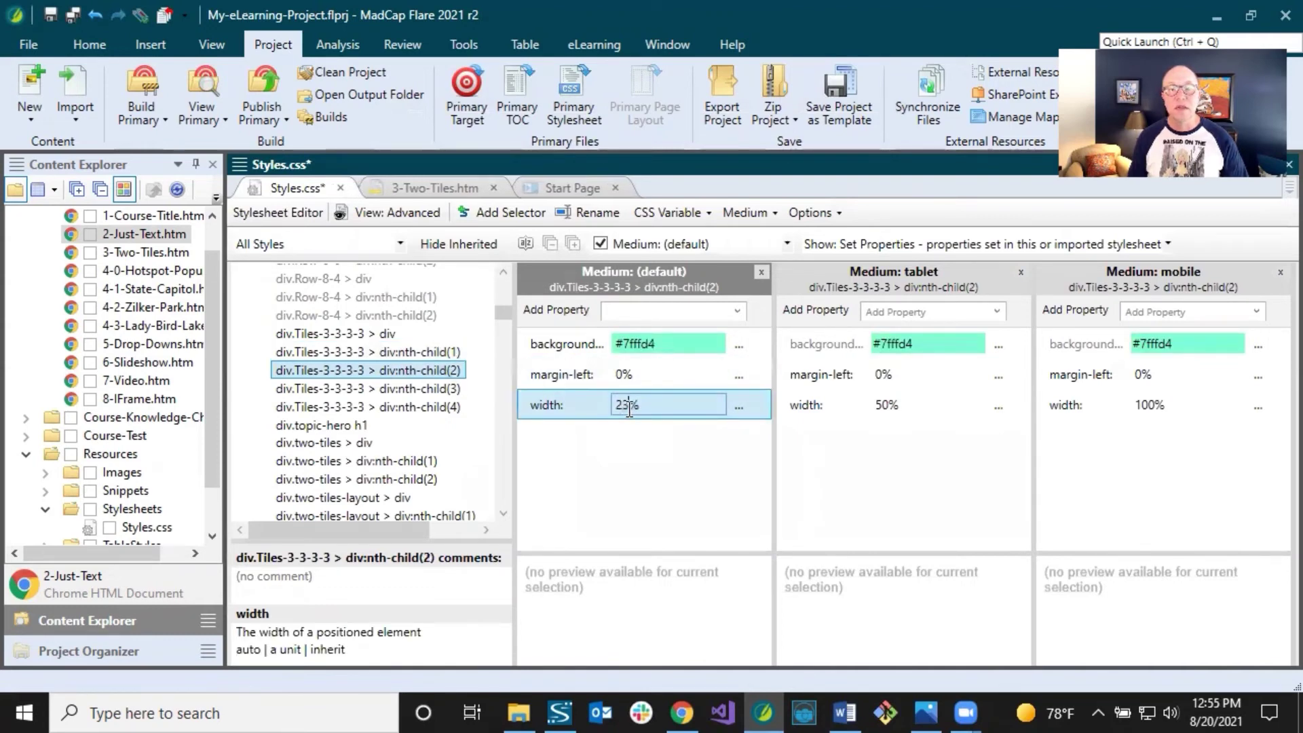
Set the default-medium width of div.Tiles-3-3-3-3 > div:nth-child(3) and div:nth-child(4) to 23%.
{"action": "left_click", "coordinate": [420, 391]}
{"action": "left_click", "coordinate": [628, 405]}
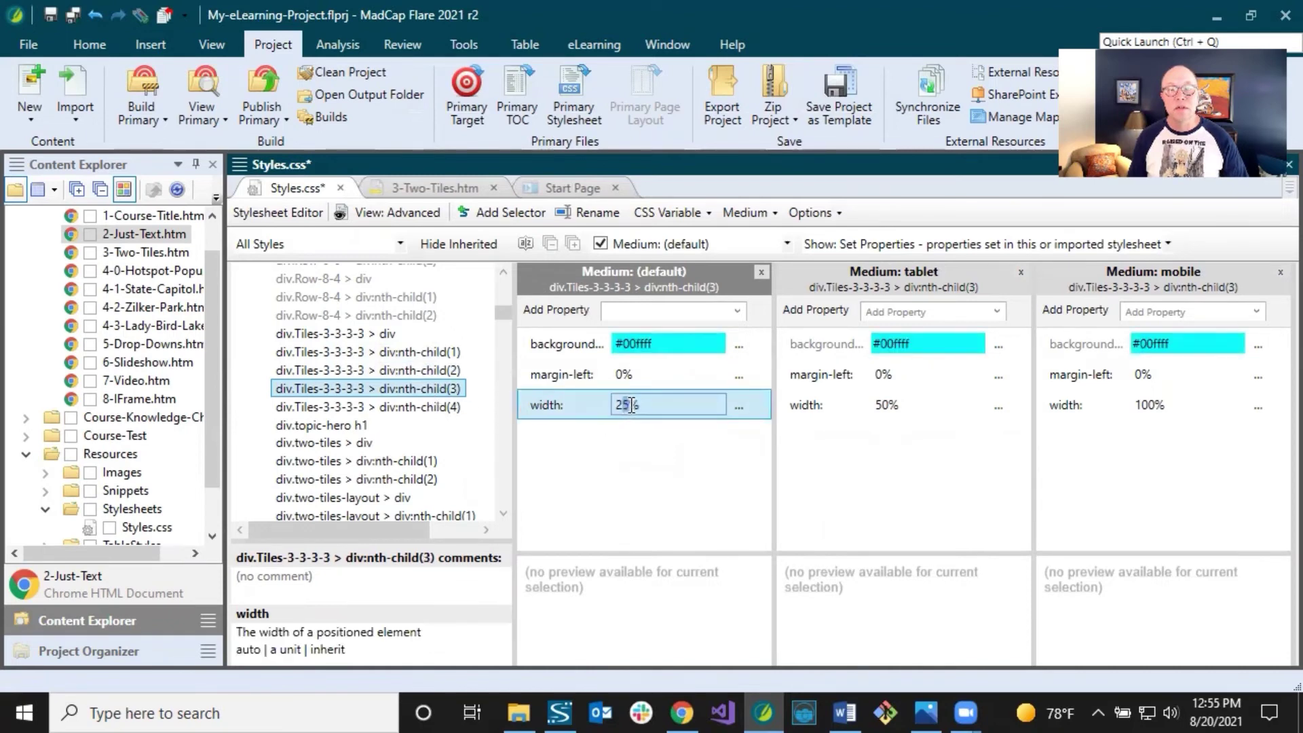
{"action": "key", "text": "BackSpace"}
{"action": "type", "text": "3"}
{"action": "left_click", "coordinate": [427, 407]}
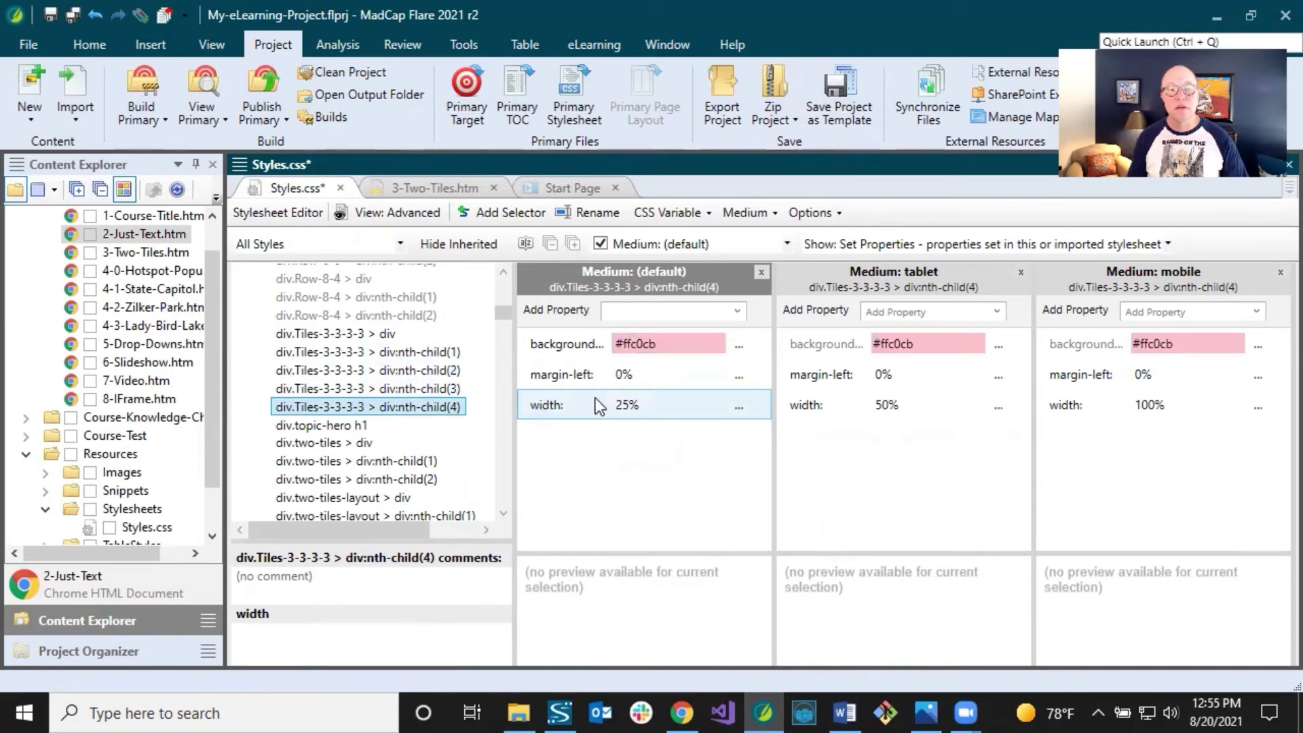
{"action": "left_click", "coordinate": [628, 405]}
{"action": "key", "text": "BackSpace"}
{"action": "type", "text": "3"}
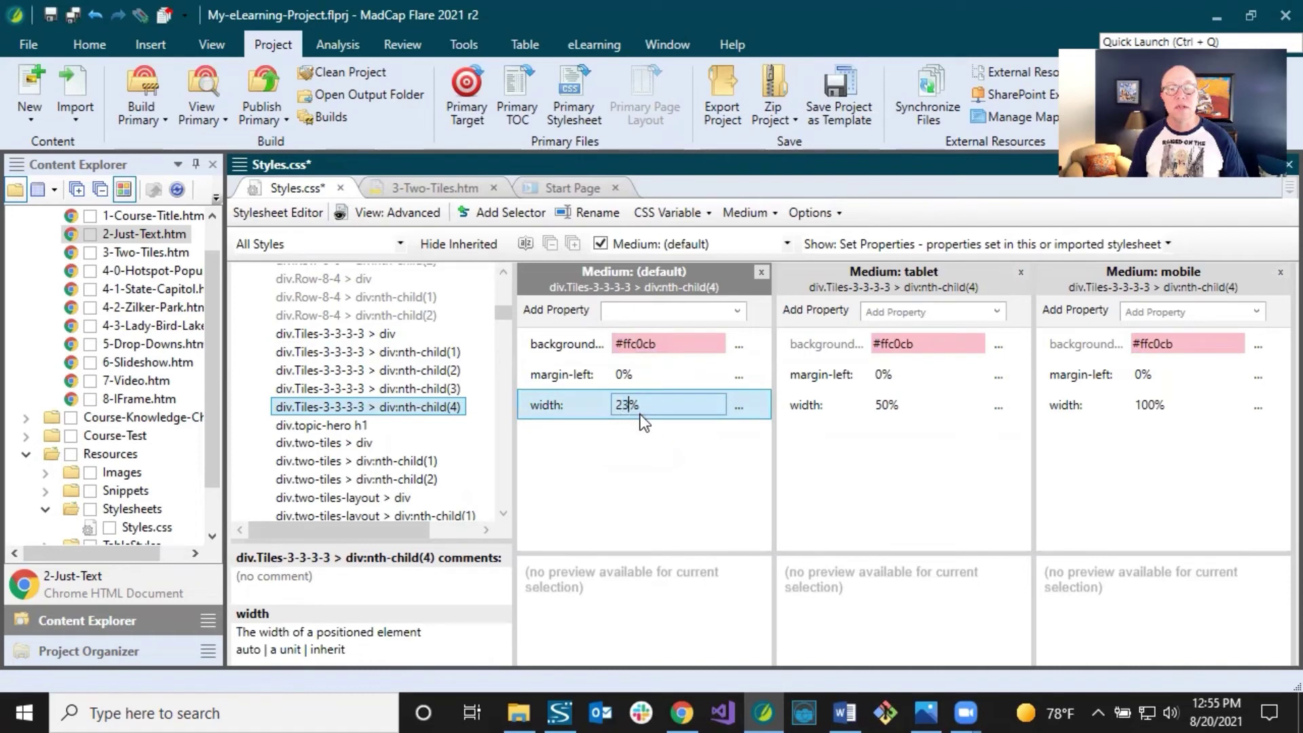
Set the default-medium margin-left of div.Tiles-3-3-3-3 > div:nth-child(2) to 2%.
{"action": "left_click", "coordinate": [429, 388]}
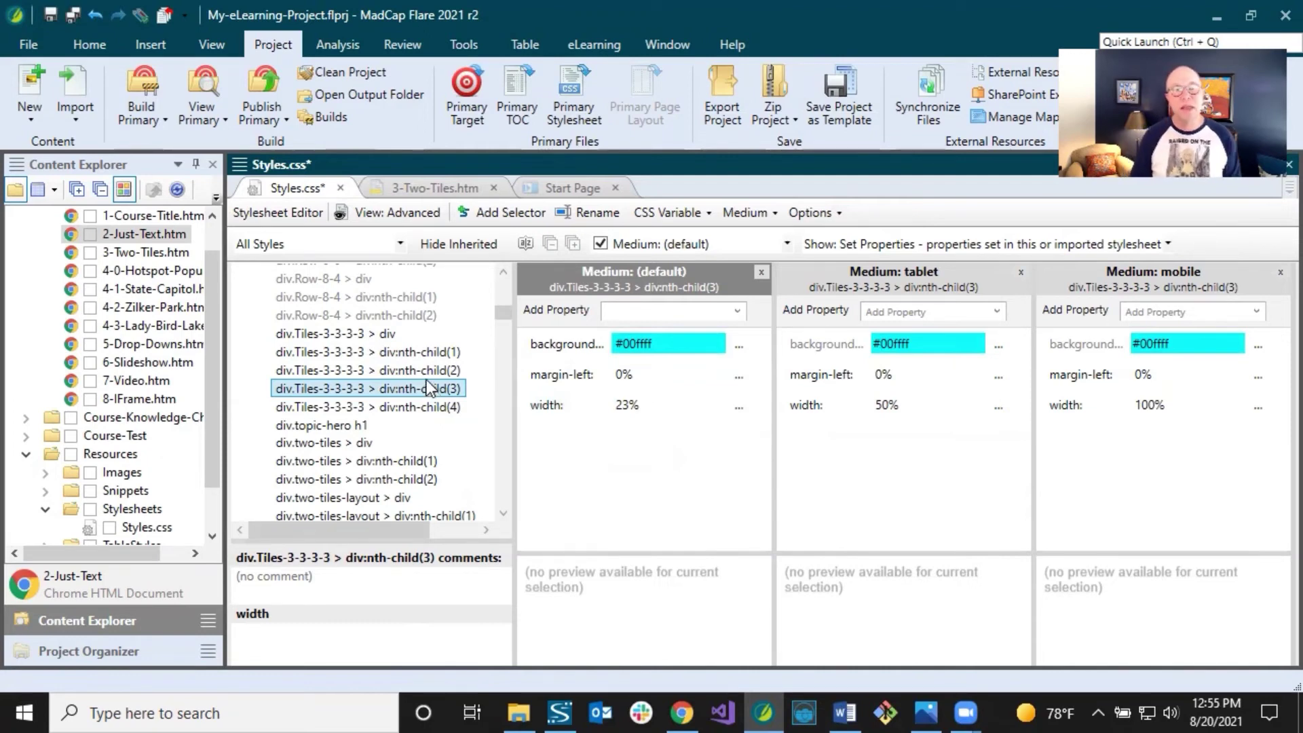
{"action": "left_click", "coordinate": [430, 371]}
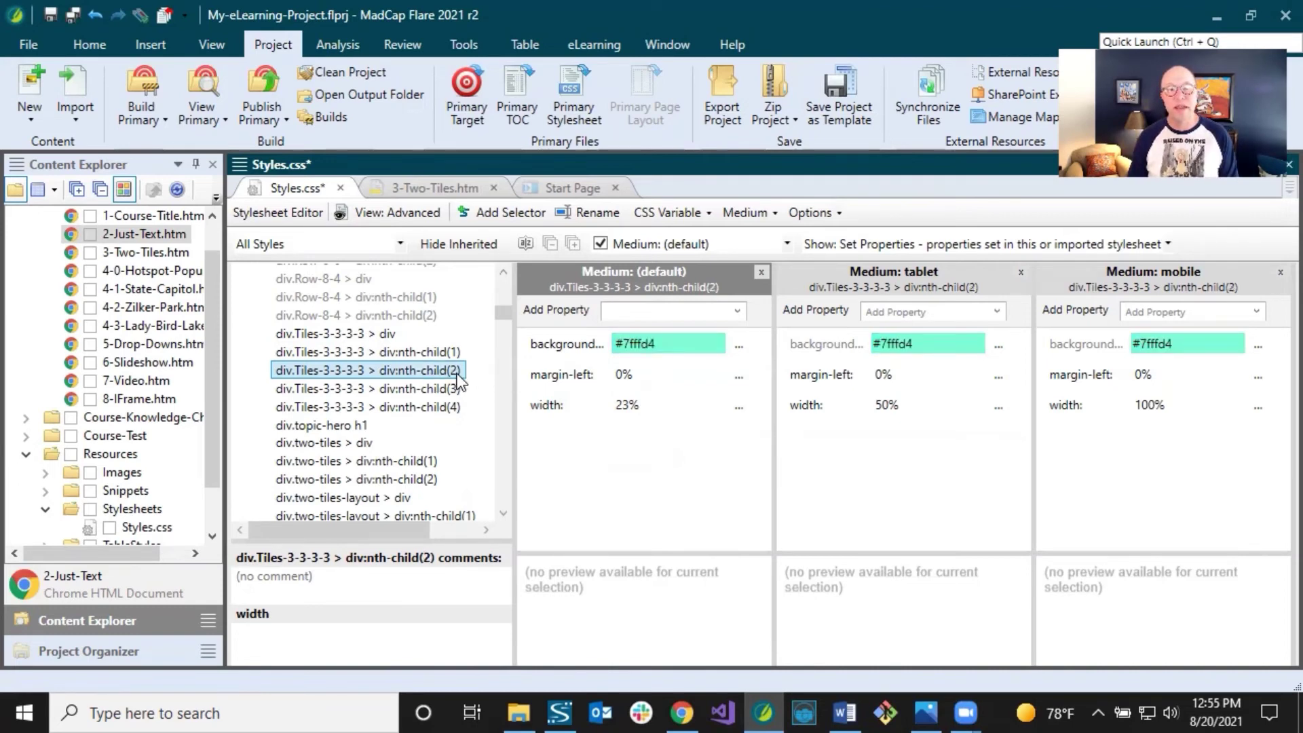
{"action": "left_click", "coordinate": [624, 374]}
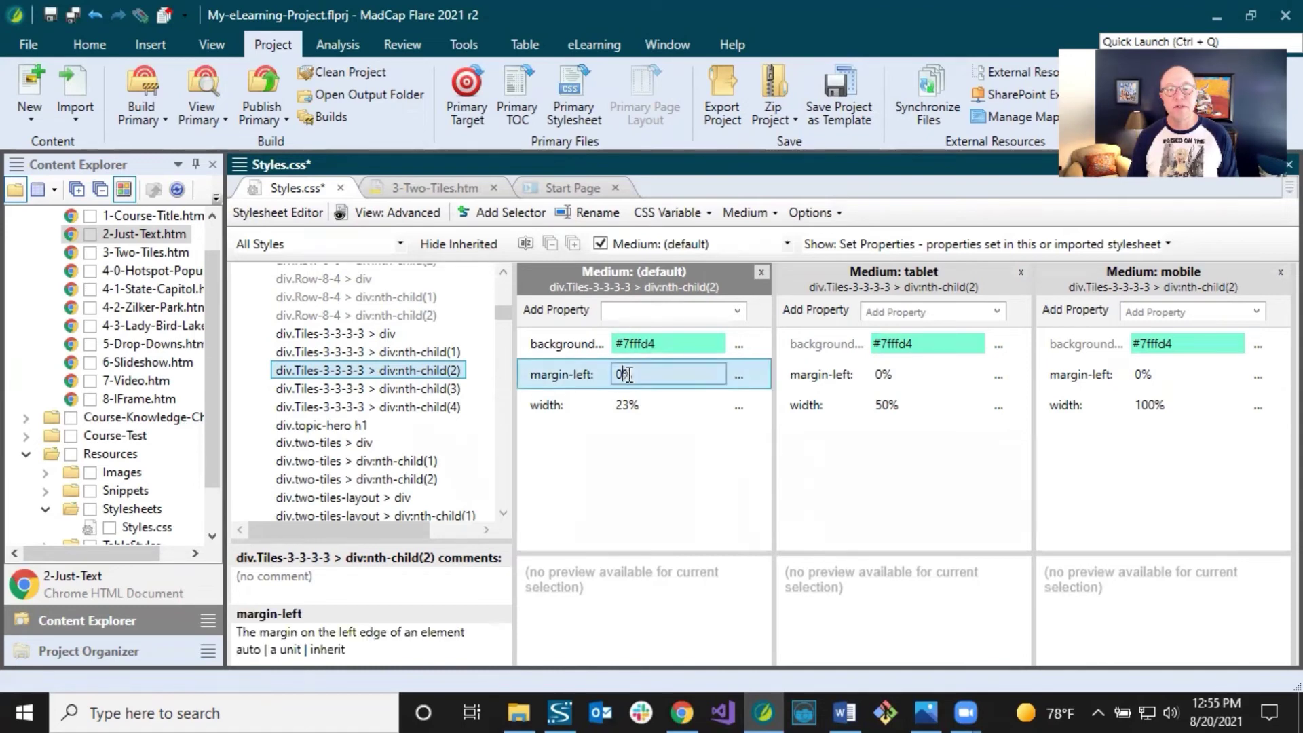
{"action": "left_click_drag", "start_coordinate": [628, 375], "coordinate": [617, 379]}
{"action": "type", "text": "2"}
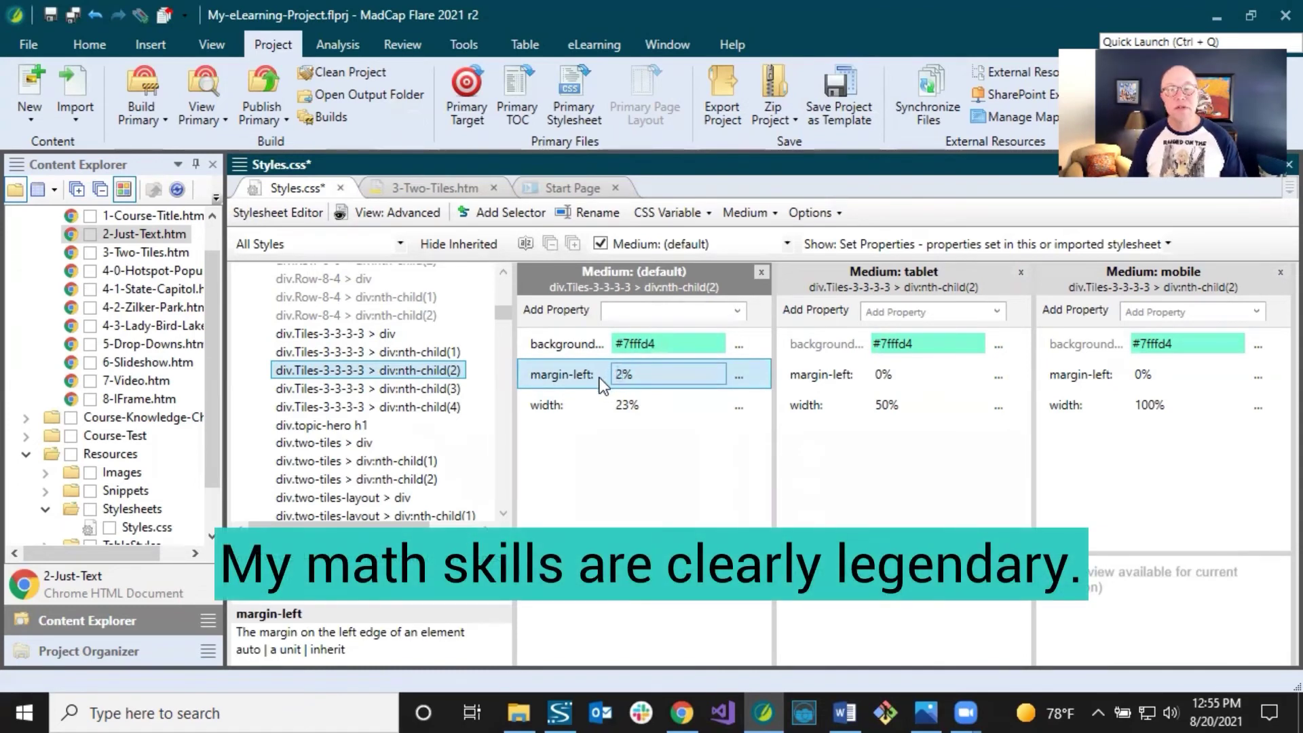
Set the default-medium margin-left of div.Tiles-3-3-3-3 > div:nth-child(3) and div:nth-child(4) to 2%, and save the stylesheet.
{"action": "left_click", "coordinate": [449, 392]}
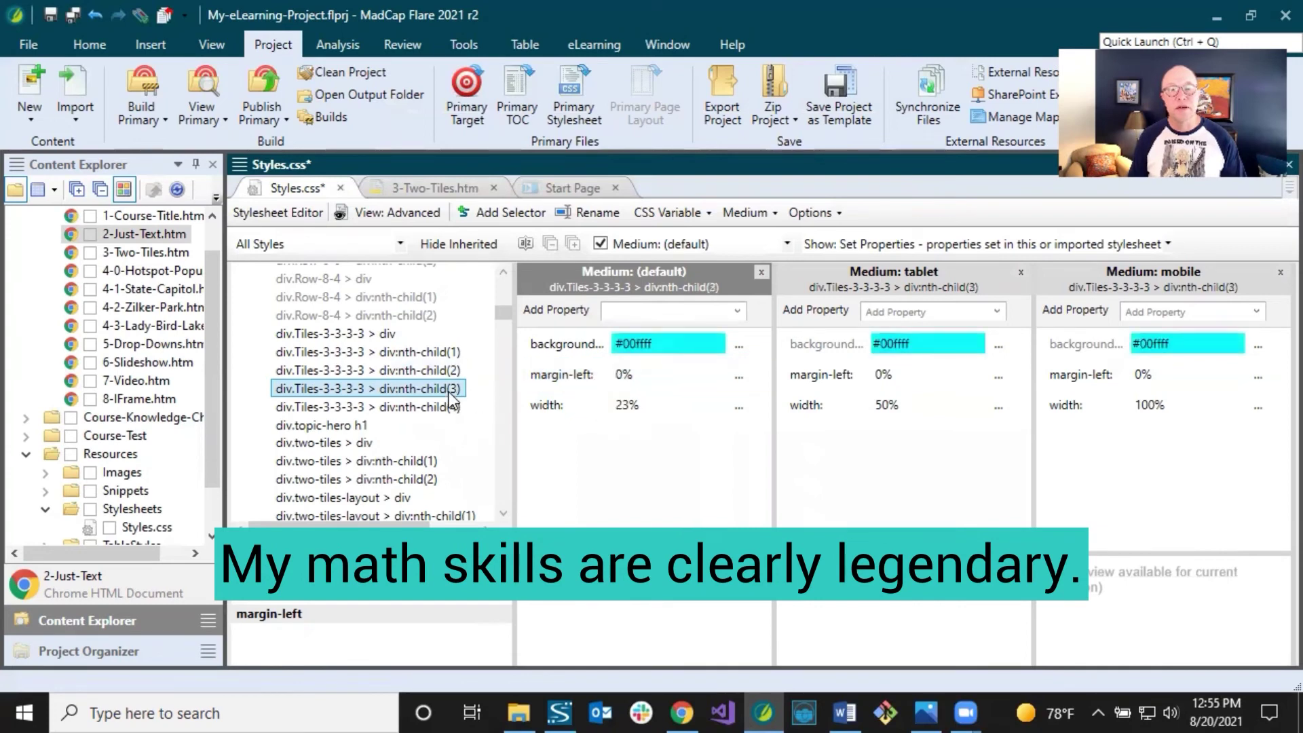
{"action": "left_click", "coordinate": [625, 374]}
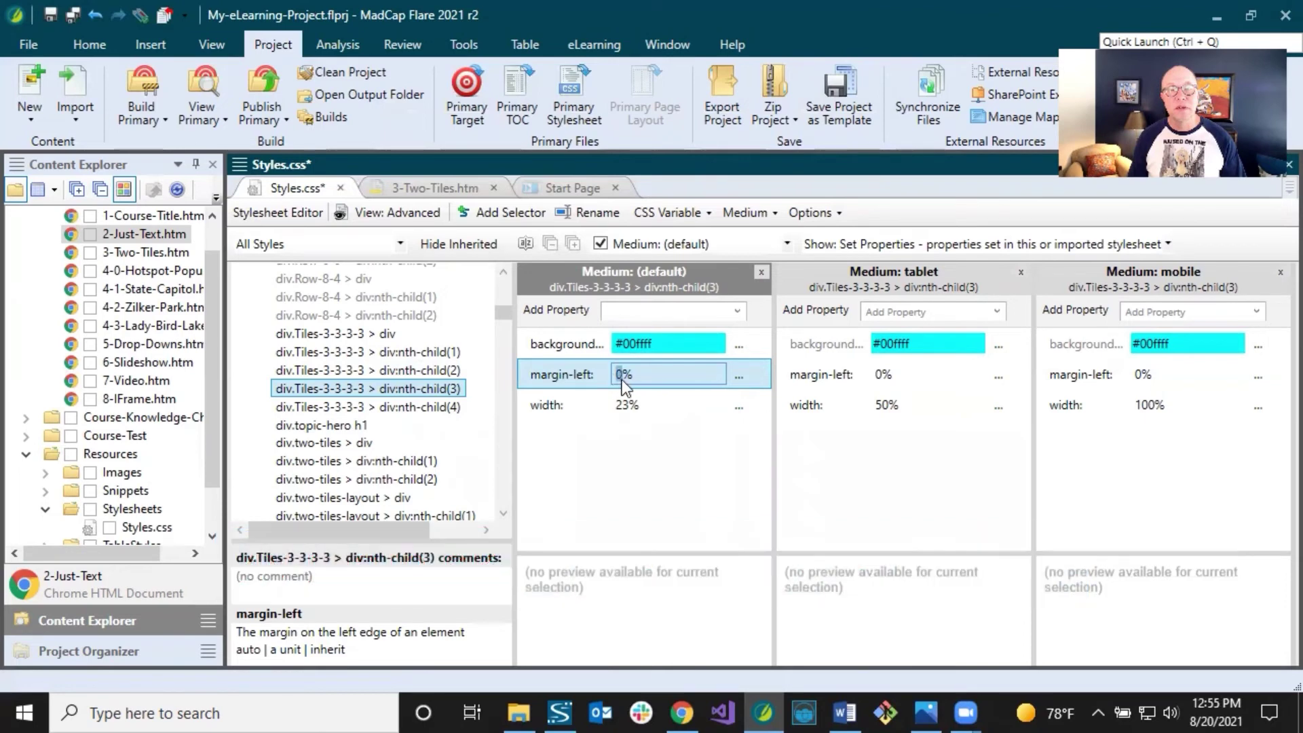
{"action": "type", "text": "2"}
{"action": "left_click", "coordinate": [458, 407]}
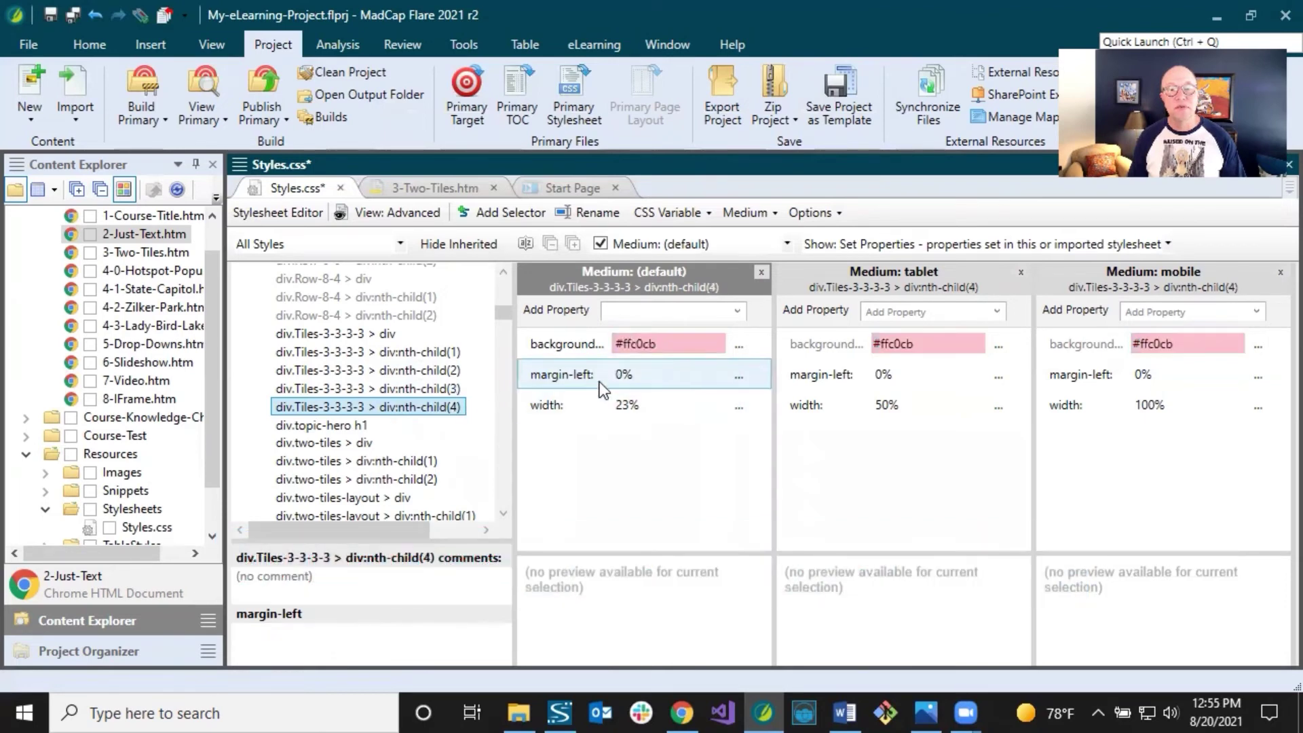
{"action": "left_click", "coordinate": [625, 375]}
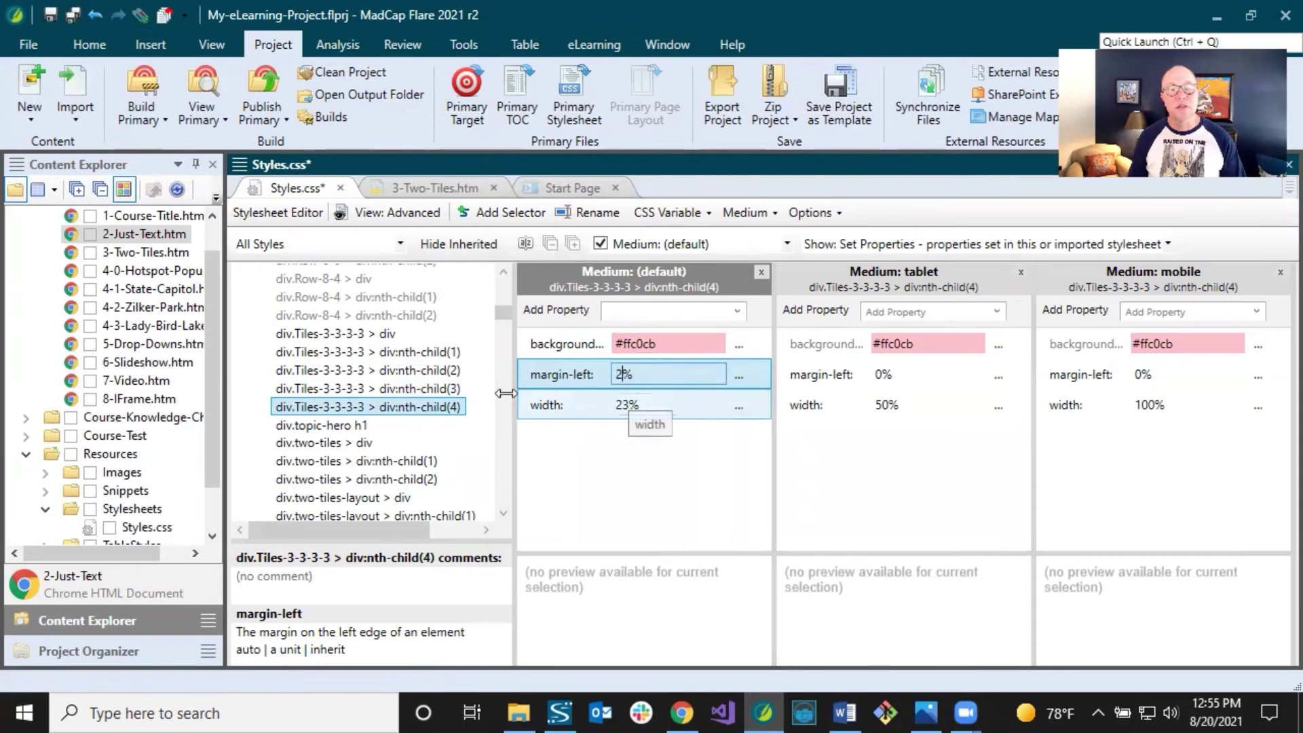
{"action": "left_click", "coordinate": [437, 389]}
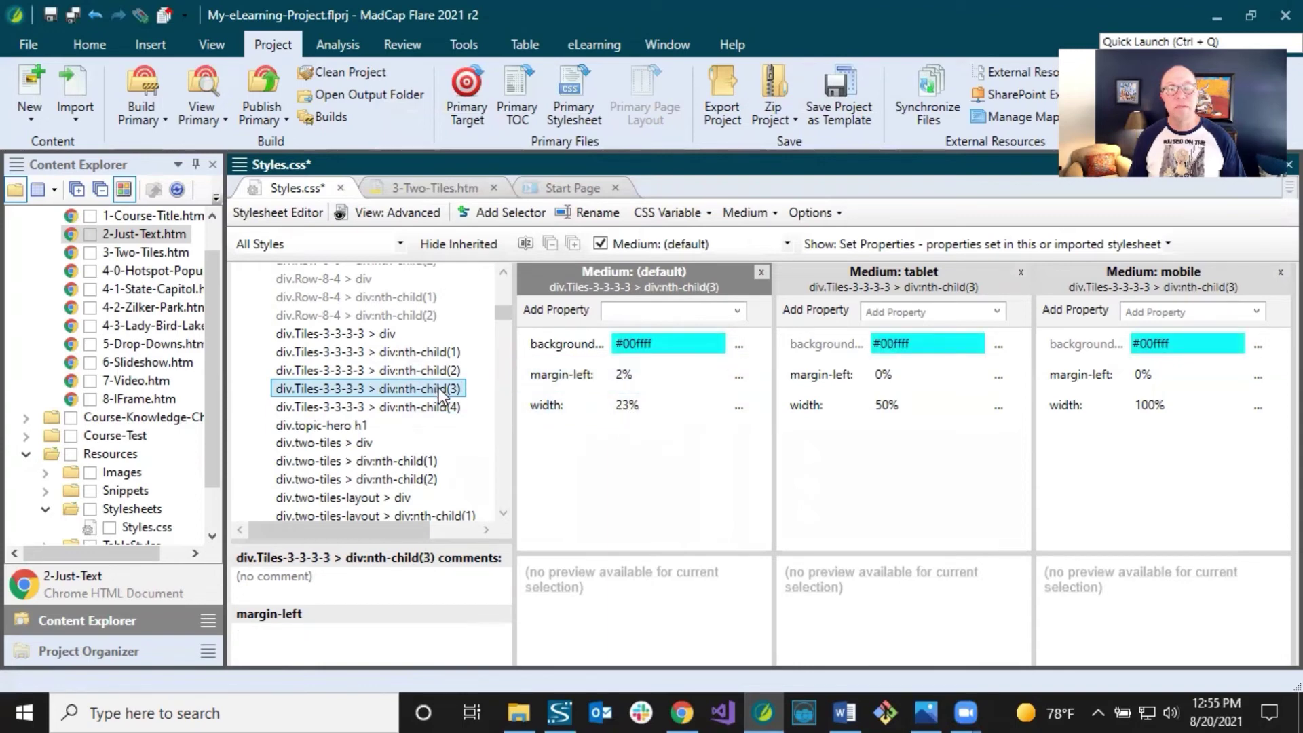
{"action": "left_click", "coordinate": [441, 370]}
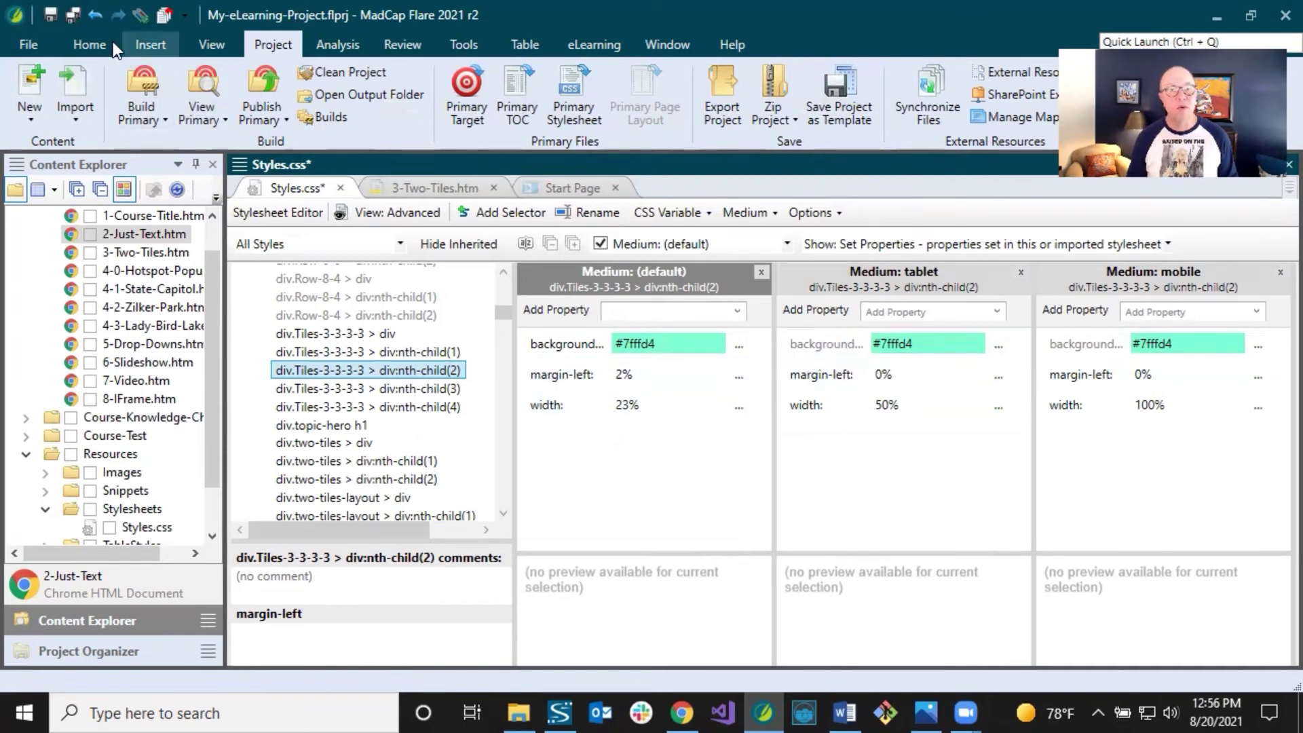
{"action": "left_click", "coordinate": [71, 15]}
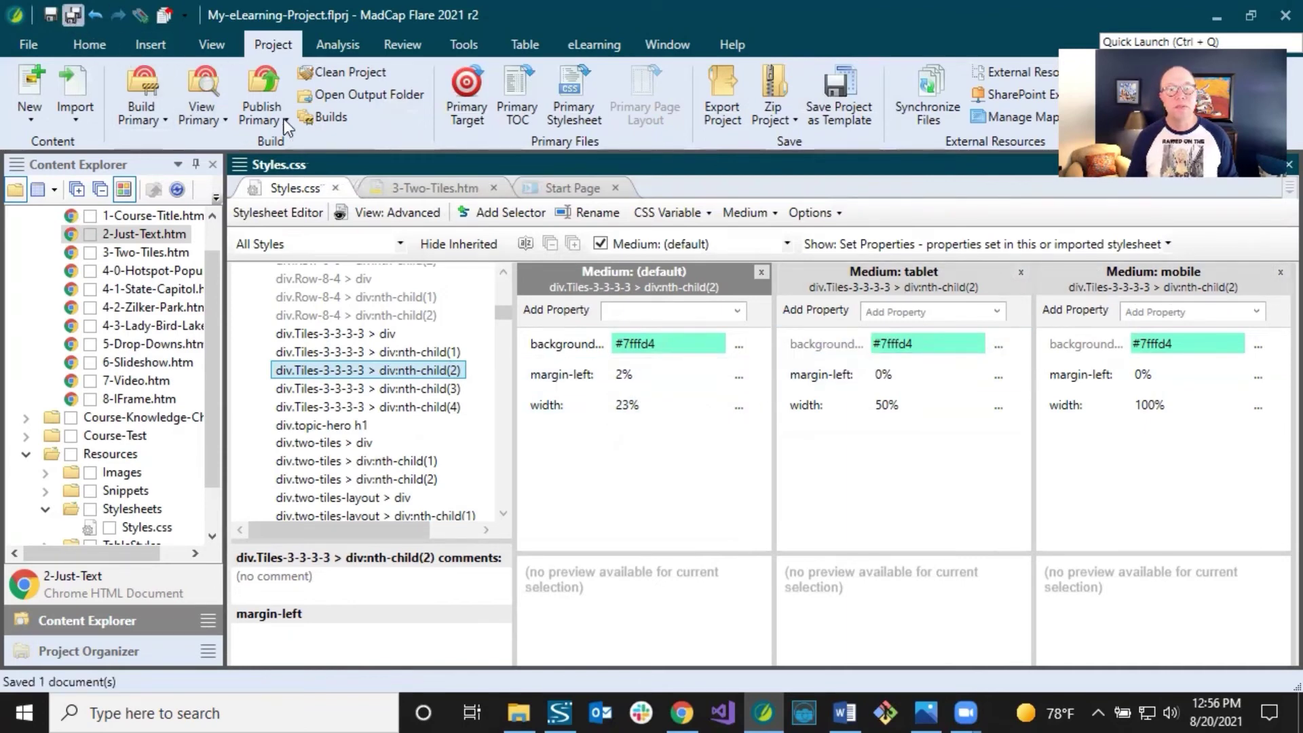
Examine the four-cell layout of 3-Two-Tiles.htm in the web and tablet layouts, and return to Styles.css.
{"action": "left_click", "coordinate": [422, 185]}
{"action": "scroll", "coordinate": [562, 349], "scroll_direction": "down", "scroll_amount": 2}
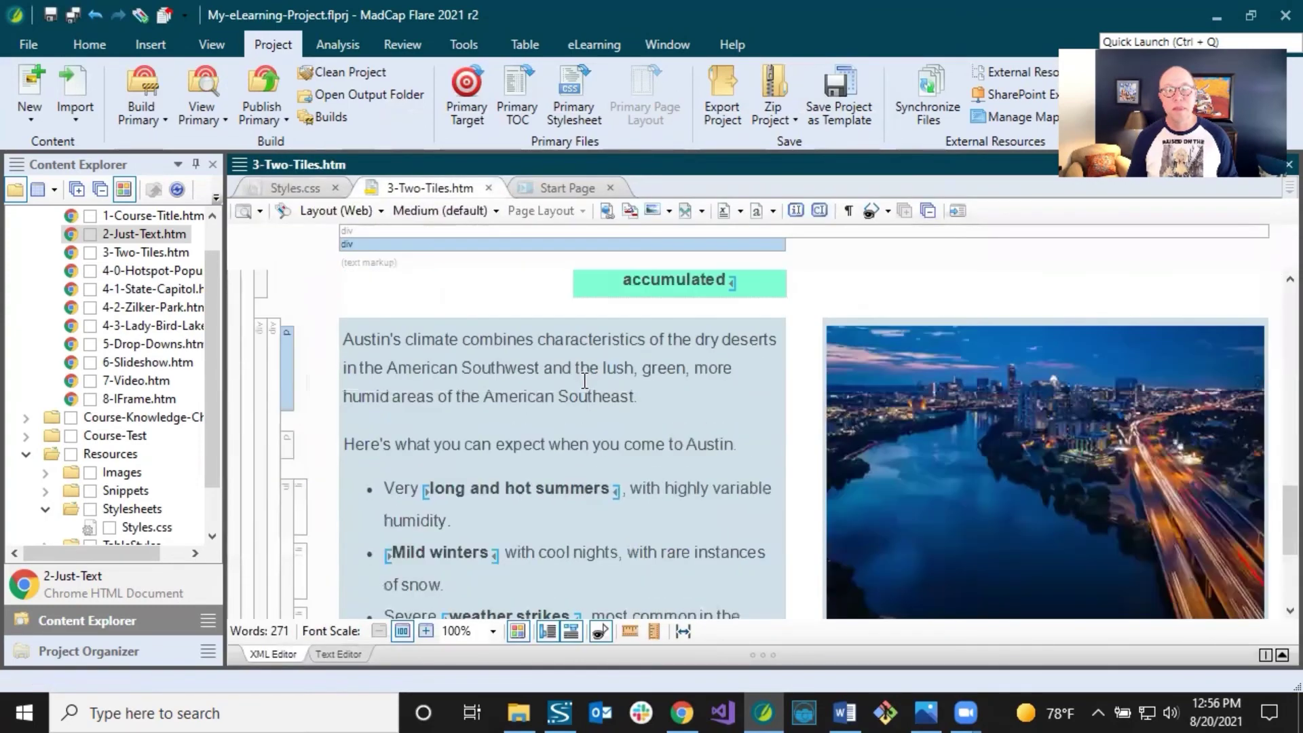
{"action": "scroll", "coordinate": [583, 380], "scroll_direction": "up", "scroll_amount": 6}
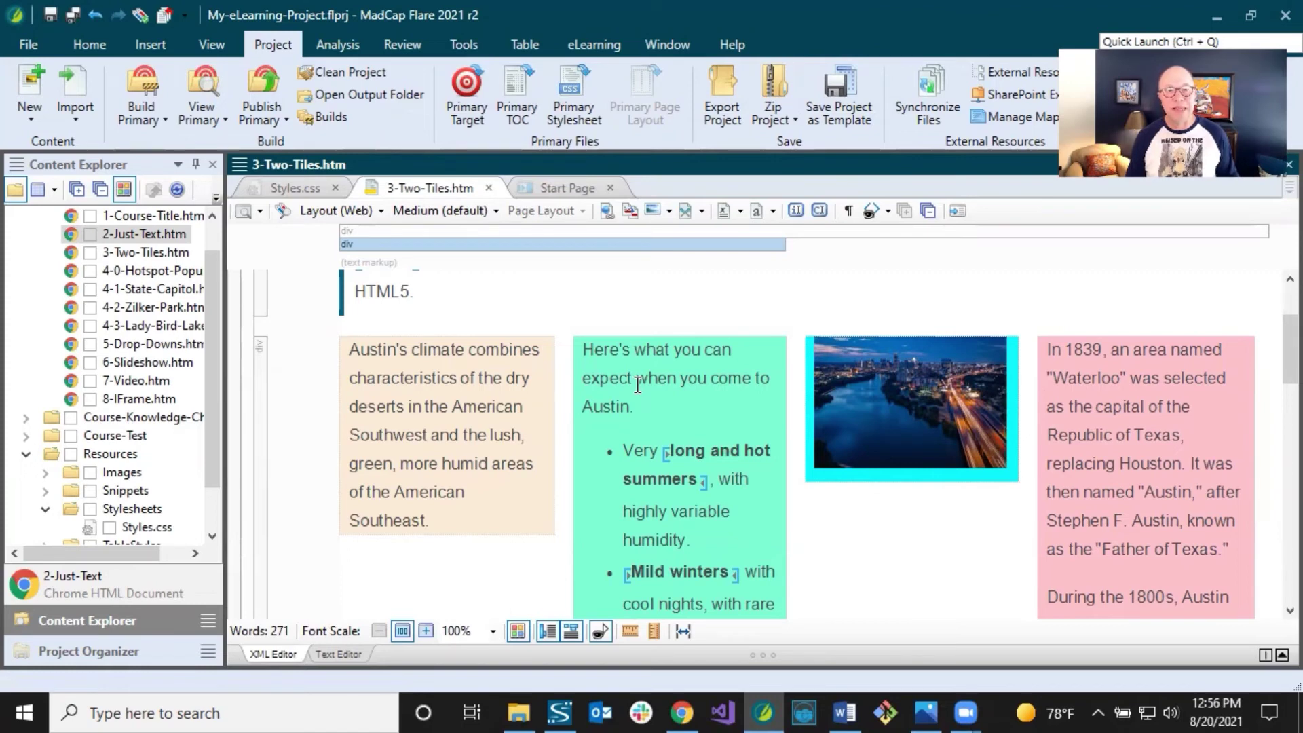
{"action": "left_click", "coordinate": [371, 216]}
{"action": "left_click", "coordinate": [383, 256]}
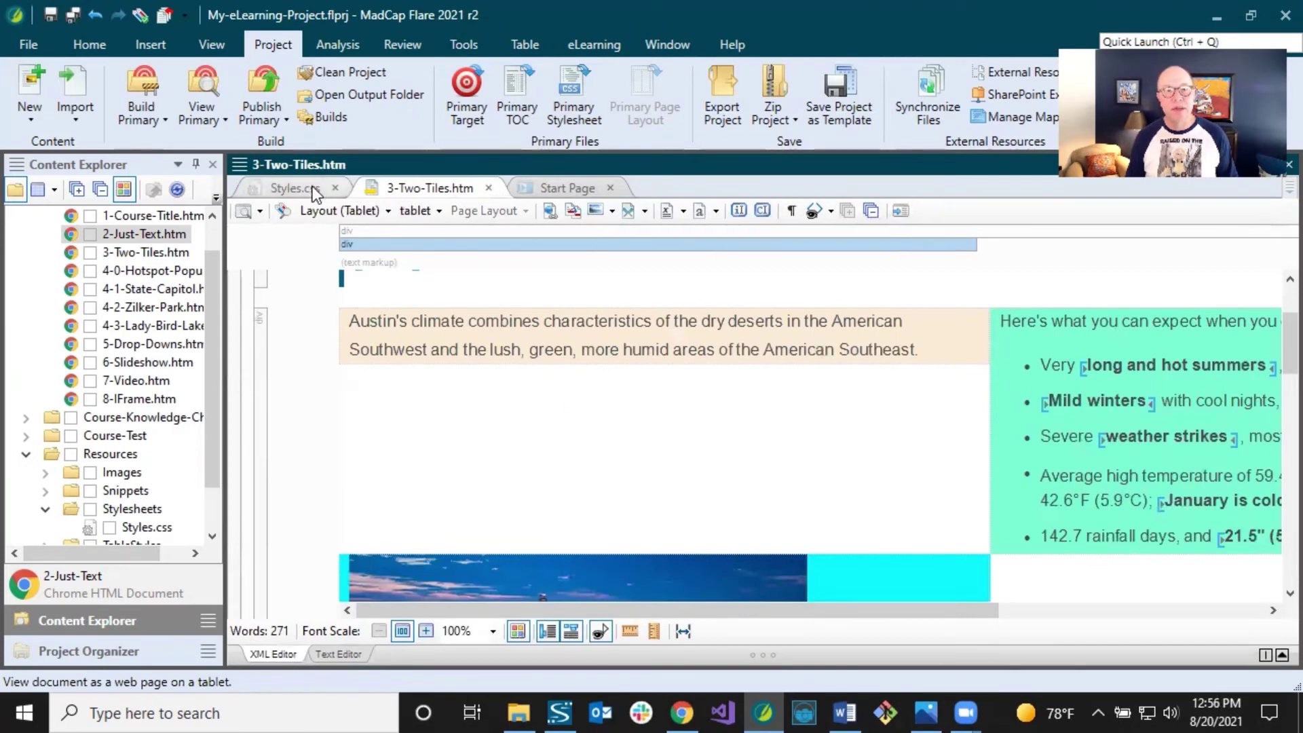
{"action": "left_click", "coordinate": [362, 213]}
{"action": "left_click", "coordinate": [343, 242]}
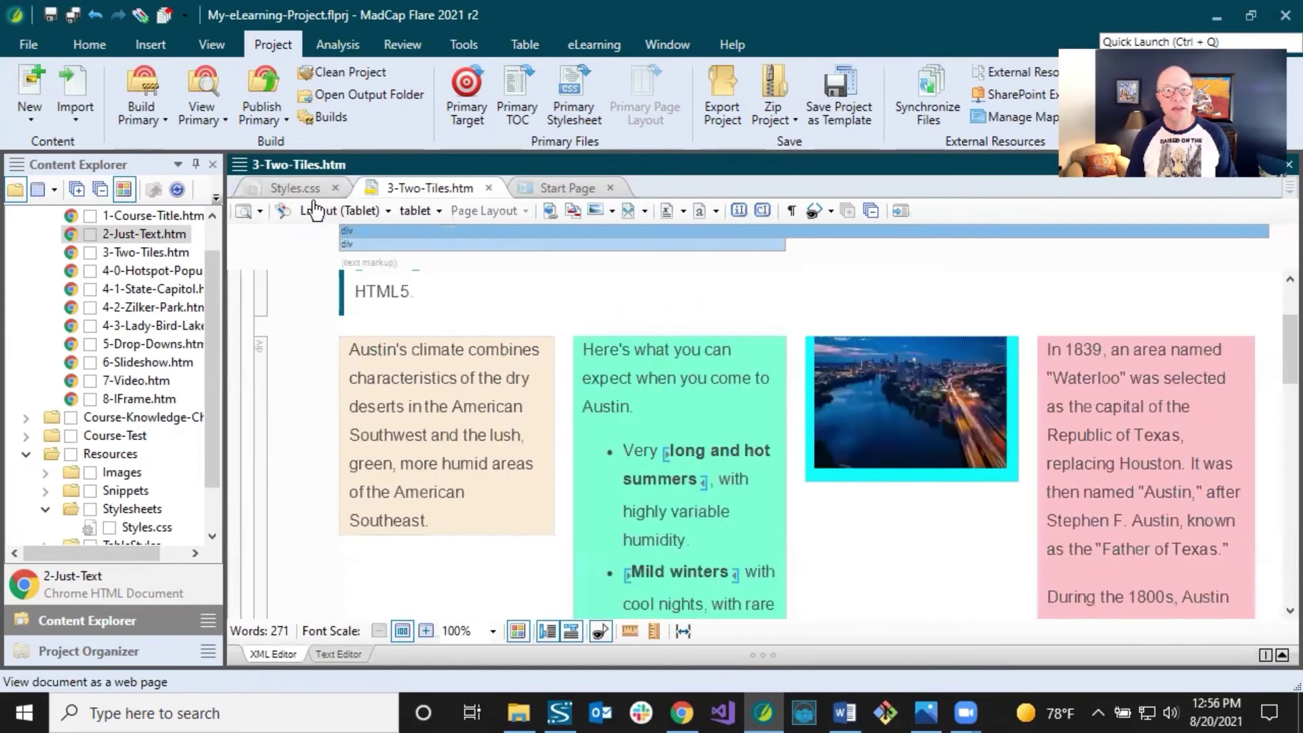
{"action": "left_click", "coordinate": [304, 193]}
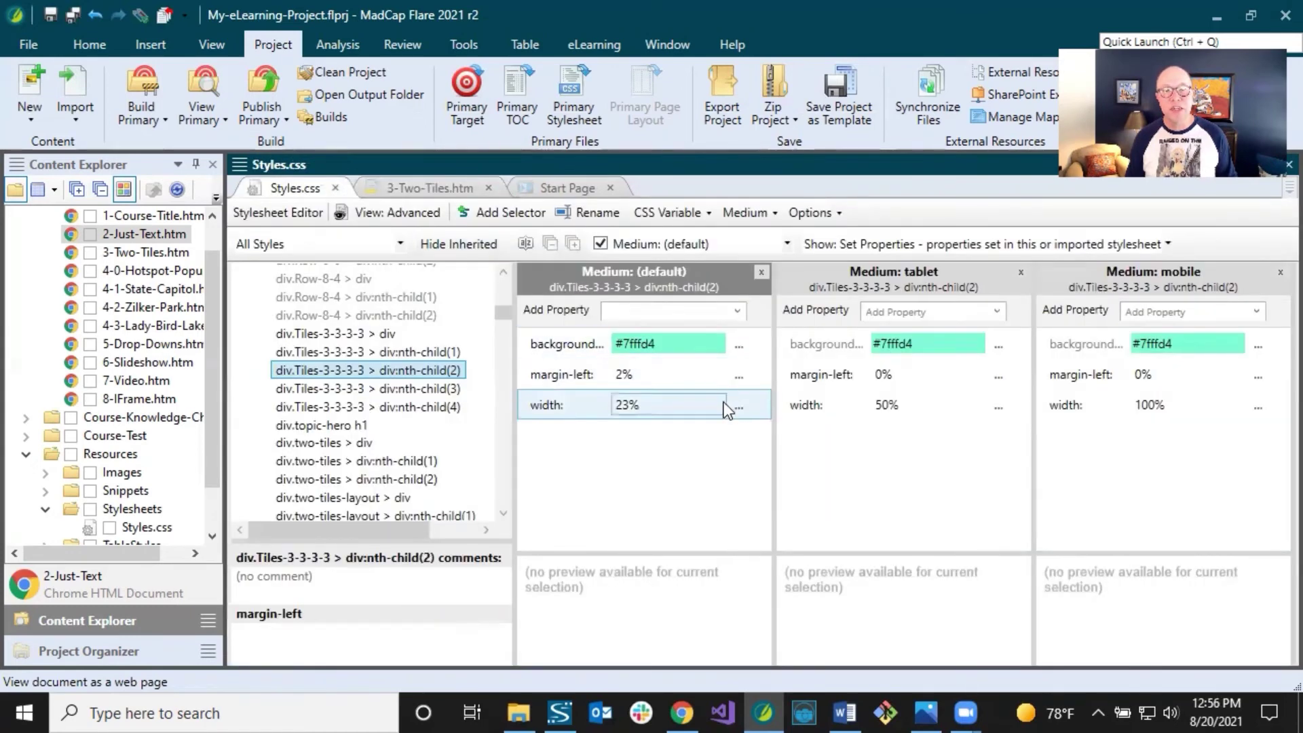
{"action": "left_click", "coordinate": [681, 403]}
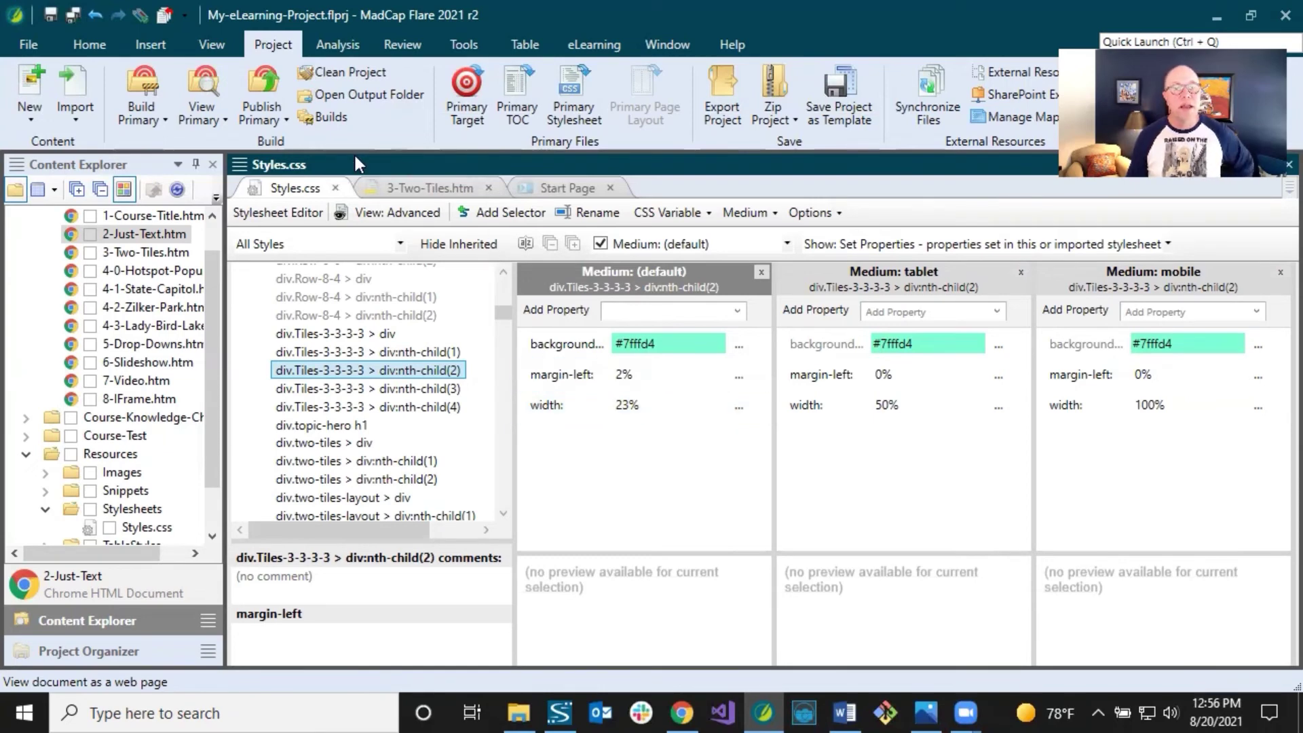
Build the Online-Course-With-Test target, open its output, and start the course to reach the Two Tiles page.
{"action": "left_click", "coordinate": [141, 120]}
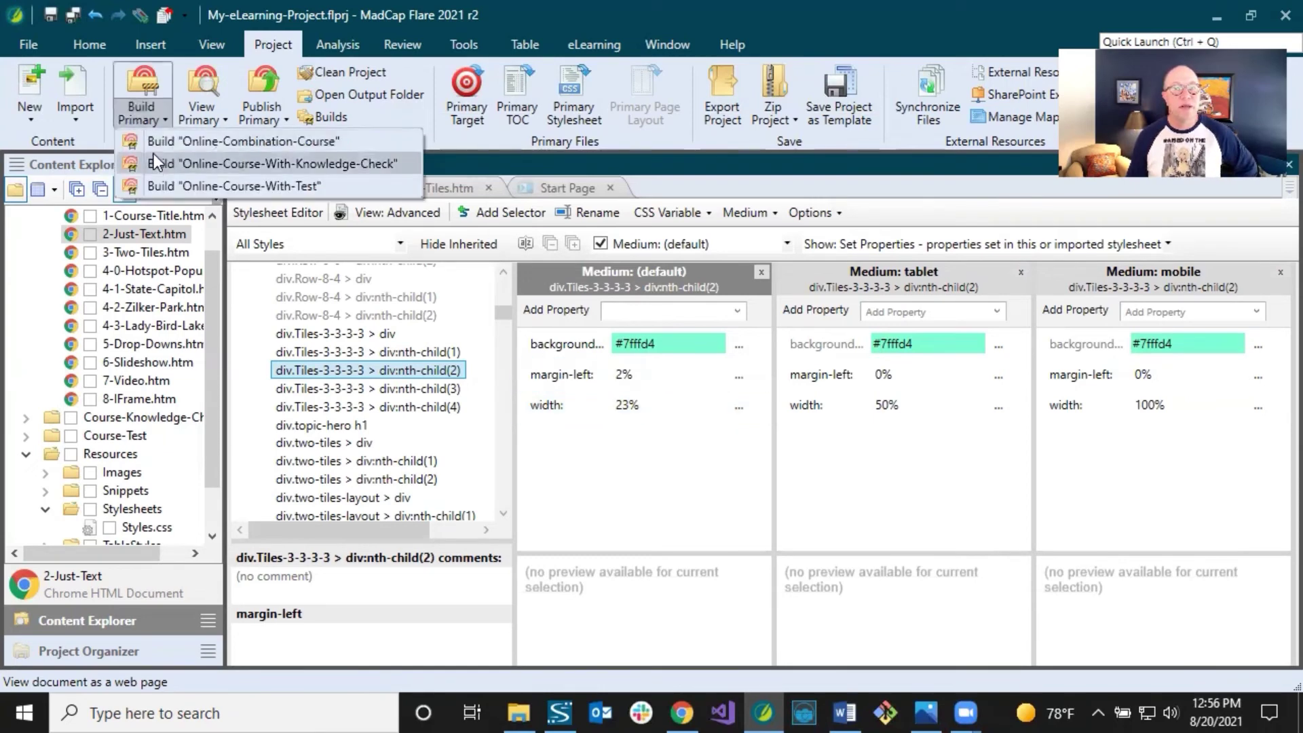
{"action": "left_click", "coordinate": [161, 181]}
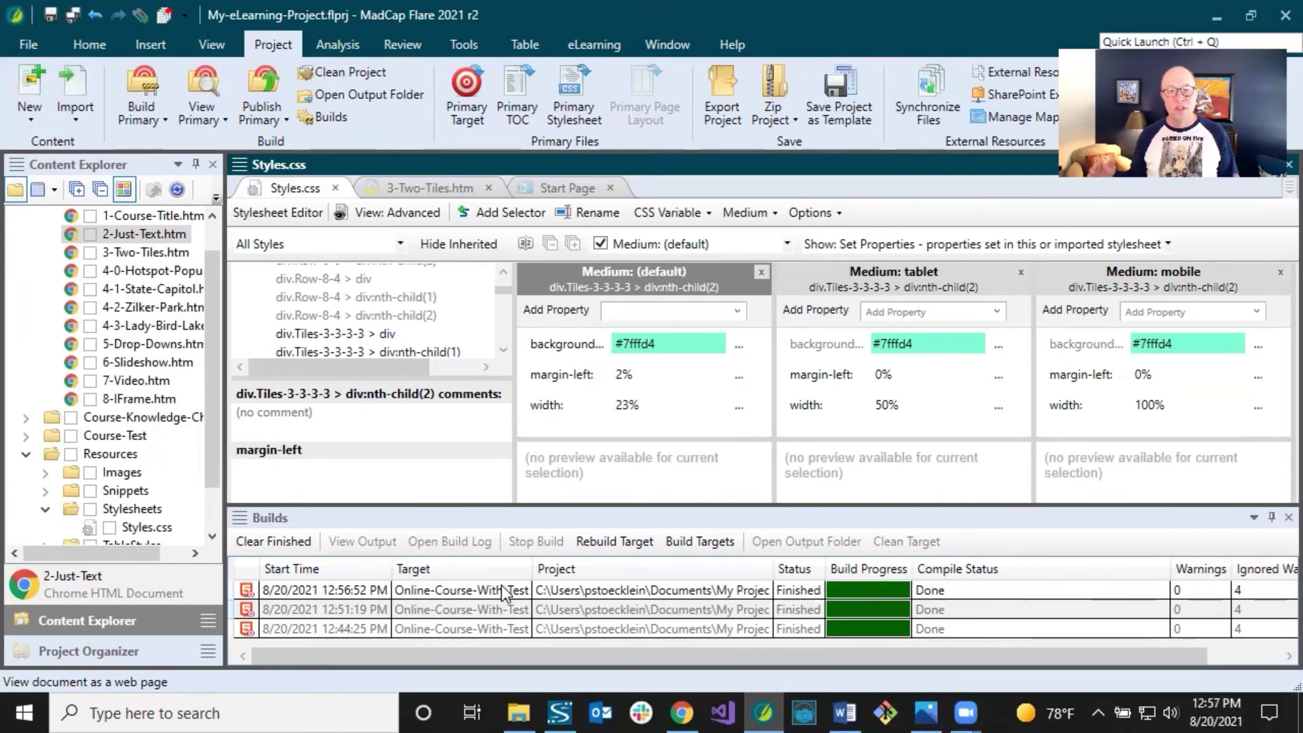
{"action": "double_click", "coordinate": [504, 592]}
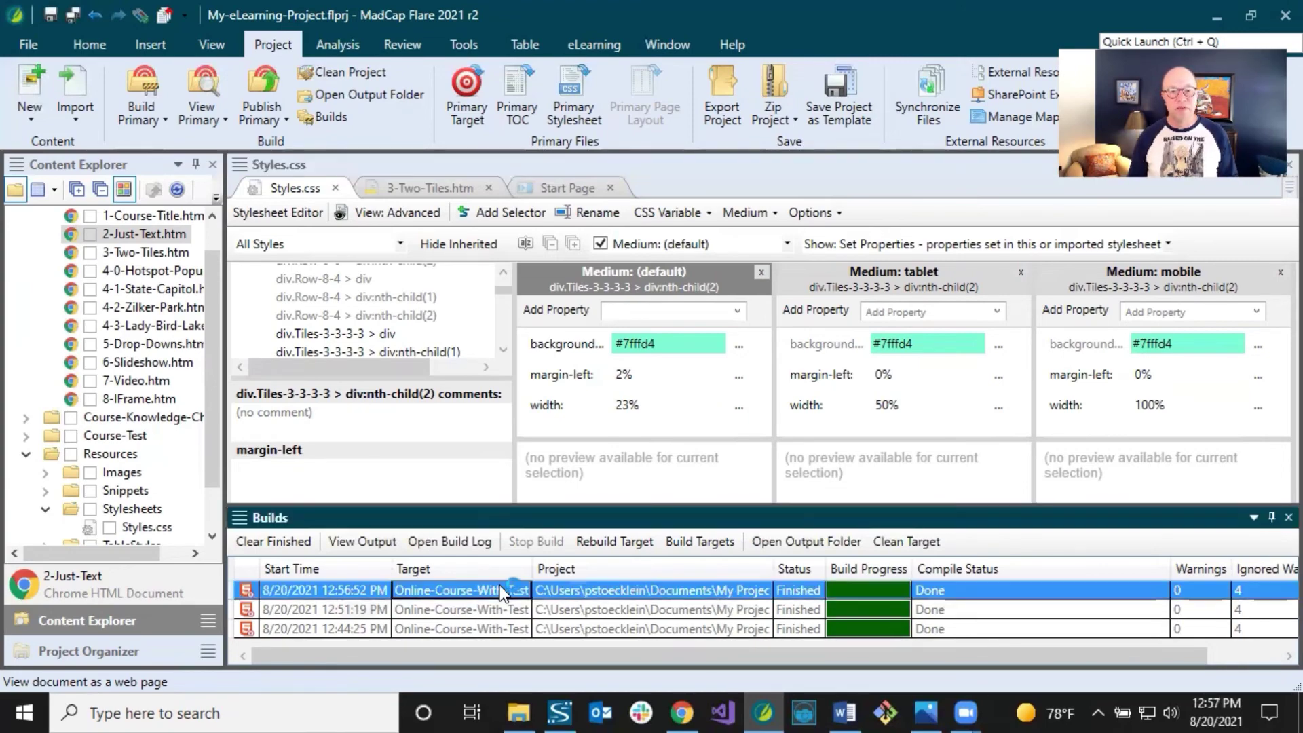
{"action": "scroll", "coordinate": [283, 536], "scroll_direction": "down", "scroll_amount": 2}
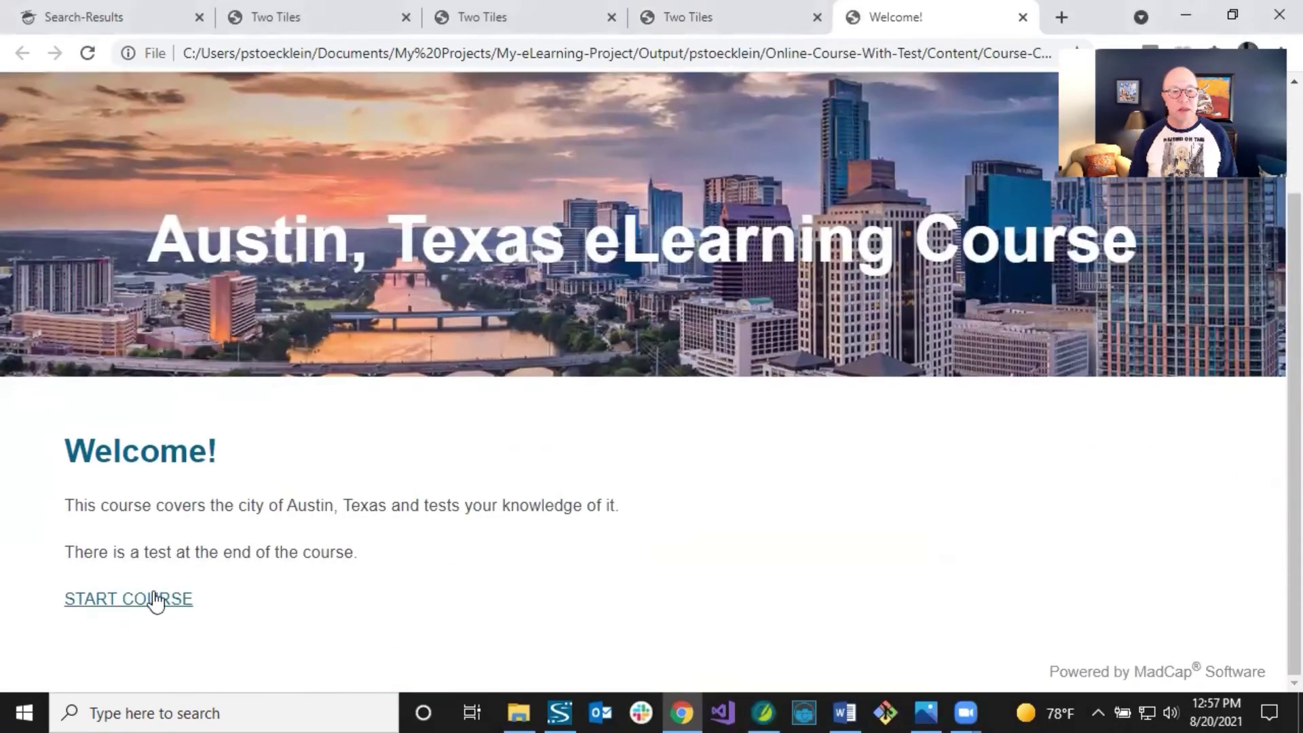
{"action": "left_click", "coordinate": [151, 600]}
{"action": "left_click", "coordinate": [255, 528]}
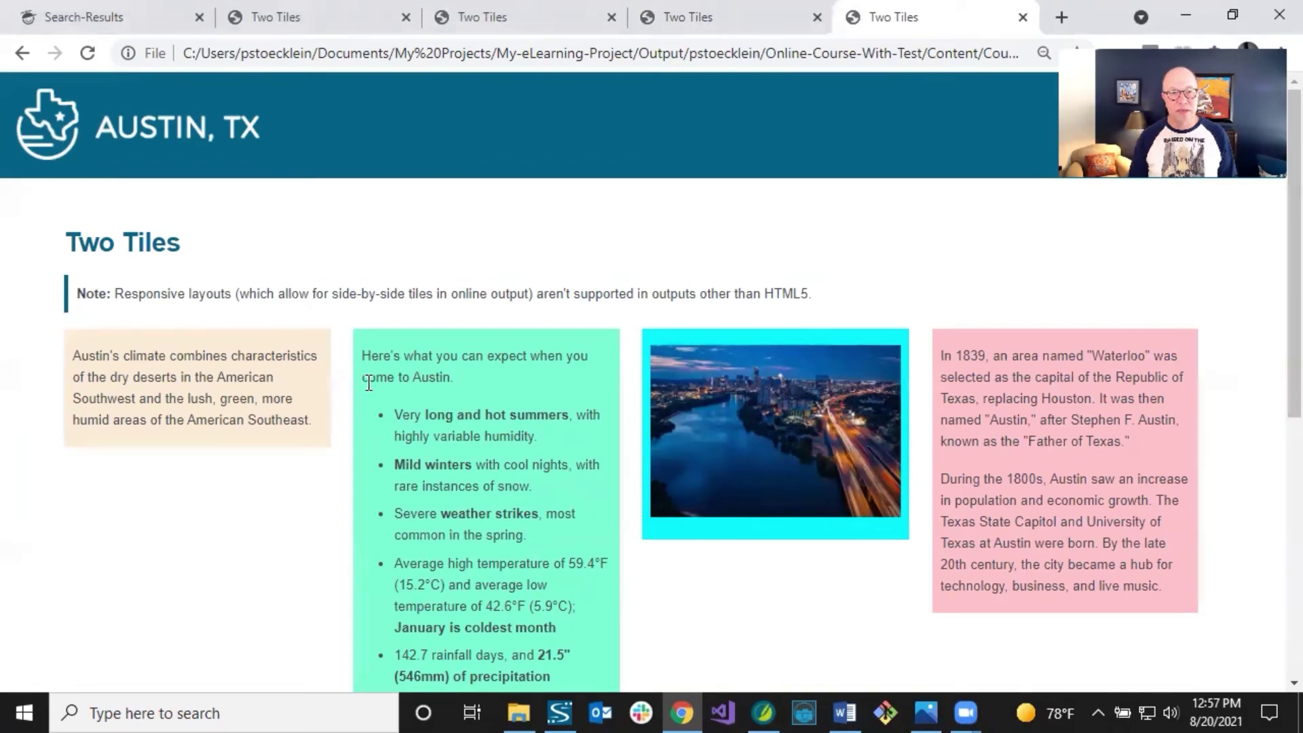
Examine the gaps between the four colored cells on the Two Tiles page at full browser width.
{"action": "scroll", "coordinate": [371, 386], "scroll_direction": "down", "scroll_amount": 3}
{"action": "scroll", "coordinate": [372, 385], "scroll_direction": "up", "scroll_amount": 3}
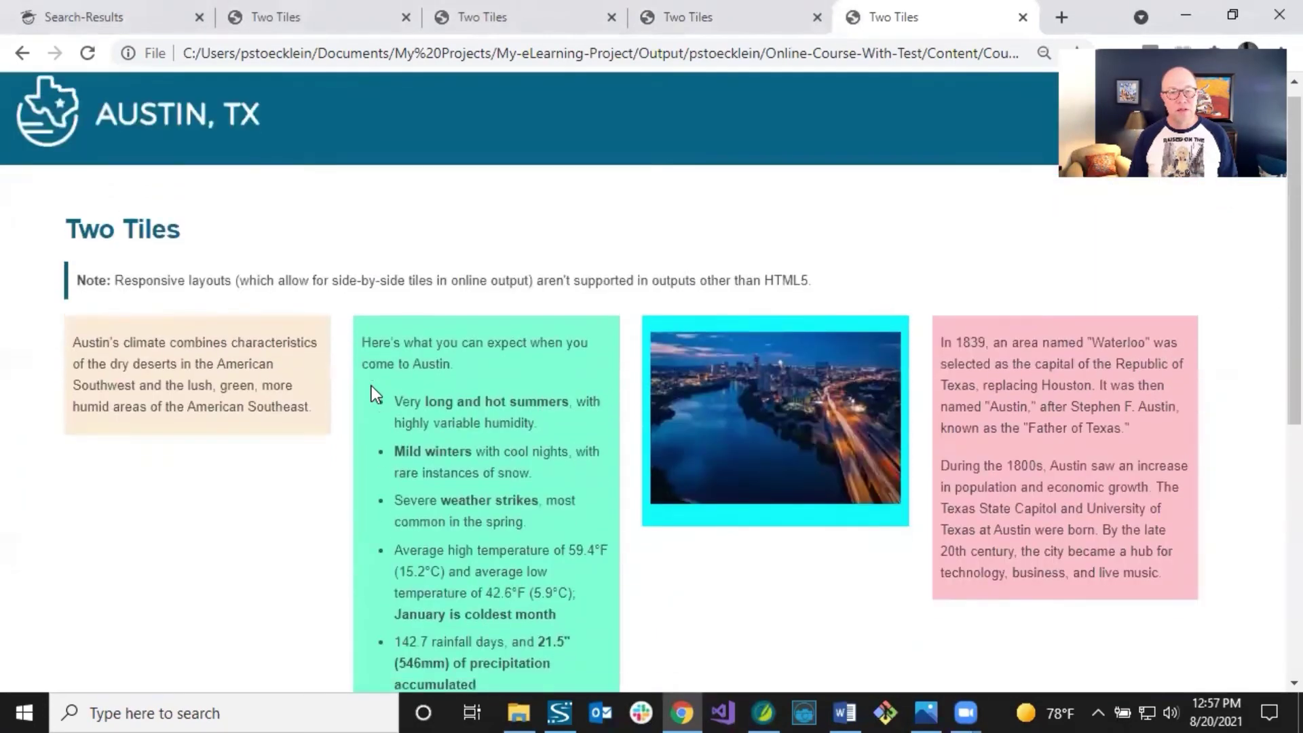
{"action": "scroll", "coordinate": [372, 386], "scroll_direction": "down", "scroll_amount": 2}
{"action": "scroll", "coordinate": [377, 393], "scroll_direction": "up", "scroll_amount": 1}
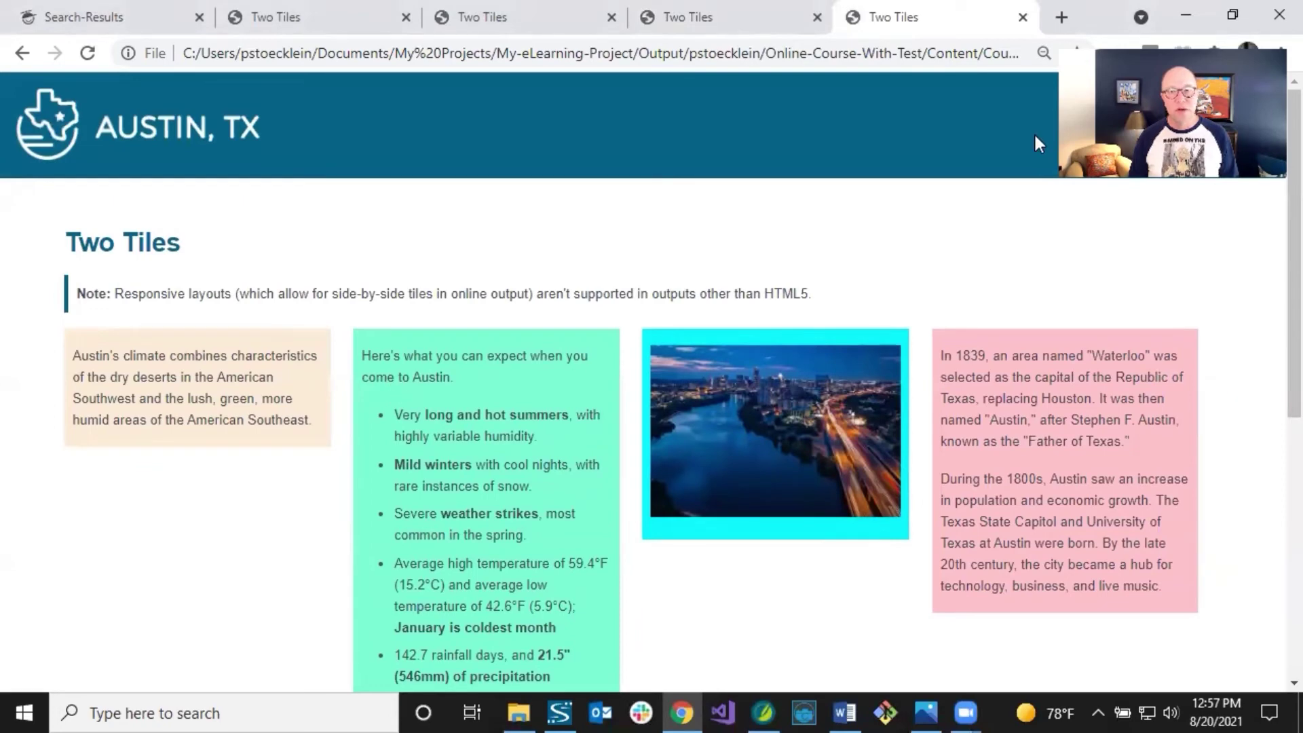
Narrow the browser window to examine the cells' tablet arrangement on the Two Tiles page, and maximize the window again.
{"action": "left_click", "coordinate": [1232, 19]}
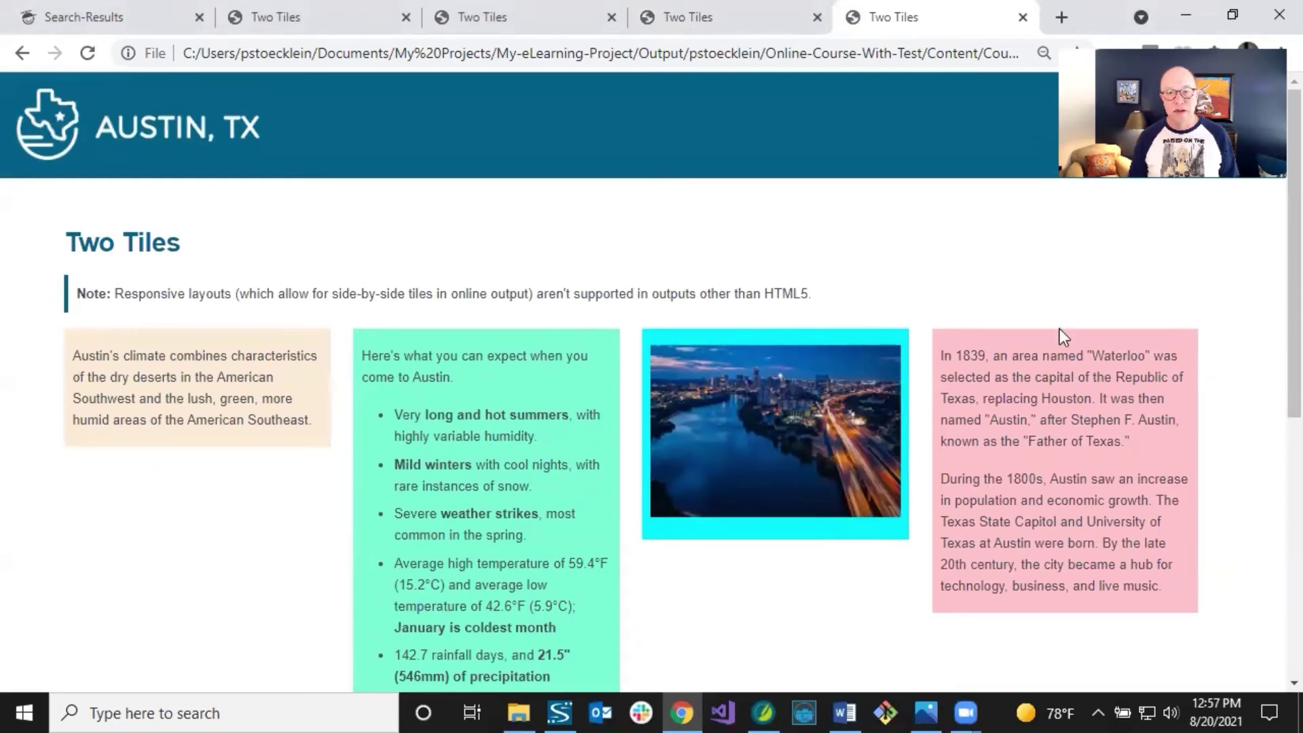
{"action": "left_click_drag", "start_coordinate": [1071, 322], "coordinate": [1003, 325]}
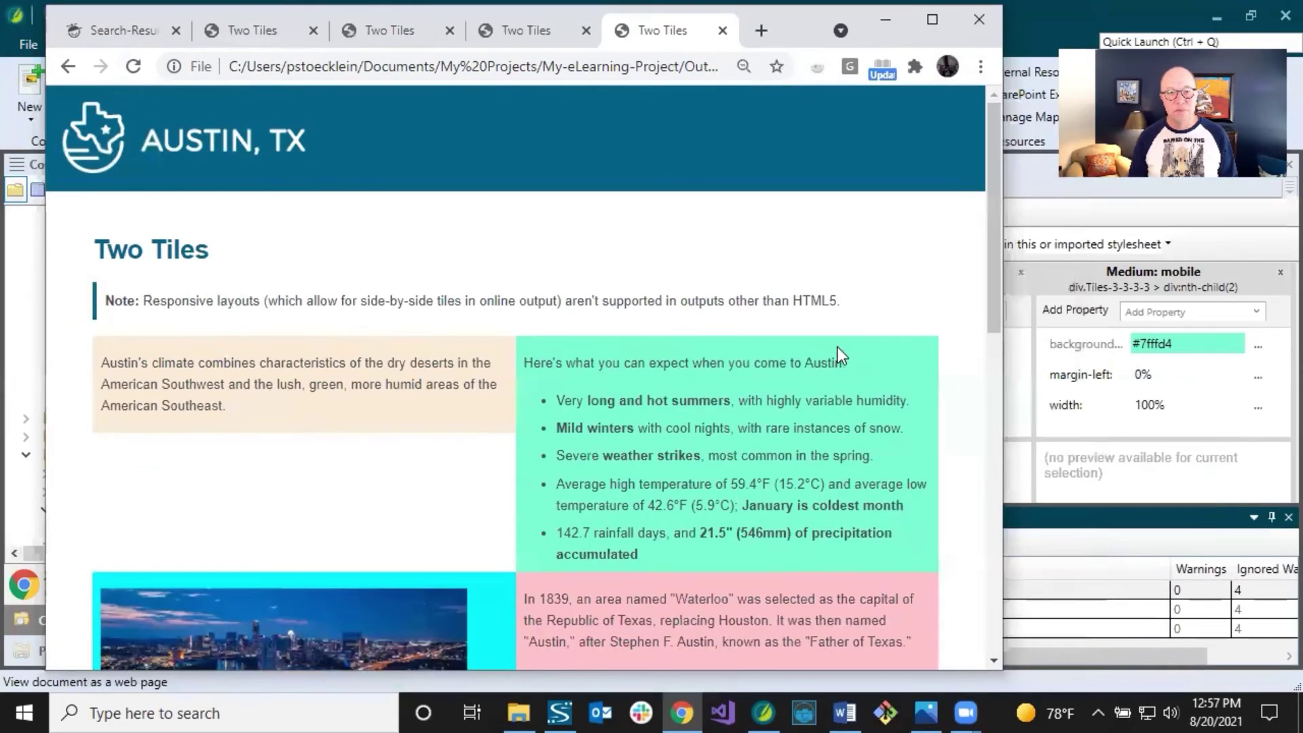
{"action": "scroll", "coordinate": [451, 222], "scroll_direction": "down", "scroll_amount": 3}
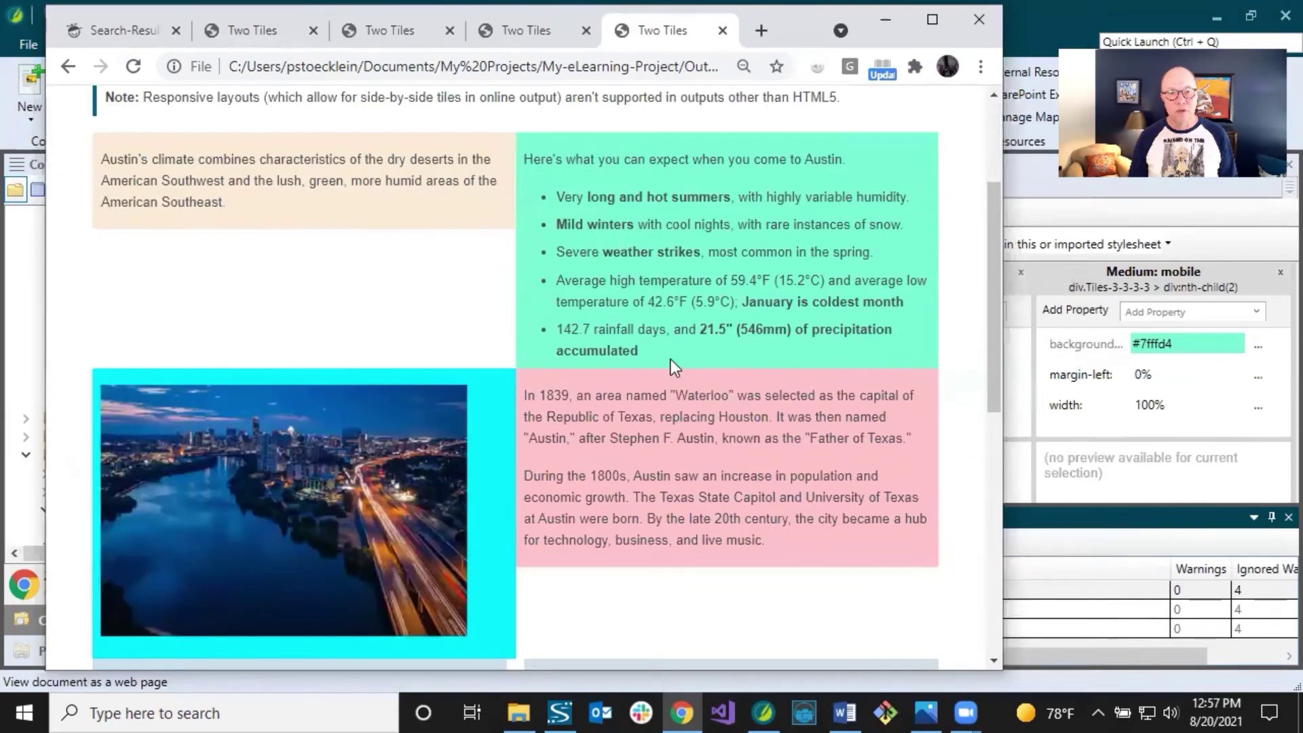
{"action": "scroll", "coordinate": [671, 365], "scroll_direction": "down", "scroll_amount": 3}
{"action": "scroll", "coordinate": [671, 366], "scroll_direction": "up", "scroll_amount": 5}
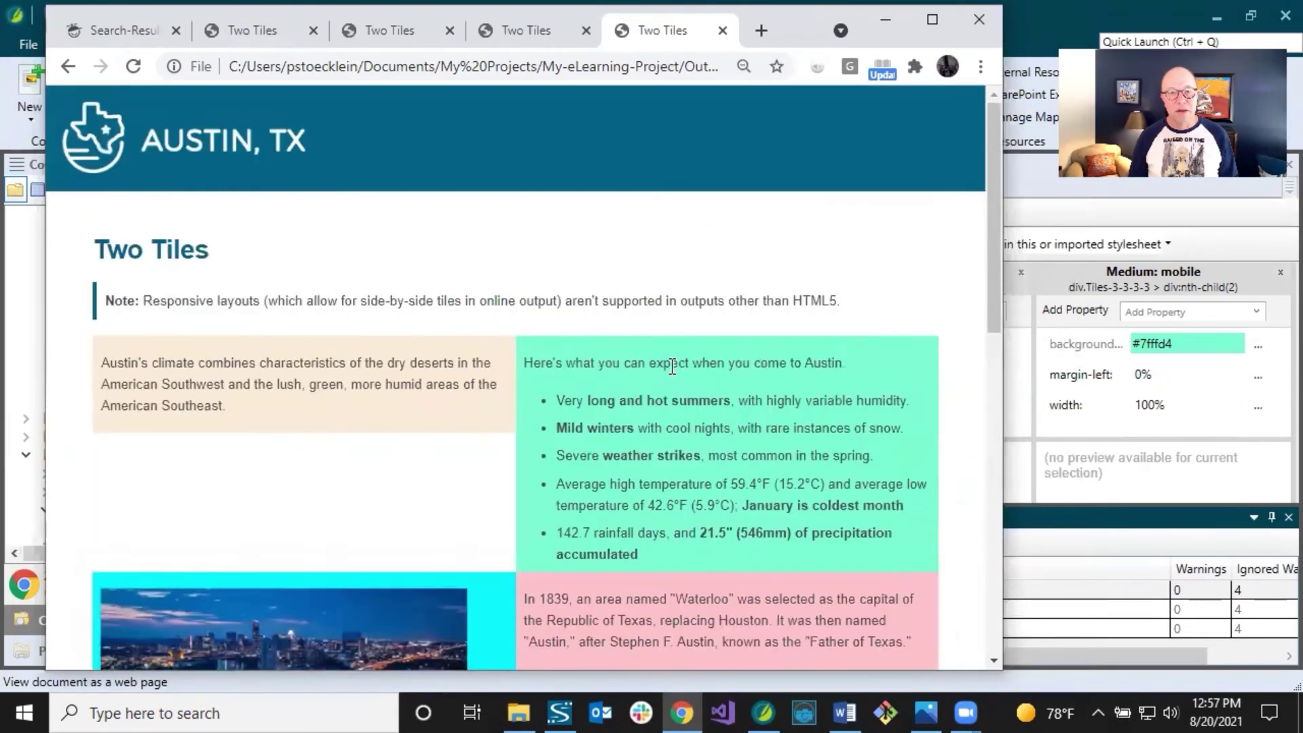
{"action": "scroll", "coordinate": [674, 369], "scroll_direction": "down", "scroll_amount": 2}
{"action": "scroll", "coordinate": [675, 369], "scroll_direction": "up", "scroll_amount": 2}
{"action": "left_click", "coordinate": [931, 19]}
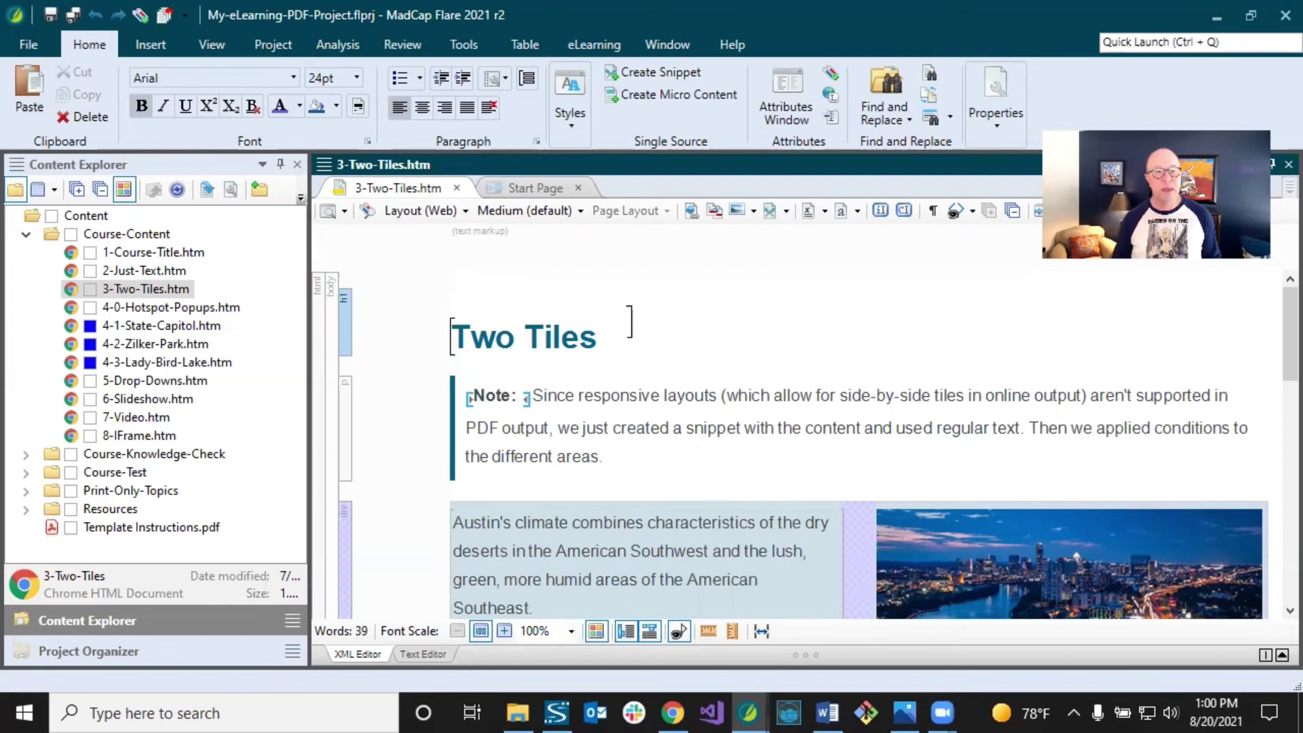
Look at the eLearning and the eLearning and PDF factory templates for a new project, and close the wizard without creating one.
{"action": "left_click", "coordinate": [43, 46]}
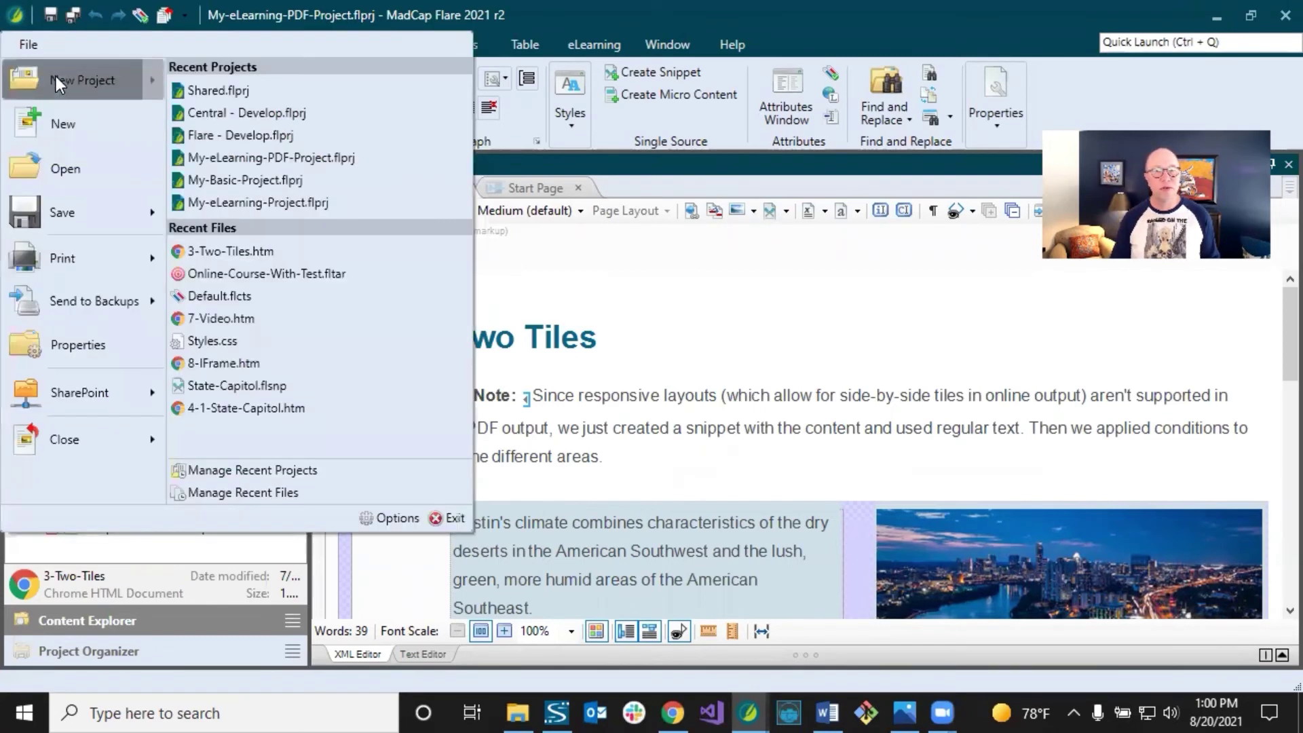
{"action": "left_click", "coordinate": [579, 406]}
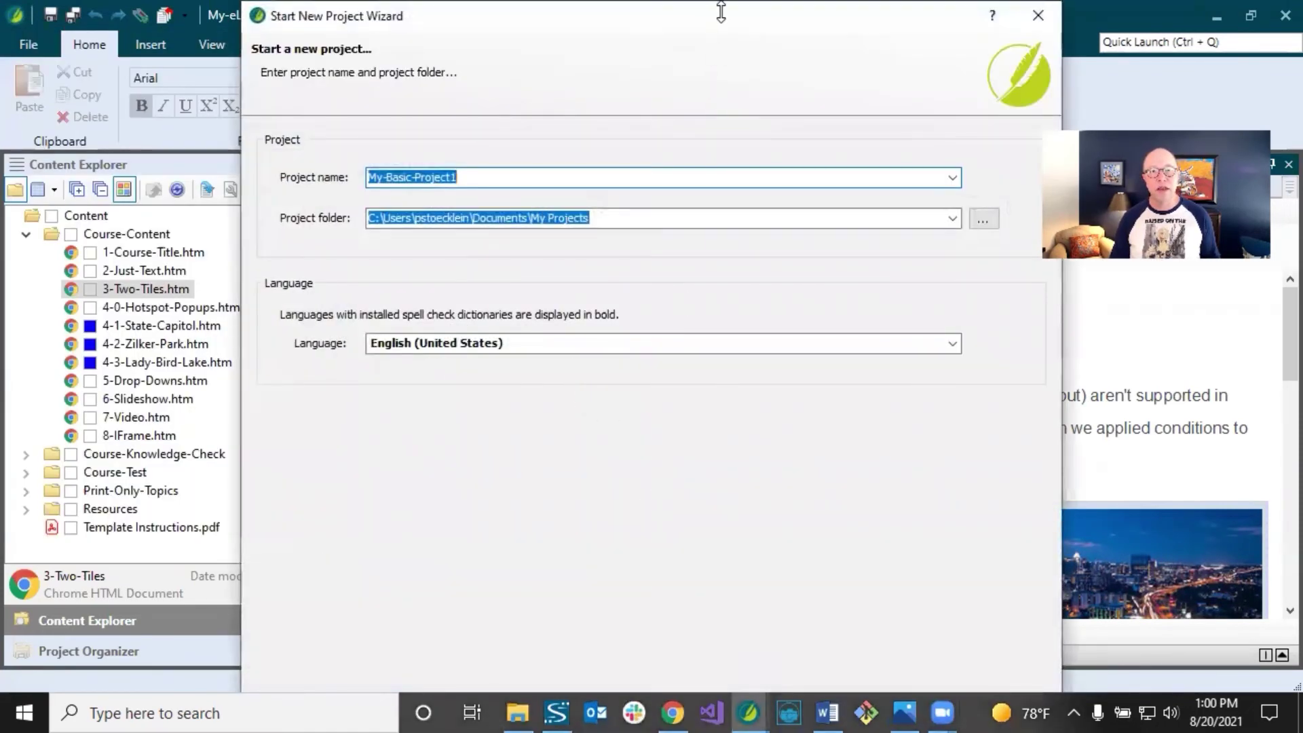
{"action": "key", "text": "Escape"}
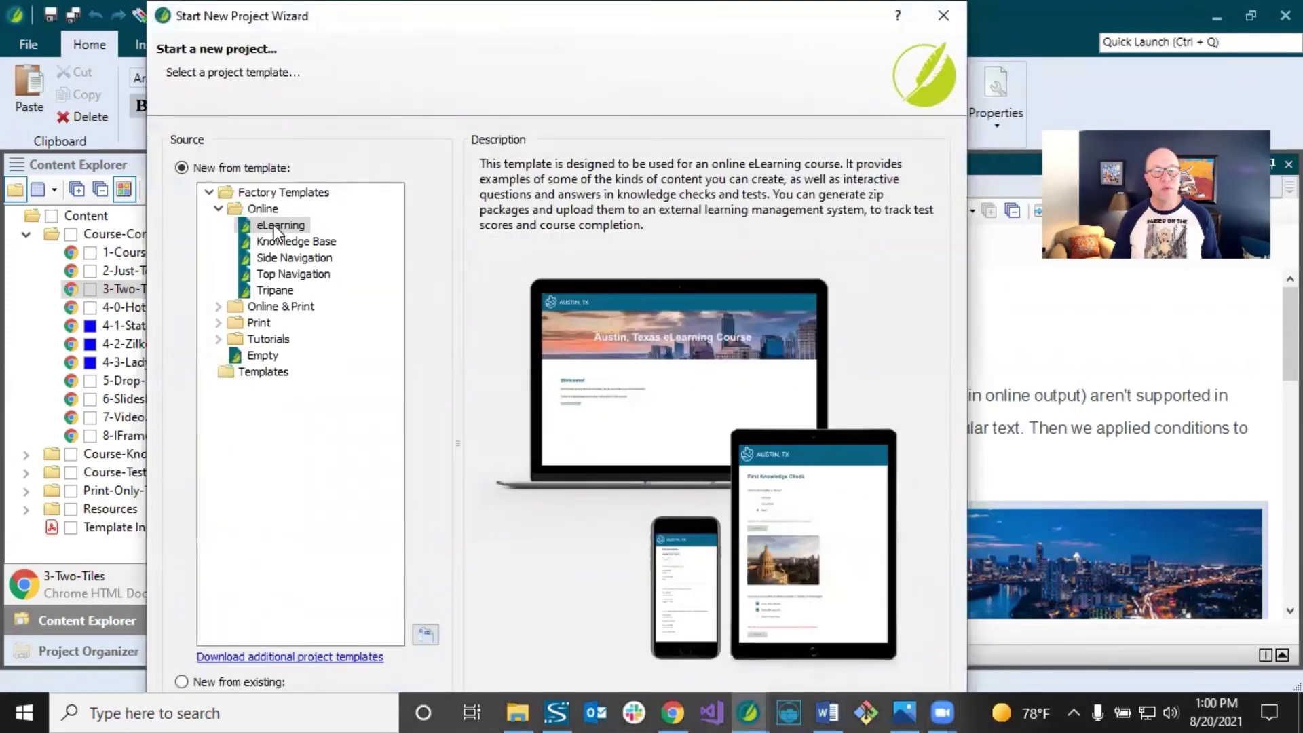
{"action": "left_click", "coordinate": [219, 306]}
{"action": "left_click", "coordinate": [299, 325]}
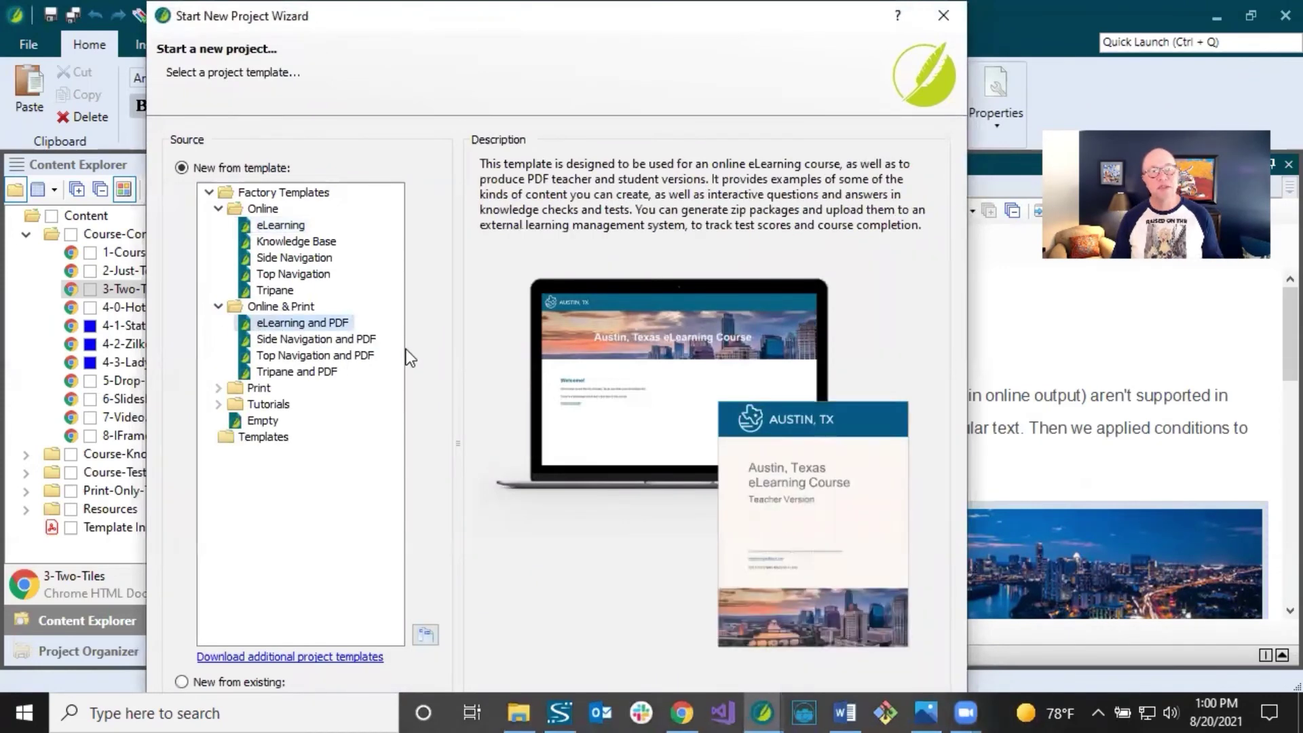
{"action": "left_click", "coordinate": [942, 15]}
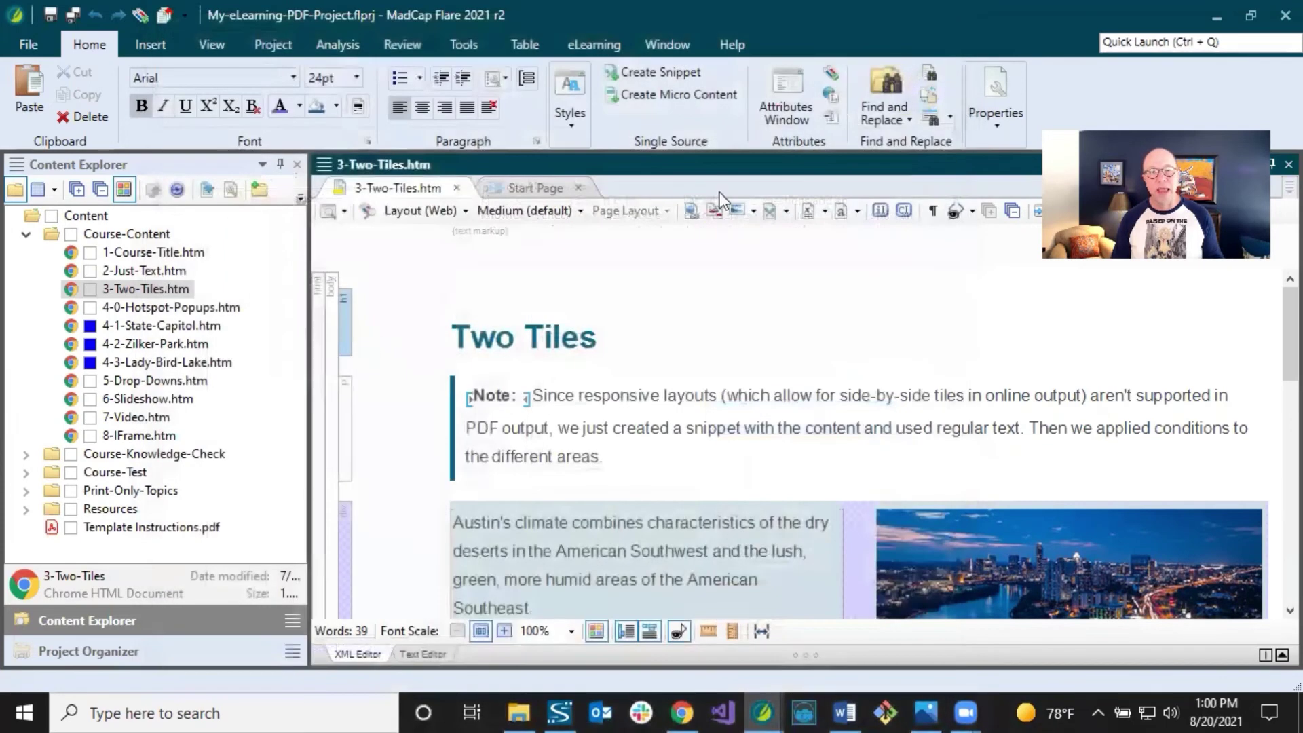
Examine the online tile div and the conditioned Climate snippet block below it in 3-Two-Tiles.htm.
{"action": "left_click", "coordinate": [549, 352]}
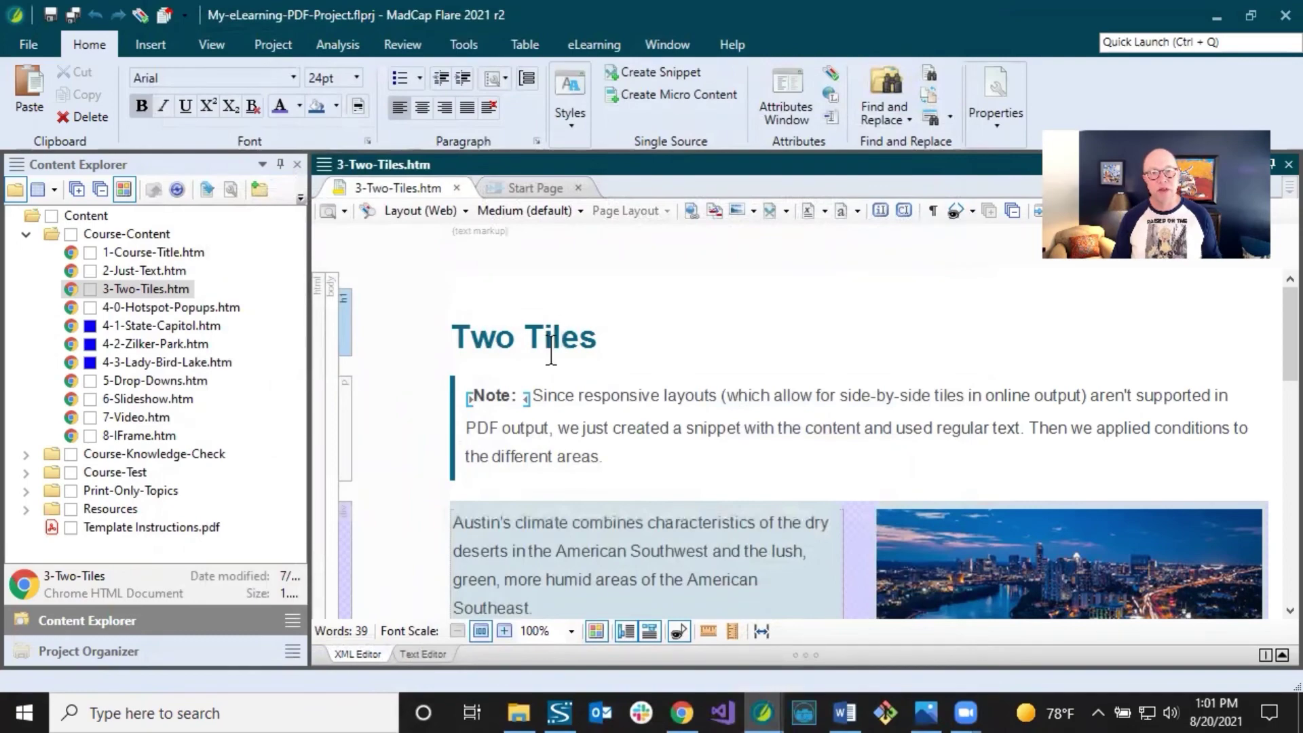
{"action": "scroll", "coordinate": [532, 337], "scroll_direction": "down", "scroll_amount": 1}
{"action": "scroll", "coordinate": [531, 338], "scroll_direction": "up", "scroll_amount": 1}
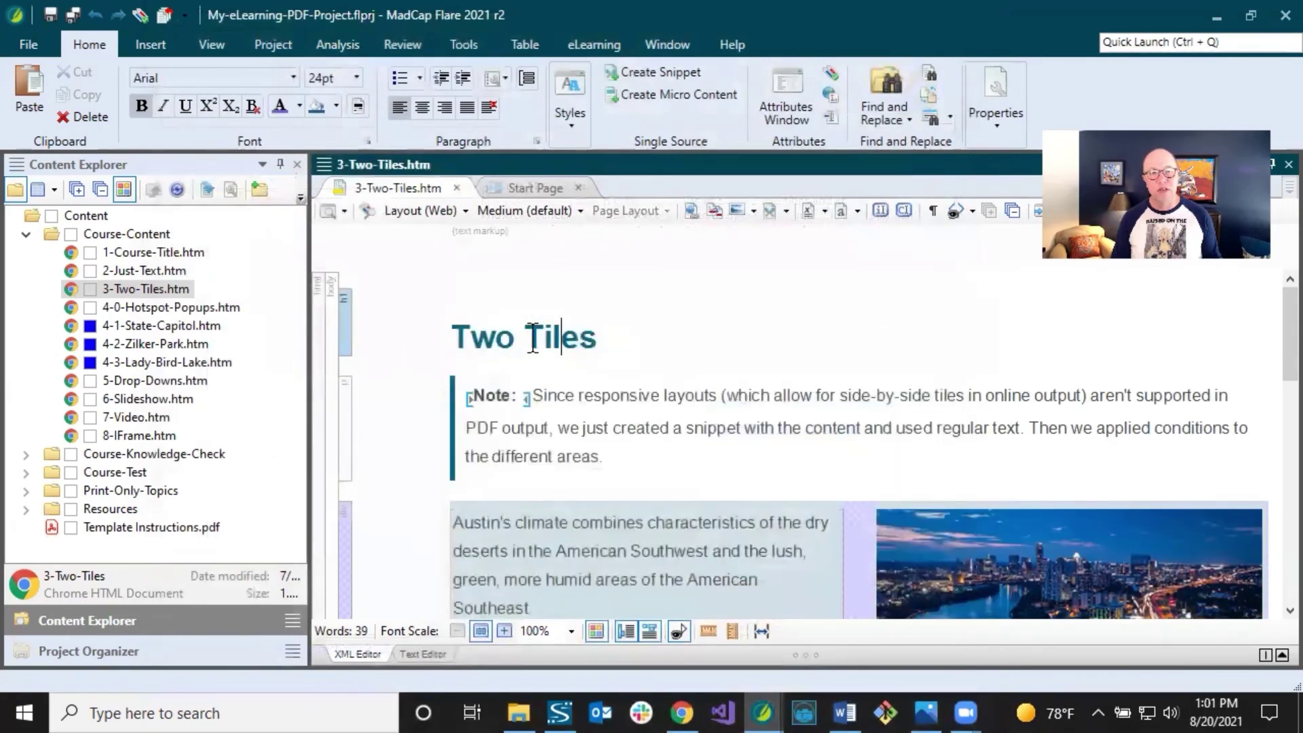
{"action": "scroll", "coordinate": [590, 445], "scroll_direction": "down", "scroll_amount": 2}
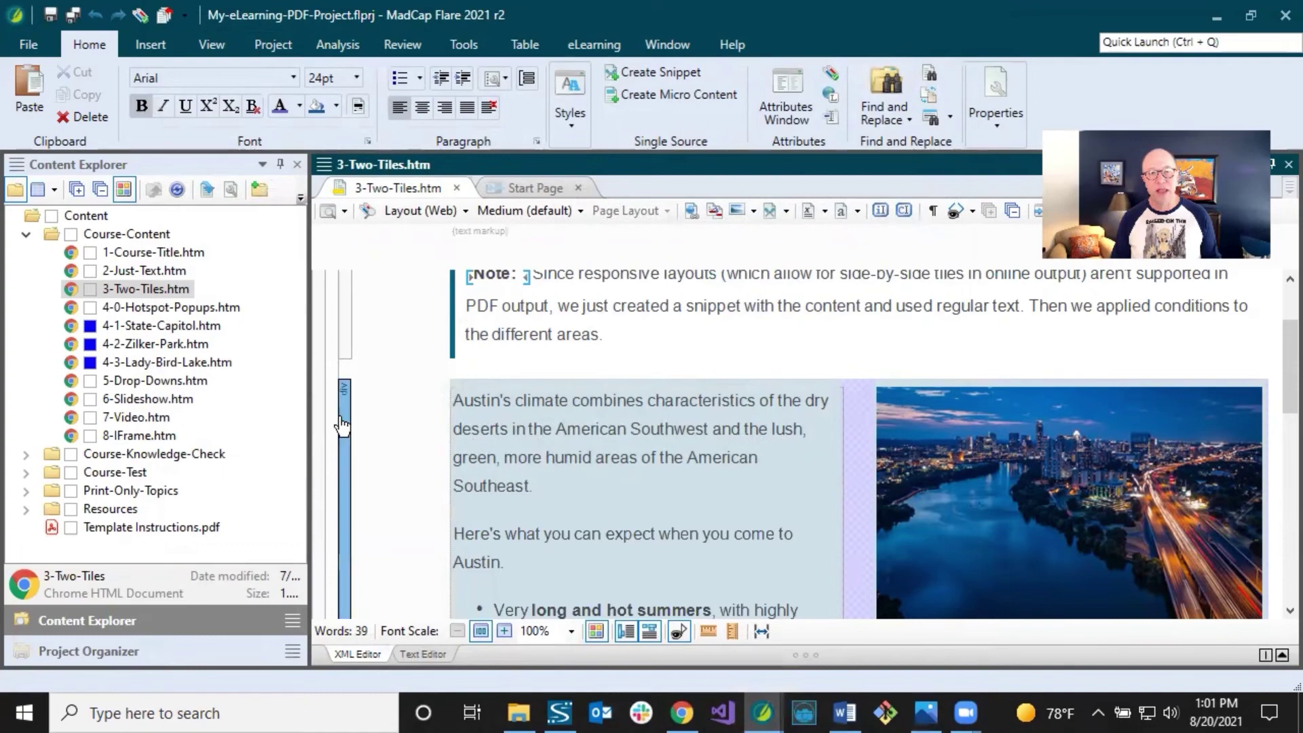
{"action": "scroll", "coordinate": [636, 418], "scroll_direction": "down", "scroll_amount": 8}
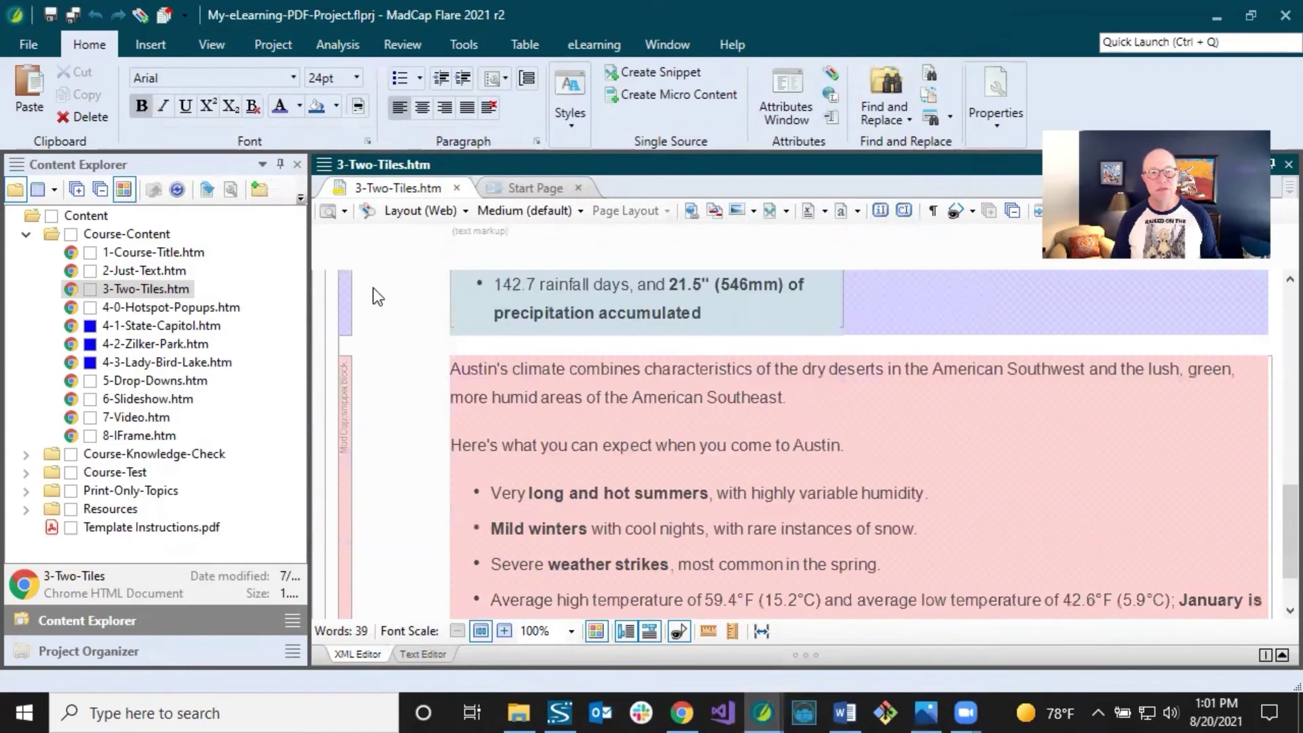
{"action": "mouse_move", "coordinate": [350, 287]}
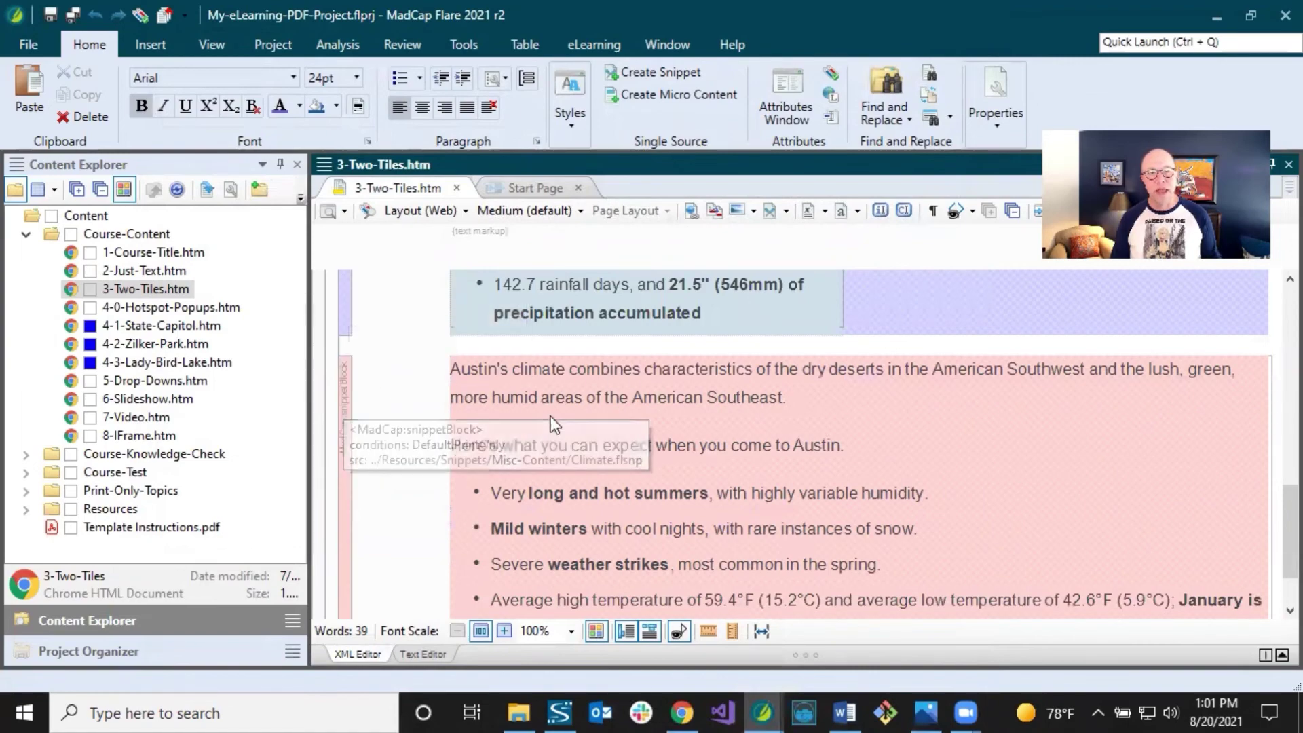
Compare the print-only Climate snippet with the online tiles and the note above them in 3-Two-Tiles.htm.
{"action": "scroll", "coordinate": [581, 394], "scroll_direction": "down", "scroll_amount": 1}
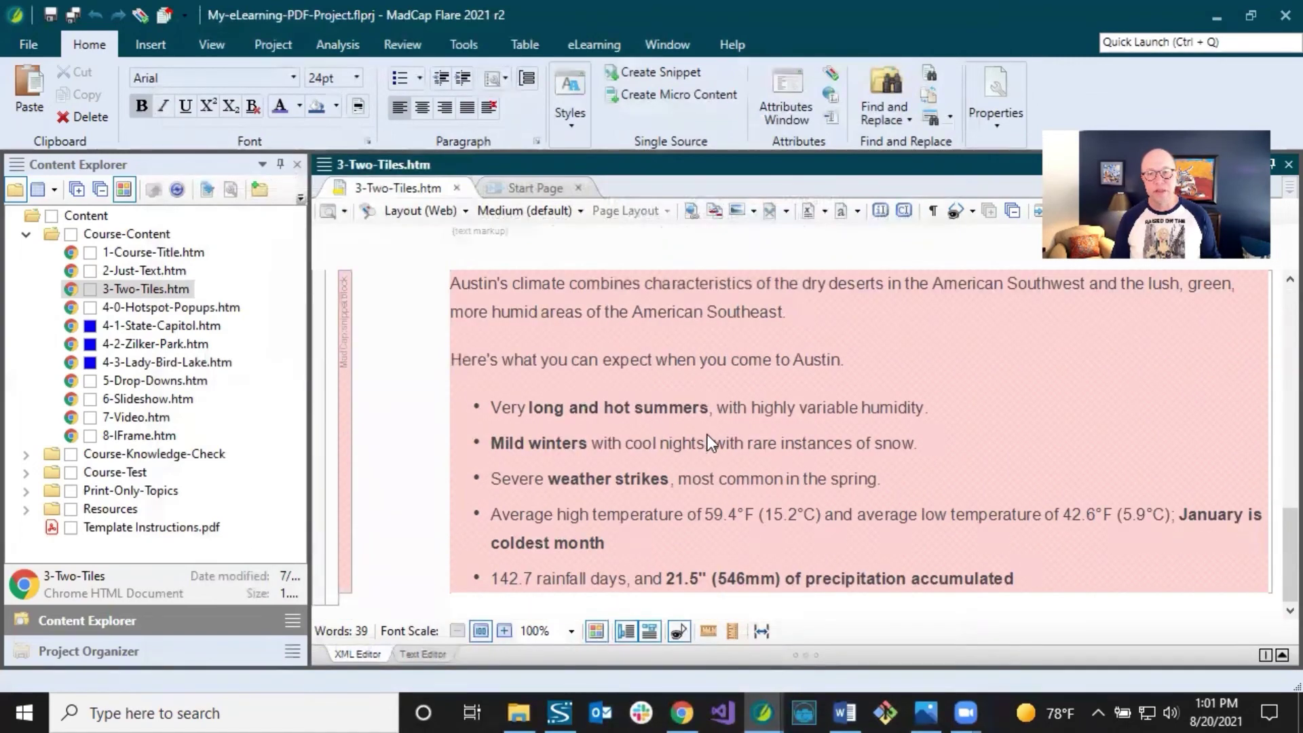
{"action": "scroll", "coordinate": [707, 435], "scroll_direction": "up", "scroll_amount": 3}
{"action": "scroll", "coordinate": [707, 434], "scroll_direction": "down", "scroll_amount": 3}
{"action": "scroll", "coordinate": [707, 435], "scroll_direction": "up", "scroll_amount": 7}
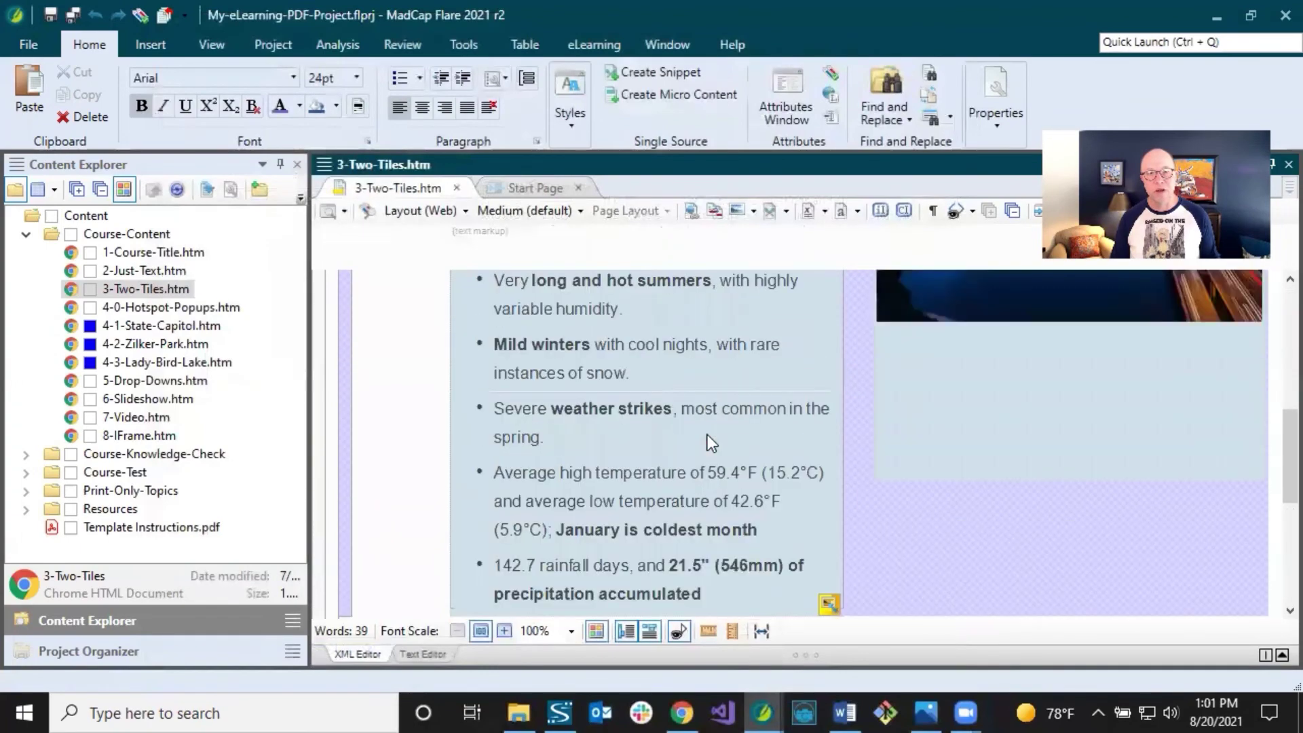
{"action": "scroll", "coordinate": [707, 434], "scroll_direction": "up", "scroll_amount": 3}
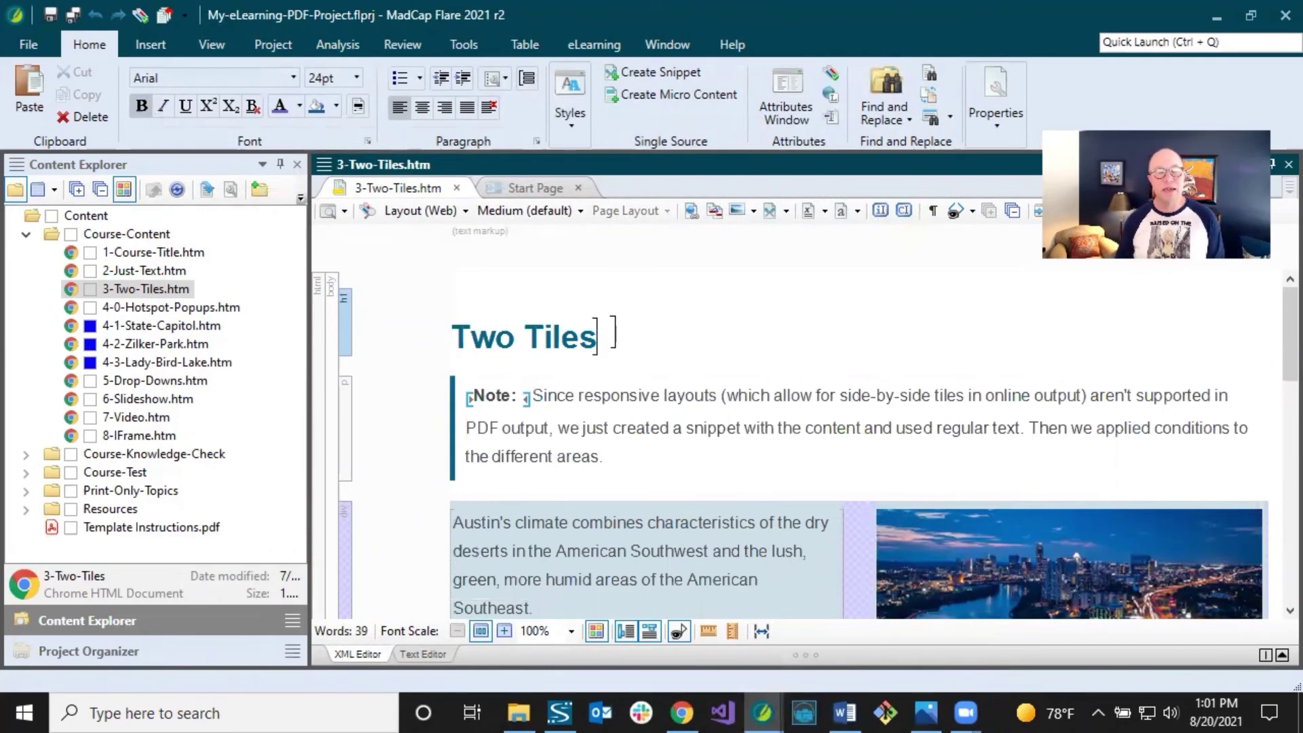
{"action": "scroll", "coordinate": [613, 332], "scroll_direction": "down", "scroll_amount": 3}
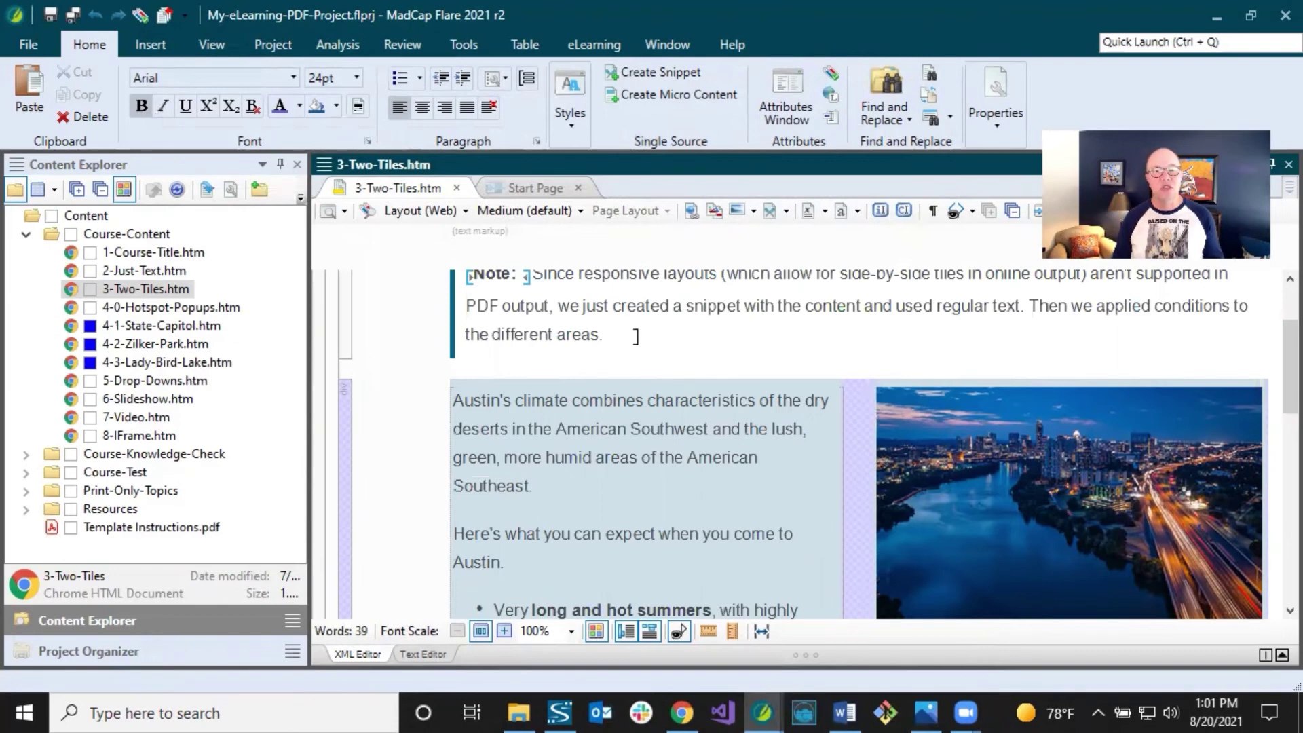
Examine the note, the Climate snippet tile and the skyline image tile in the online two-tile div.
{"action": "left_click", "coordinate": [636, 336]}
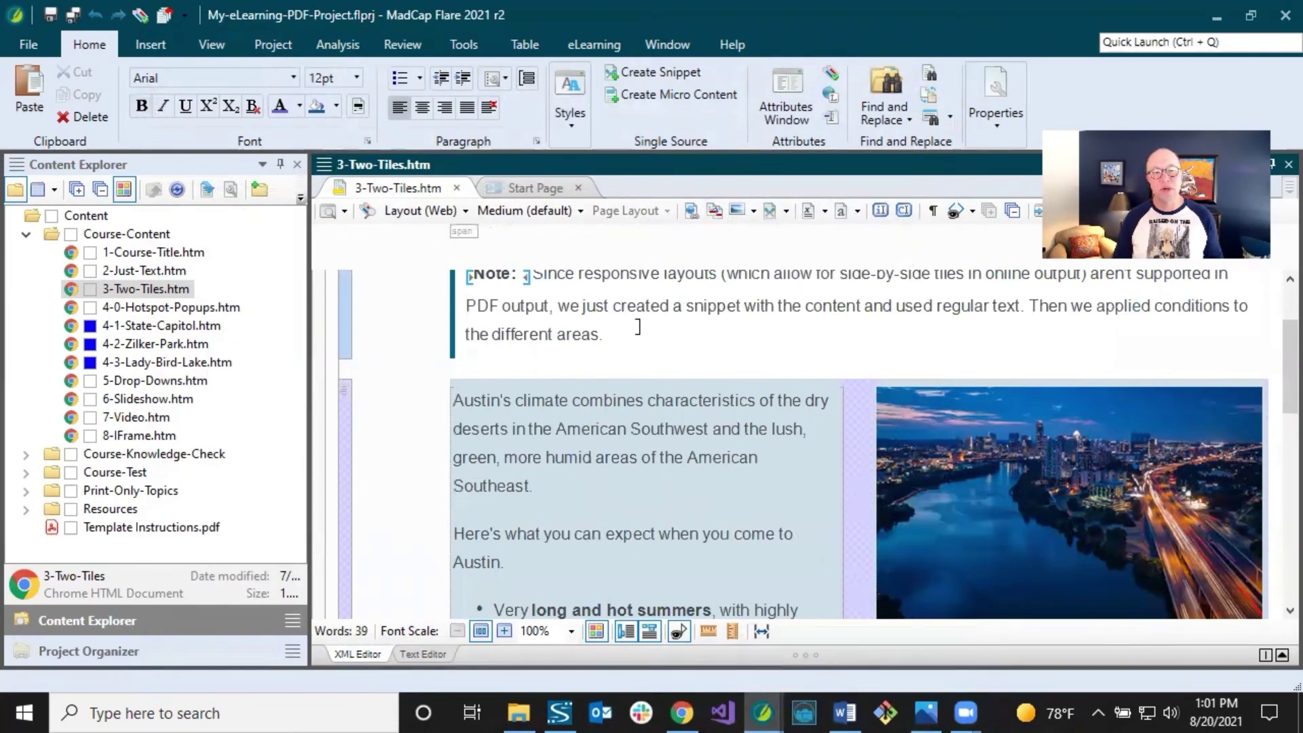
{"action": "left_click", "coordinate": [626, 434]}
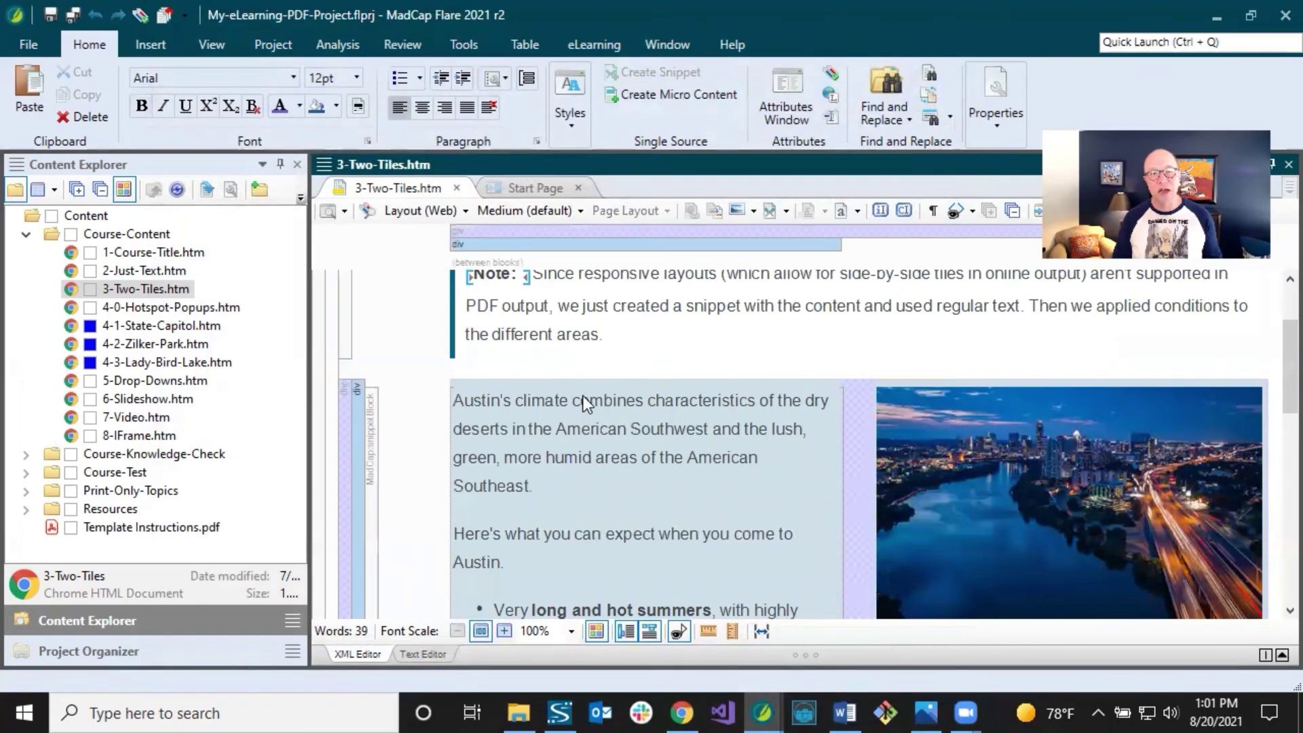
{"action": "scroll", "coordinate": [593, 519], "scroll_direction": "down", "scroll_amount": 3}
{"action": "scroll", "coordinate": [579, 405], "scroll_direction": "up", "scroll_amount": 3}
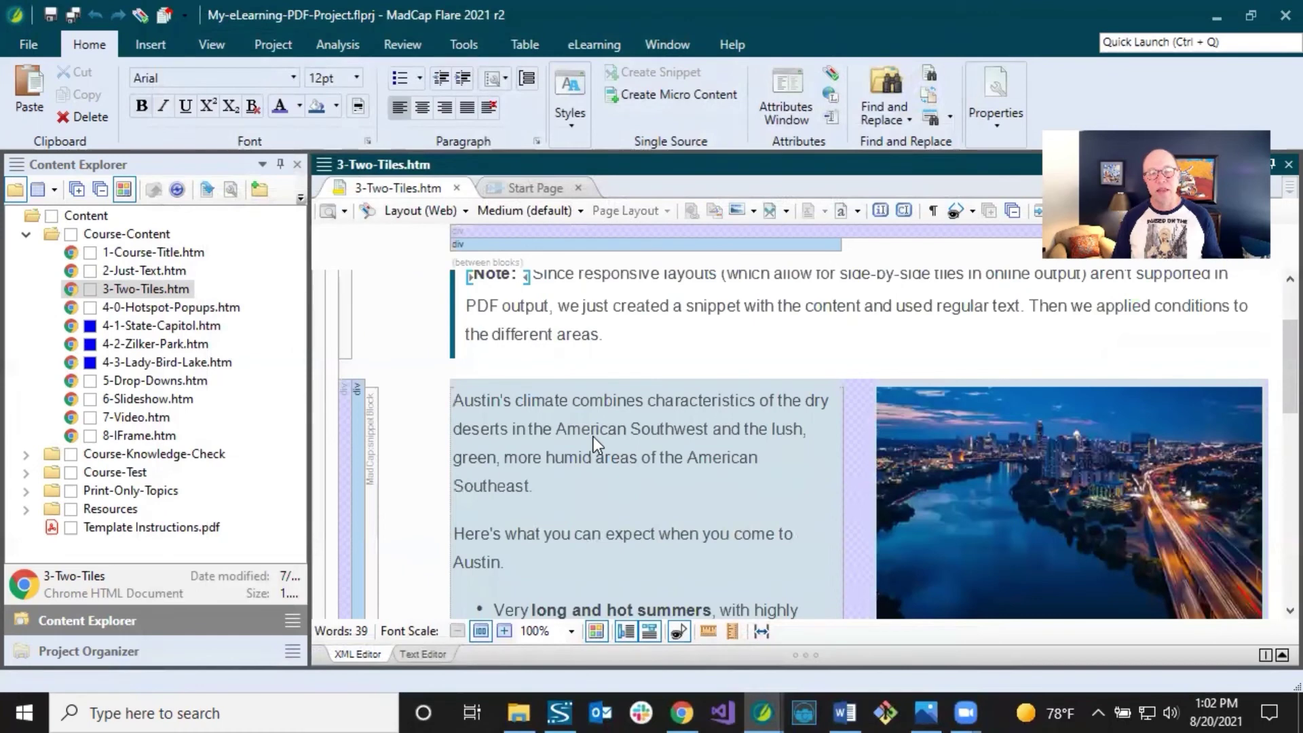
{"action": "left_click", "coordinate": [894, 434]}
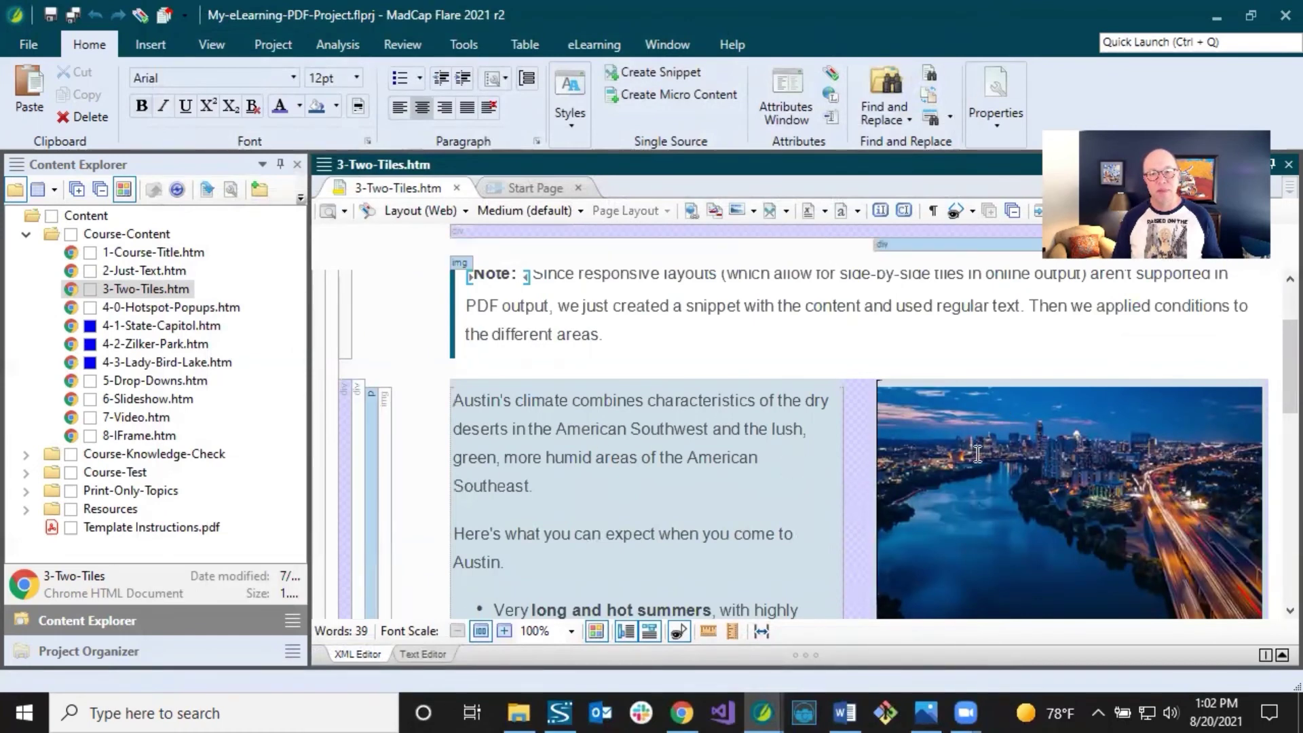
{"action": "scroll", "coordinate": [758, 376], "scroll_direction": "down", "scroll_amount": 4}
{"action": "scroll", "coordinate": [758, 376], "scroll_direction": "up", "scroll_amount": 4}
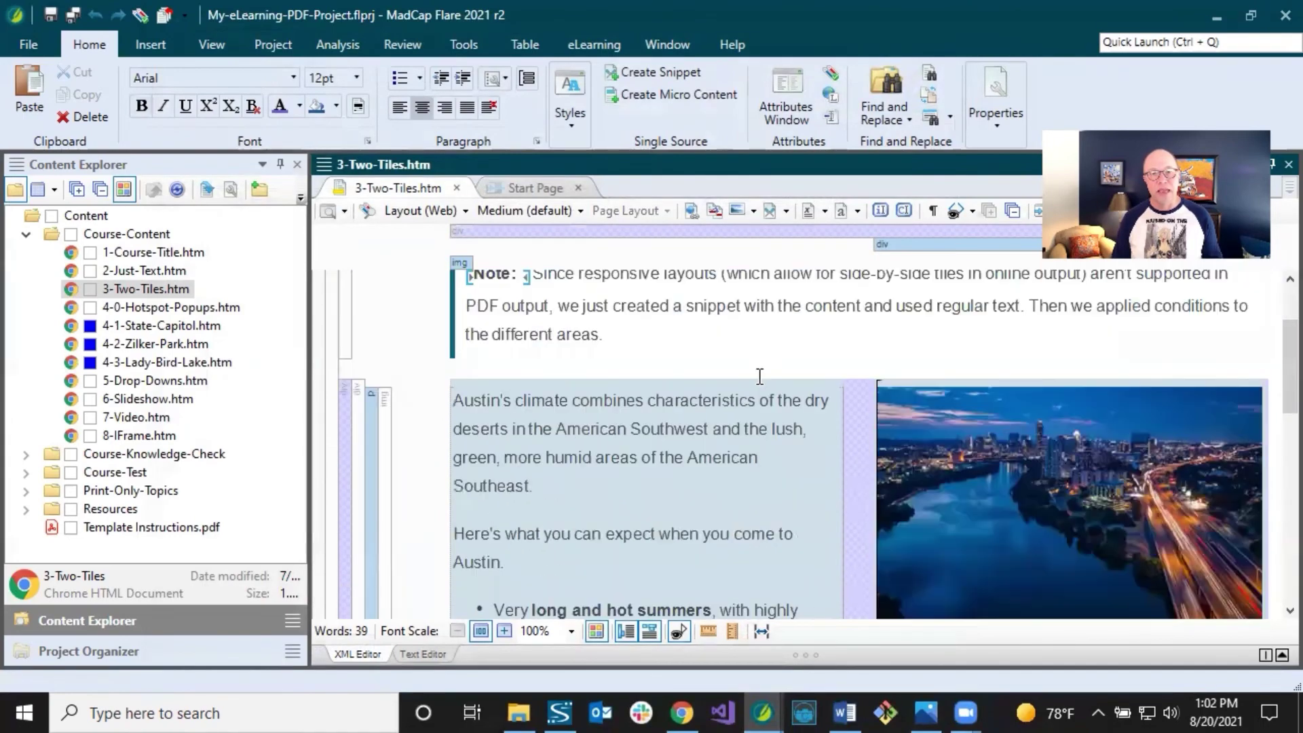
{"action": "scroll", "coordinate": [757, 376], "scroll_direction": "down", "scroll_amount": 1}
{"action": "scroll", "coordinate": [756, 376], "scroll_direction": "up", "scroll_amount": 1}
{"action": "left_click", "coordinate": [604, 418]}
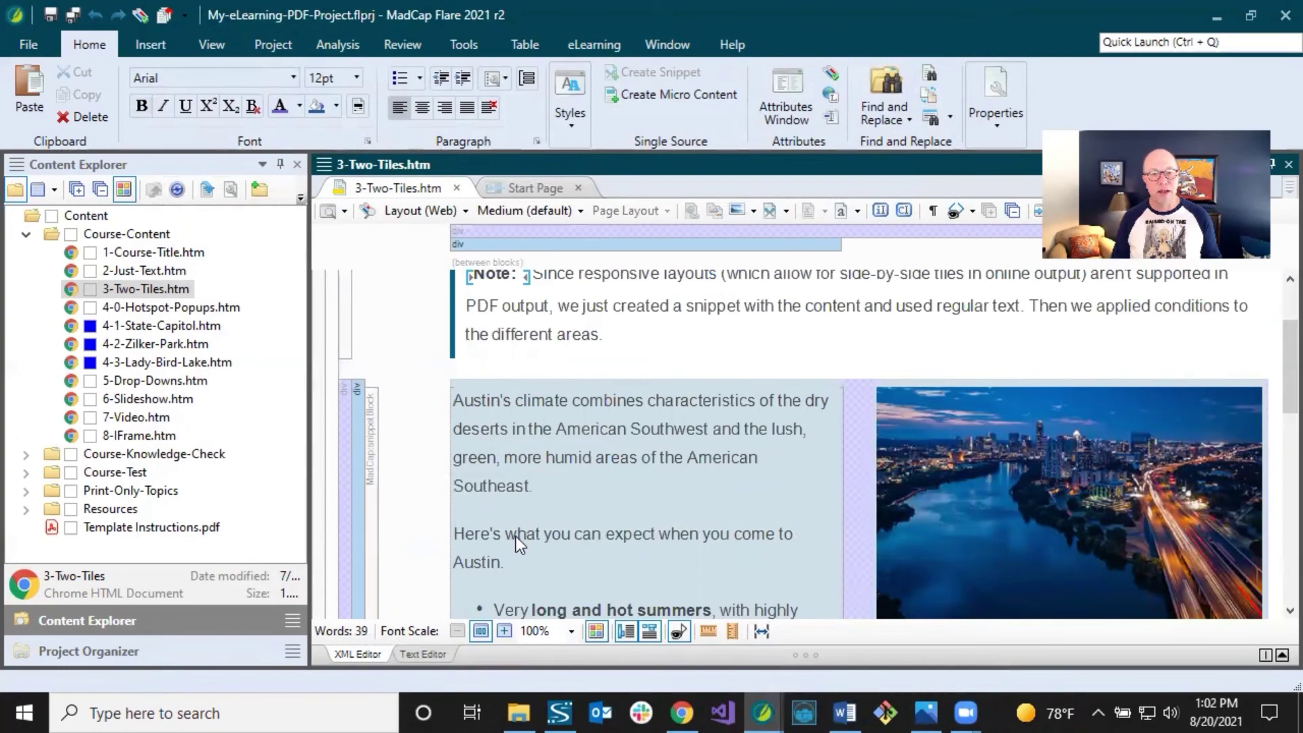
{"action": "scroll", "coordinate": [502, 523], "scroll_direction": "up", "scroll_amount": 1}
{"action": "scroll", "coordinate": [483, 512], "scroll_direction": "down", "scroll_amount": 1}
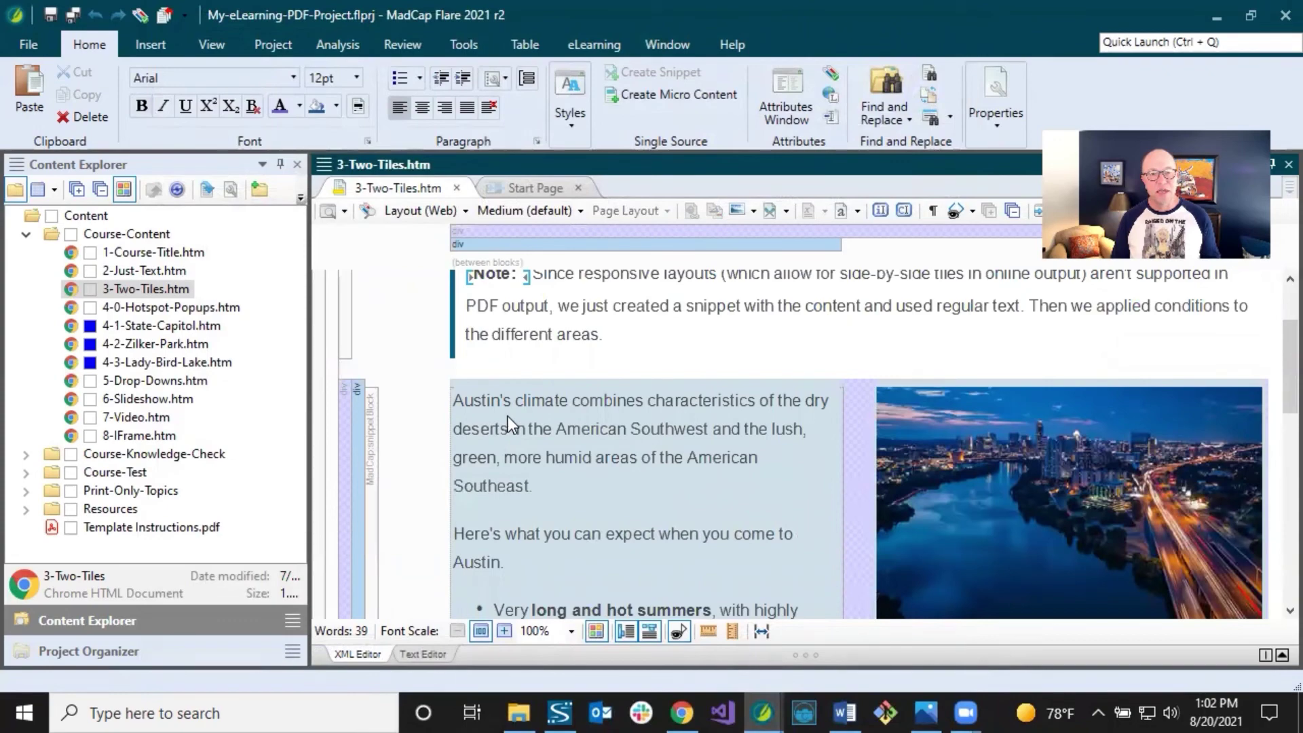
Open the Climate snippet from its tile, locate its file in the Misc-Content folder, and inspect its text.
{"action": "right_click", "coordinate": [580, 421]}
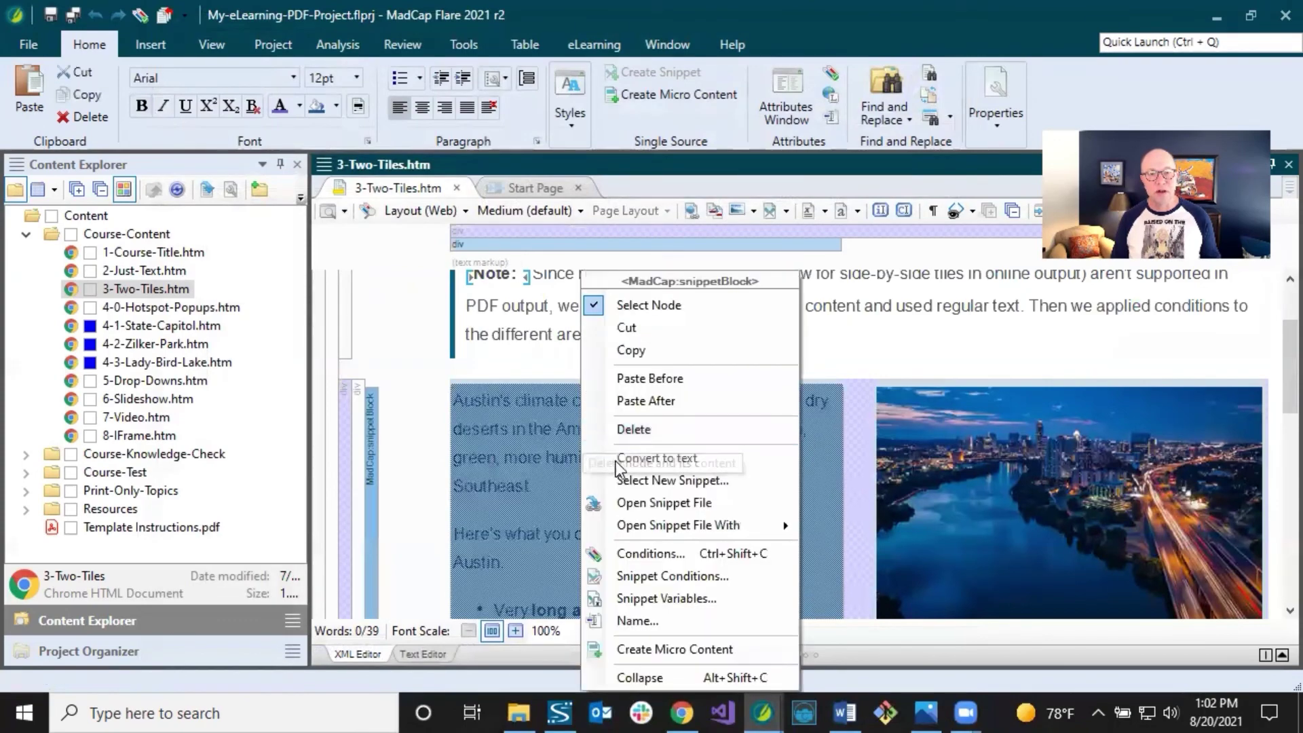
{"action": "left_click", "coordinate": [630, 503]}
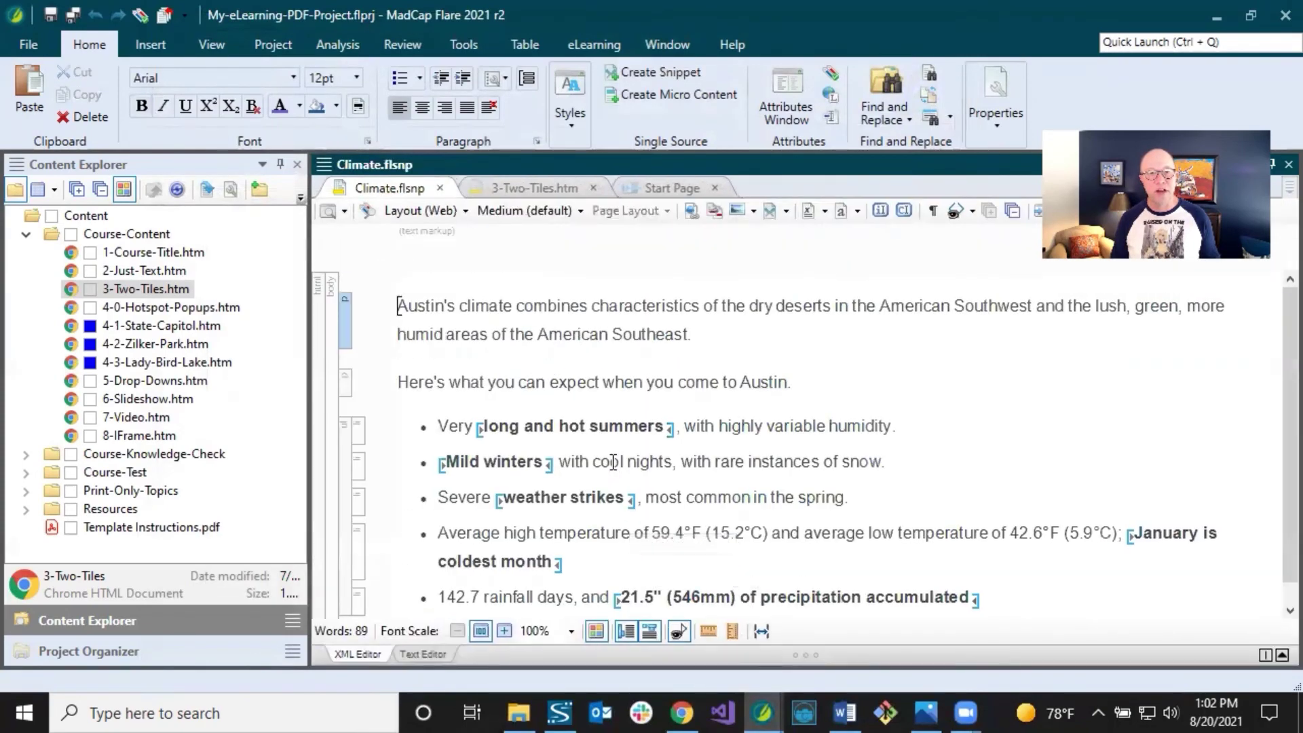
{"action": "right_click", "coordinate": [550, 328]}
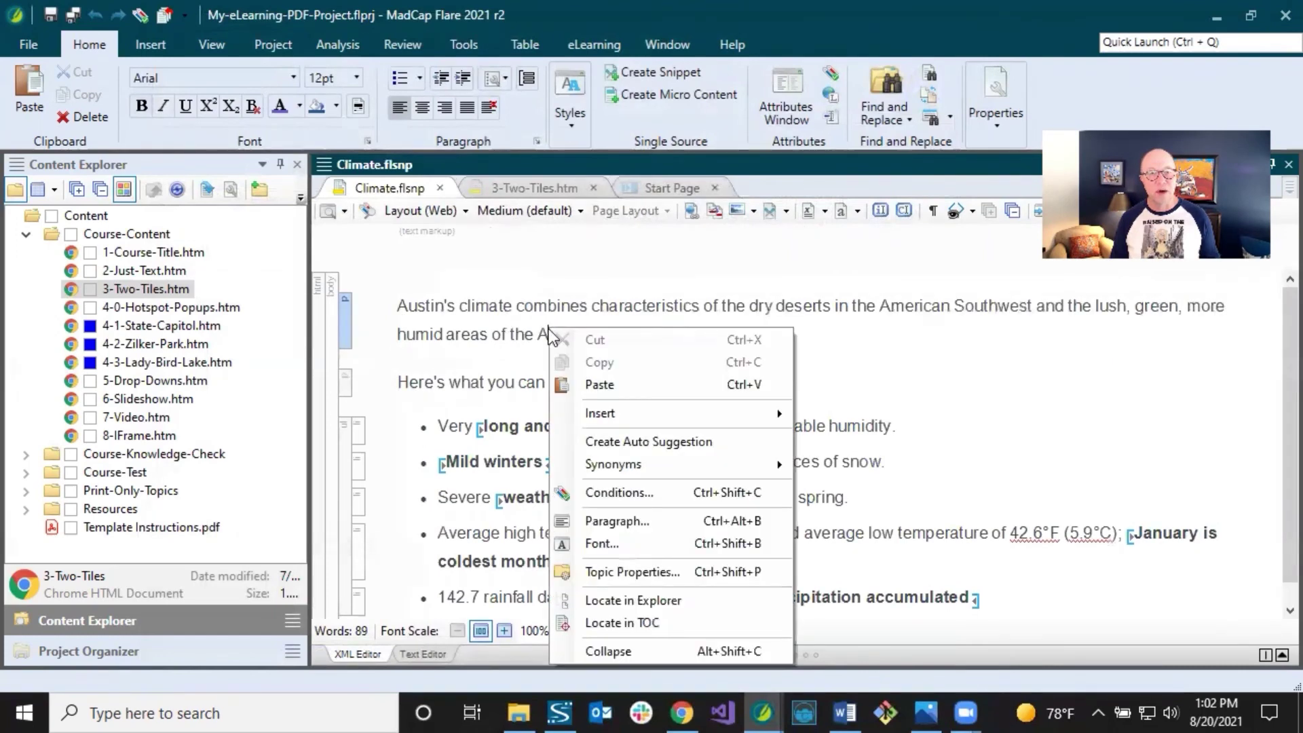
{"action": "left_click", "coordinate": [621, 600]}
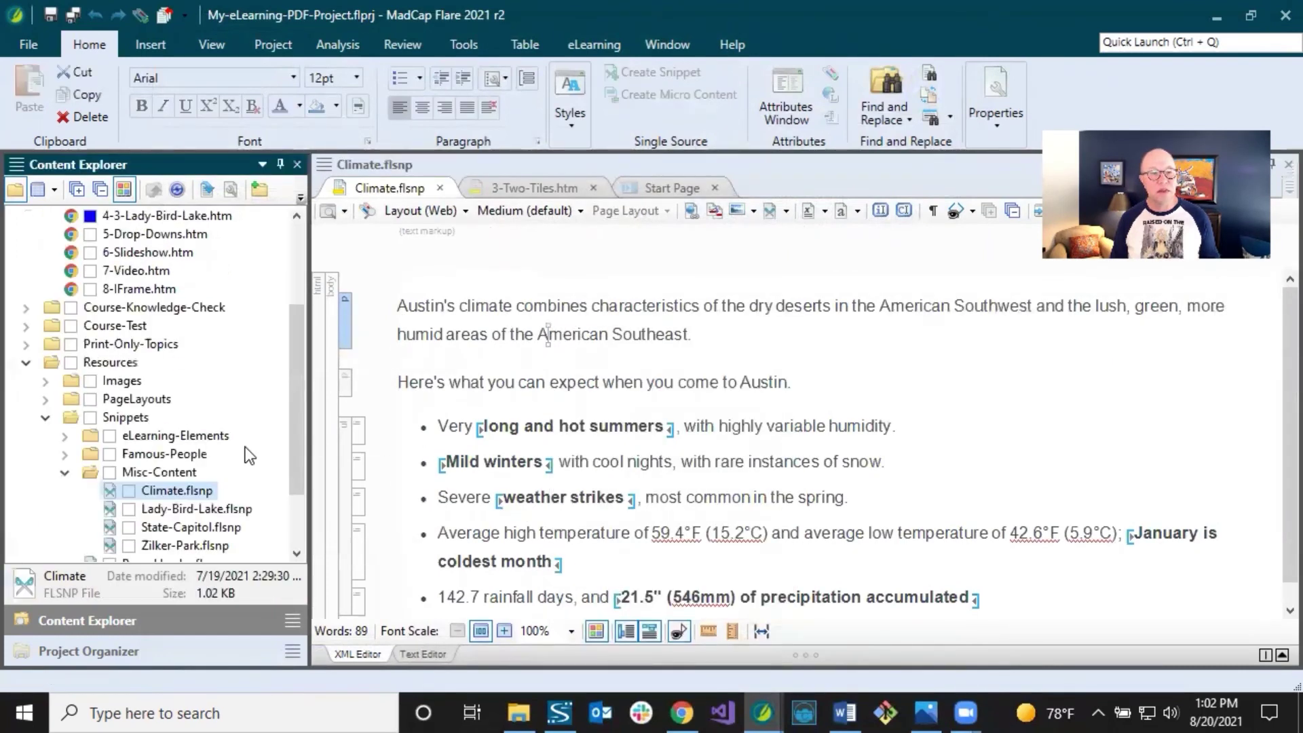
{"action": "left_click_drag", "start_coordinate": [295, 393], "coordinate": [294, 414]}
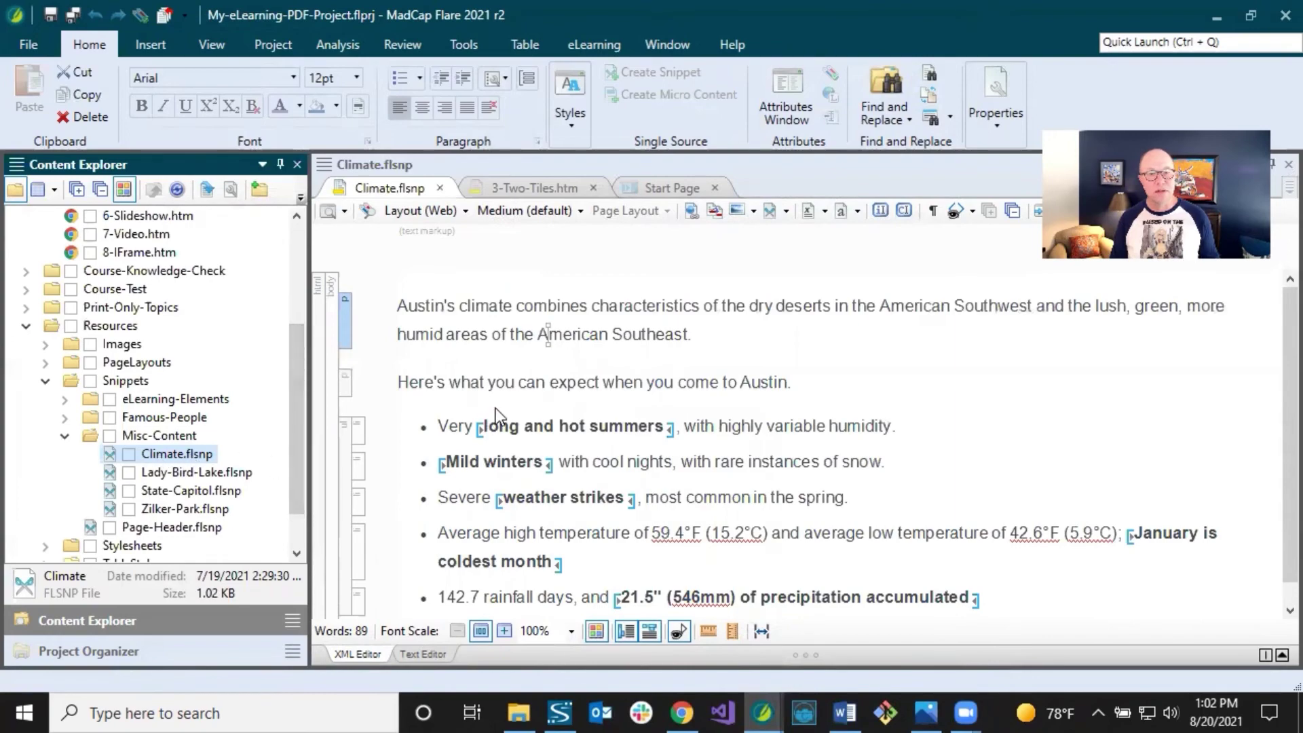
{"action": "left_click_drag", "start_coordinate": [500, 425], "coordinate": [562, 437]}
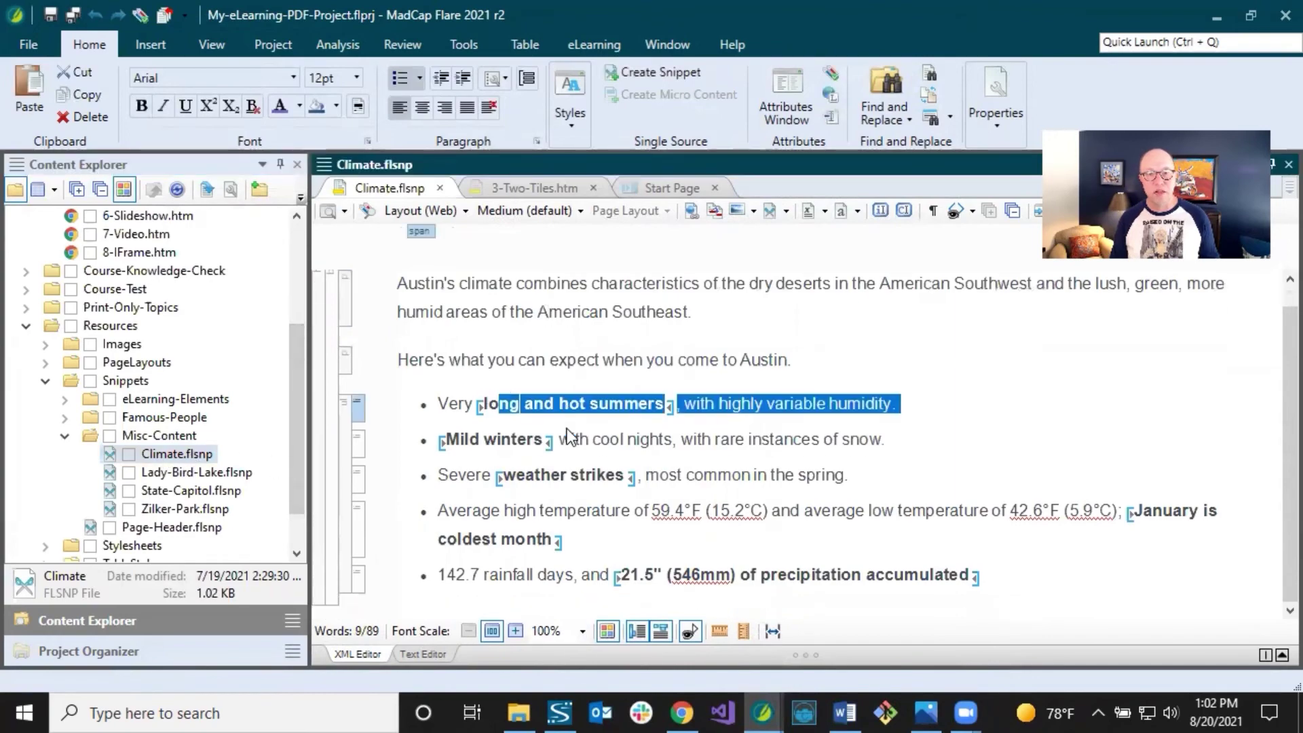
Return to 3-Two-Tiles.htm and compare the Climate snippet in the online tile with its print-only copy.
{"action": "left_click", "coordinate": [547, 190]}
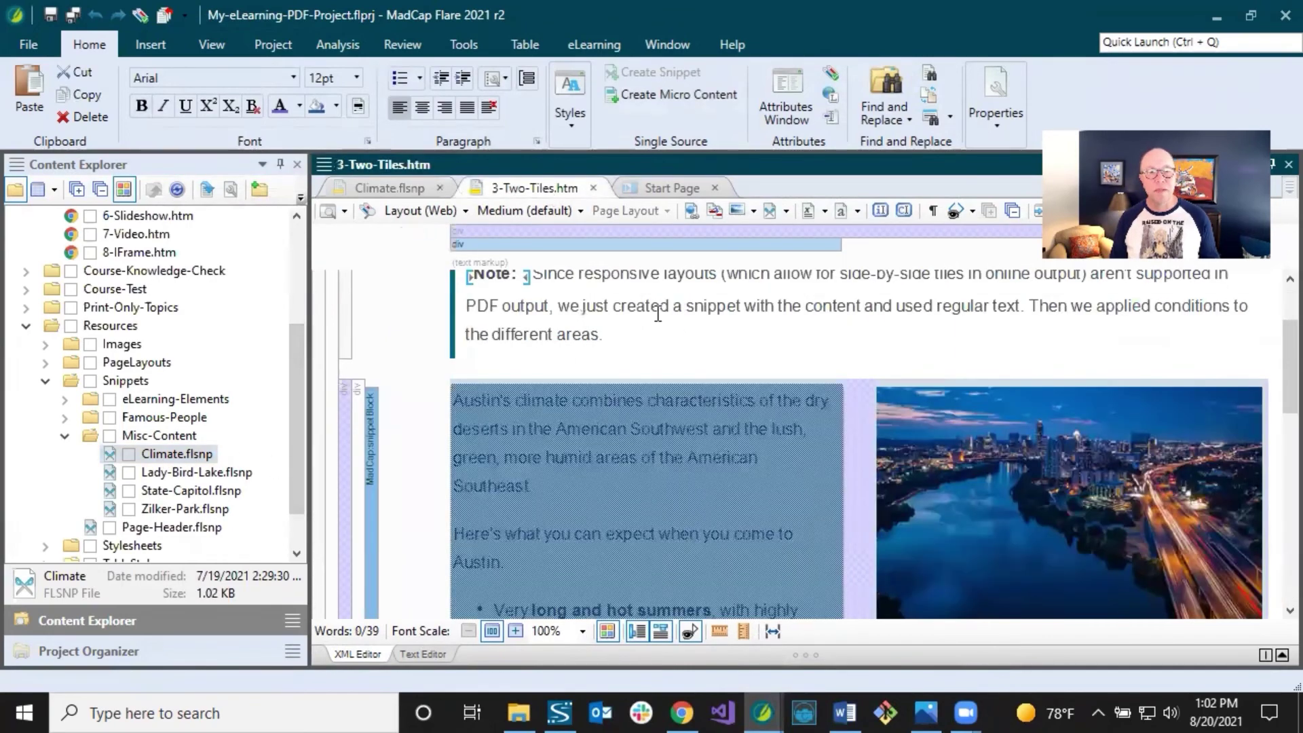
{"action": "left_click", "coordinate": [593, 443]}
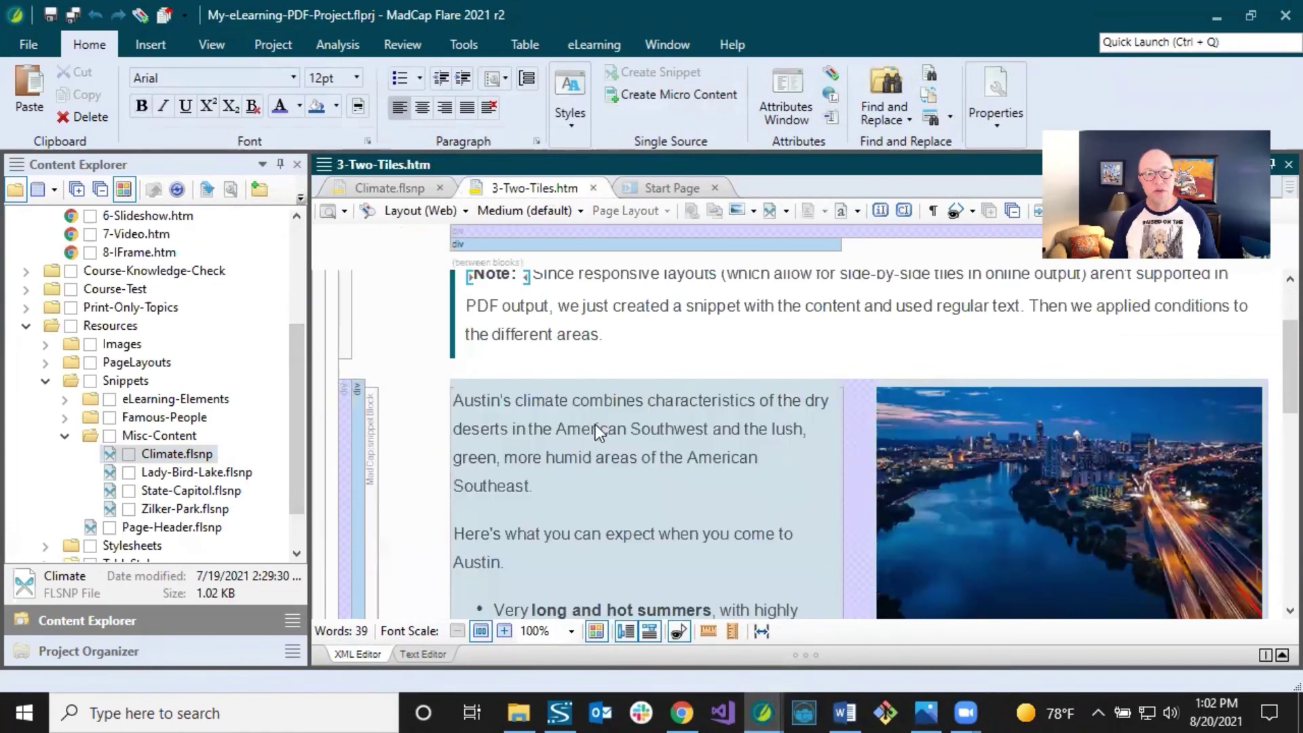
{"action": "scroll", "coordinate": [596, 425], "scroll_direction": "down", "scroll_amount": 8}
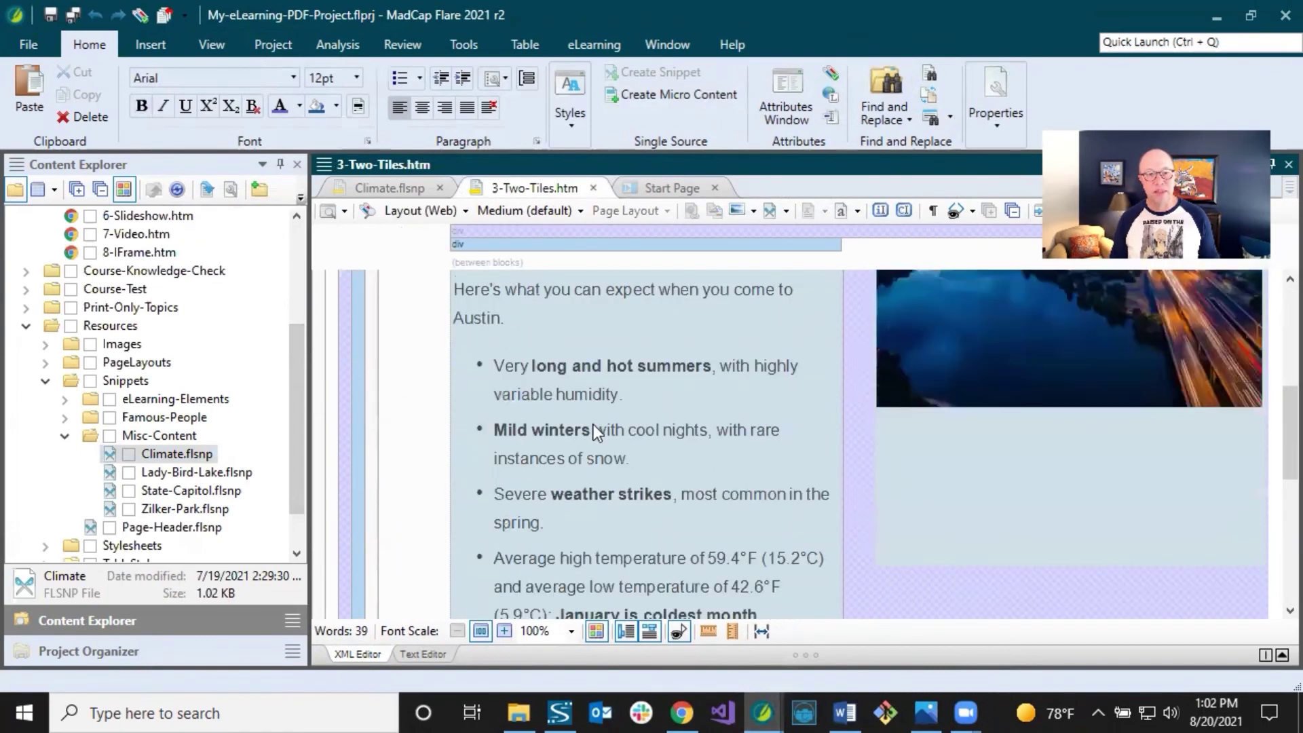
{"action": "scroll", "coordinate": [541, 353], "scroll_direction": "up", "scroll_amount": 2}
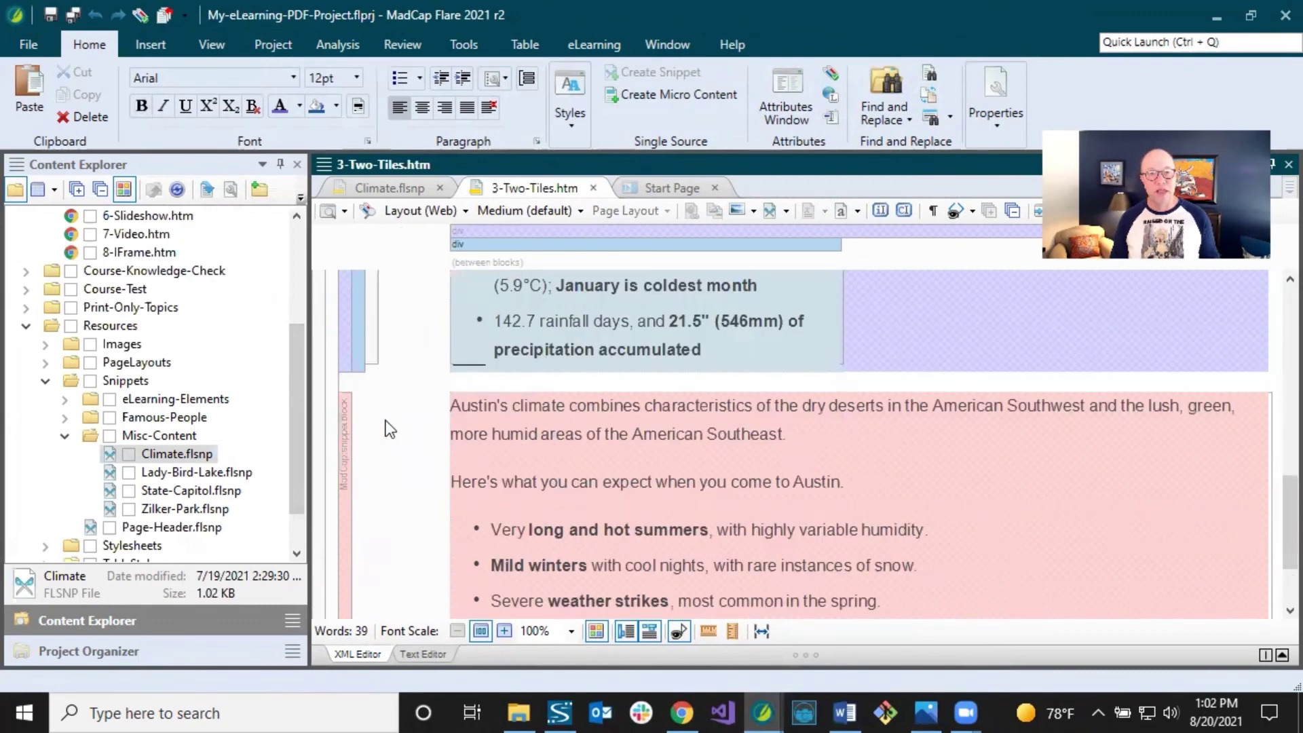
Open the Default condition tag set to review its tags, and return to 3-Two-Tiles.htm.
{"action": "left_click", "coordinate": [83, 652]}
{"action": "left_click", "coordinate": [27, 248]}
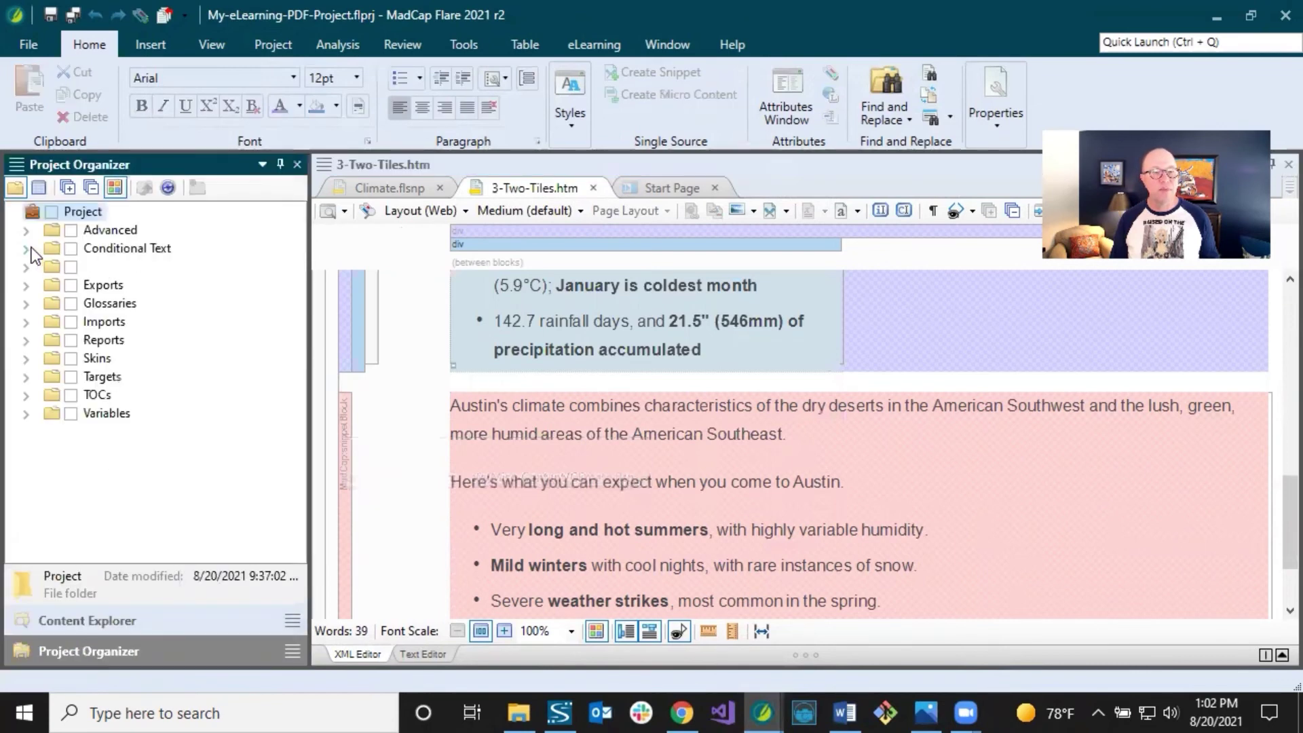
{"action": "double_click", "coordinate": [115, 271]}
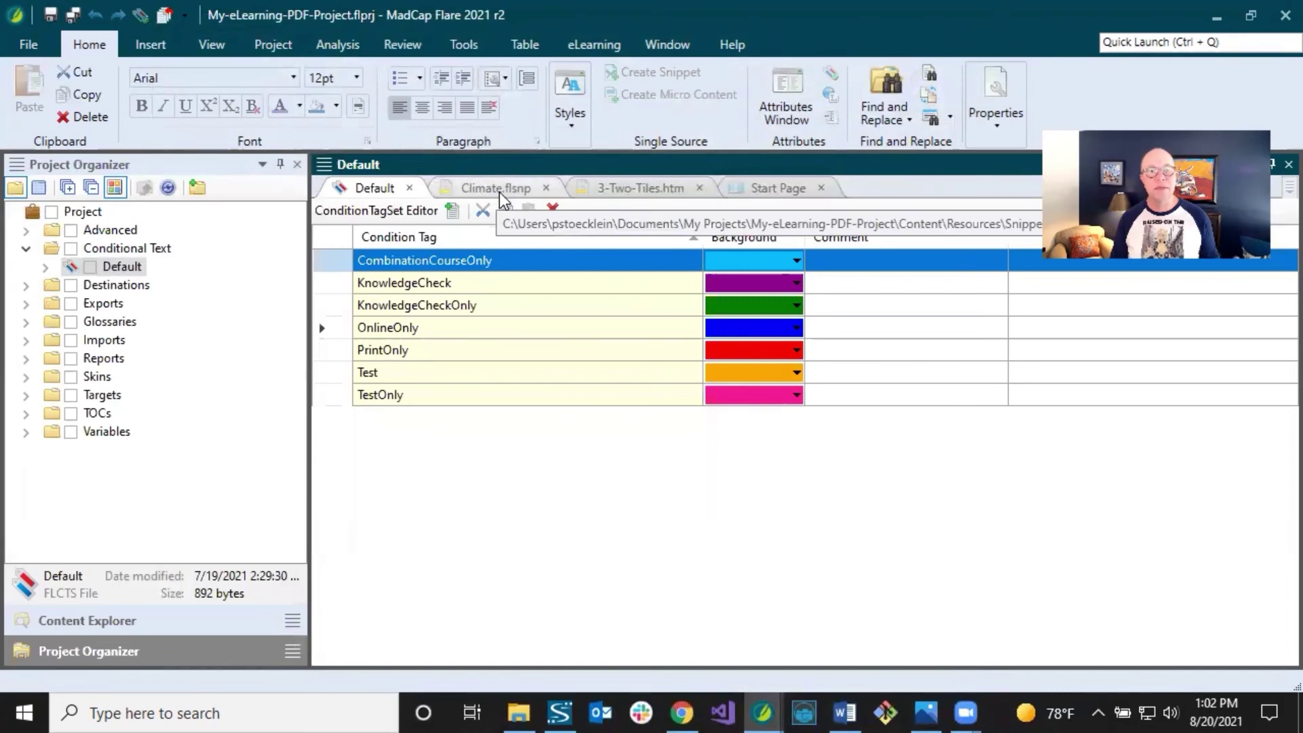
{"action": "left_click", "coordinate": [618, 191]}
{"action": "mouse_move", "coordinate": [348, 336]}
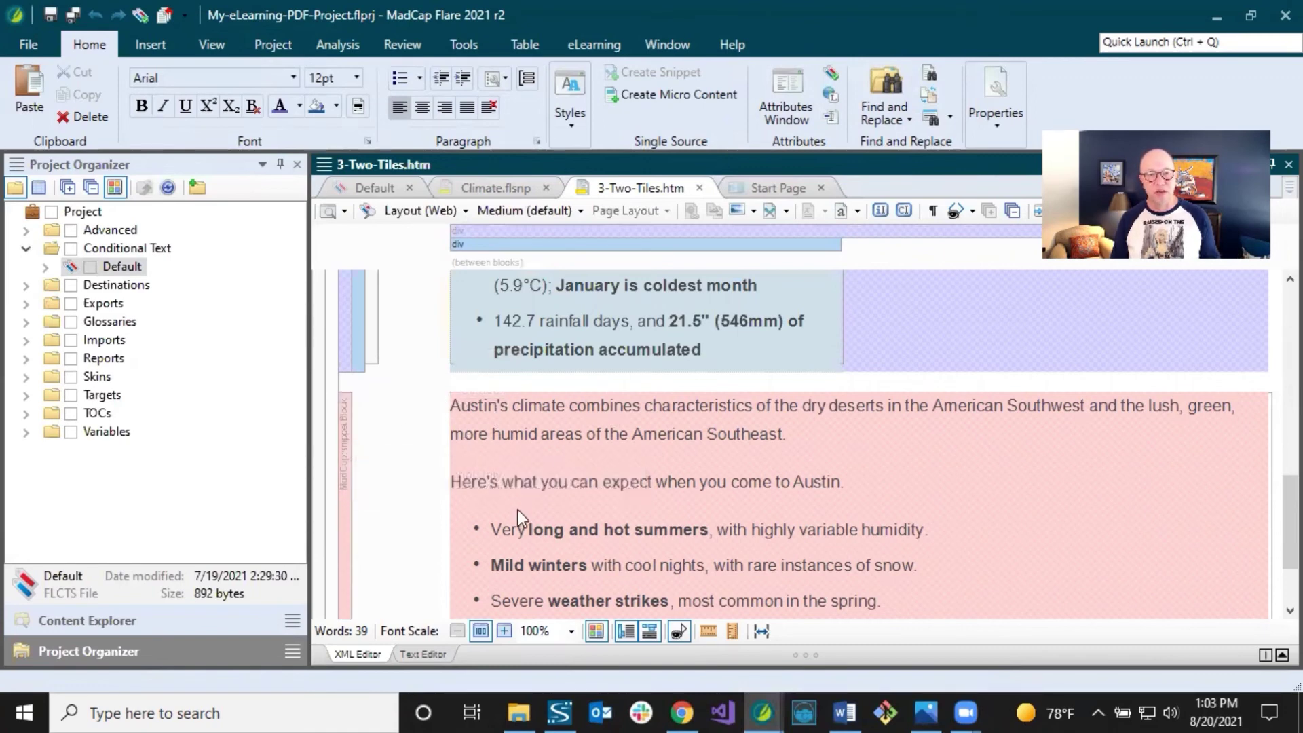
Open the Online-Course-With-Test target and check its conditional text actions for OnlineOnly and PrintOnly.
{"action": "left_click", "coordinate": [26, 395]}
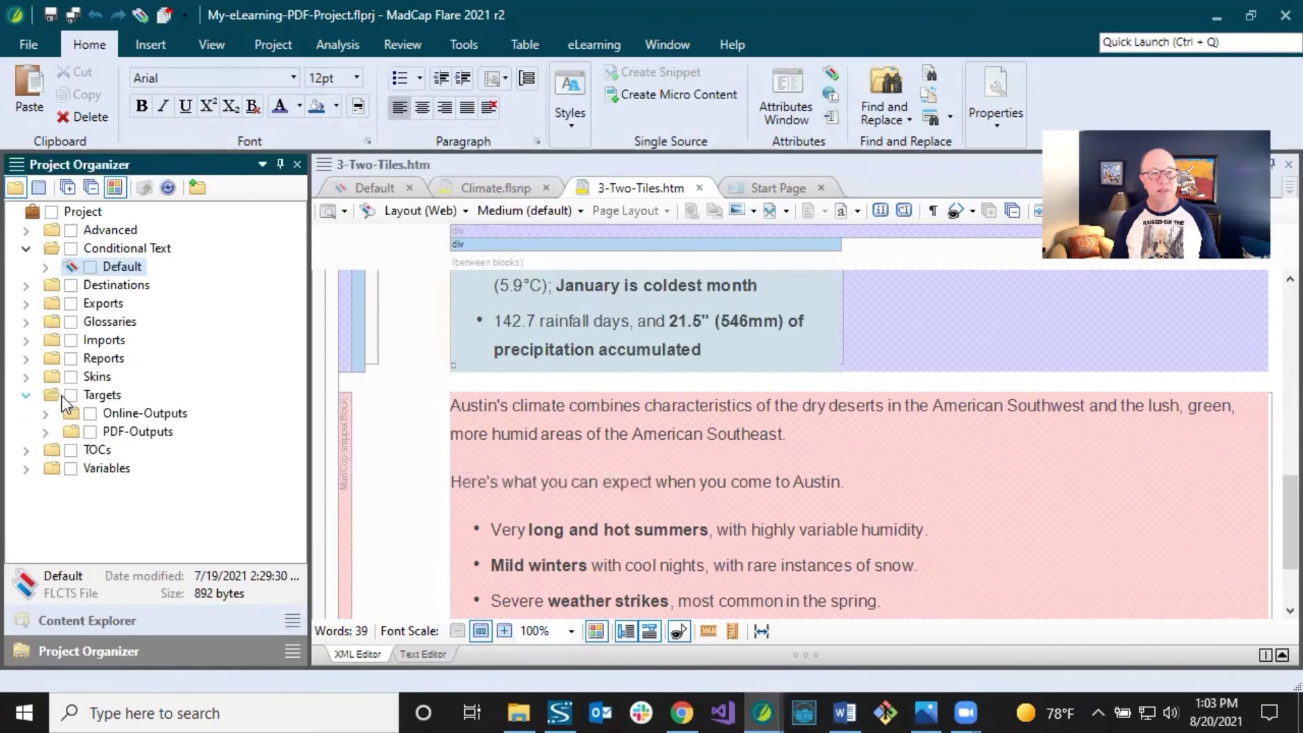
{"action": "double_click", "coordinate": [130, 419]}
{"action": "left_click", "coordinate": [149, 470]}
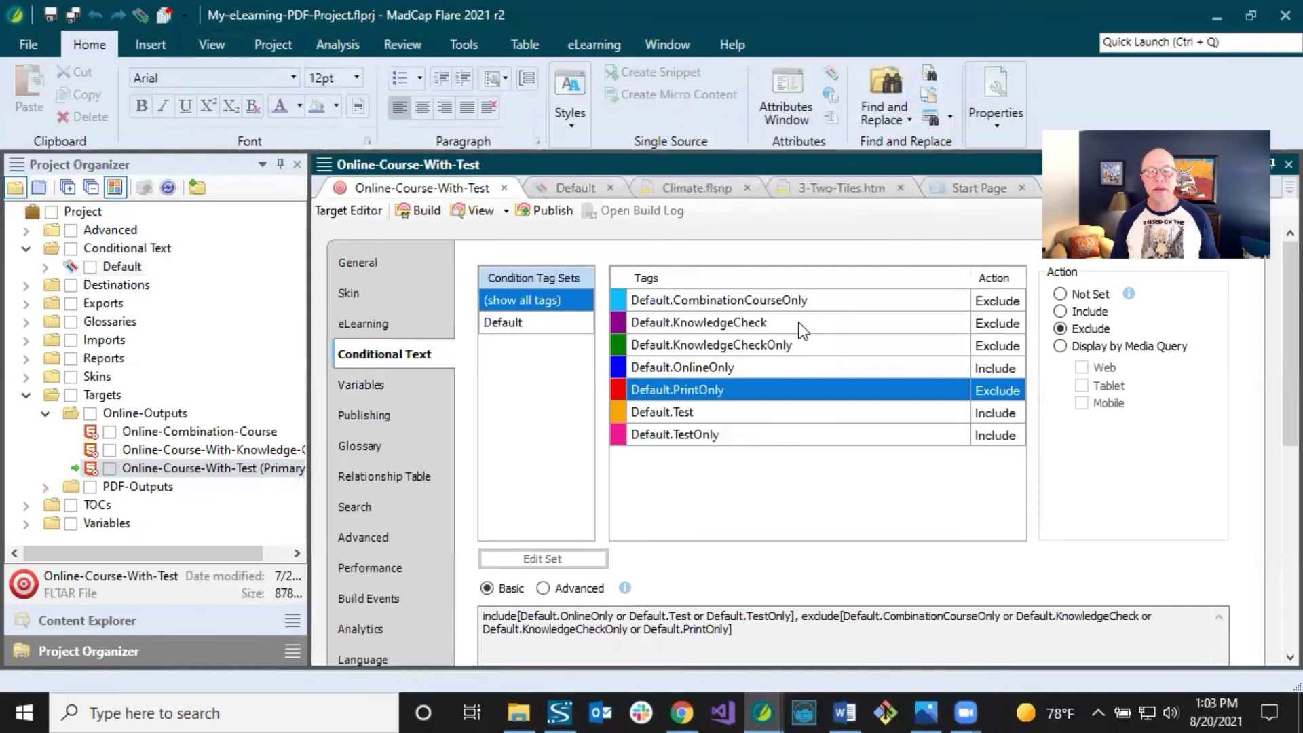
{"action": "left_click", "coordinate": [723, 367]}
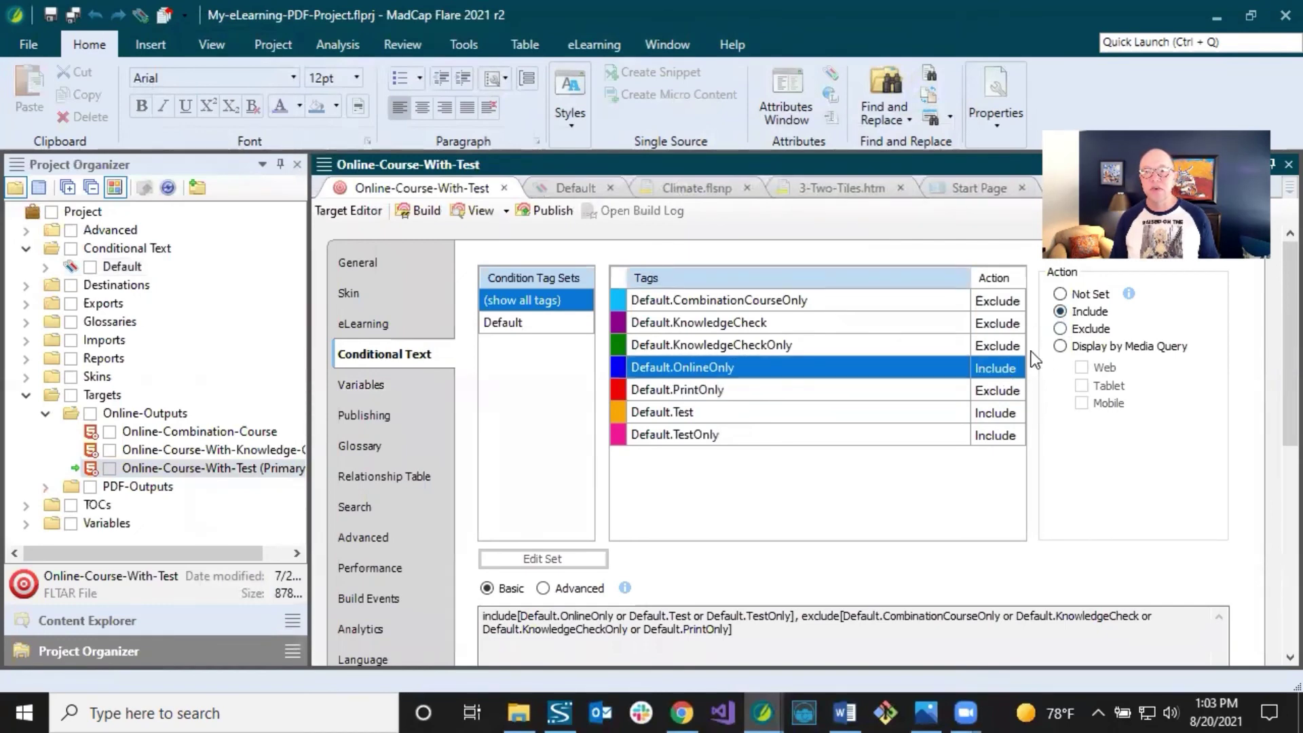
{"action": "left_click", "coordinate": [952, 392]}
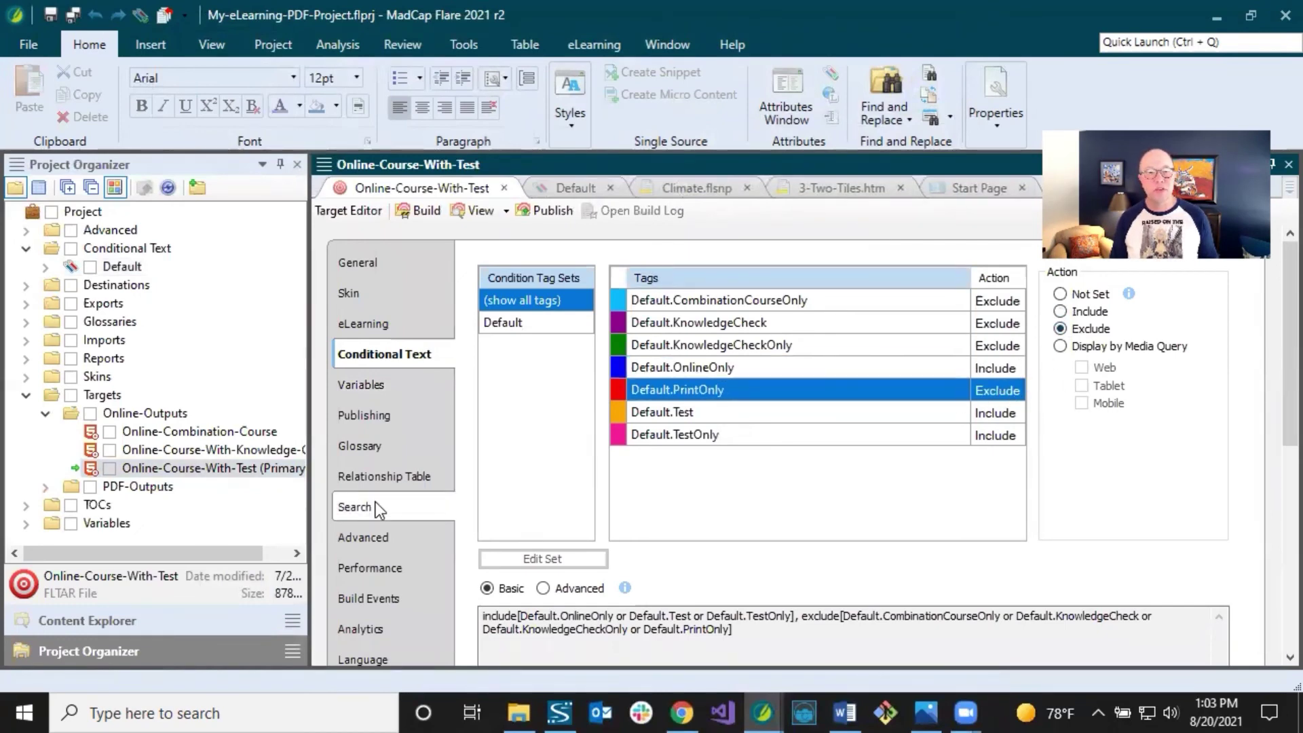
Locate the PDF-Combination-Course-Student target, recheck the online target's OnlineOnly and PrintOnly tags, and close the Online-Course-With-Test target.
{"action": "left_click", "coordinate": [45, 486]}
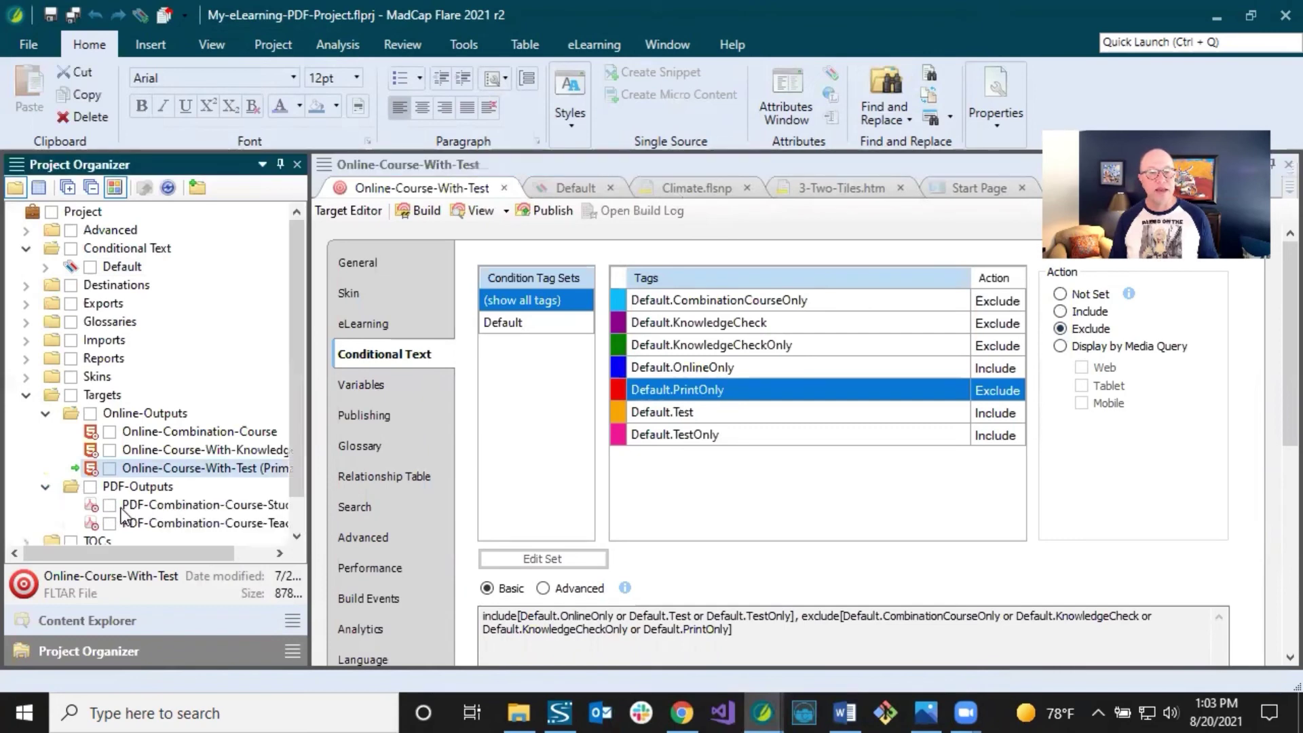
{"action": "left_click", "coordinate": [121, 508]}
{"action": "left_click", "coordinate": [736, 369]}
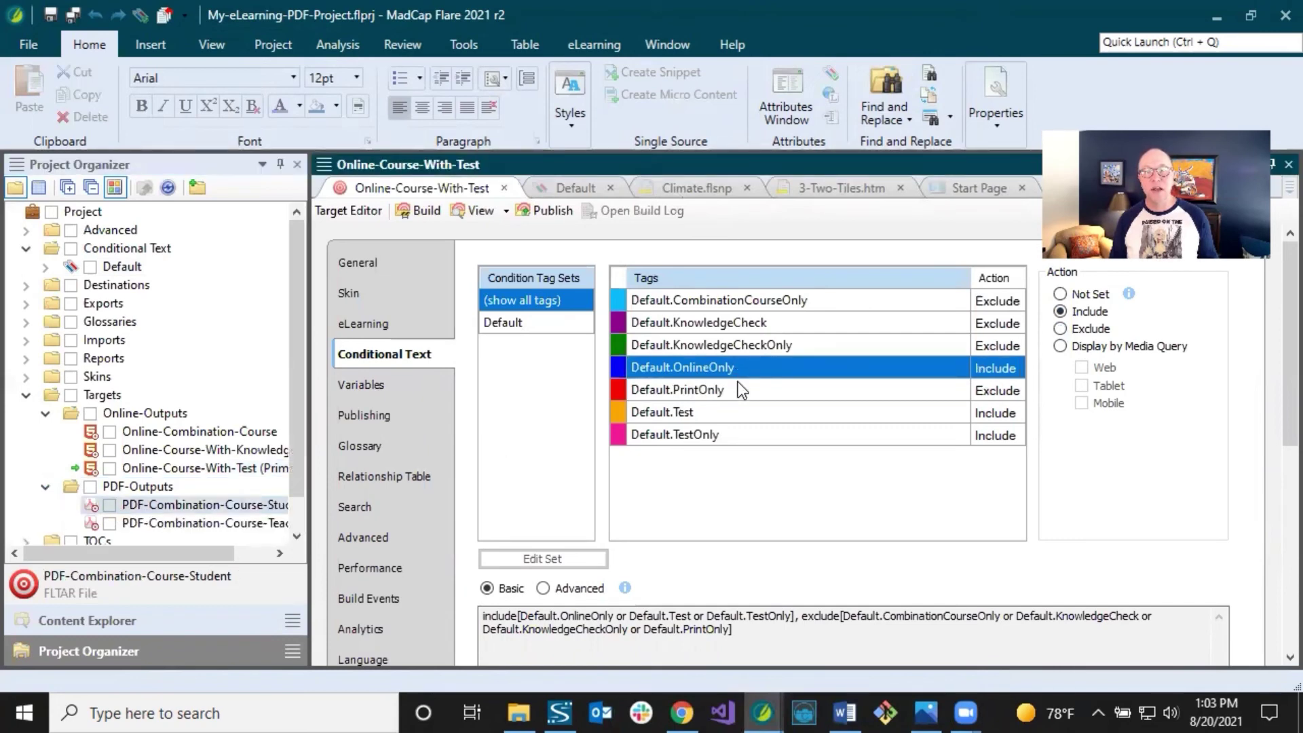
{"action": "left_click", "coordinate": [736, 389]}
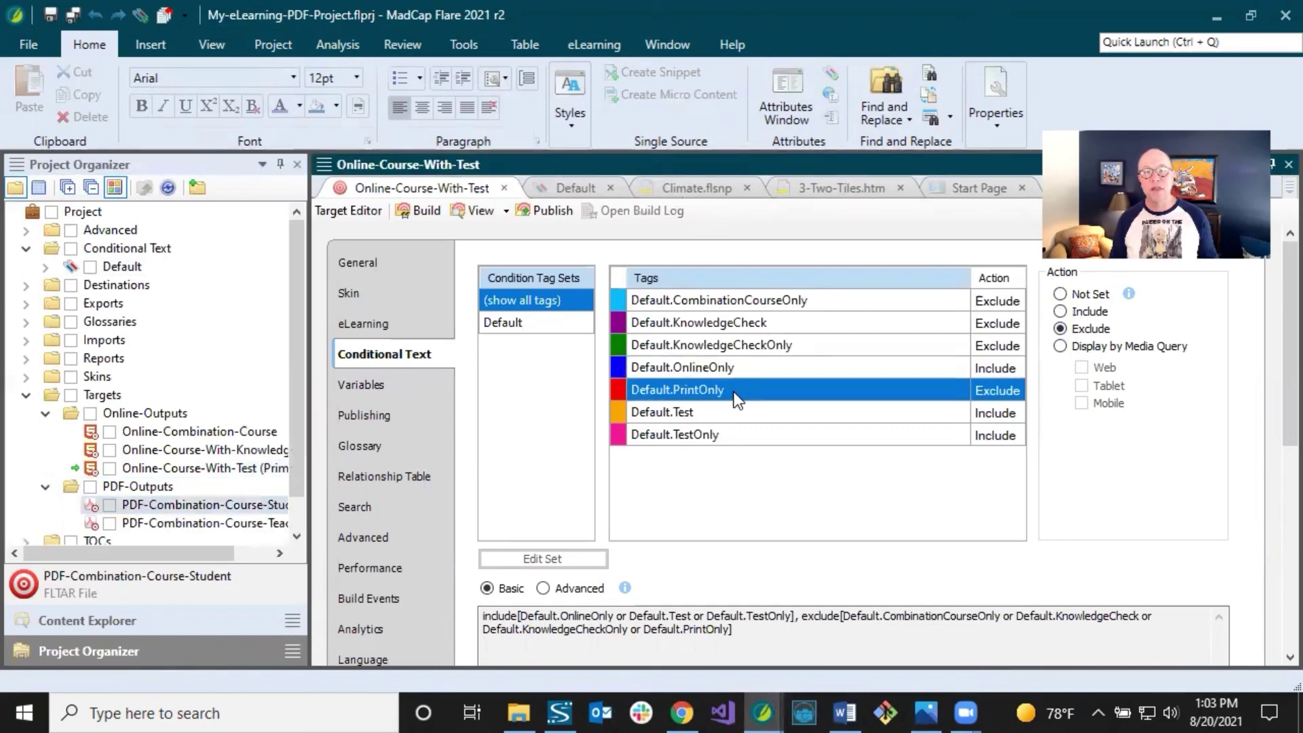
{"action": "left_click", "coordinate": [503, 188]}
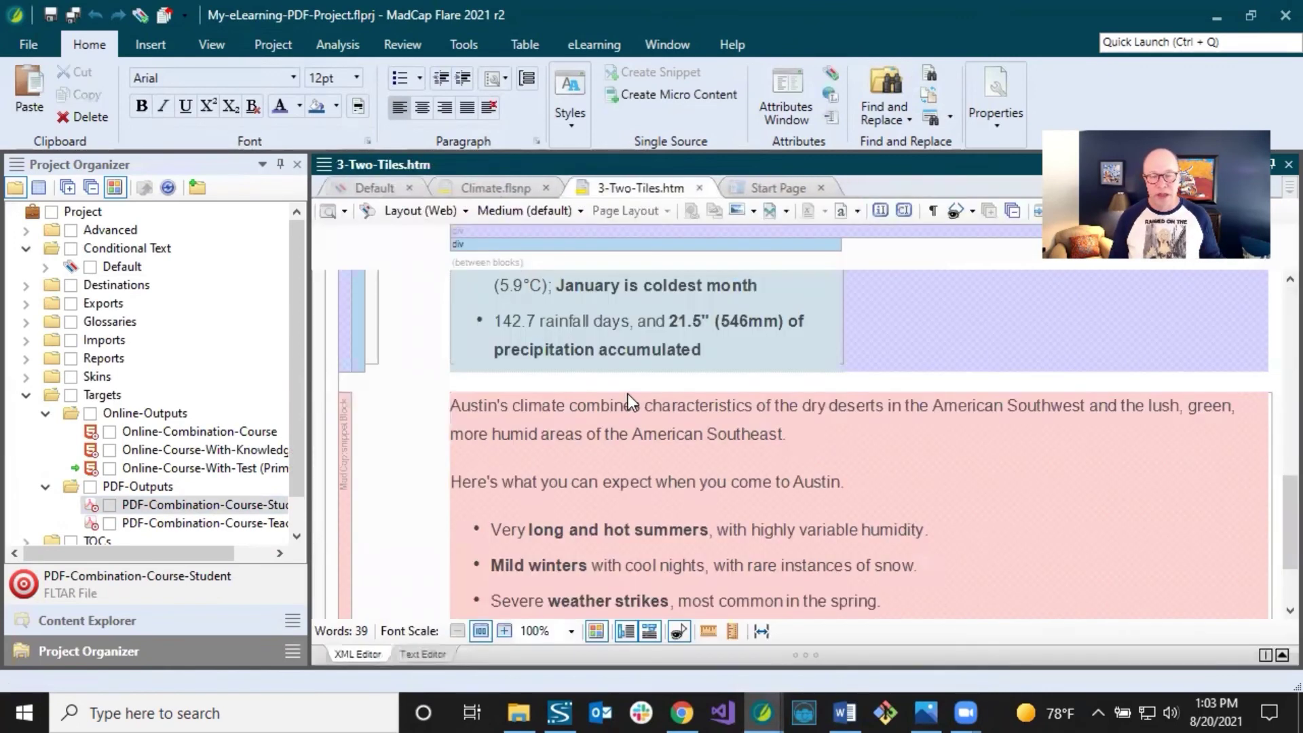
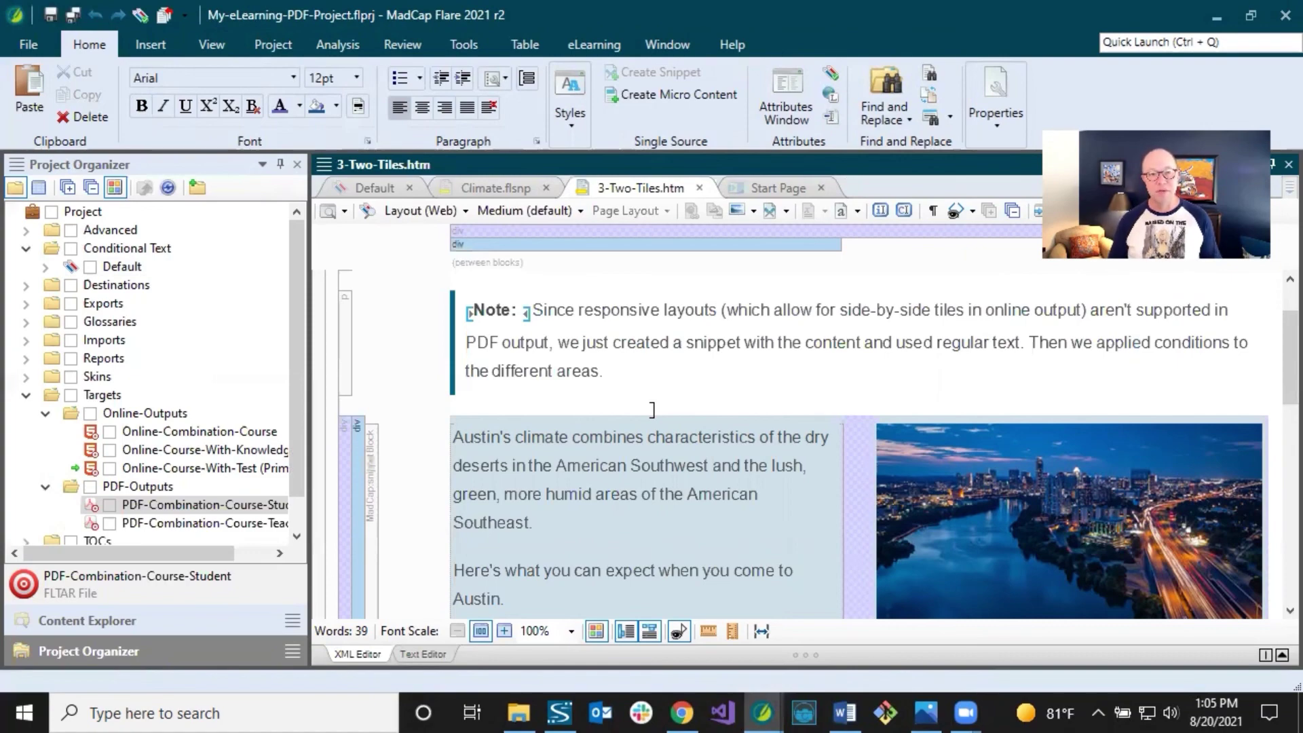
Inspect the source markup of 3-Two-Tiles.htm for the two-tiles div and conditioned snippets, and return to the visual editing view.
{"action": "scroll", "coordinate": [680, 405], "scroll_direction": "up", "scroll_amount": 1}
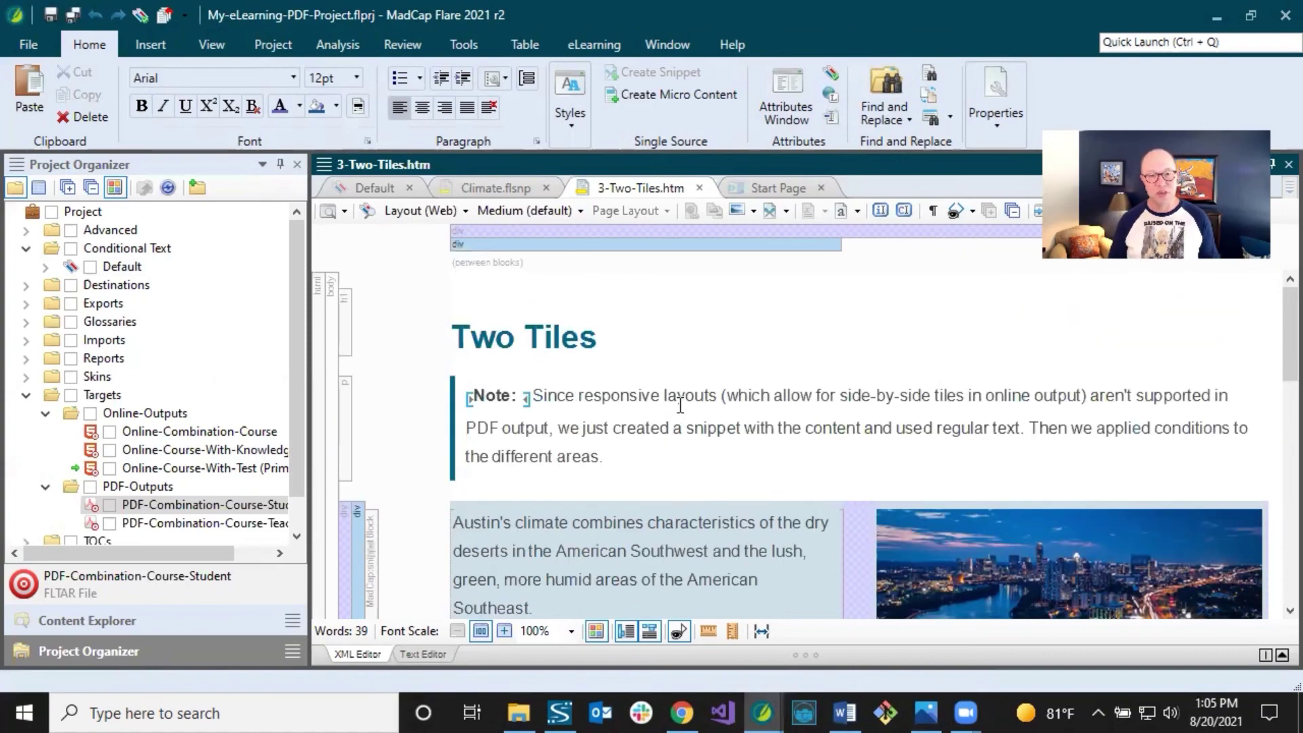
{"action": "left_click", "coordinate": [628, 340]}
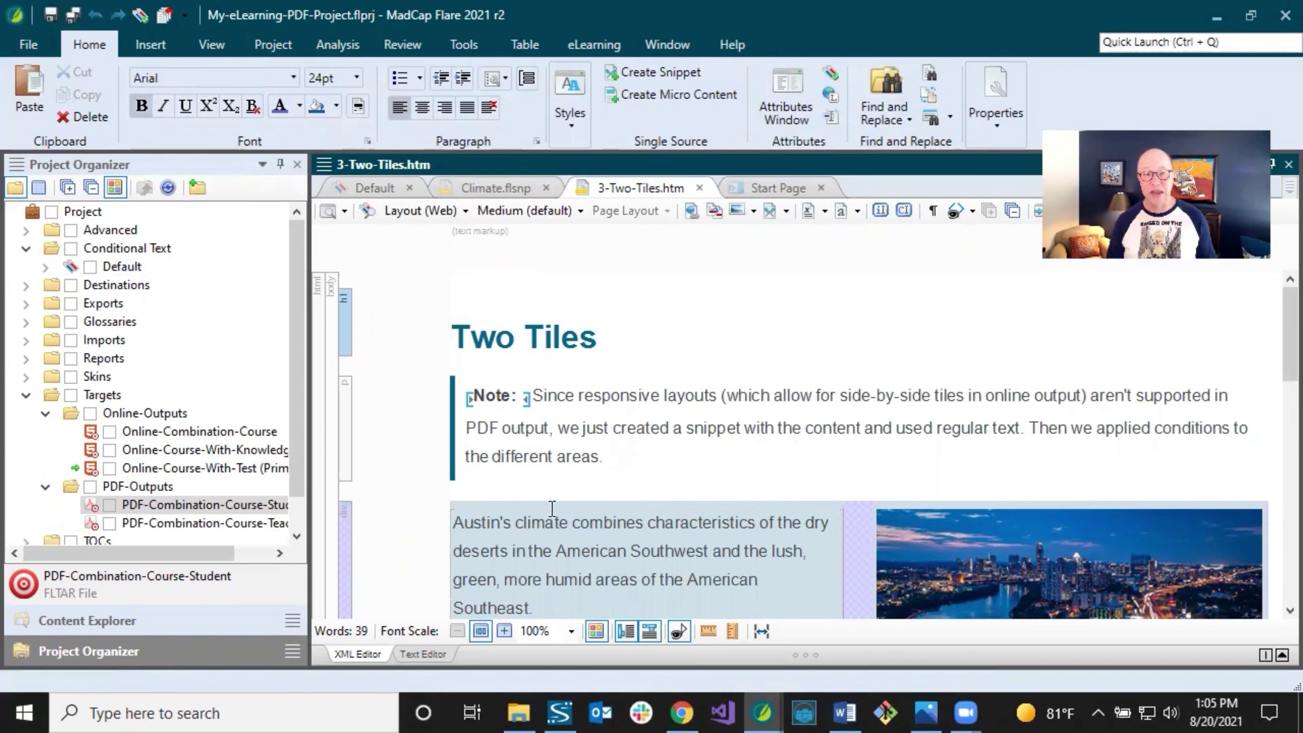
{"action": "left_click", "coordinate": [417, 654]}
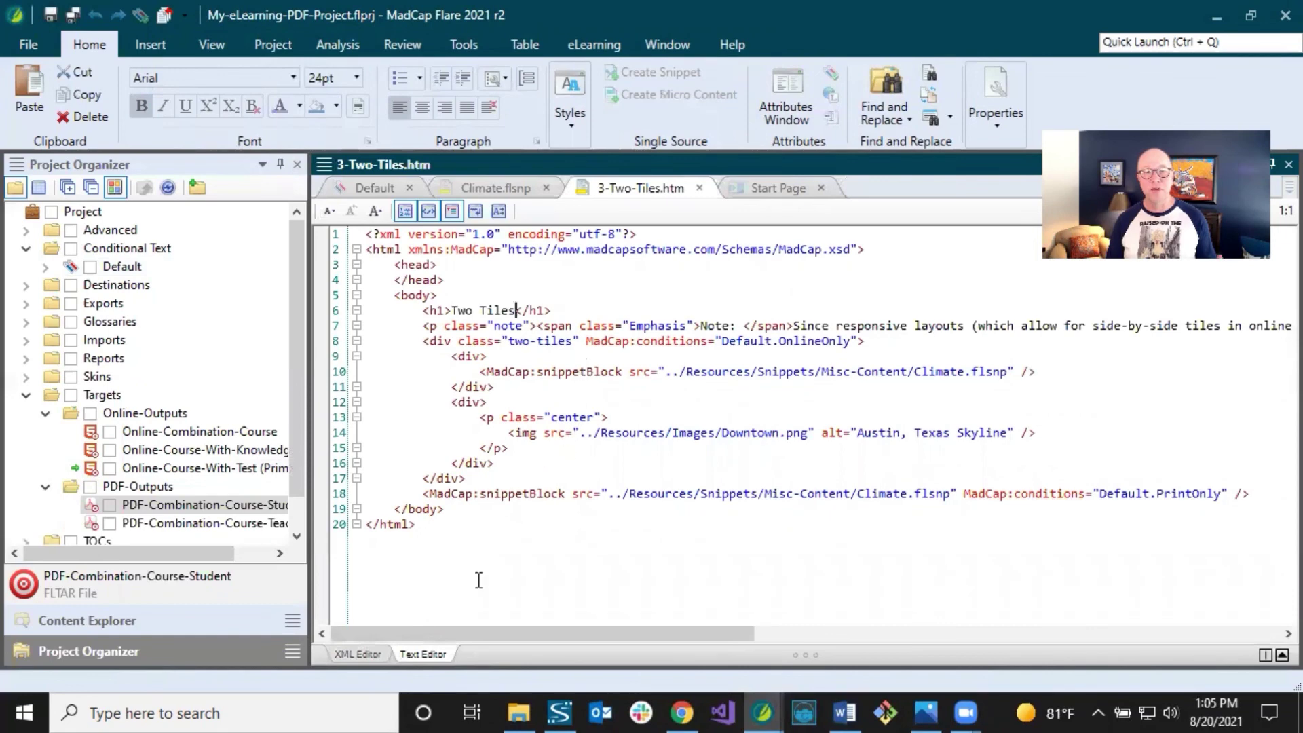
{"action": "left_click", "coordinate": [360, 653]}
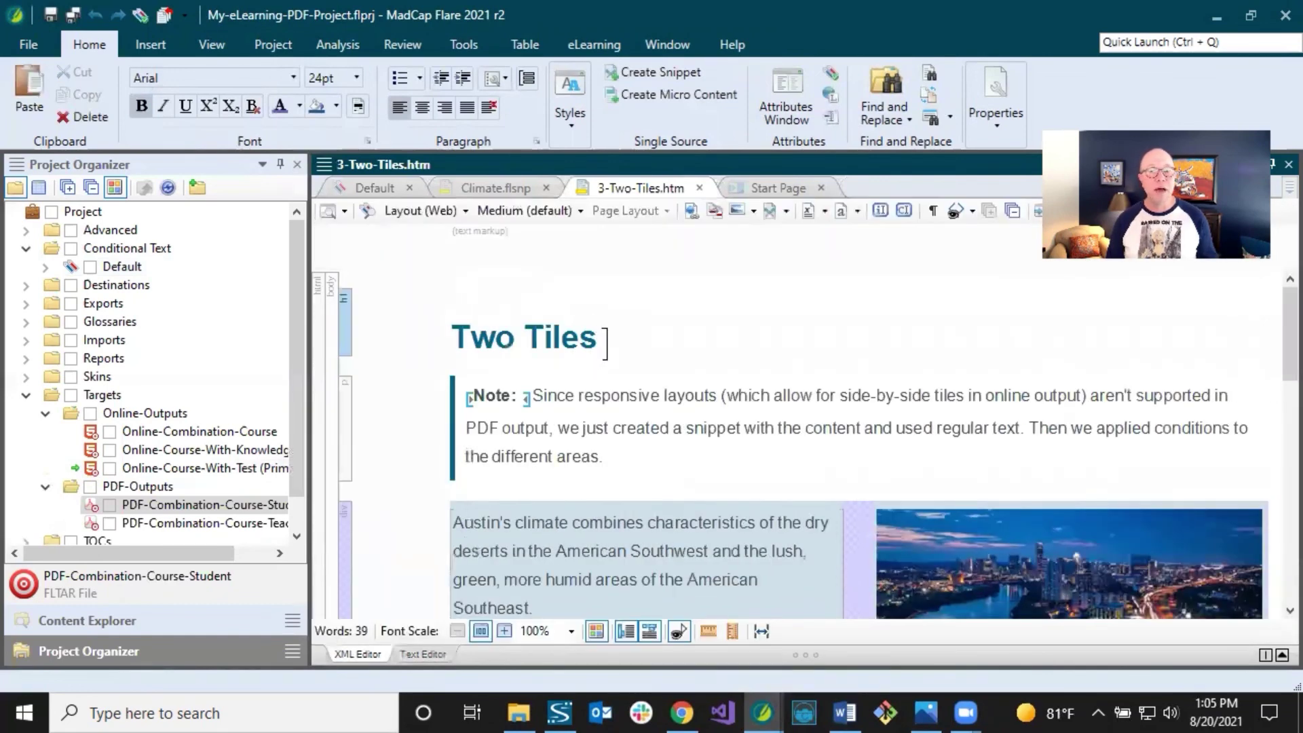